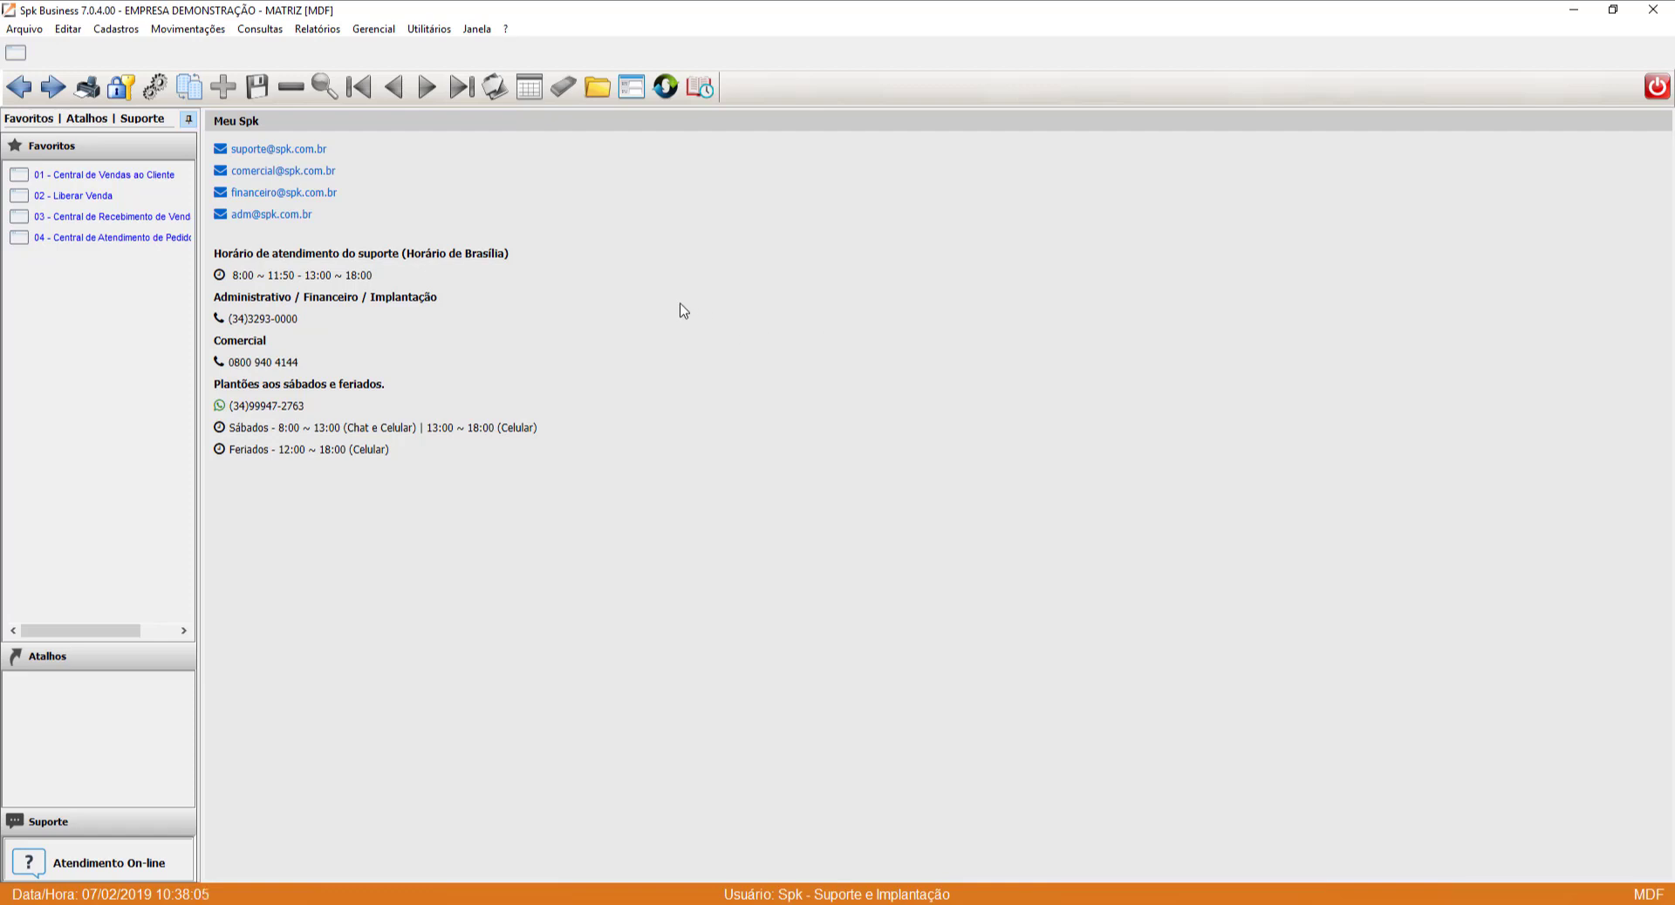
click(180, 29)
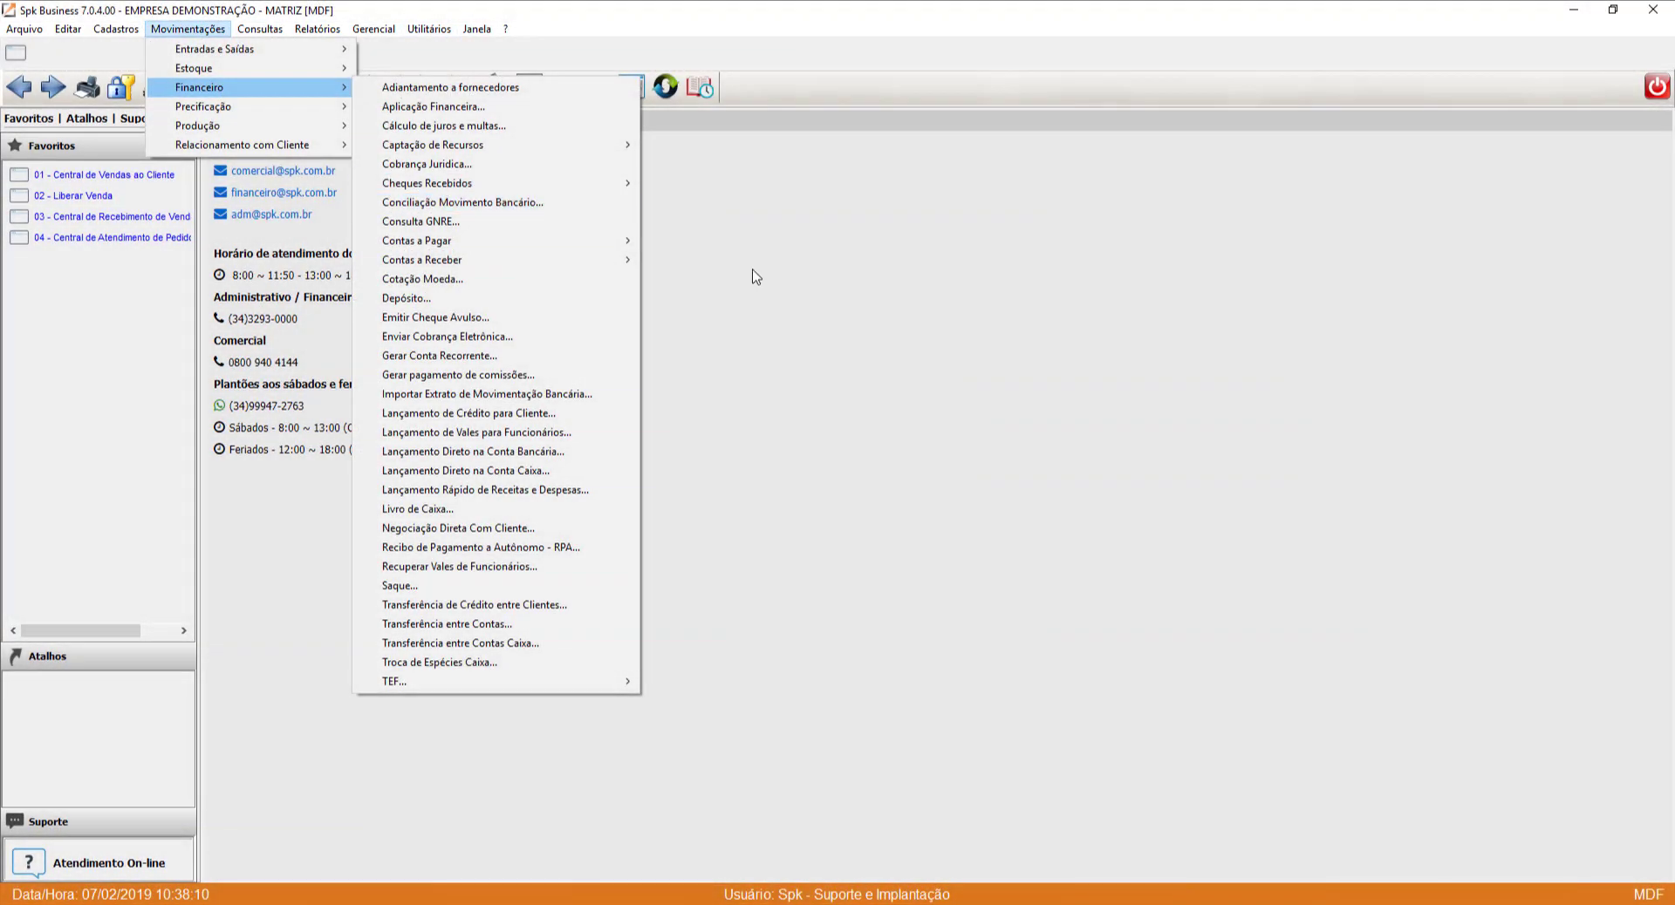
click(184, 270)
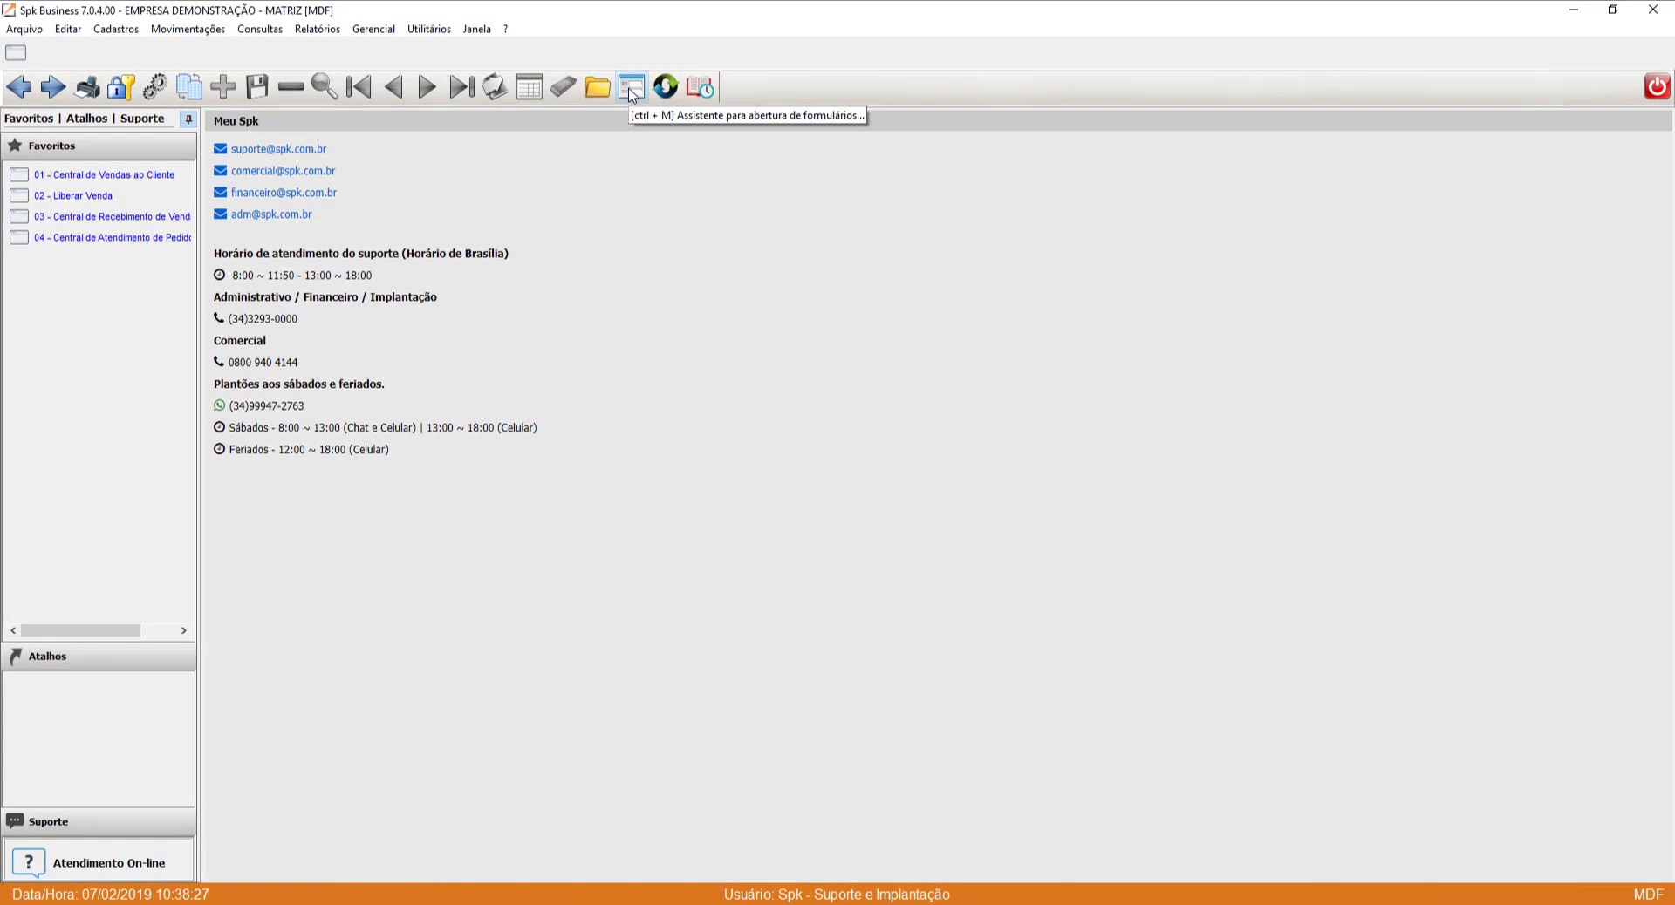
Filter the form-opening assistant by "vendas" and look through the matching forms.
key(ctrl+m)
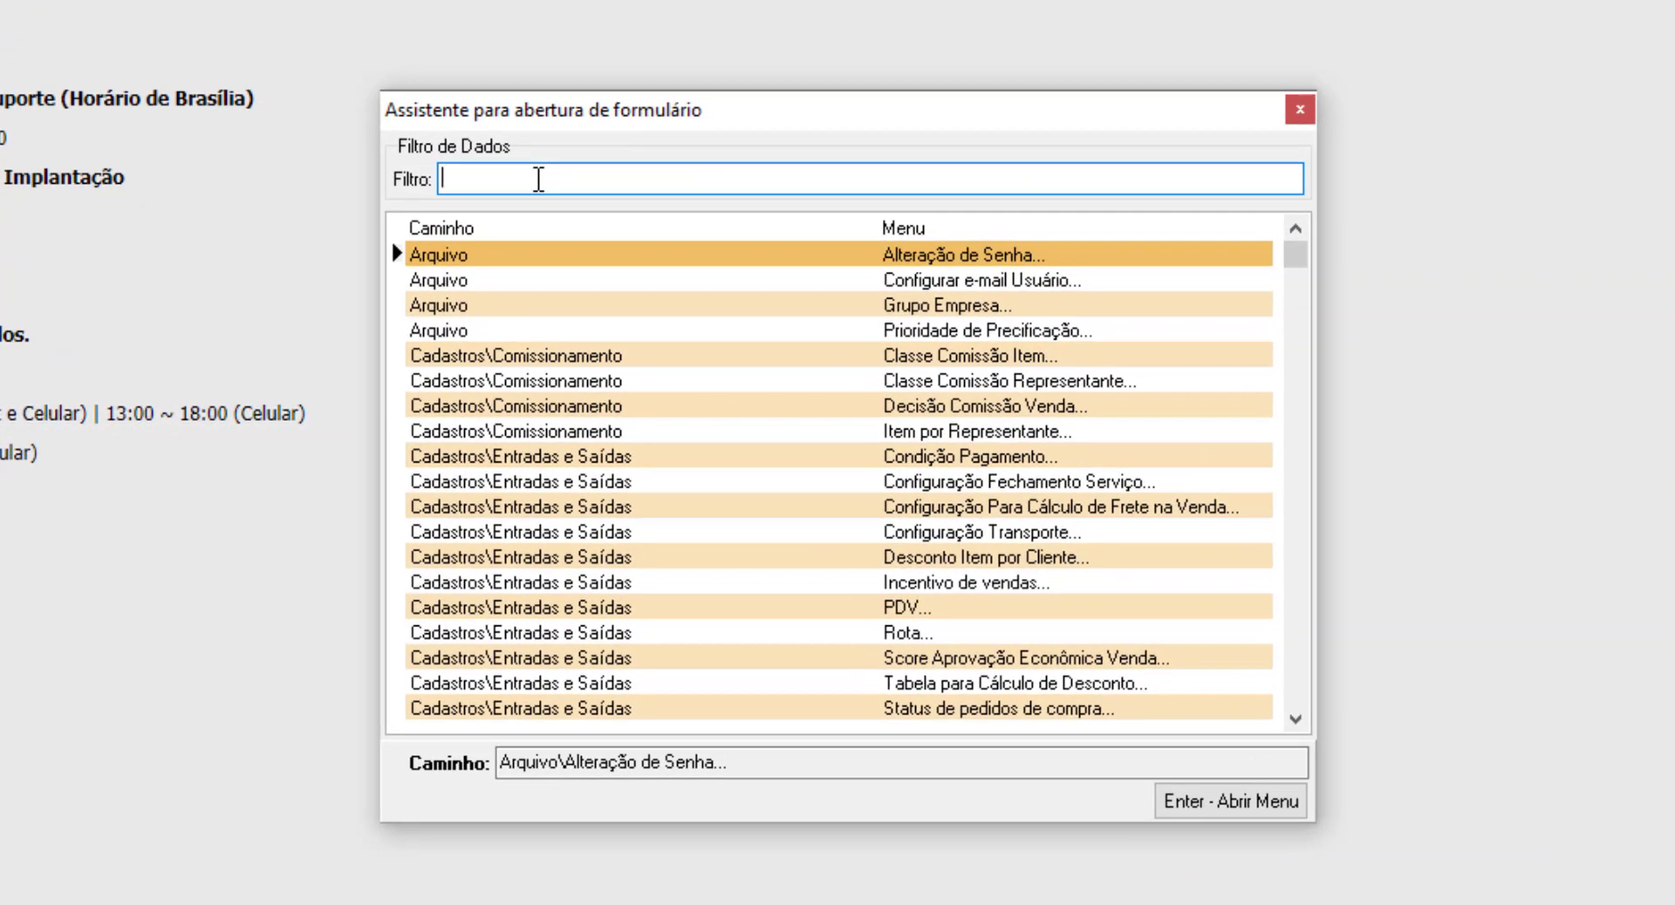
text(vendas)
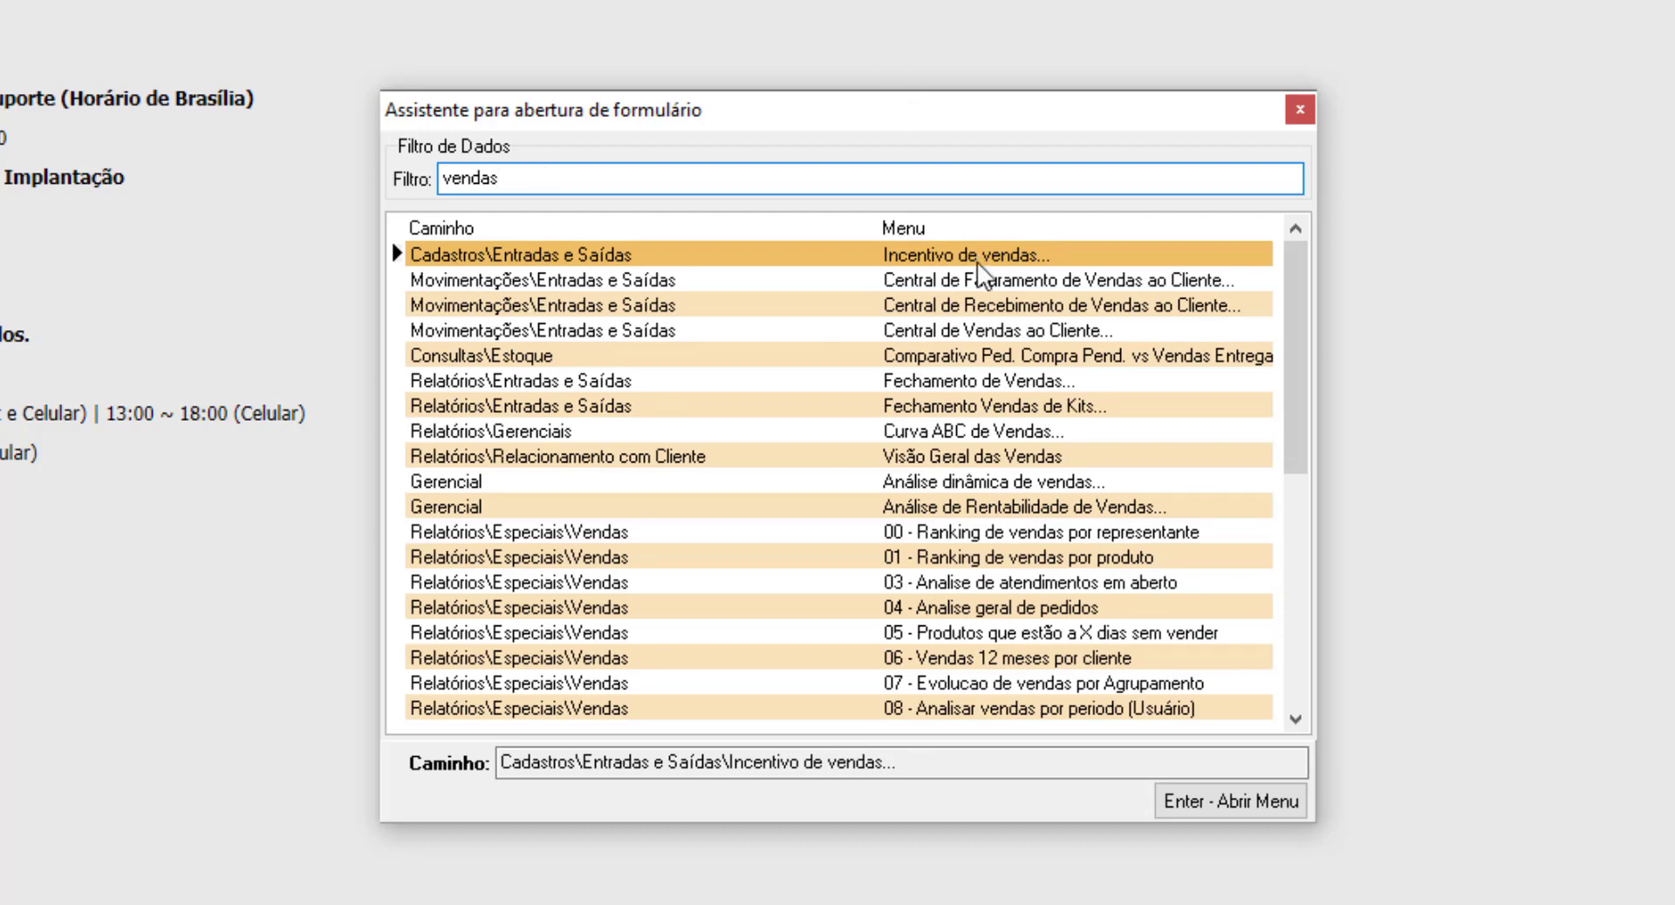
key(Down)
key(Down)
key(Down)
key(Down)
key(Down)
key(Up)
key(Up)
key(Up)
key(Up)
key(Down)
key(Down)
key(Down)
key(Down)
key(Down)
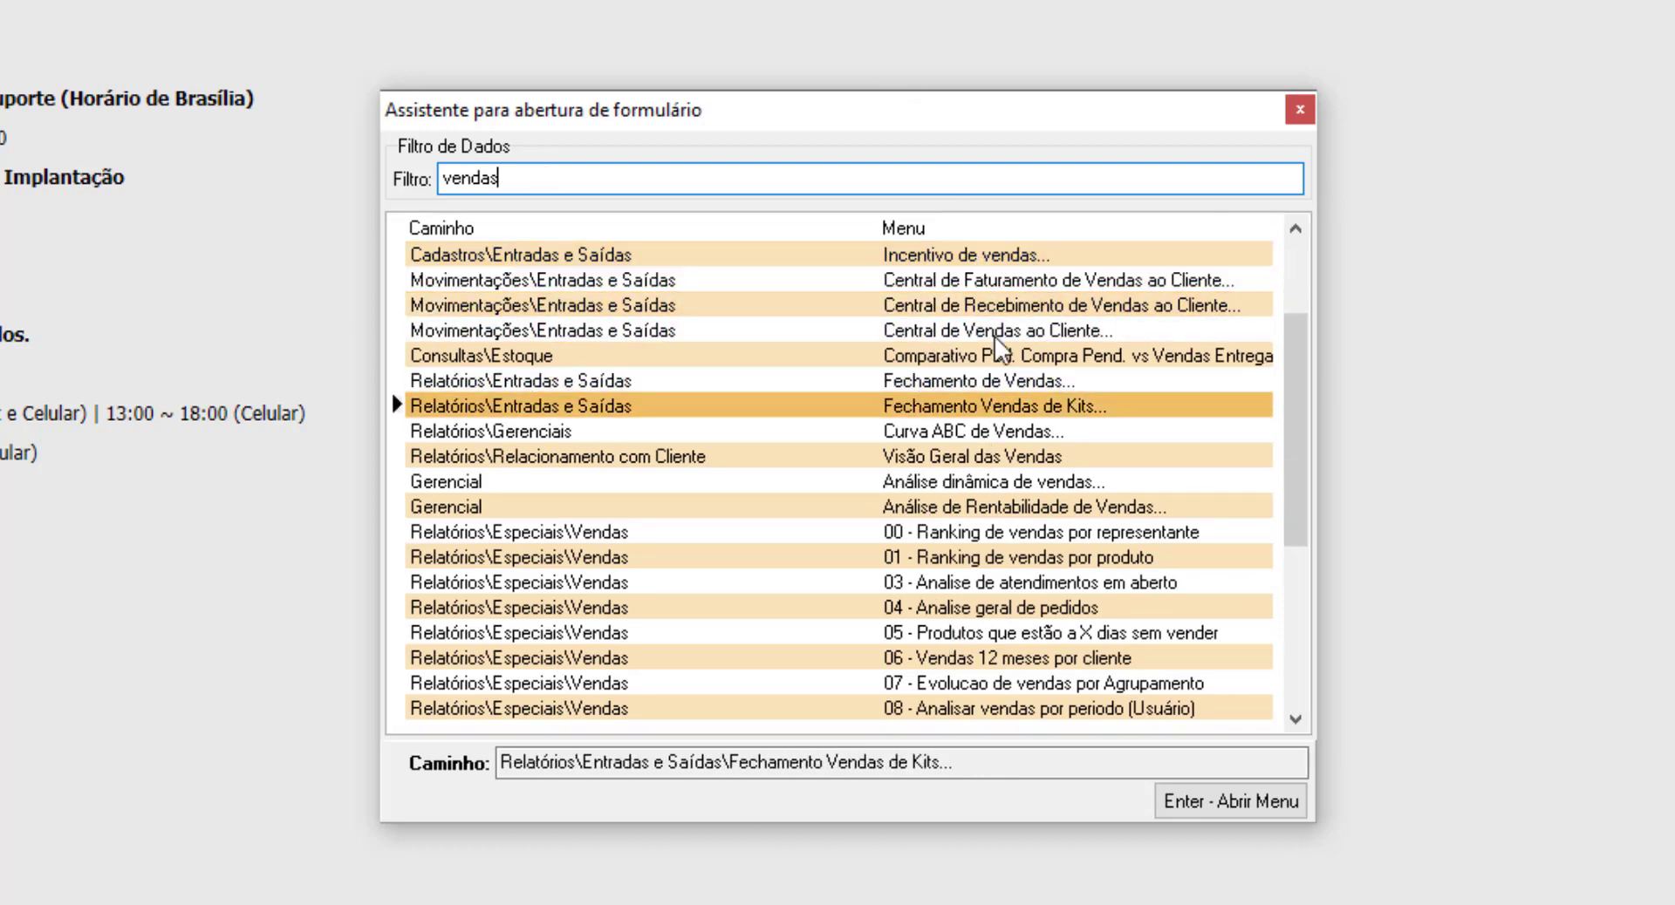
key(Up)
key(Up)
key(Up)
key(Down)
key(Down)
key(Down)
key(Down)
key(Down)
key(Up)
key(Up)
key(Up)
key(Up)
key(Up)
key(Up)
key(Up)
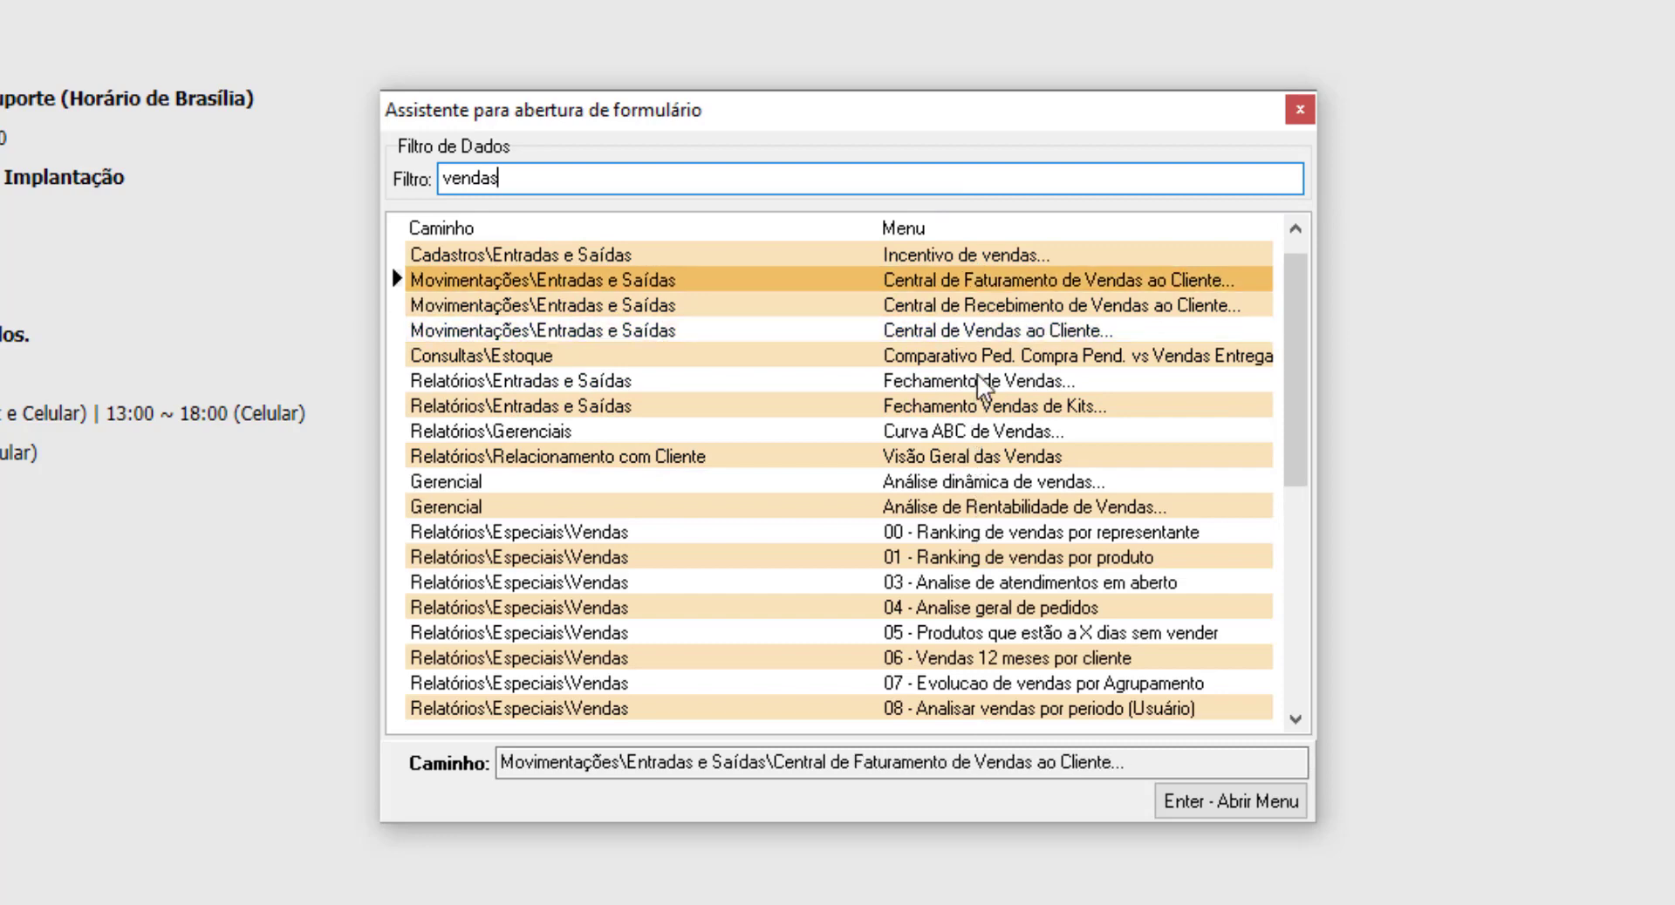
Choose Central de Vendas ao Cliente under Movimentações\Entradas e Saídas and open that form.
key(Down)
key(Down)
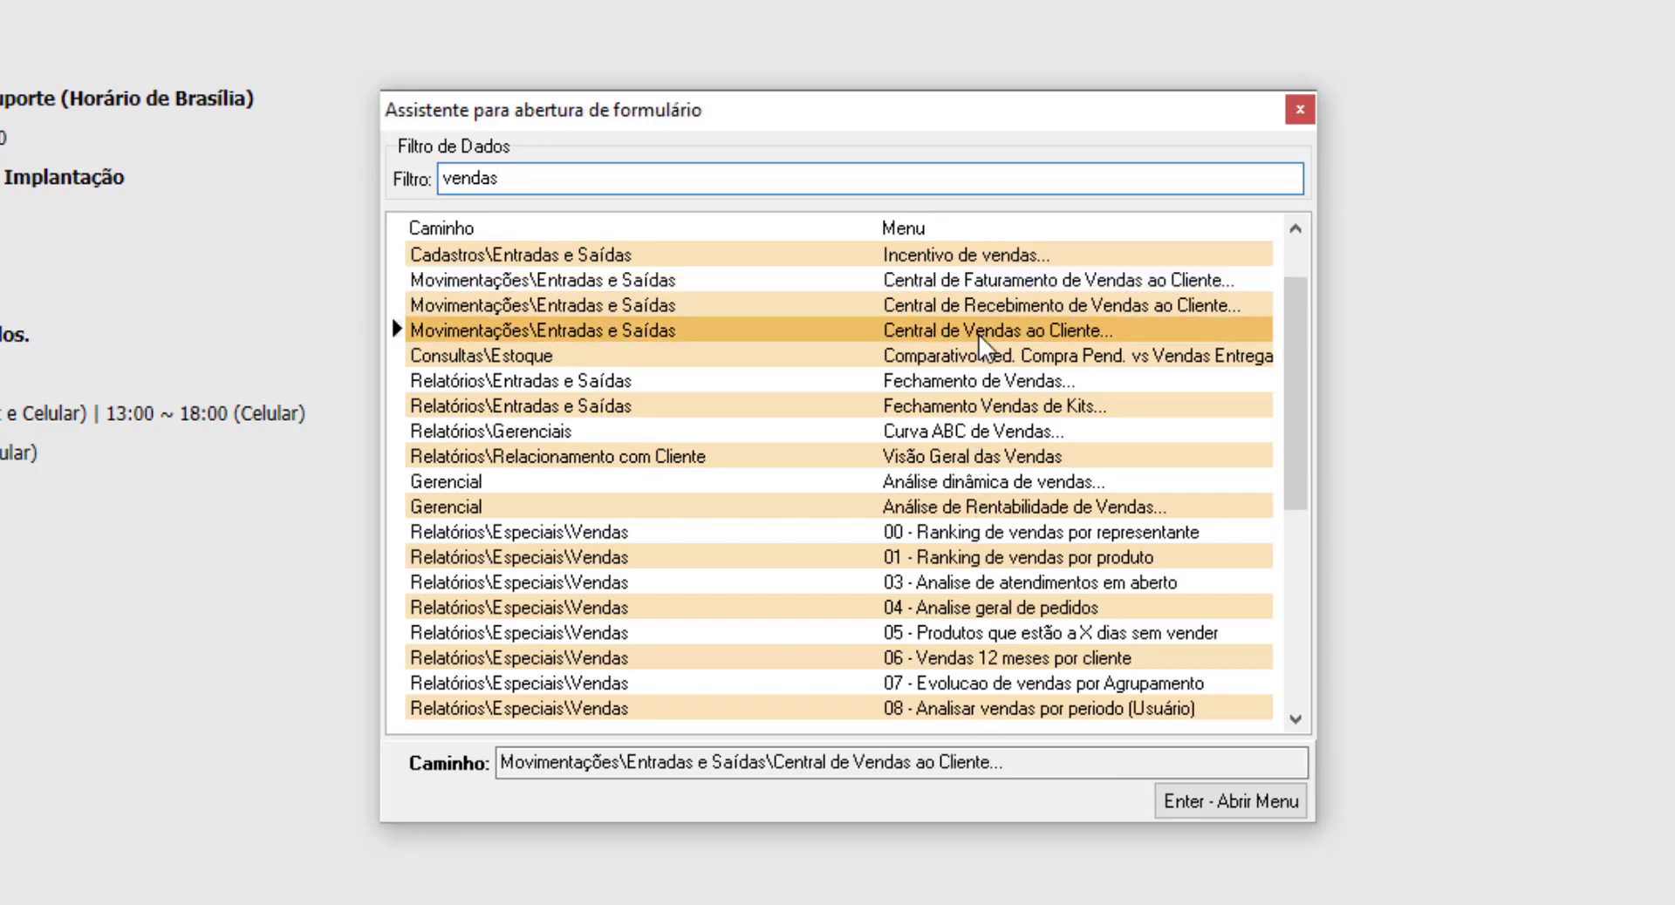
key(Return)
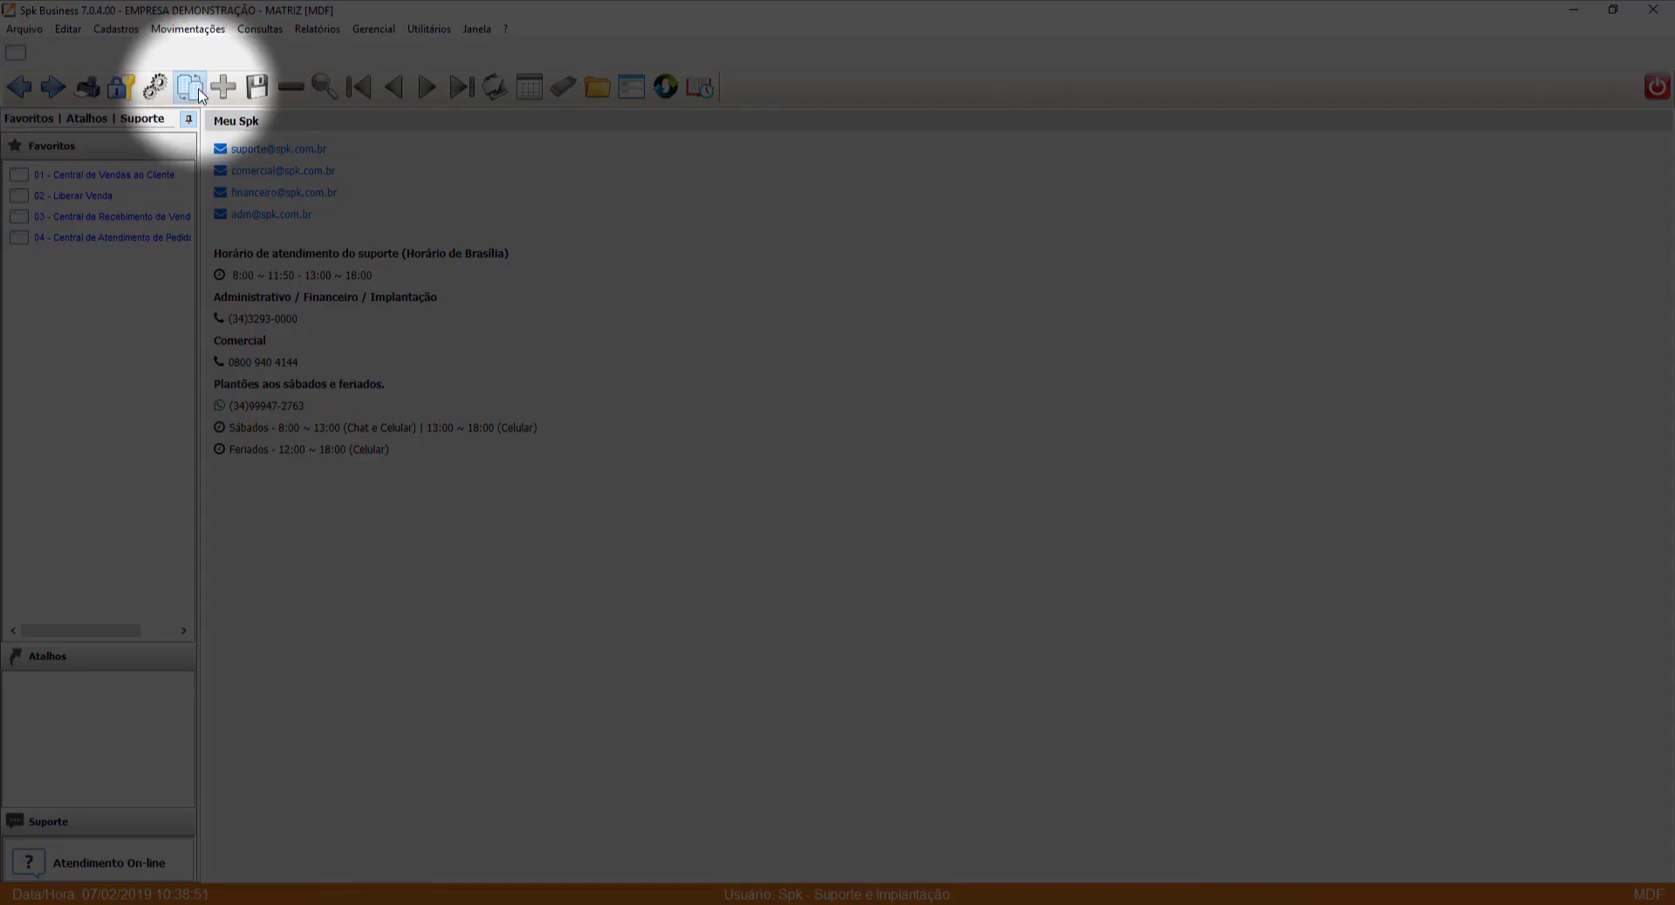
View the companies offered for selection and cancel without switching the logged-in company.
click(200, 91)
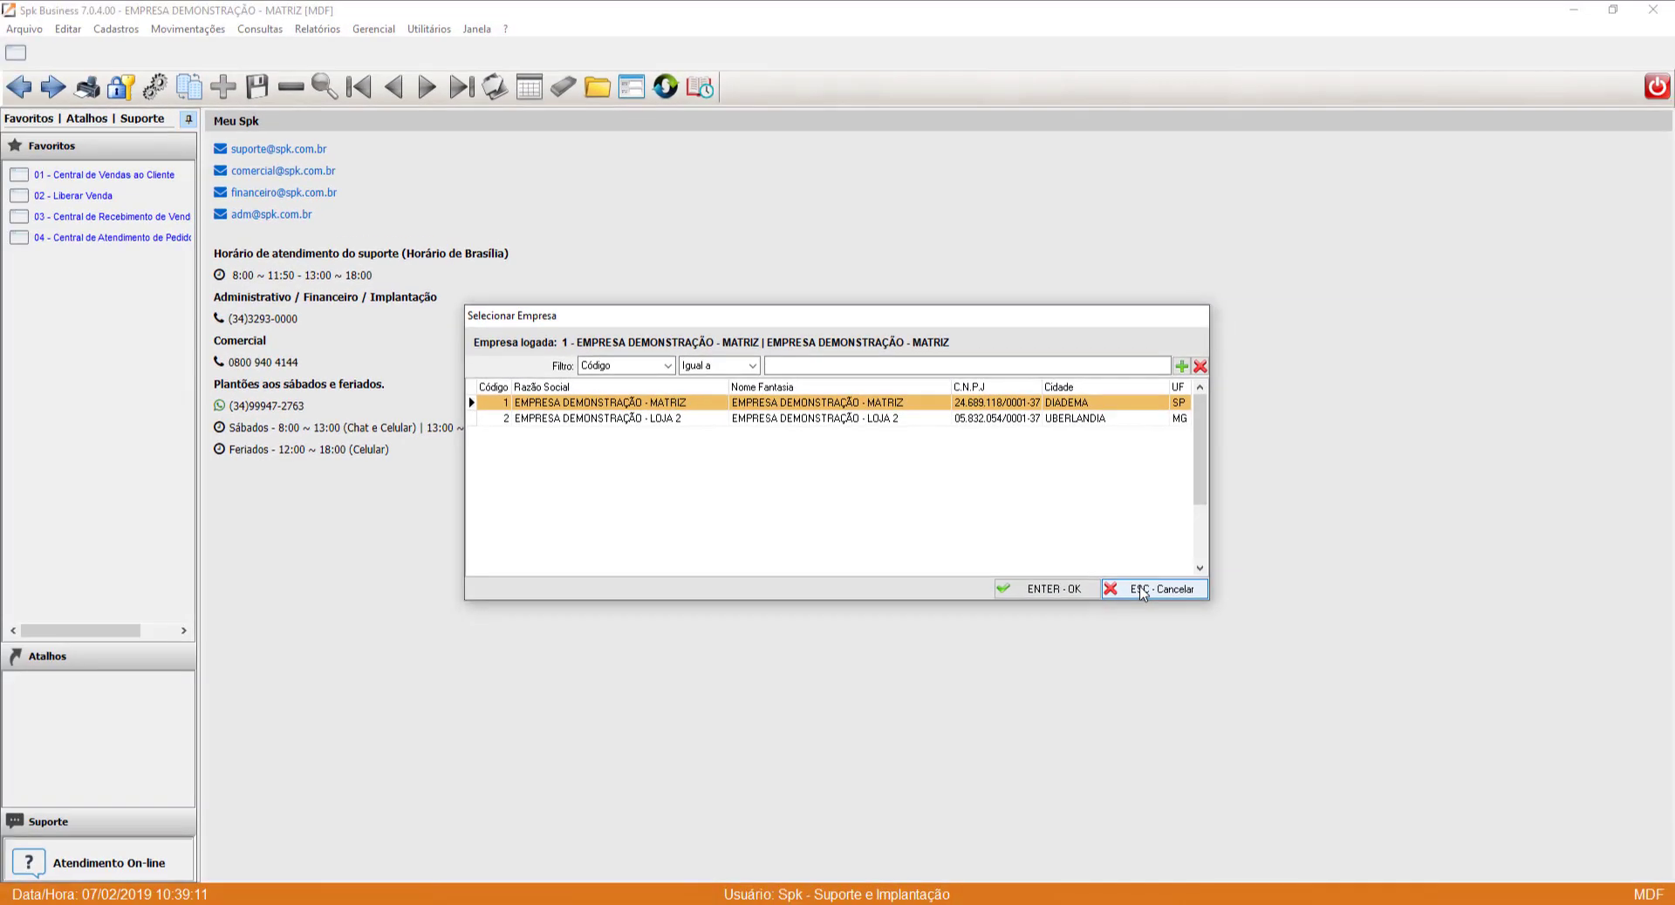
click(1140, 589)
Open Controle de Acesso, entering the access password for the restricted area.
click(25, 29)
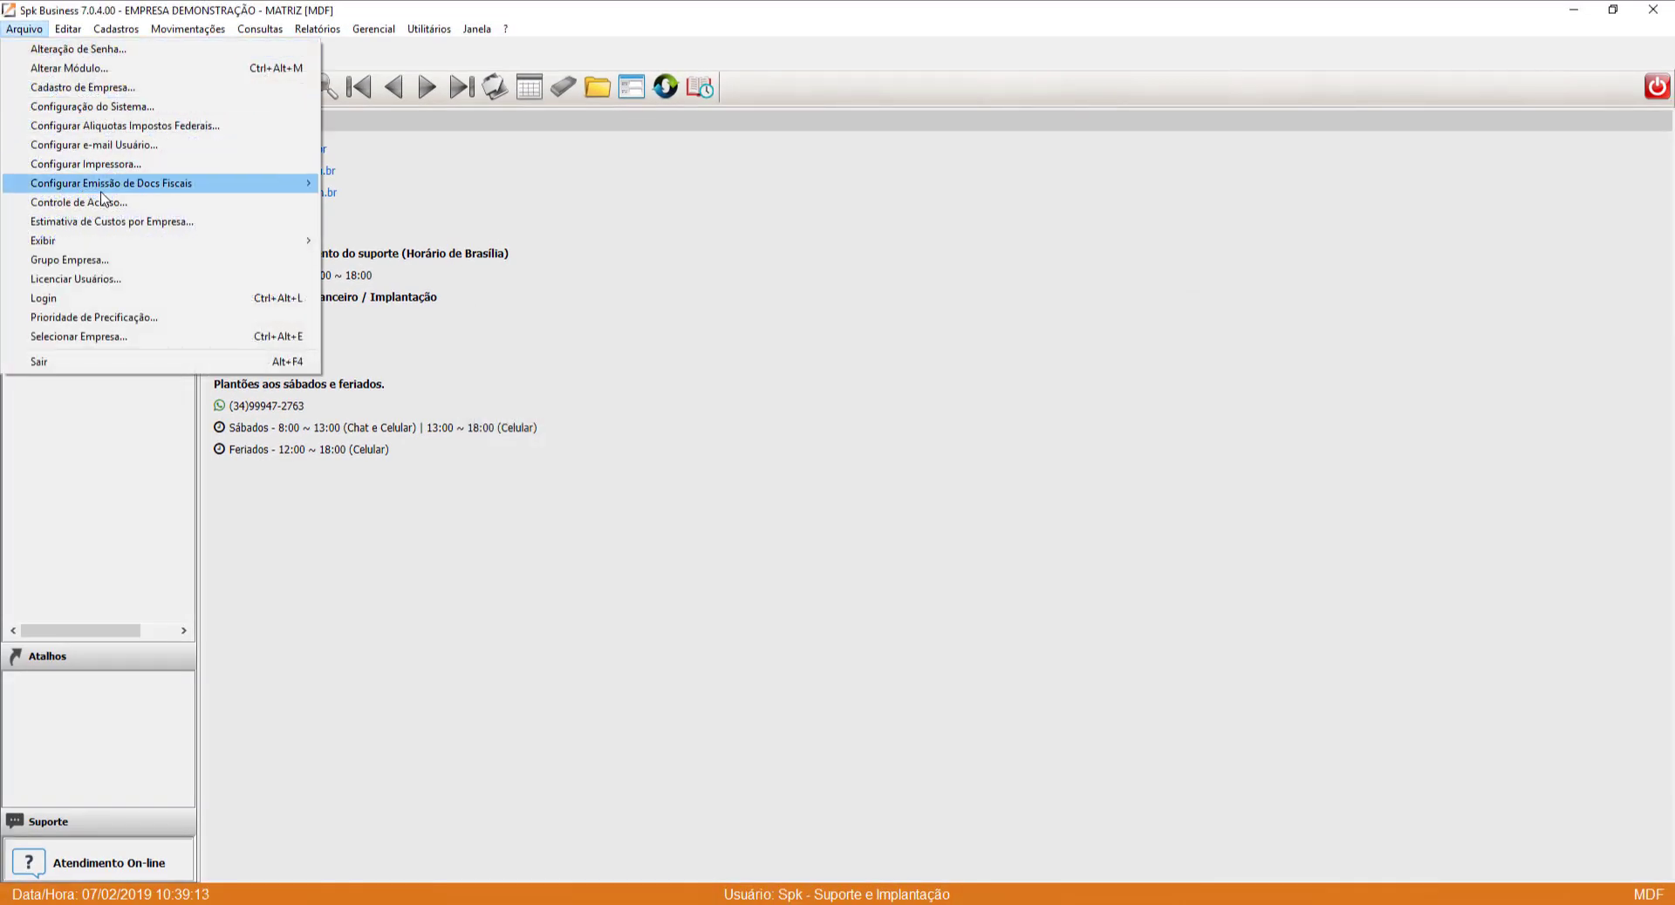
click(102, 201)
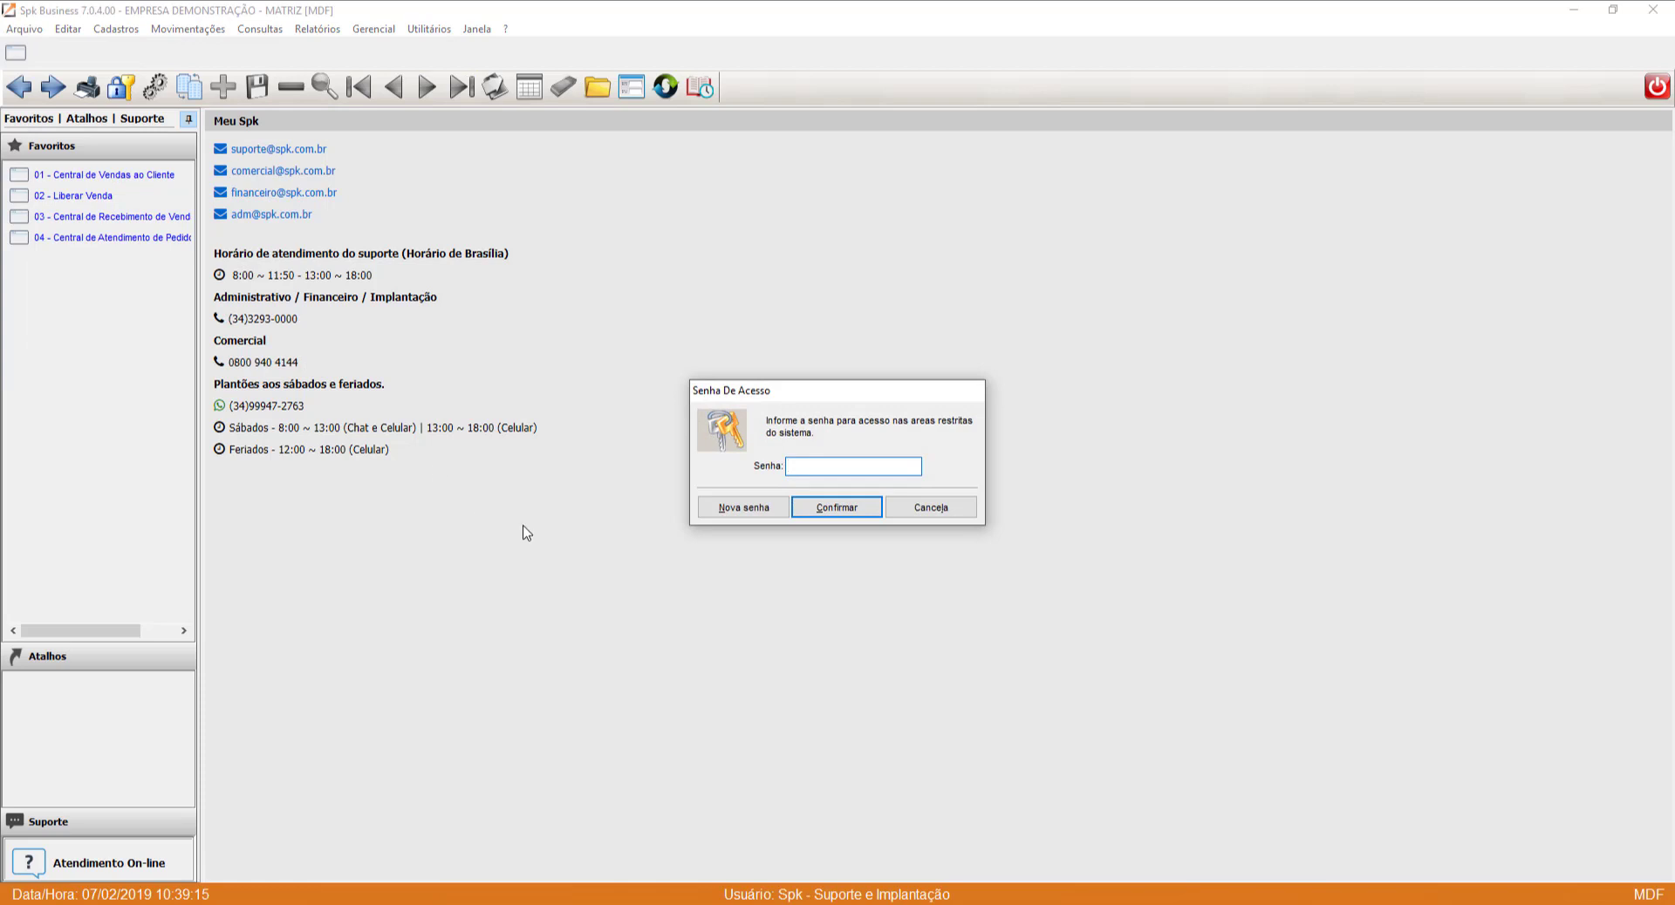
key(Return)
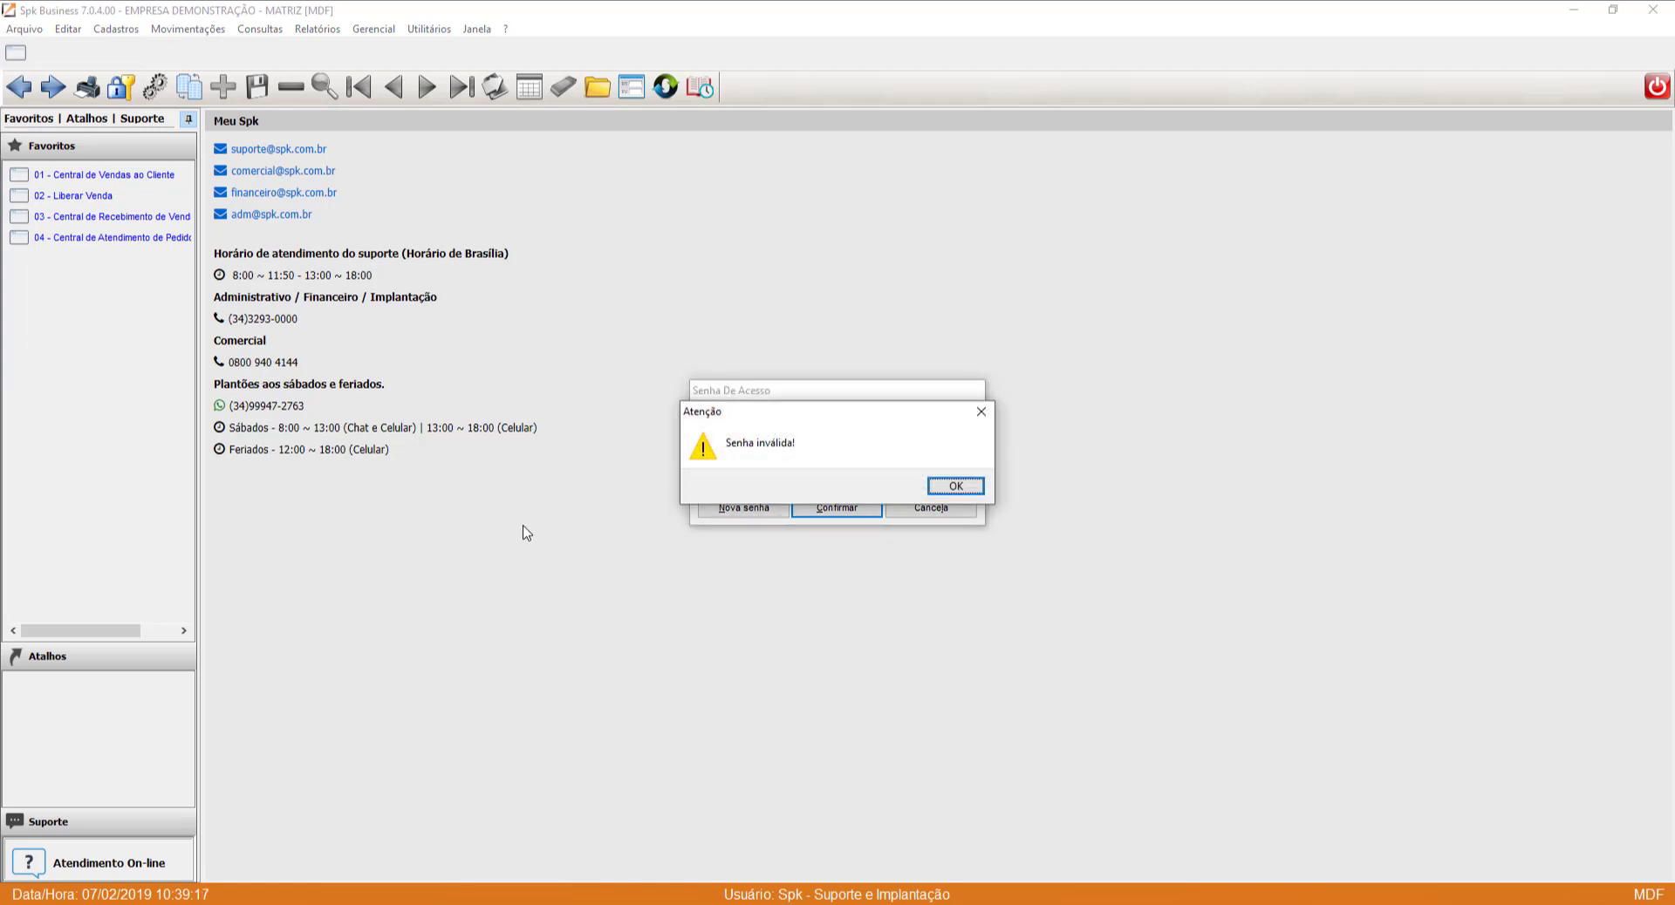
key(Return)
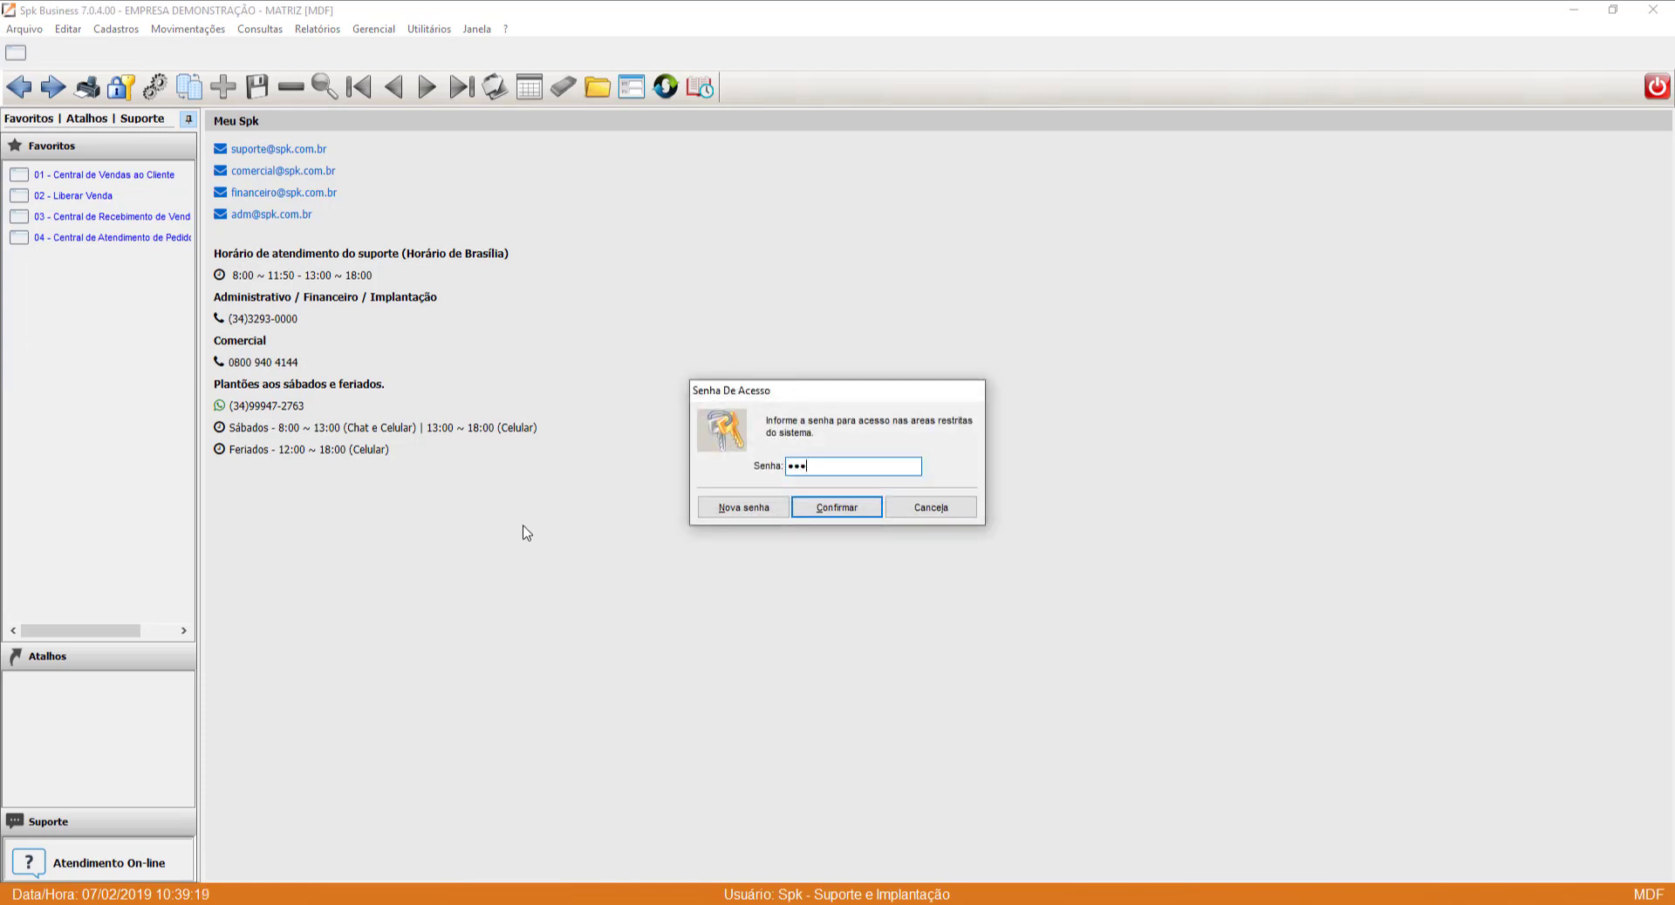
key(Return)
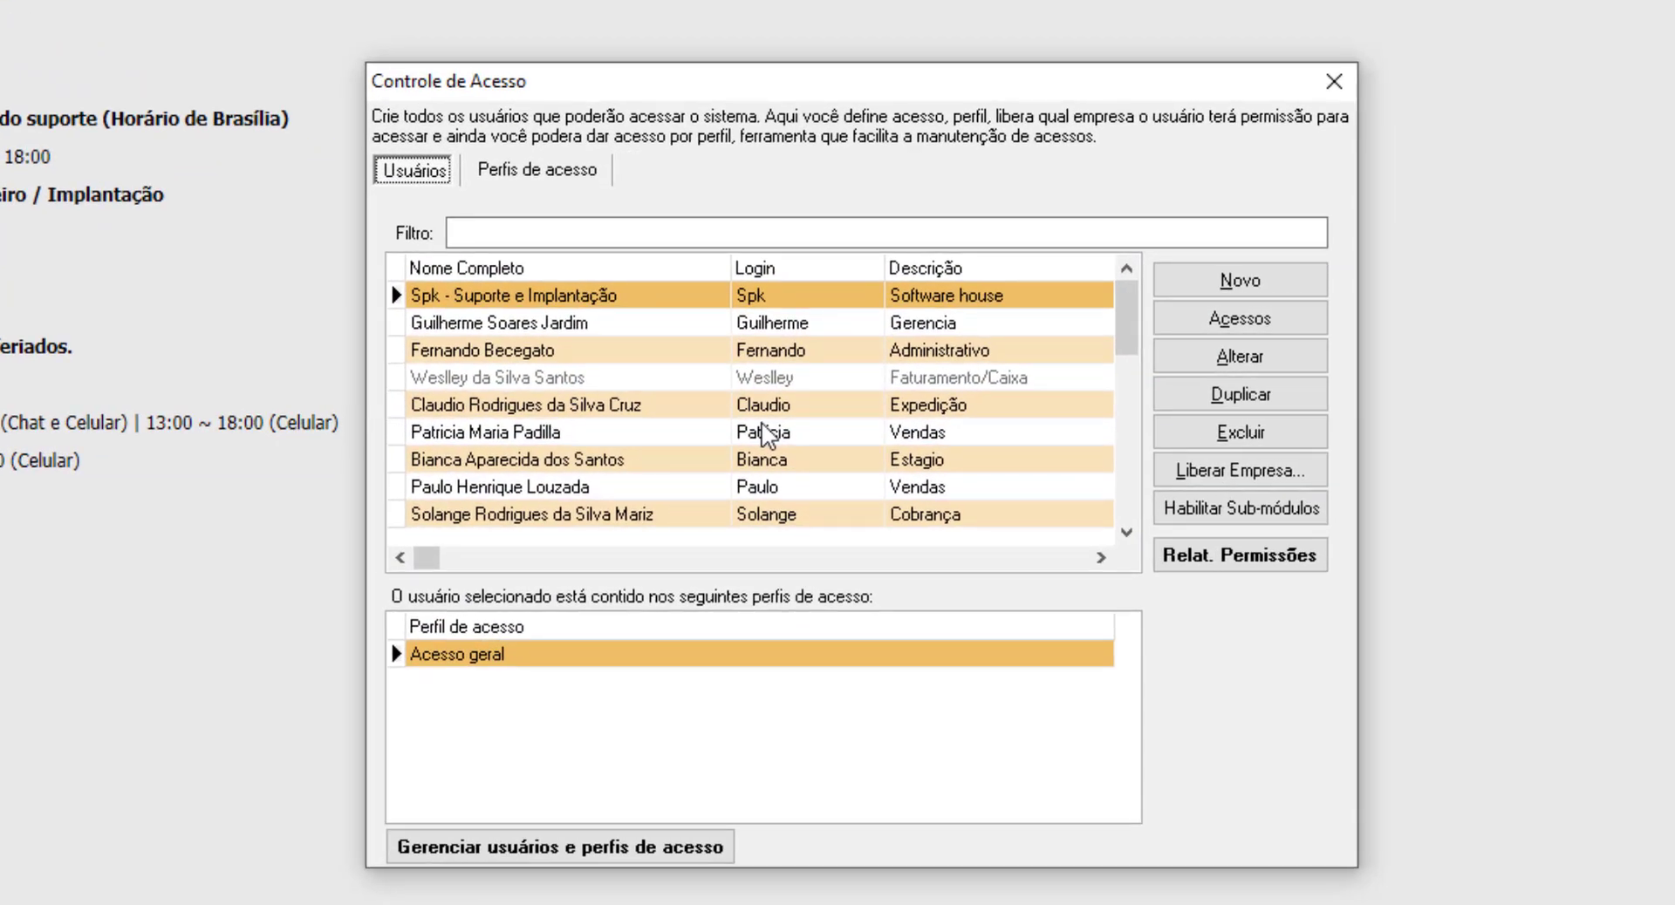
Open the access rights of the Spk support user and filter the programs by "central de ven".
click(1184, 333)
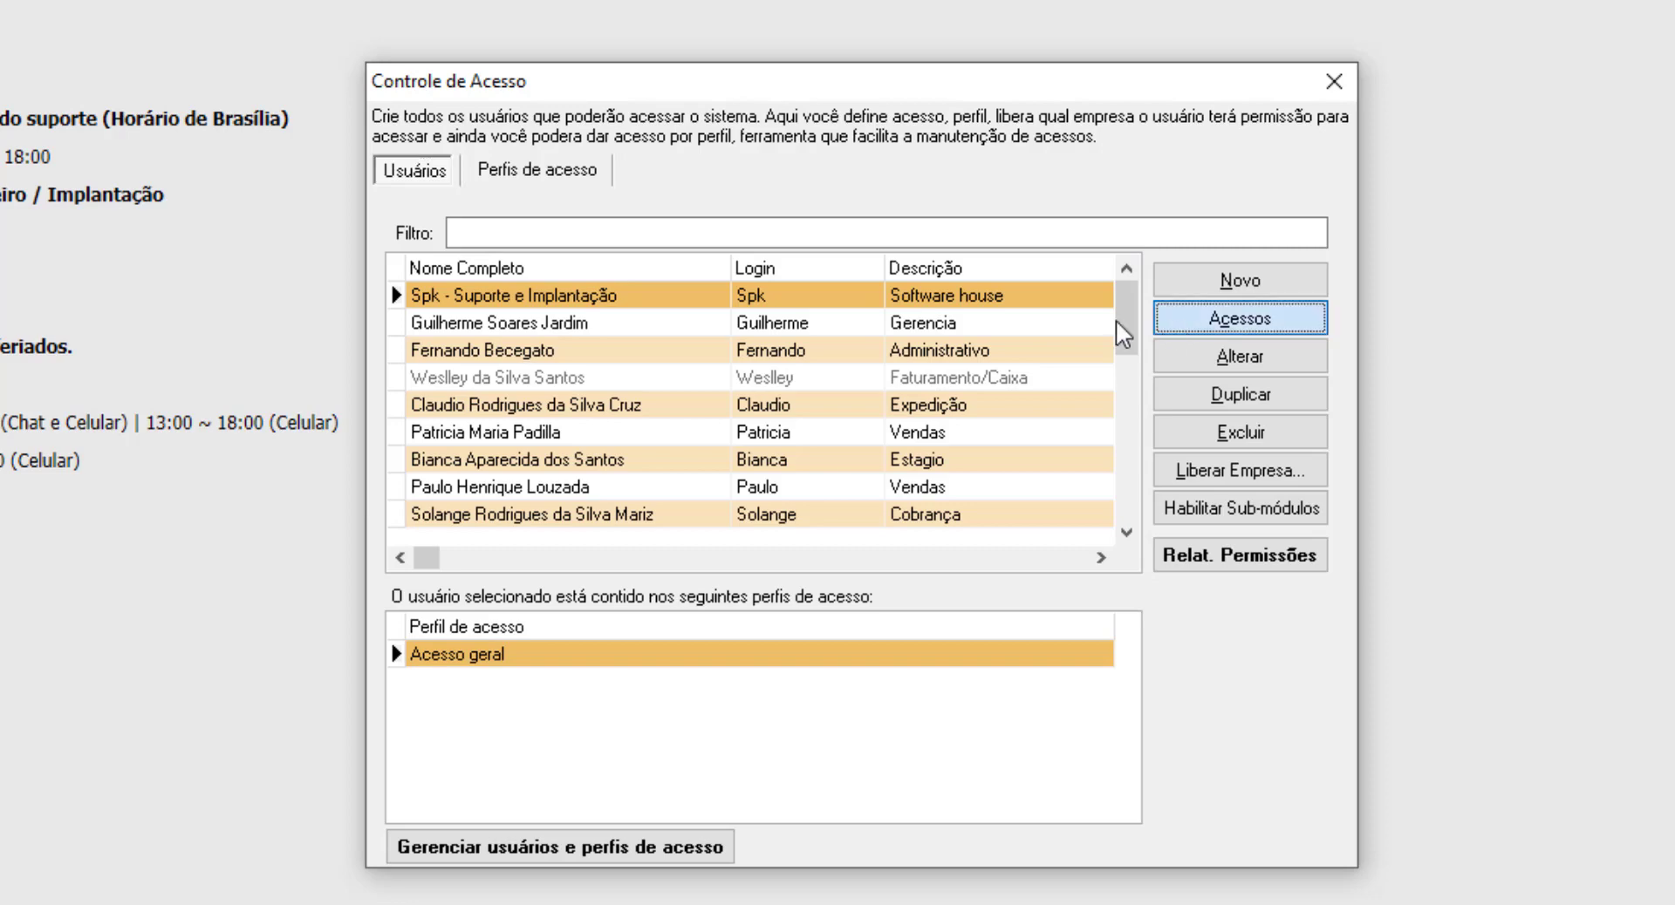
text(central de vend)
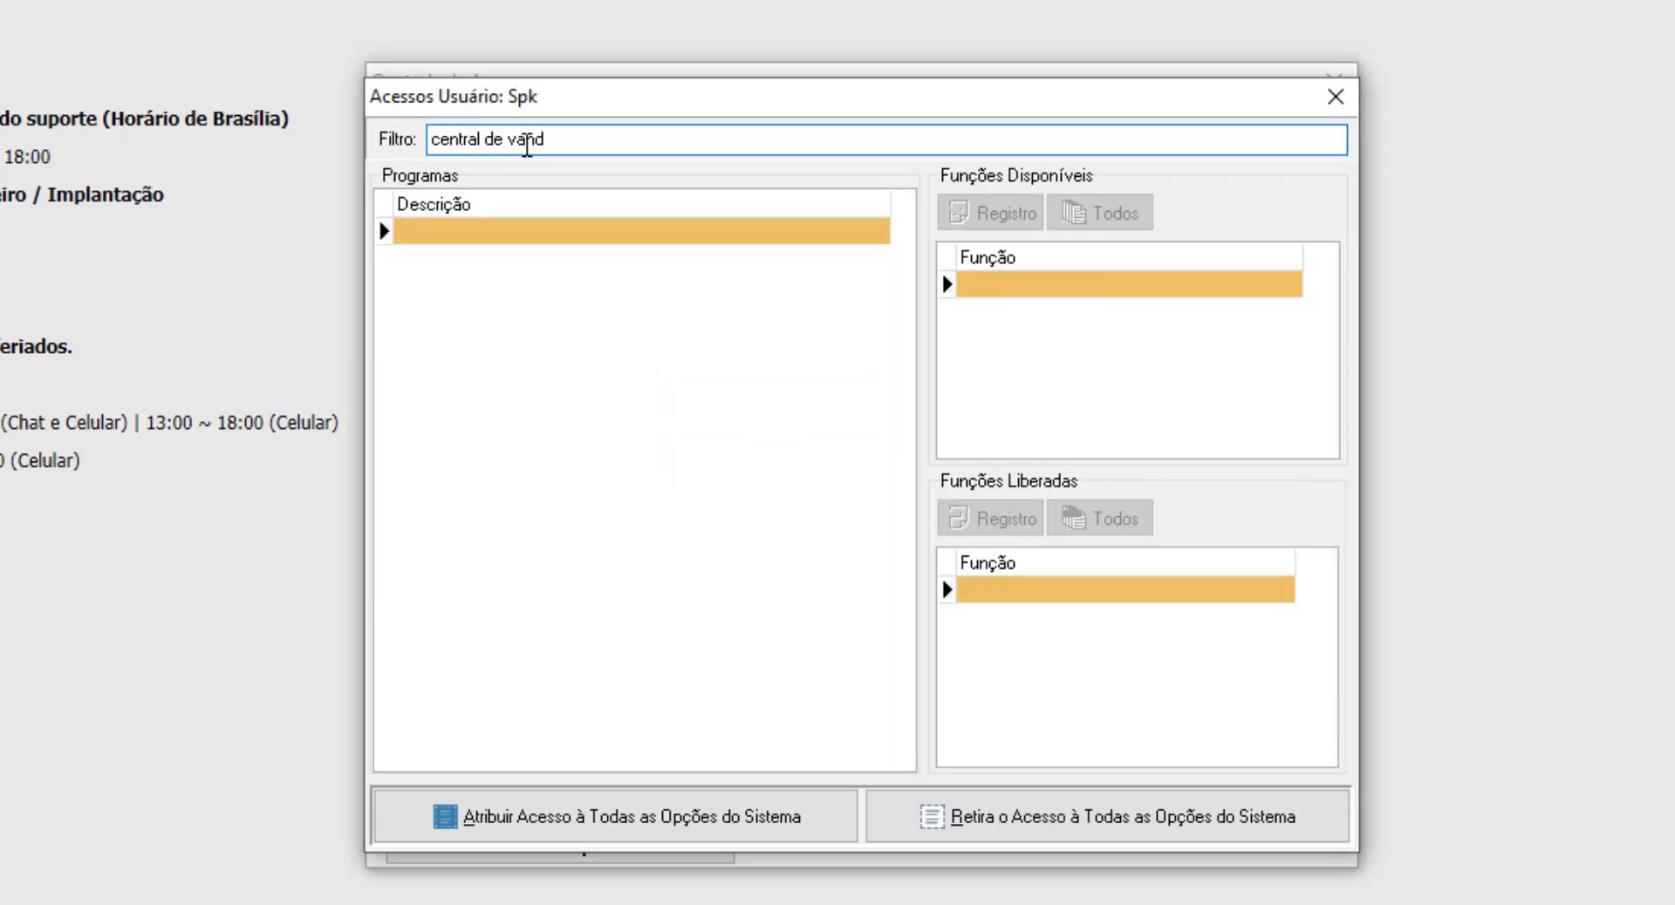
key(BackSpace)
text(e)
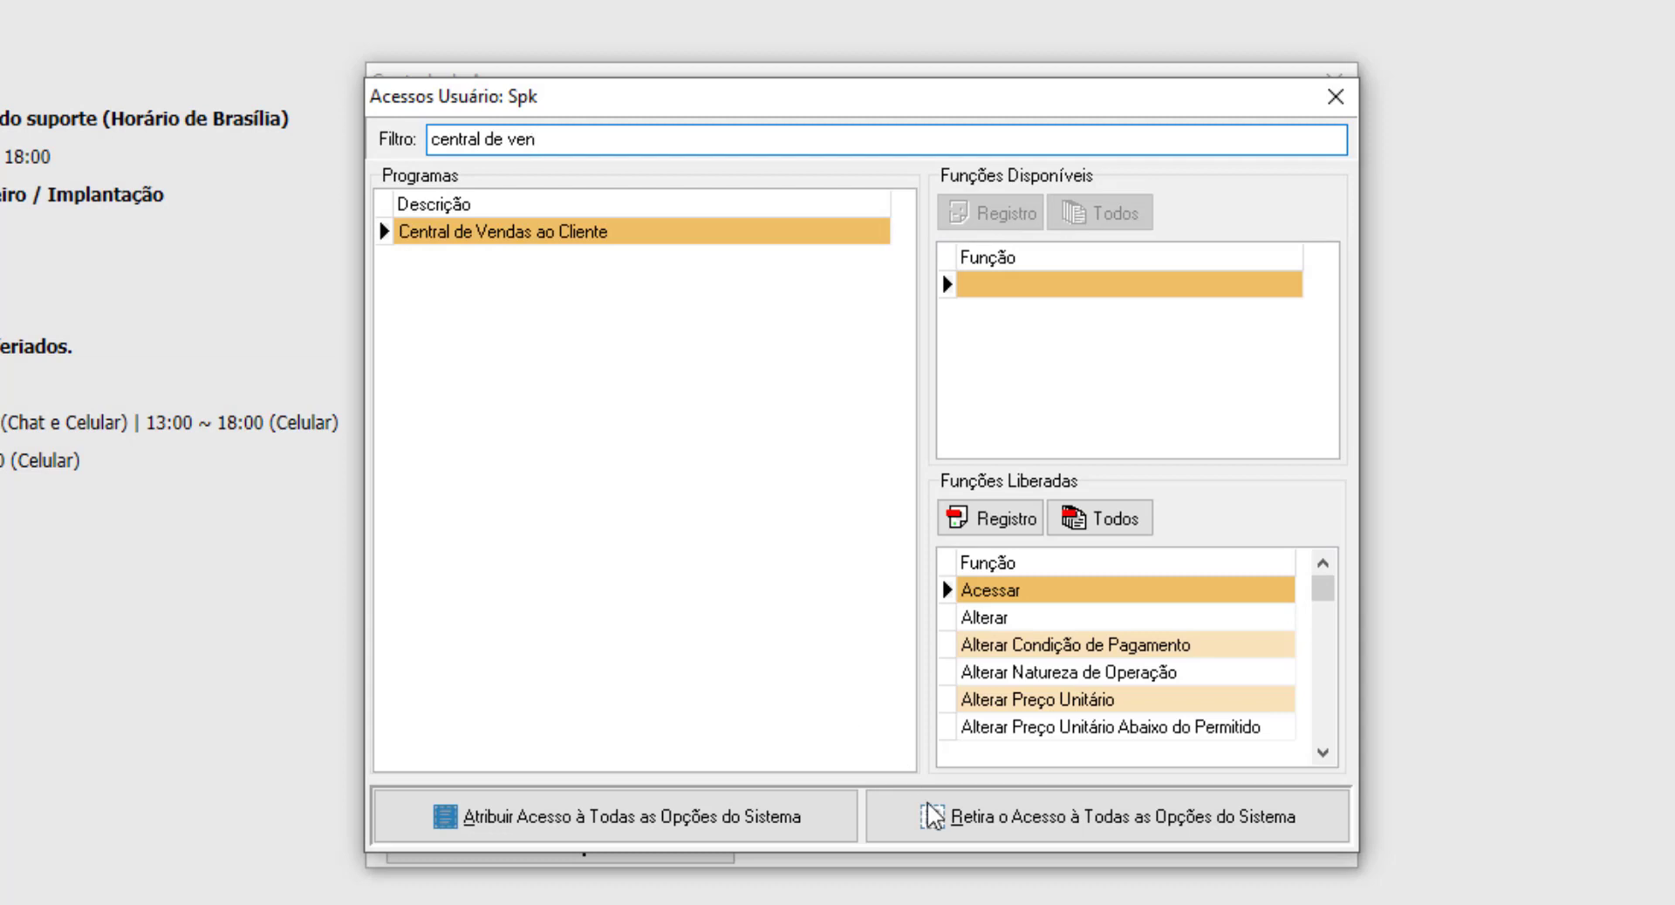
Examine the functions released to the user for Central de Vendas ao Cliente and close the access rights.
click(1120, 616)
scroll(1156, 651, down, 5)
scroll(1160, 660, down, 10)
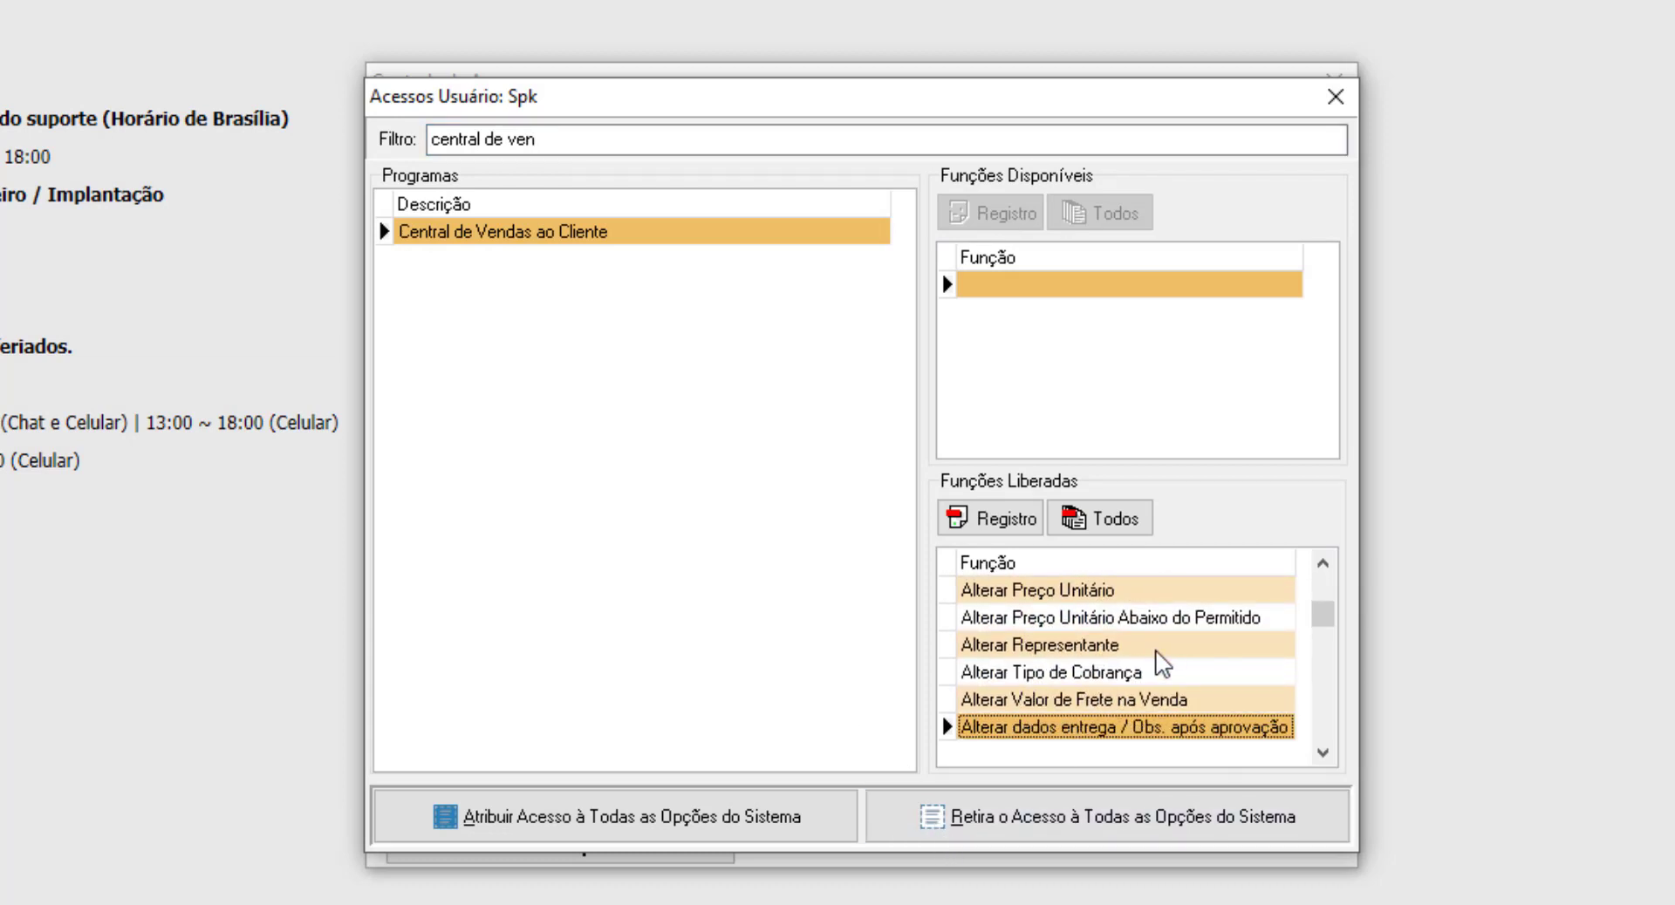
scroll(1164, 672, up, 7)
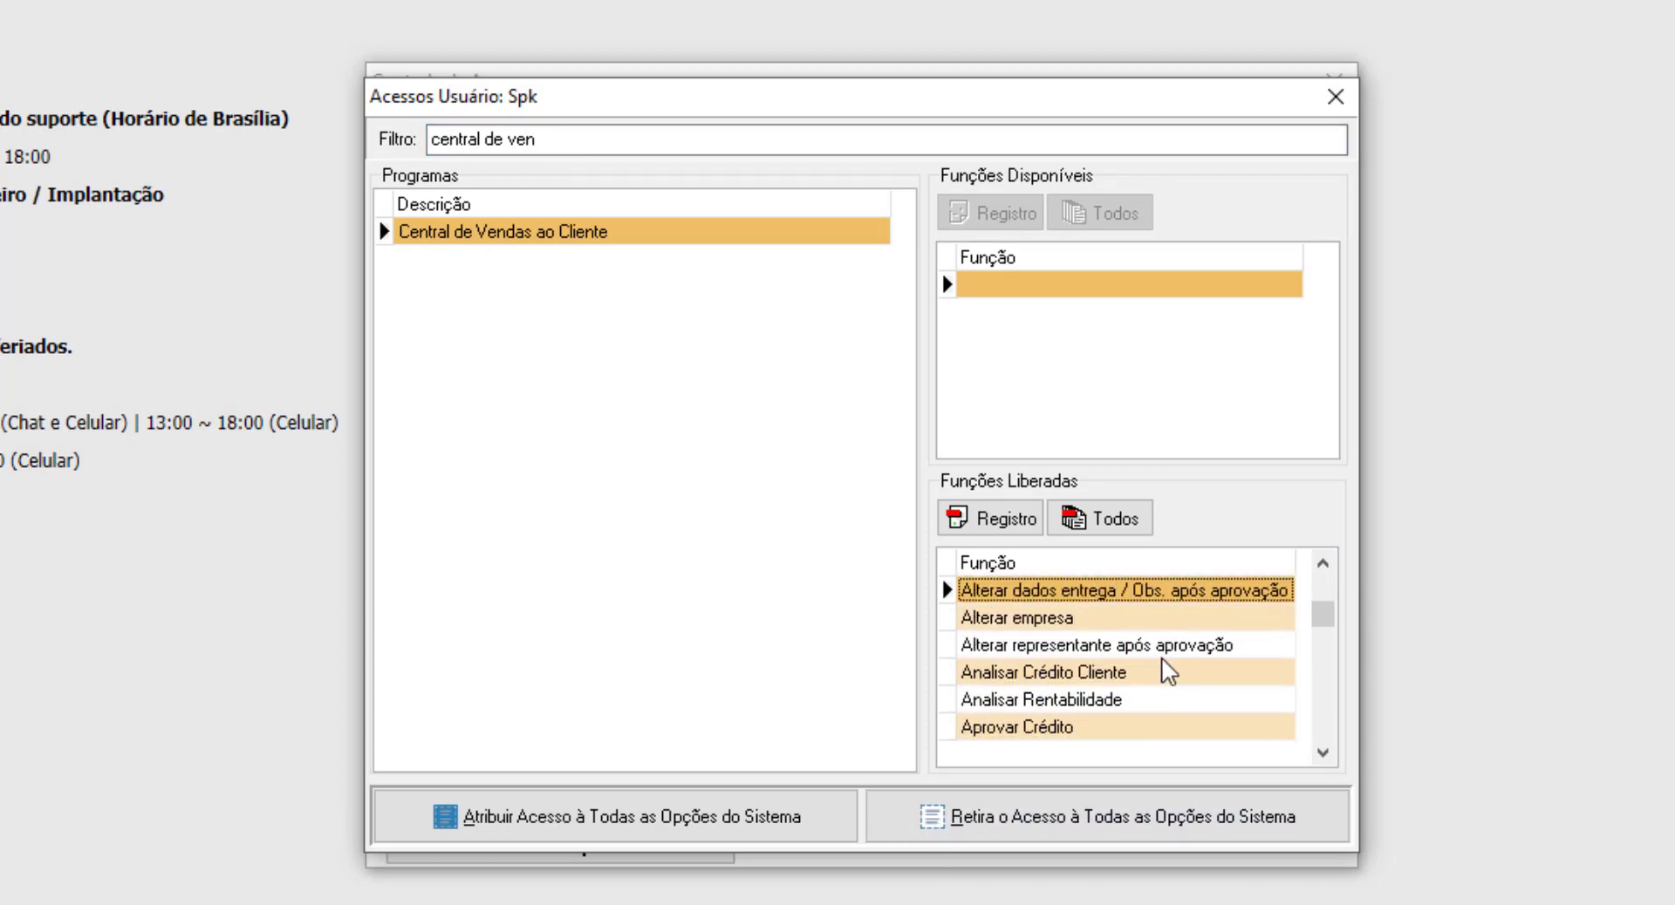
scroll(1164, 672, down, 6)
scroll(1164, 671, up, 5)
scroll(1164, 674, down, 3)
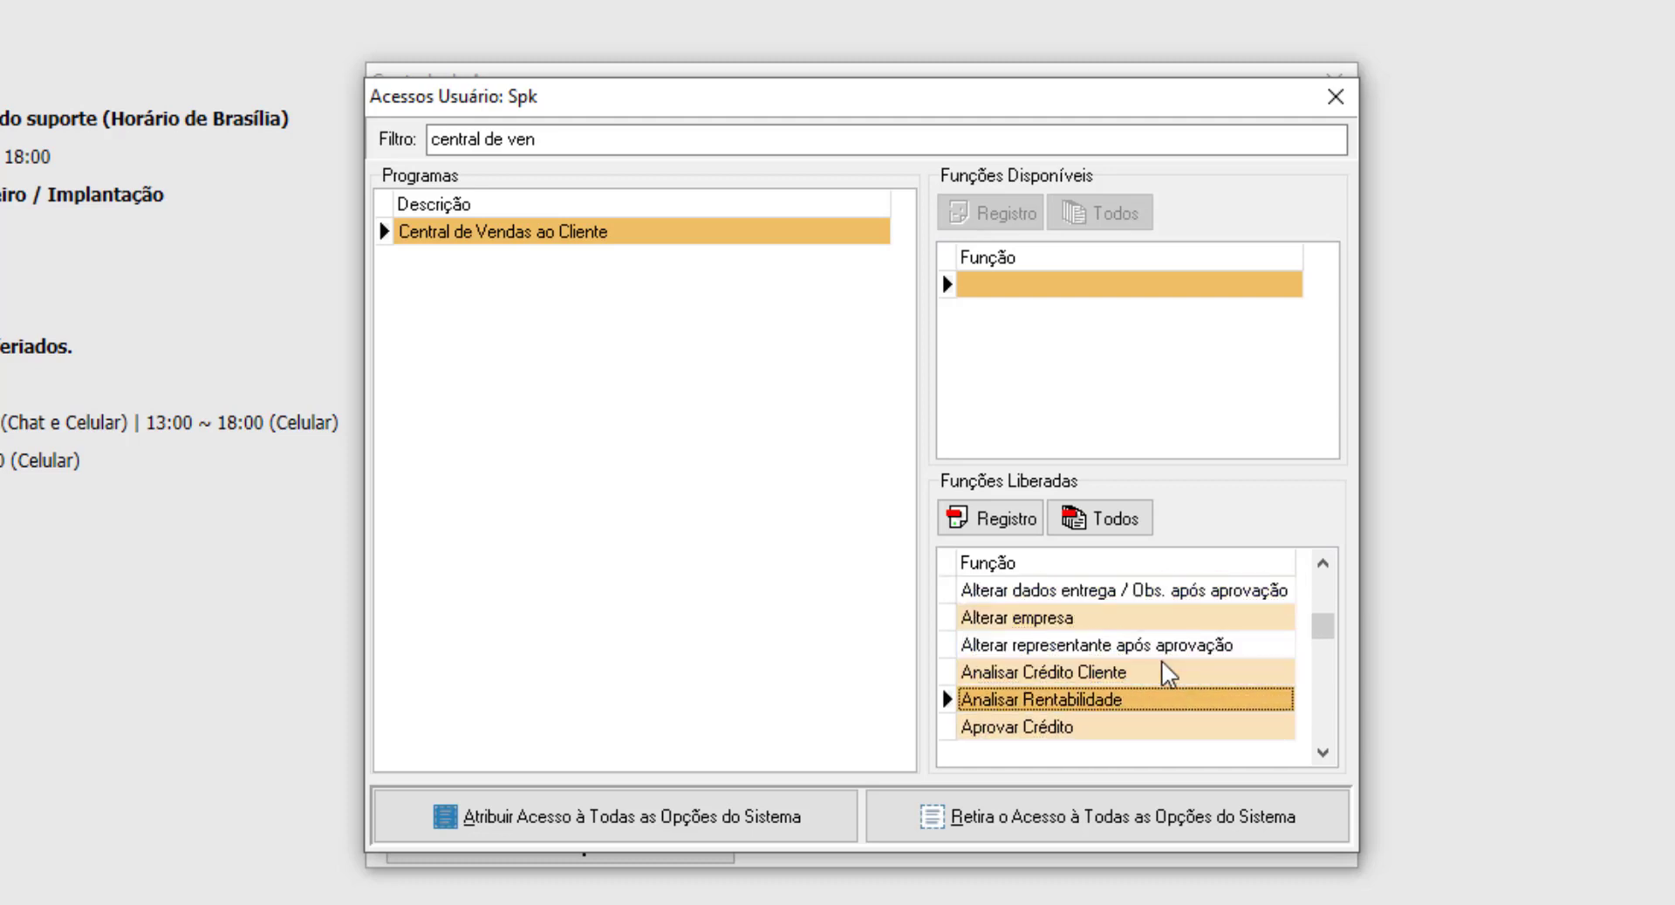
scroll(1166, 676, down, 7)
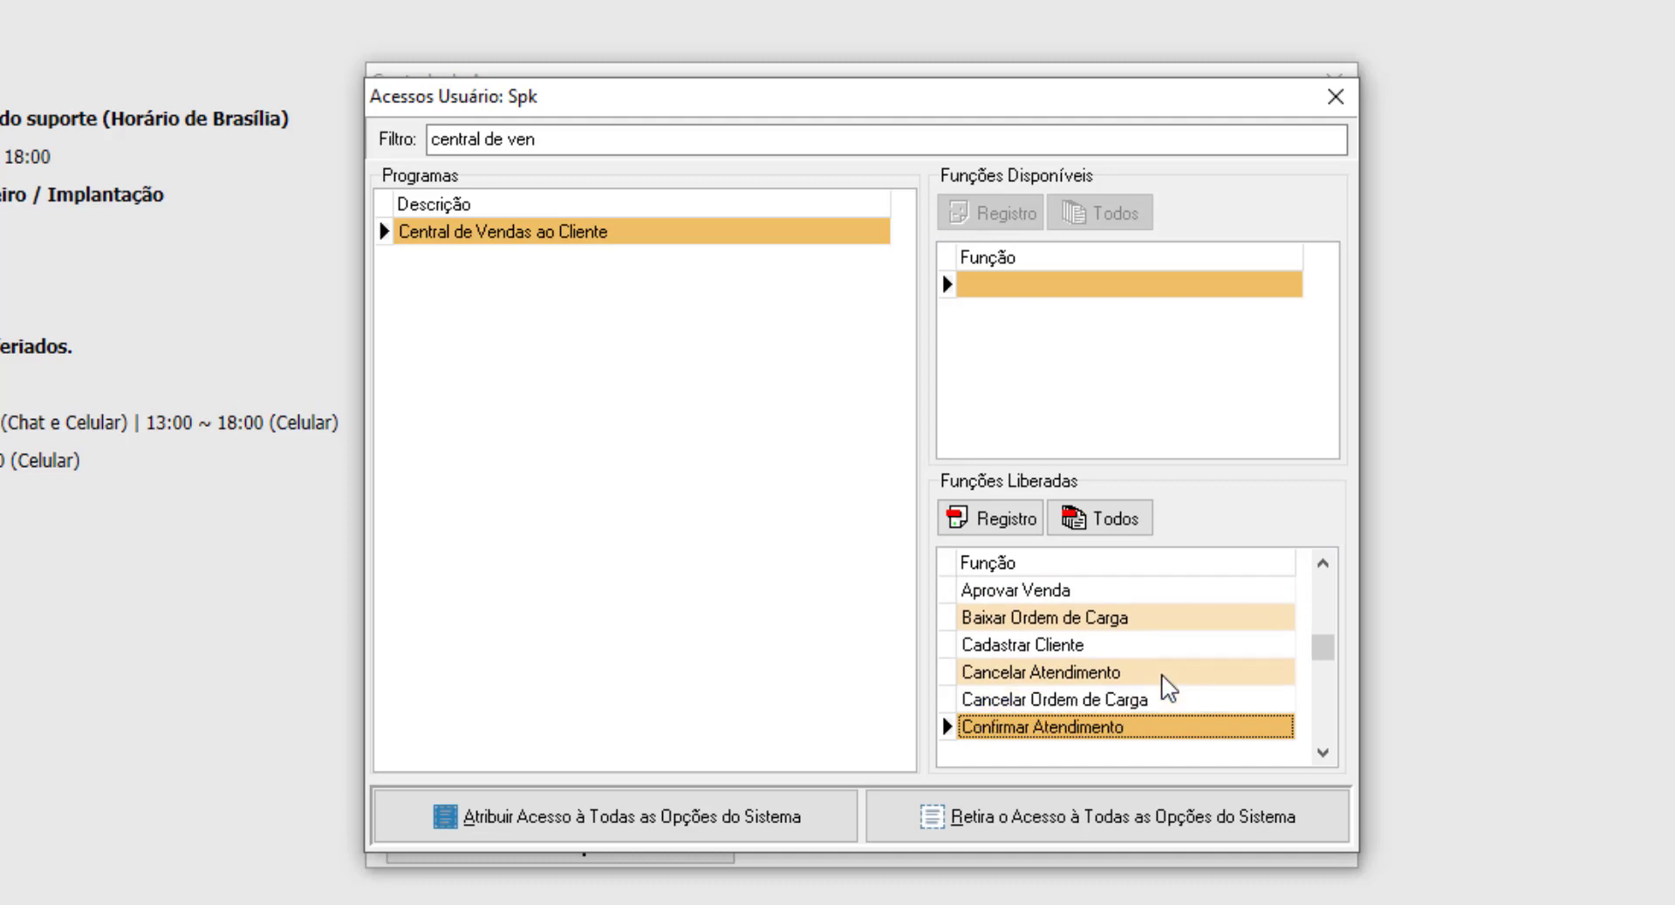
scroll(1166, 687, down, 8)
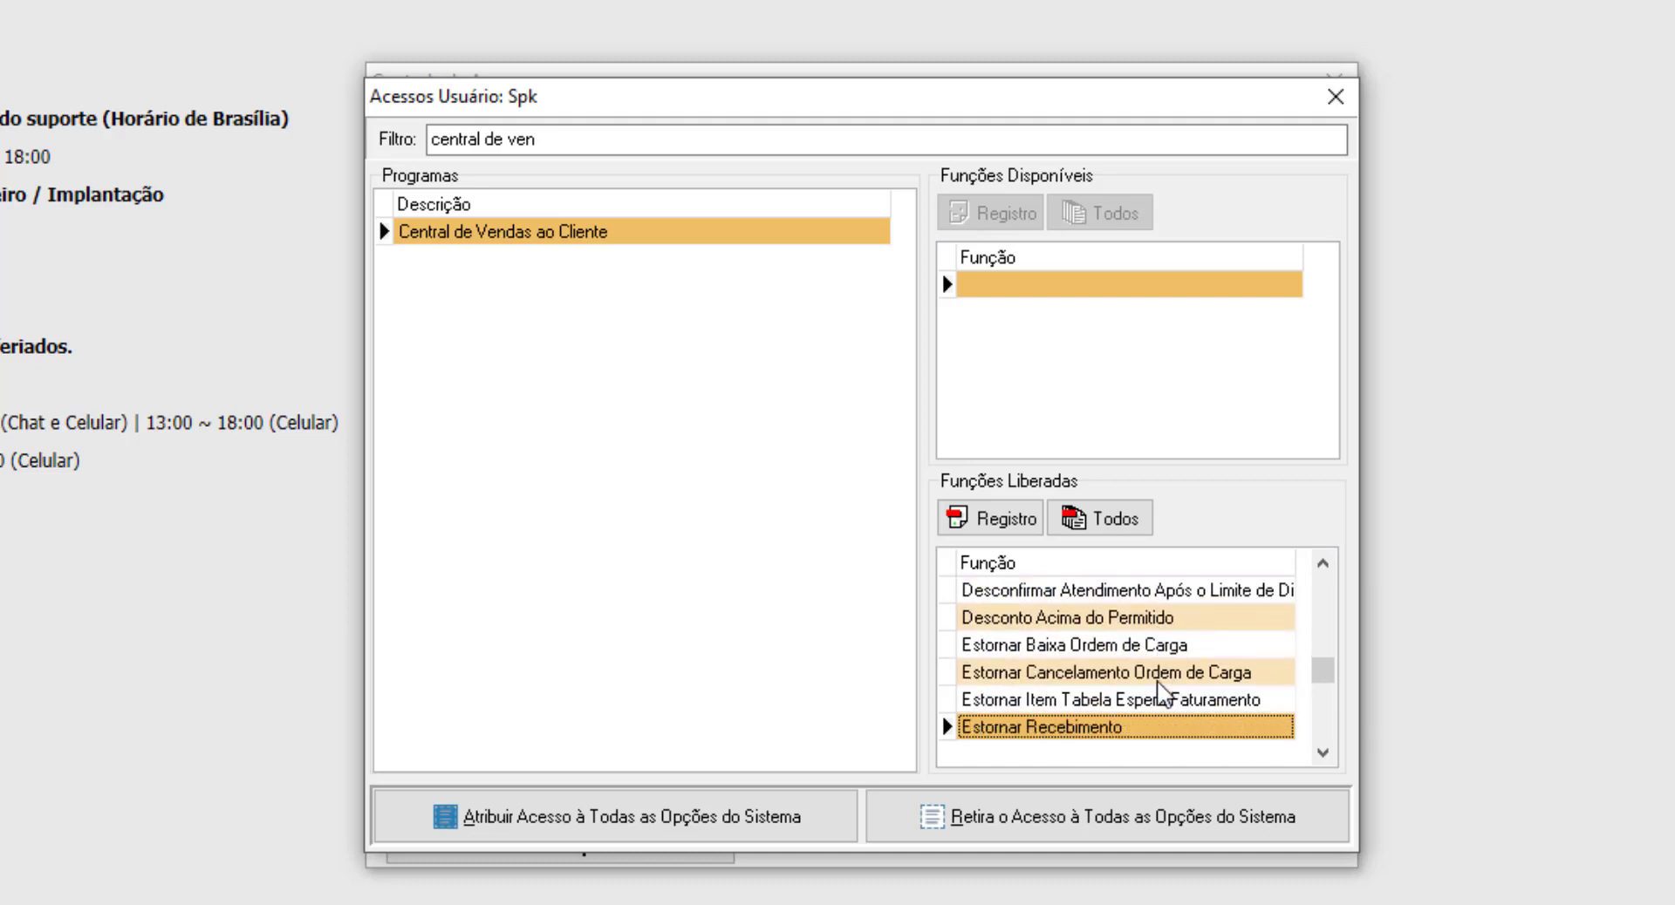
scroll(1160, 691, down, 4)
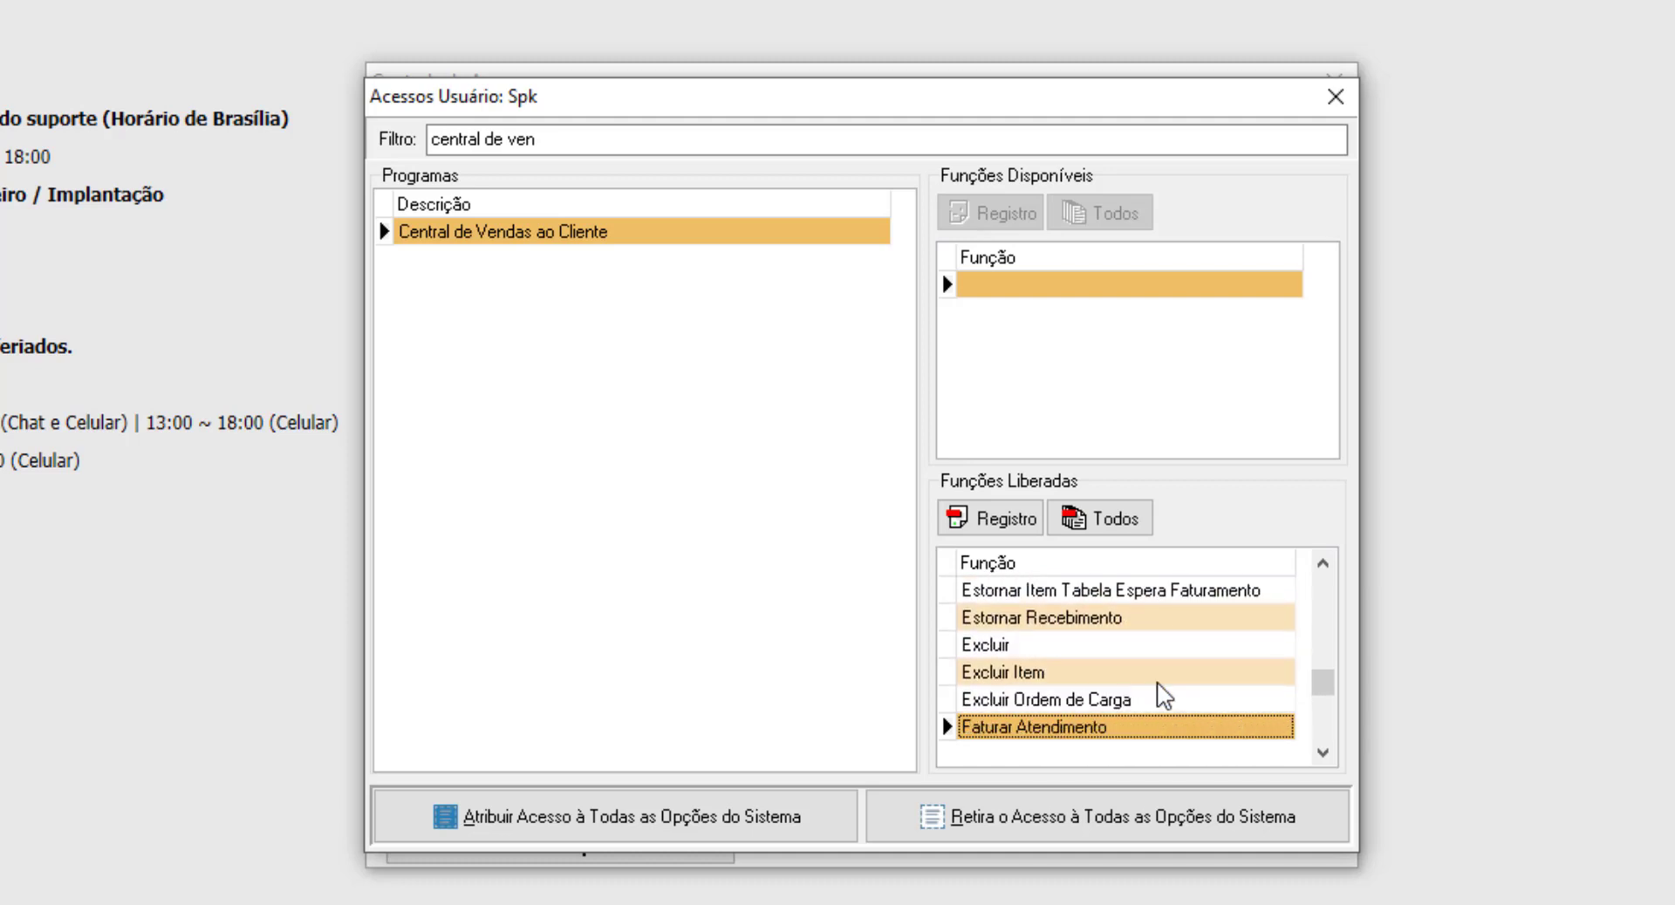
scroll(1163, 696, down, 4)
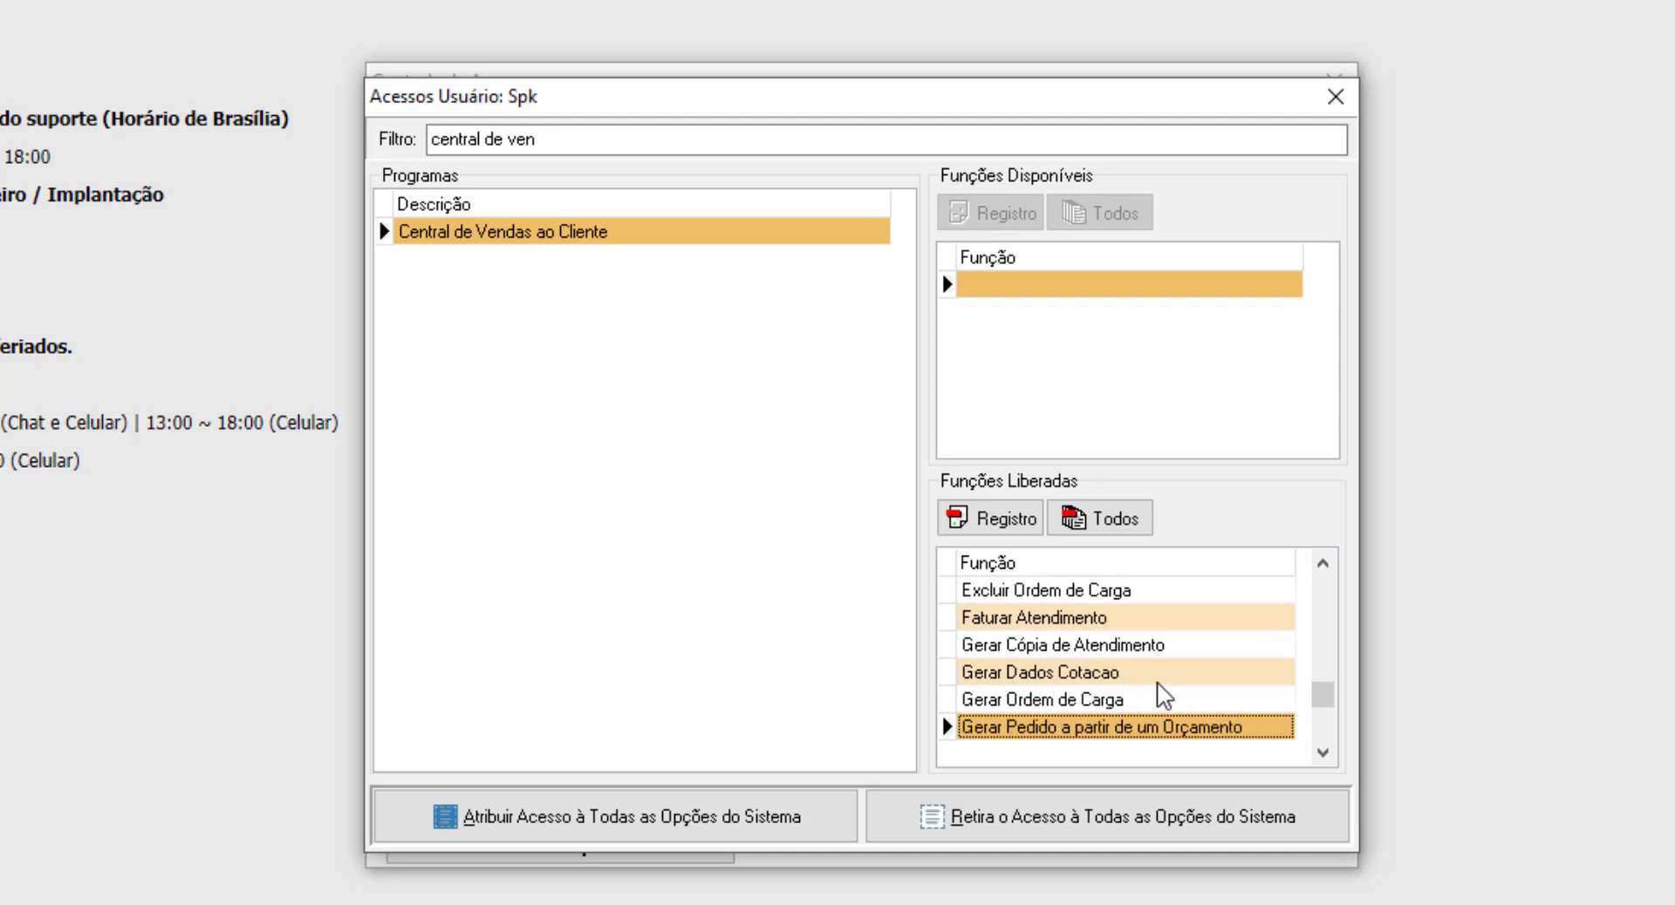
scroll(1164, 695, down, 9)
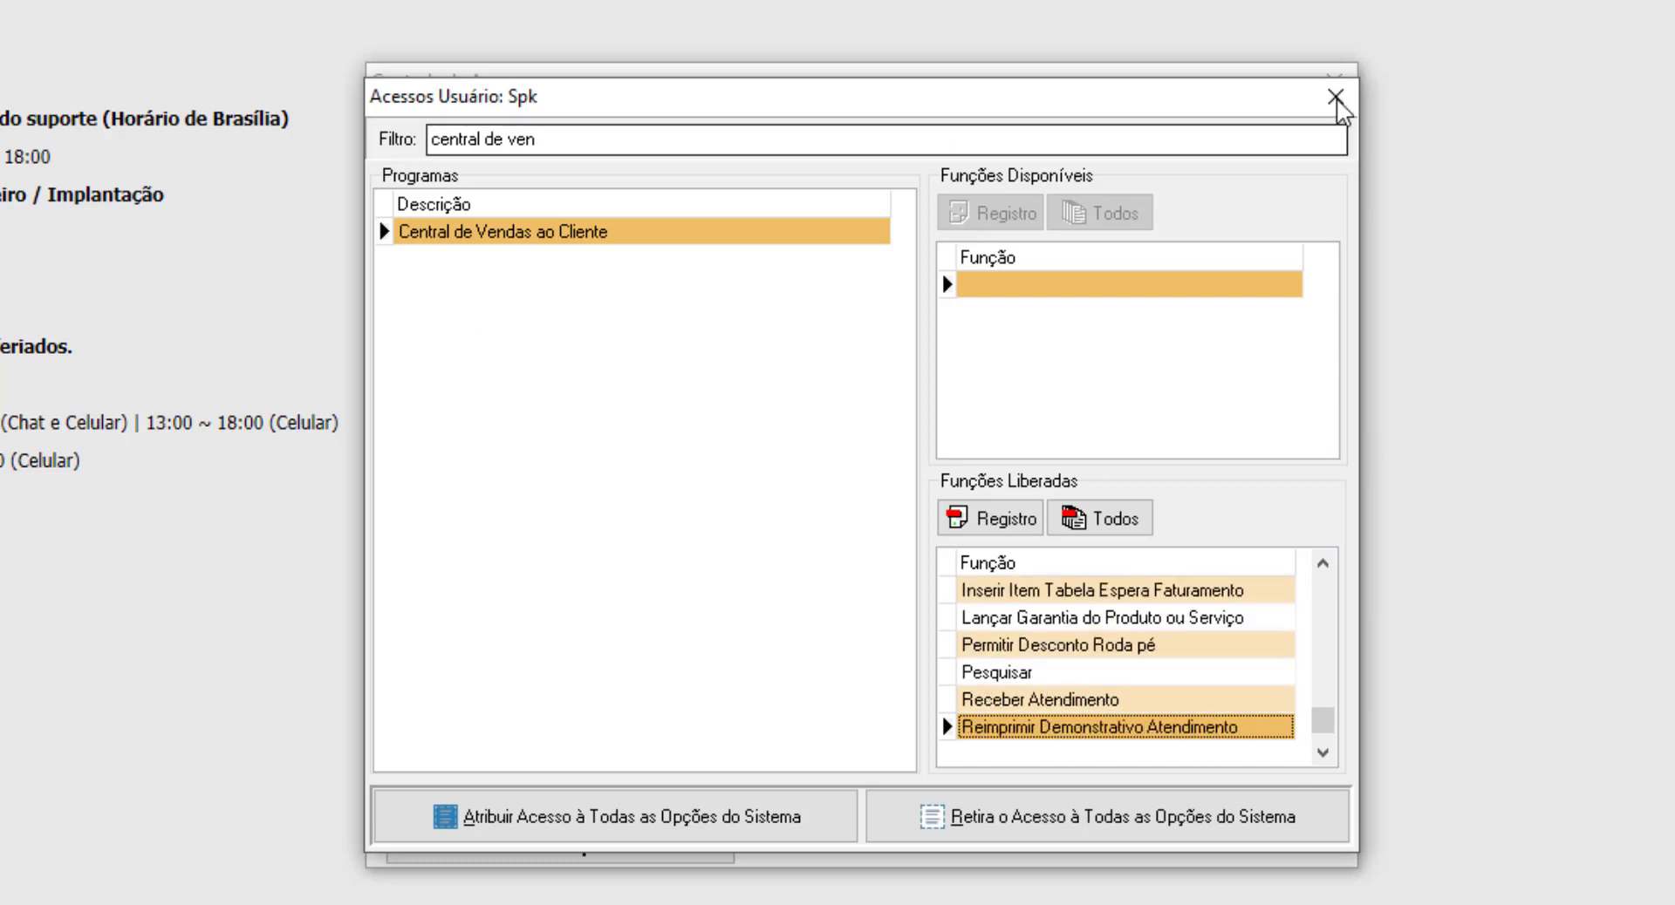
click(1334, 96)
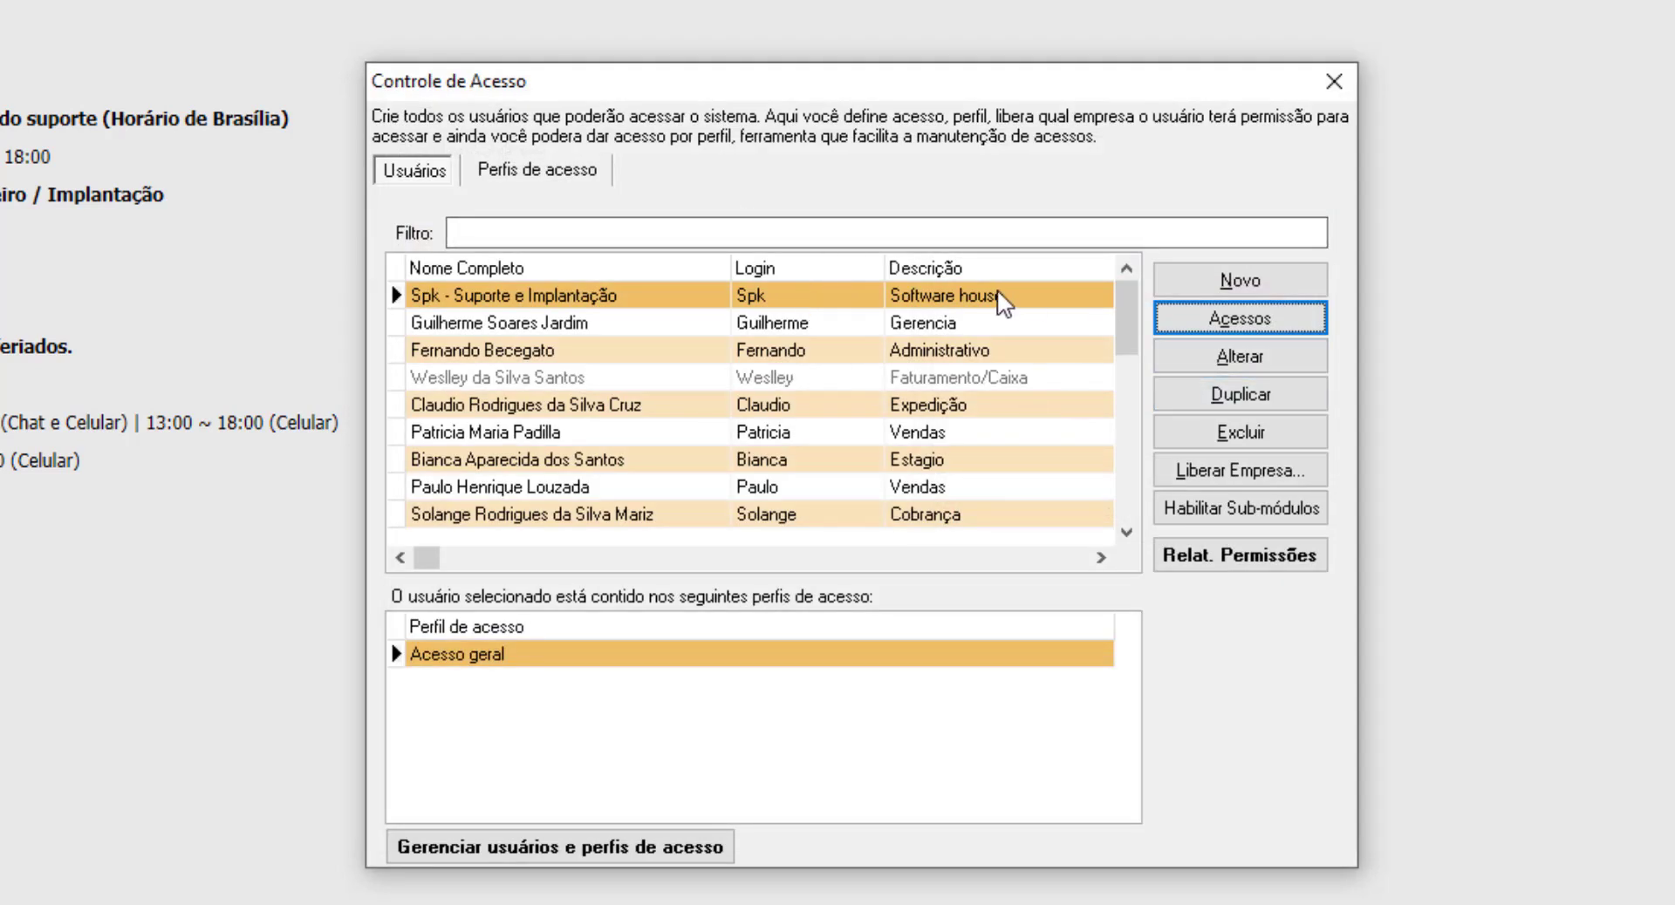
View which companies the Spk support user may access under Liberar Empresa and close the access control.
click(1267, 477)
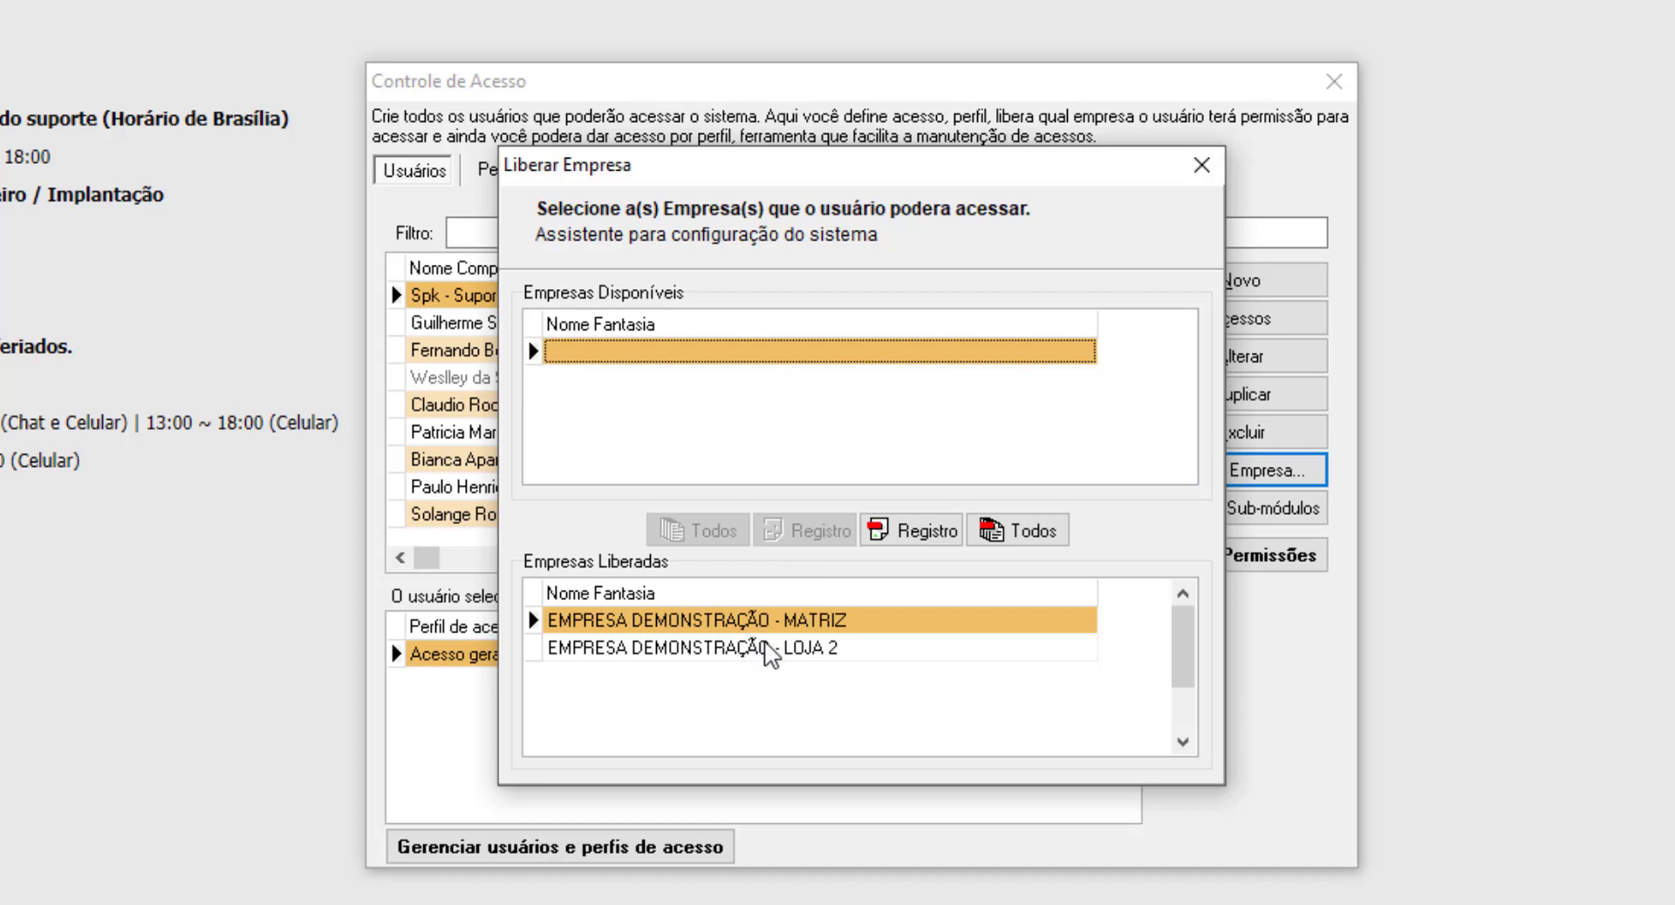
click(1208, 166)
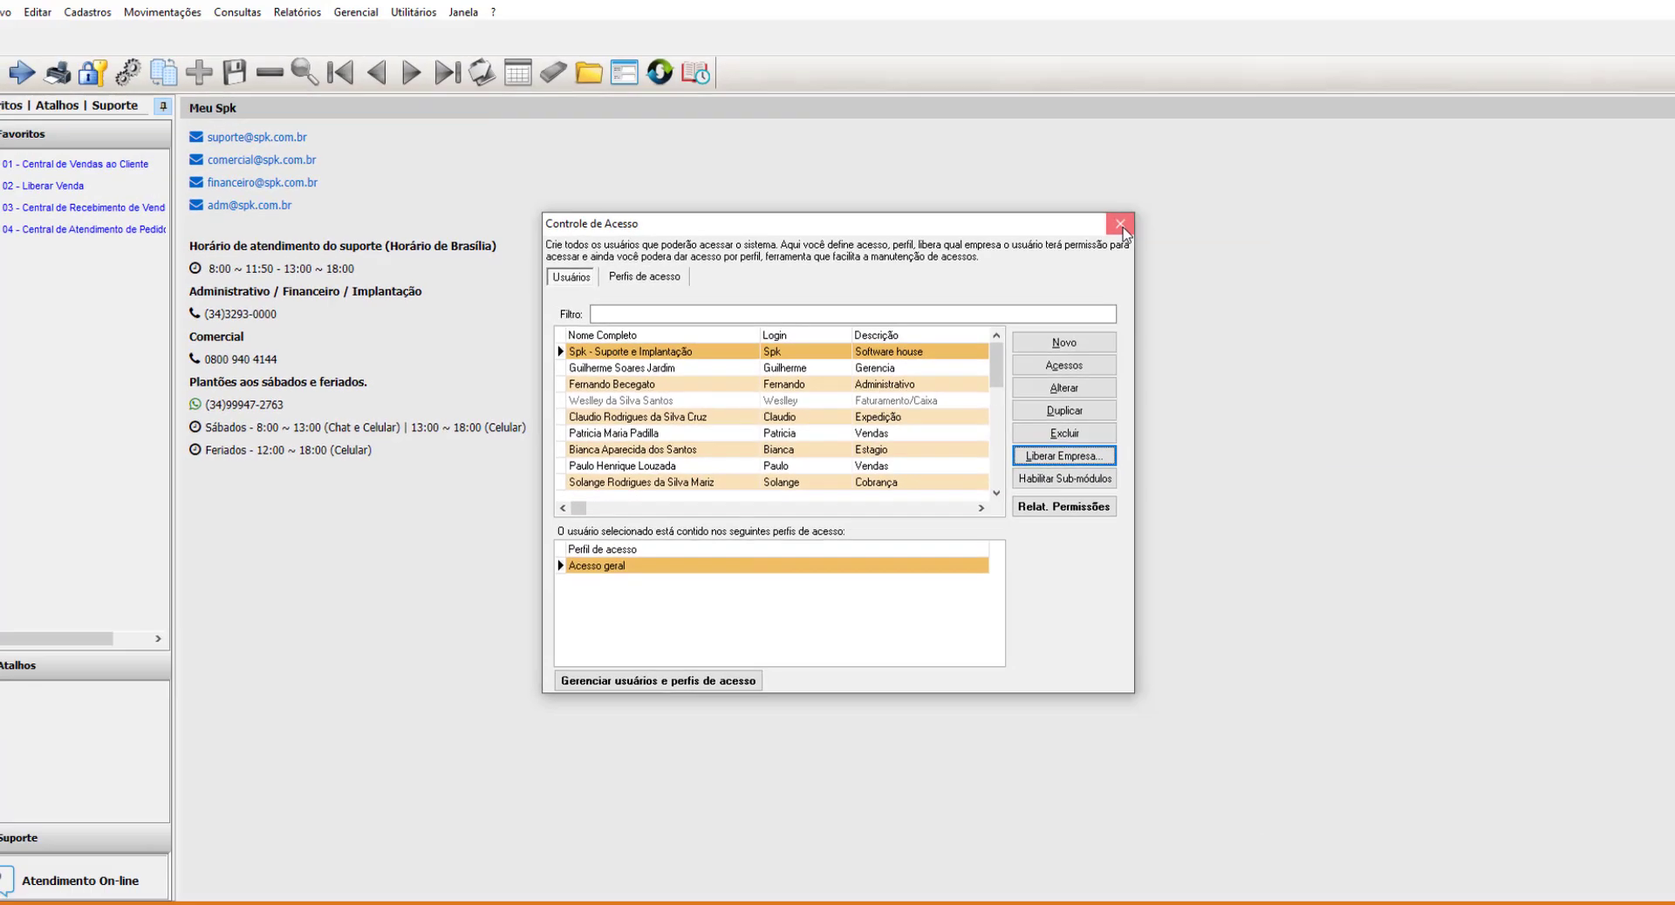
click(1334, 81)
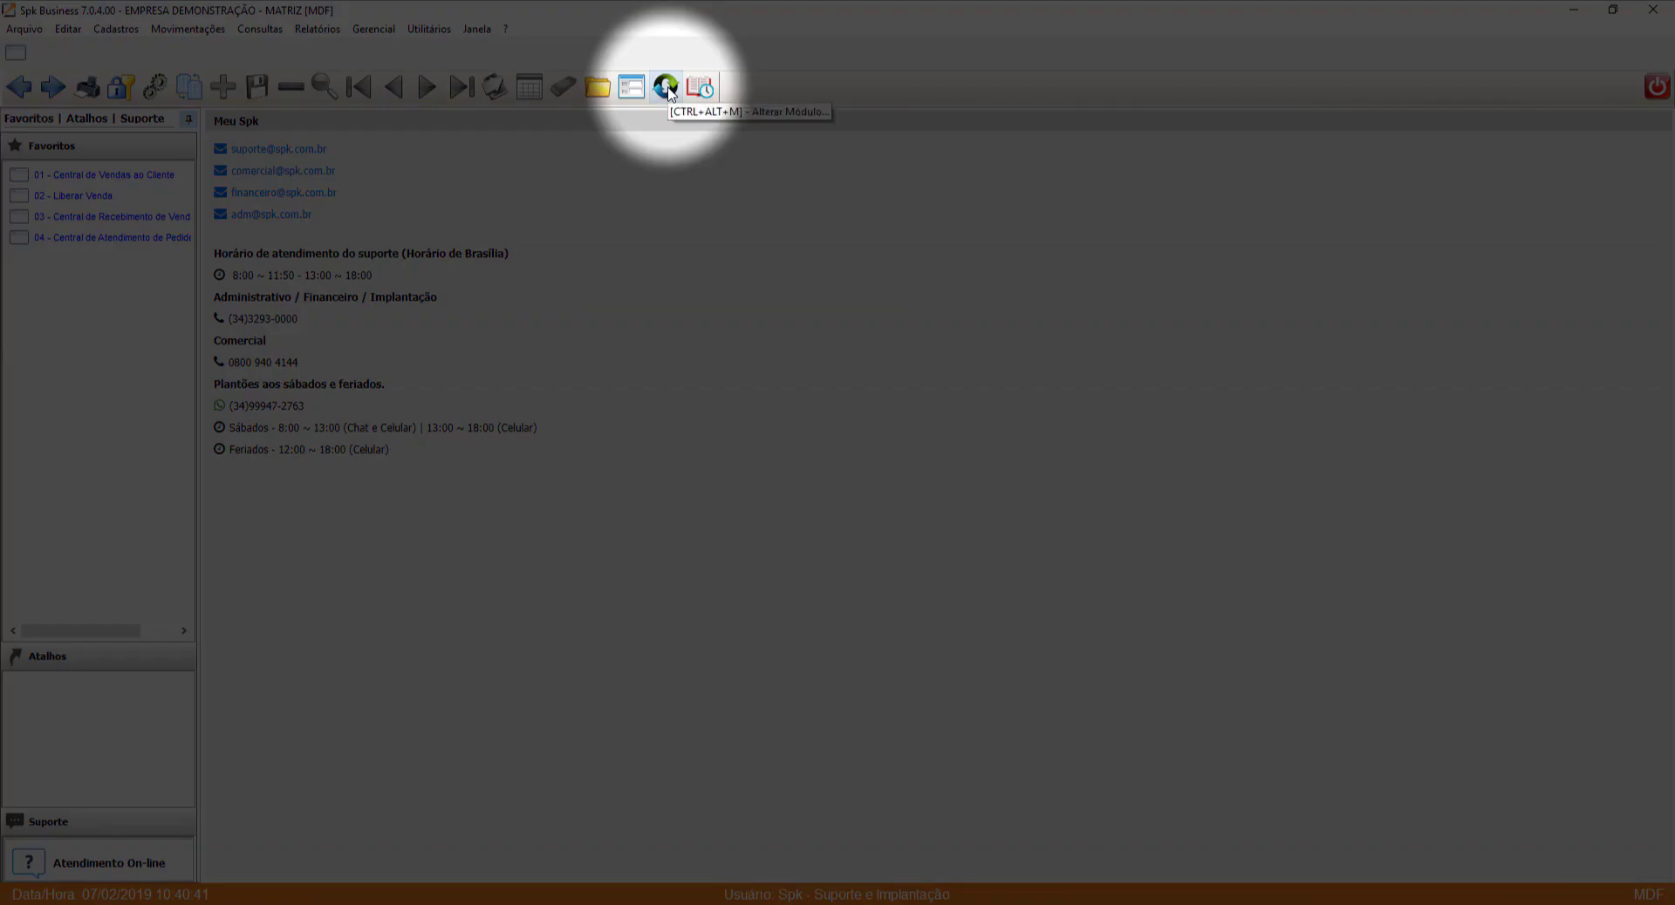
View the modules offered for changing the active module and cancel without switching.
click(666, 87)
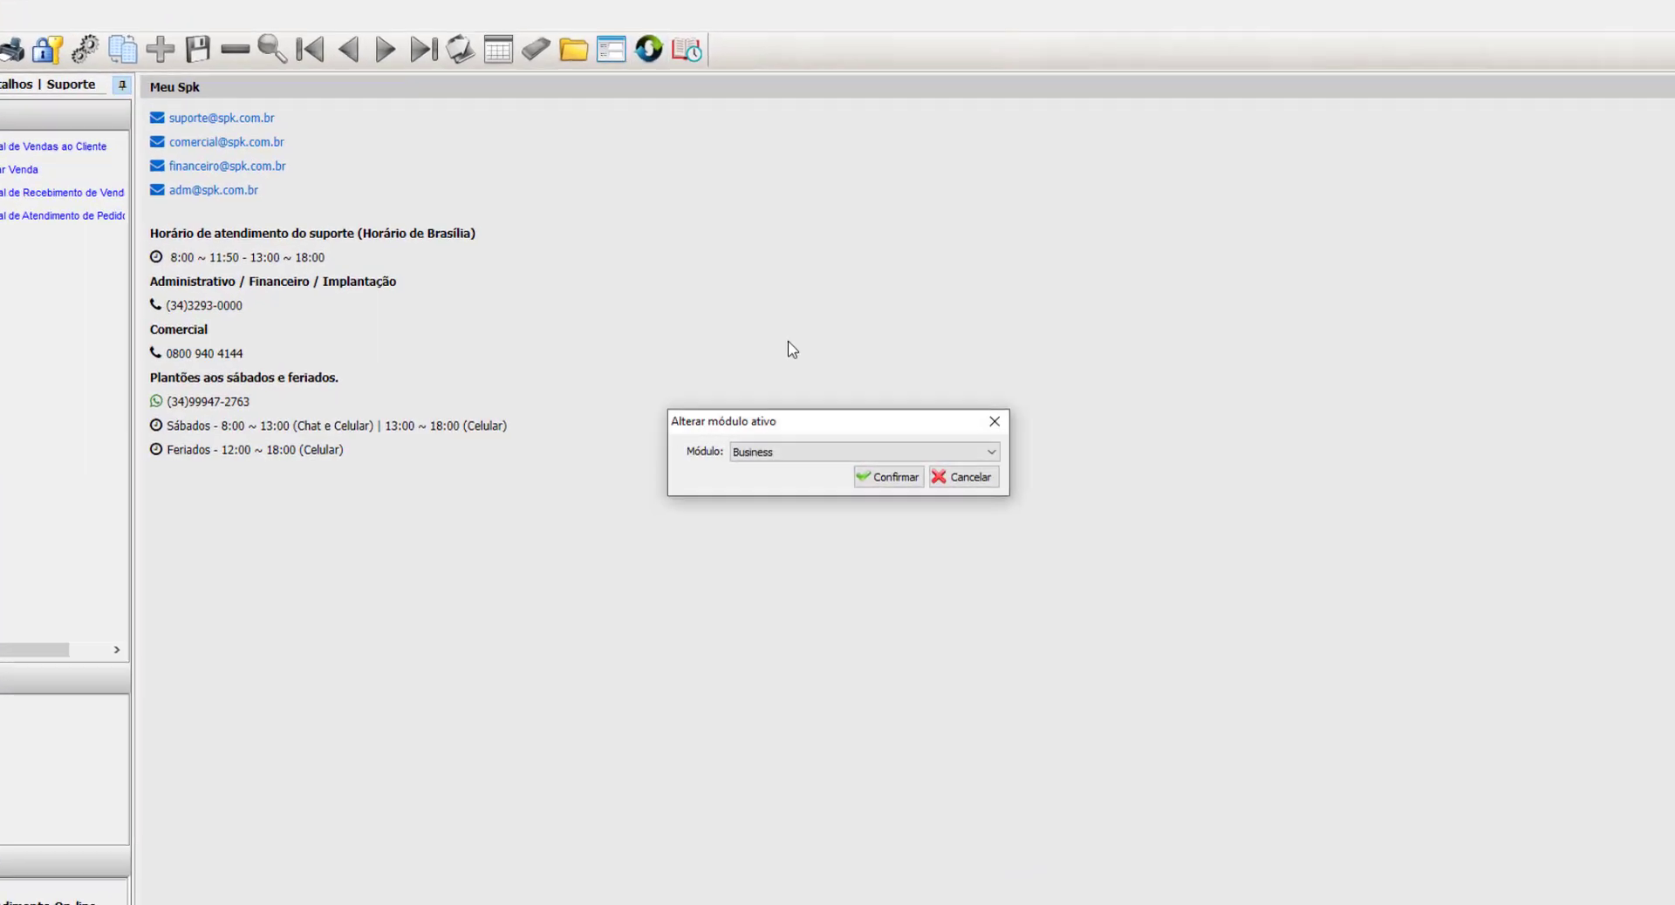
click(761, 456)
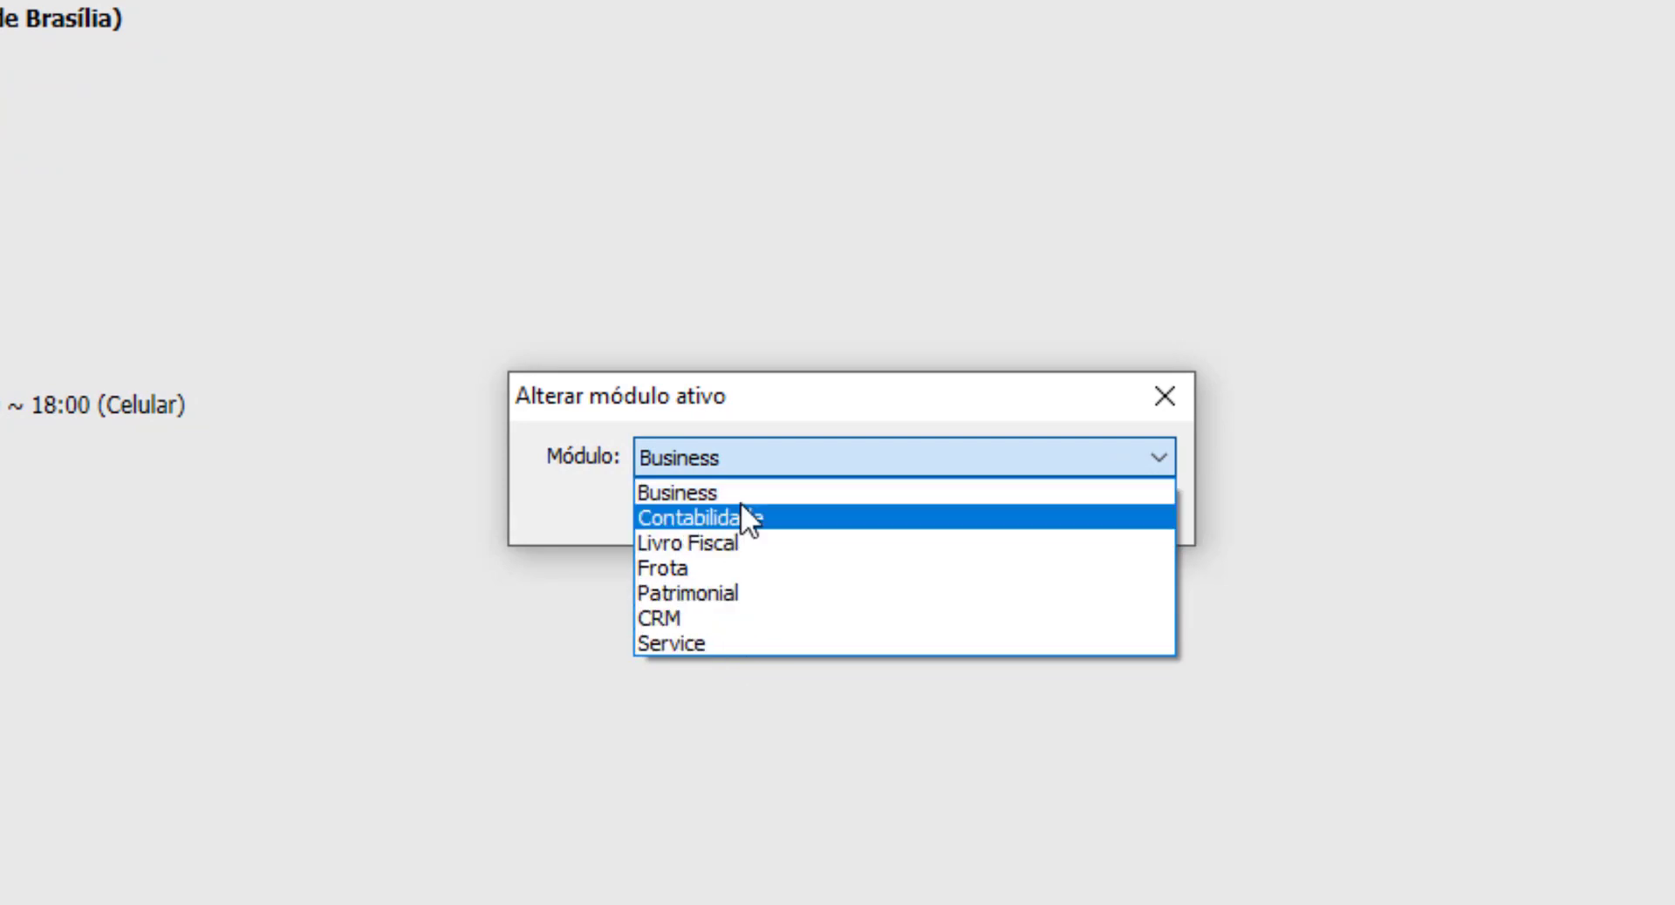
click(752, 430)
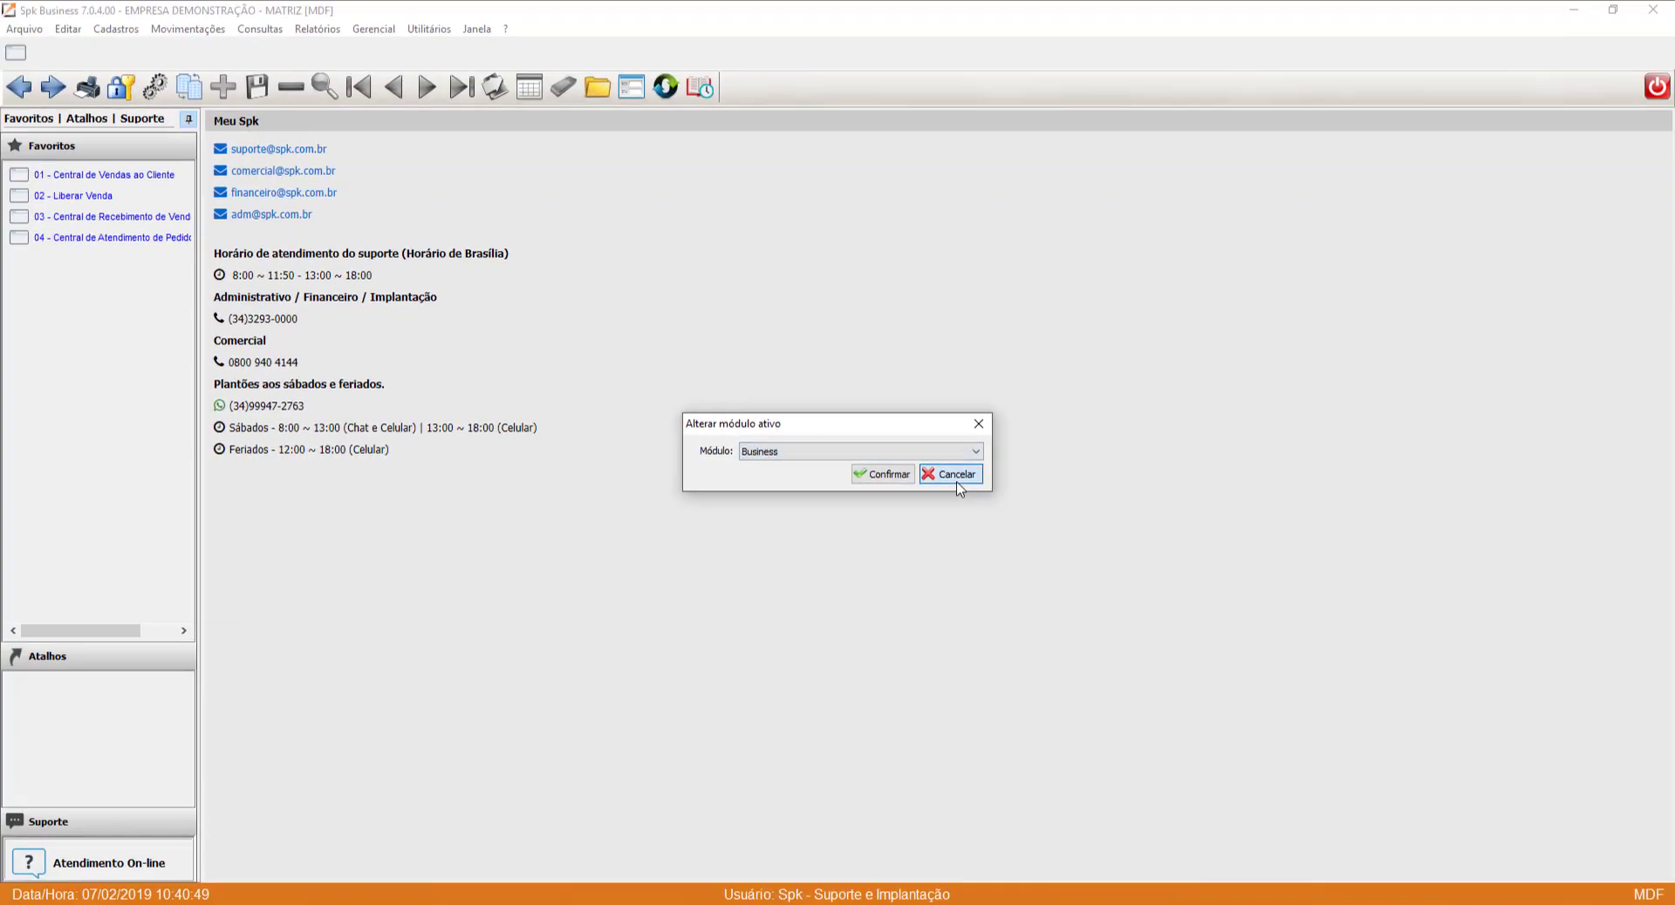
click(956, 481)
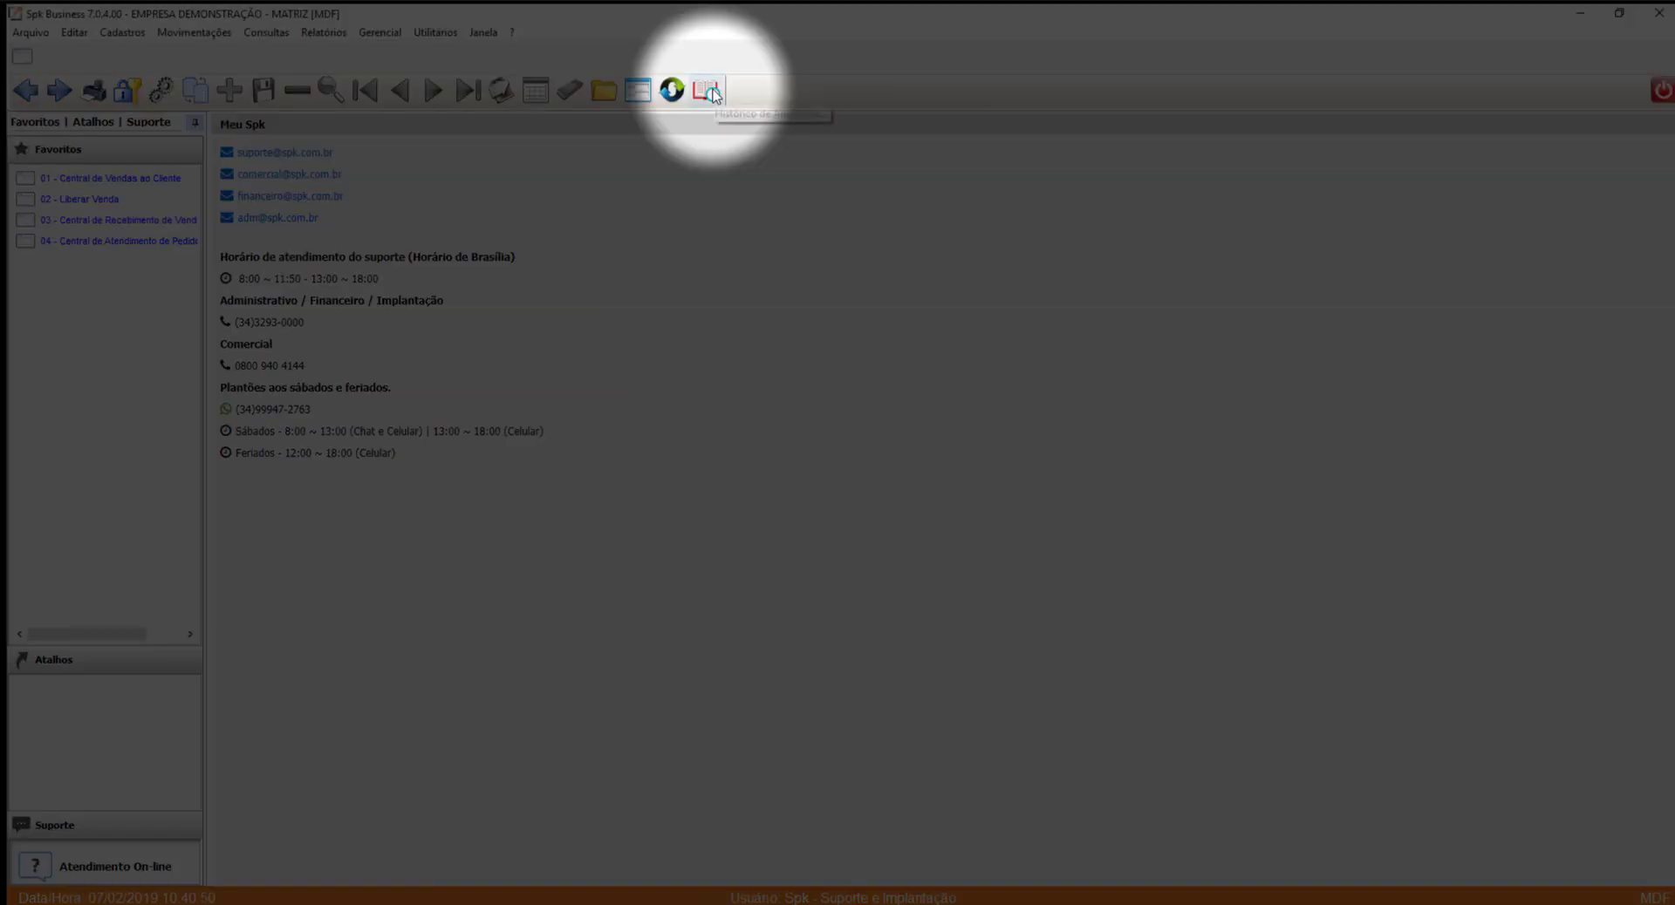
Open the Histórico de alterações, look through the listed version changes, and close it.
click(709, 91)
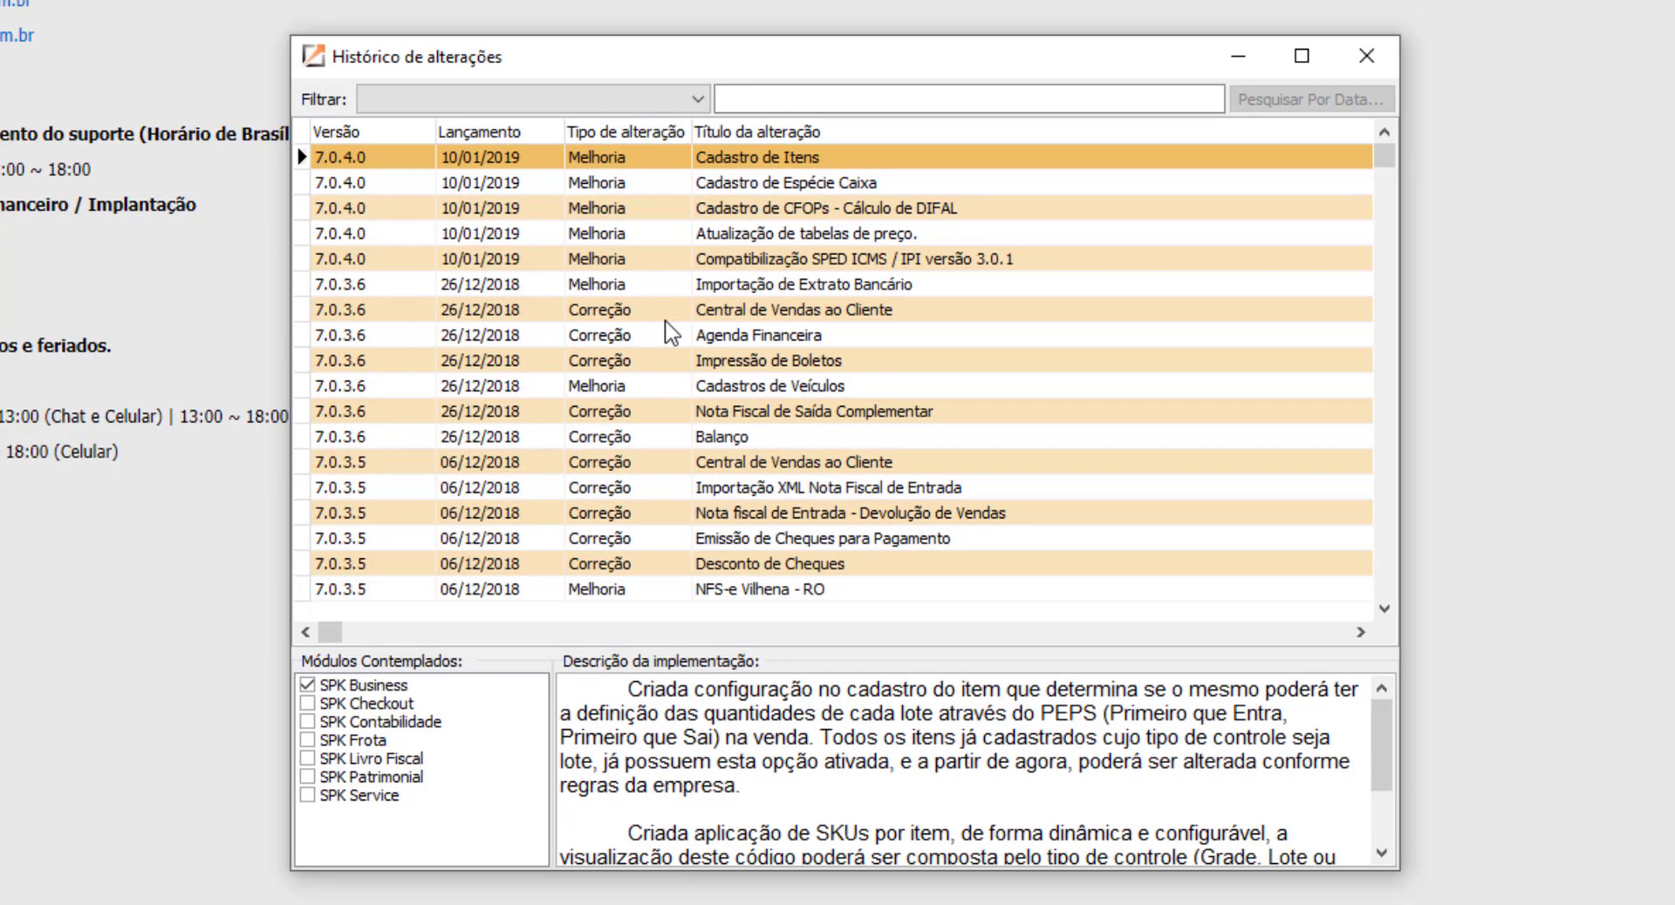
click(795, 211)
scroll(825, 279, up, 2)
scroll(827, 292, down, 5)
scroll(830, 302, up, 5)
click(1374, 51)
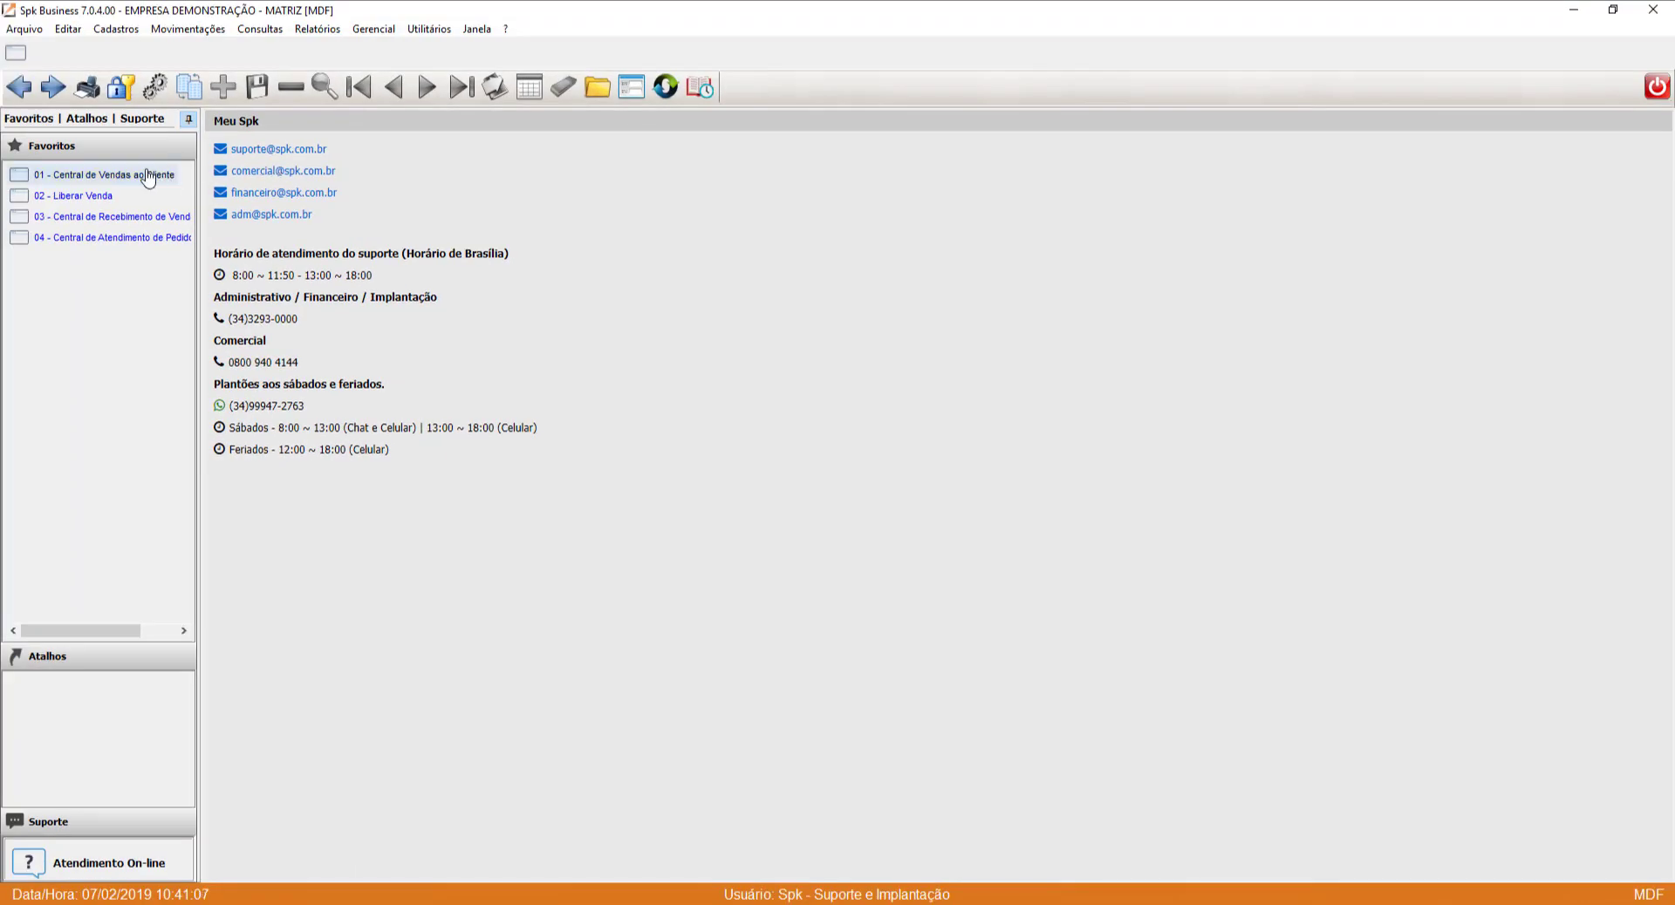
Open Central de Vendas ao Cliente and look through the options for Condição de Pagamento without choosing one.
click(144, 177)
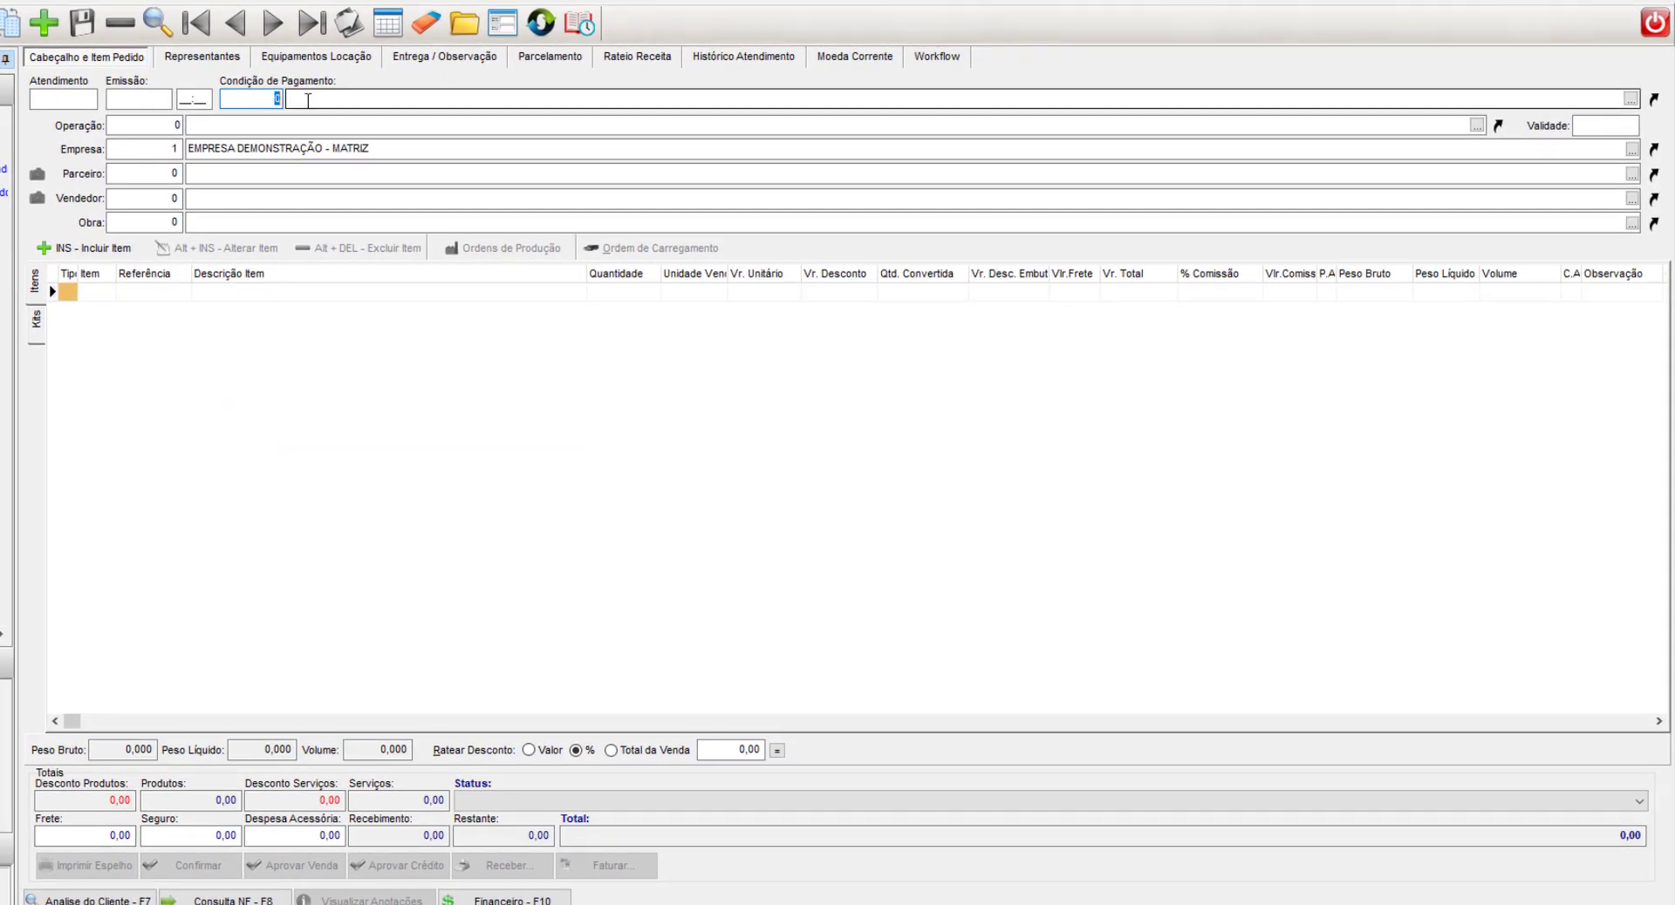
click(308, 100)
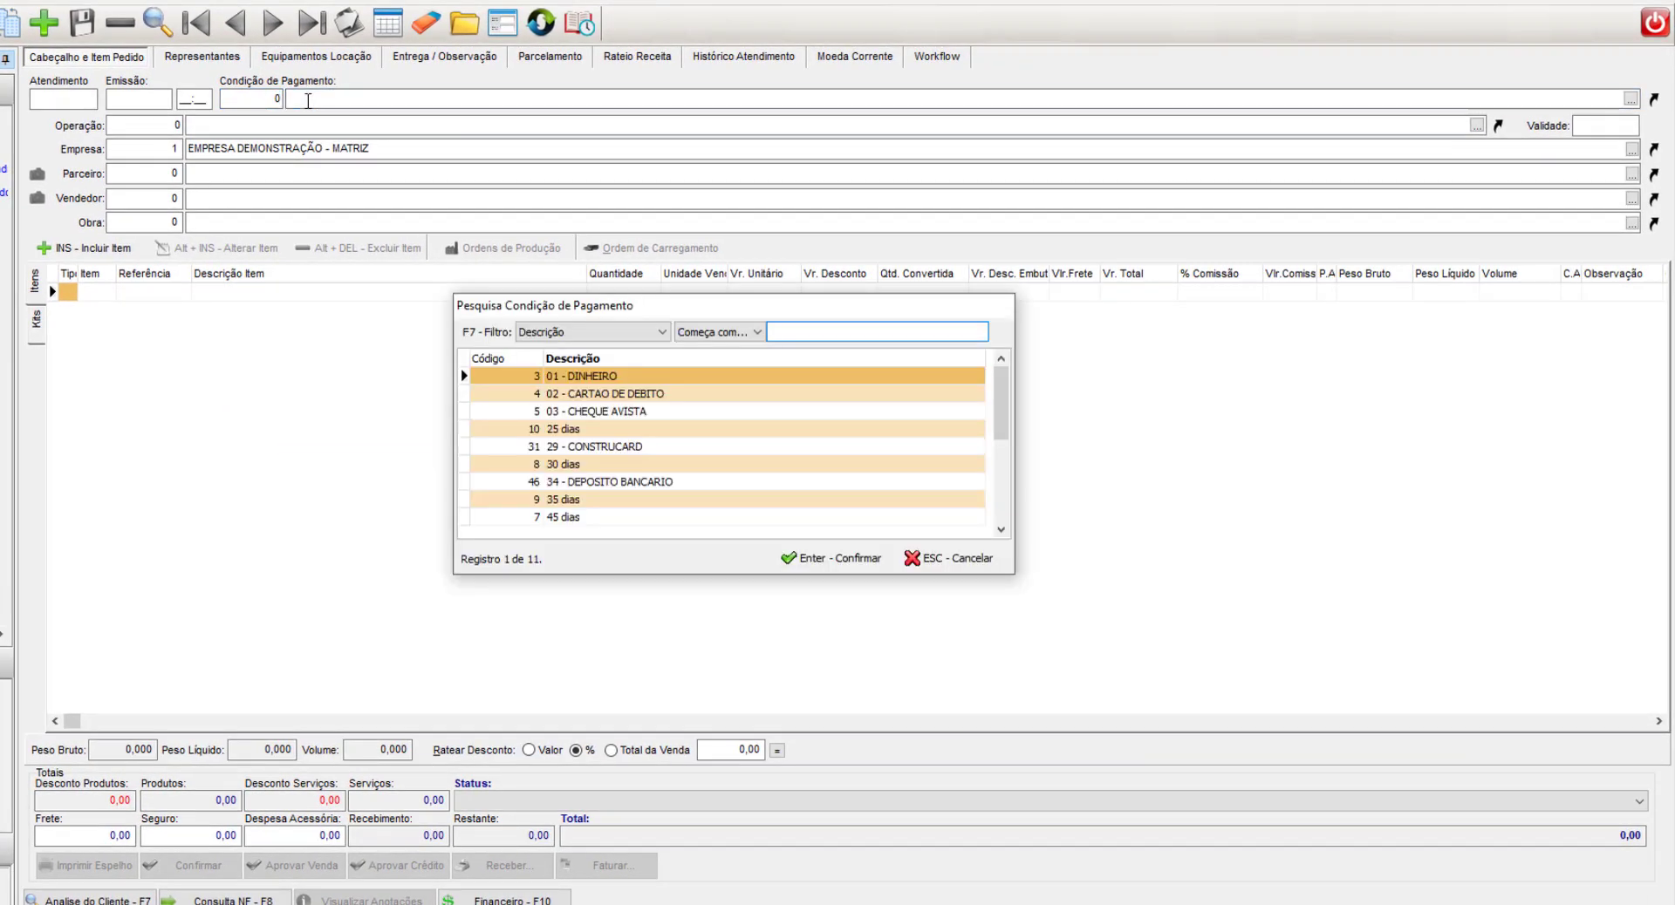
click(676, 397)
click(647, 414)
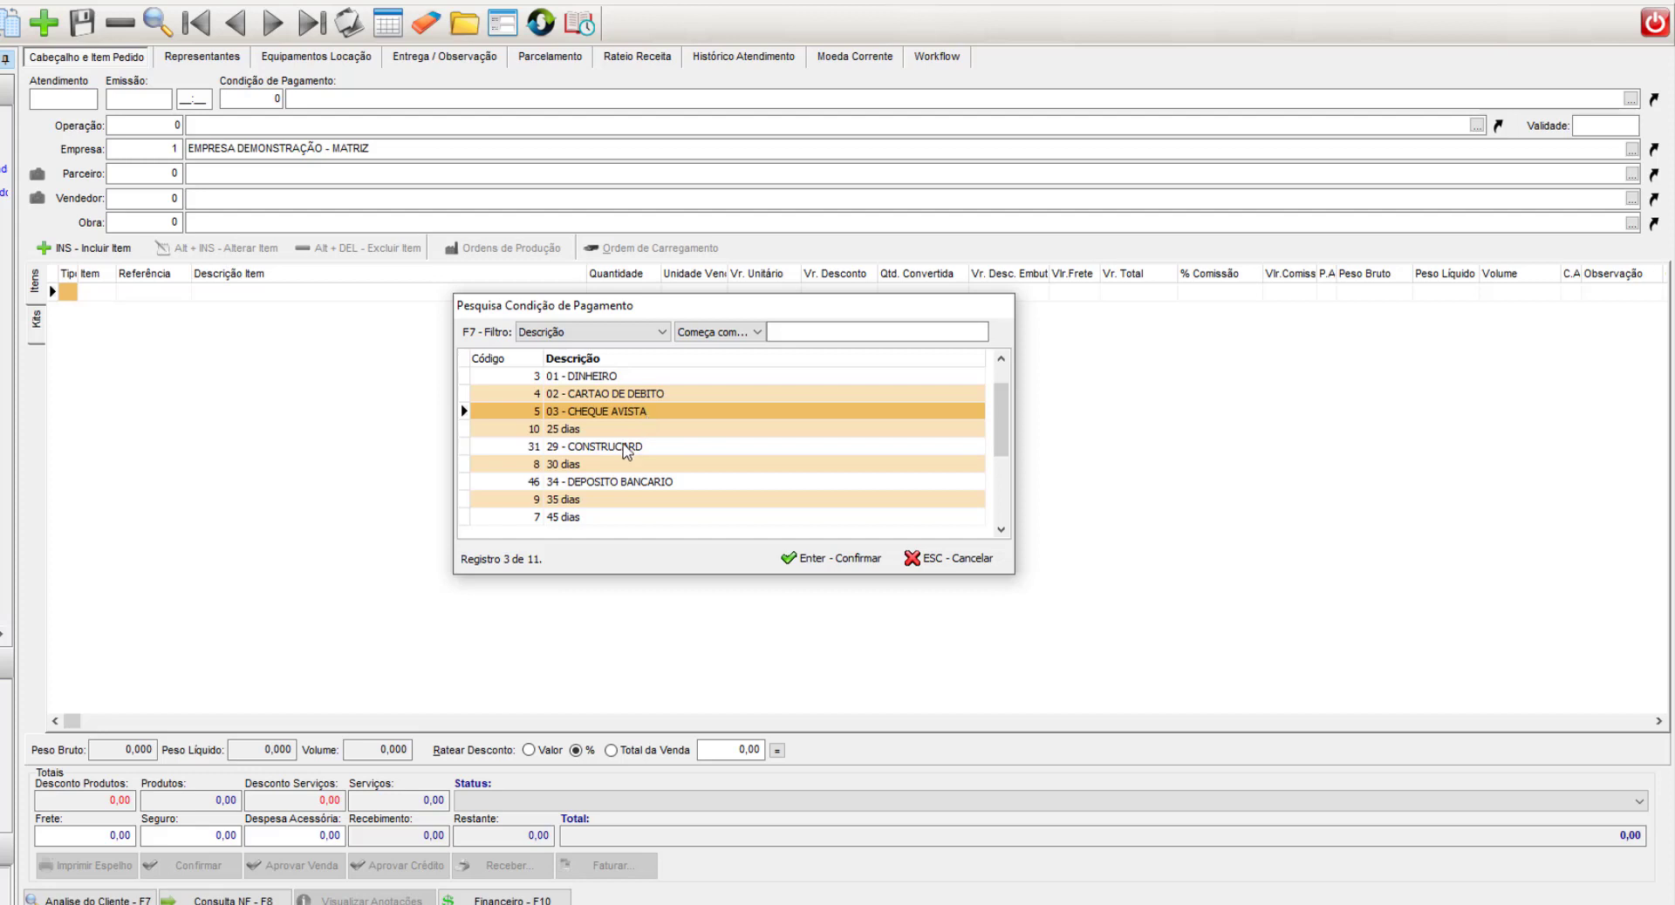
click(608, 431)
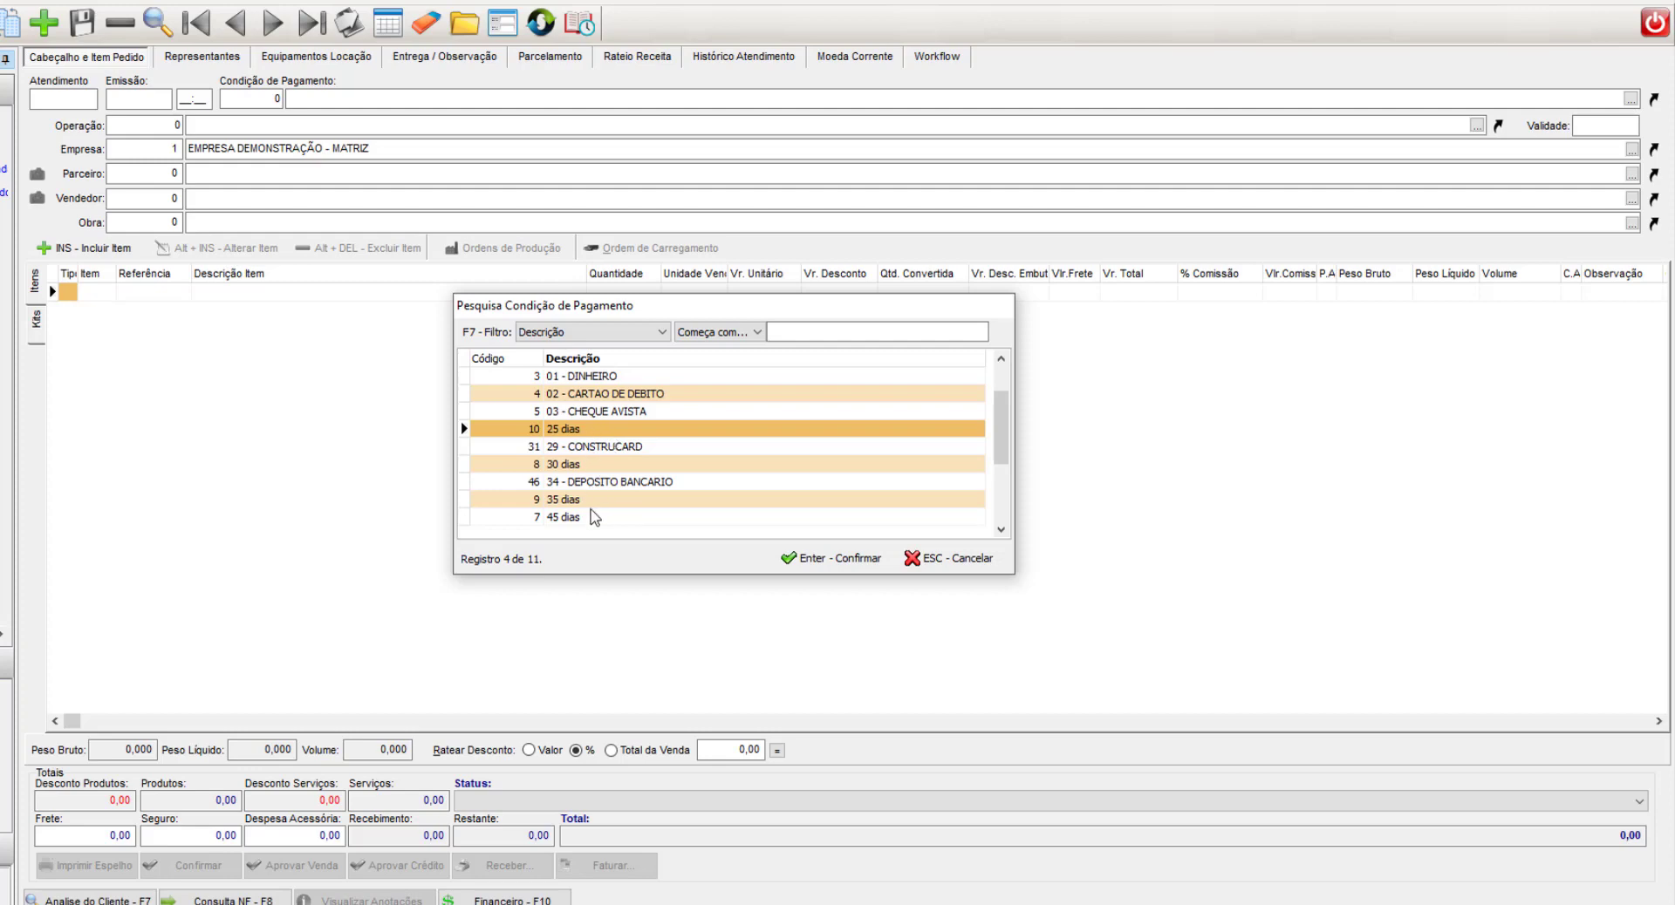
click(591, 503)
click(590, 515)
click(593, 466)
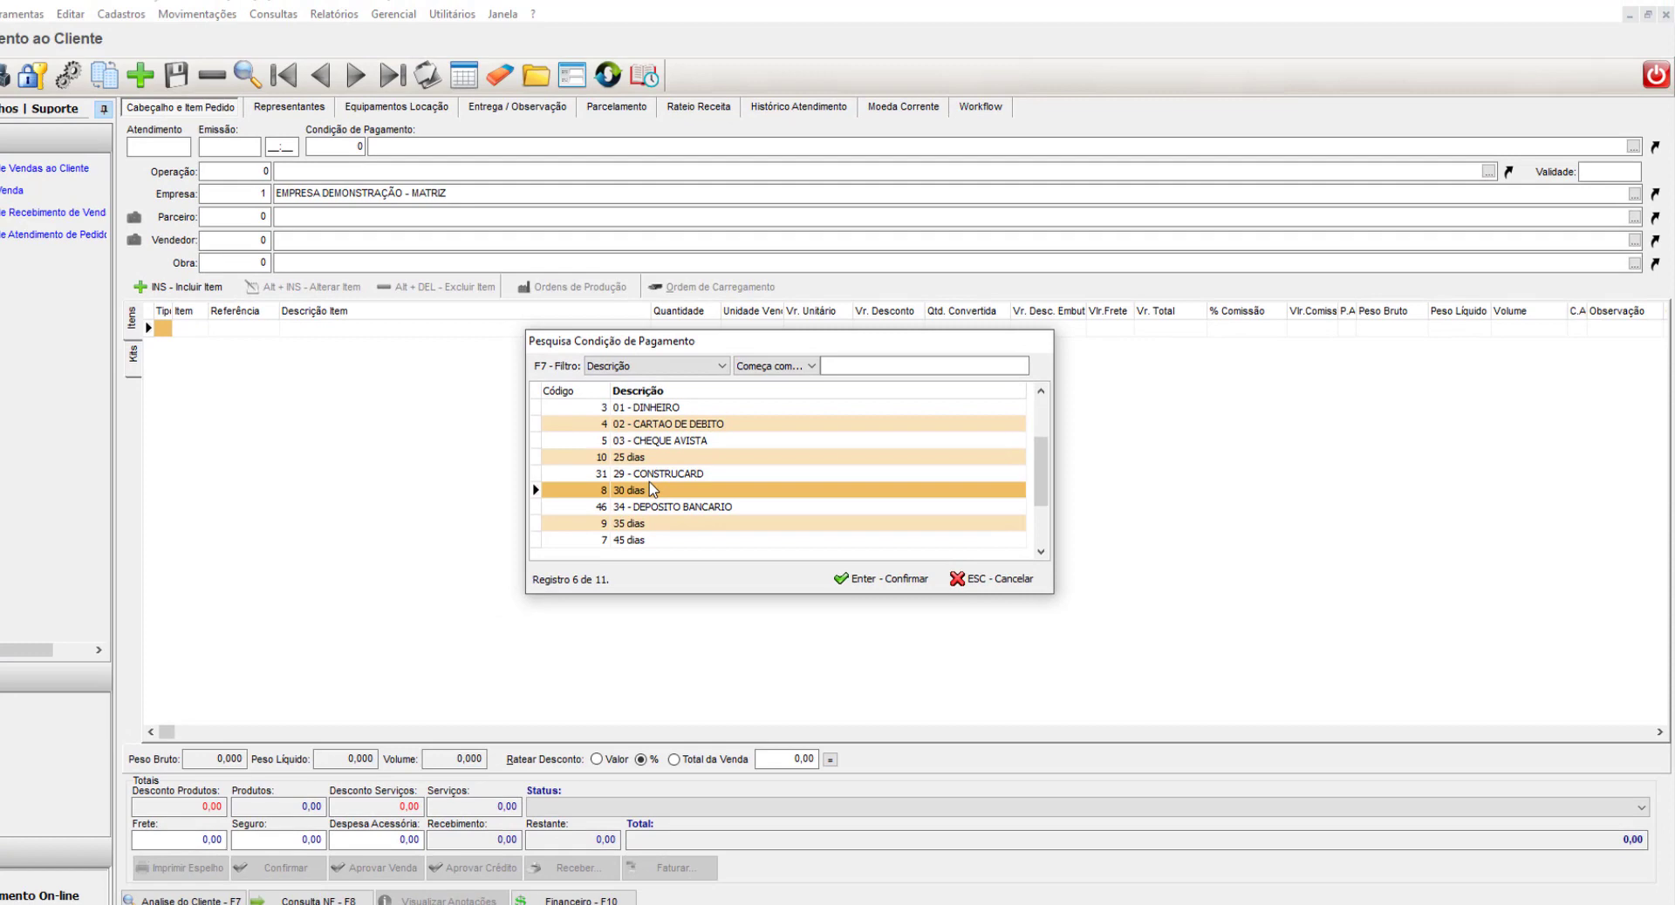
key(Return)
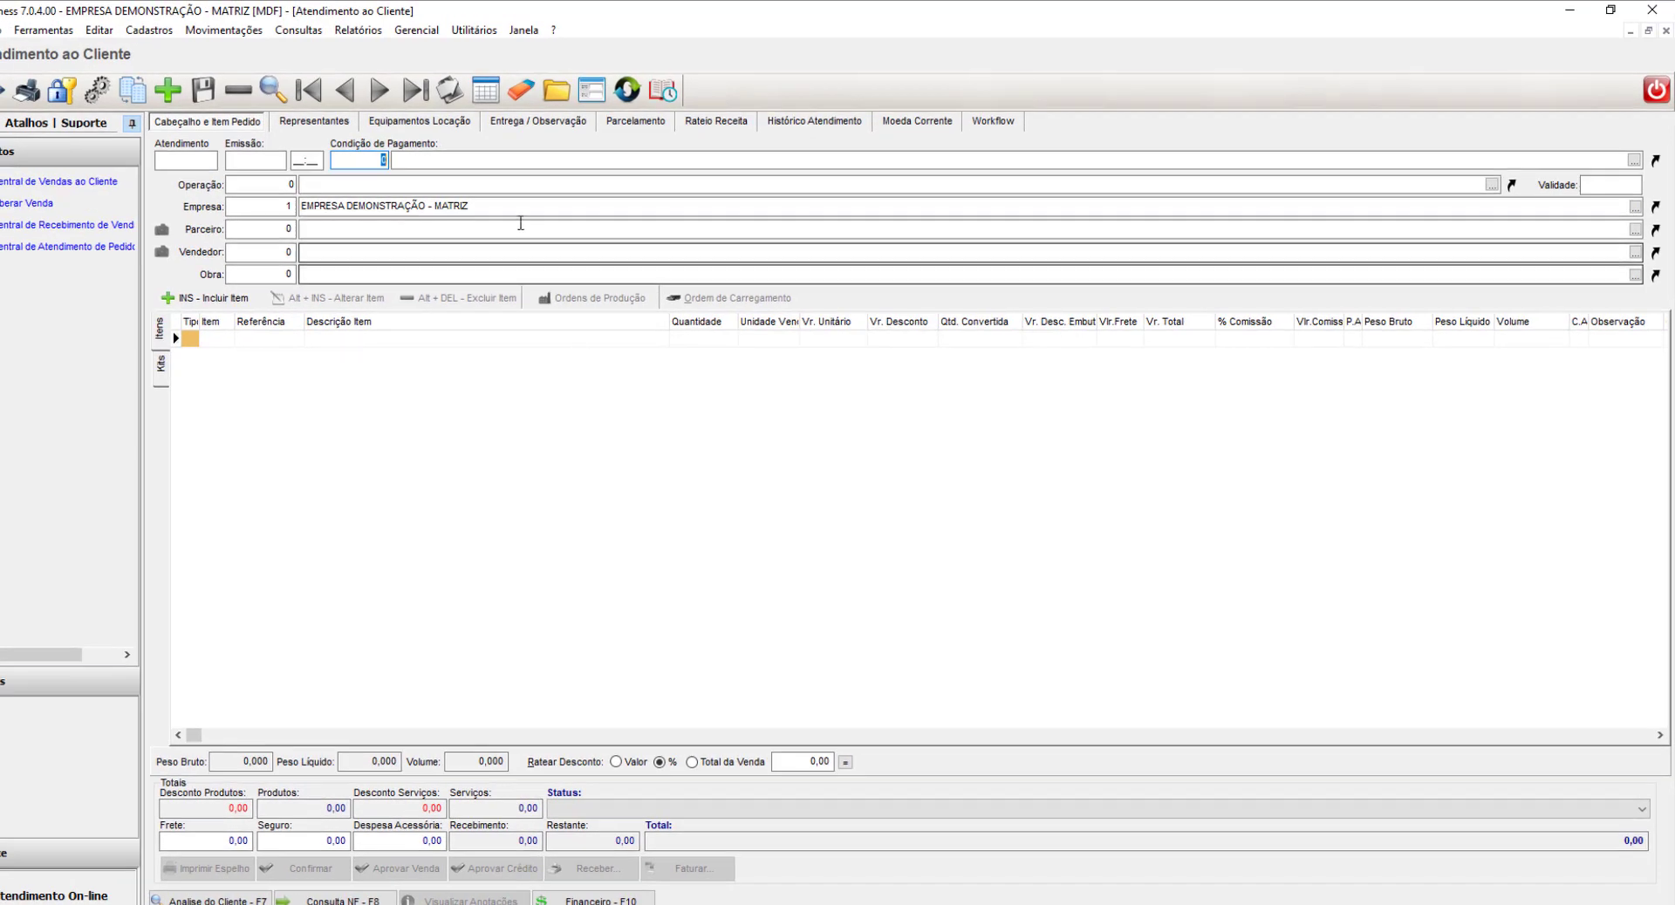
Open the Cálculo Data Média utility and add an entry dated 07/02/2019 with a value of 400,00.
click(473, 29)
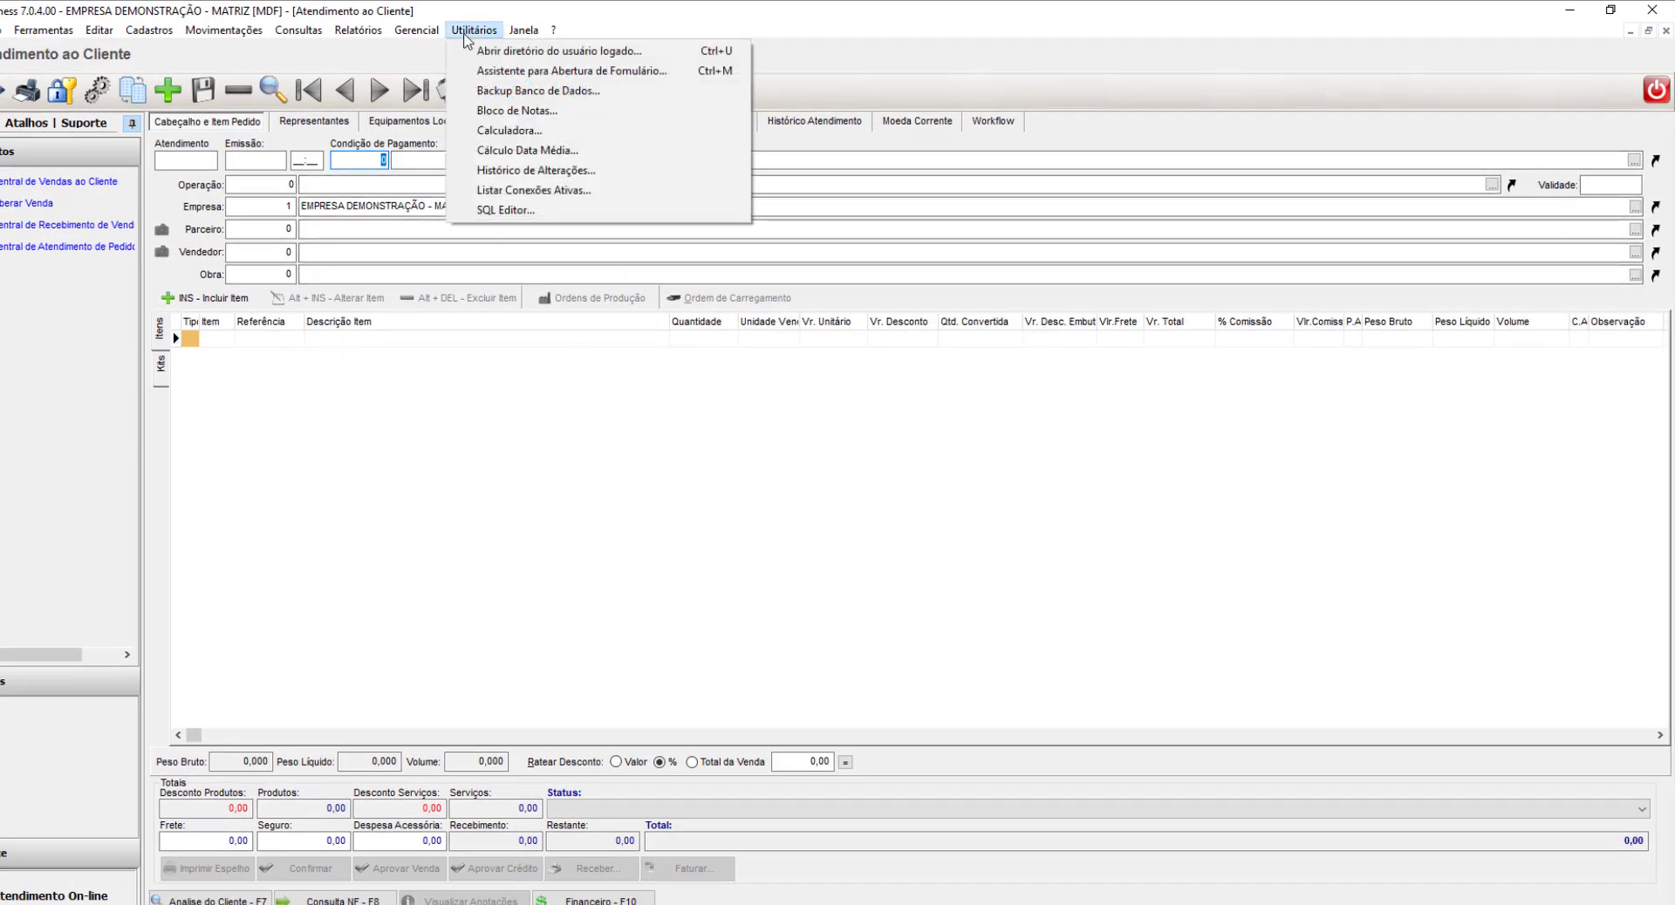
click(555, 150)
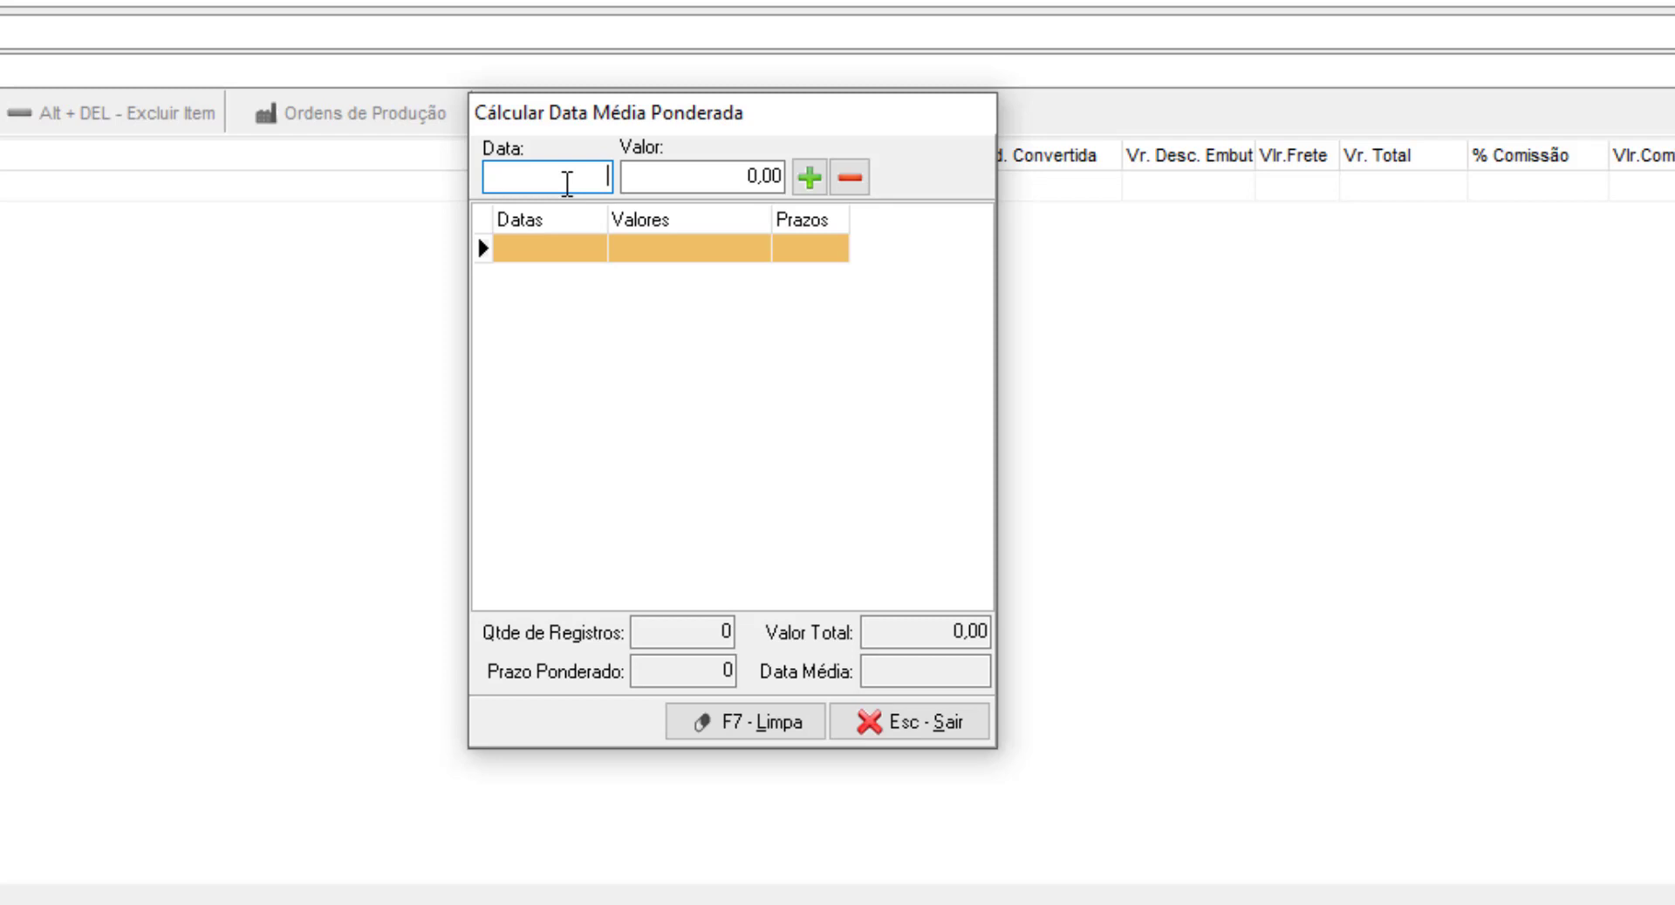
text(4)
key(BackSpace)
text(0)
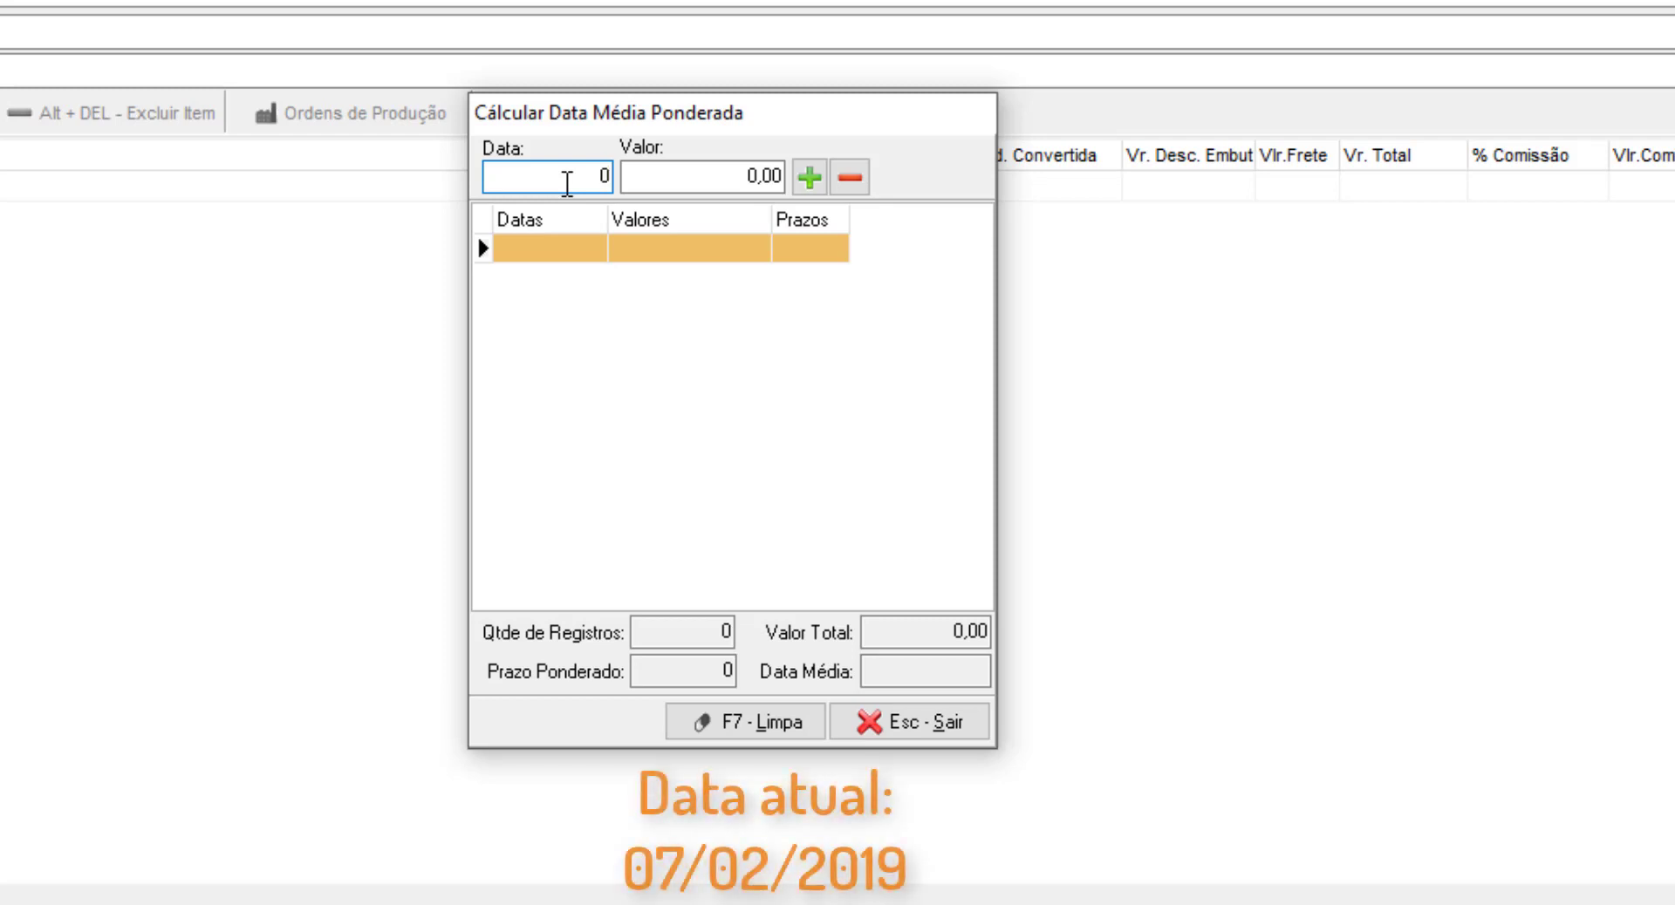
text(7/0)
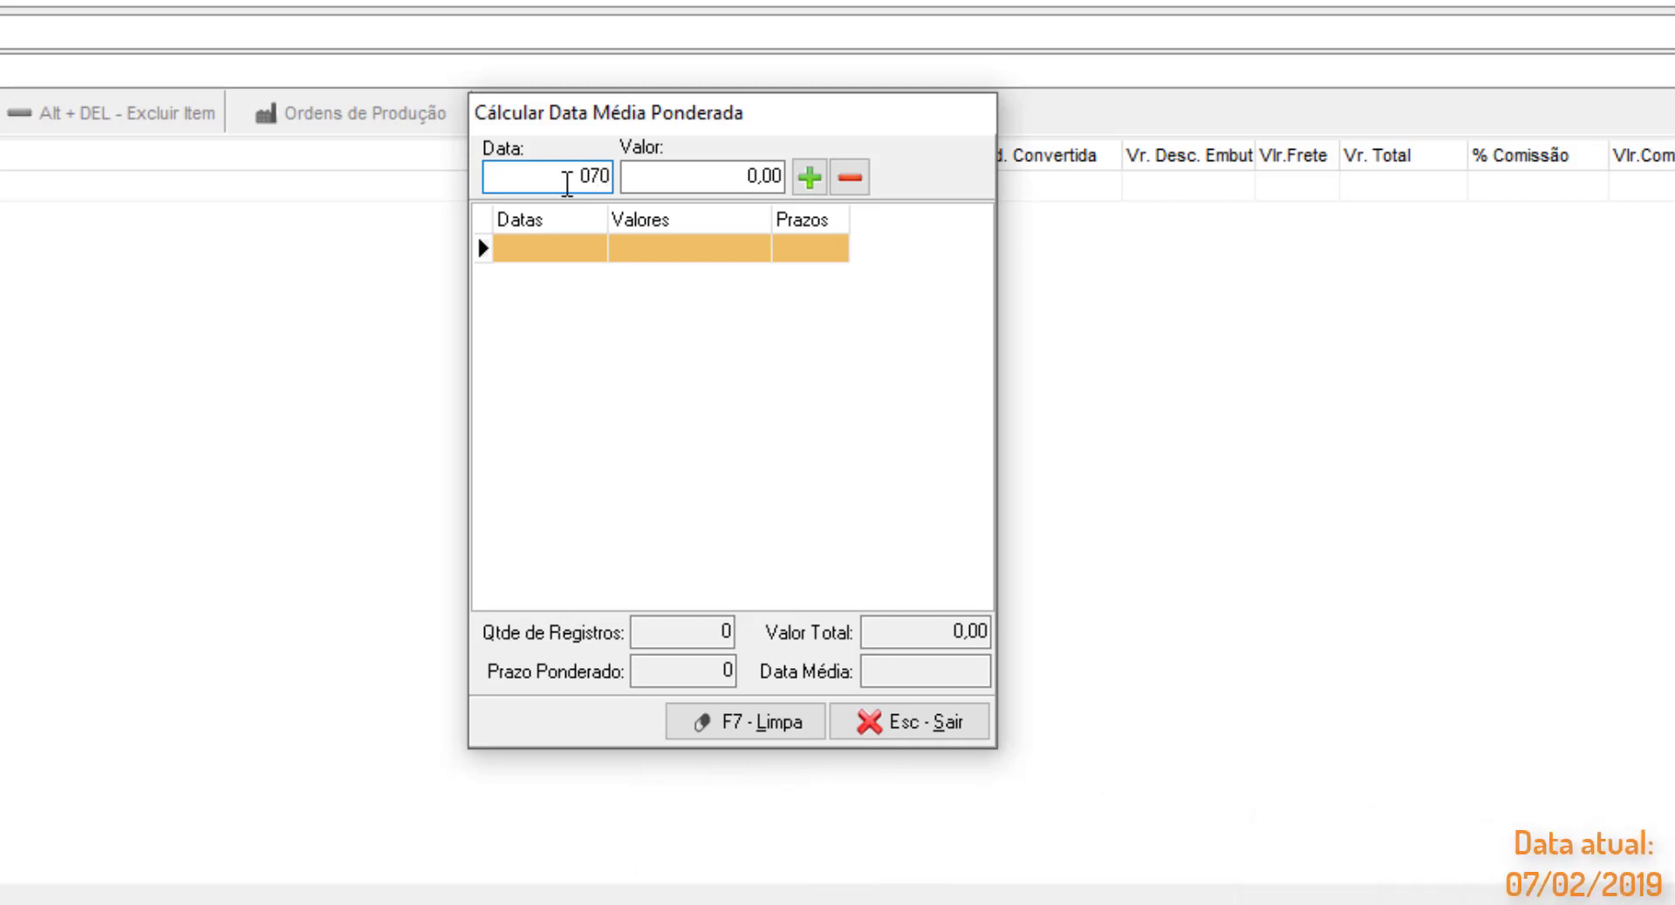
text(2)
key(Return)
text(400)
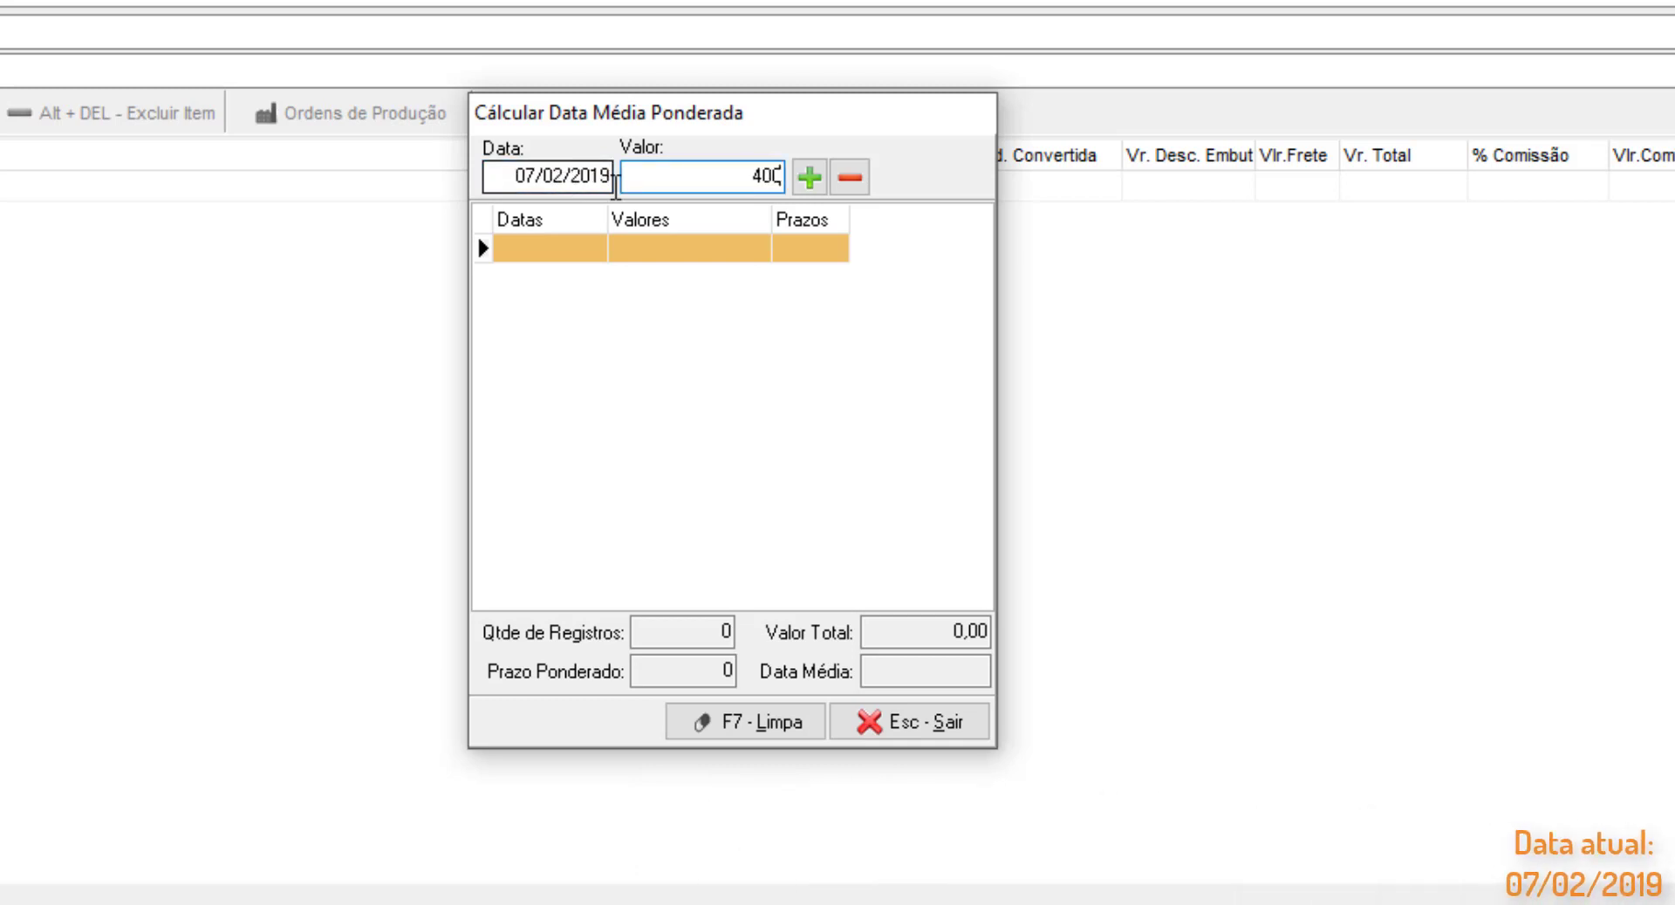
click(810, 178)
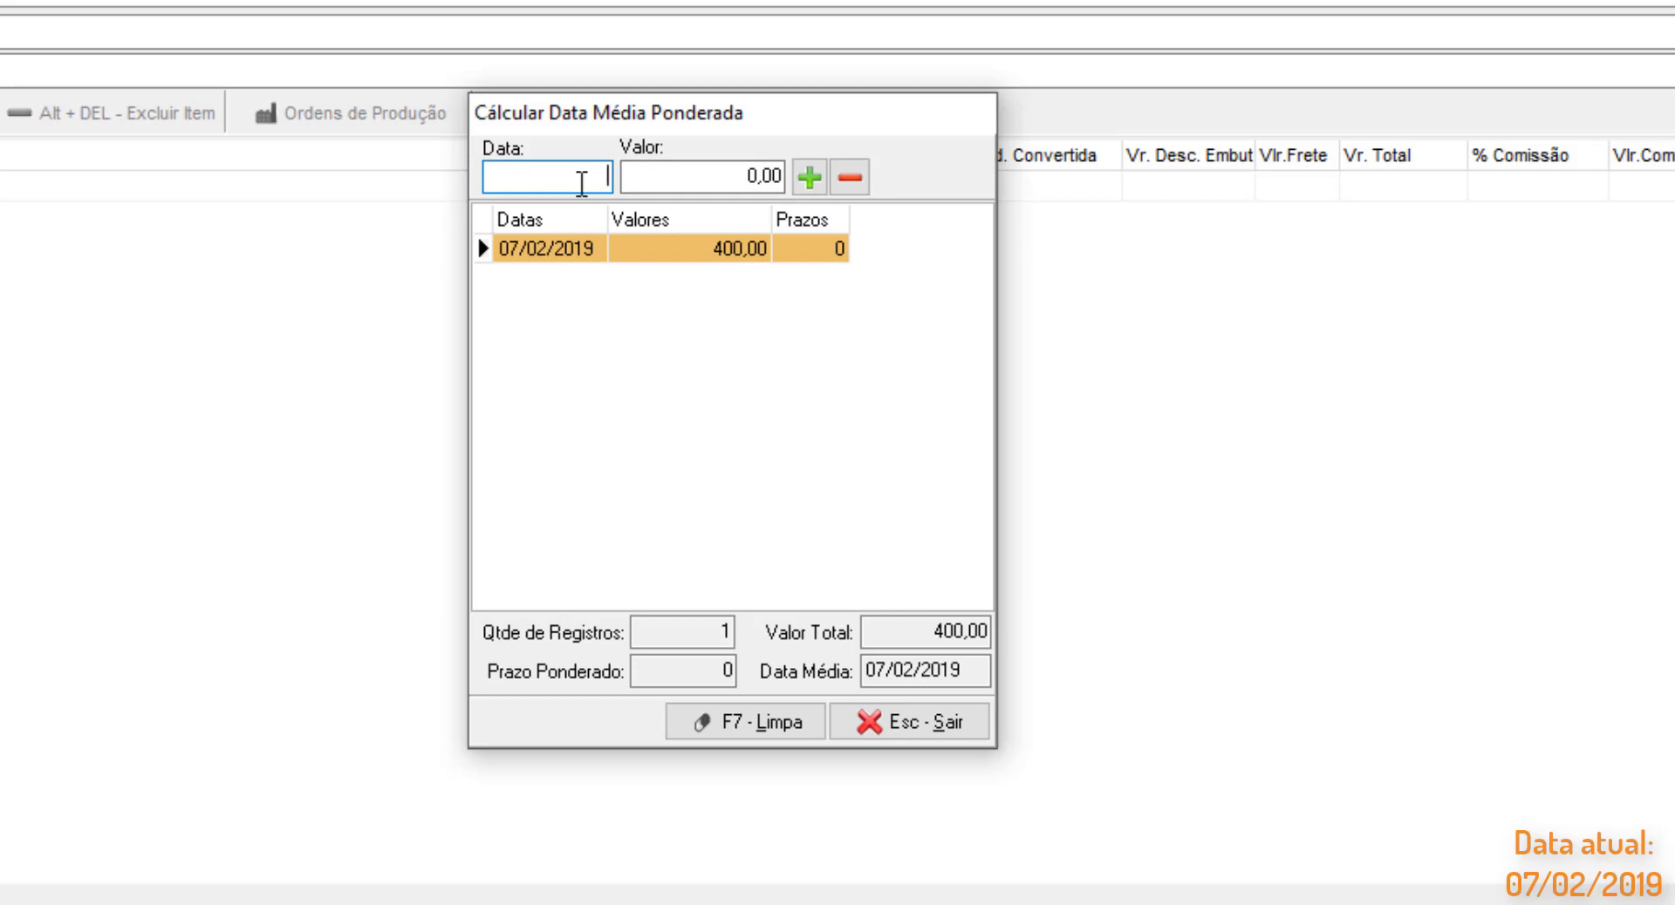
Add an entry dated 07/03/2019 with a value of 500,00 to the weighted average date calculation.
text(0703)
key(Return)
text(500)
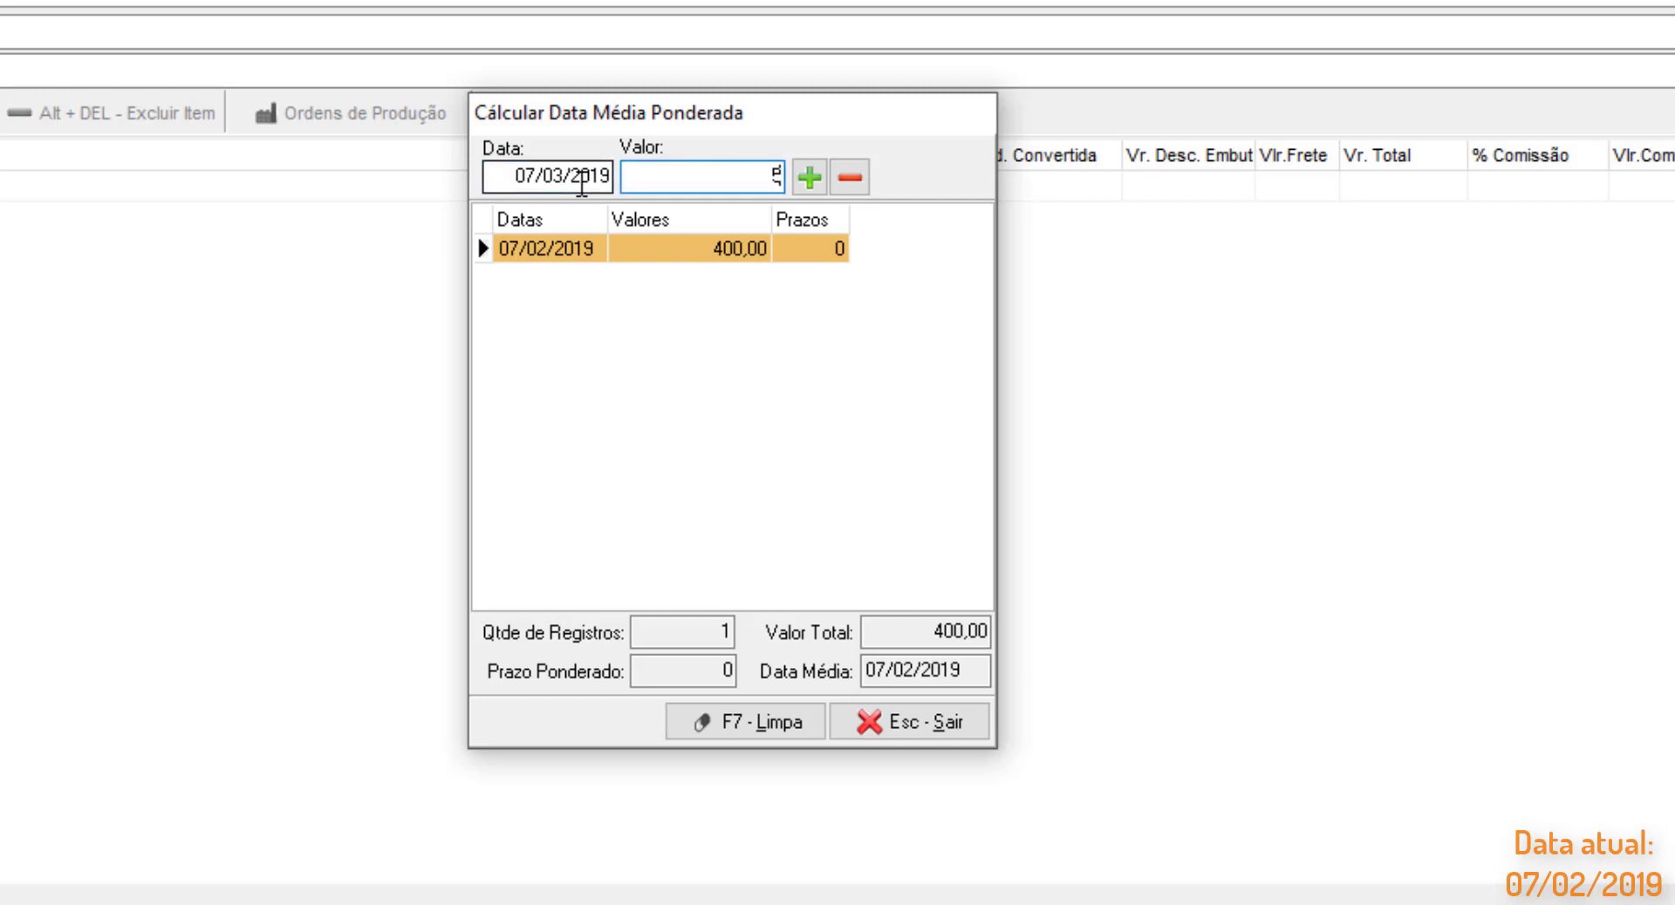
click(808, 177)
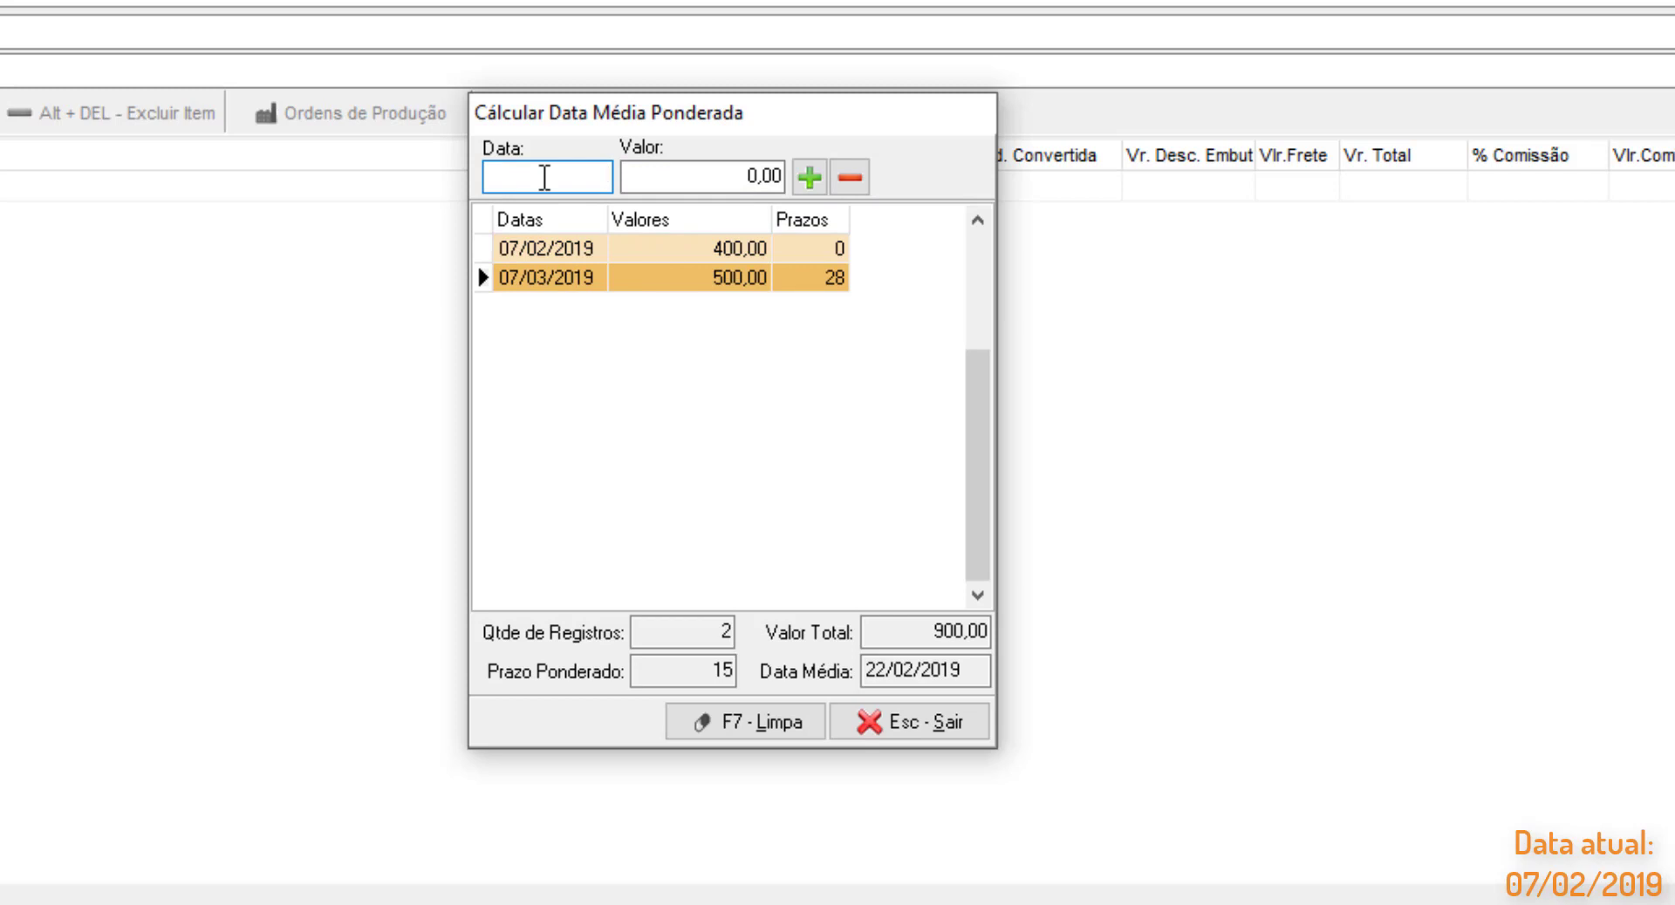
Add another entry dated 07/03/2019 with a value of 300,00 to the weighted average date calculation.
text(0703)
key(Return)
text(300)
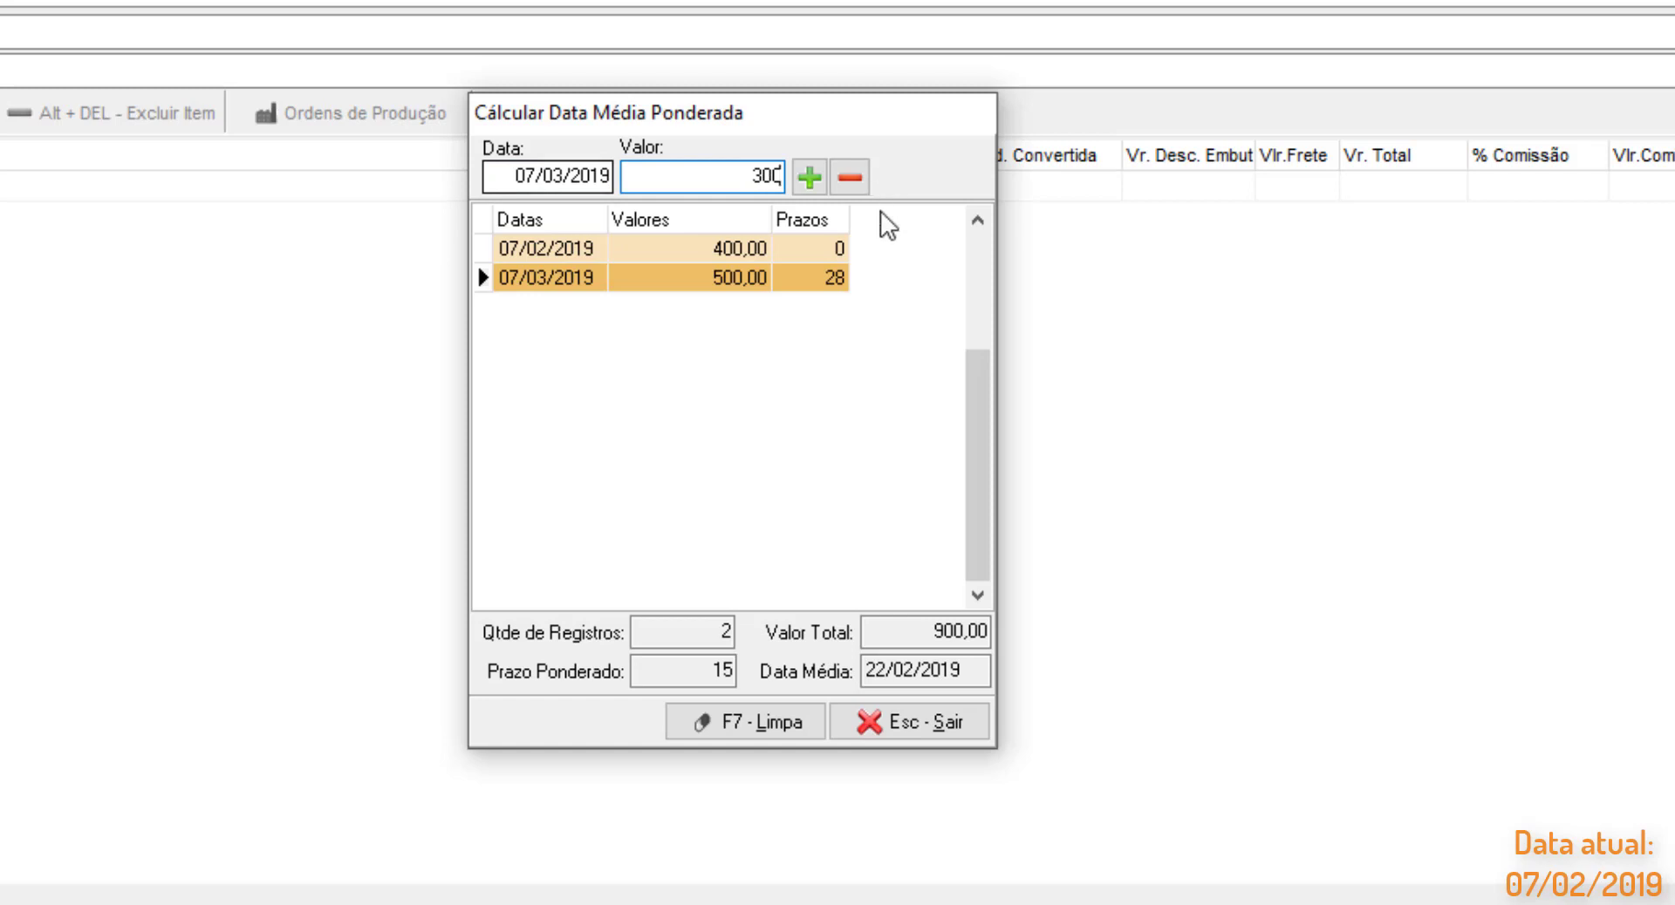
click(809, 178)
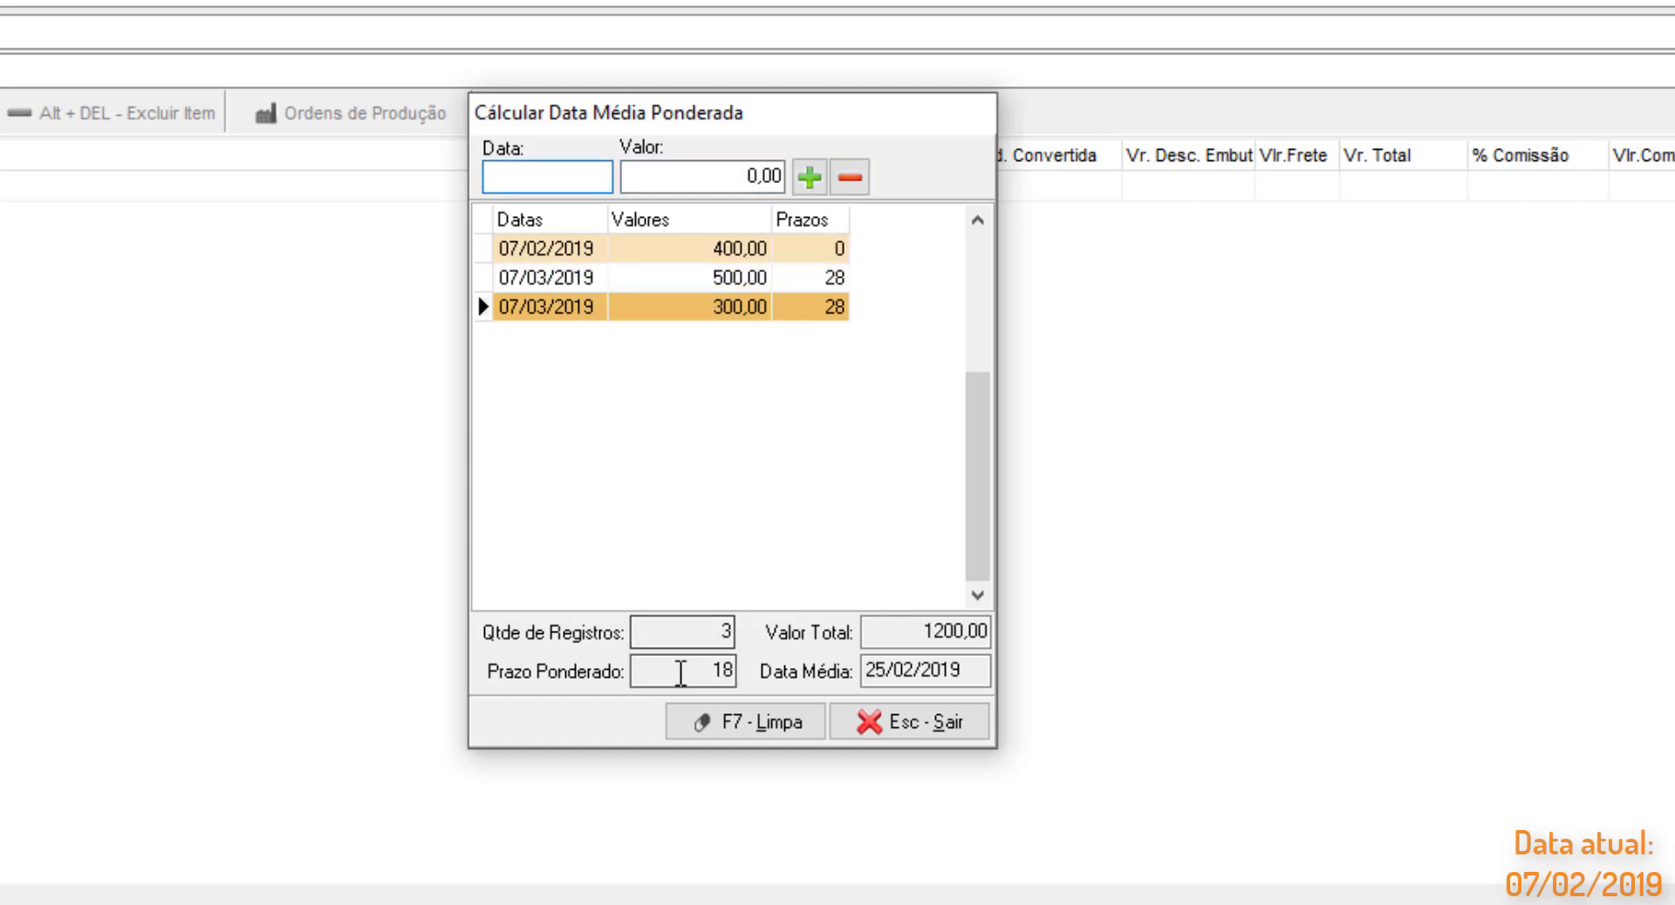
Check the calculated Prazo Ponderado and close the weighted average date calculator.
drag(682, 676, 796, 682)
click(717, 674)
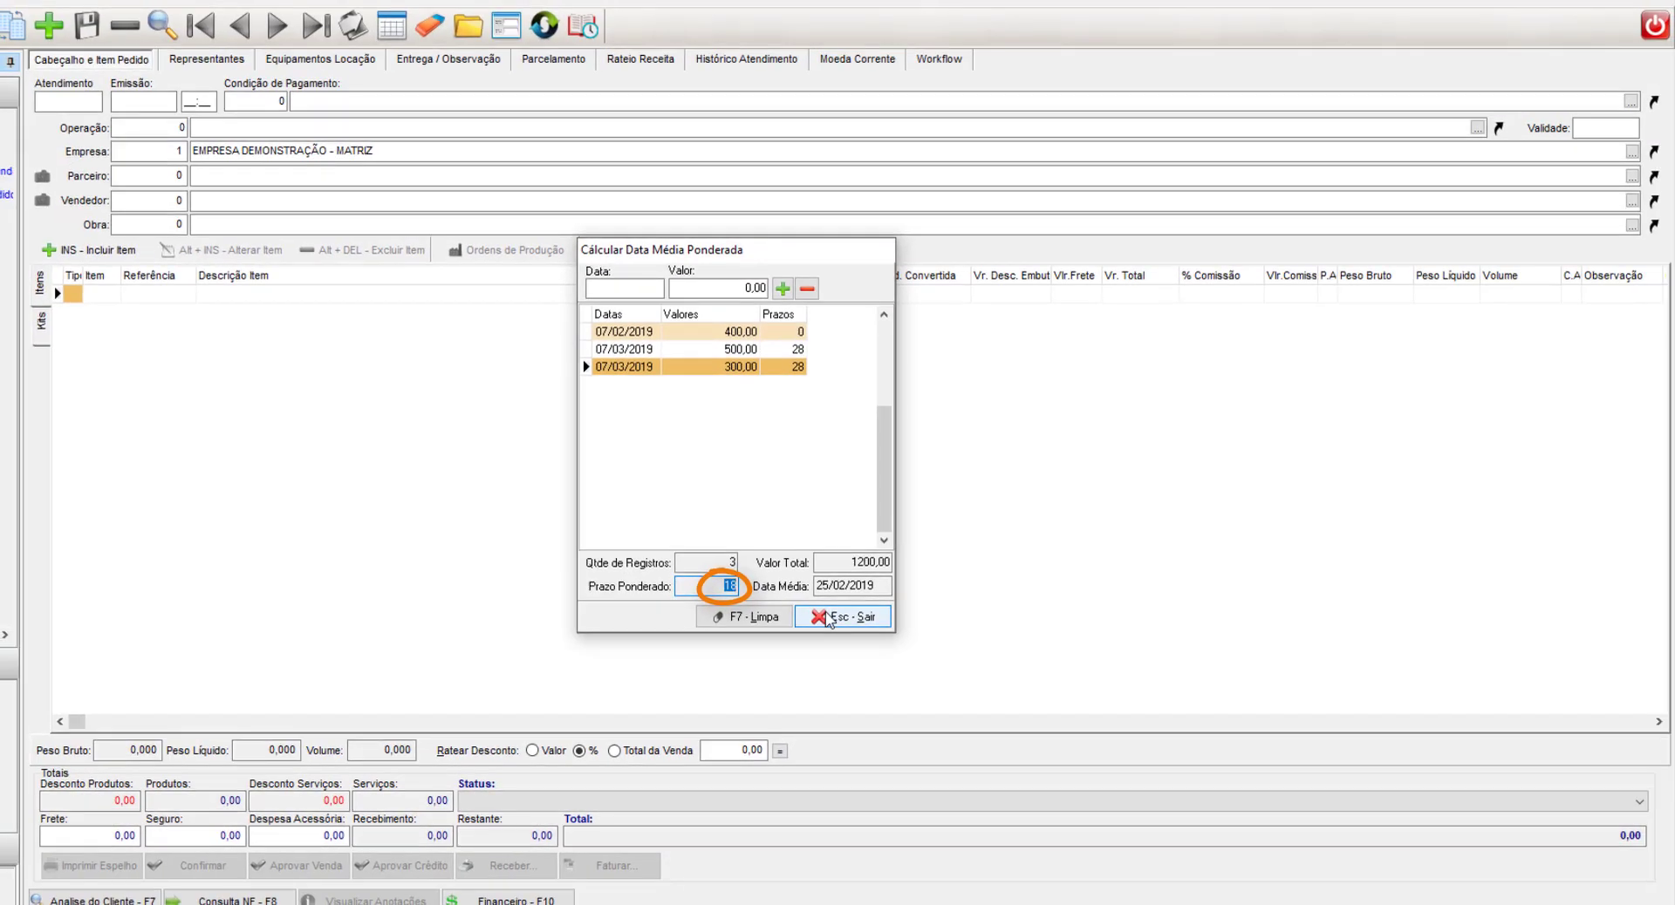
click(894, 706)
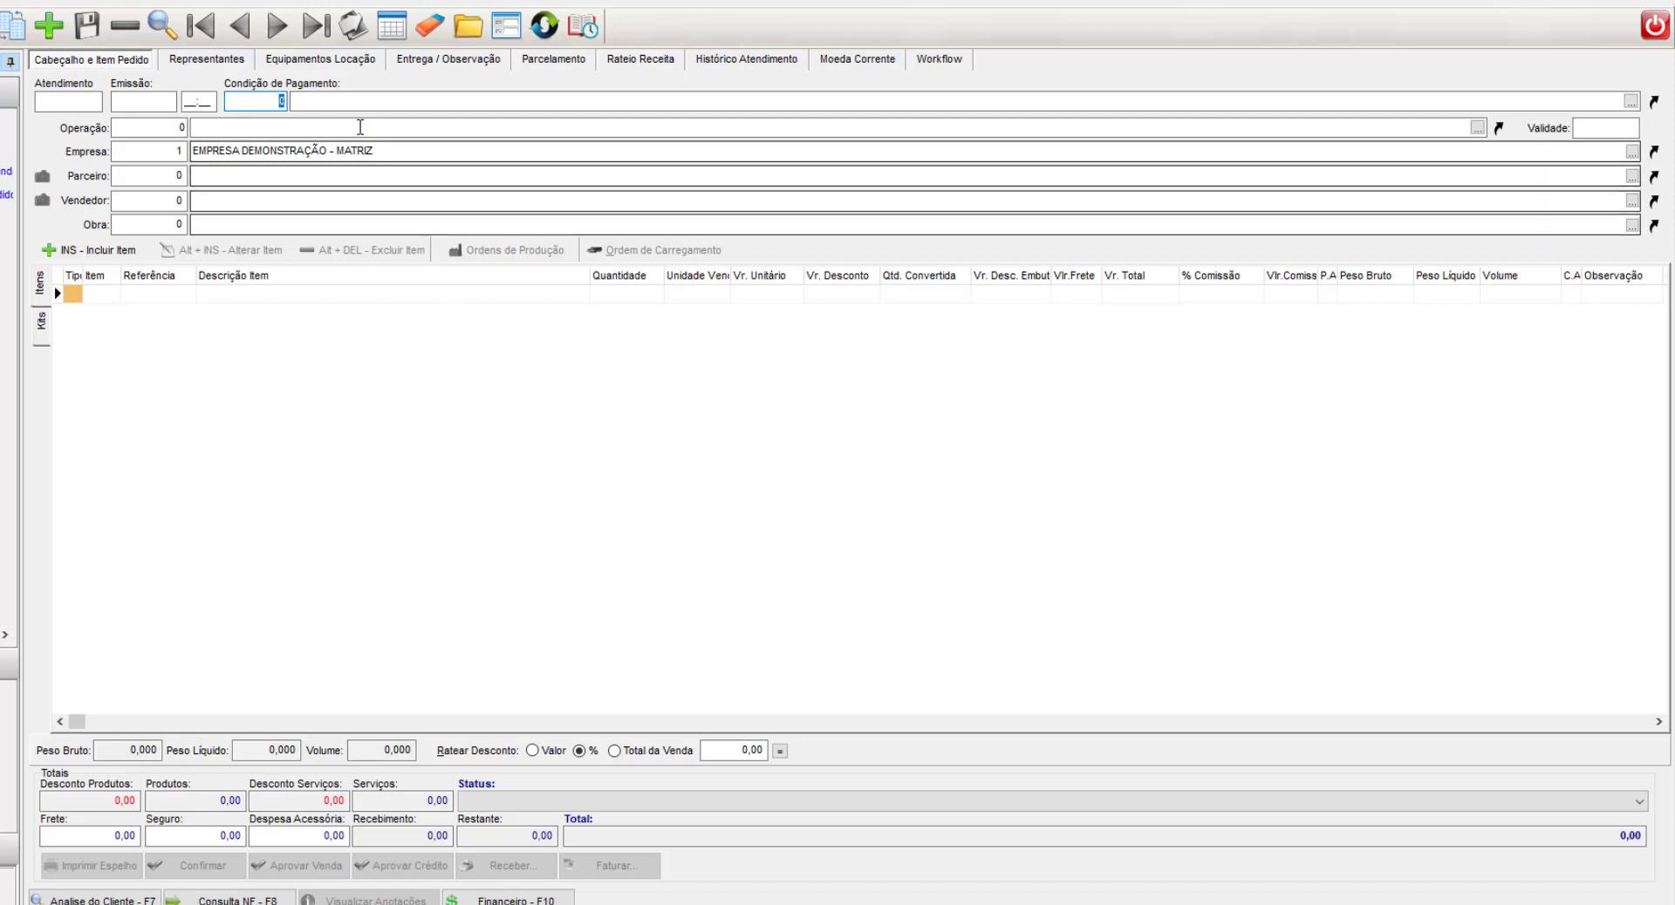
Set the sale's Condição de Pagamento to 25 dias.
key(Return)
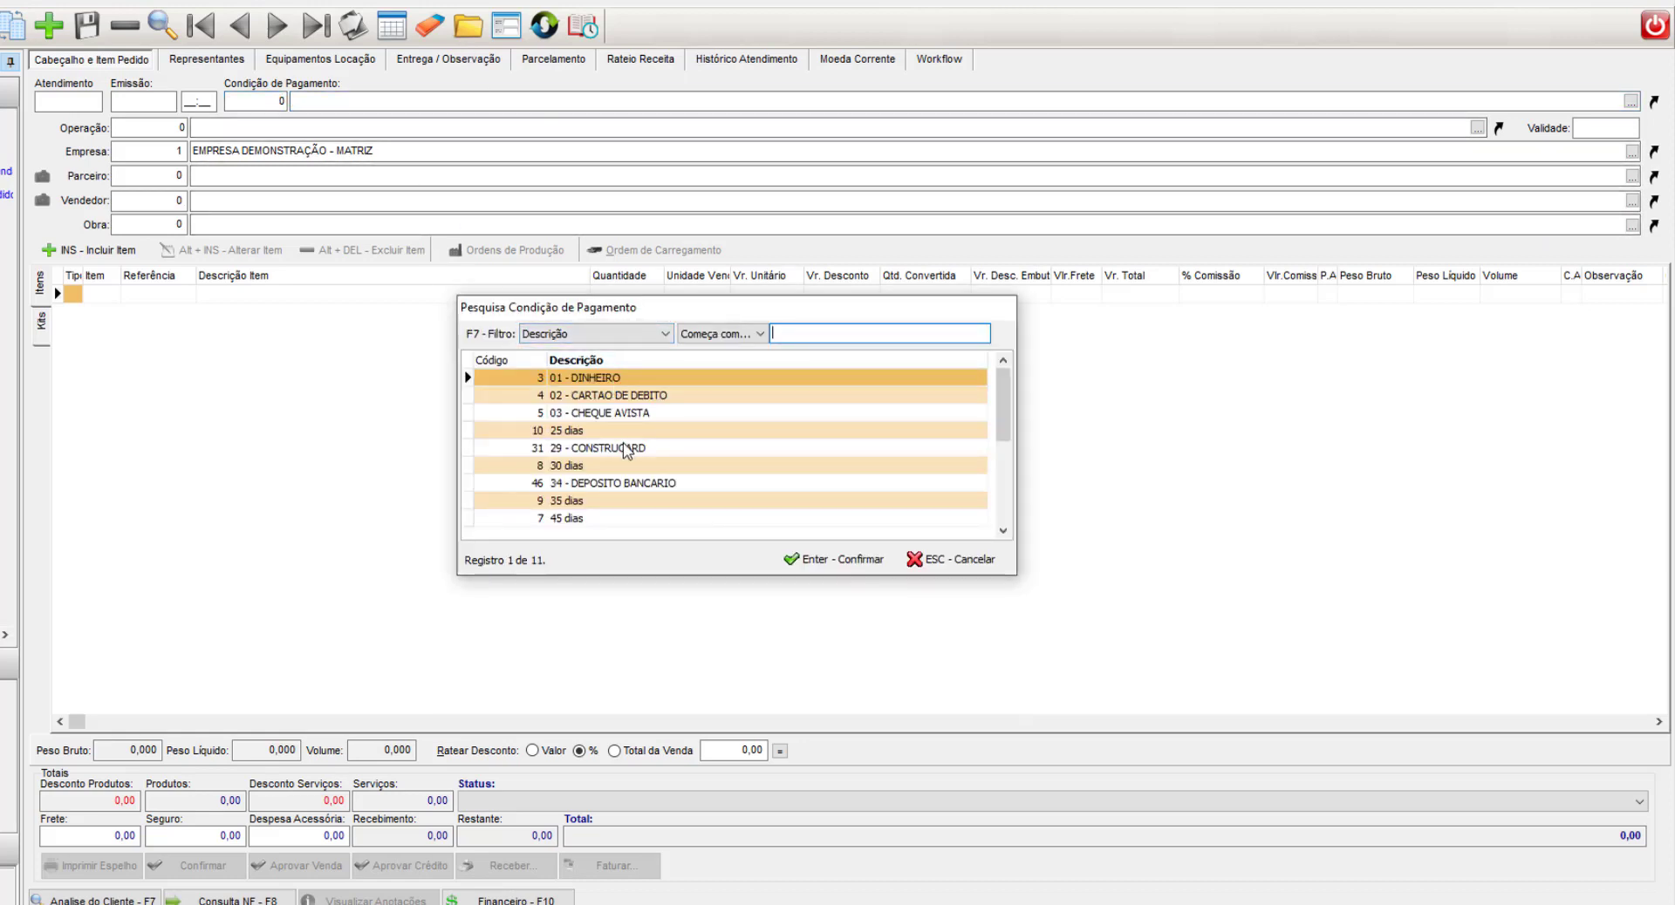
click(595, 432)
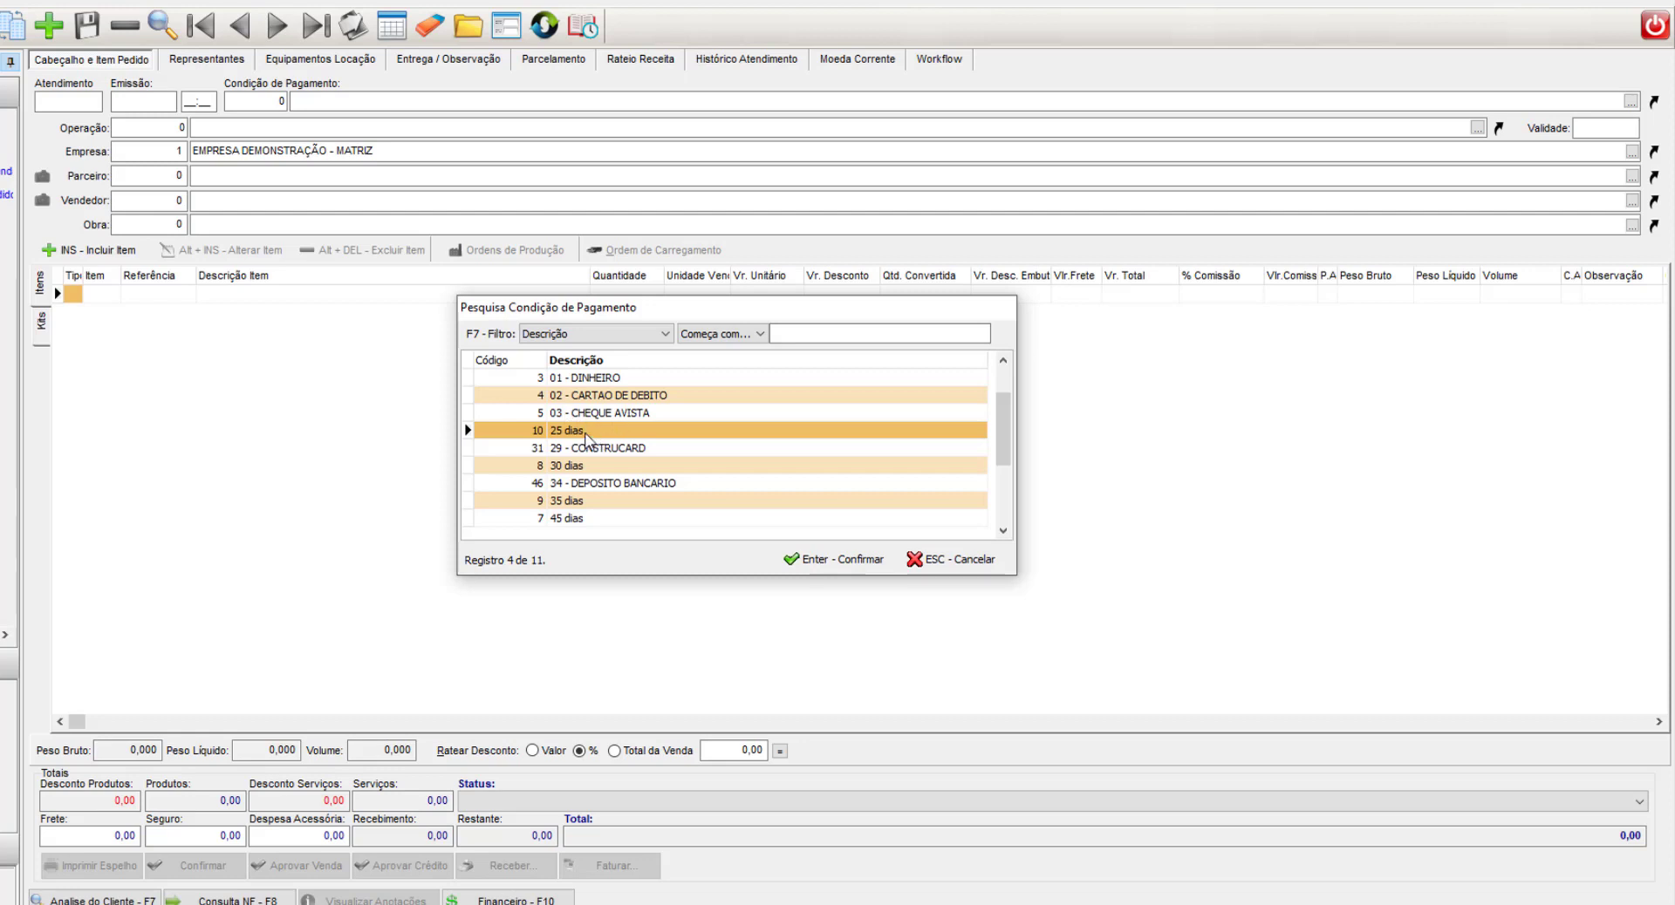
double_click(585, 431)
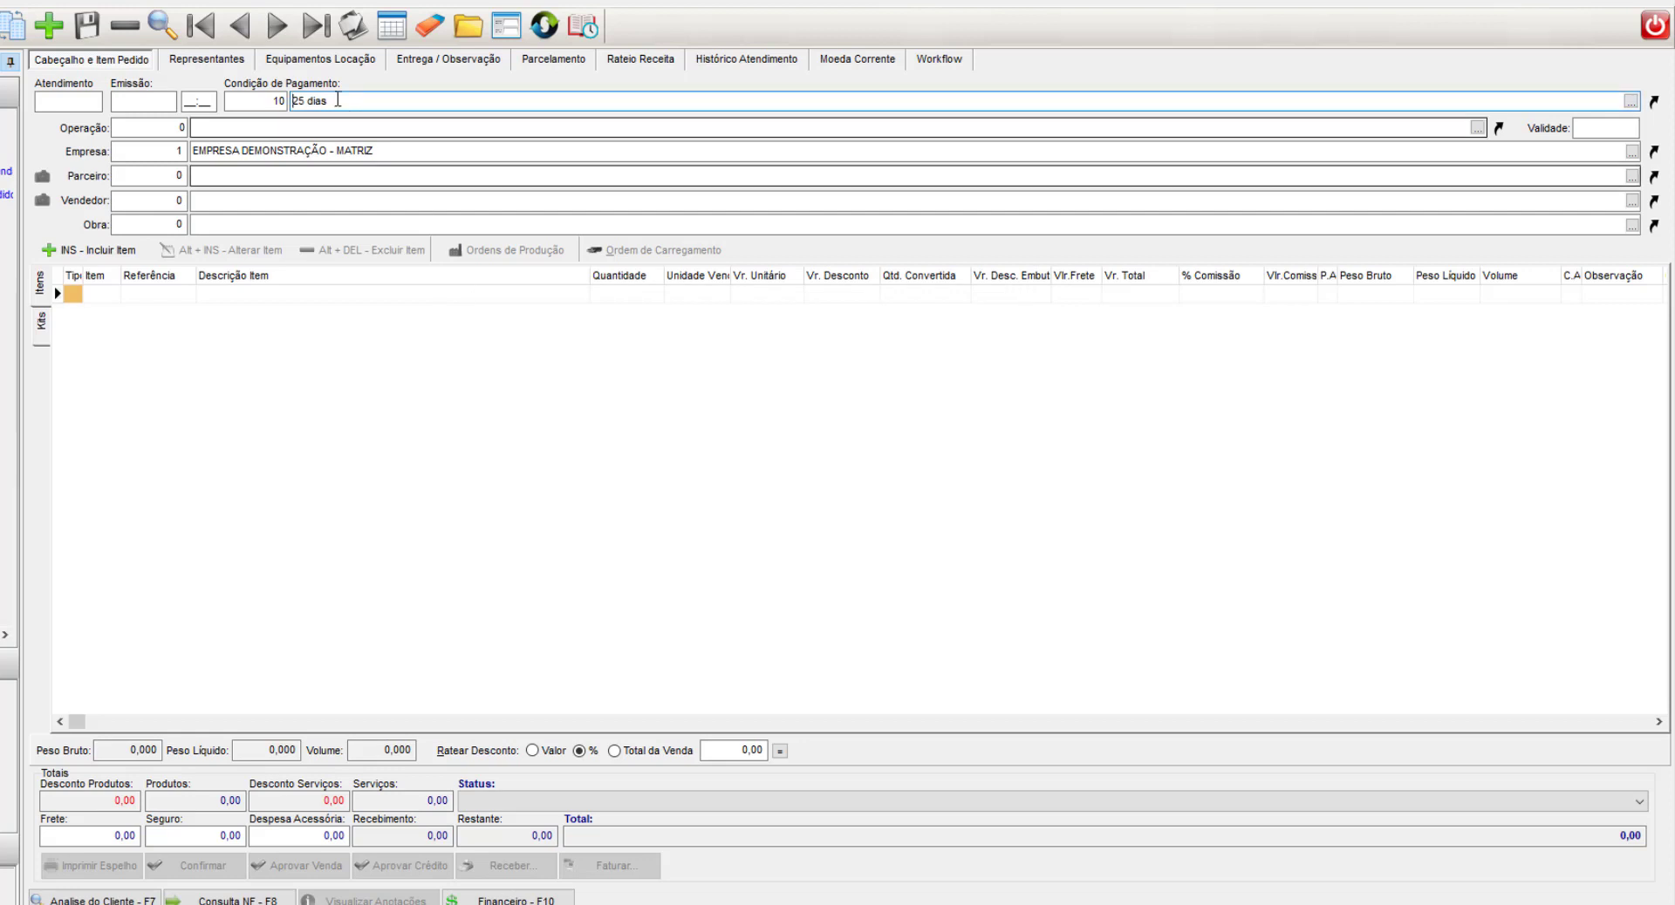
click(296, 102)
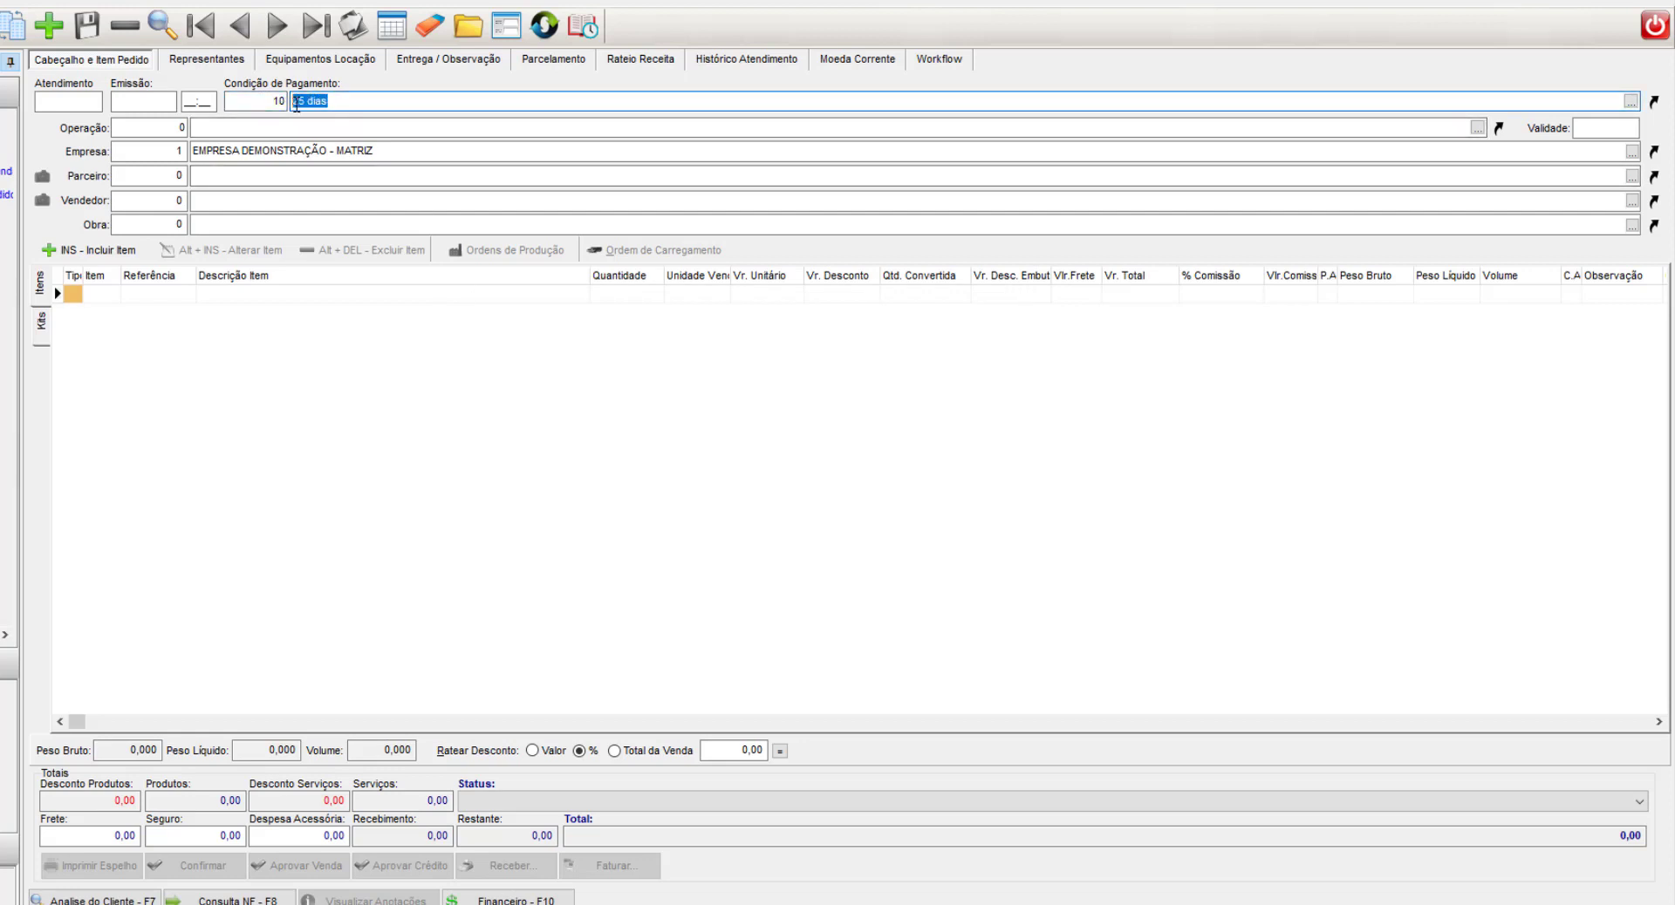
Open the payment condition registration, retrieve the A VISTA record and examine its % de Capitalização.
click(1653, 102)
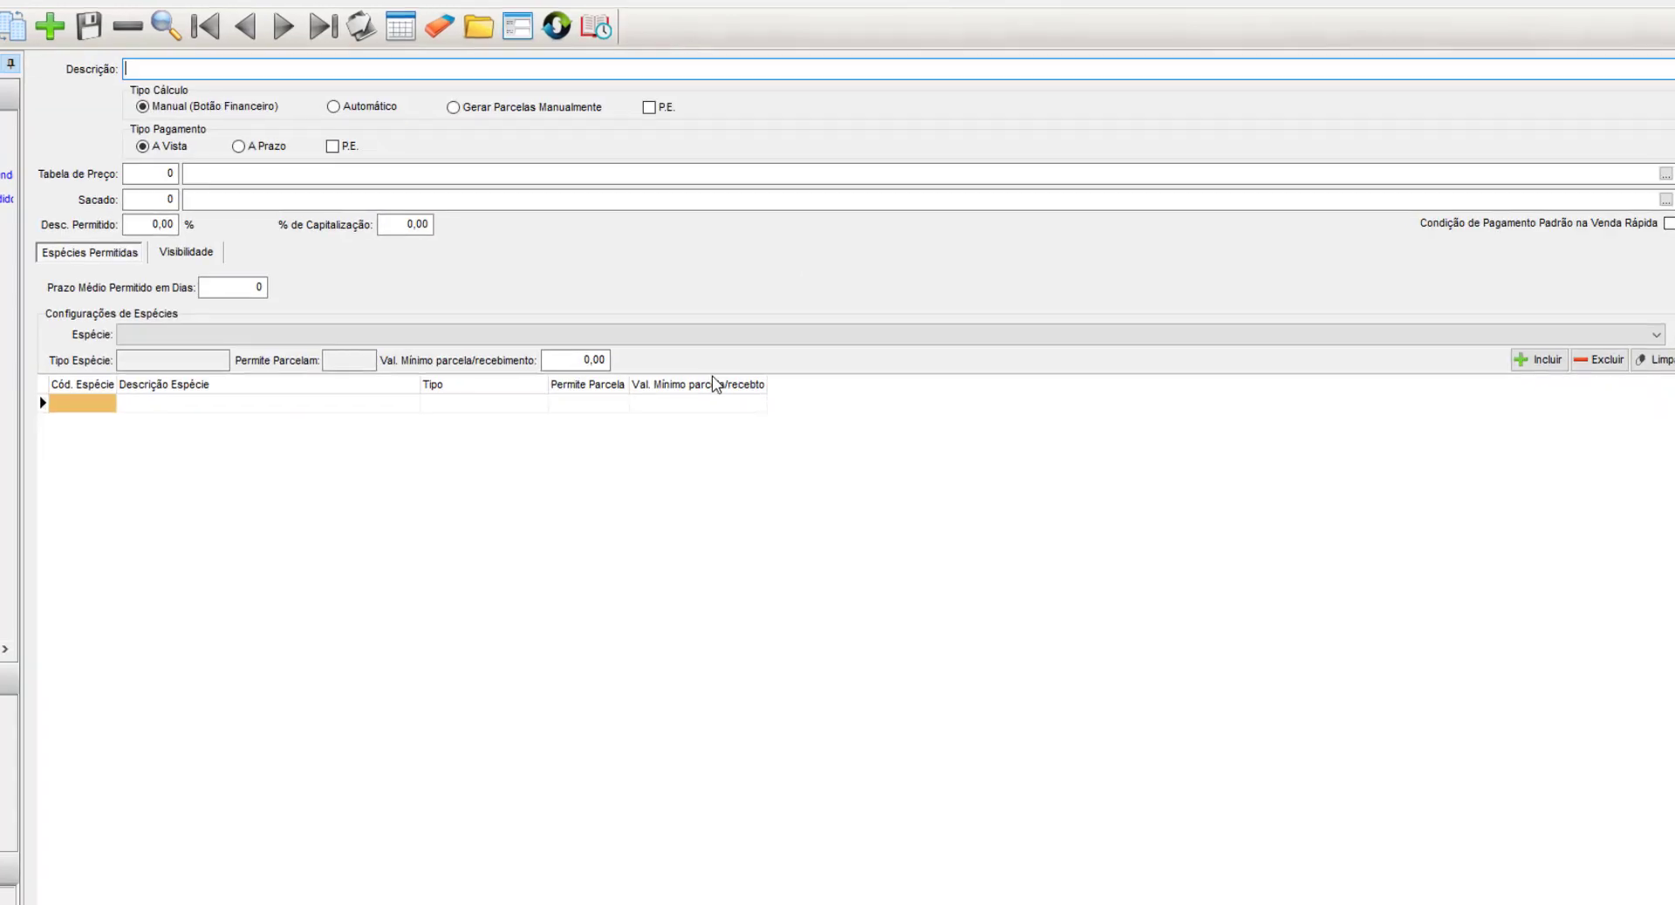
click(218, 31)
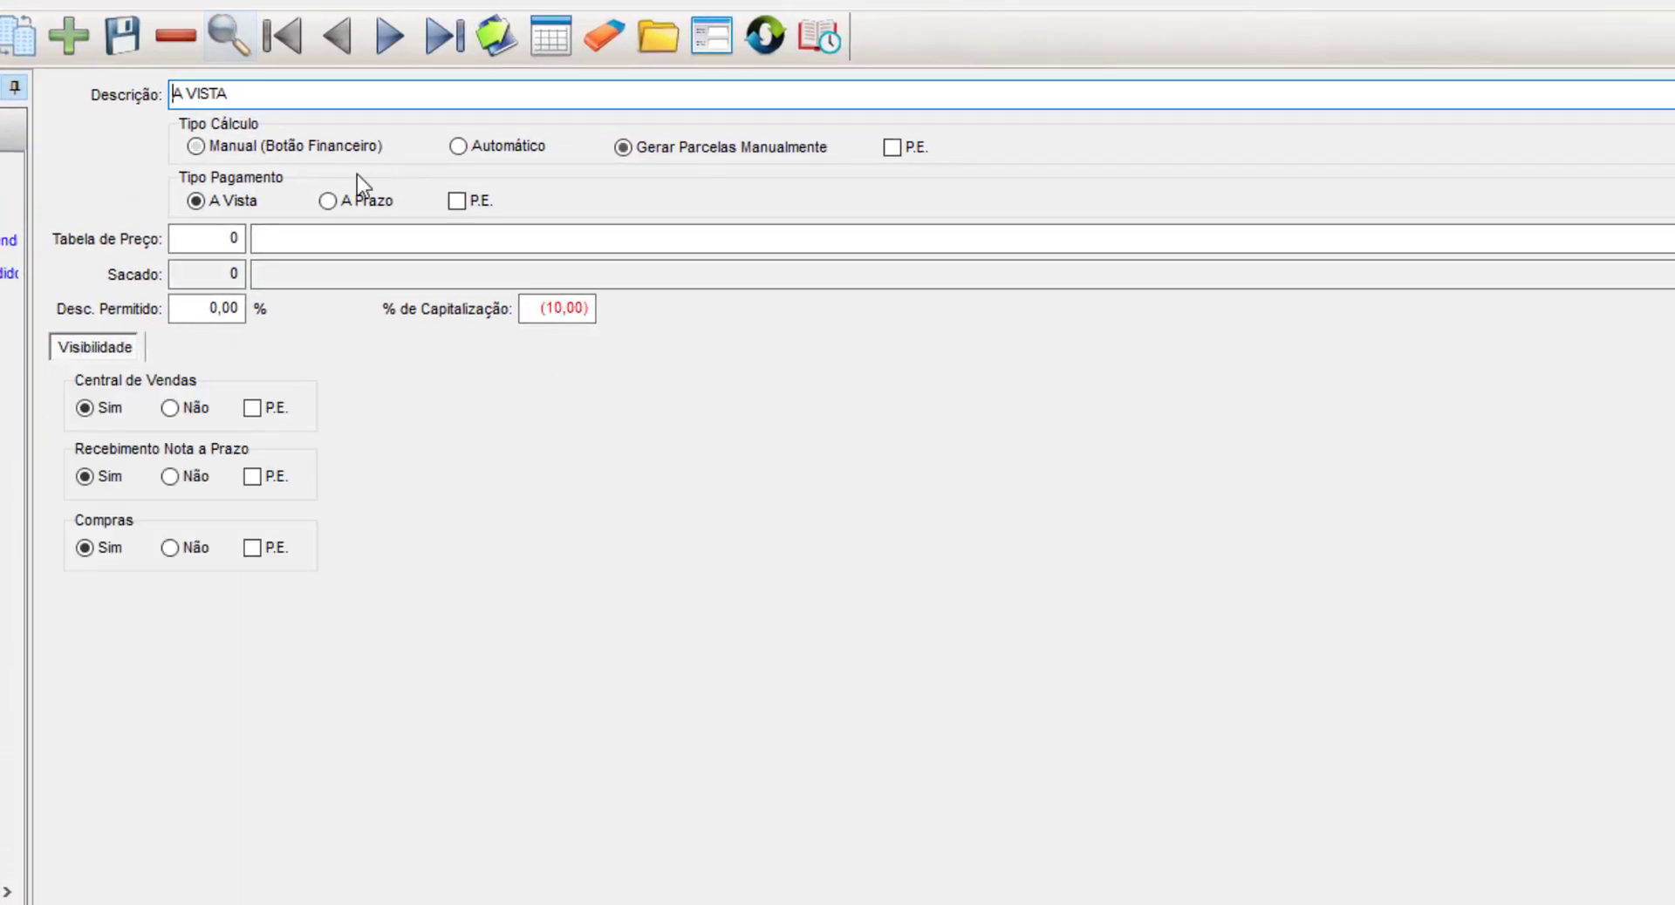
click(558, 308)
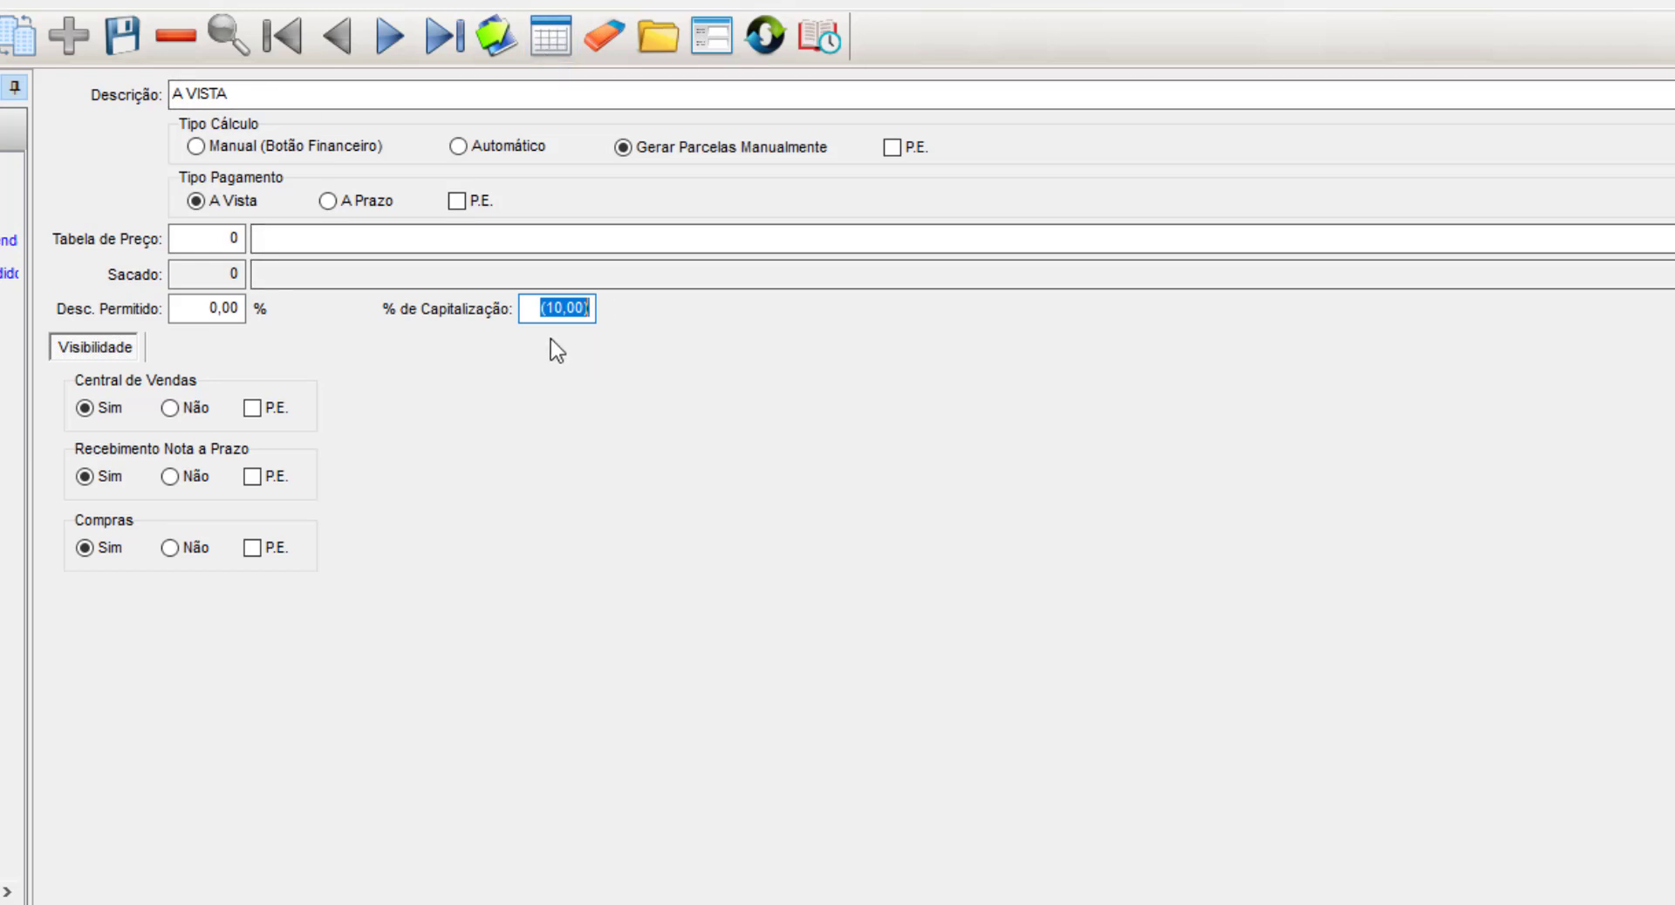
drag(537, 314, 619, 317)
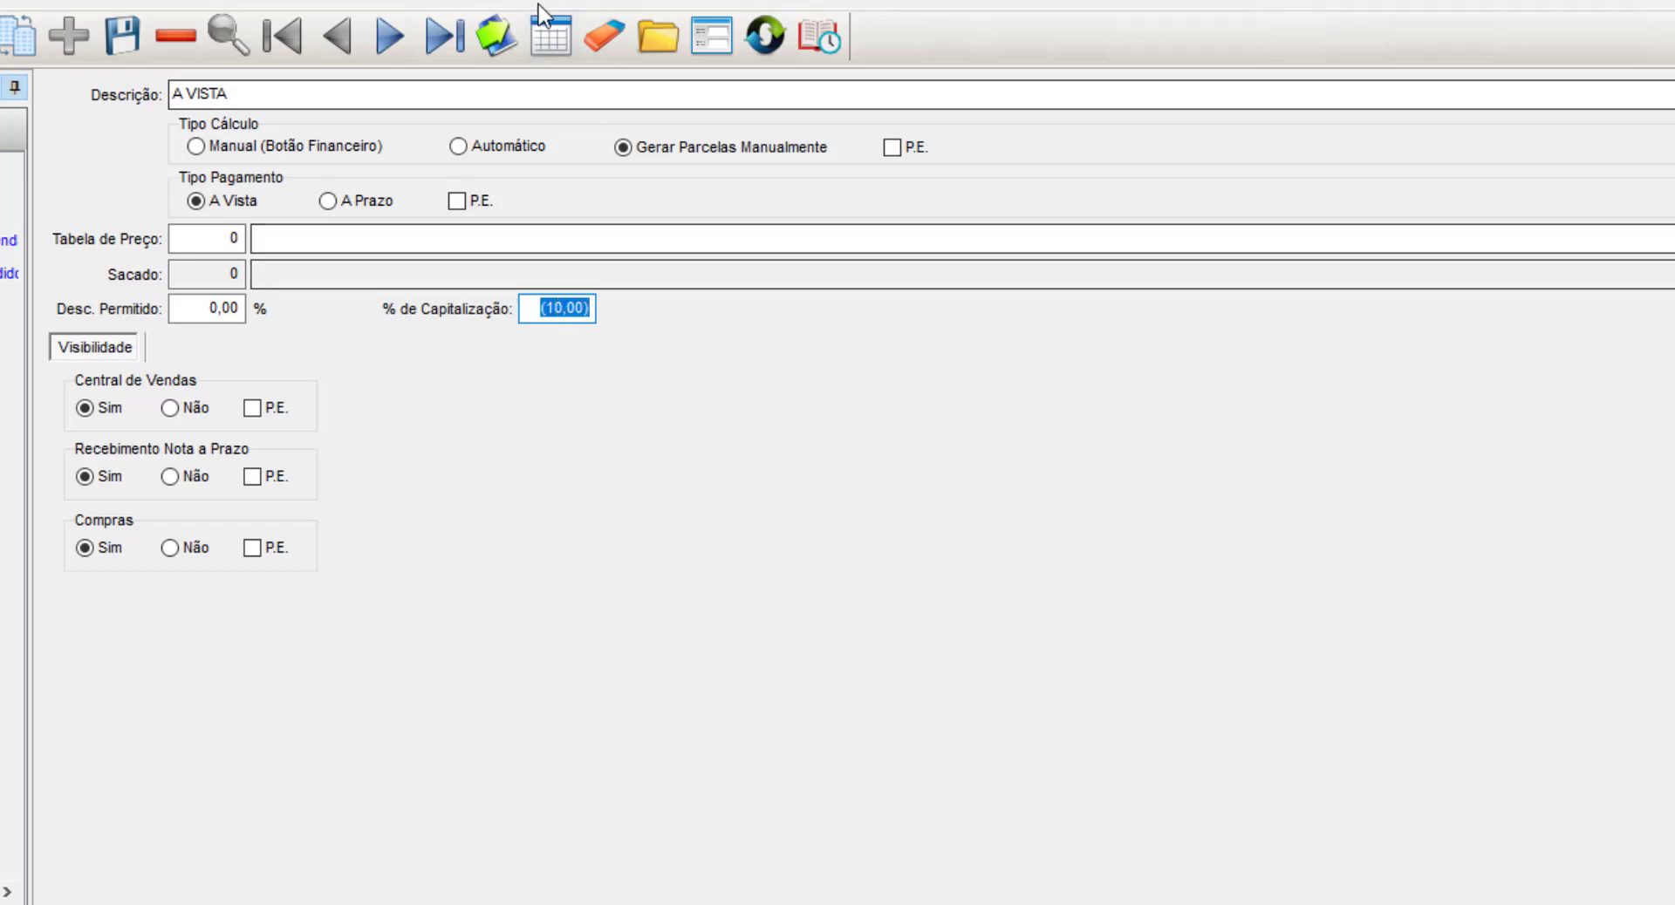
List the registered payment conditions, open the 25 dias record and examine its % de Capitalização.
click(549, 38)
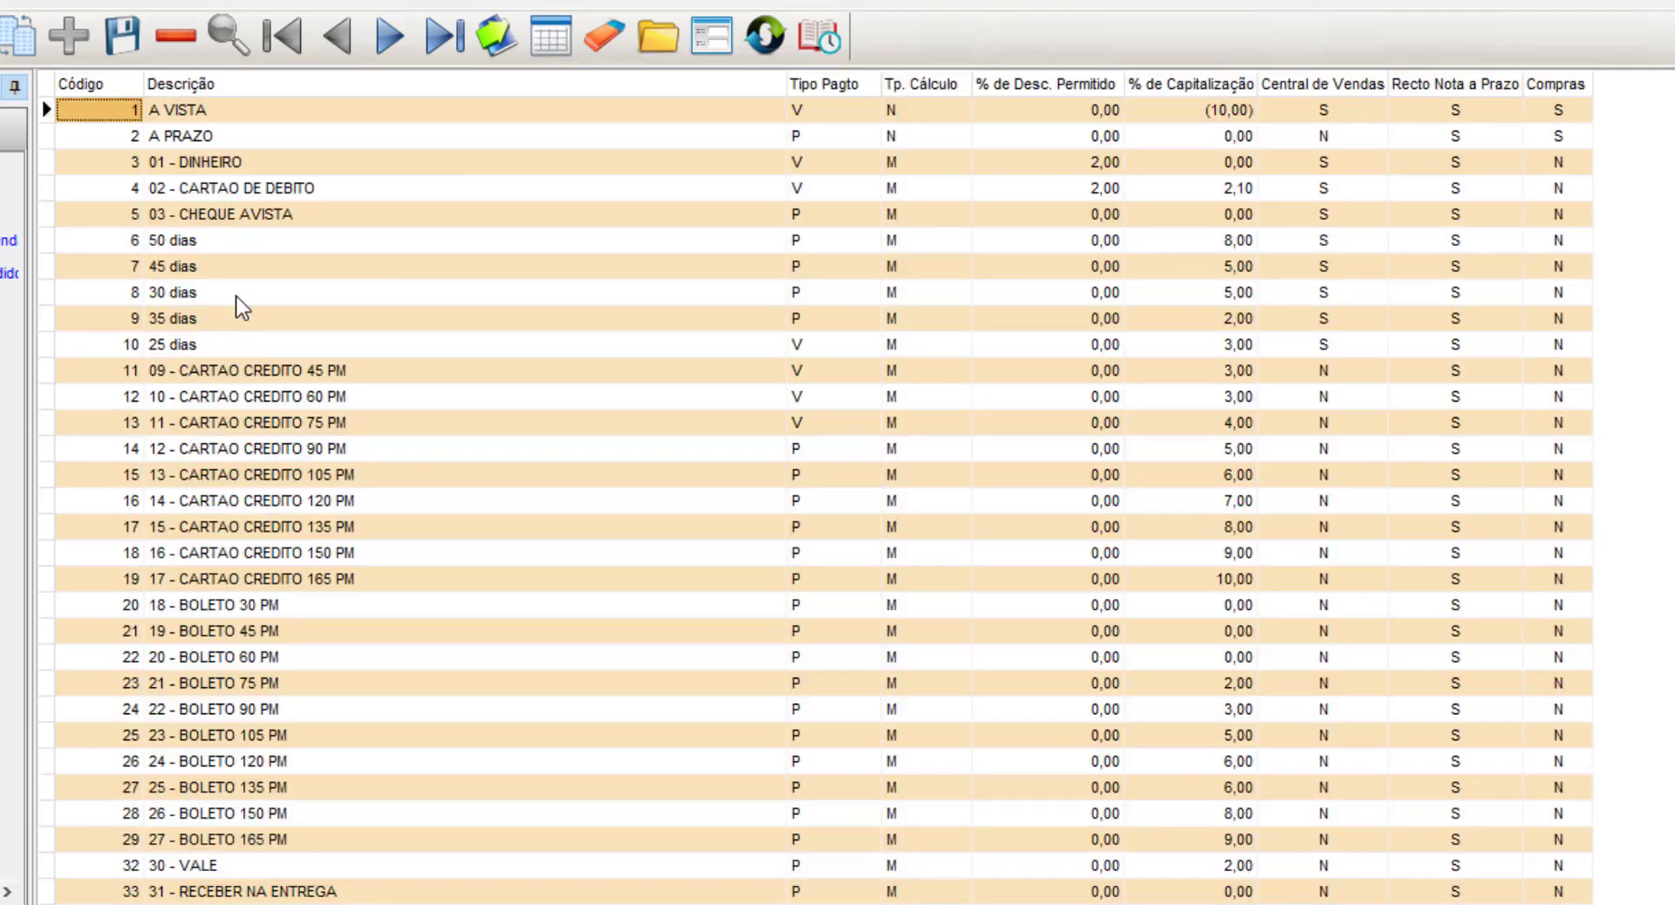
double_click(190, 345)
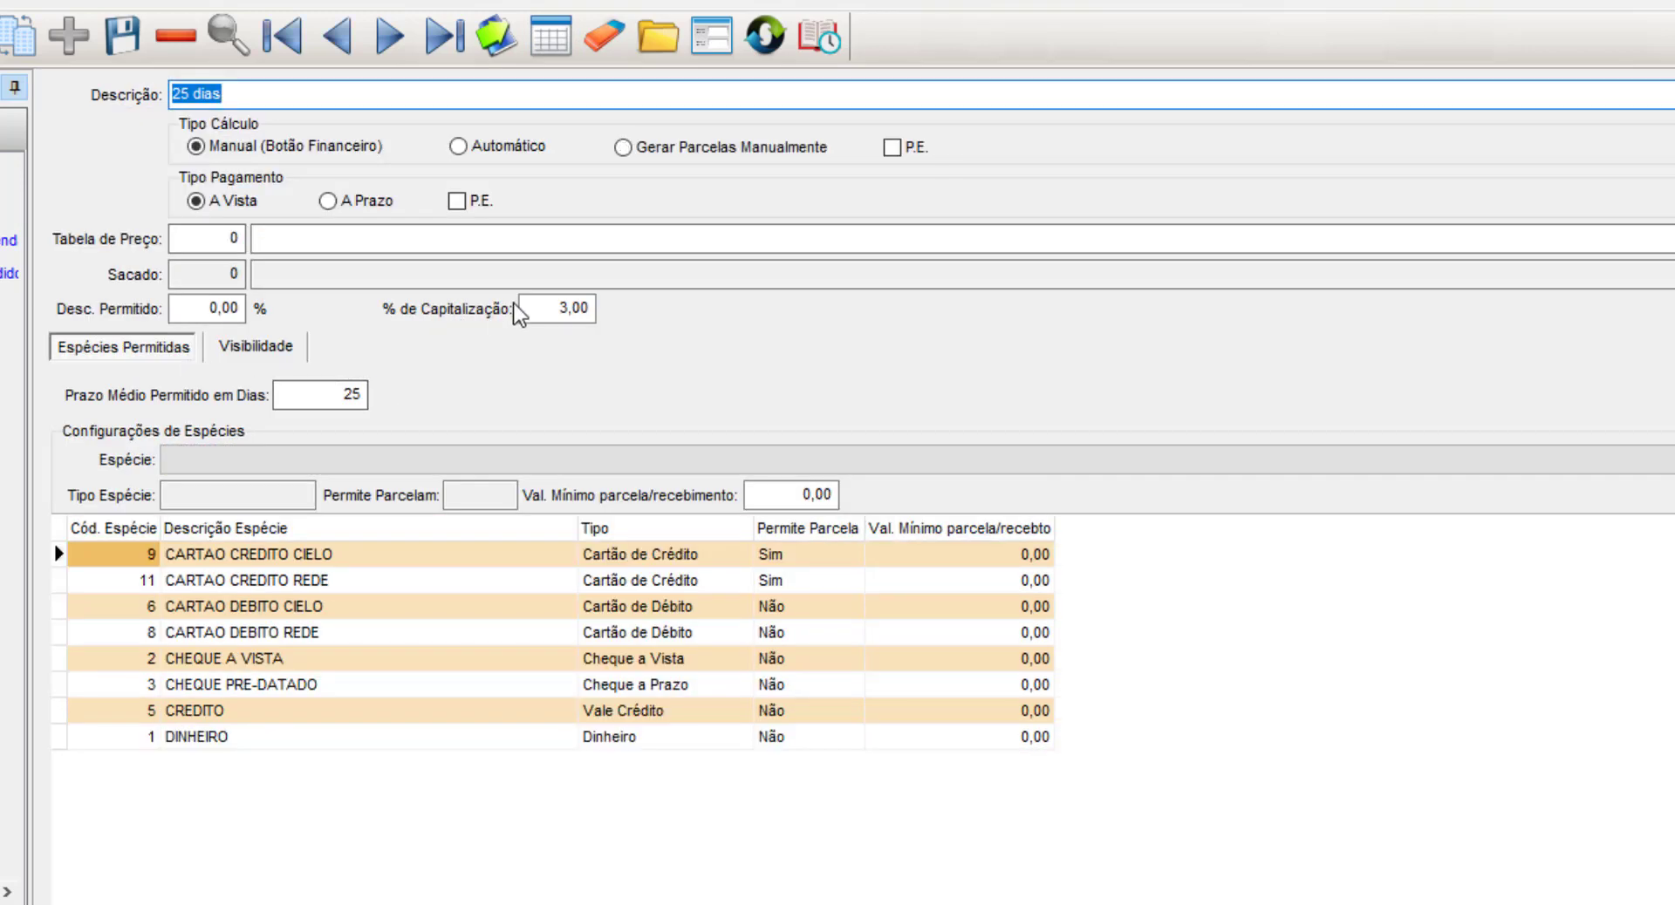
click(546, 308)
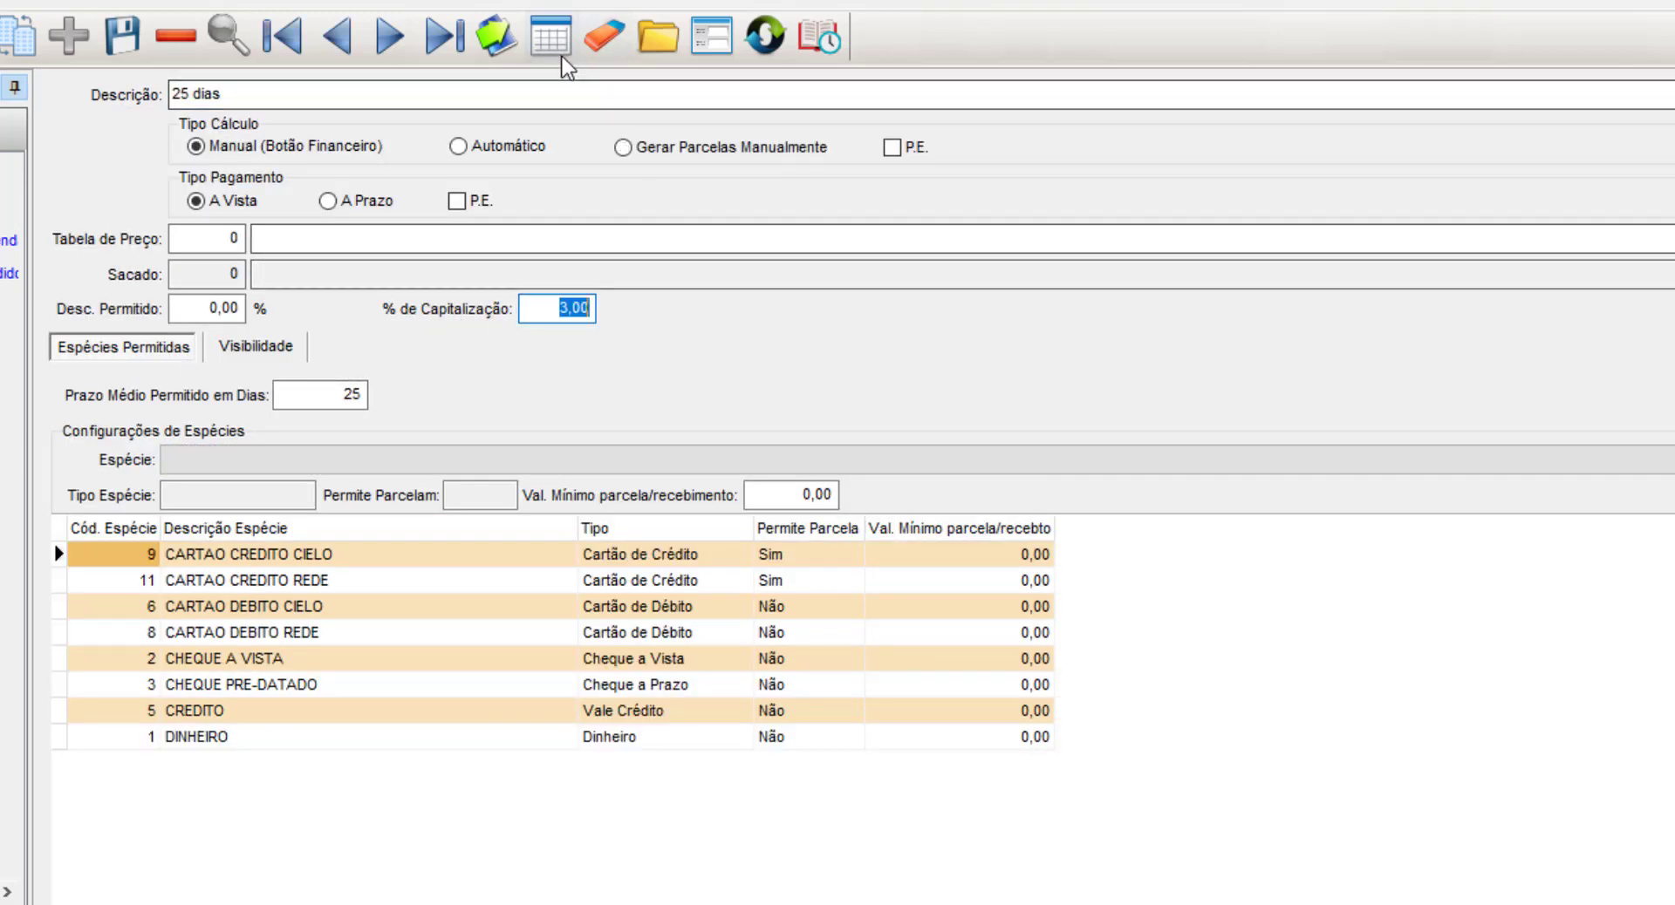
Go back to the 30 dias payment condition, examine its % de Capitalização and close the registration.
click(349, 39)
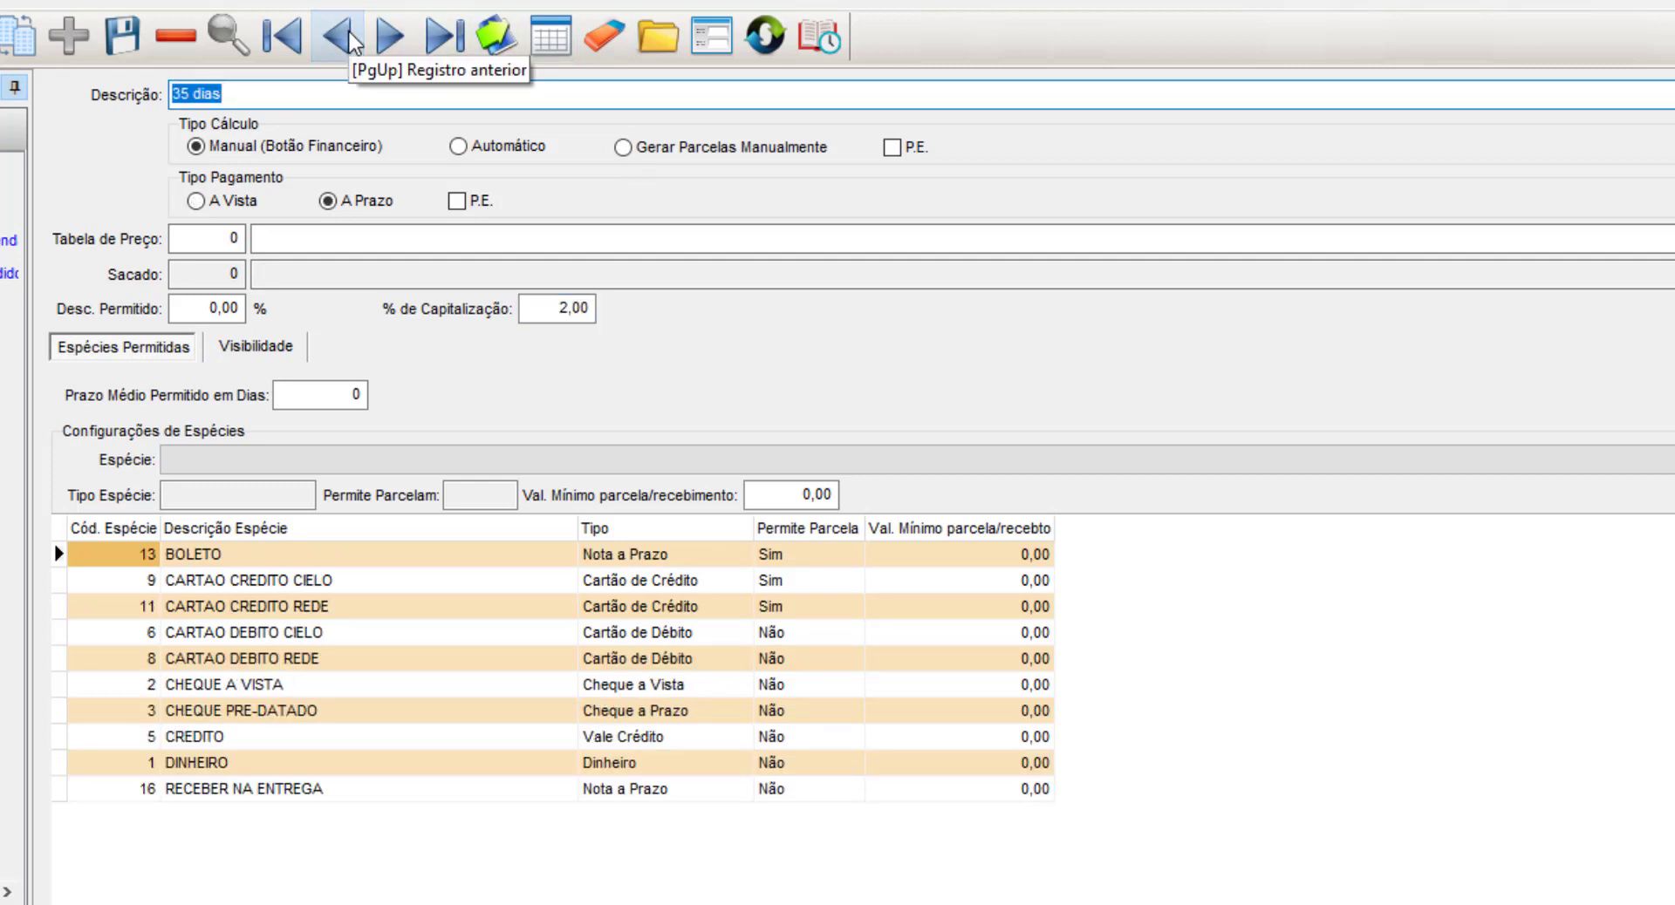
click(349, 40)
click(560, 310)
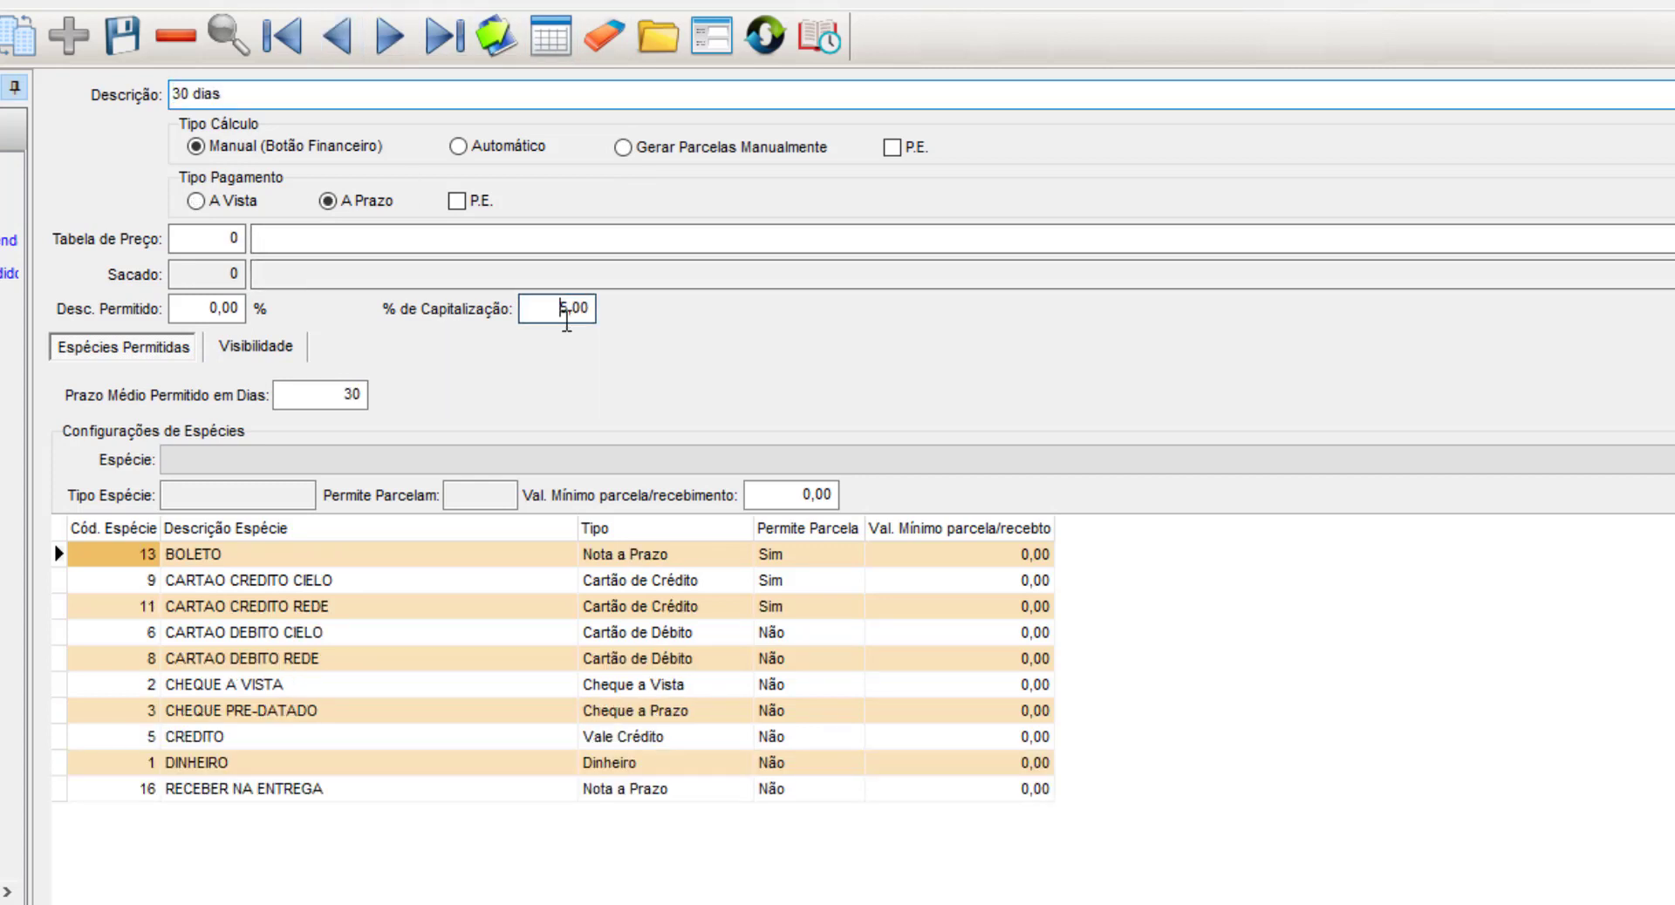
double_click(566, 318)
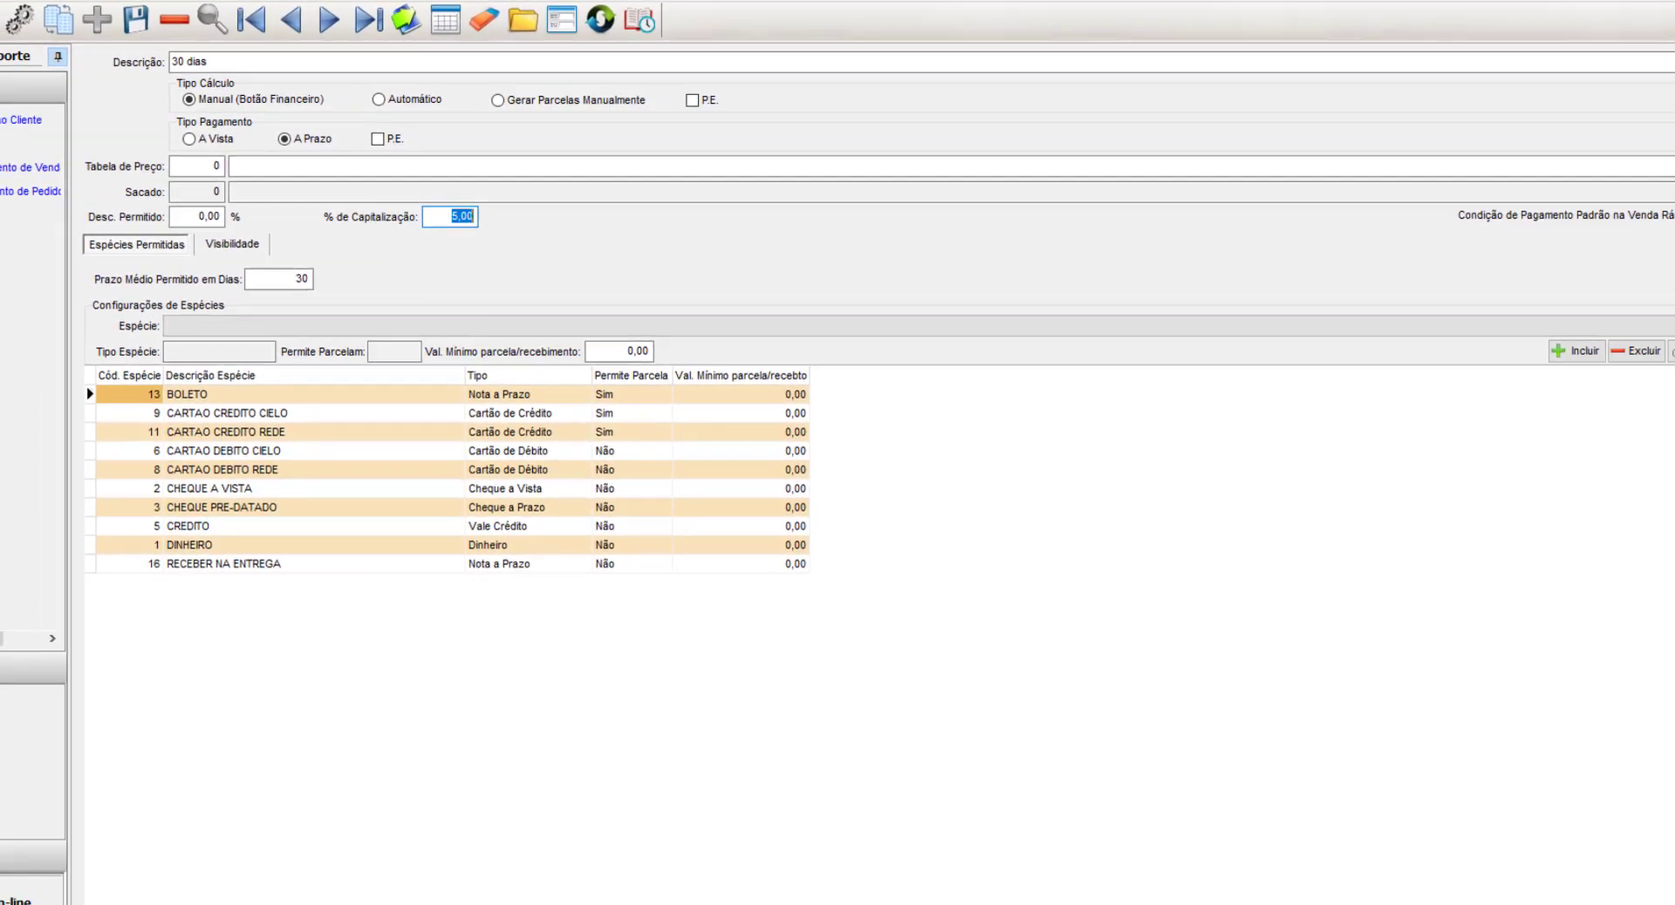
click(1657, 3)
List the available operation types, look through the budget and sales order entries, and set the sale's Operação to 00 - Orçamento.
key(Tab)
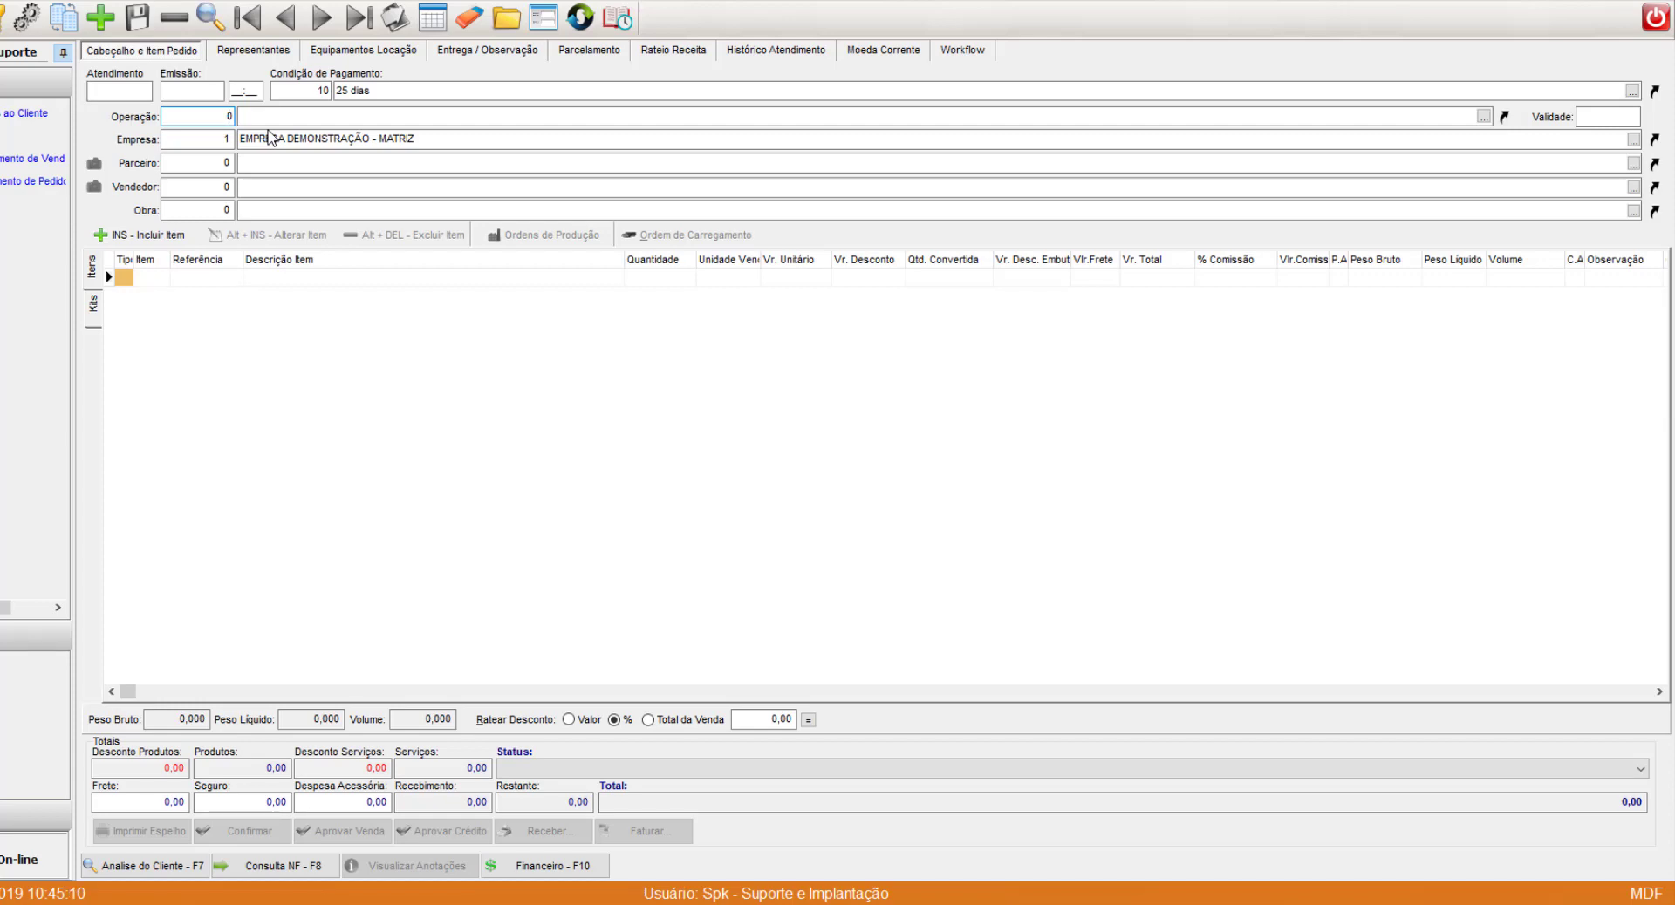
key(Tab)
key(Return)
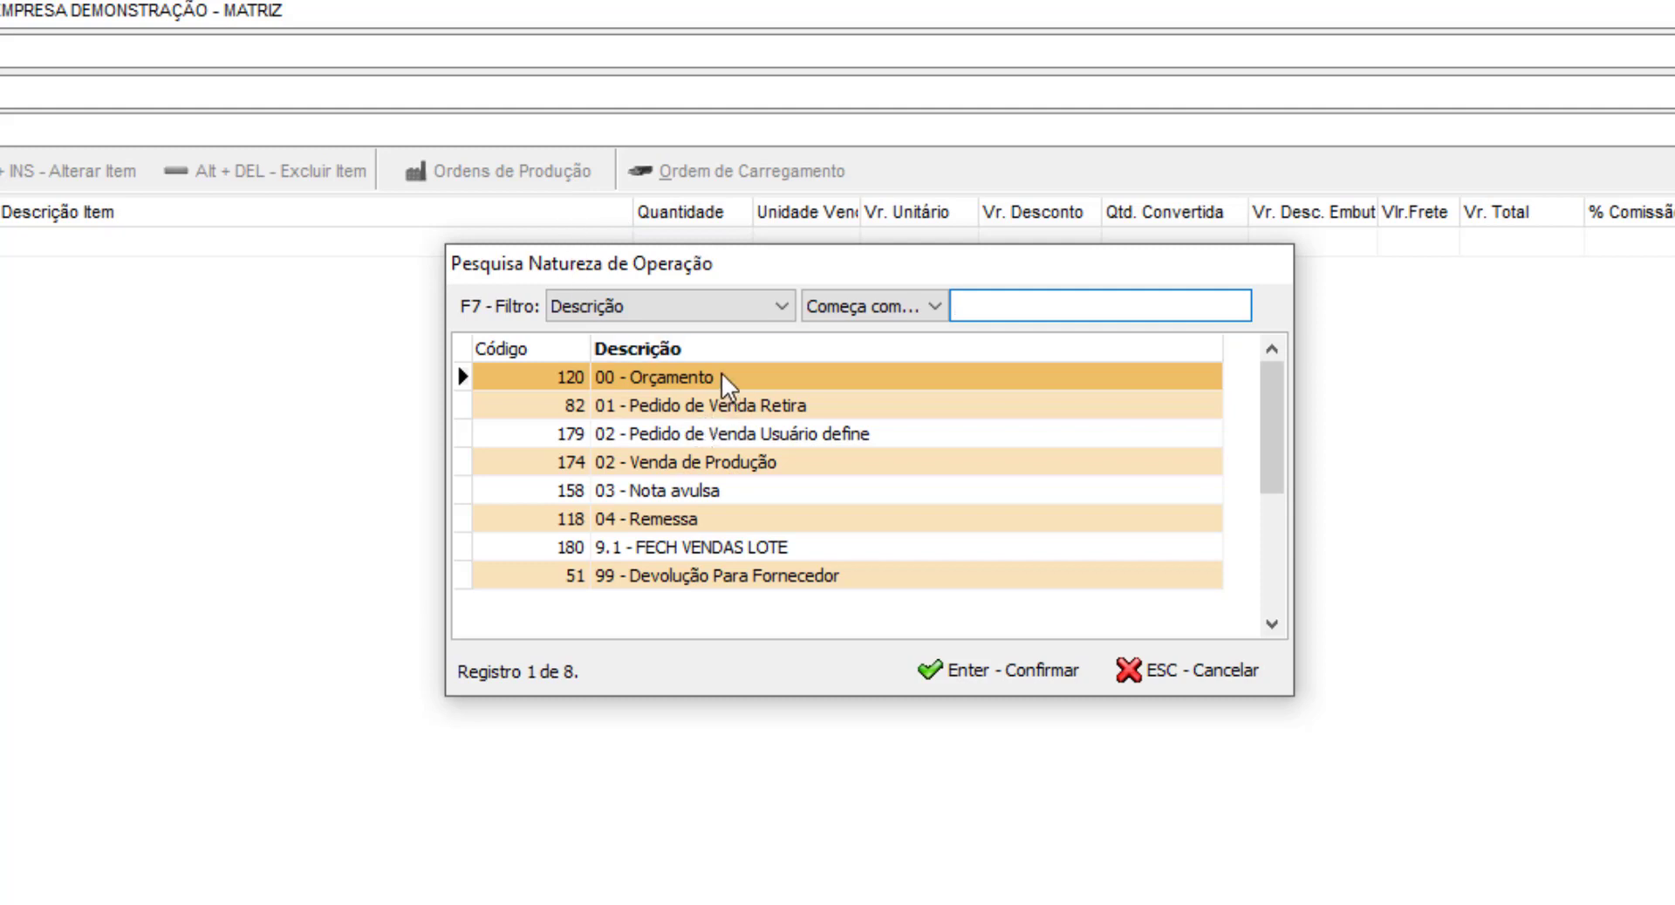
click(736, 392)
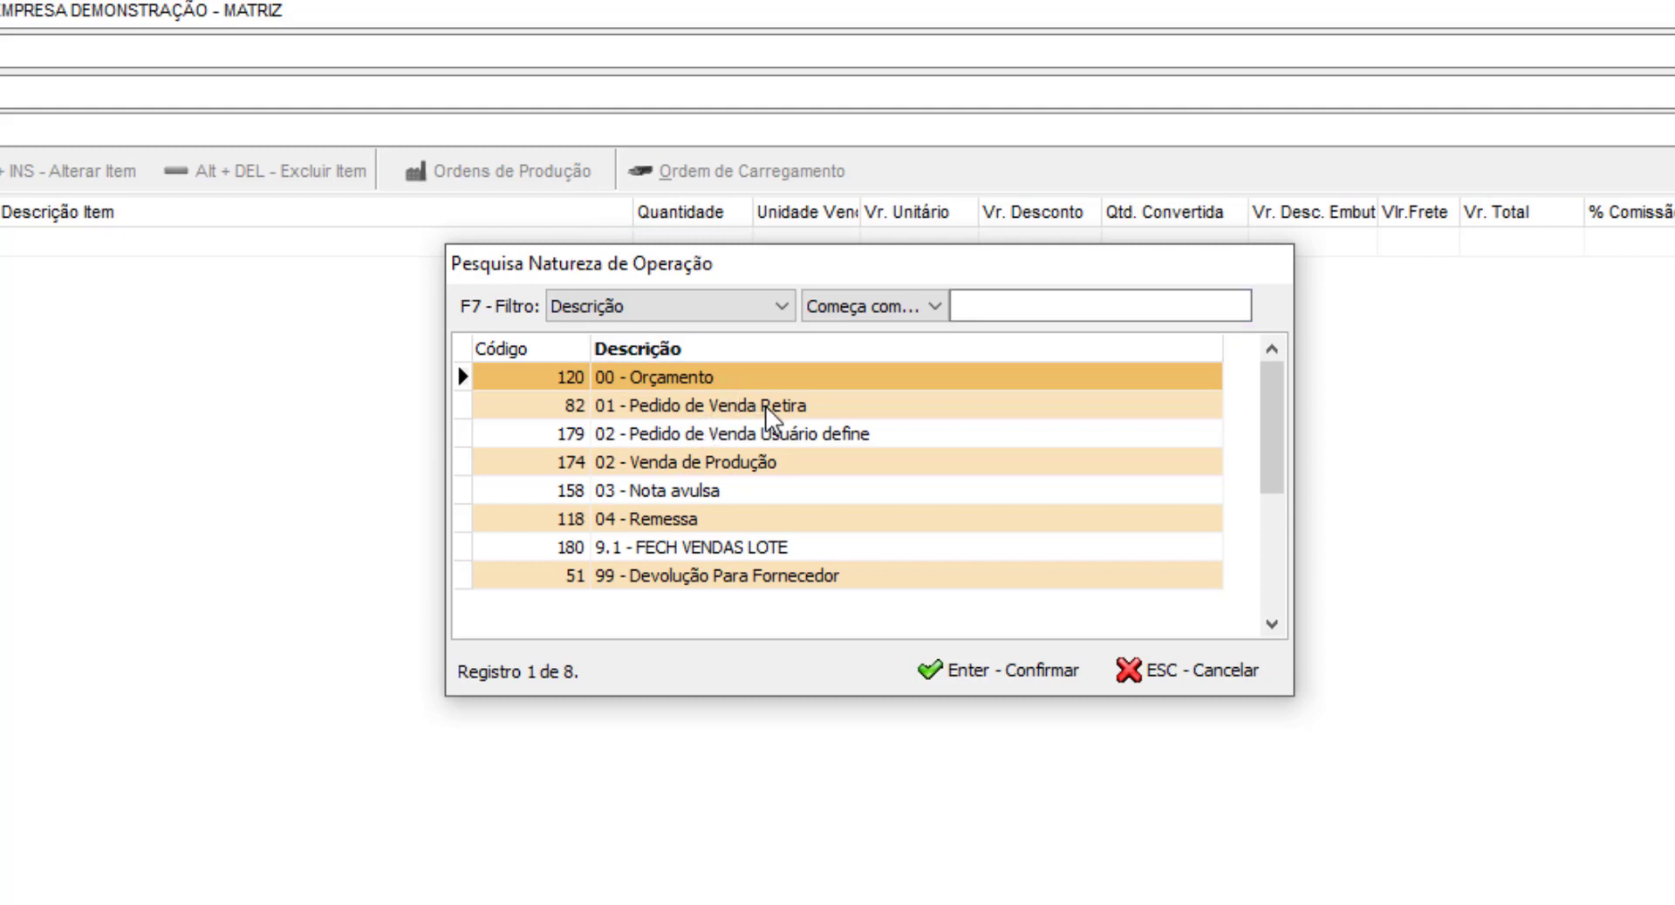
click(766, 408)
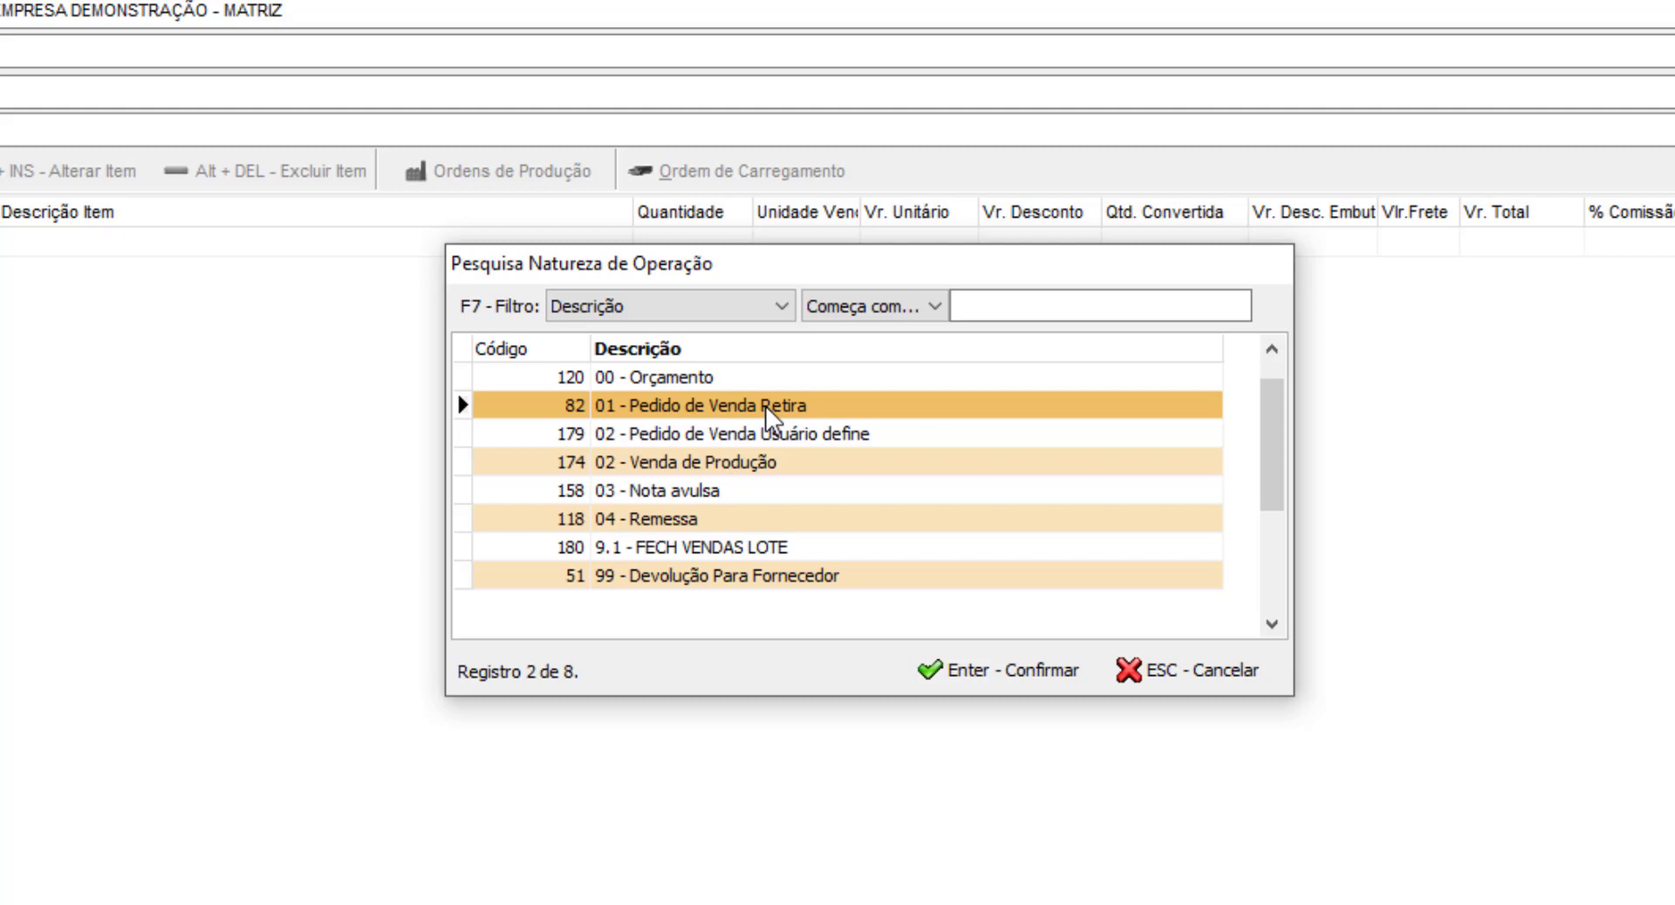
click(874, 430)
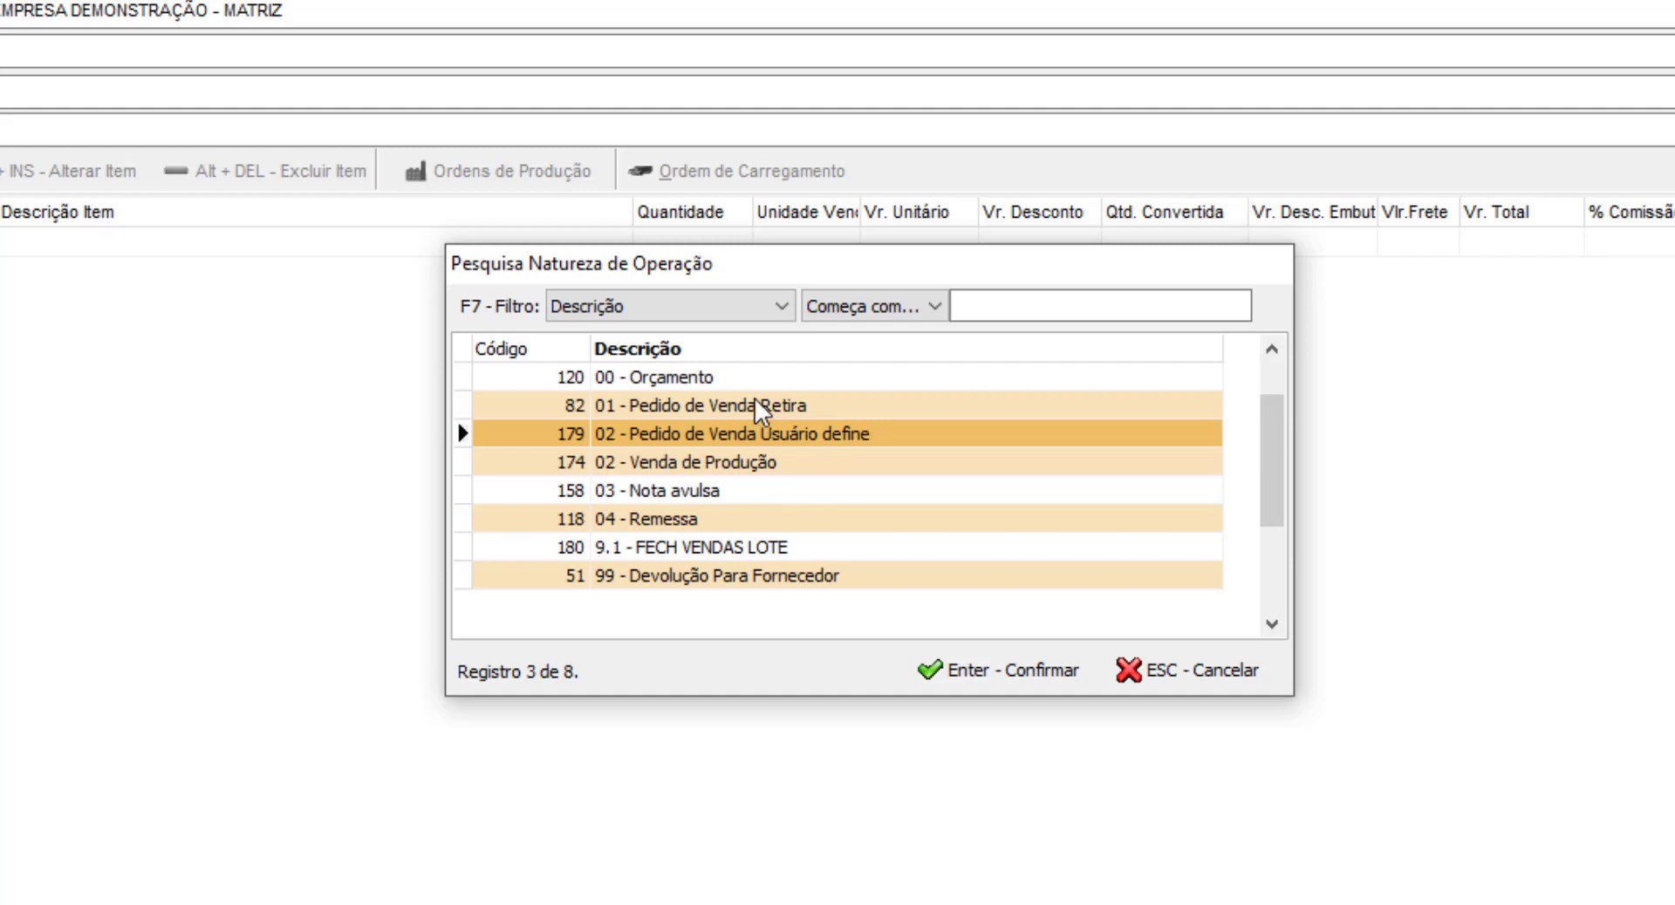
double_click(720, 374)
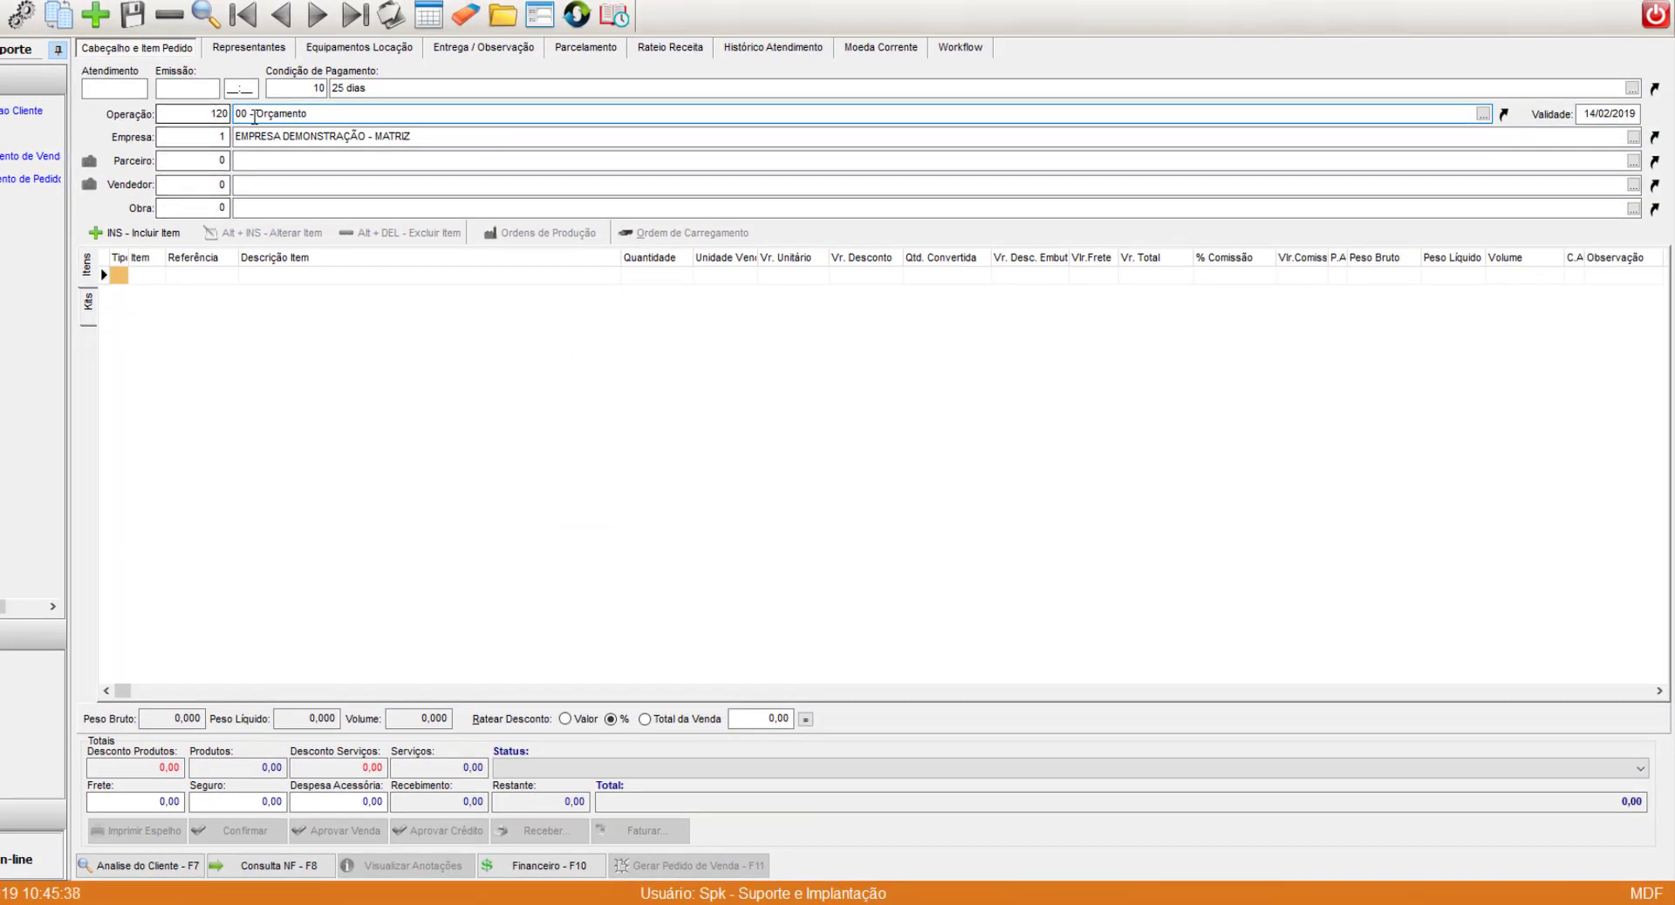
Open the customer registration form from the Parceiro field, examine its Dados do cliente fields including CEP, and cancel it.
key(Tab)
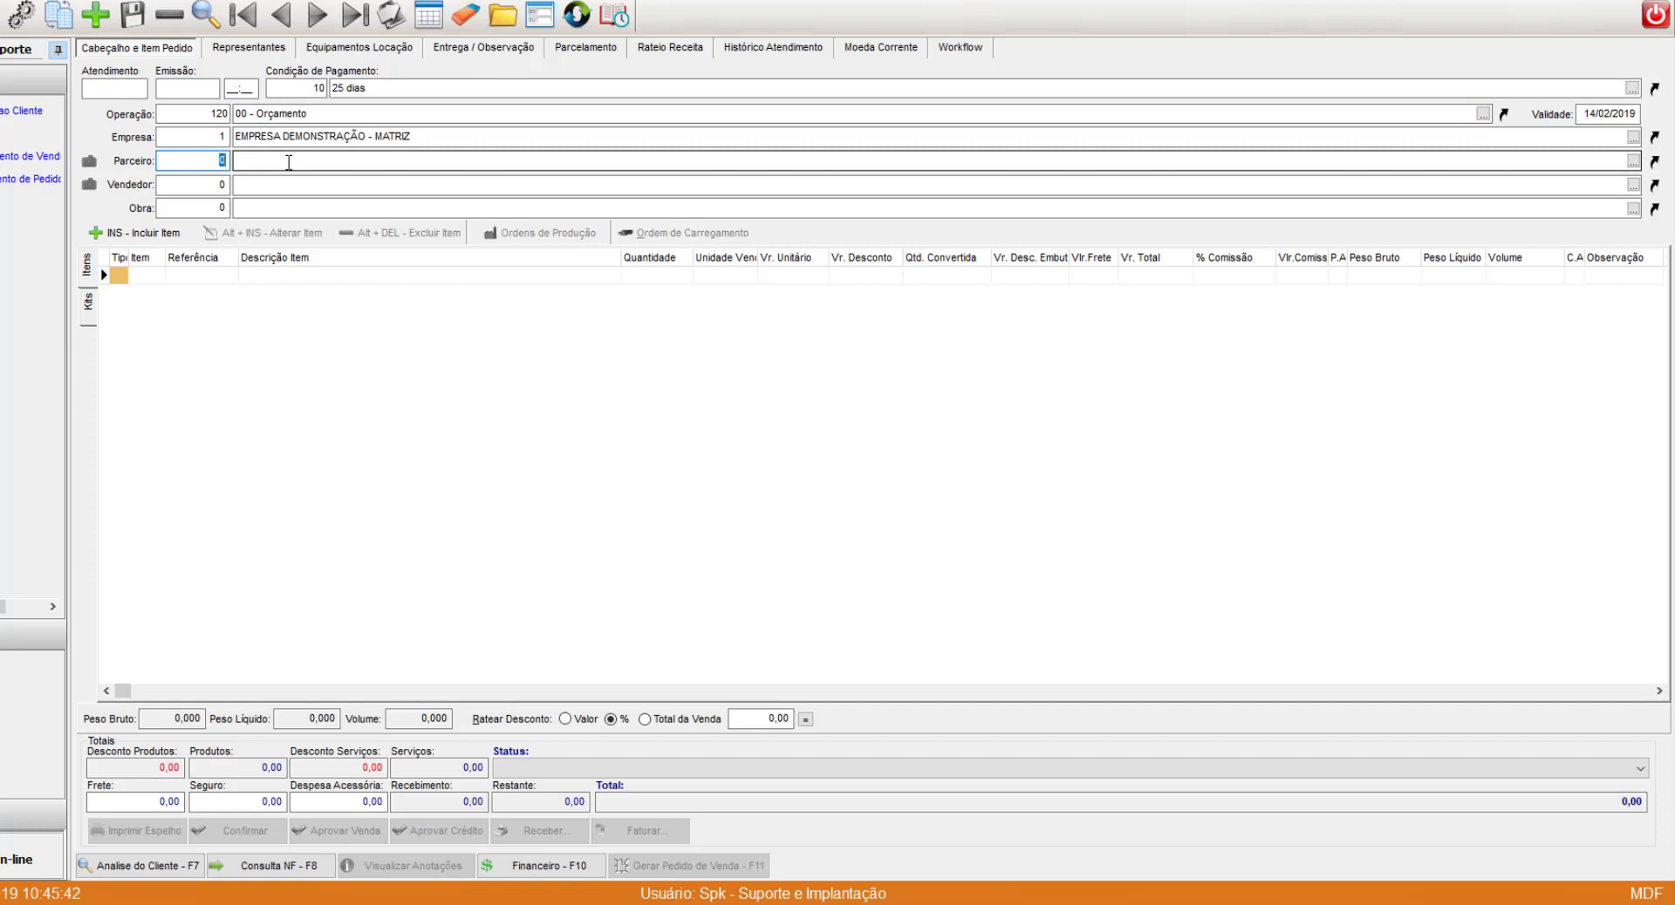
click(289, 163)
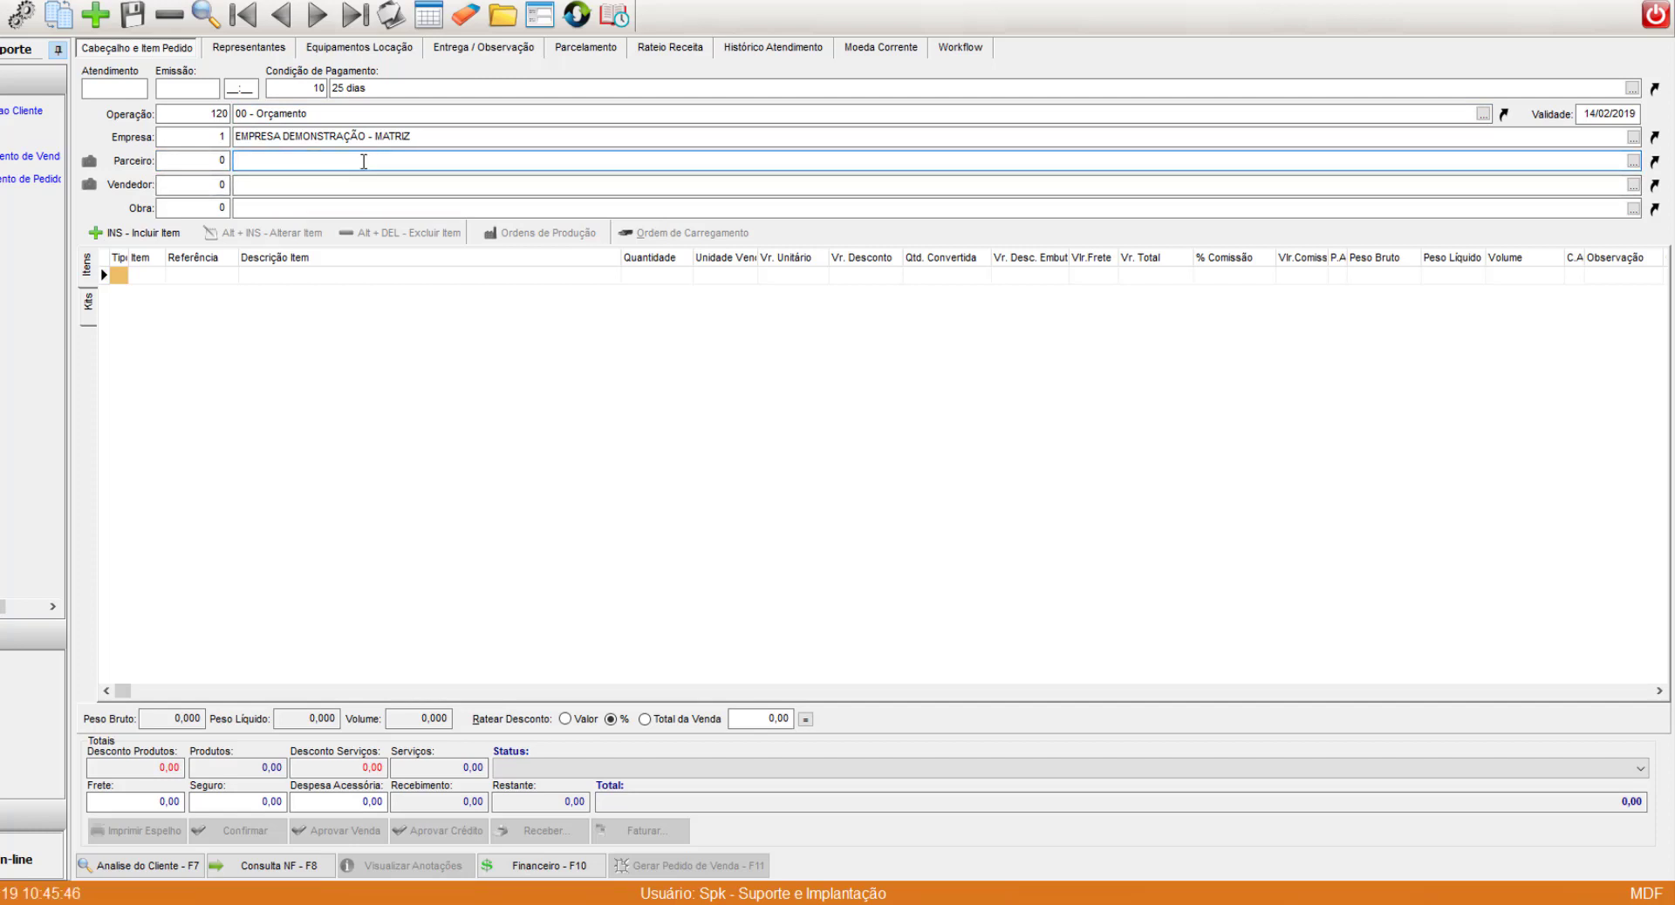
click(755, 626)
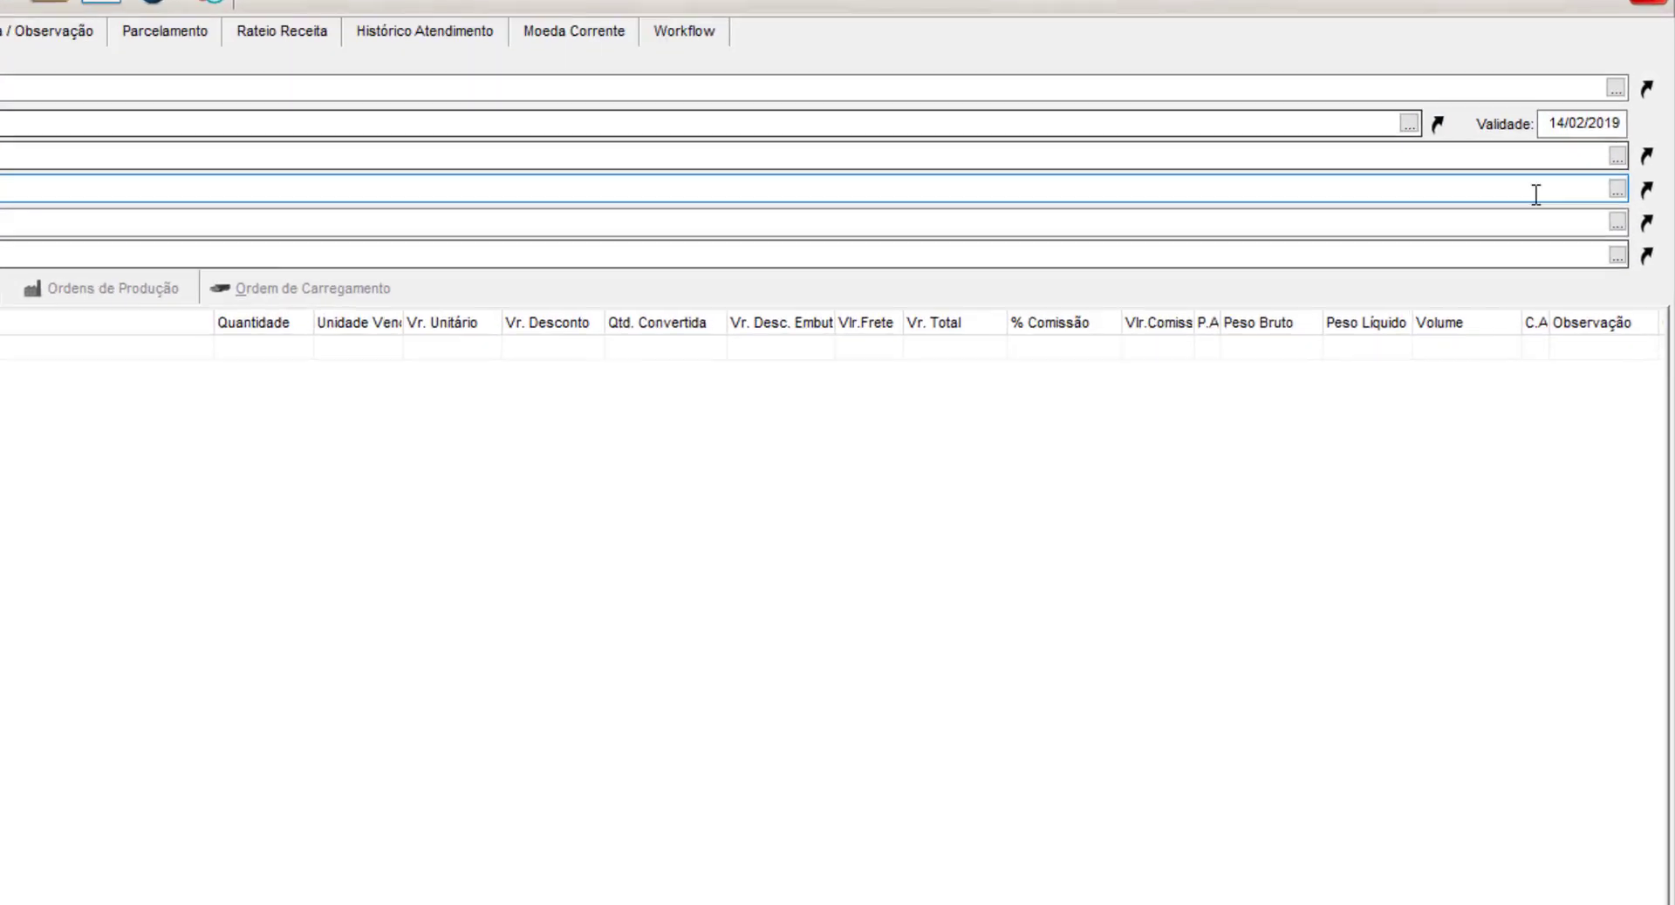
click(1646, 189)
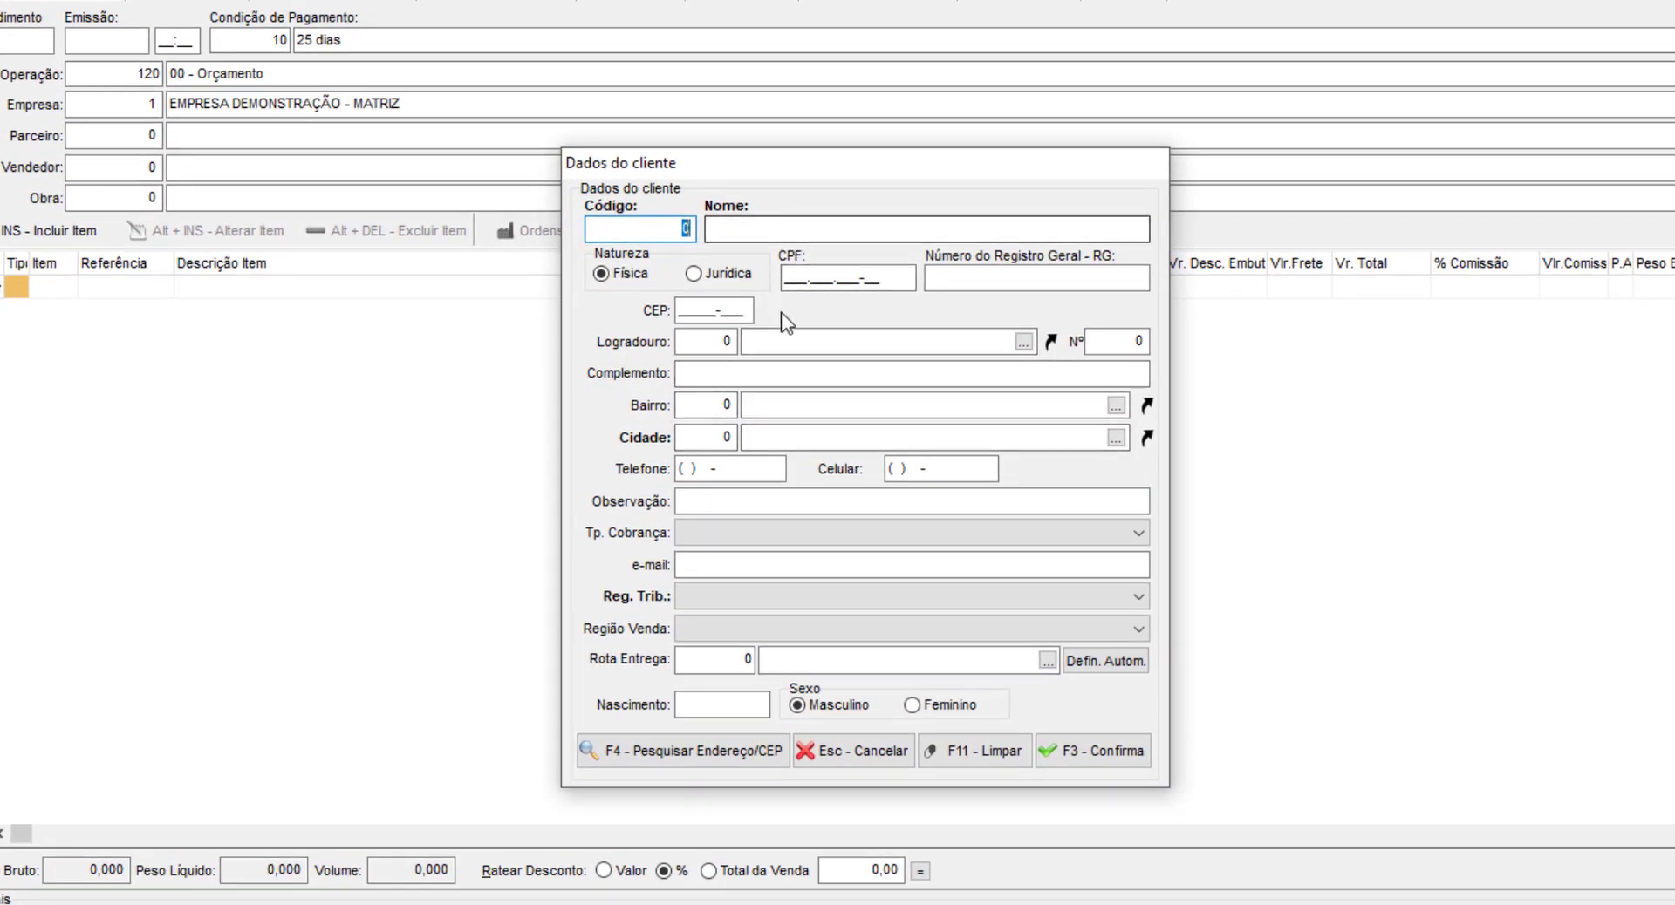
click(692, 312)
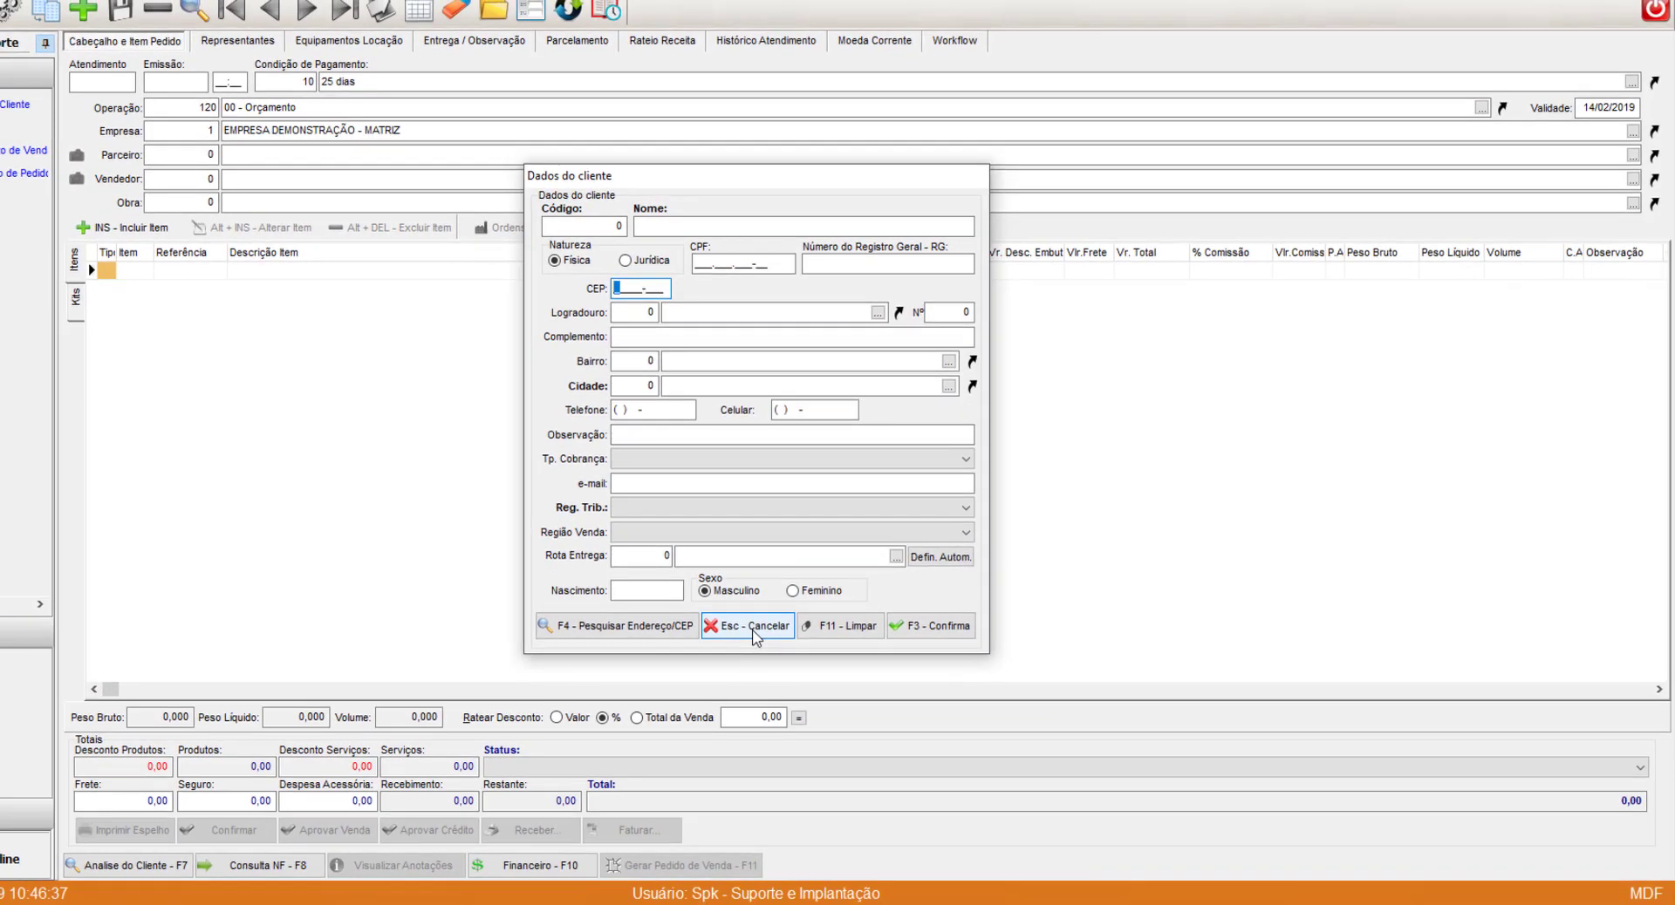
click(853, 748)
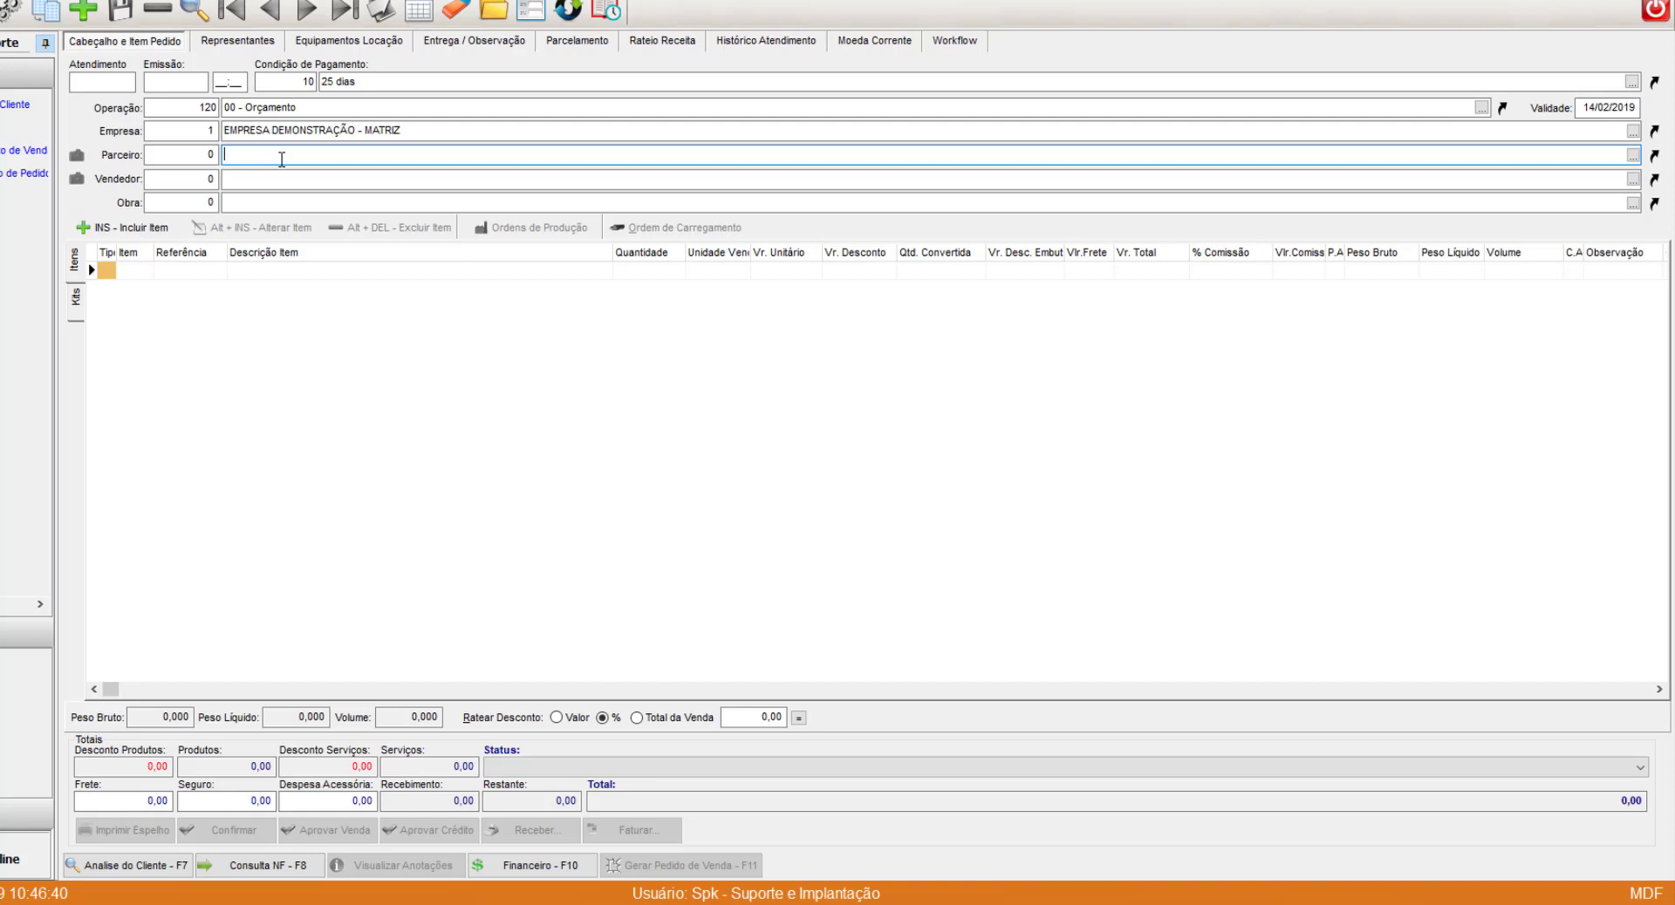
Search the customers for CLIENTE D and set the sale's Parceiro to CLIENTE DEMONSTRACAO.
text(CLI)
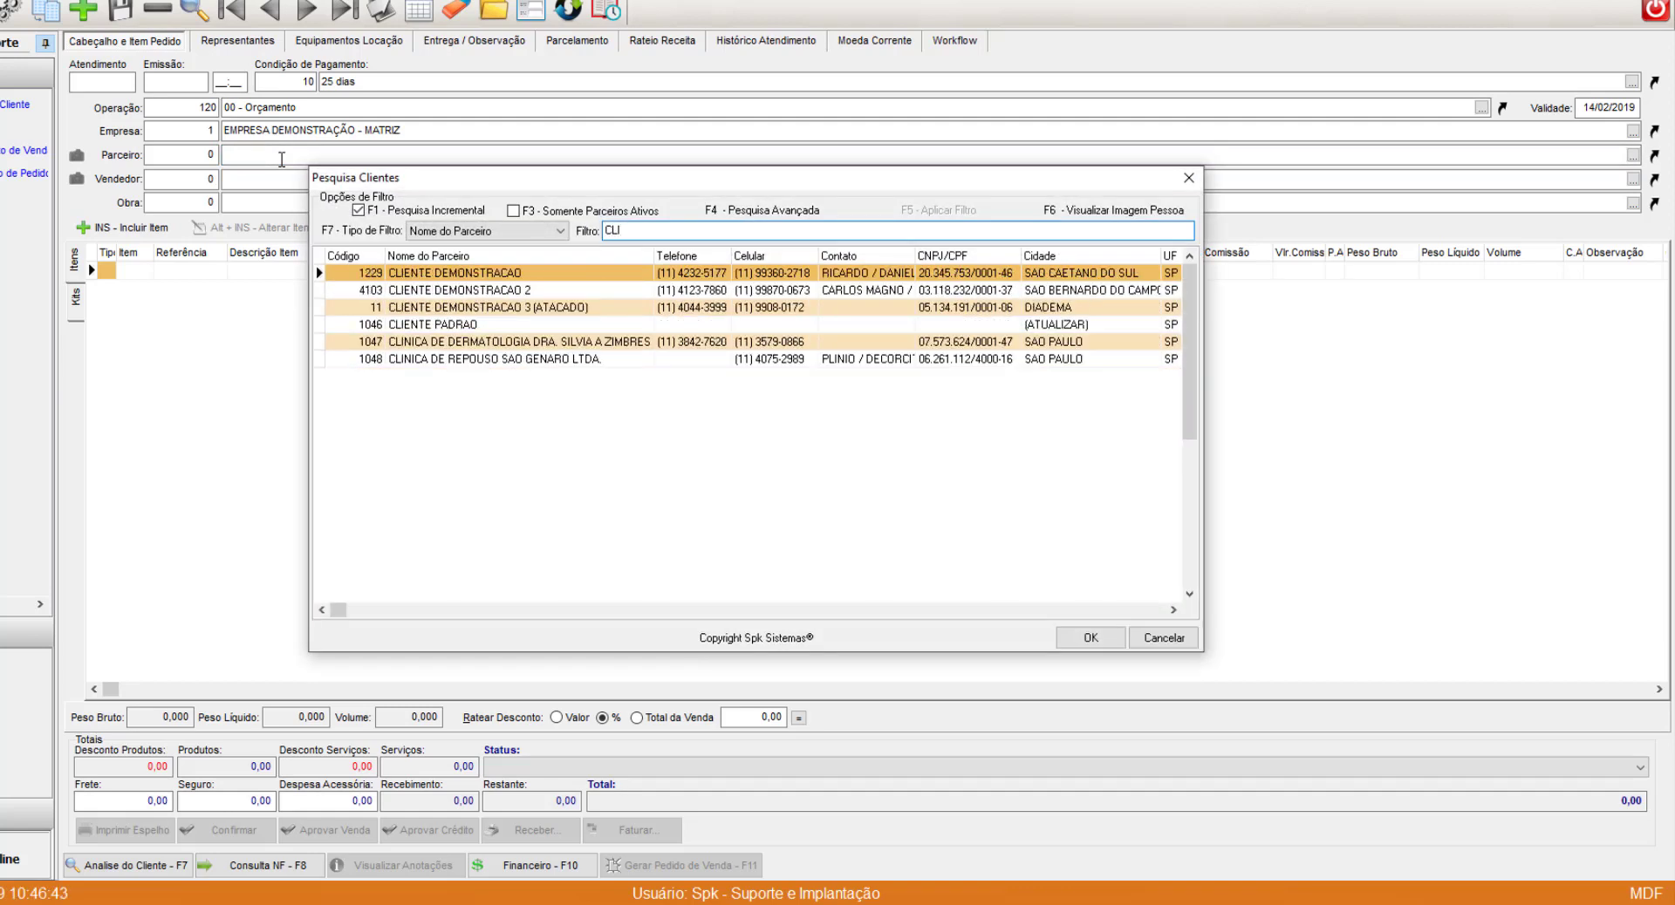
text(ENTE D)
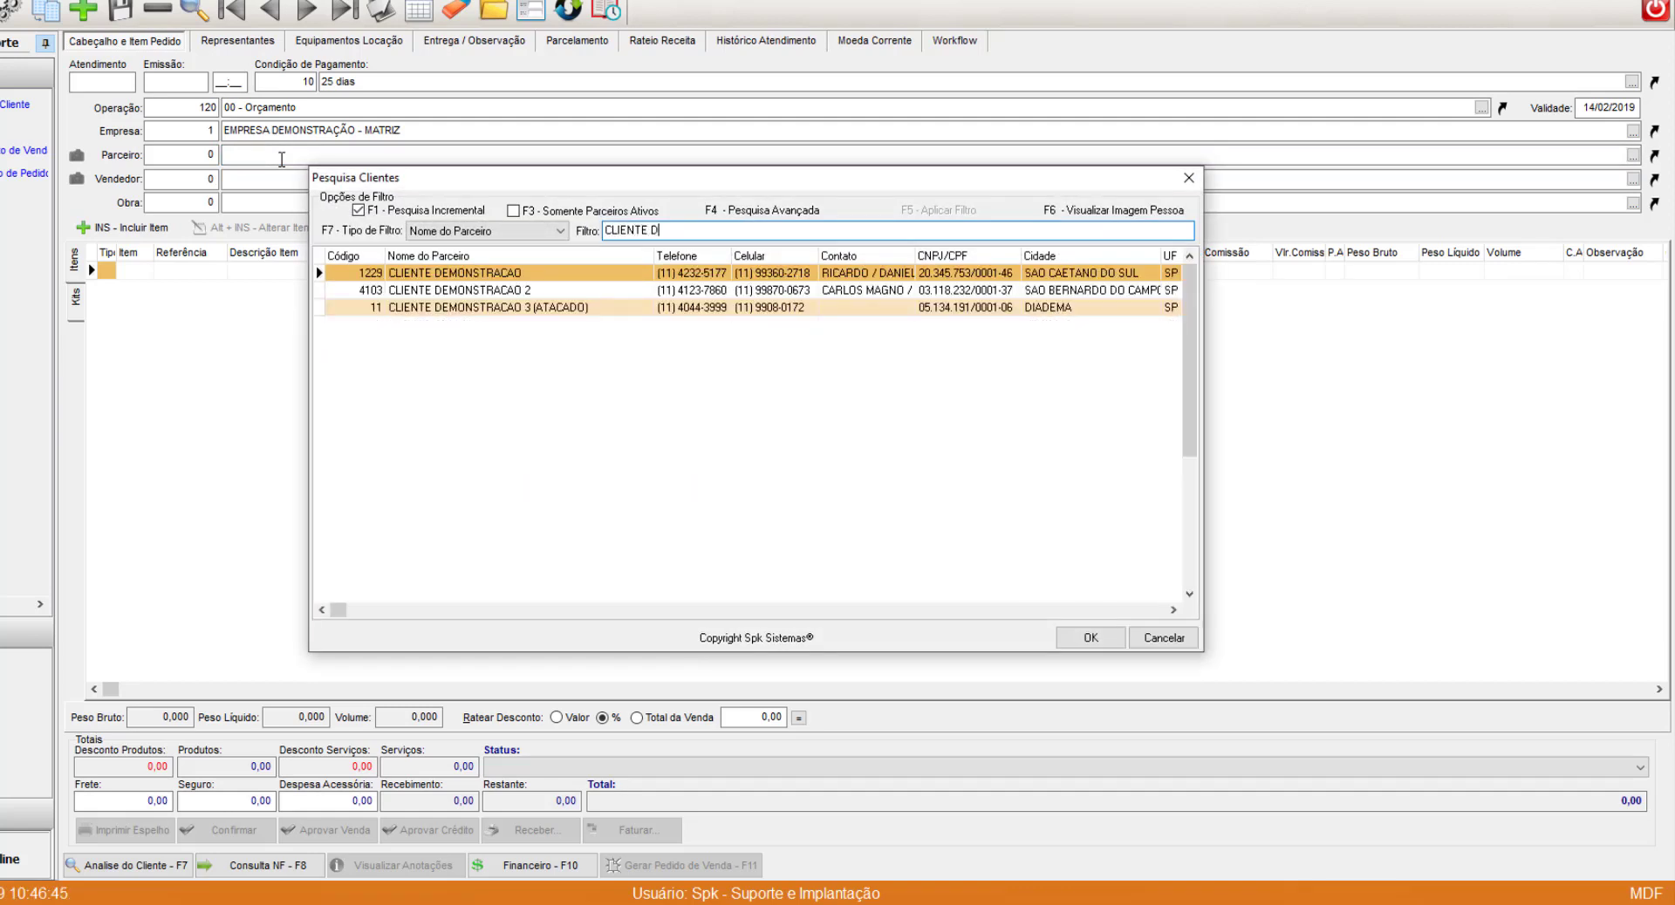
key(Return)
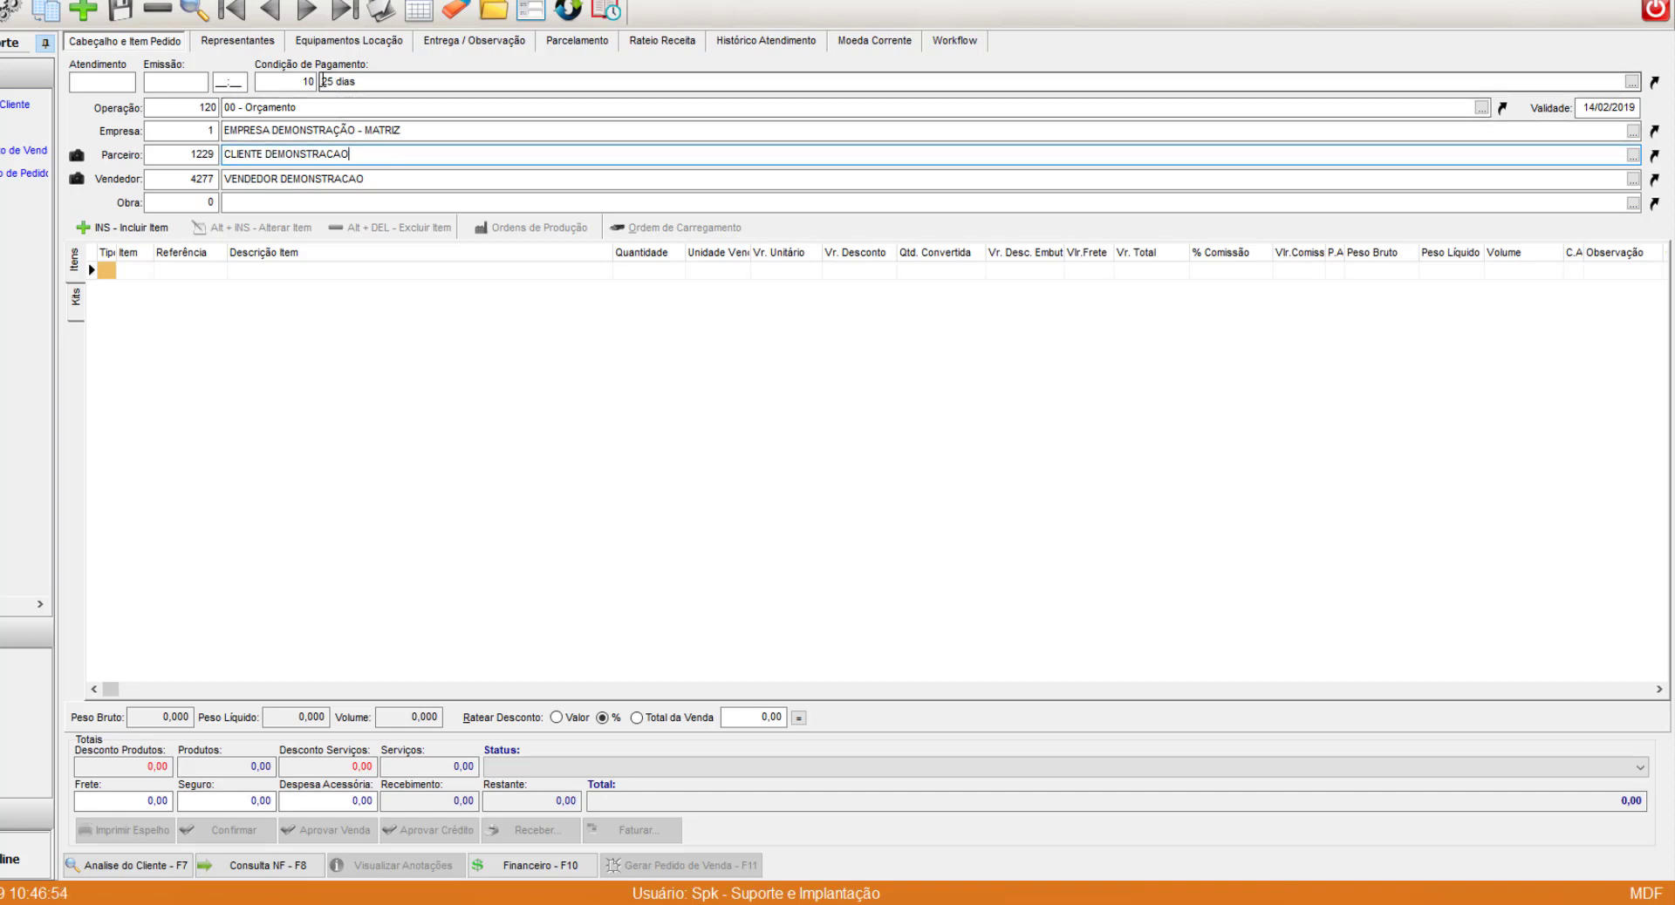
Review the sale's Condição de Pagamento, Parceiro and Vendedor entries in the order header.
drag(322, 83, 373, 85)
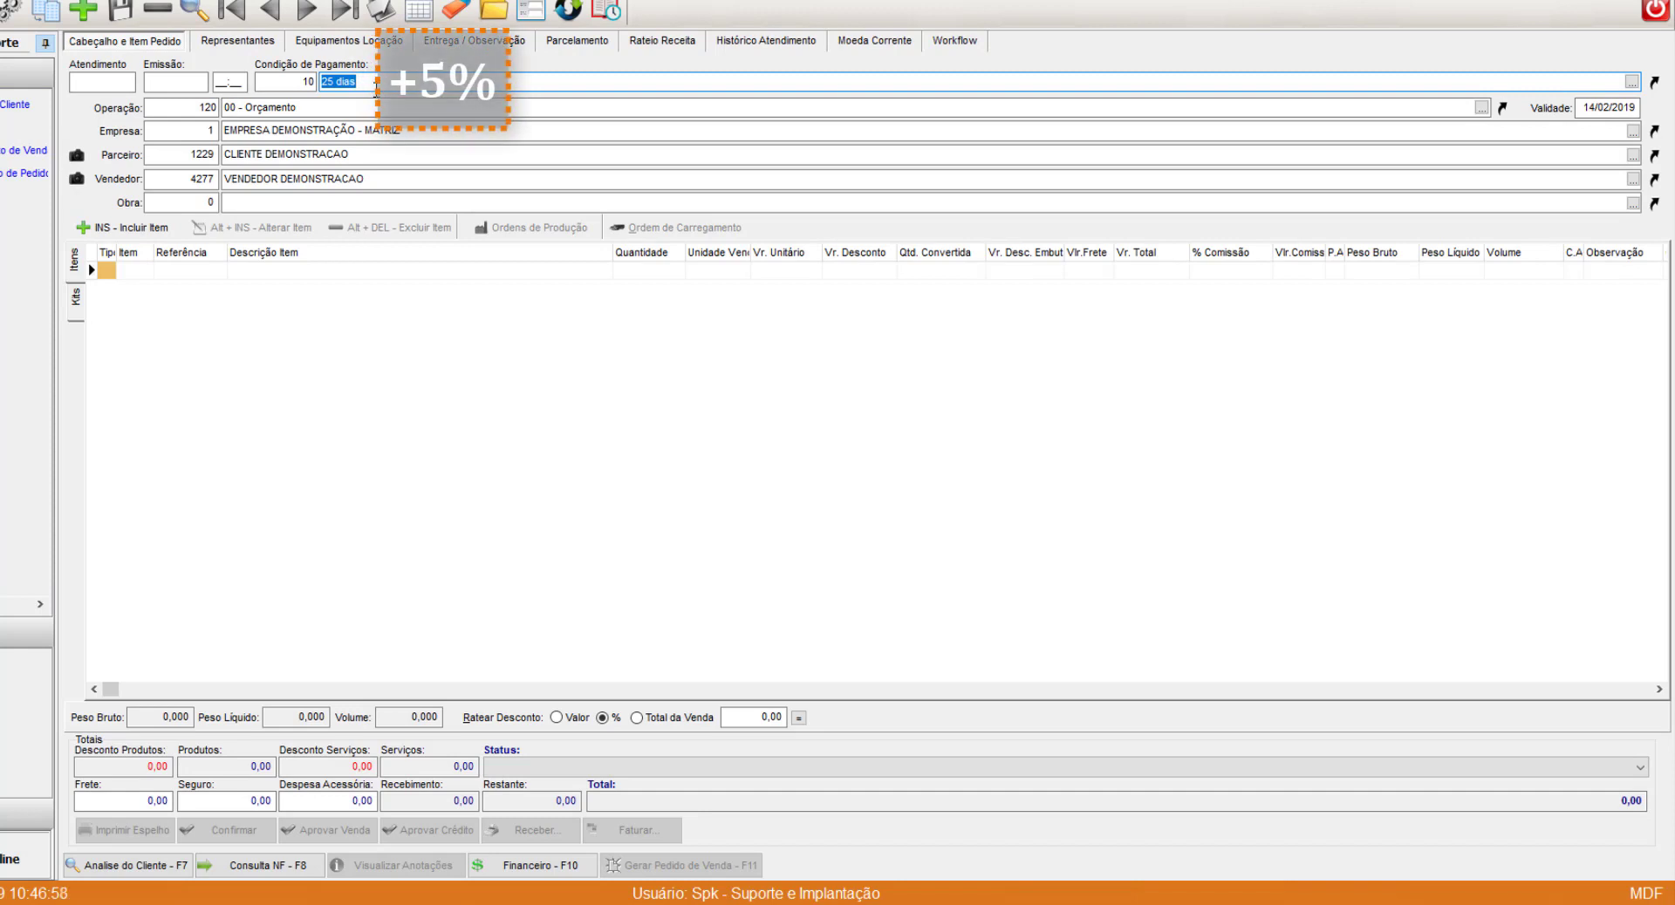
click(374, 154)
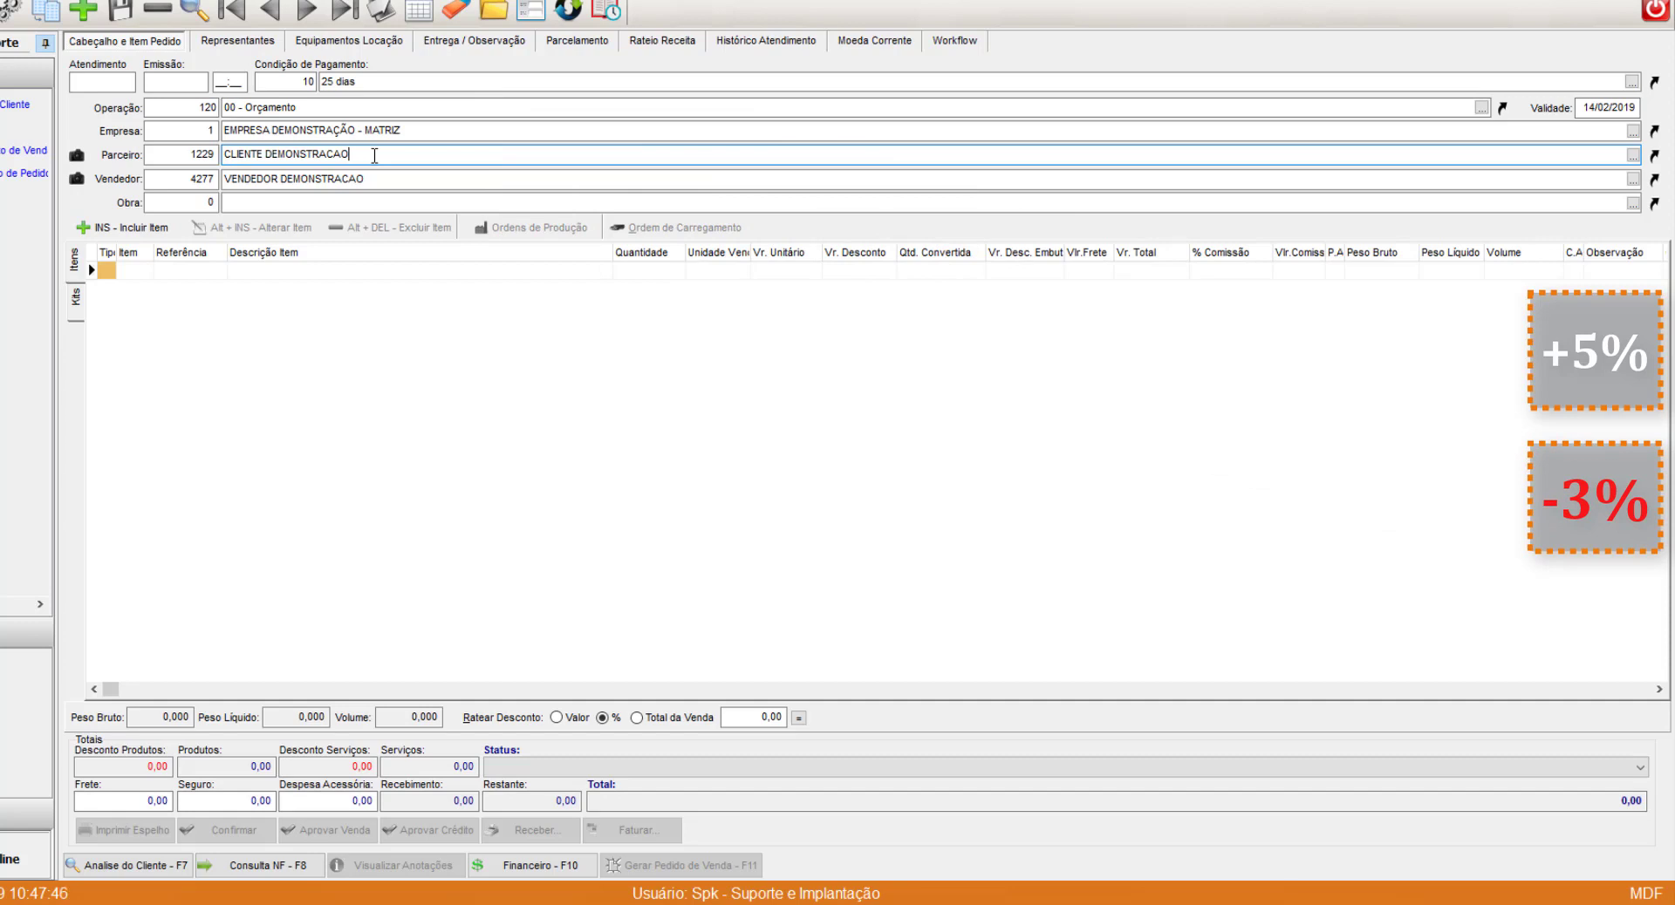
drag(349, 155, 218, 148)
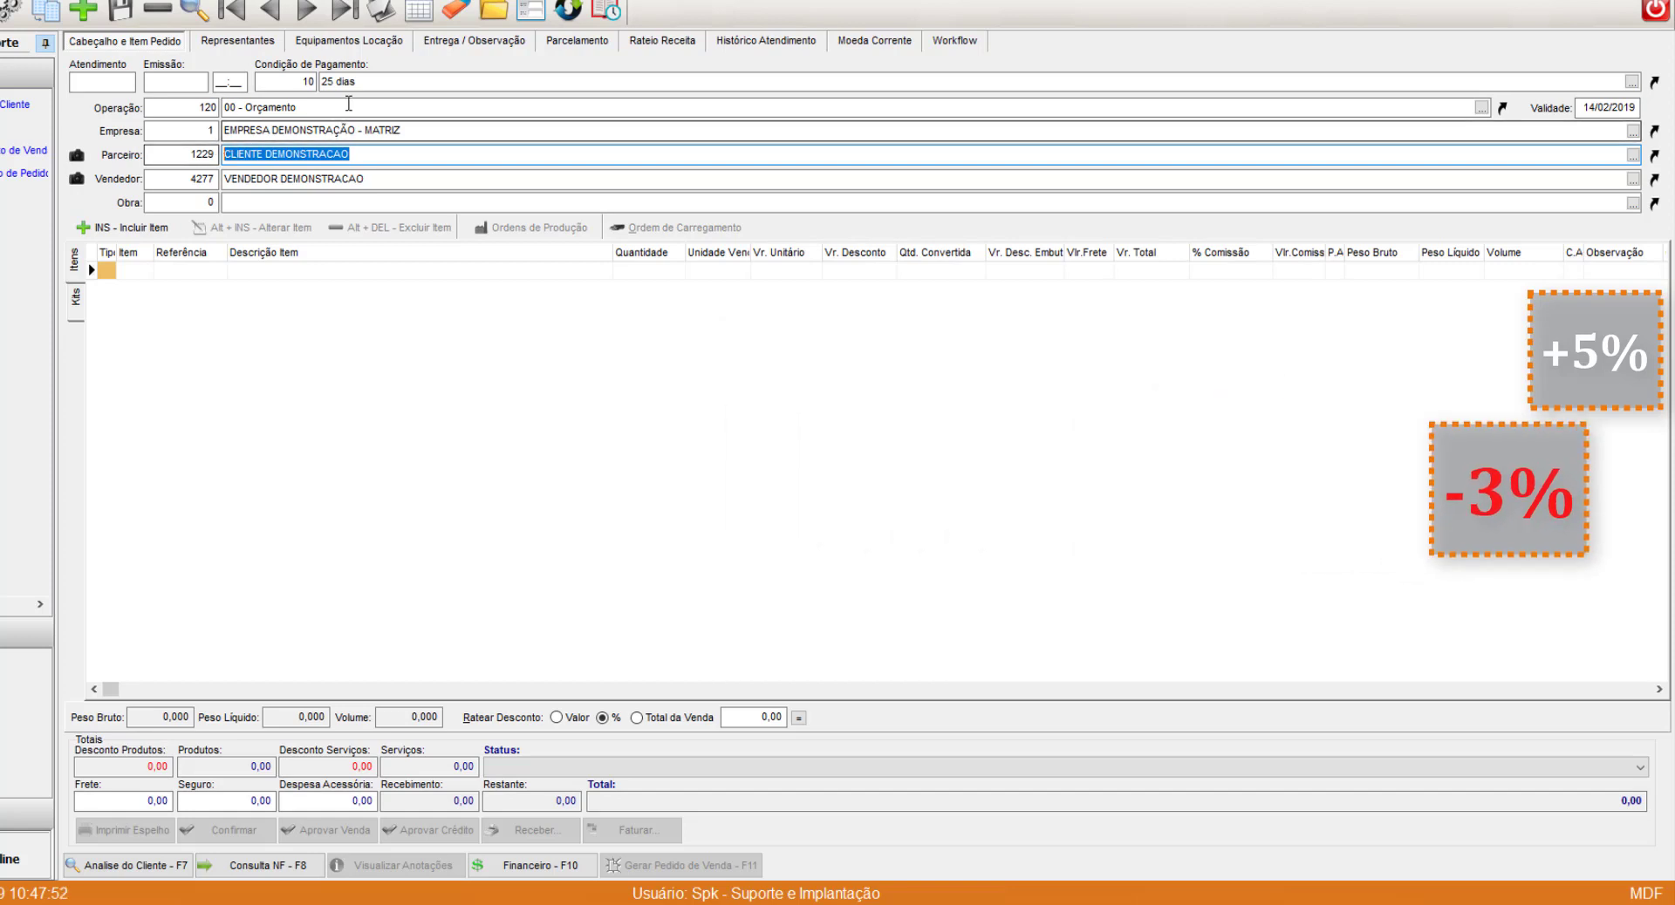
drag(360, 82, 327, 94)
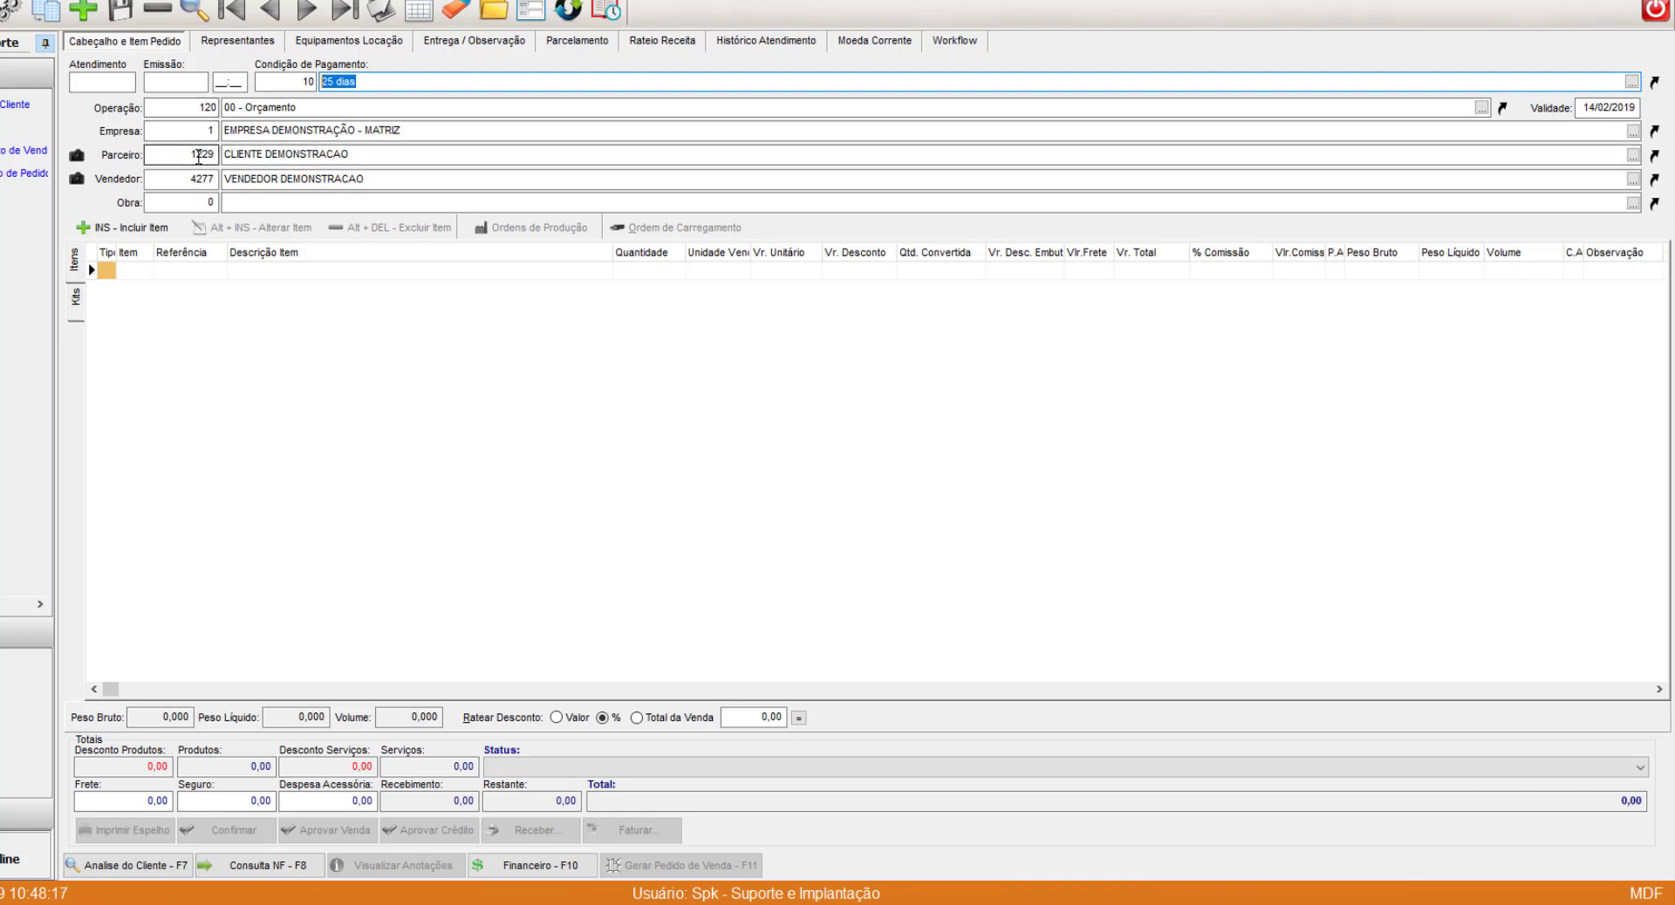
click(191, 180)
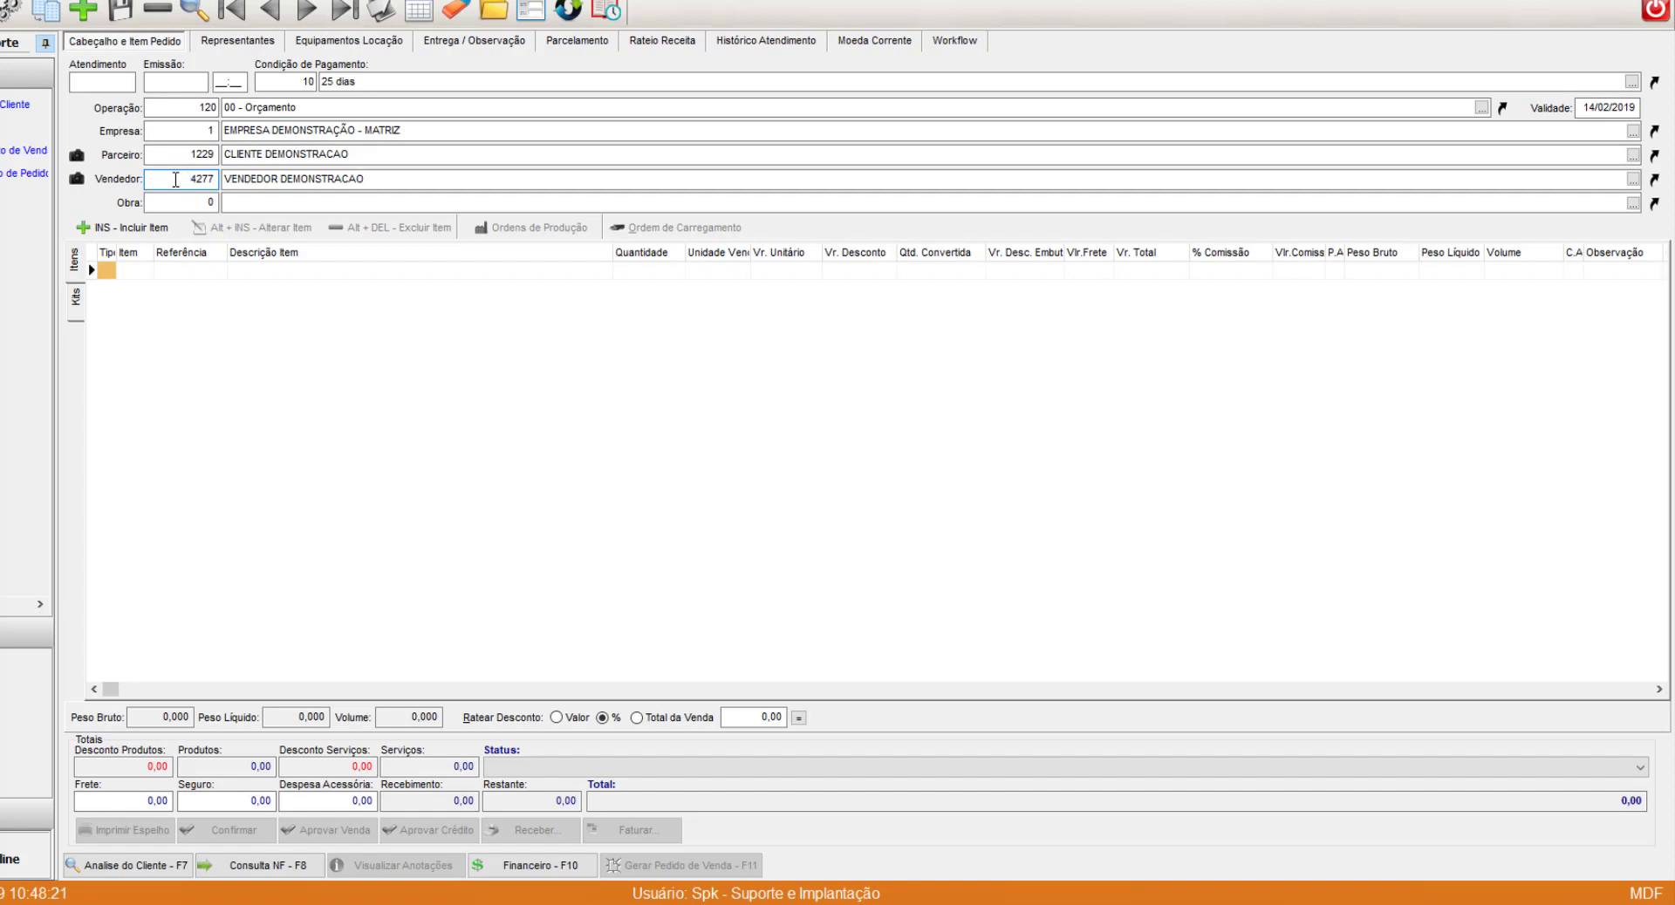
drag(176, 180, 211, 179)
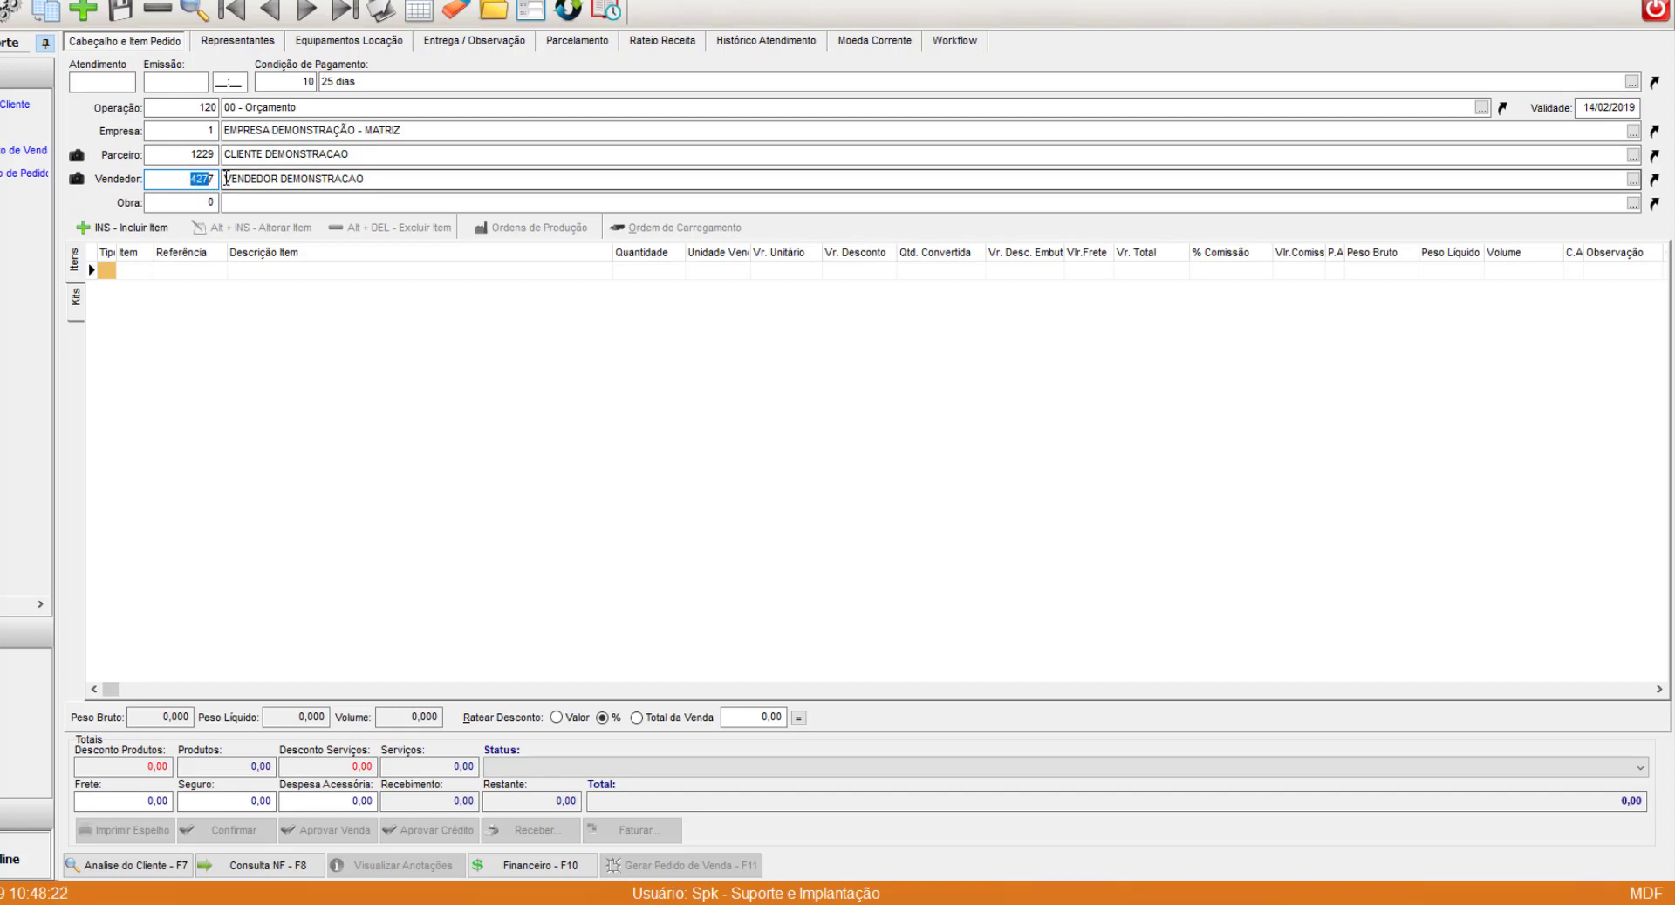
click(225, 179)
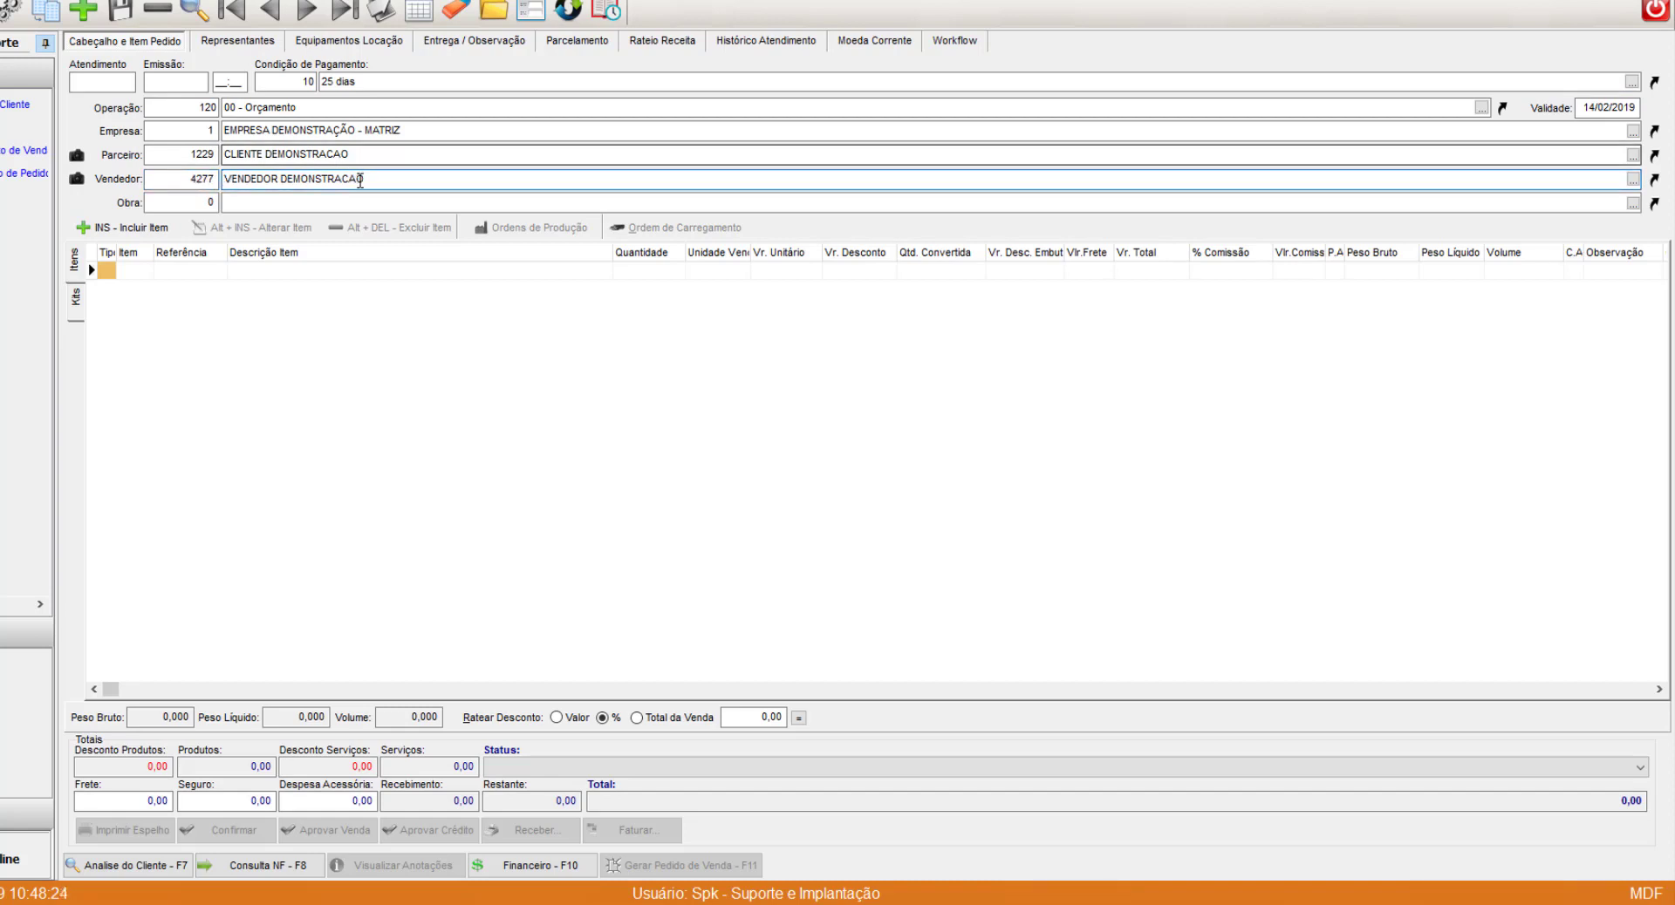
drag(365, 179, 223, 179)
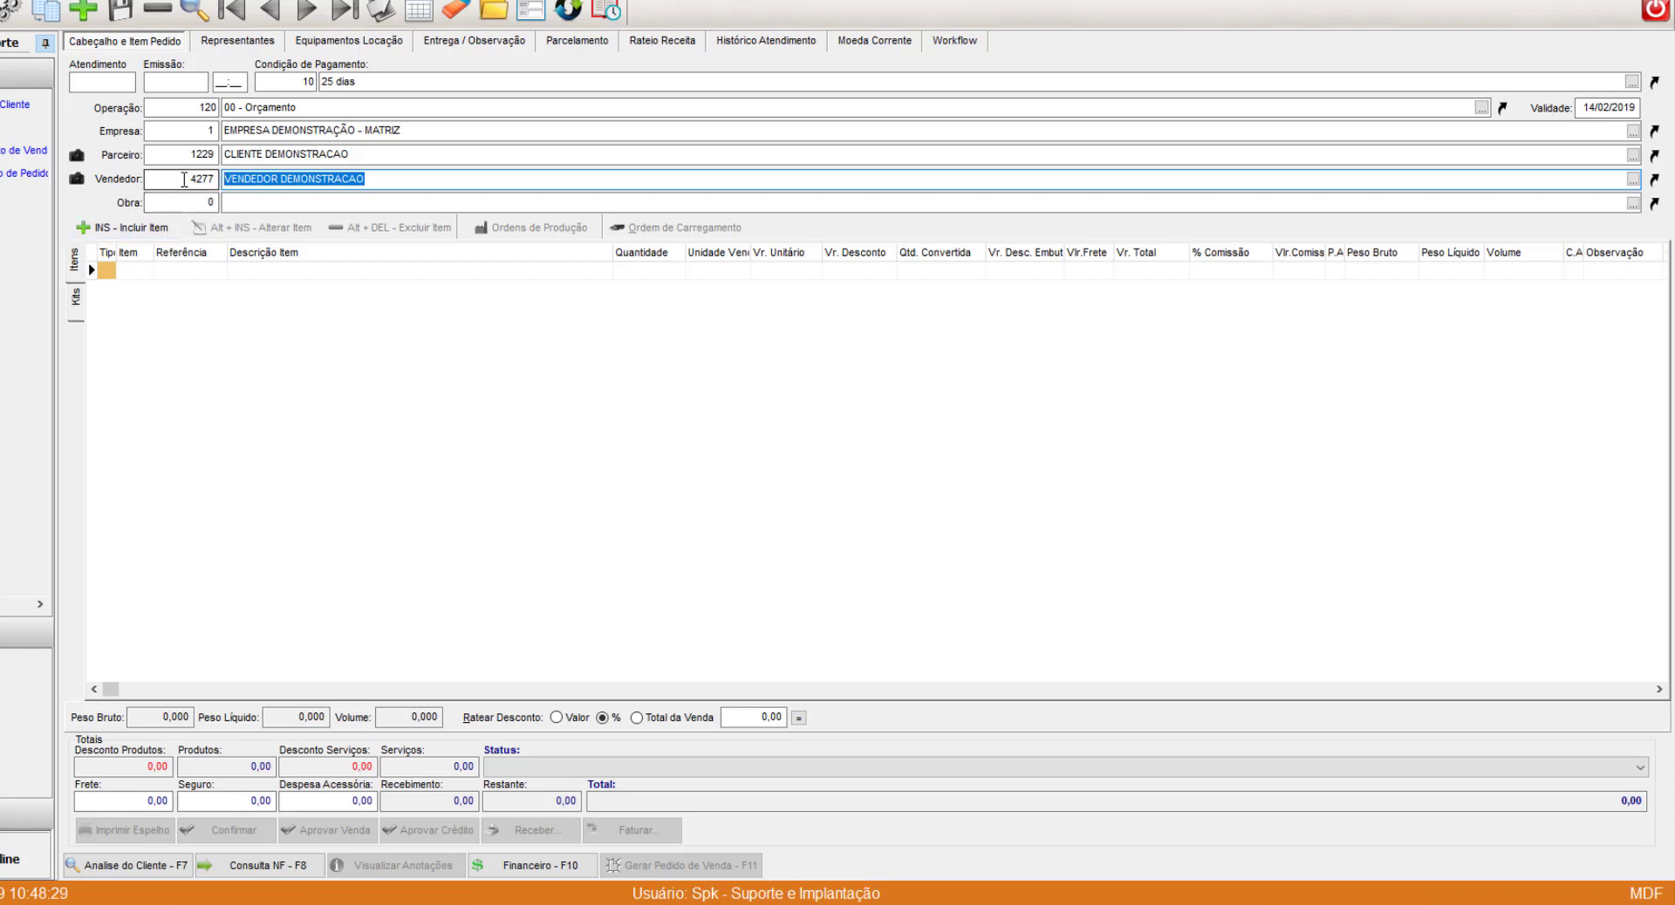
double_click(190, 181)
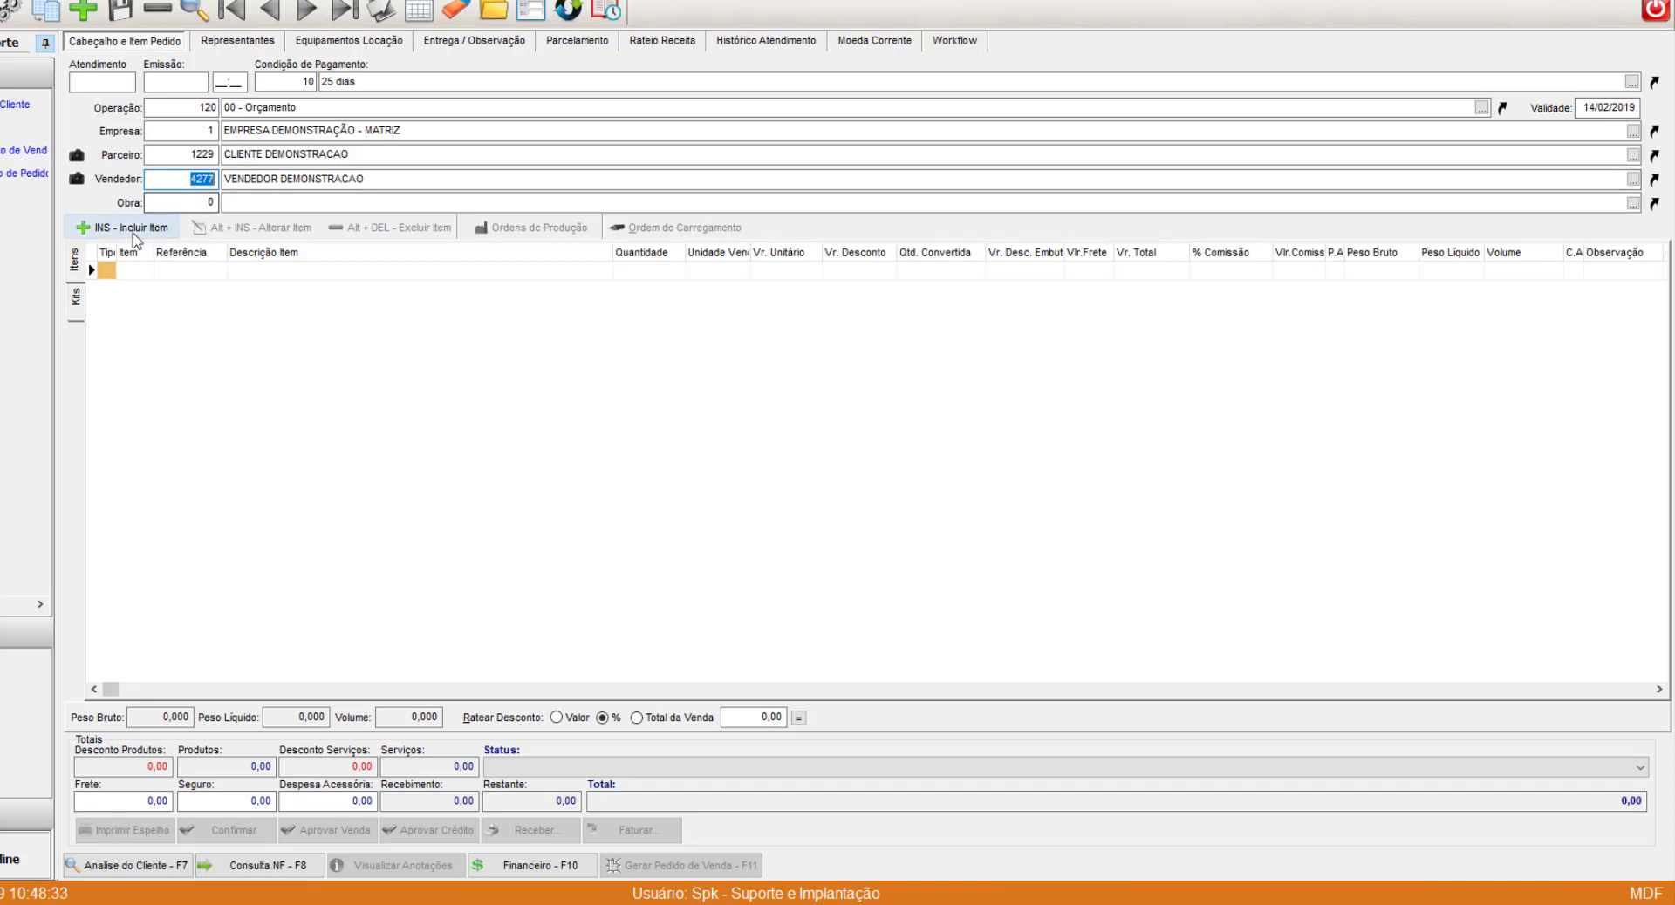
Look up the customer's registered works and set the sale's Obra to OBRA N 1.
click(211, 203)
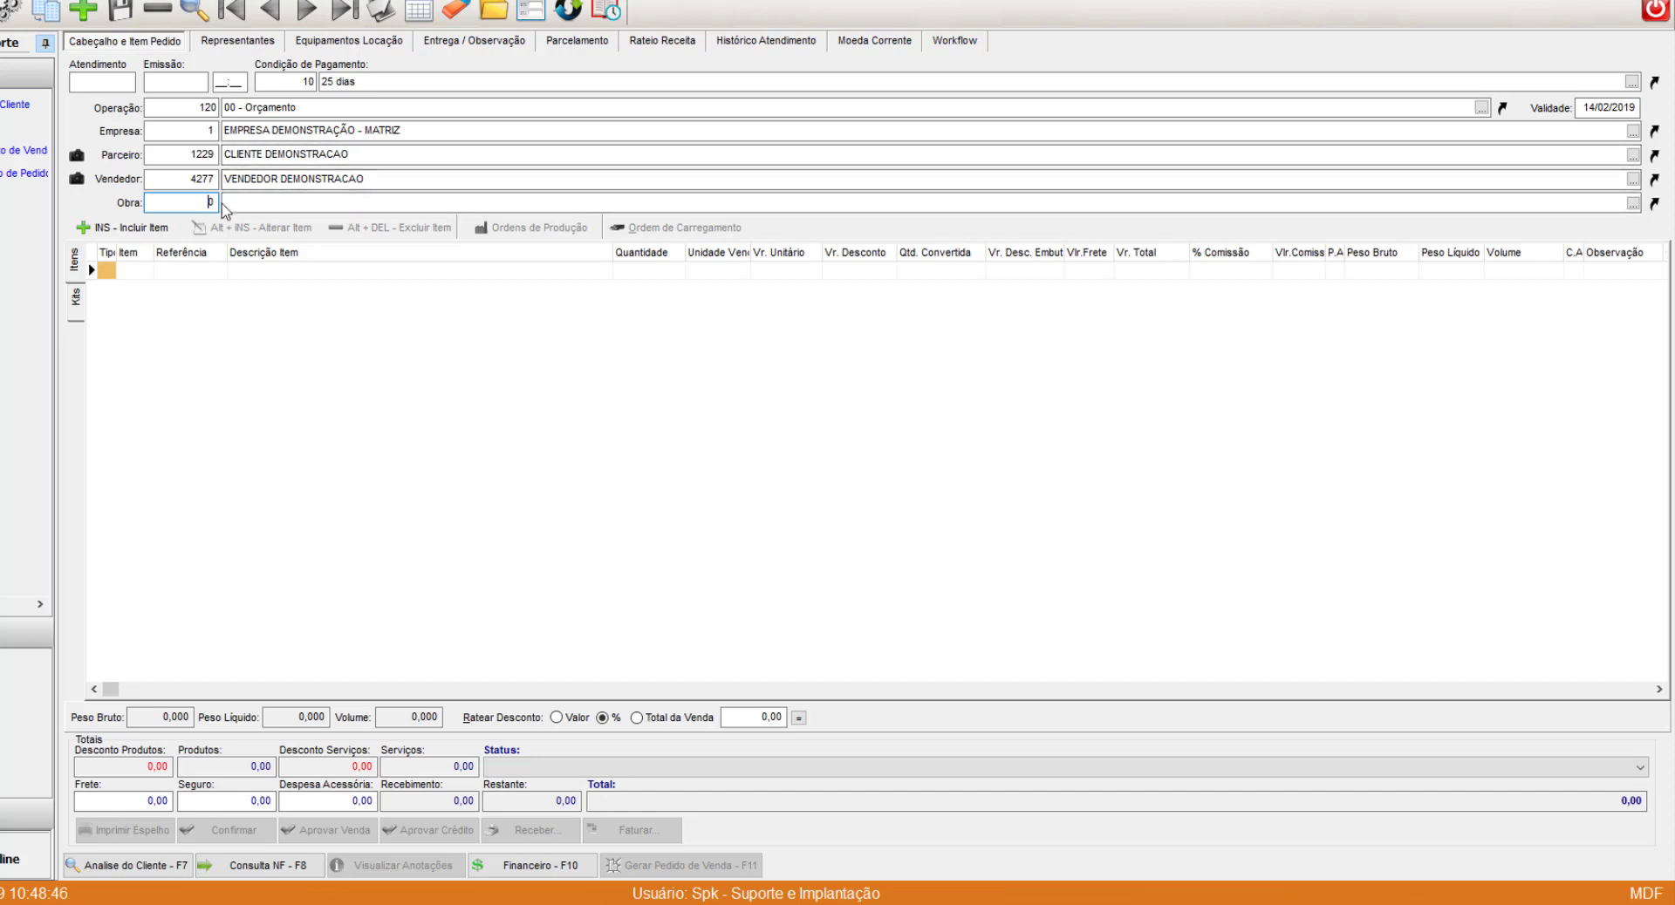
key(F2)
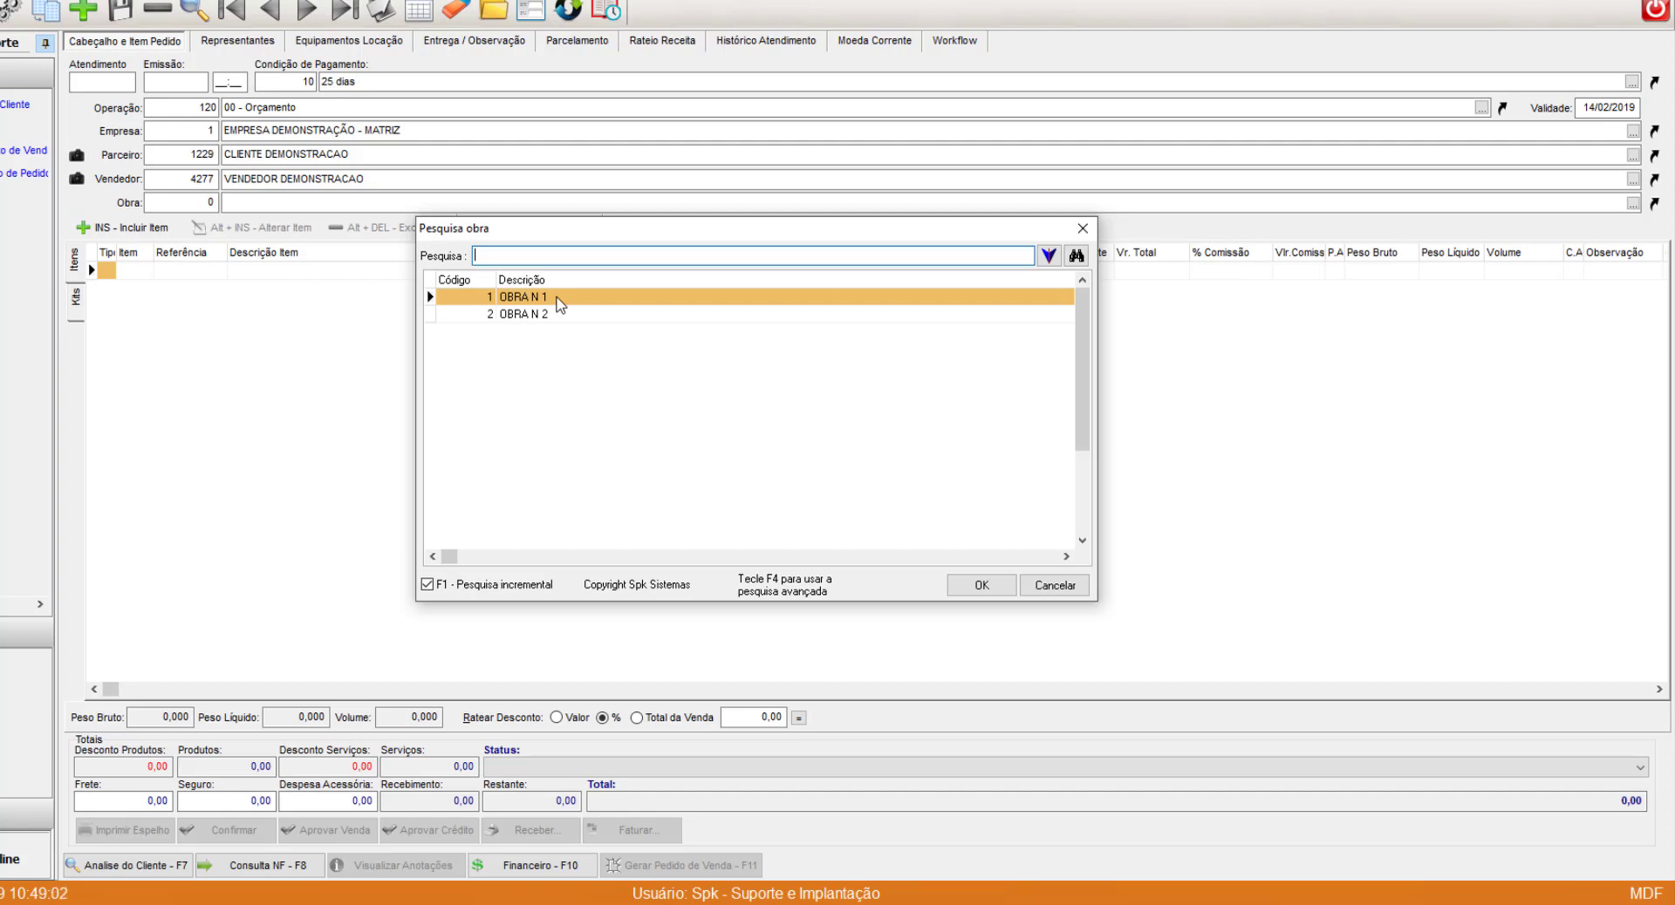
double_click(559, 301)
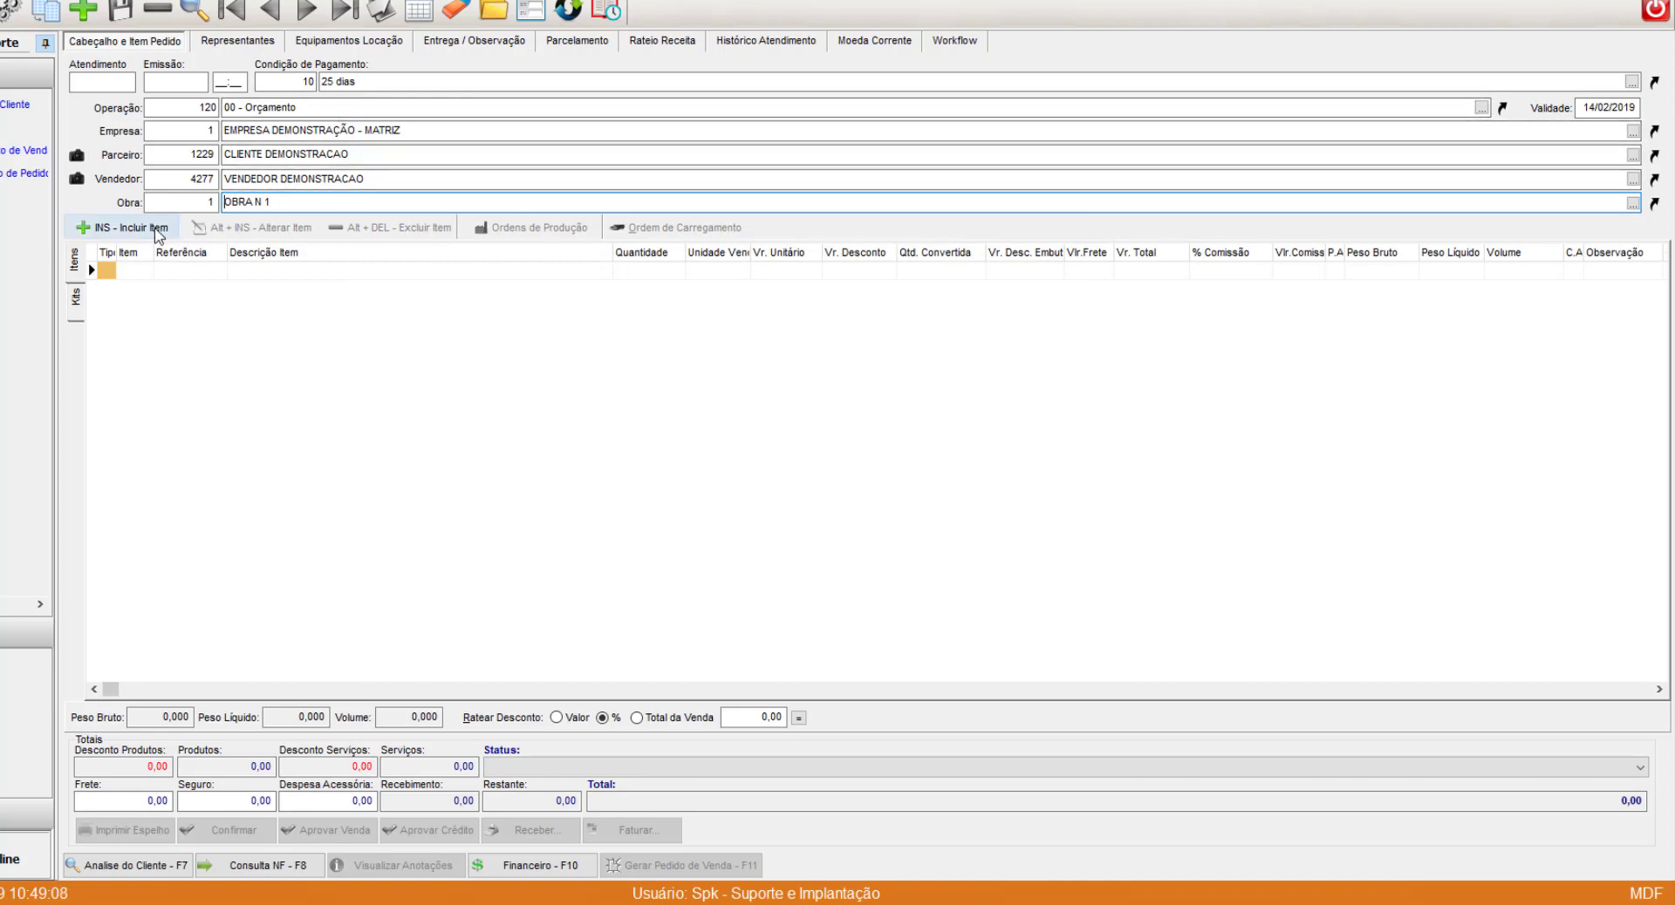
Start including an item in the sale and search the items by description for PISO.
click(157, 234)
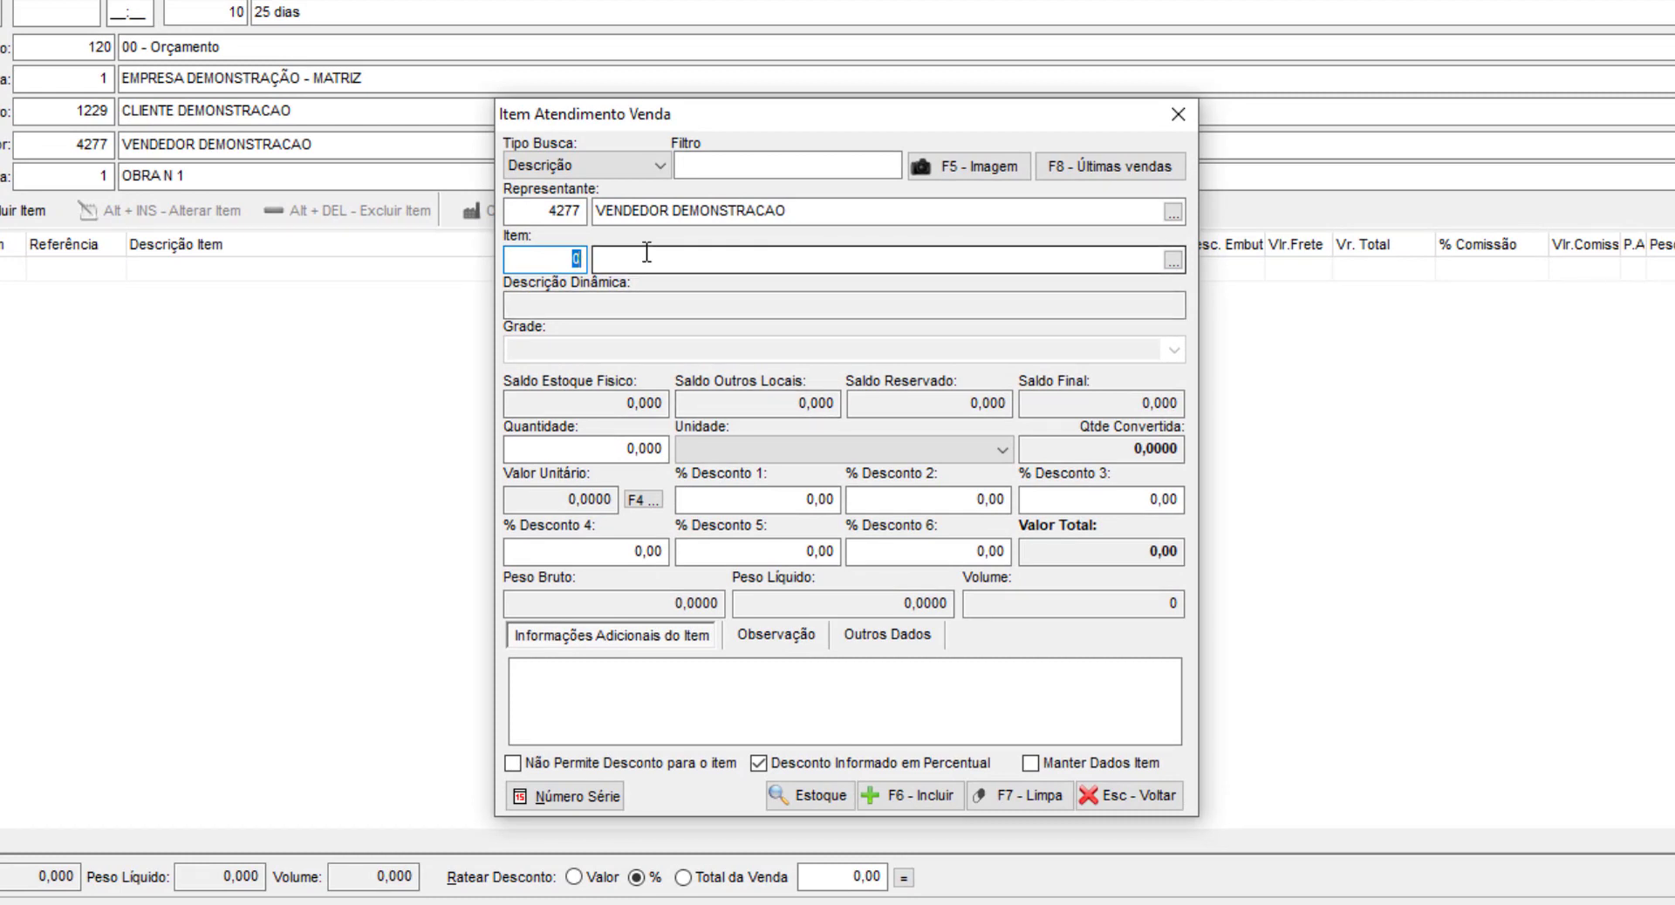
click(646, 253)
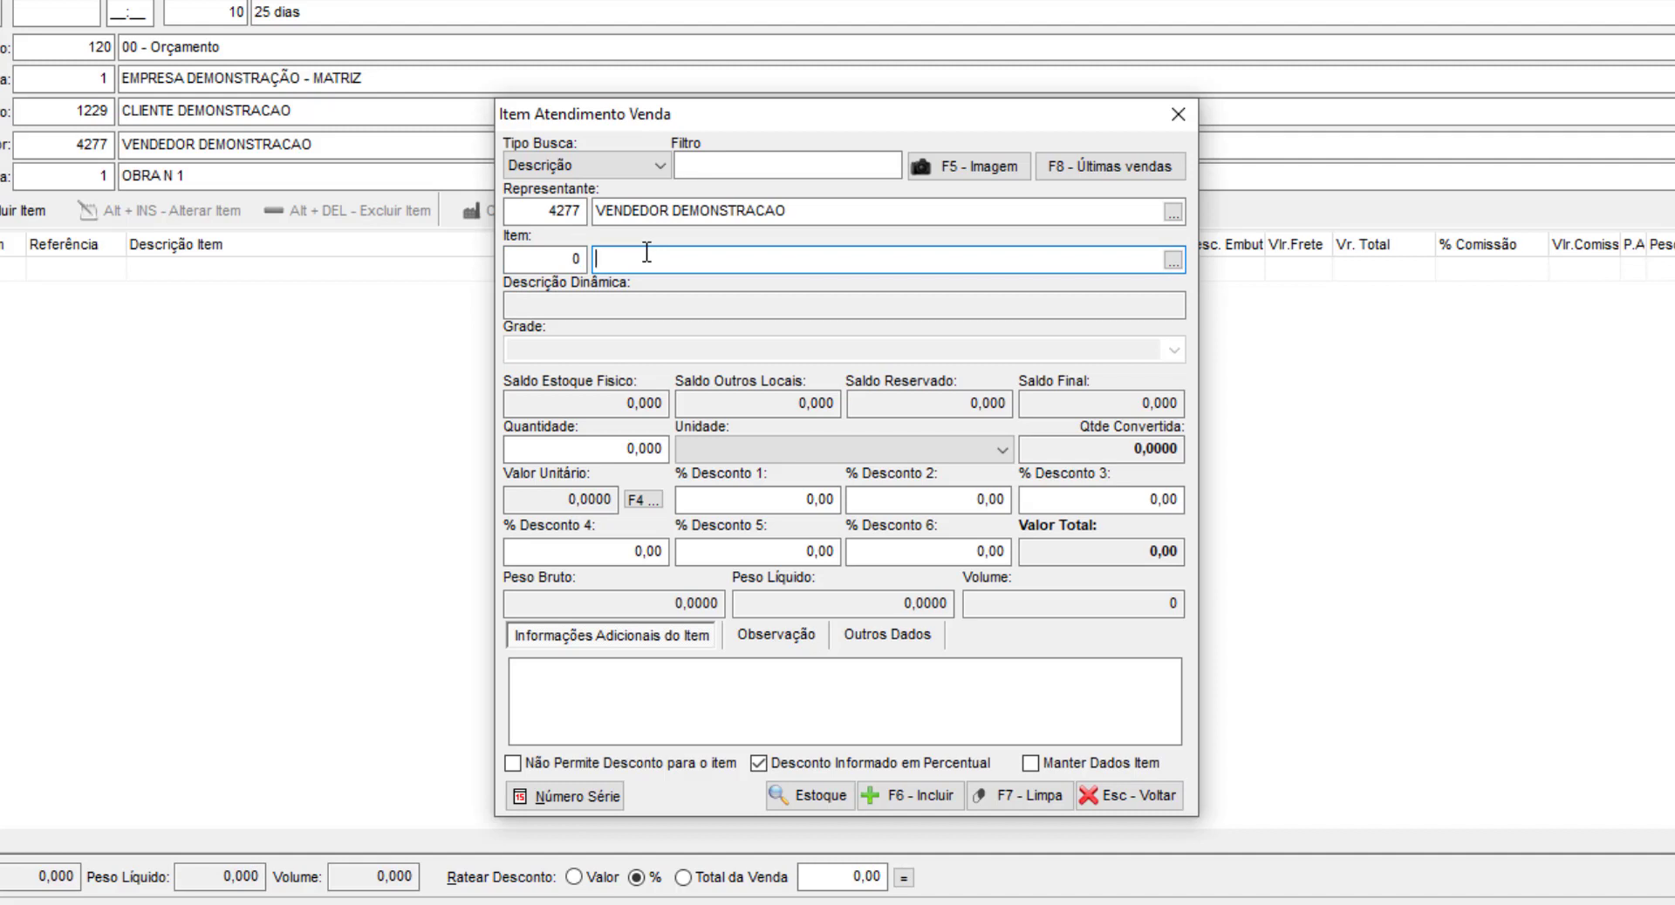
key(Return)
text(PISO)
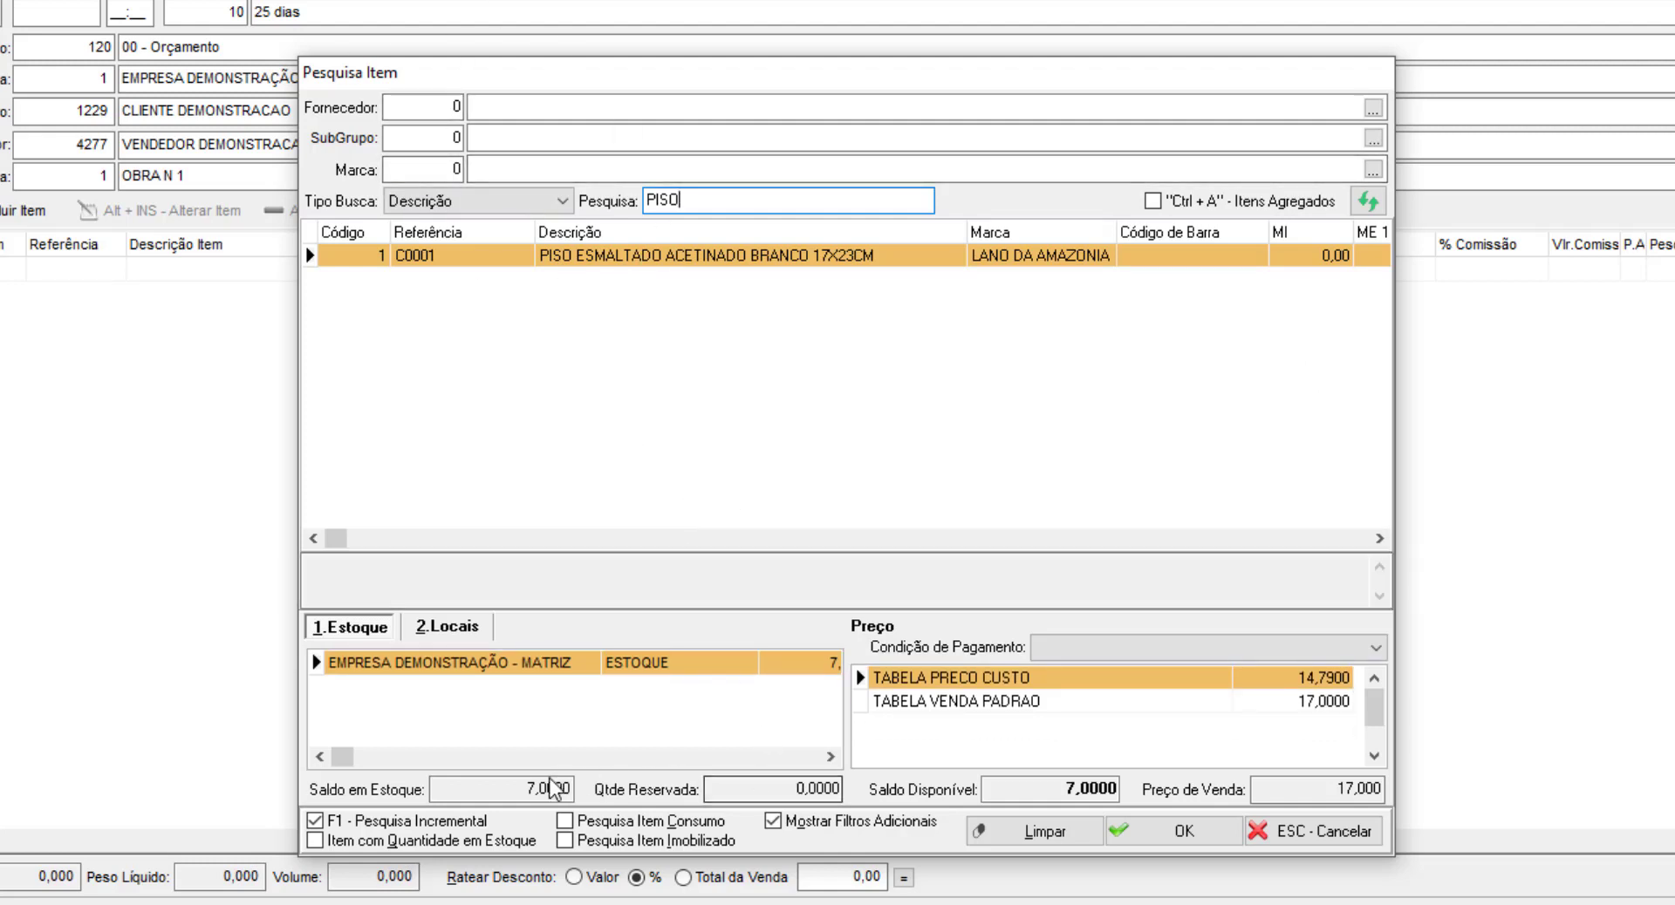
Check the found item's stock balance, price tables and payment condition options, and choose PISO ESMALTADO ACETINADO BRANCO 17X23CM as the sale item.
drag(551, 789, 767, 763)
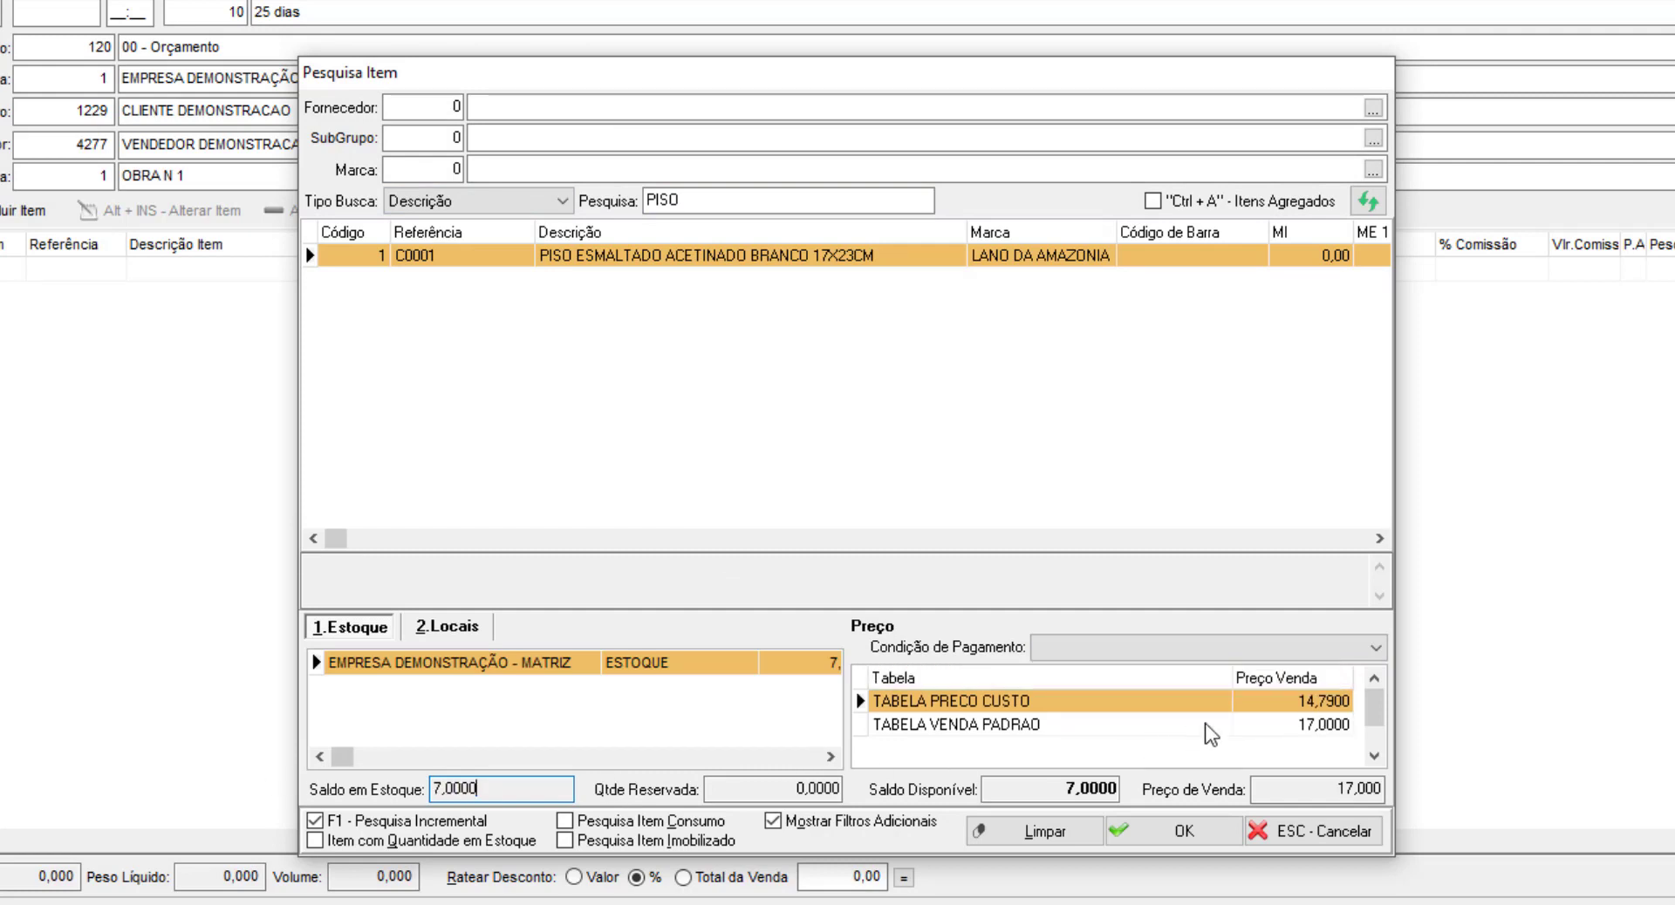
click(1278, 697)
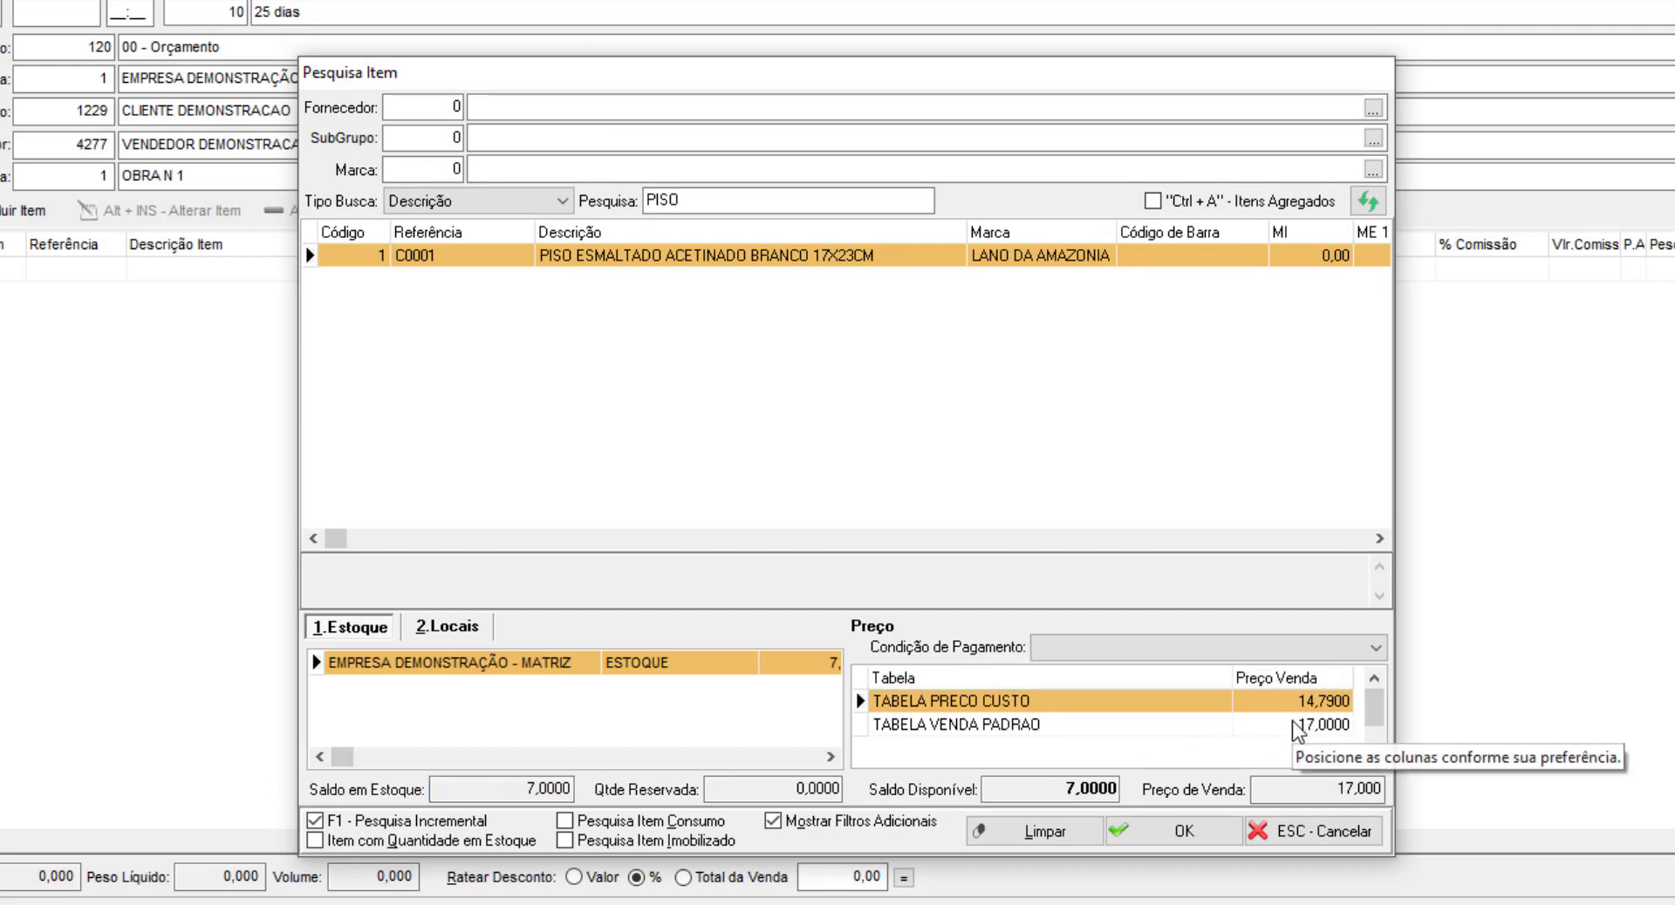
click(1114, 651)
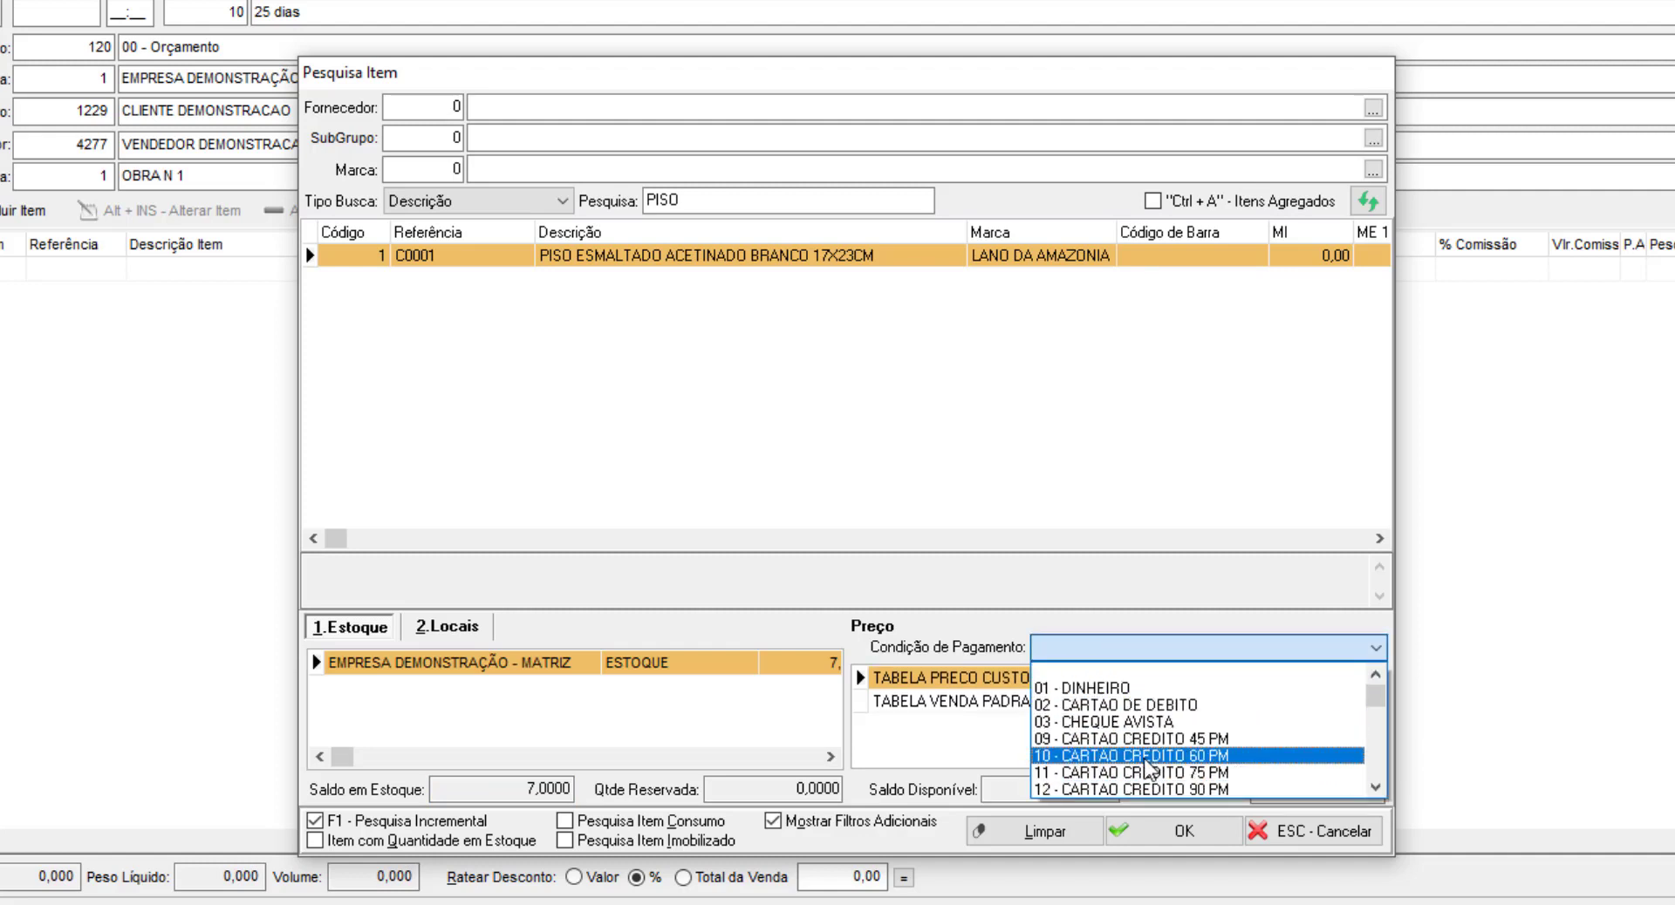
click(958, 626)
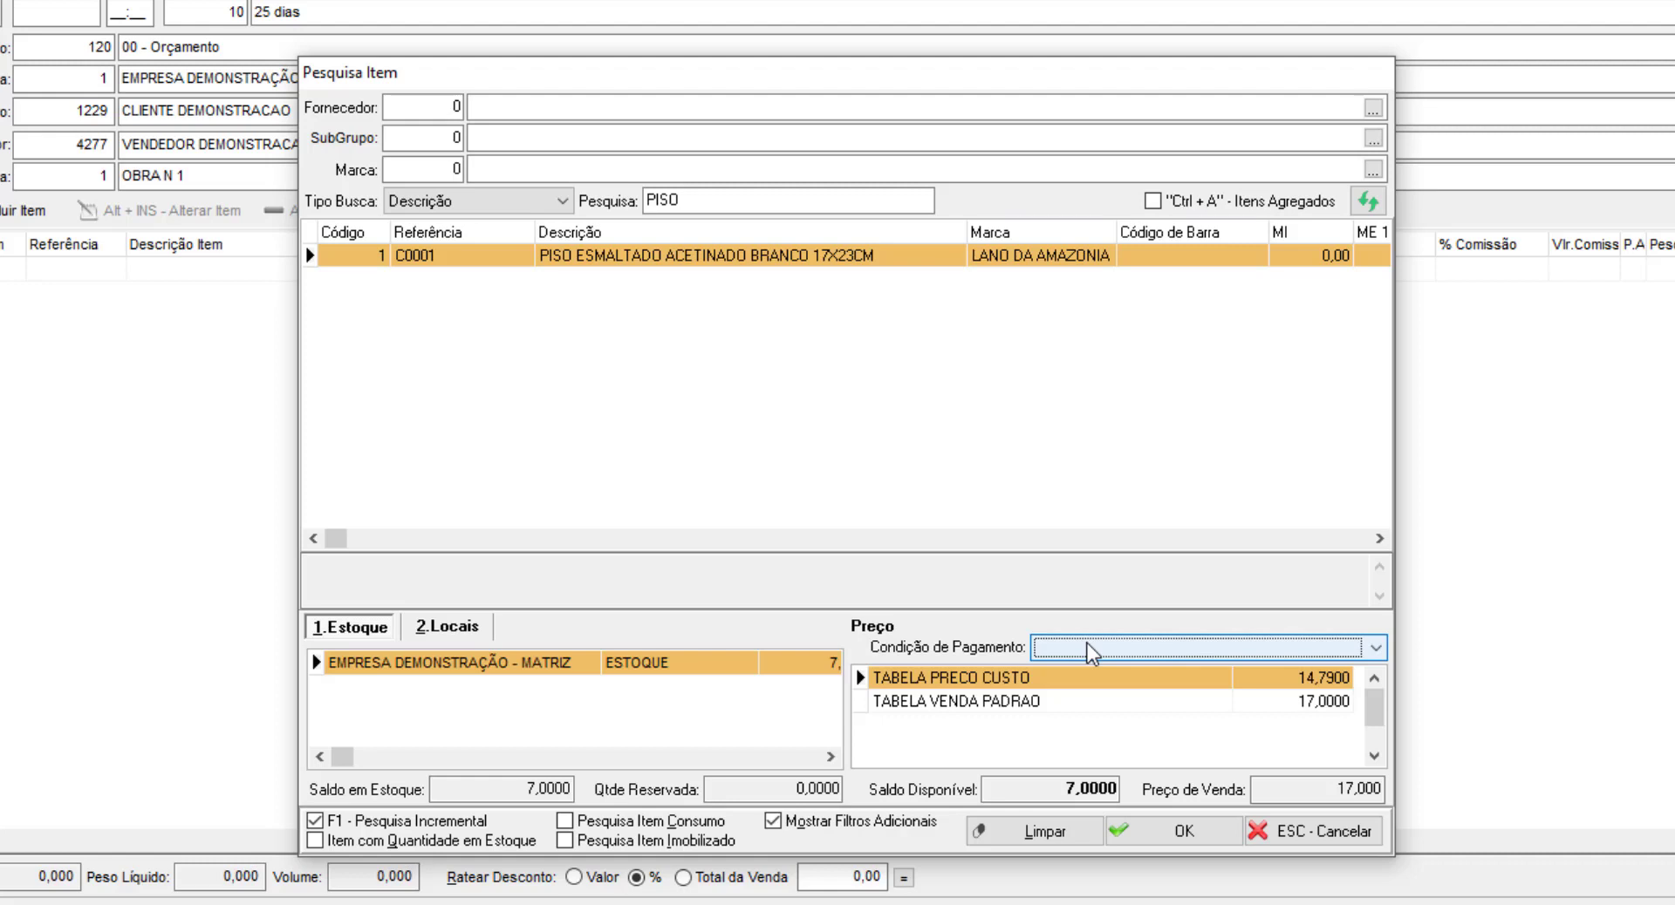
double_click(772, 255)
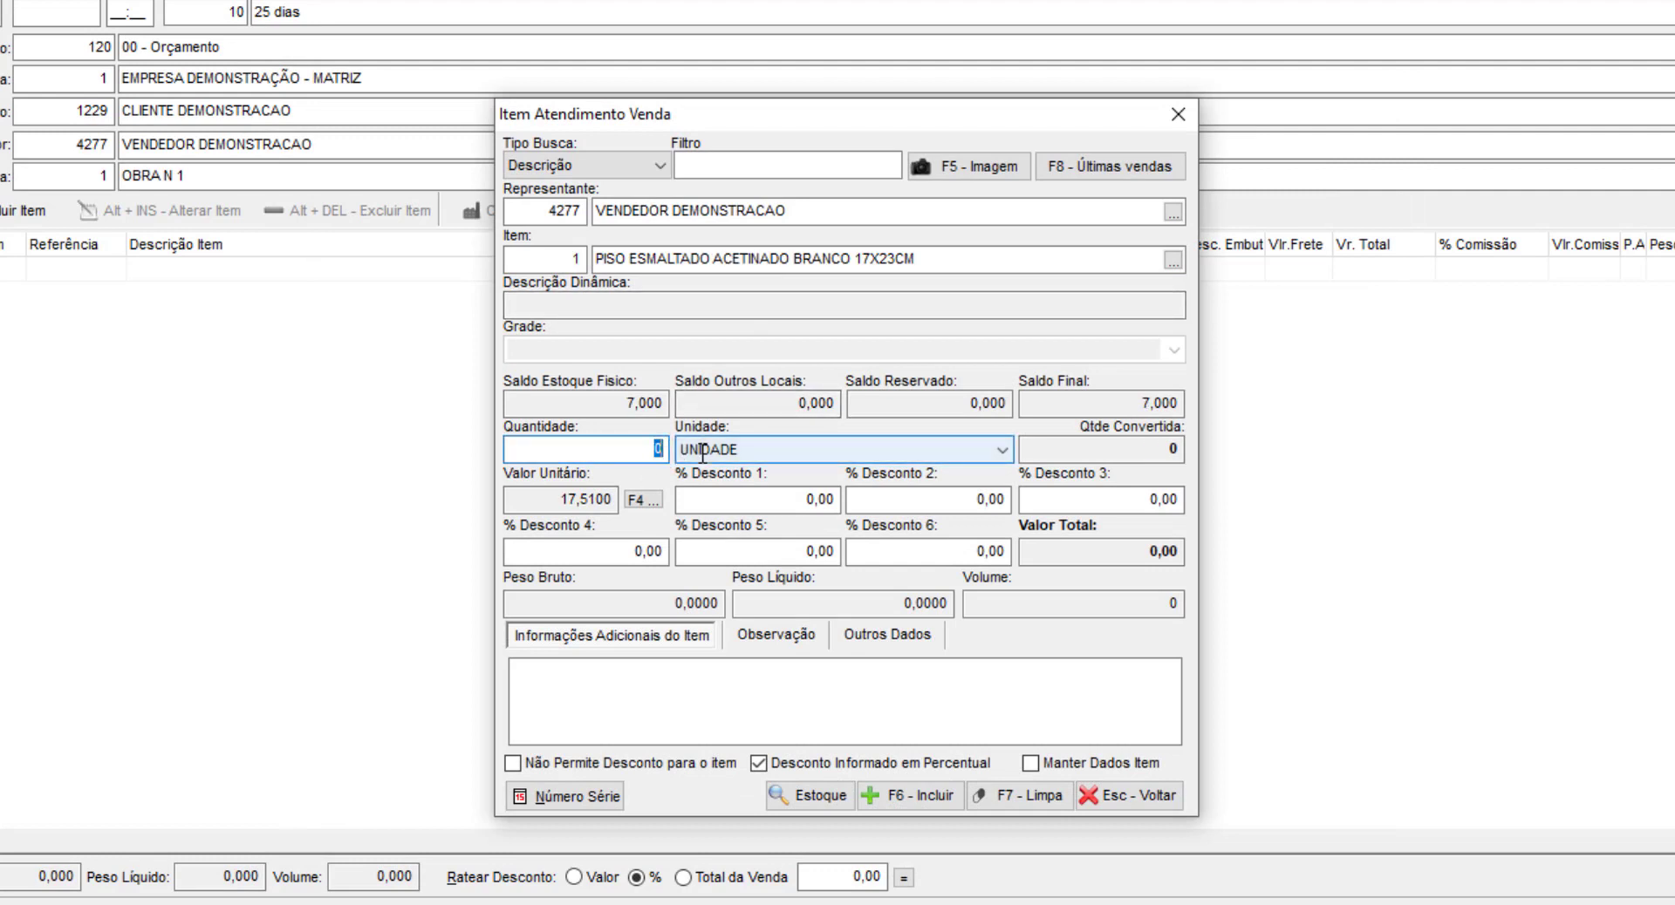
Set the quantity of PISO ESMALTADO ACETINADO BRANCO 17X23CM to 30 and include it in the sale.
text(30)
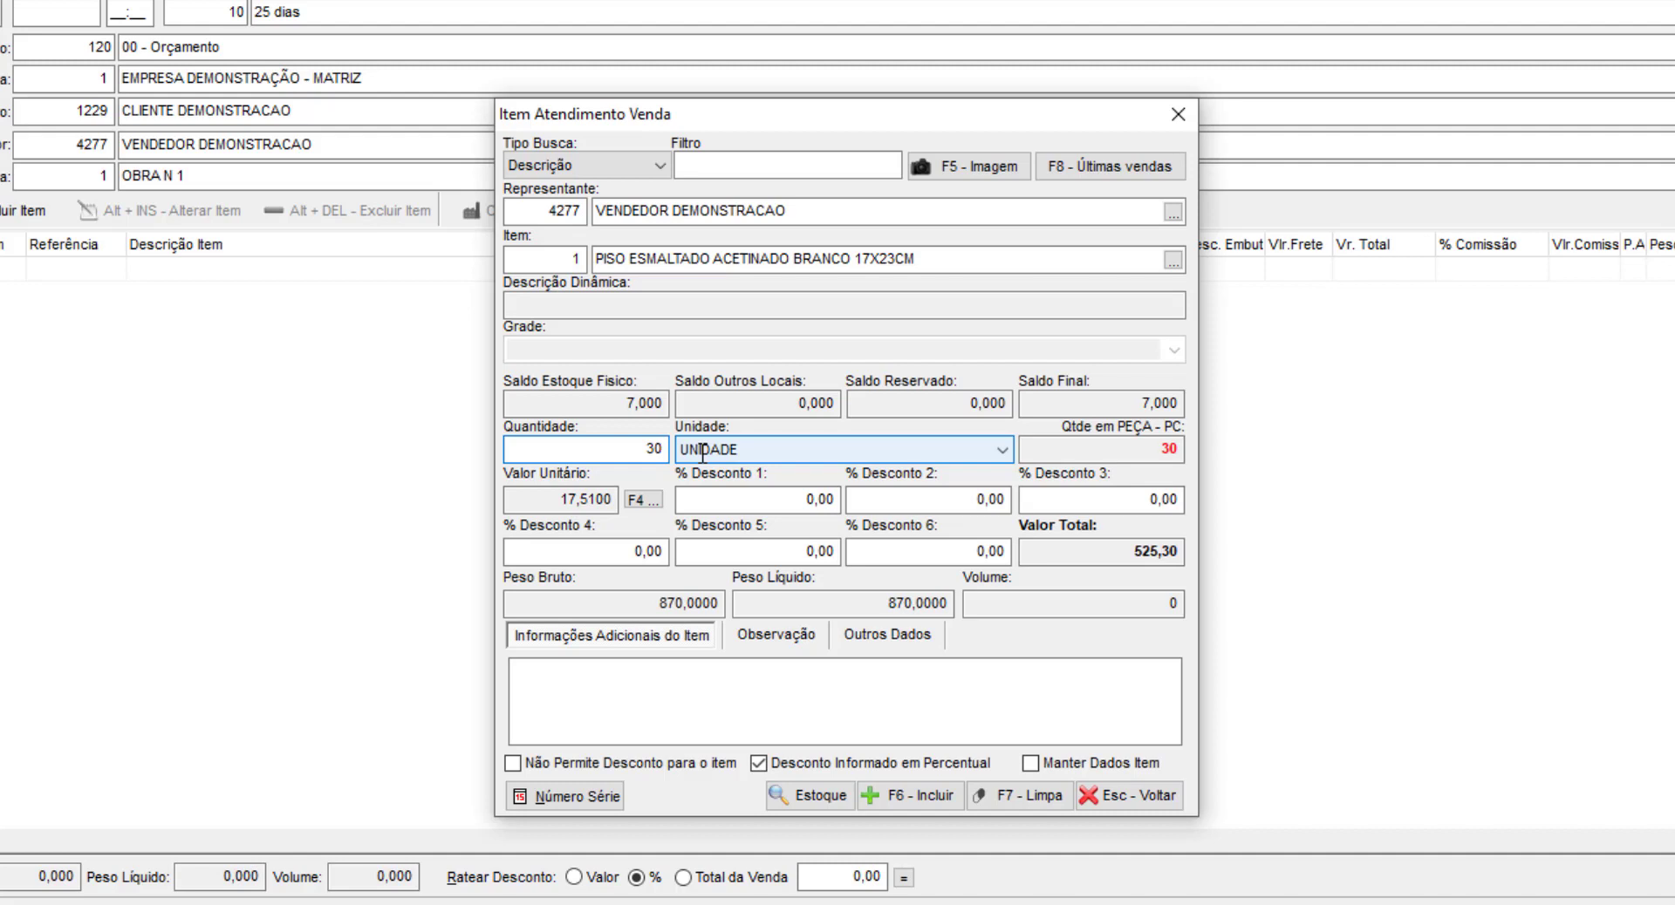
click(917, 800)
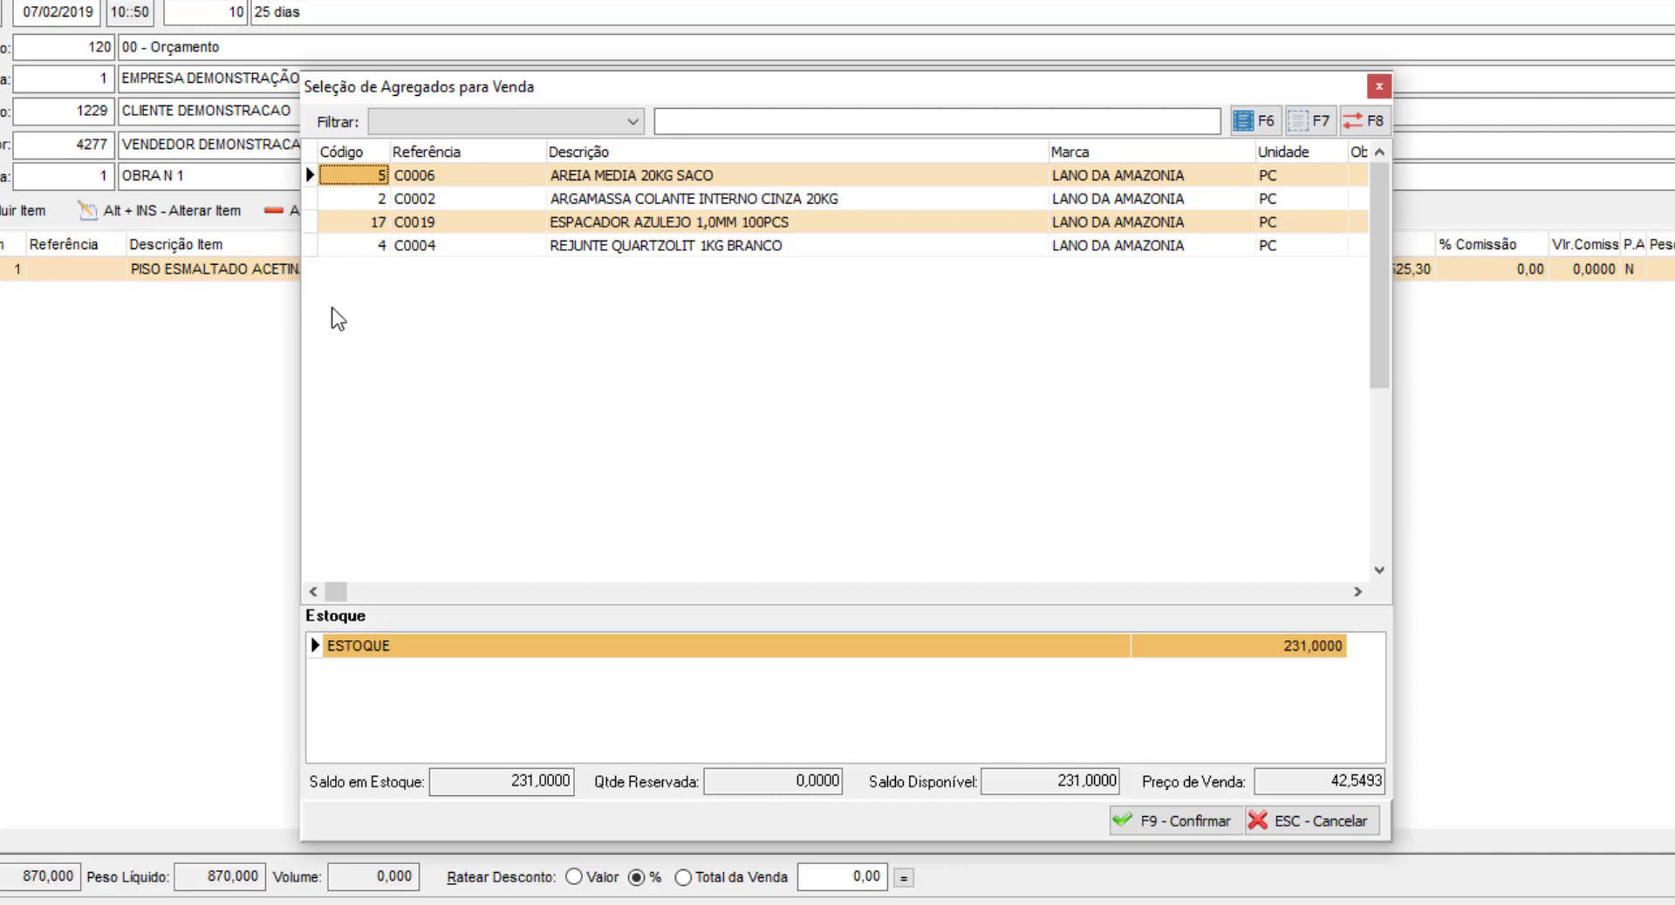
Check the suggested aggregate products' stock and add ARGAMASSA COLANTE INTERNO CINZA 20KG, ESPACADOR AZULEJO 1,0MM 100PCS and REJUNTE QUARTZOLIT 1KG BRANCO to the sale.
click(701, 199)
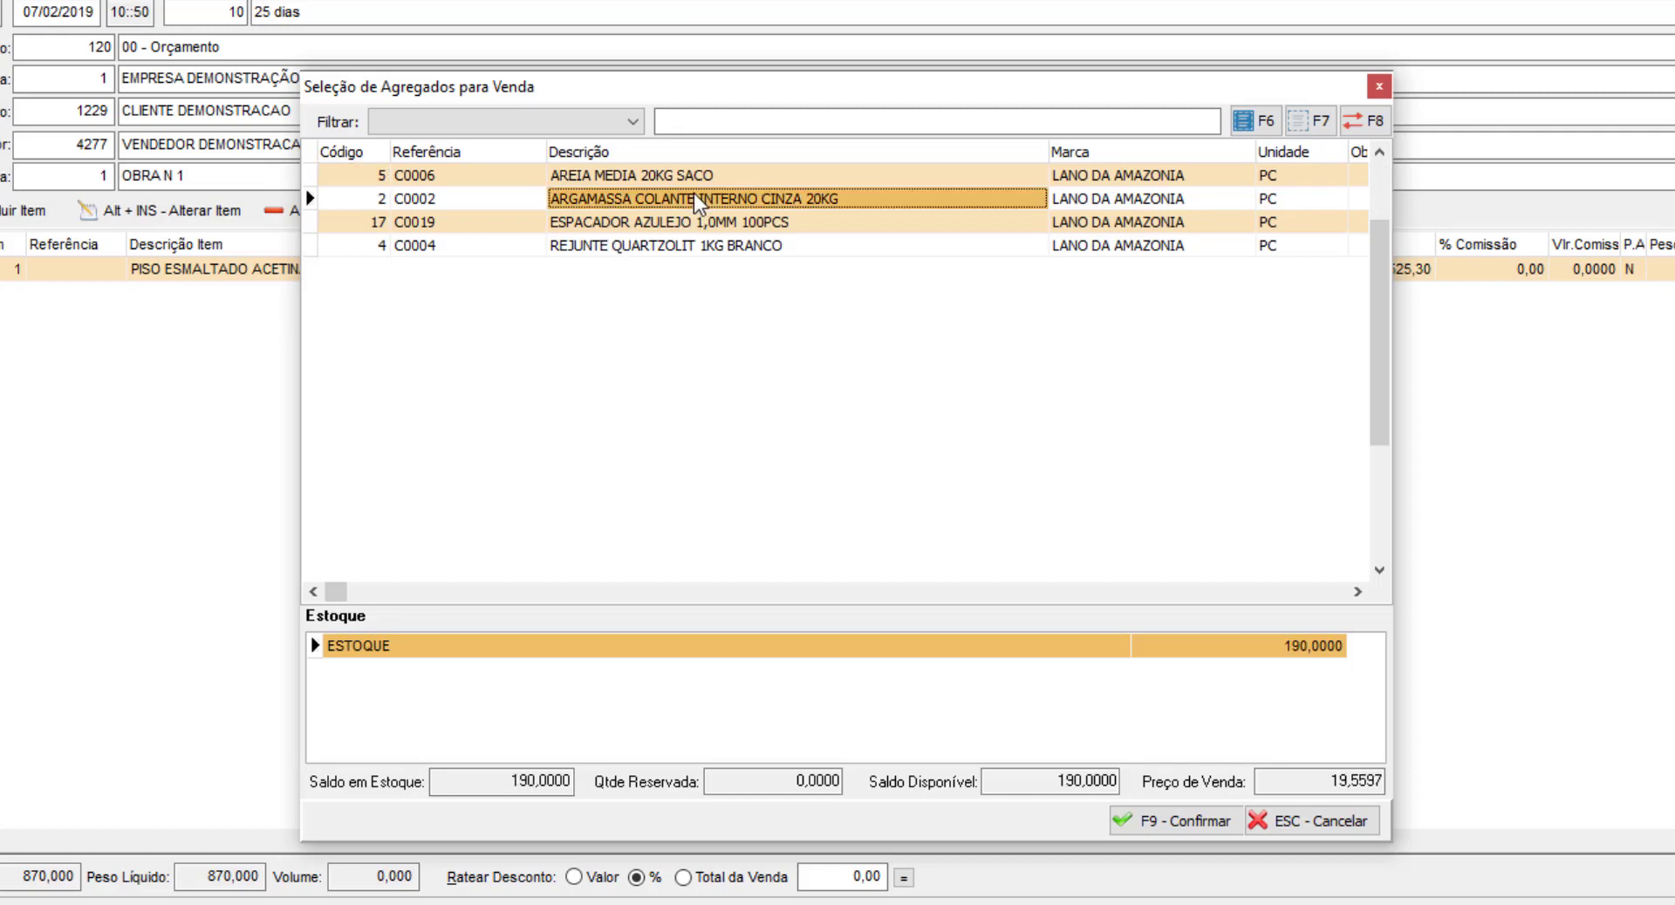
click(683, 223)
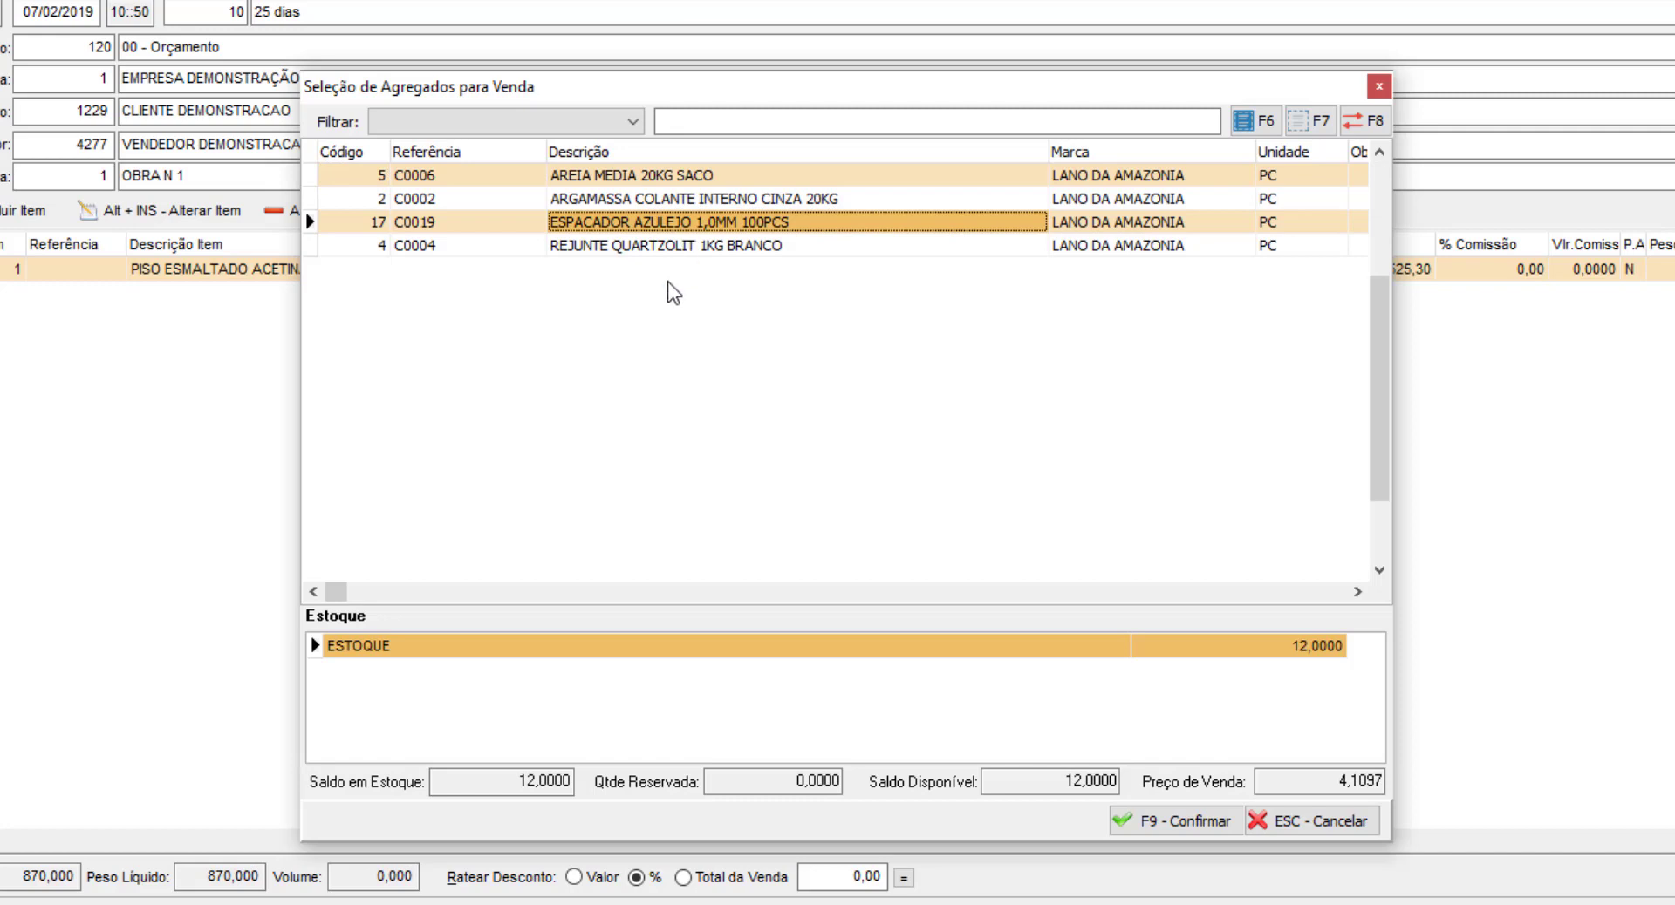
click(645, 251)
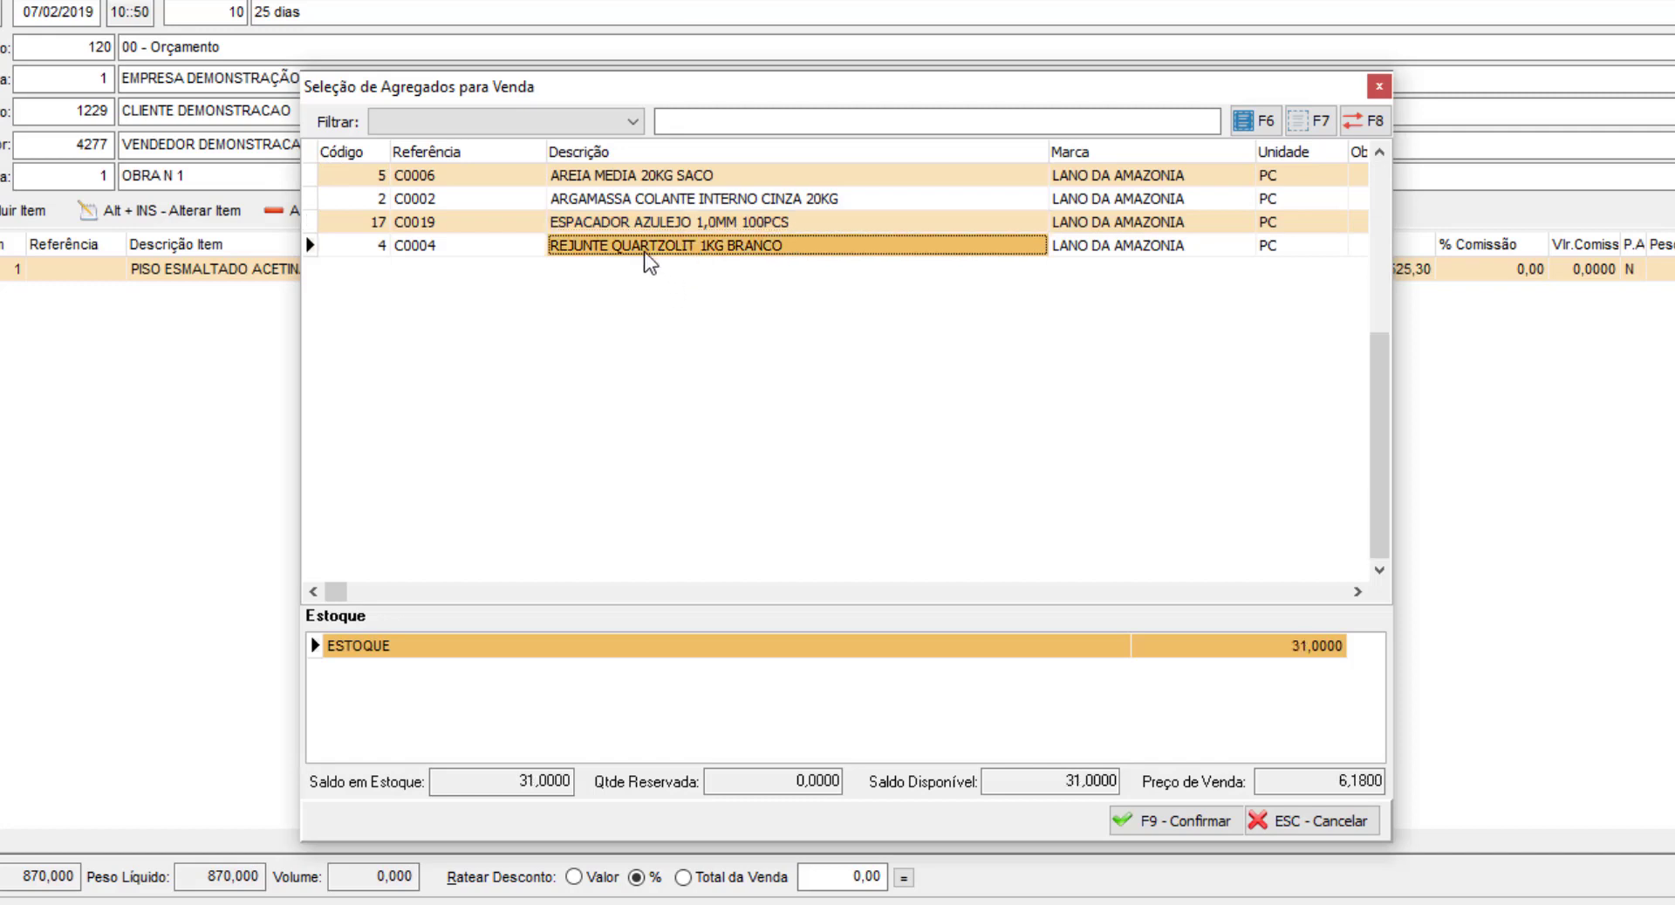
click(608, 177)
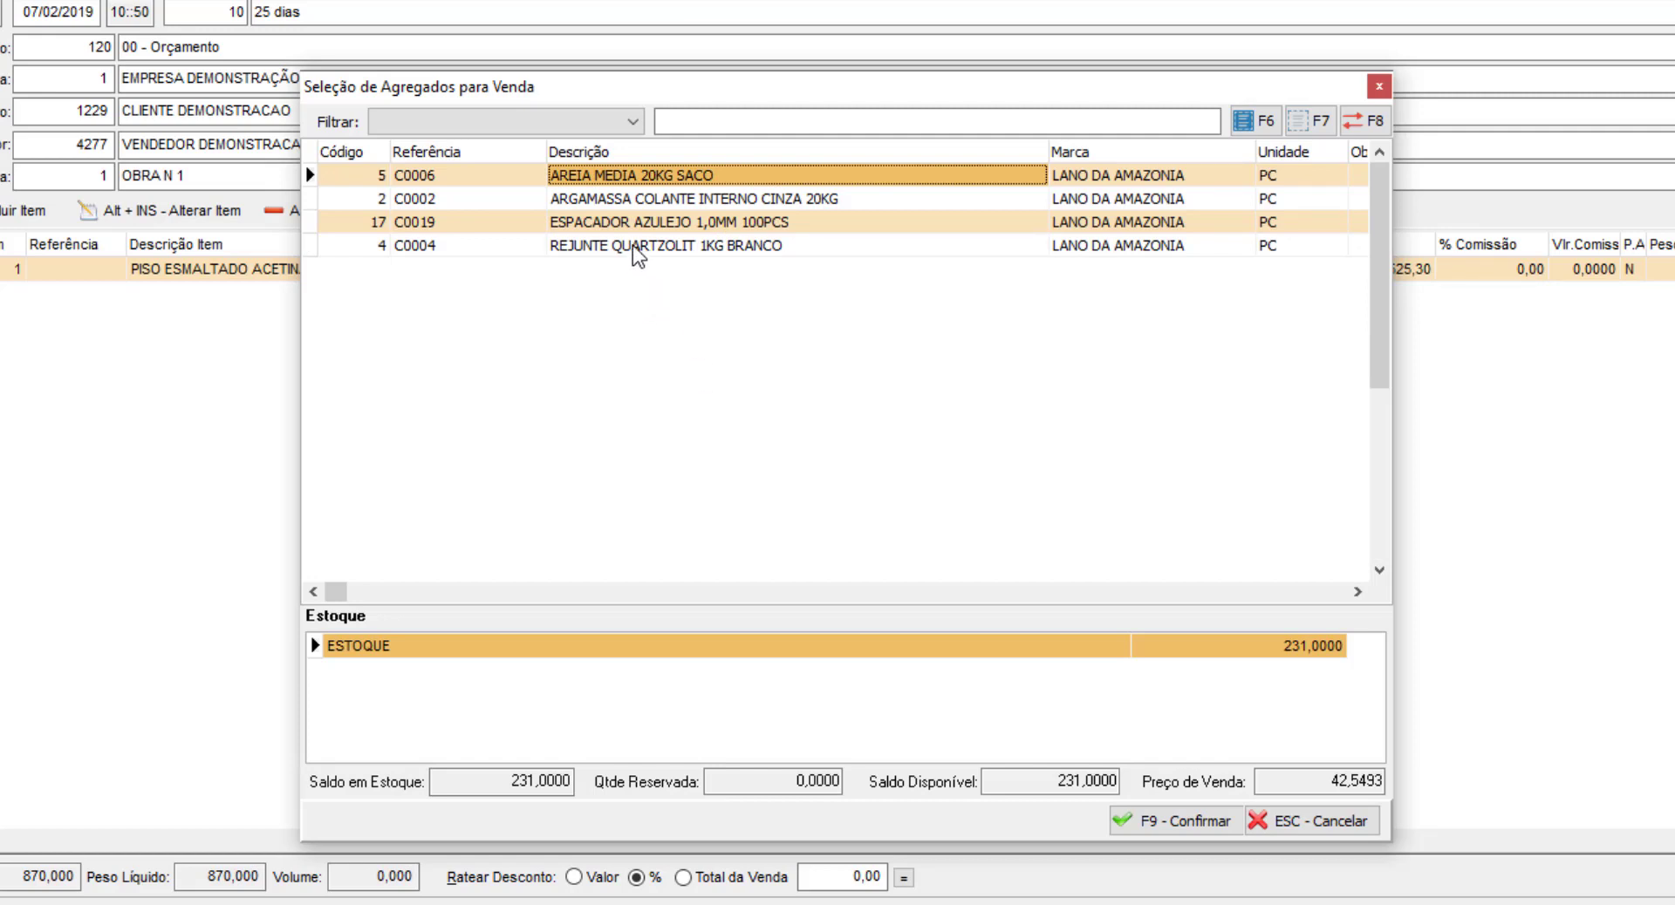
click(631, 201)
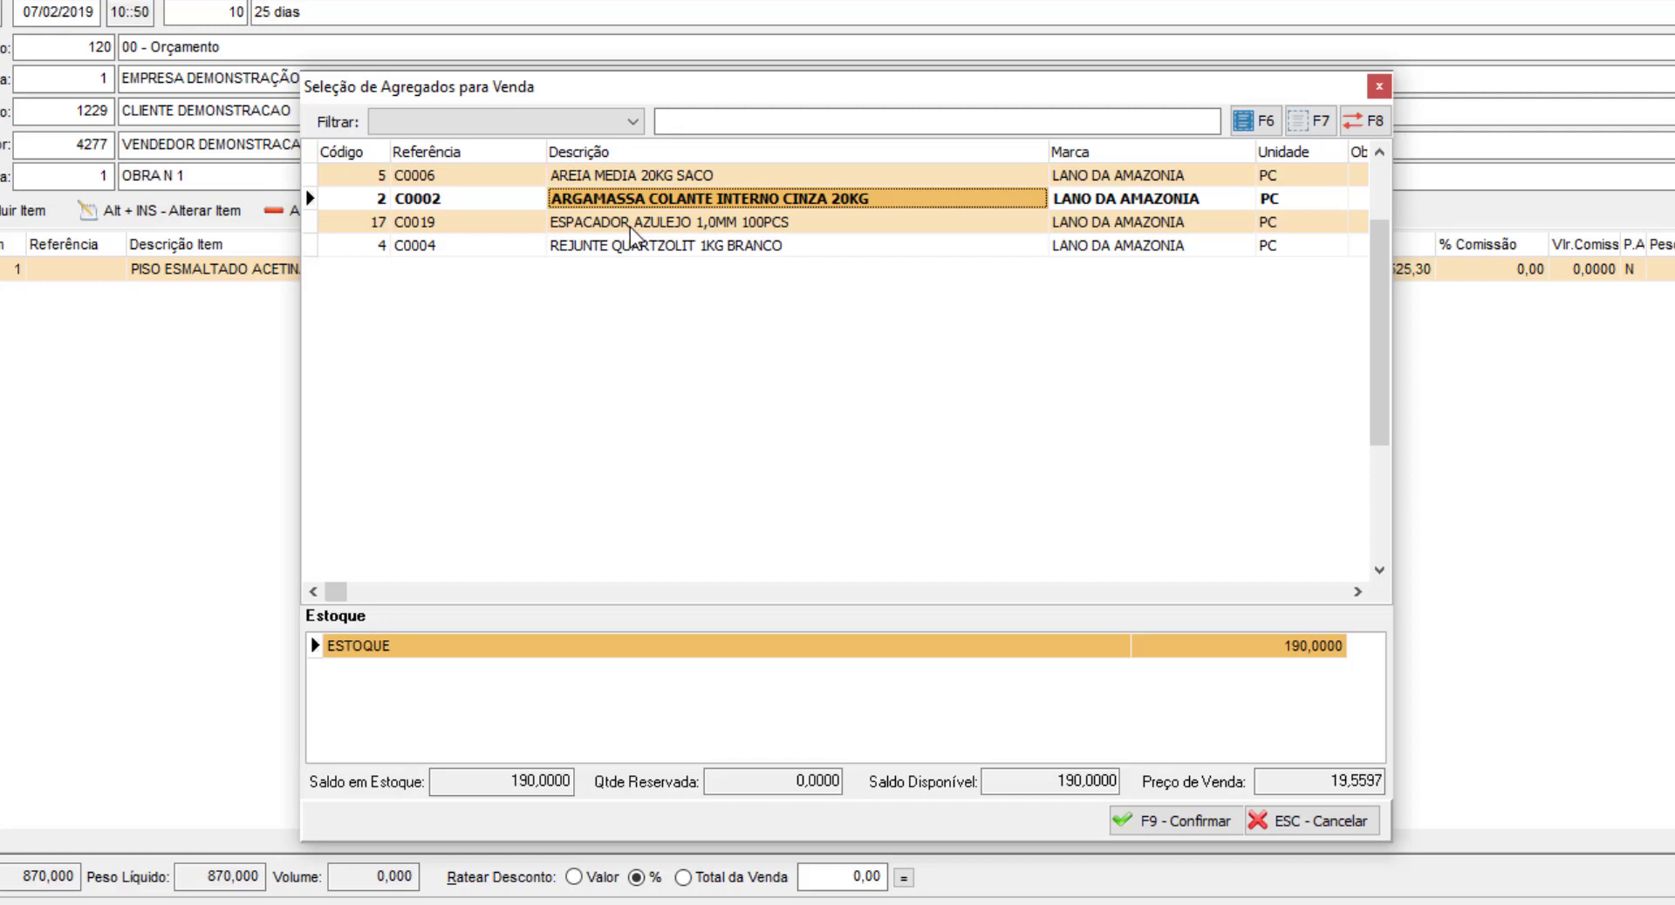
click(630, 224)
click(632, 247)
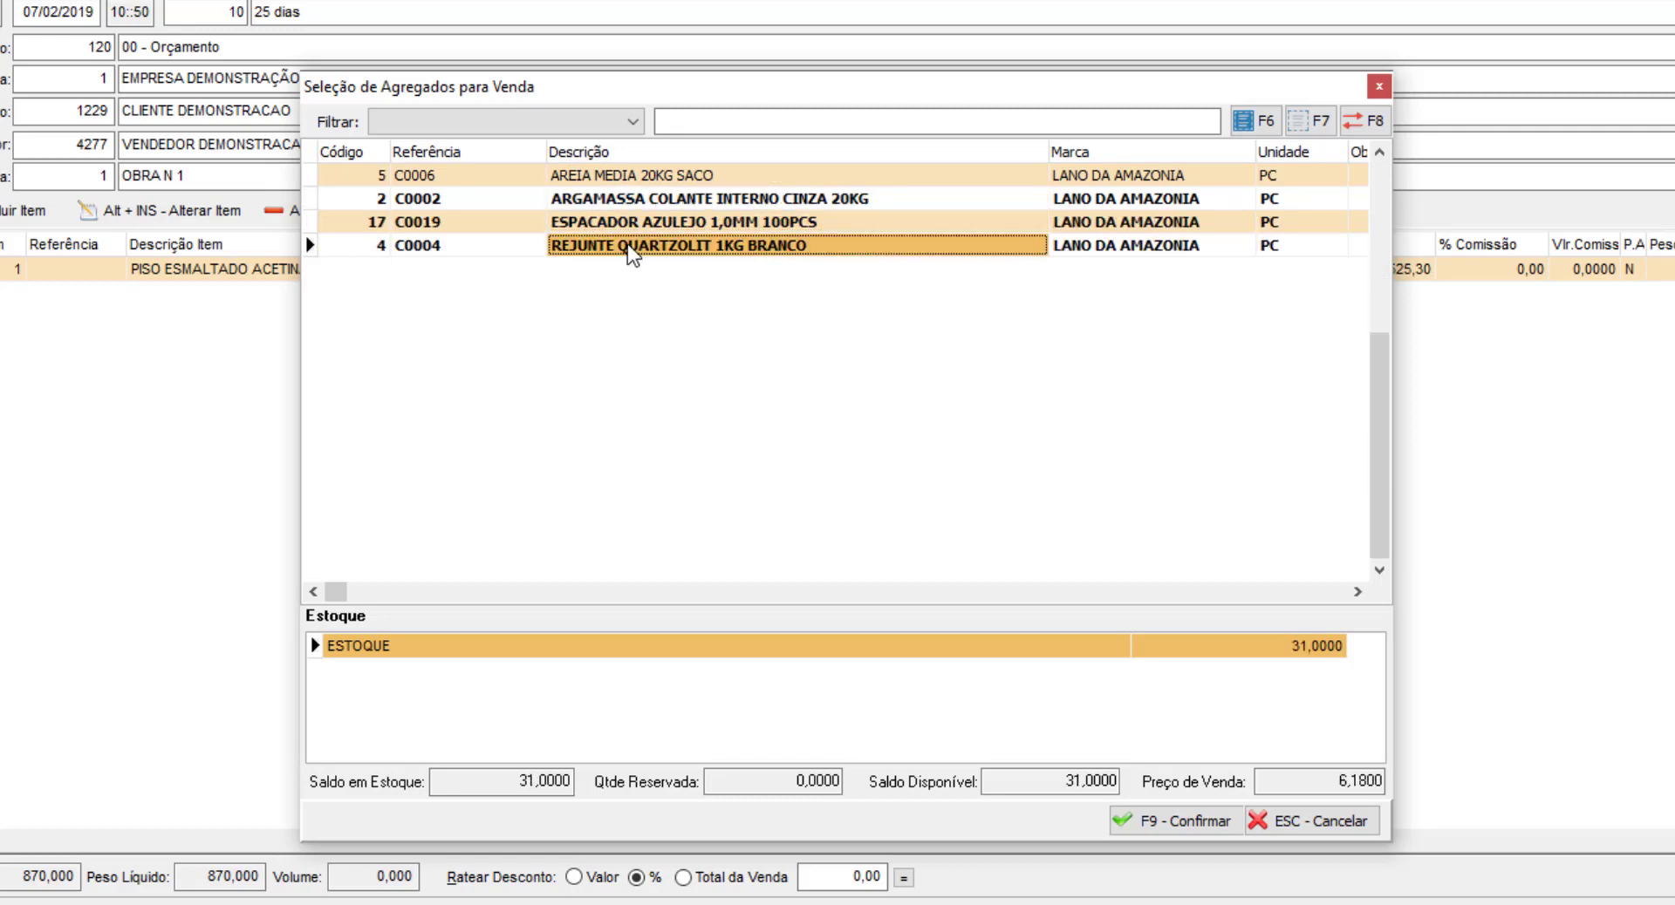
click(1171, 811)
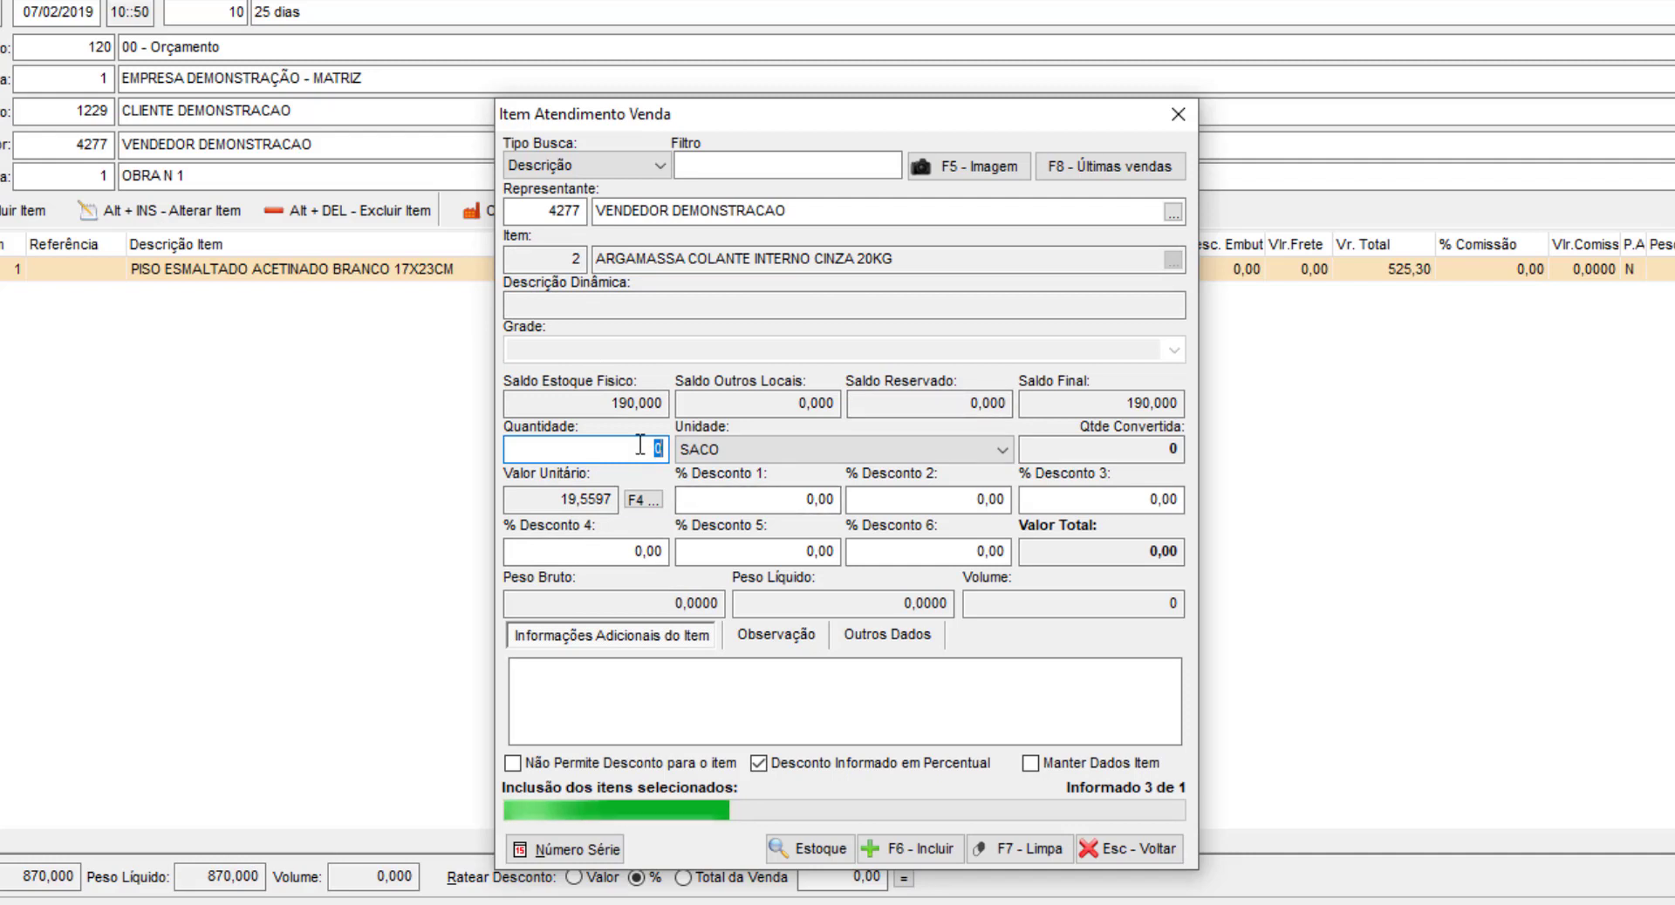
Include the selected aggregates with quantities 12 for the argamassa, 2 for the espaçador and 10 for the rejunte, and finish item entry.
text(12)
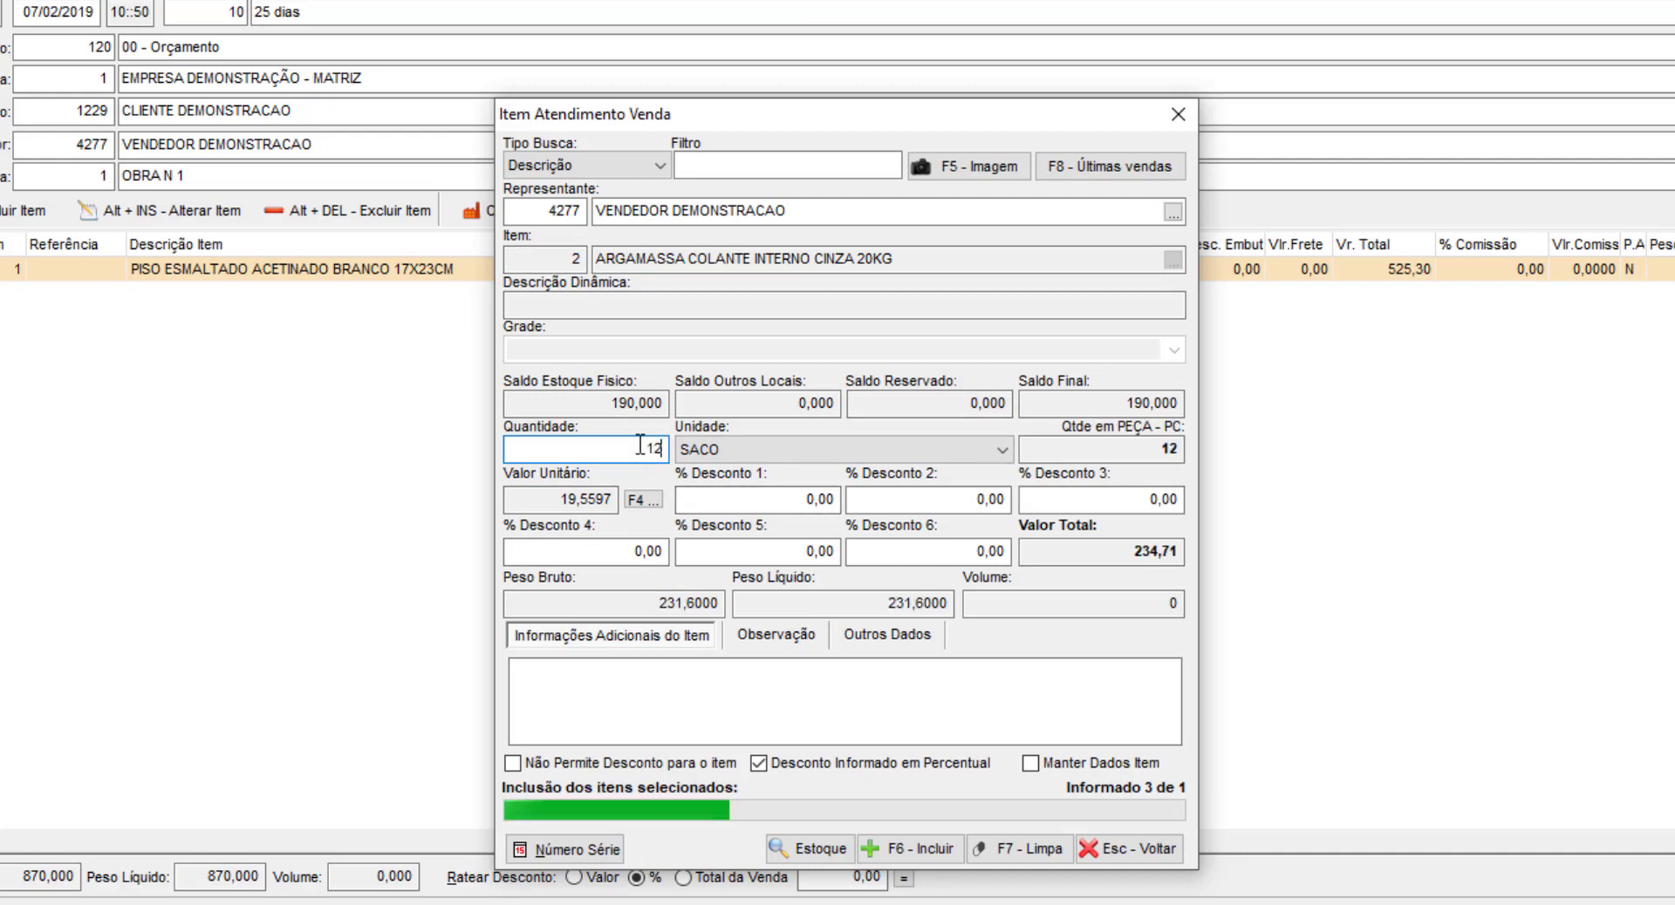
key(F6)
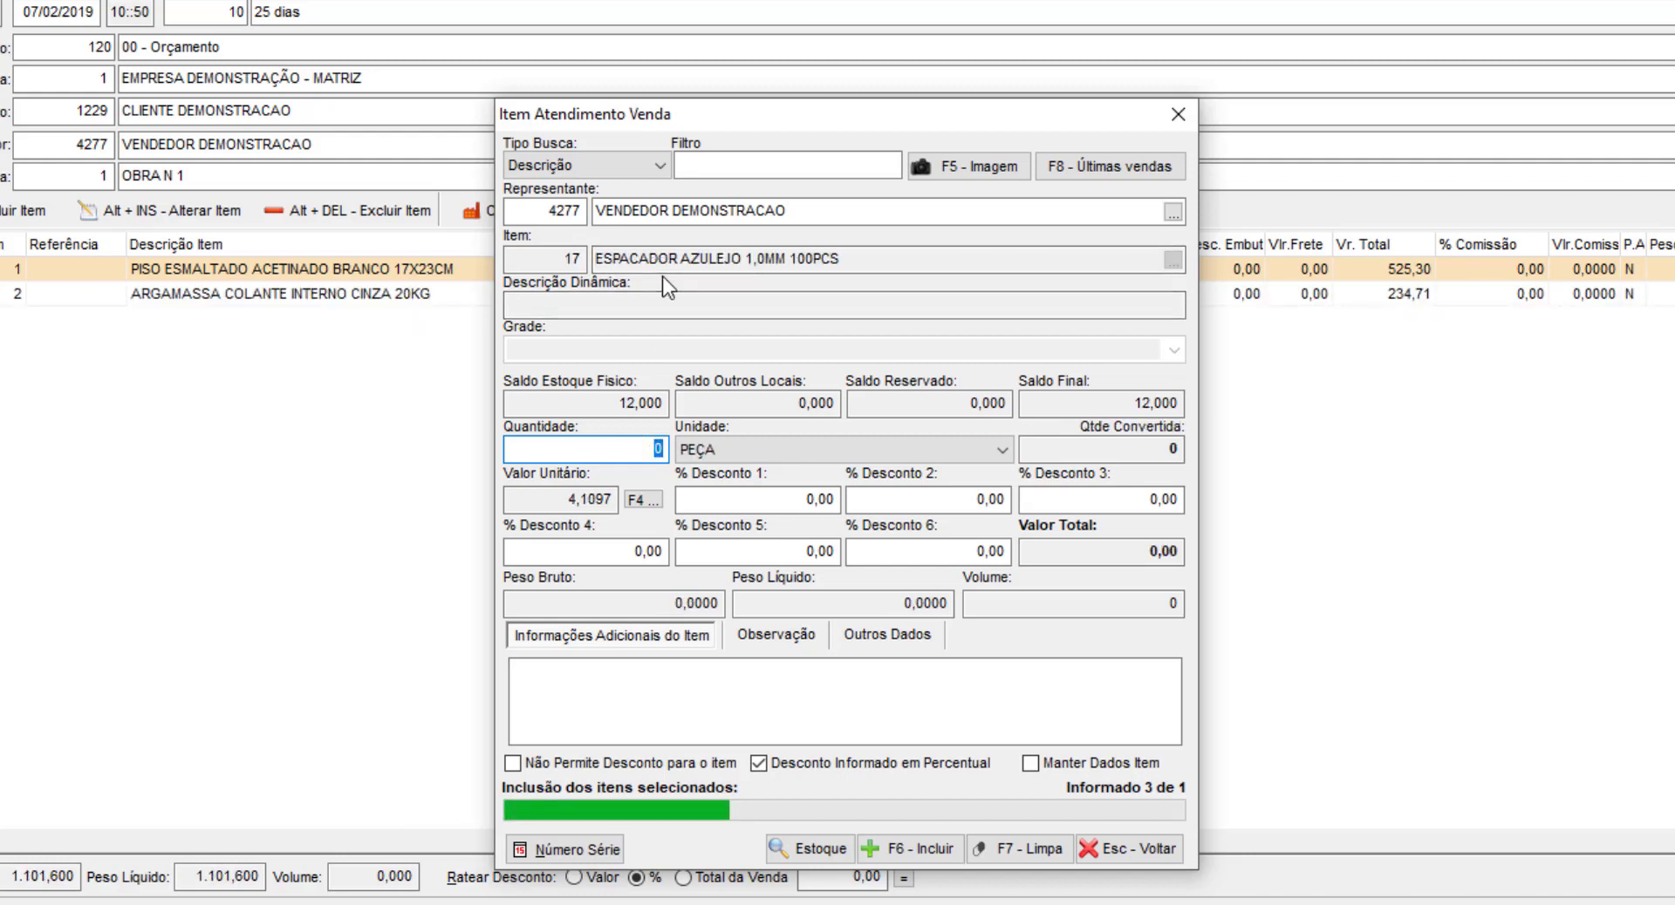
text(2)
key(Return)
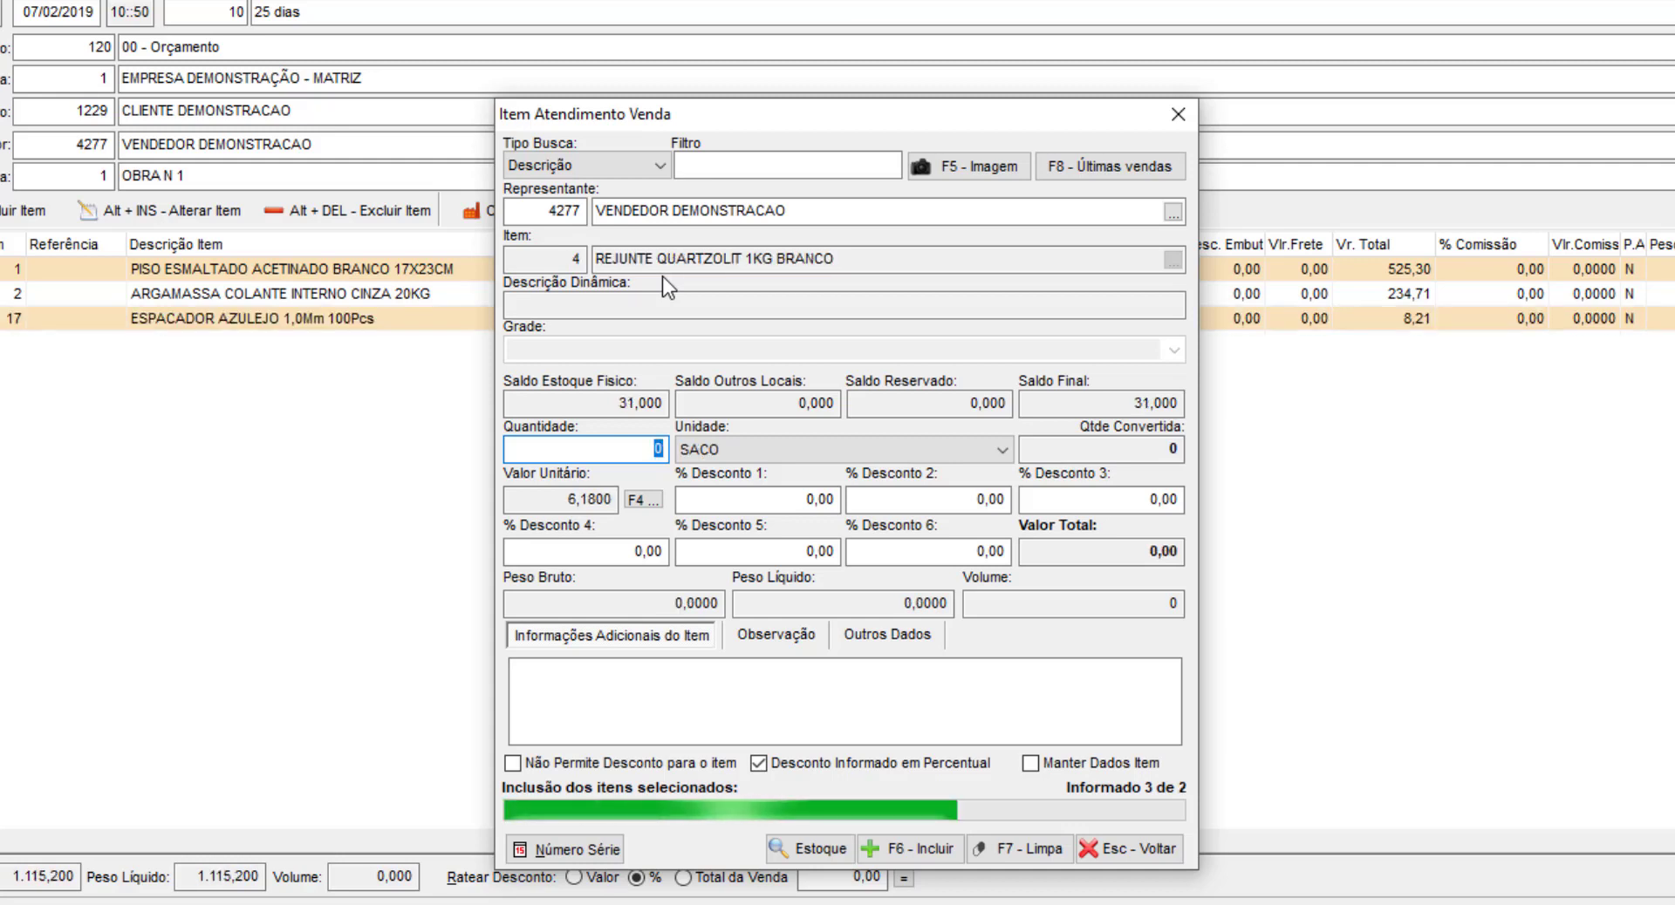
text(10)
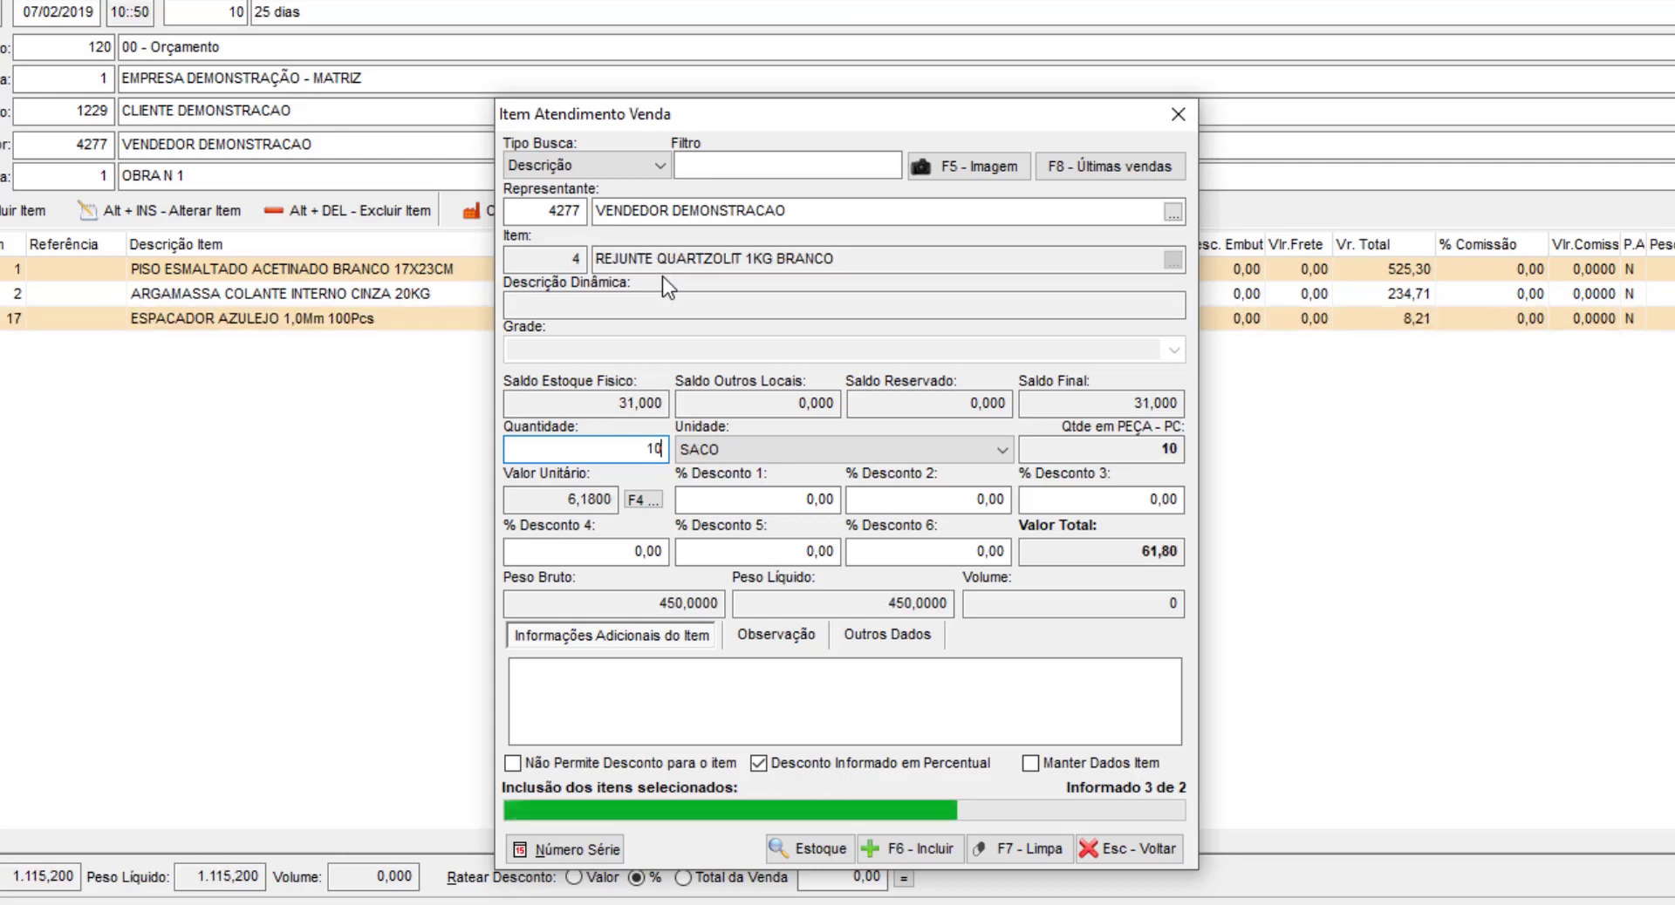
key(Return)
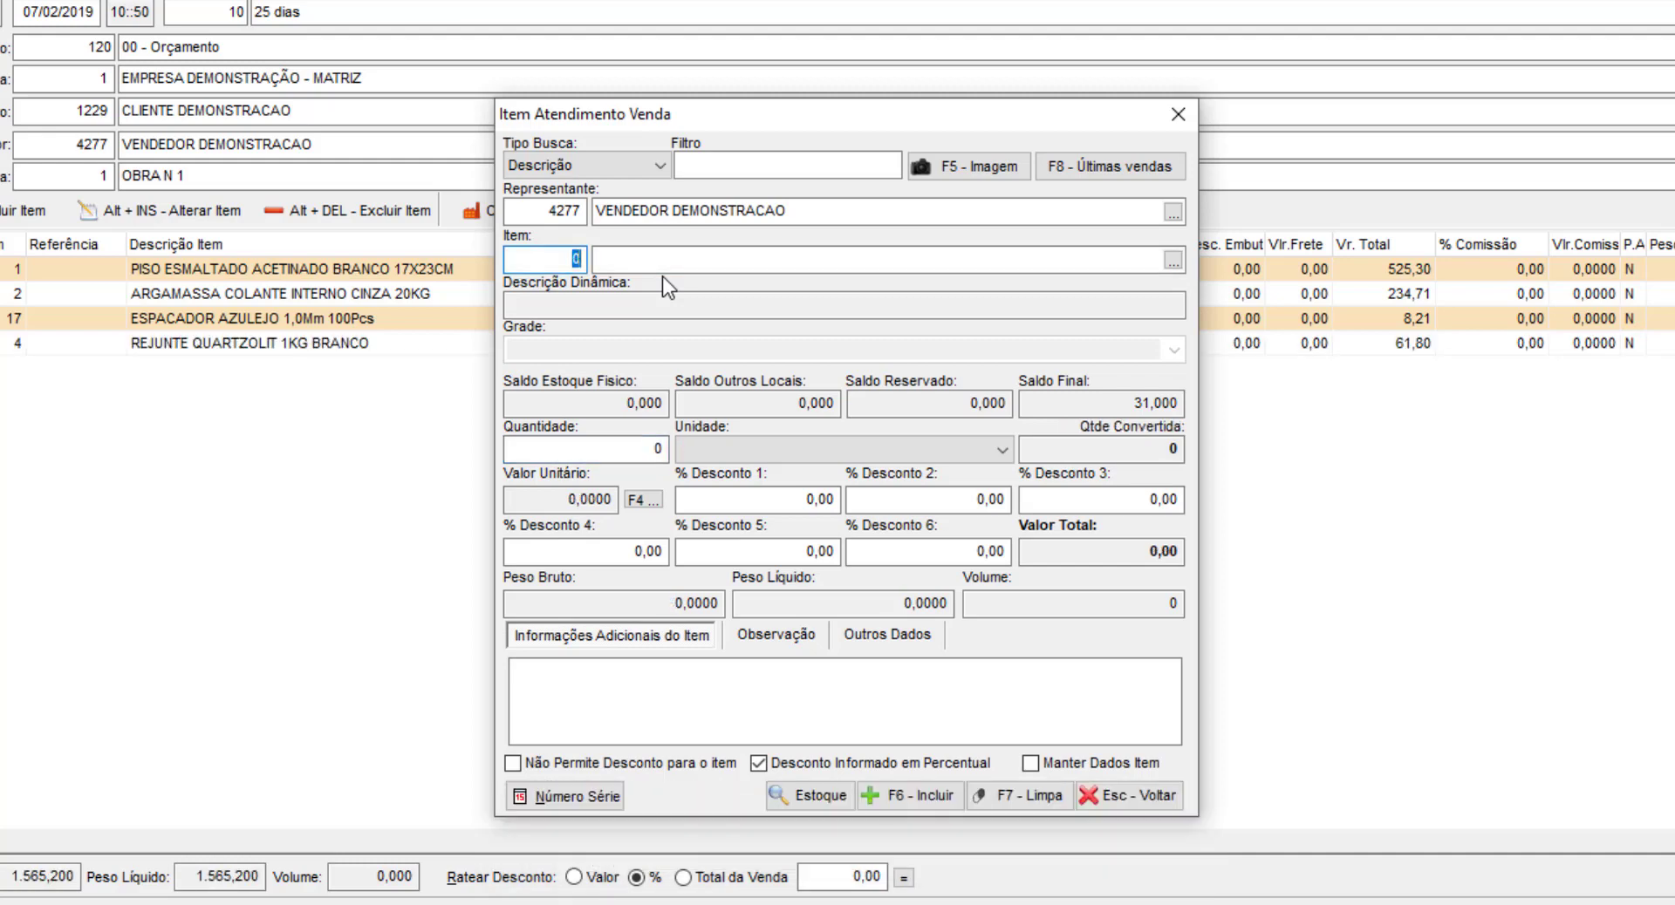
click(1127, 793)
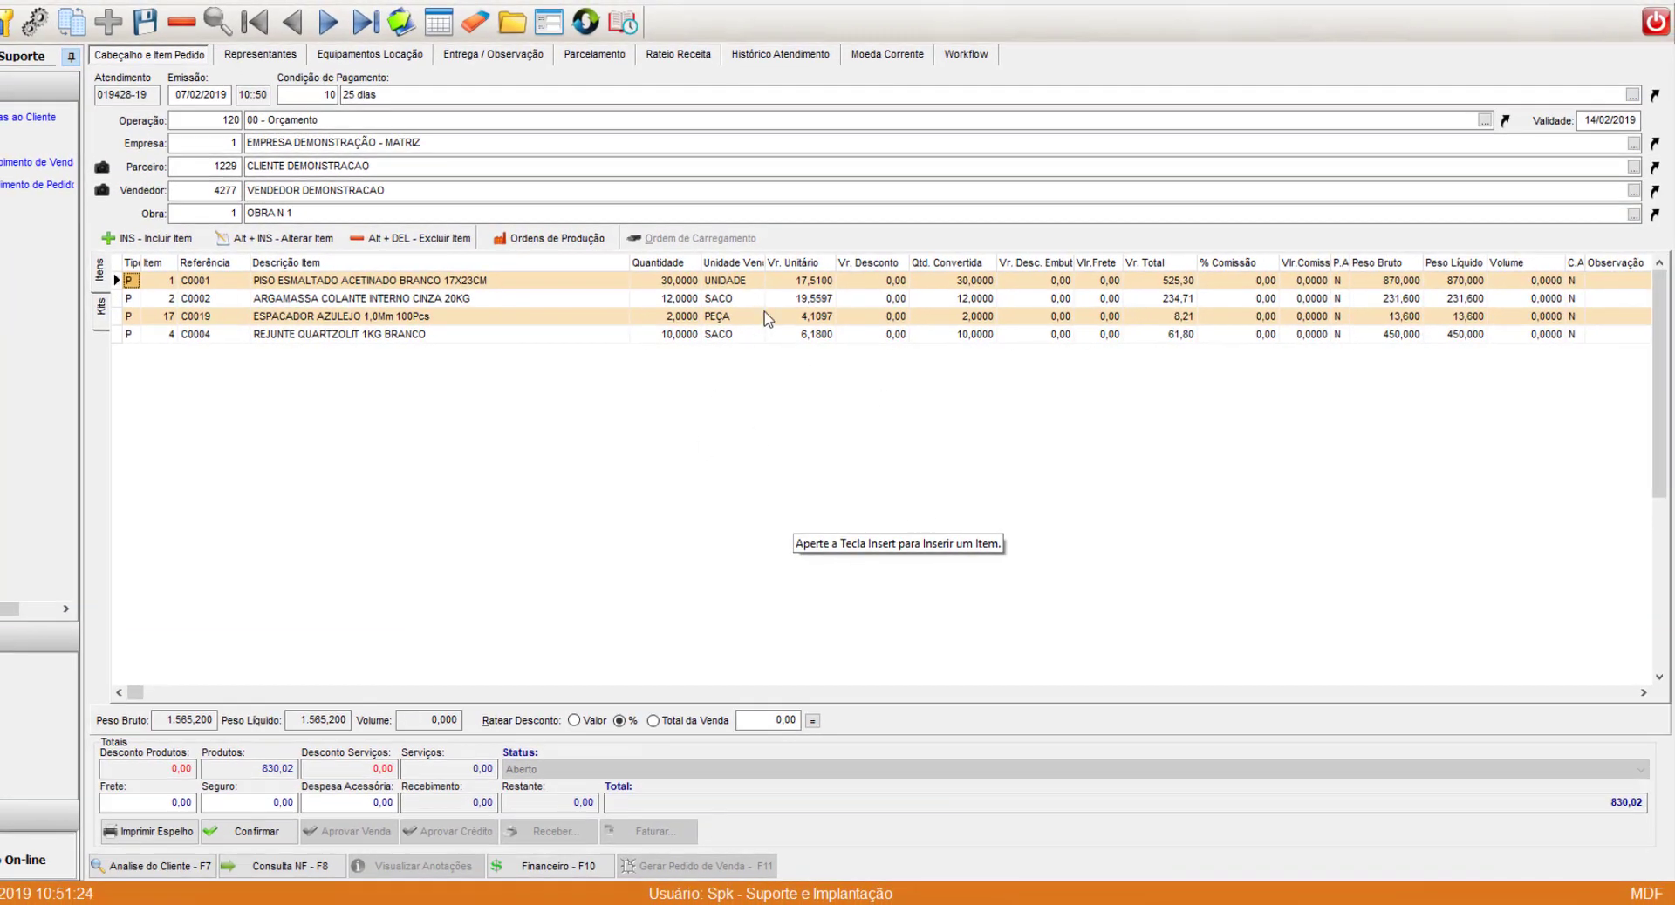
Decline the sales incentive suggestions and apportion a 10% discount across the sale's items, disregarding previously entered discounts.
click(256, 836)
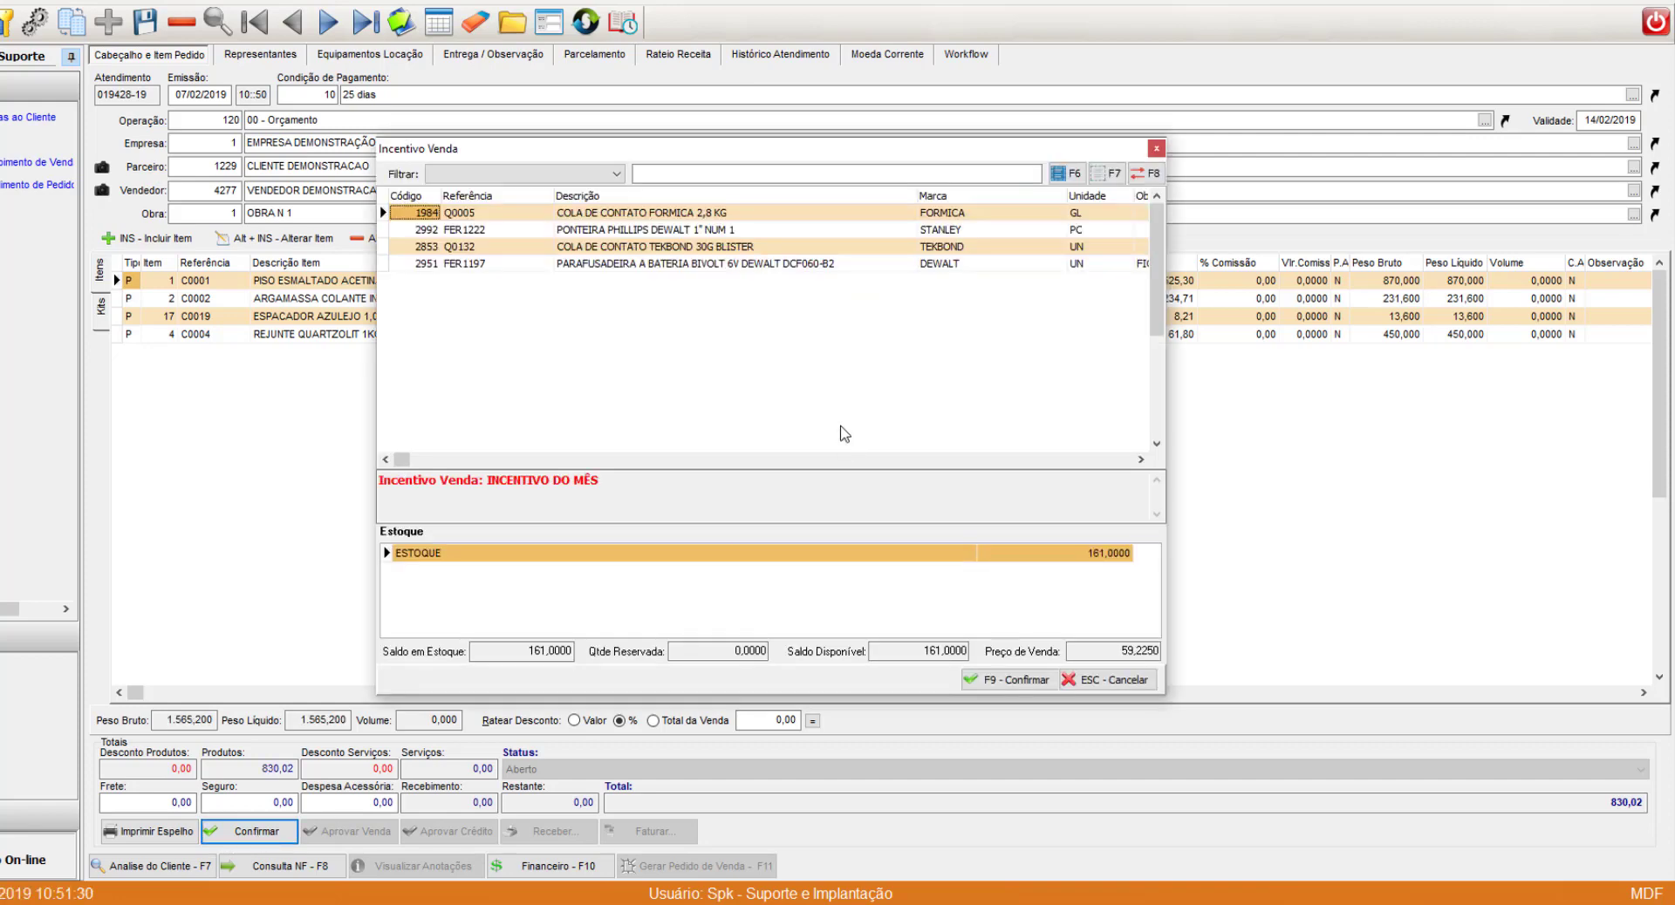
key(Escape)
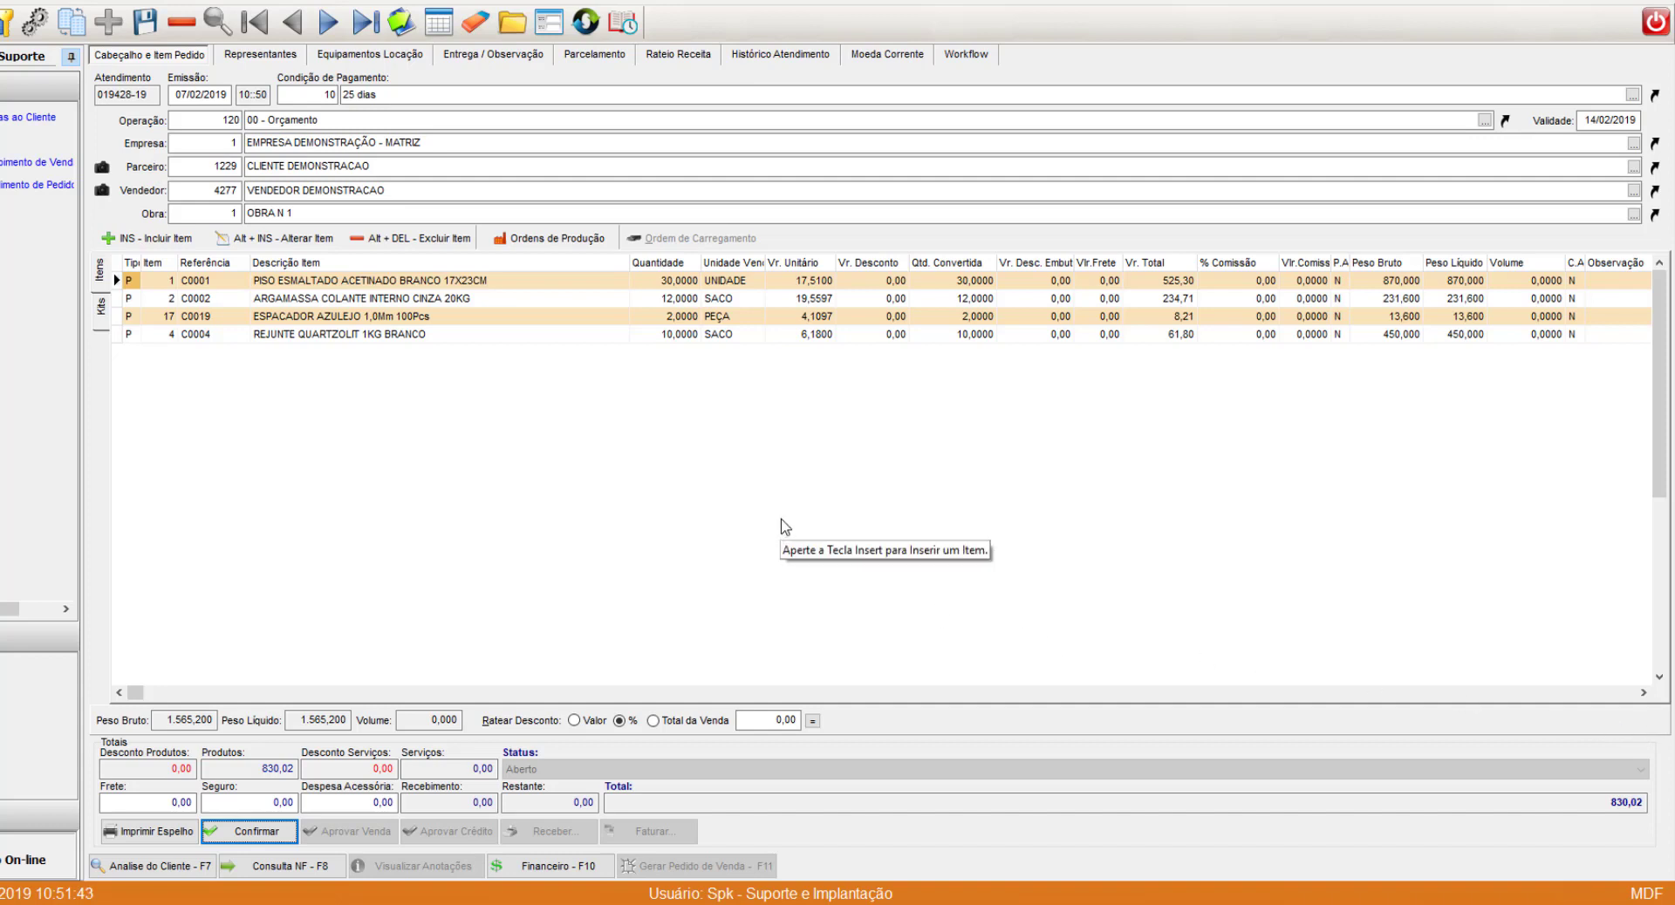
click(755, 725)
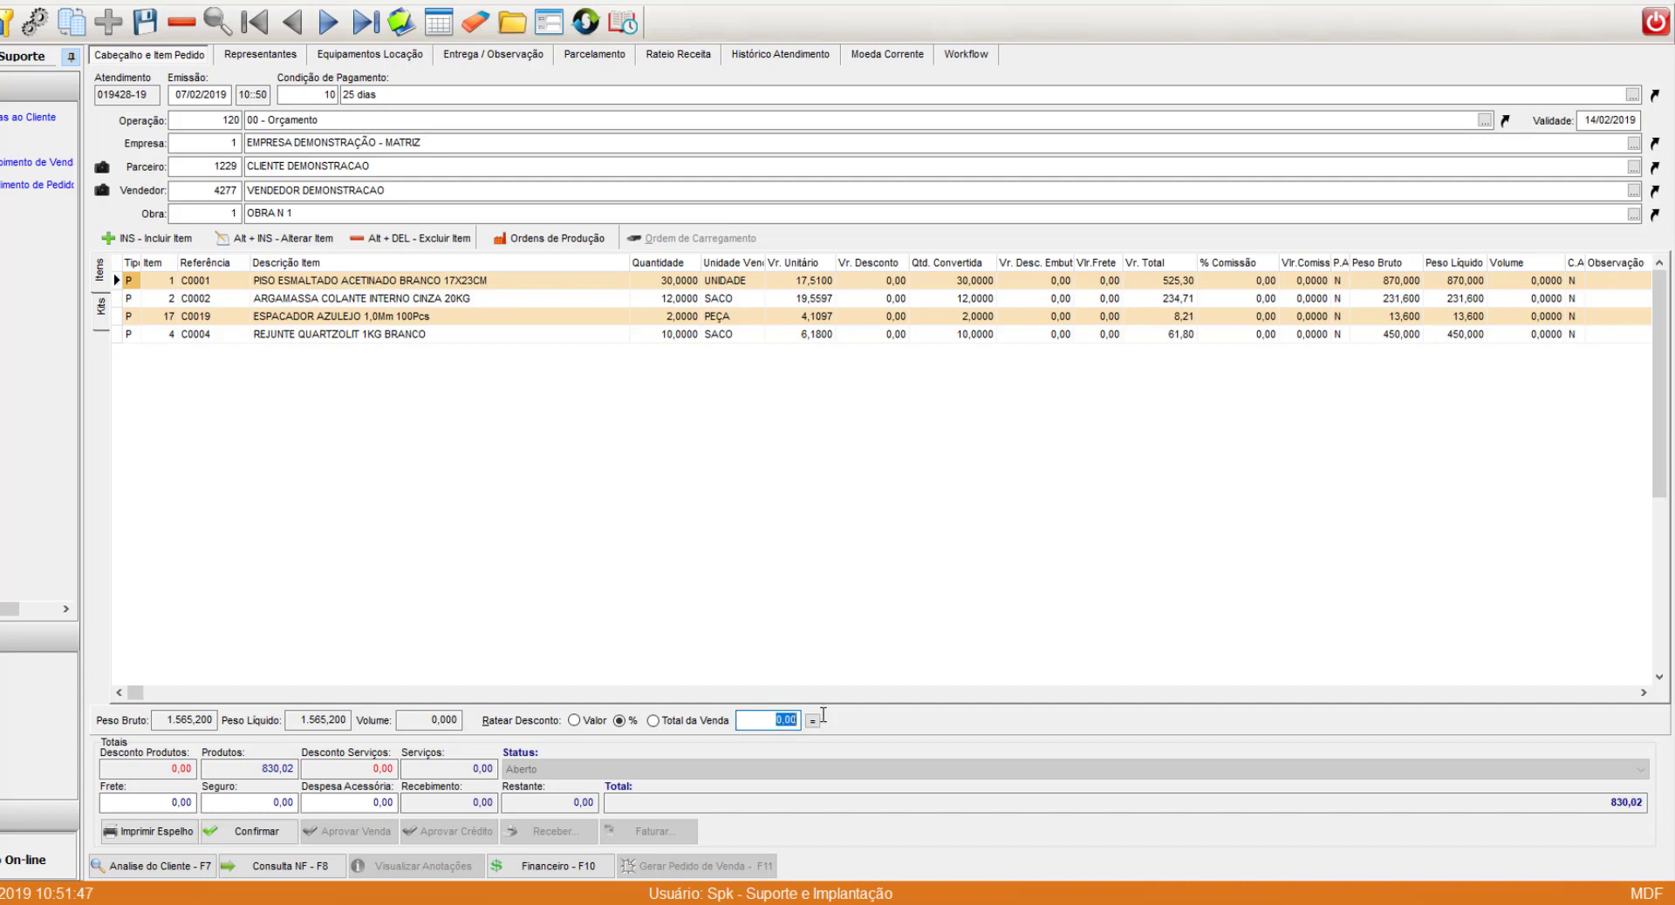
text(10)
click(812, 722)
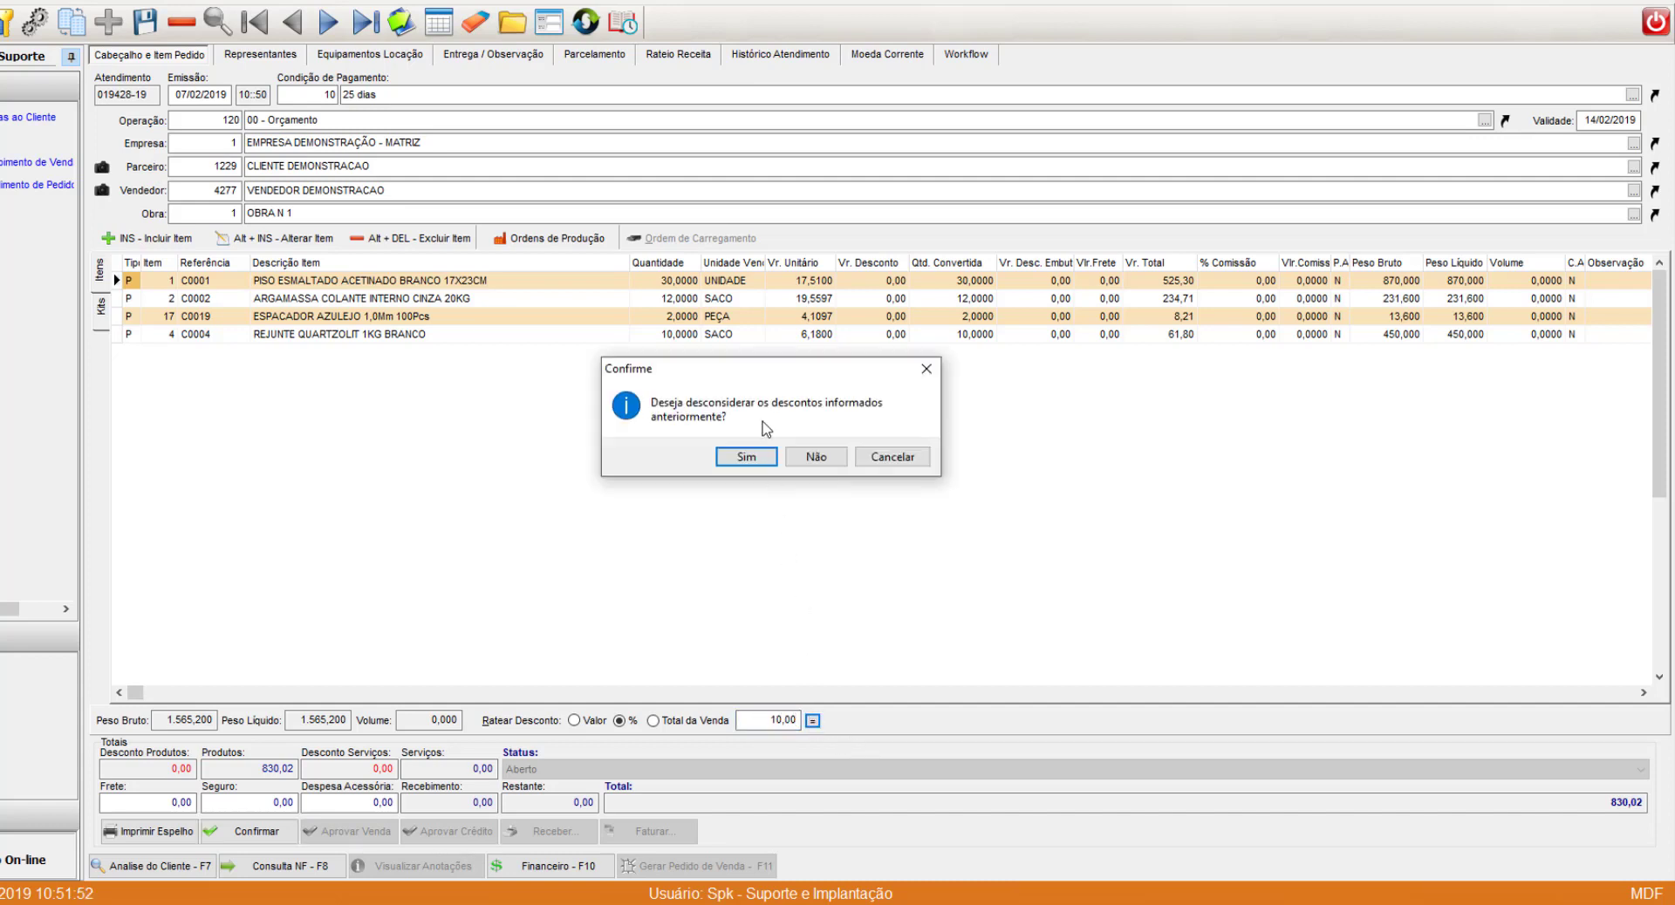
click(757, 458)
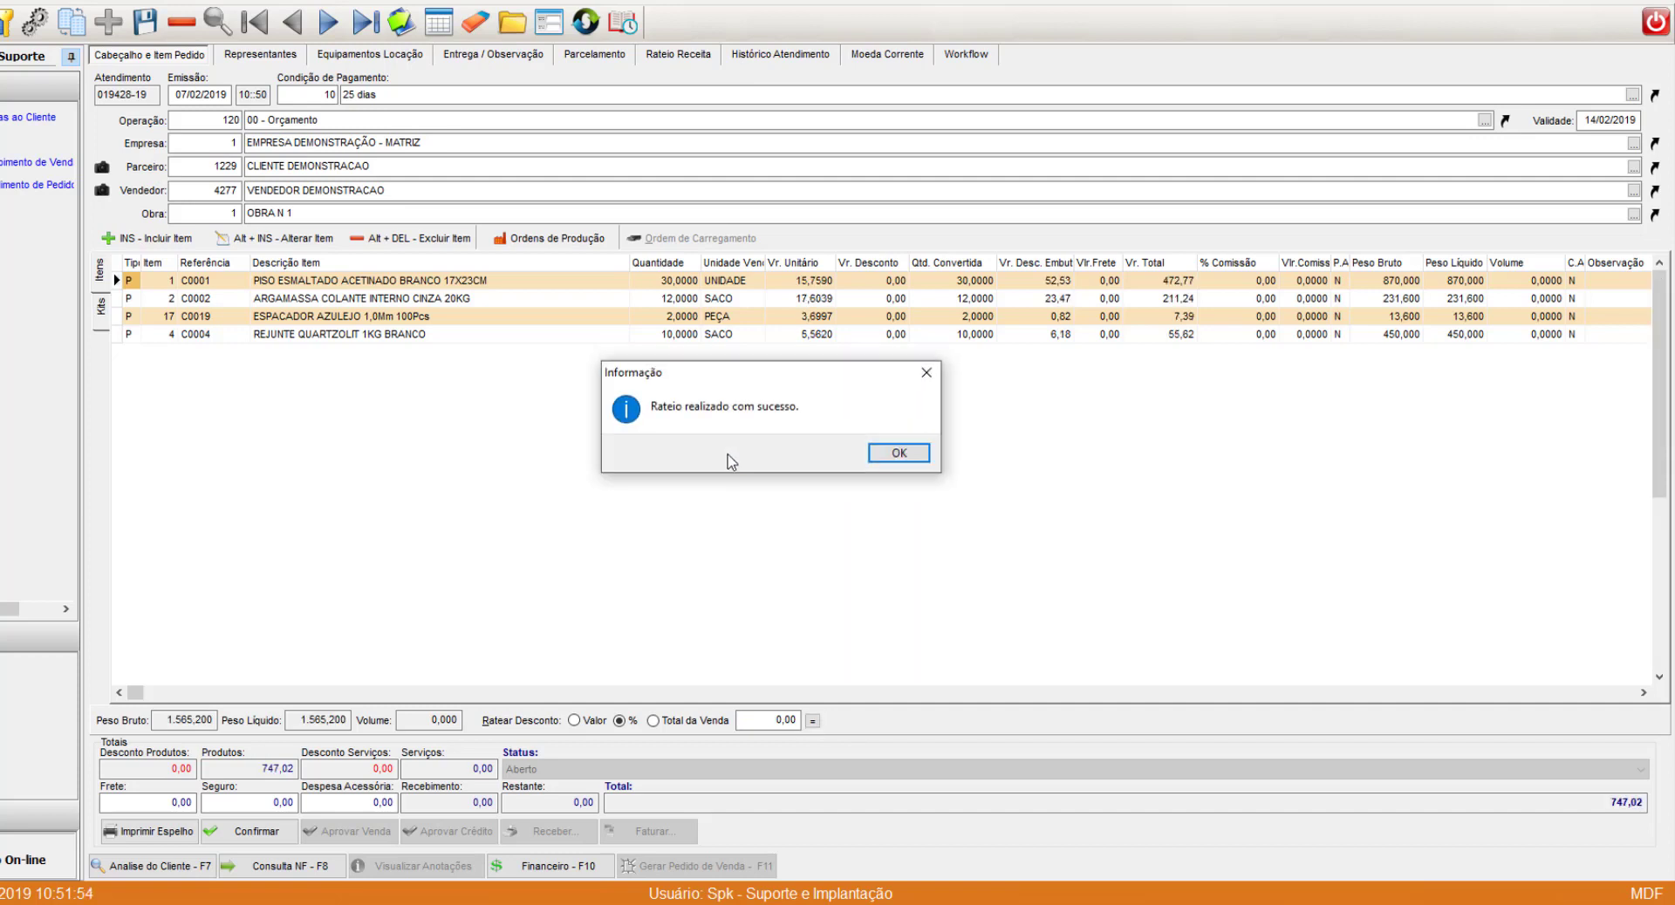
click(906, 453)
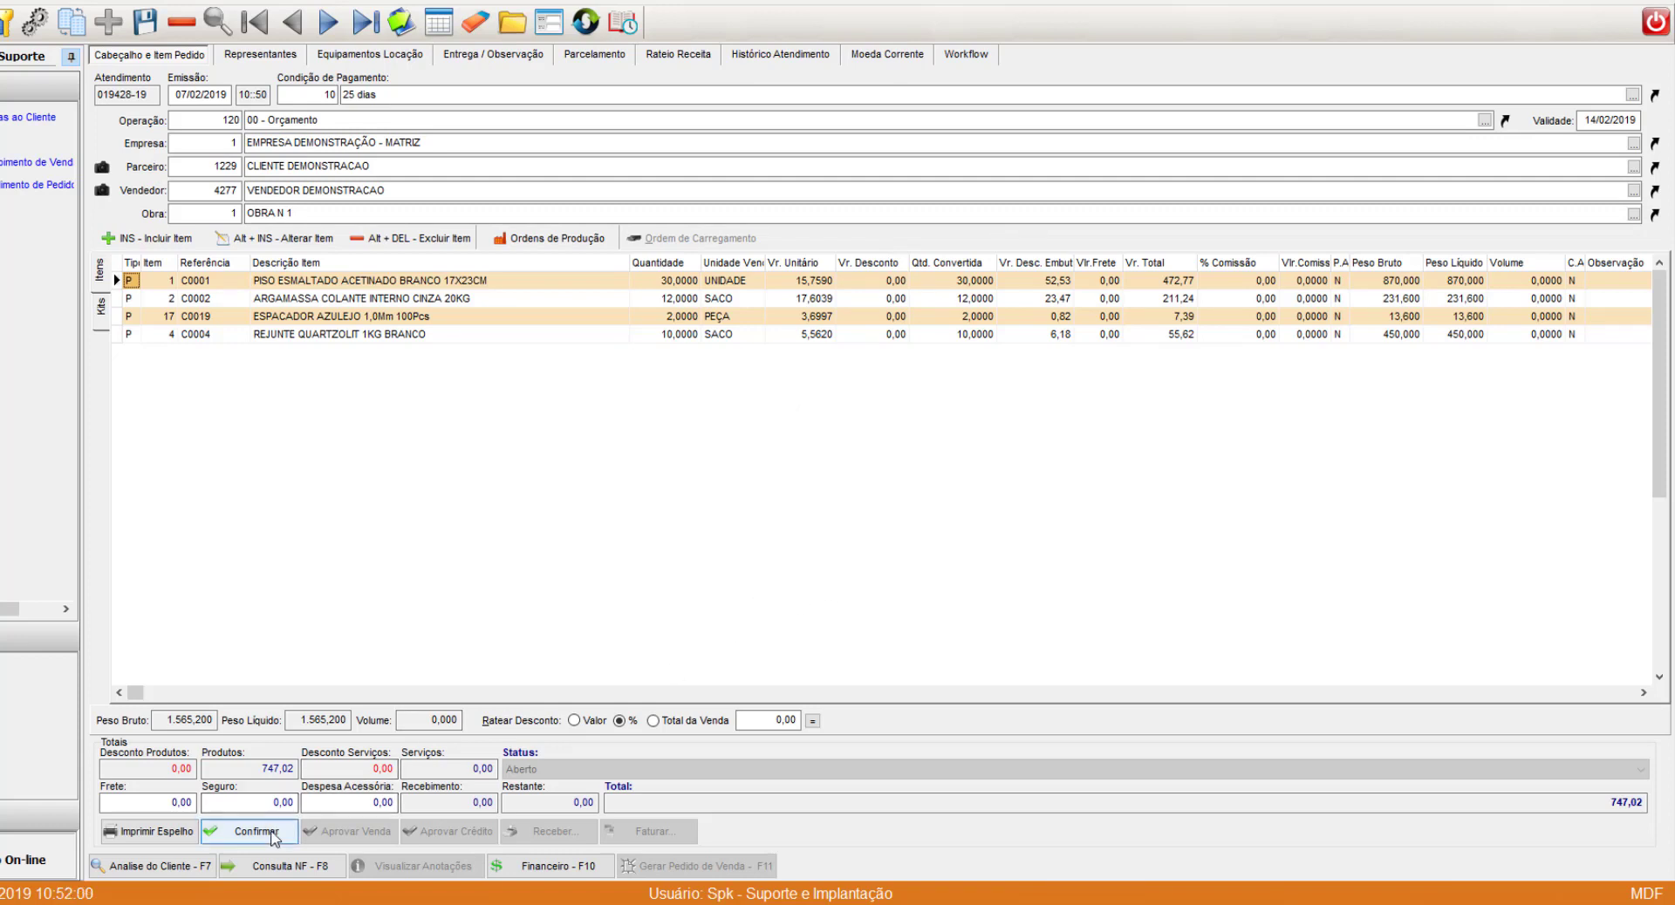
Confirm the sale without incentive items and agree to submit it for economic approval.
click(277, 833)
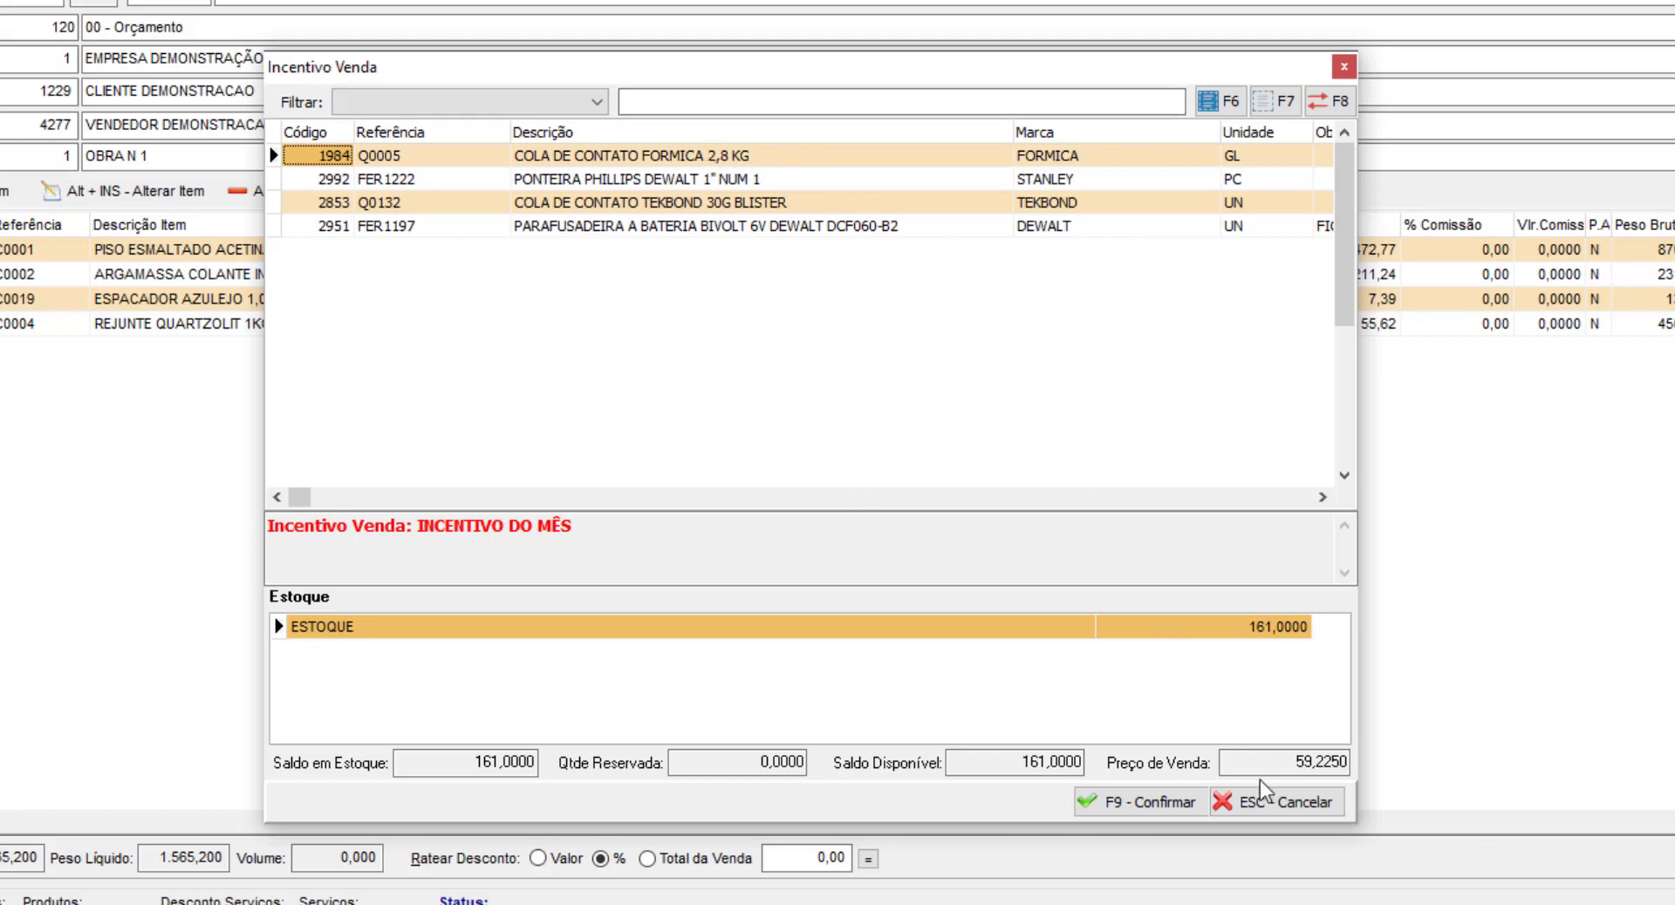
click(1279, 807)
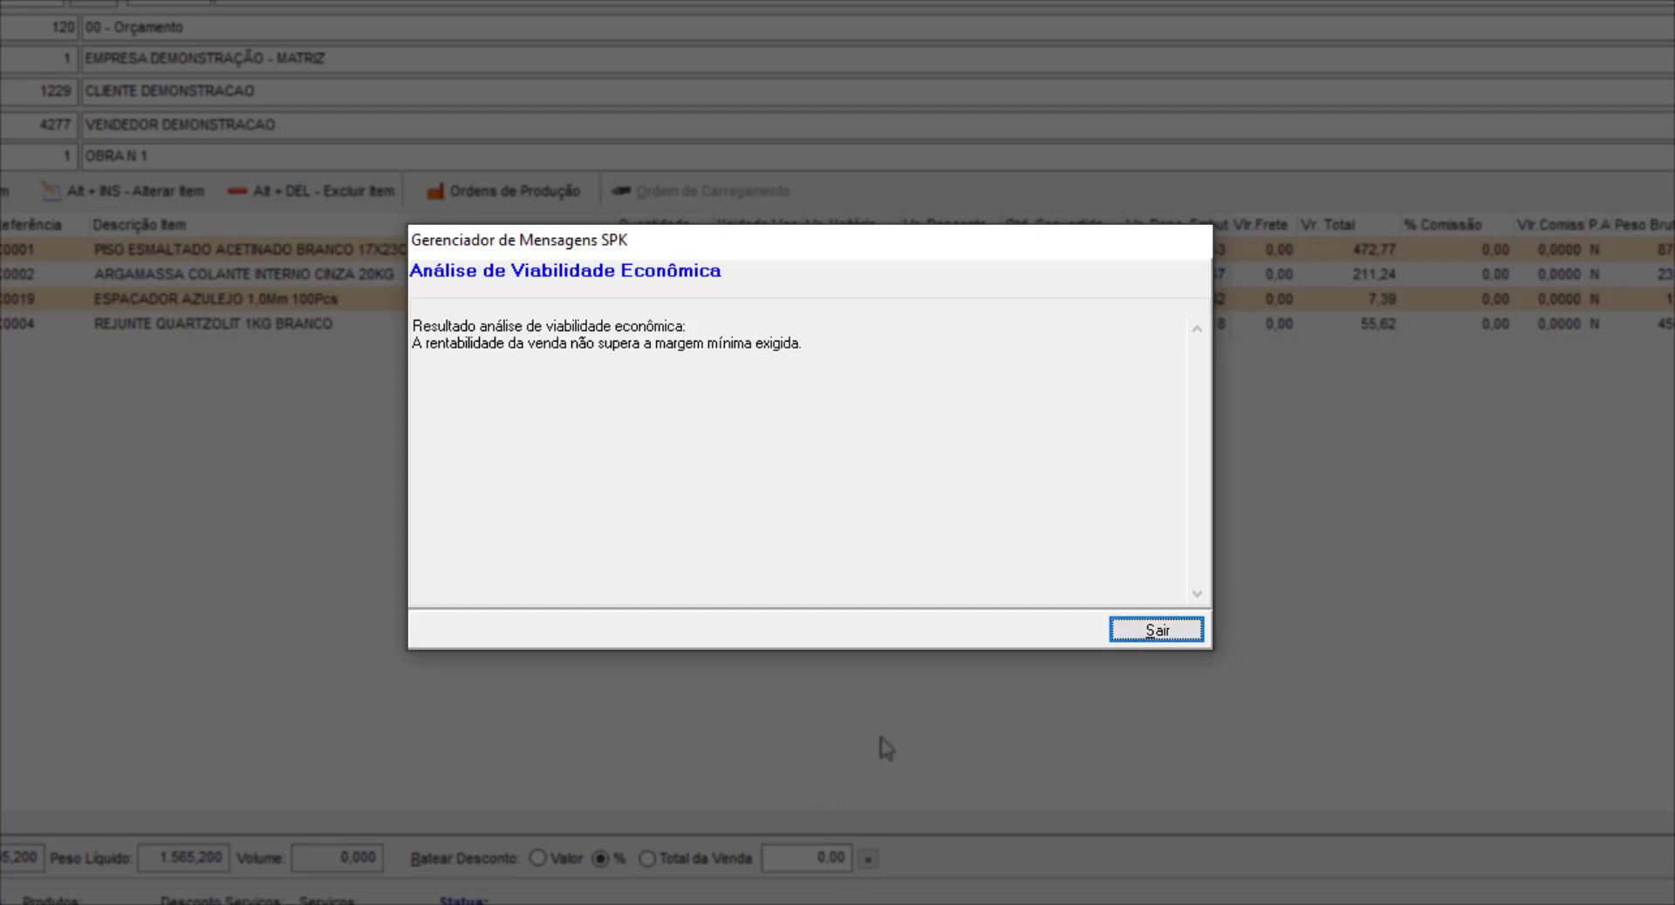
click(1126, 632)
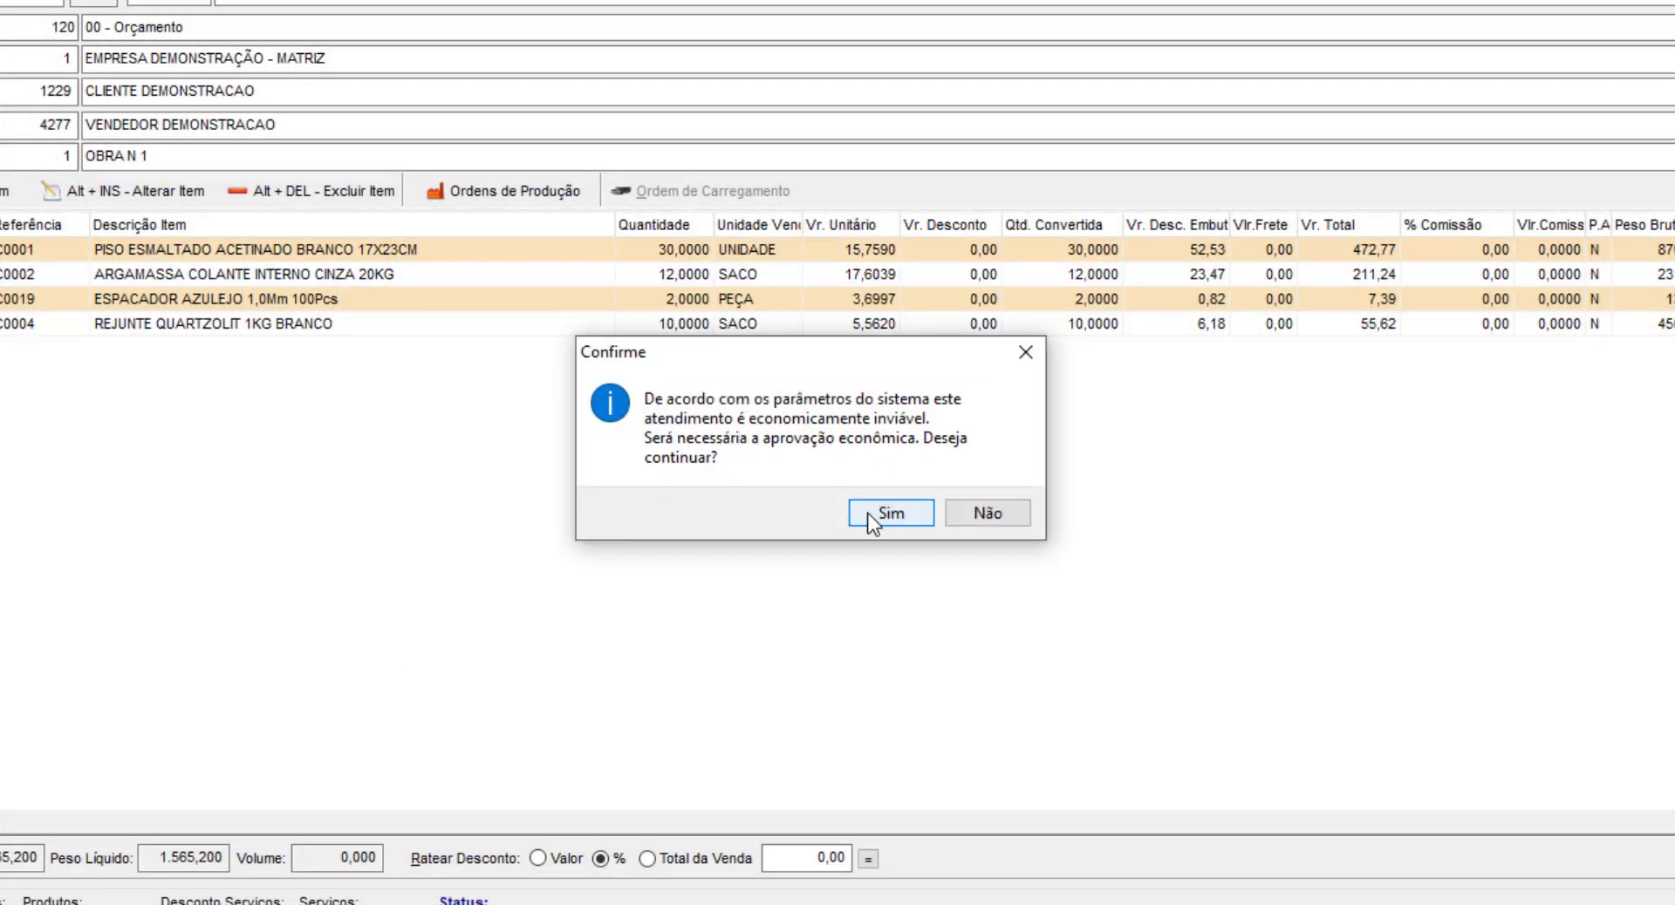
click(889, 513)
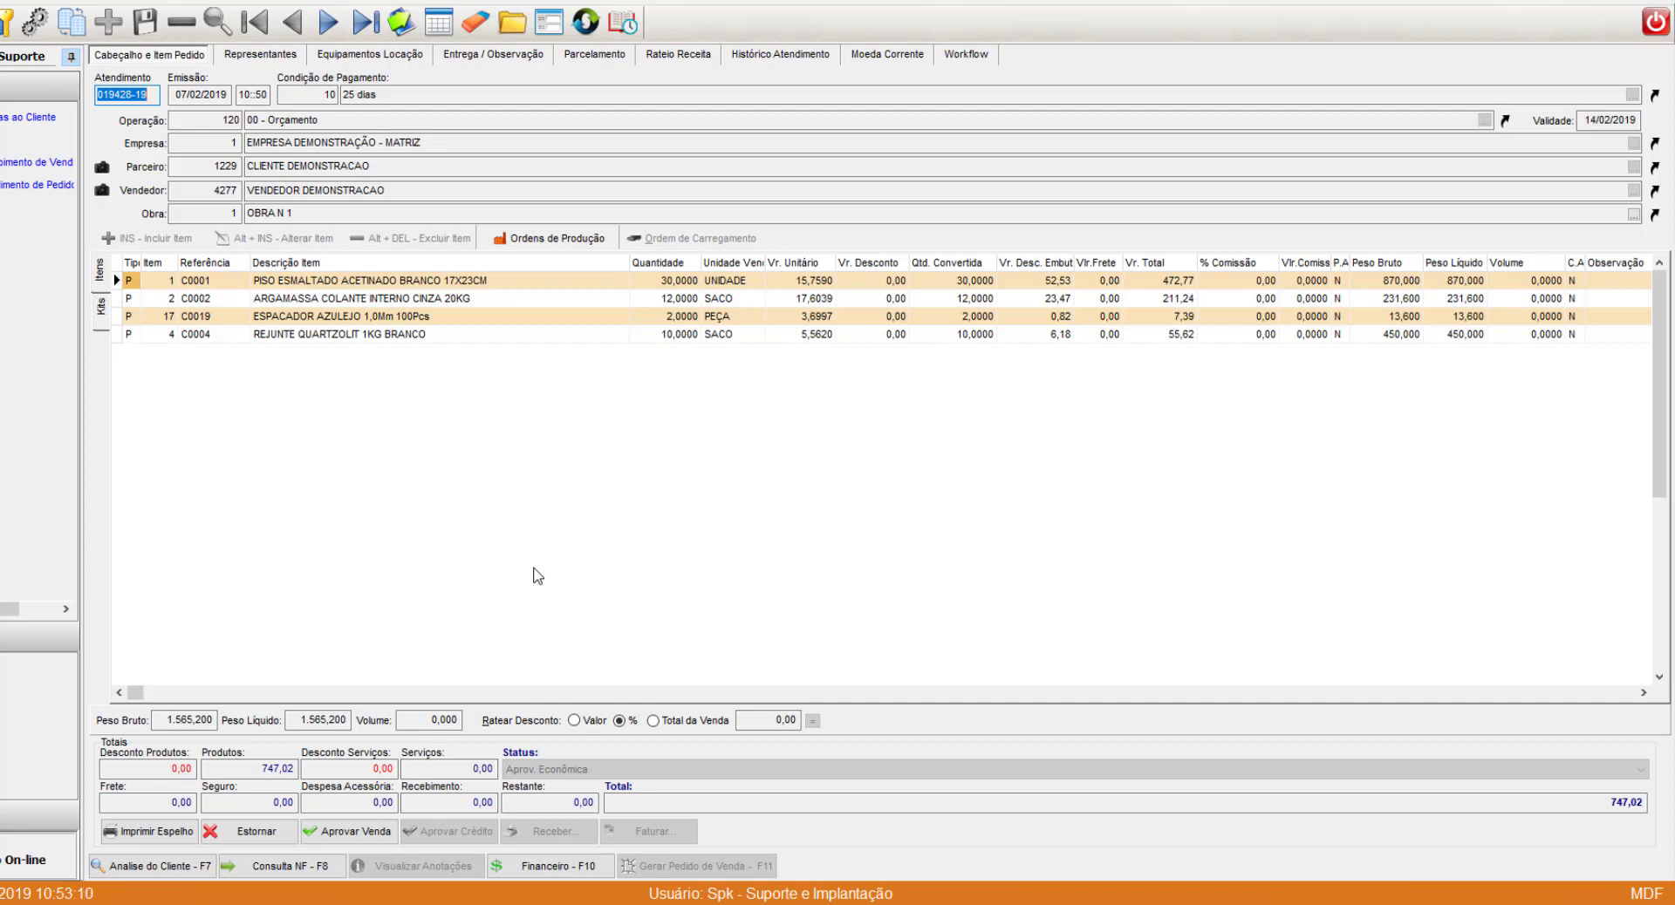
Open Liberar Venda and select the 747,02 sale awaiting Aprovação Econômica for CLIENTE DEMONSTRACAO.
click(533, 568)
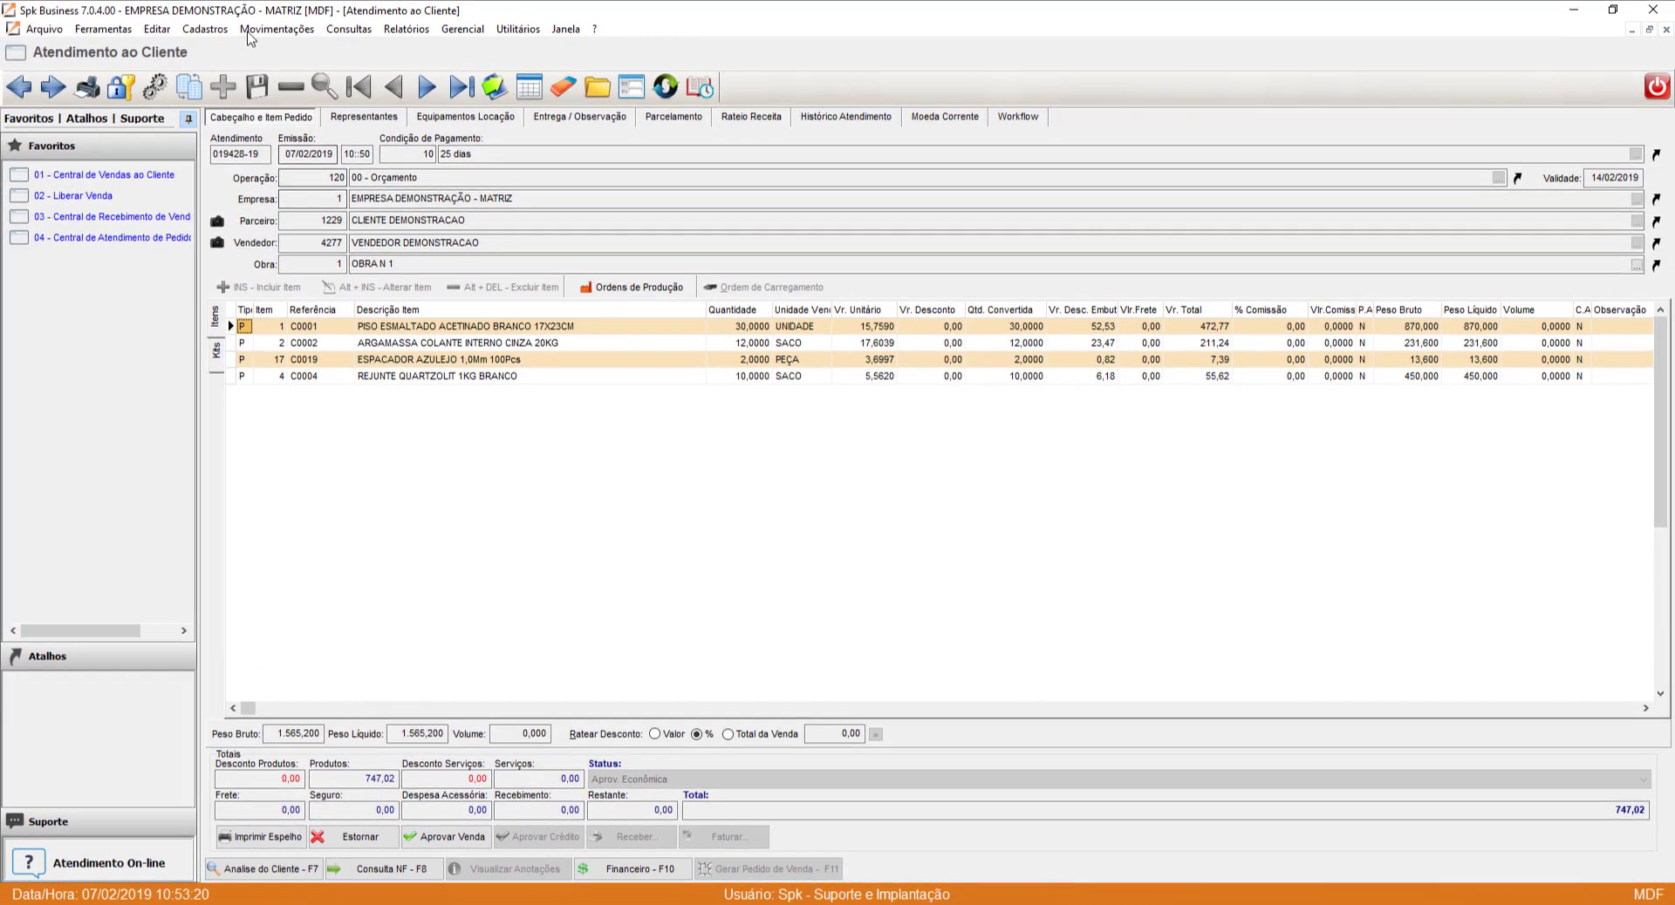
click(255, 29)
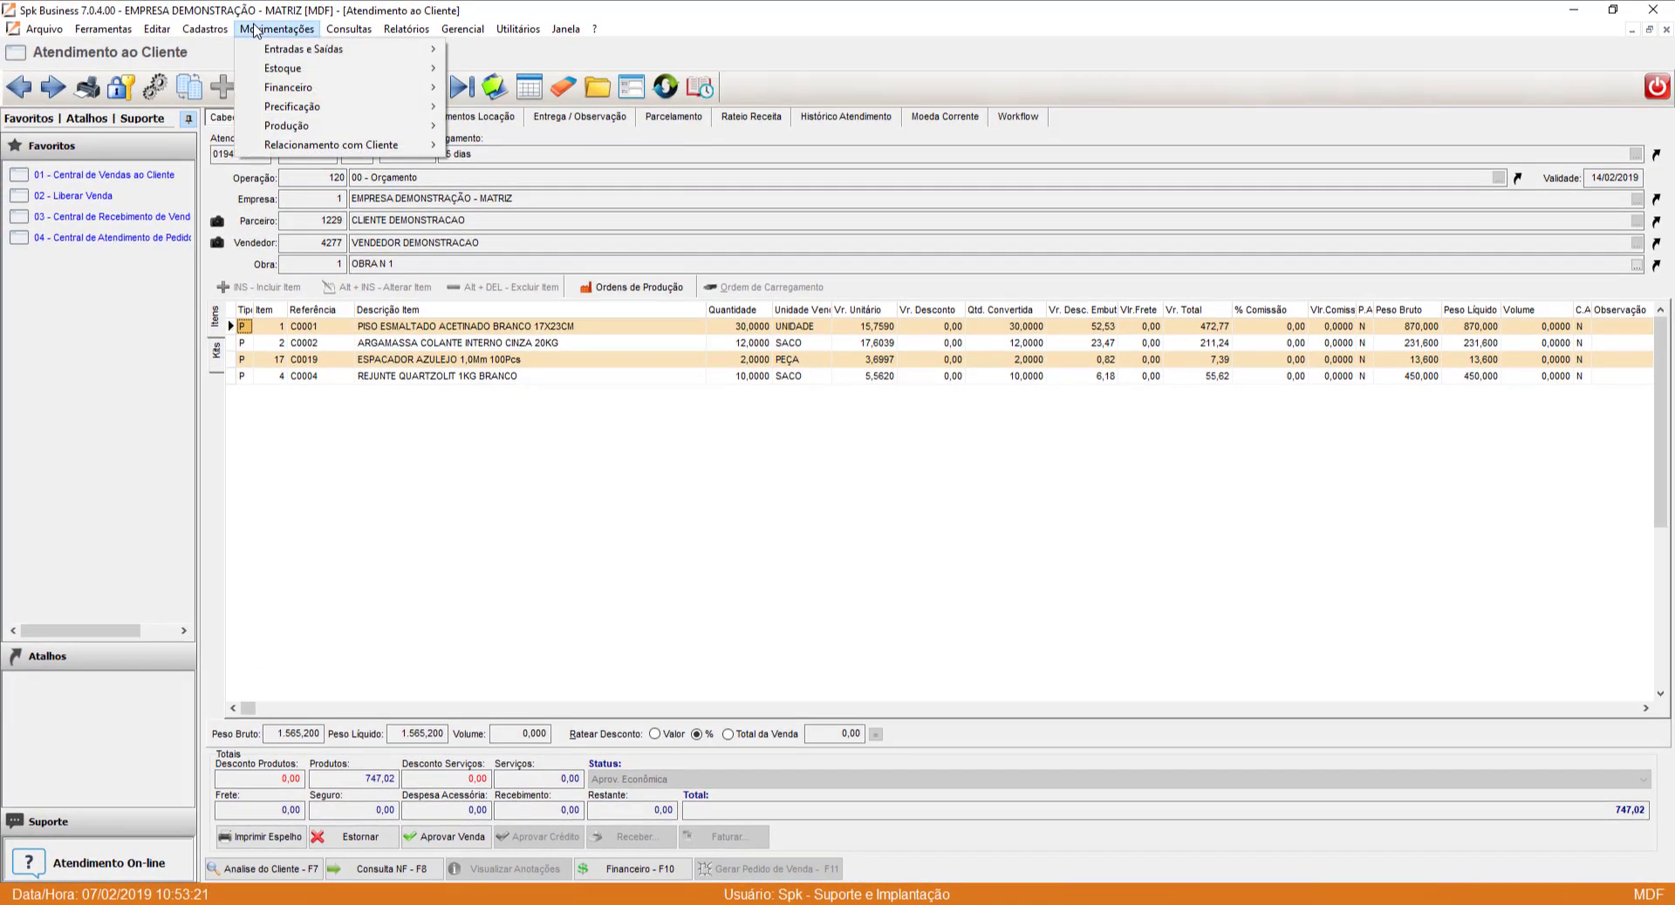
mouse_move(402, 51)
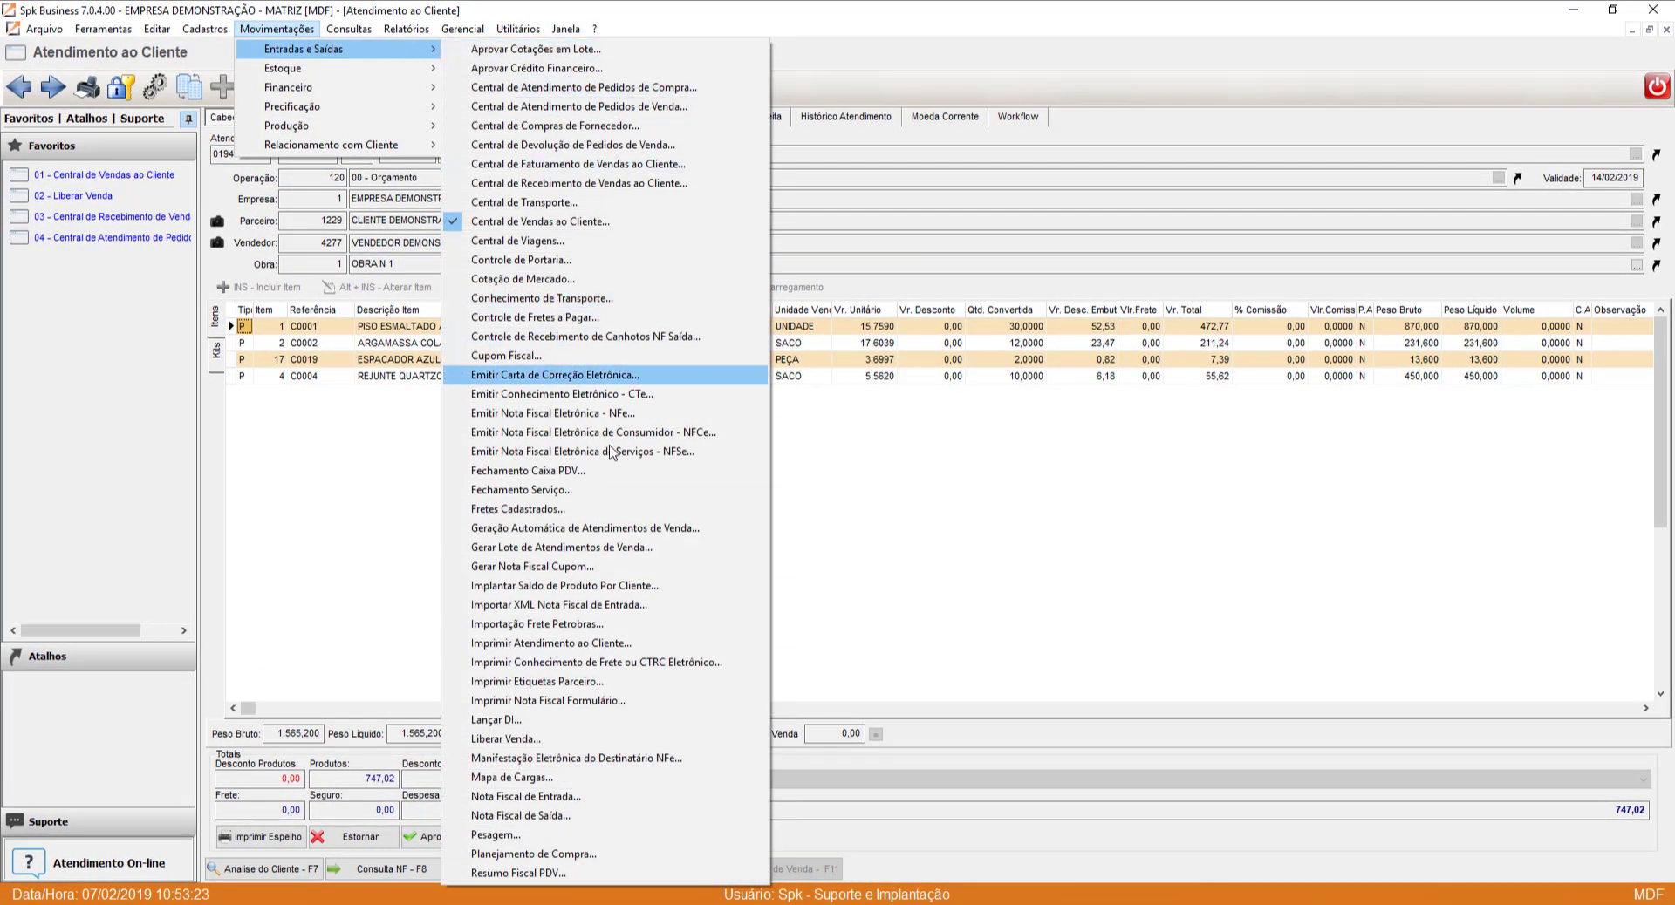
click(559, 741)
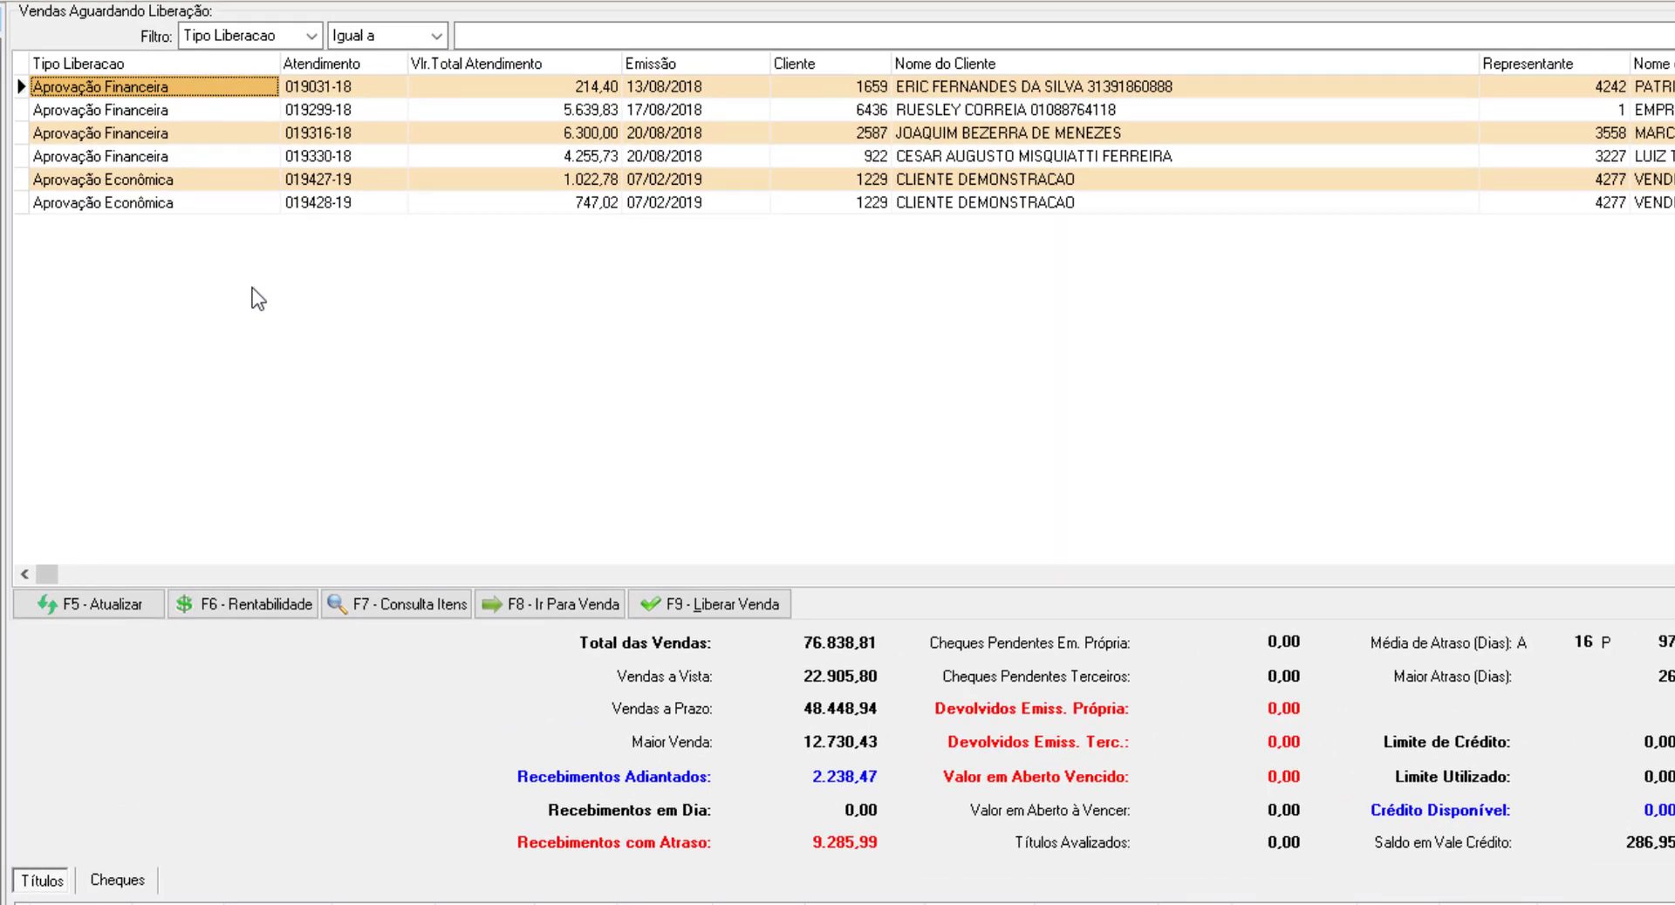
click(237, 207)
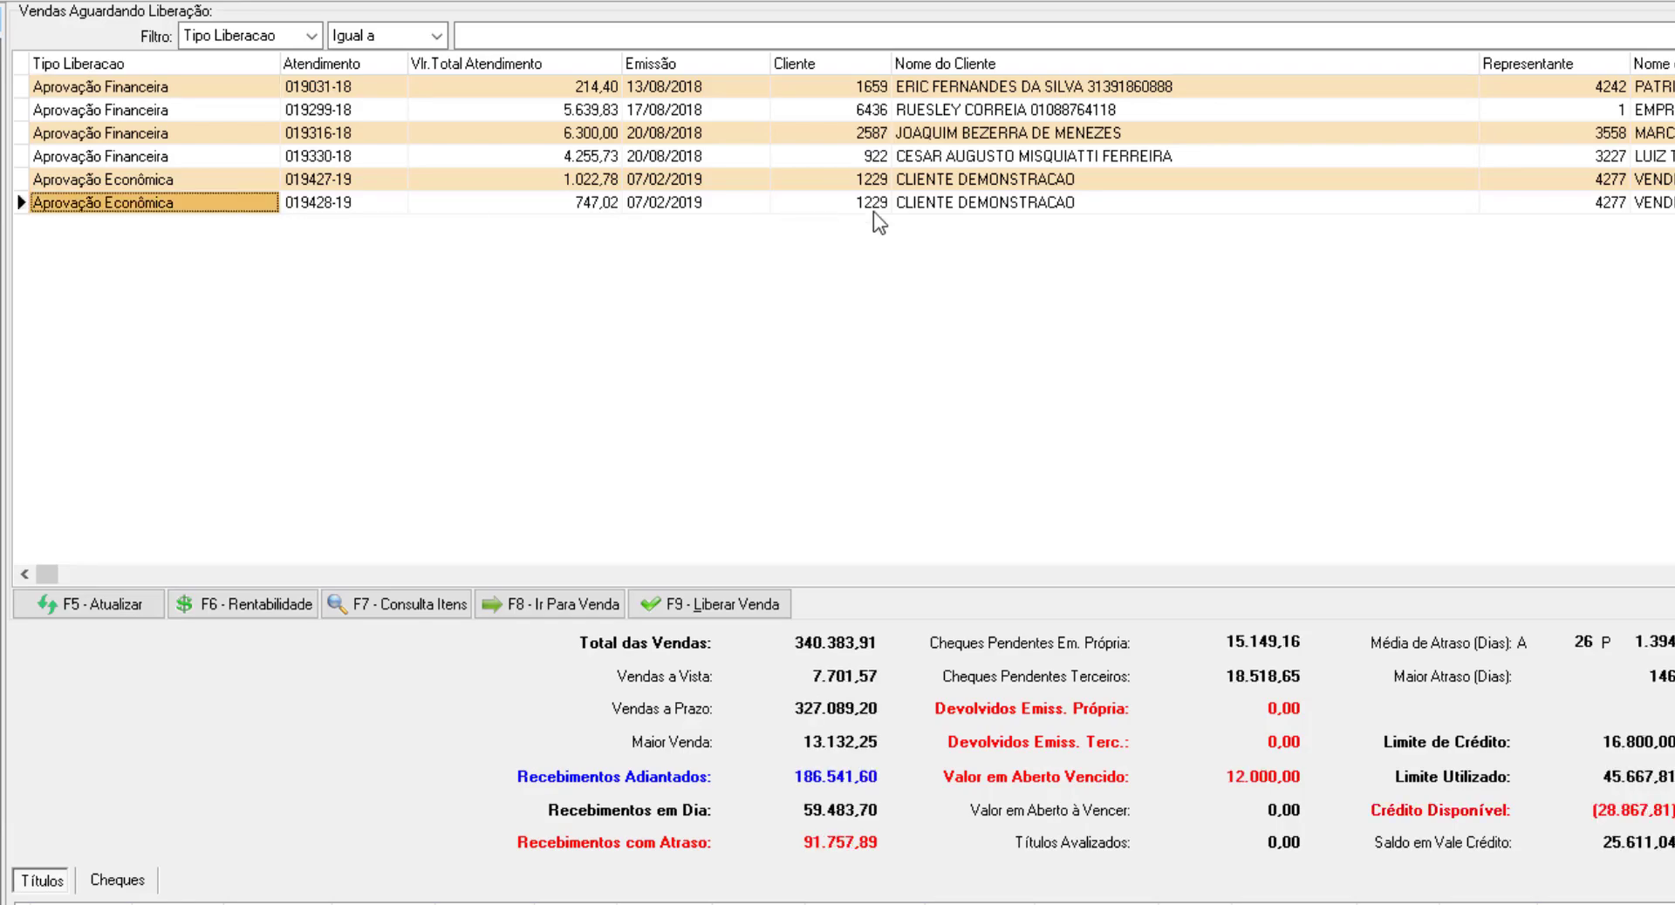
click(319, 204)
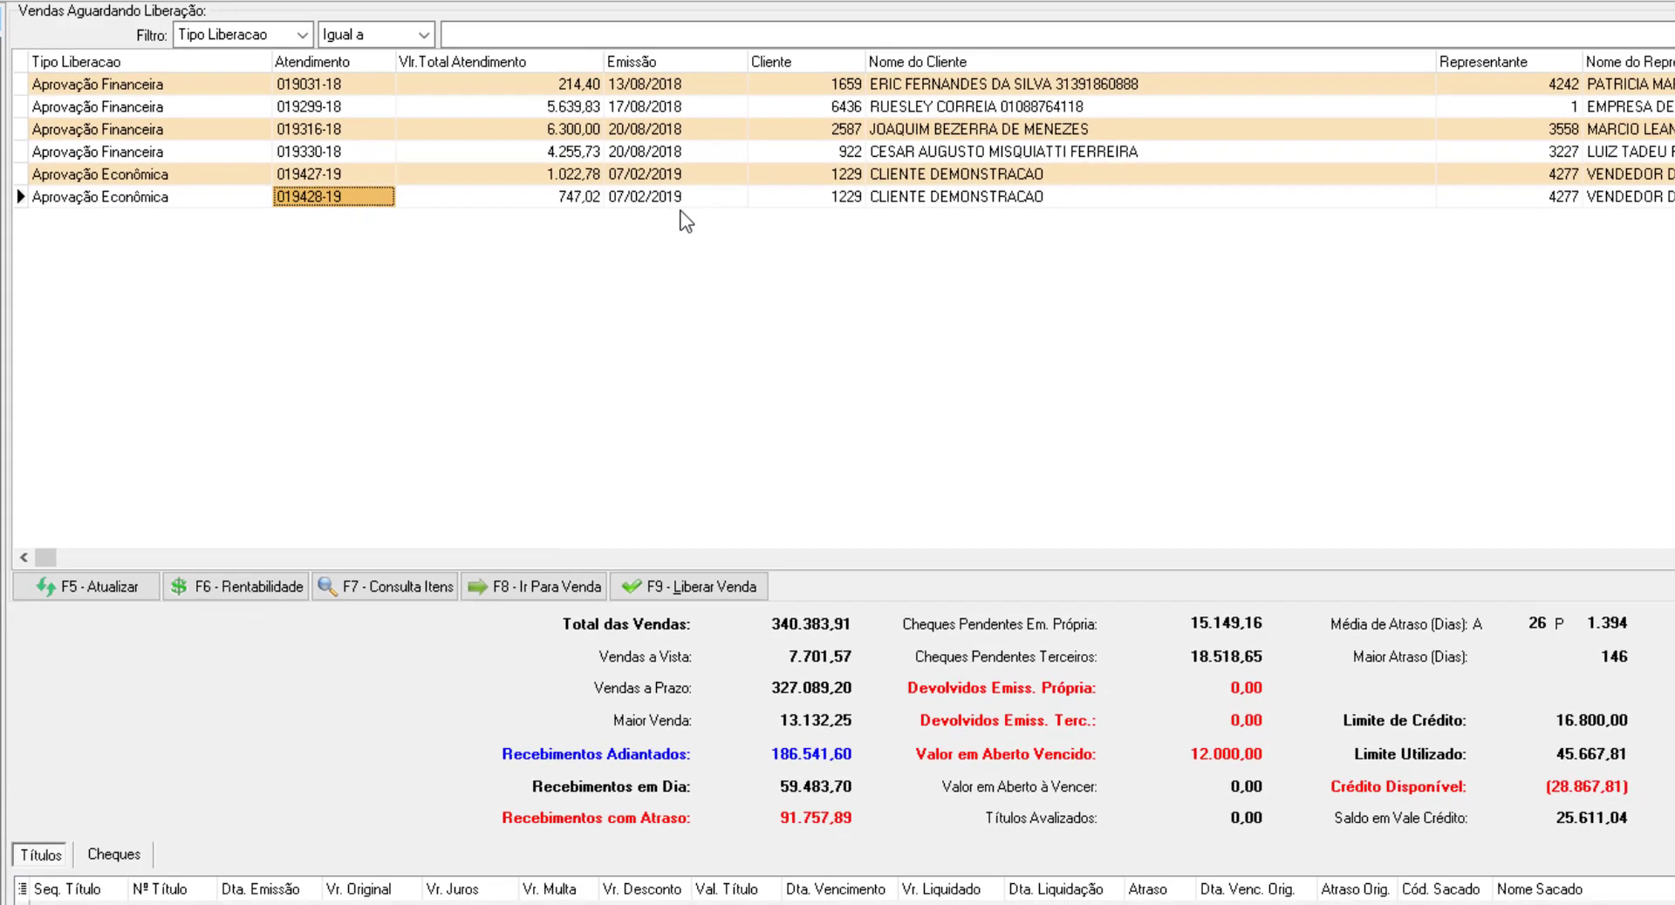
click(217, 197)
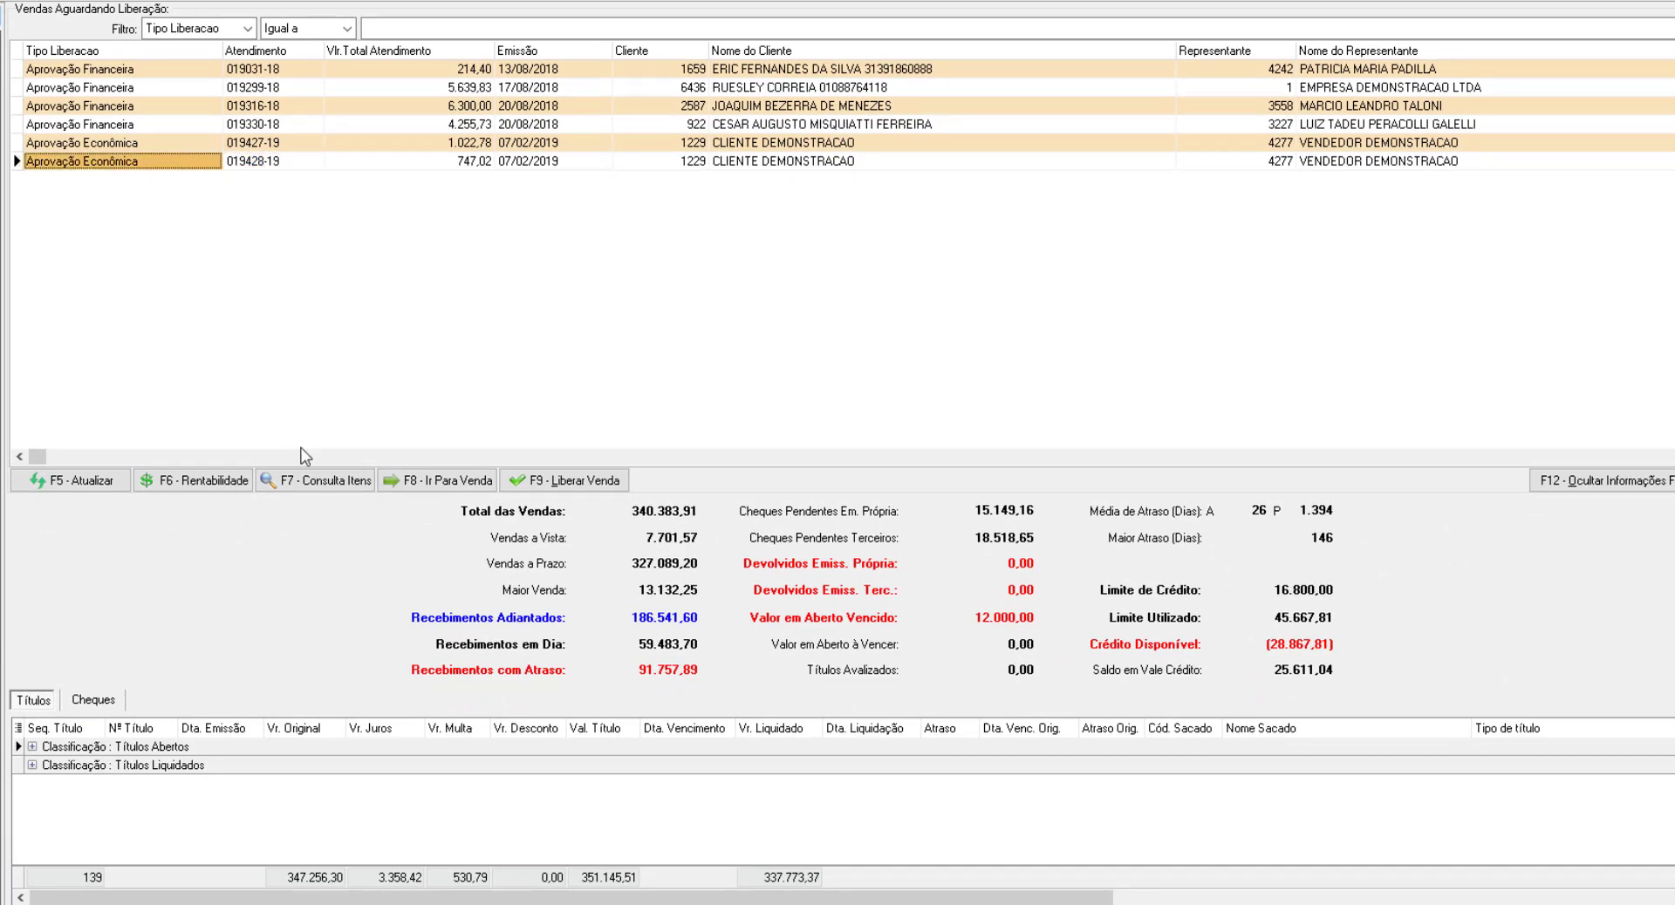
Open the selected sale's profitability analysis and simulate a sale total of 800.
click(208, 481)
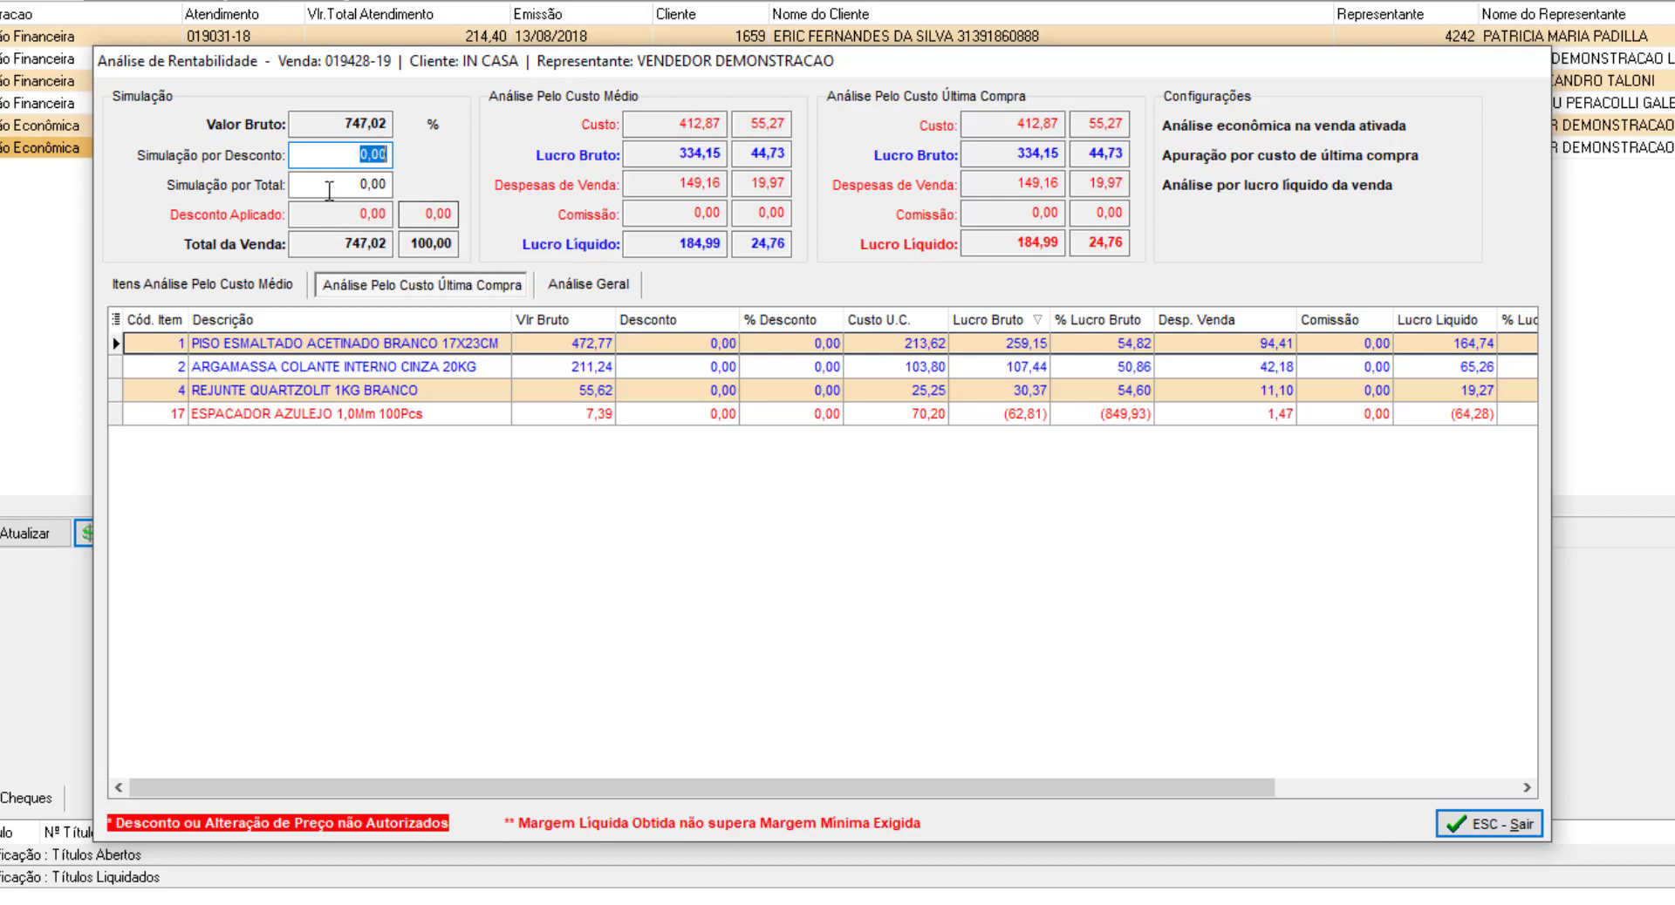
click(367, 186)
double_click(367, 186)
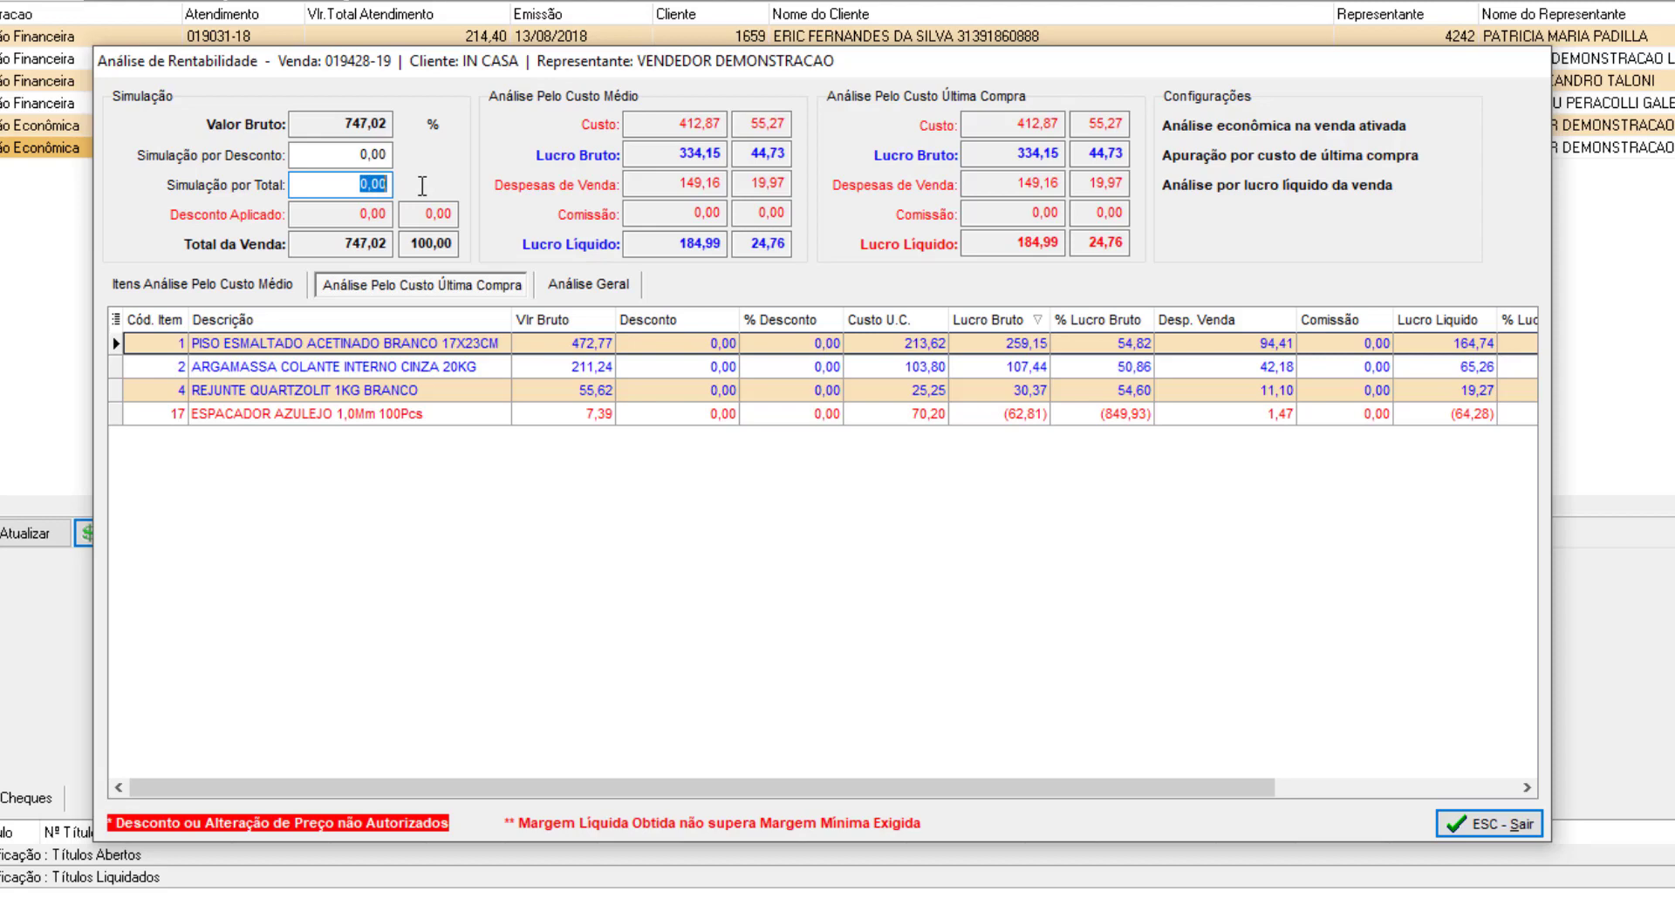
text(800)
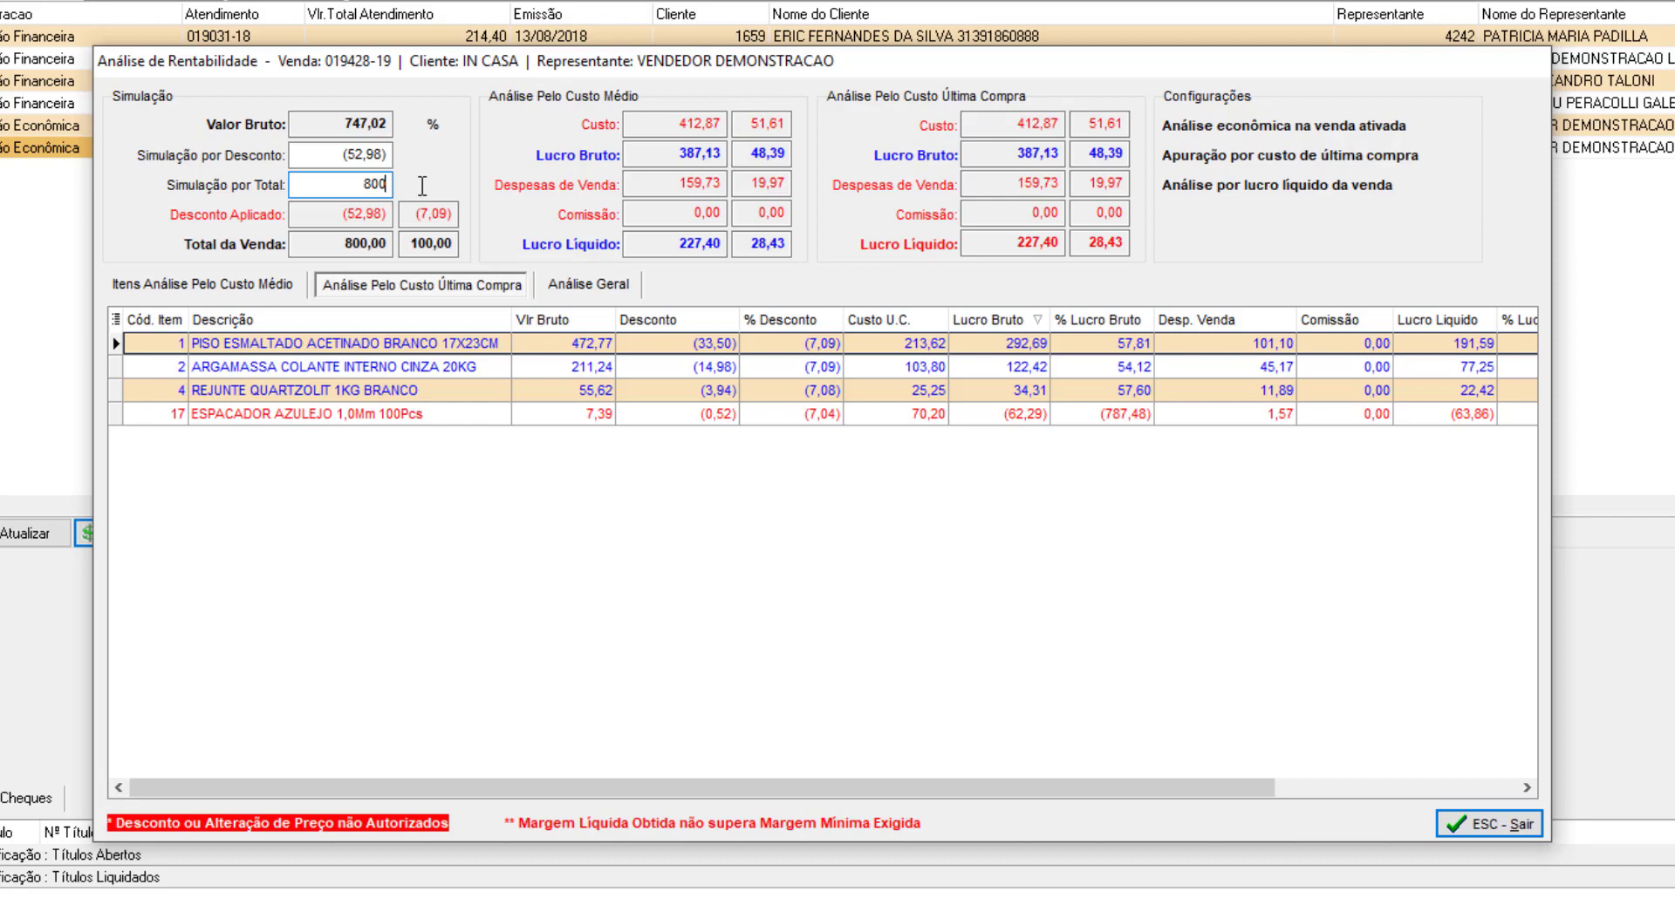
Examine the simulated sale's net profit by average cost and by last purchase cost, and close the profitability analysis.
double_click(364, 183)
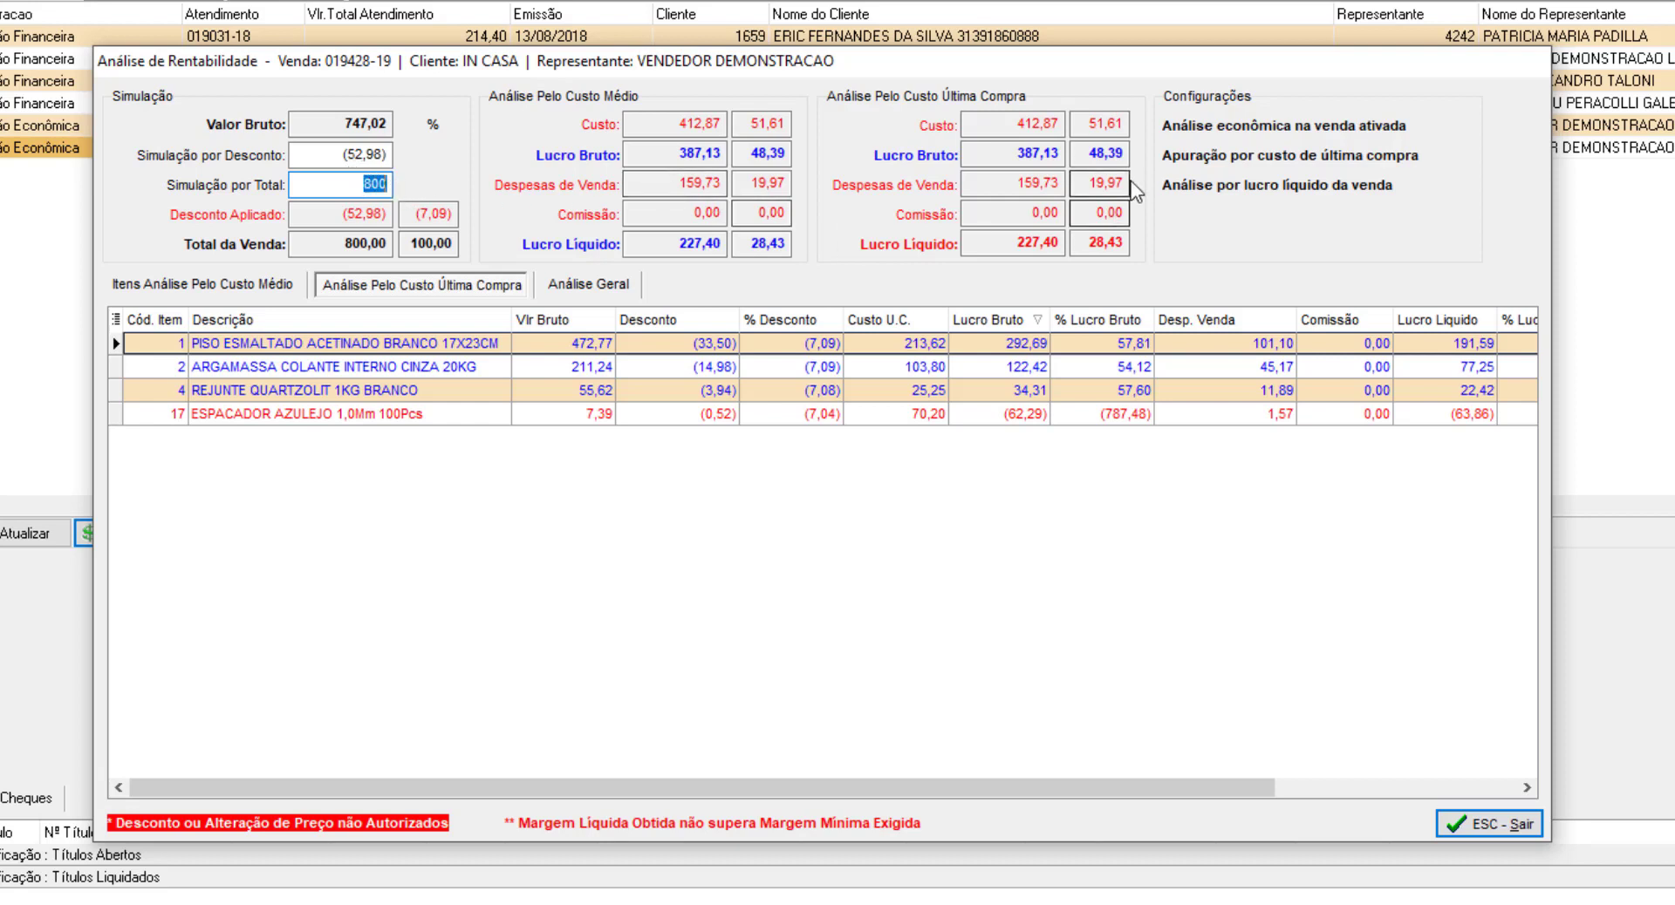
click(349, 181)
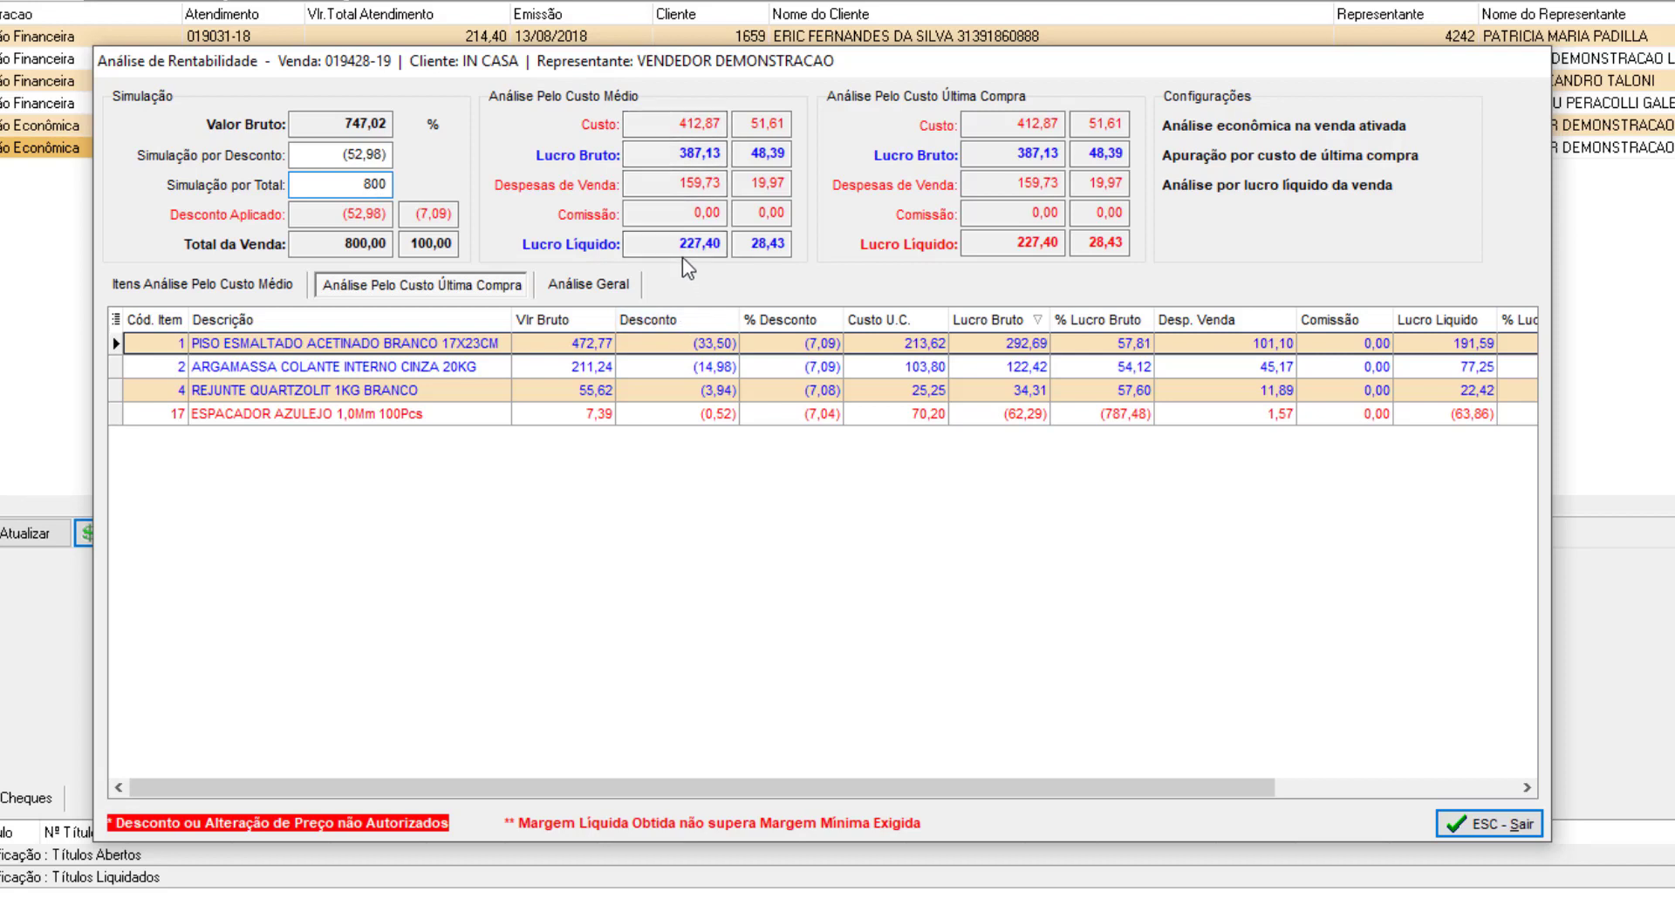
drag(680, 245, 788, 245)
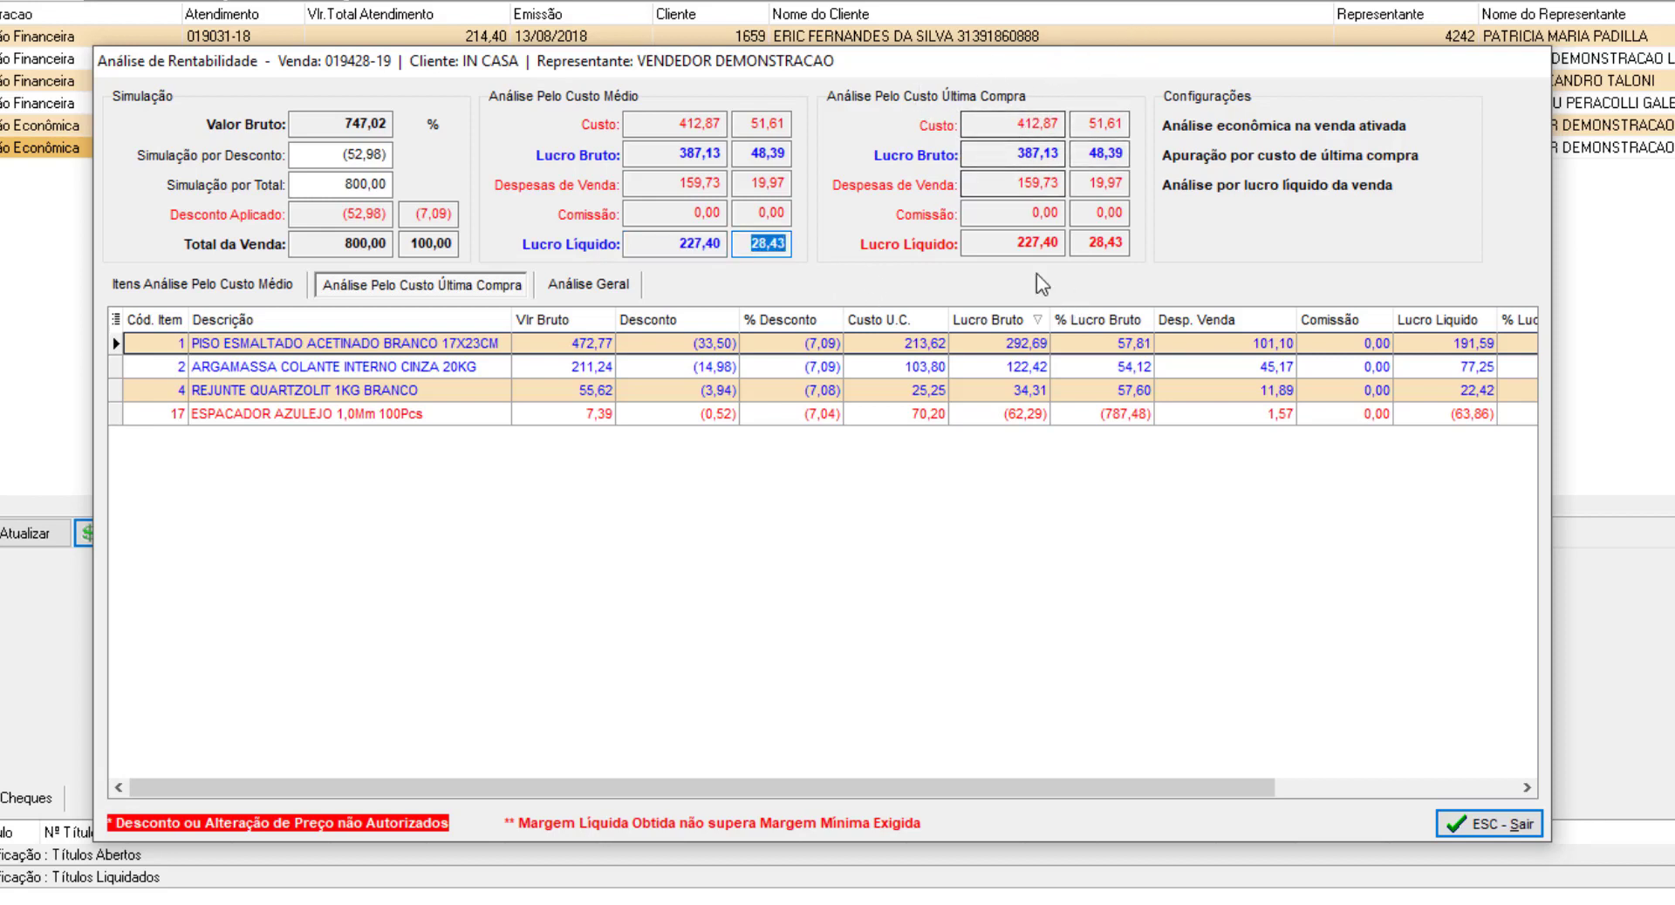
drag(1016, 244, 1148, 260)
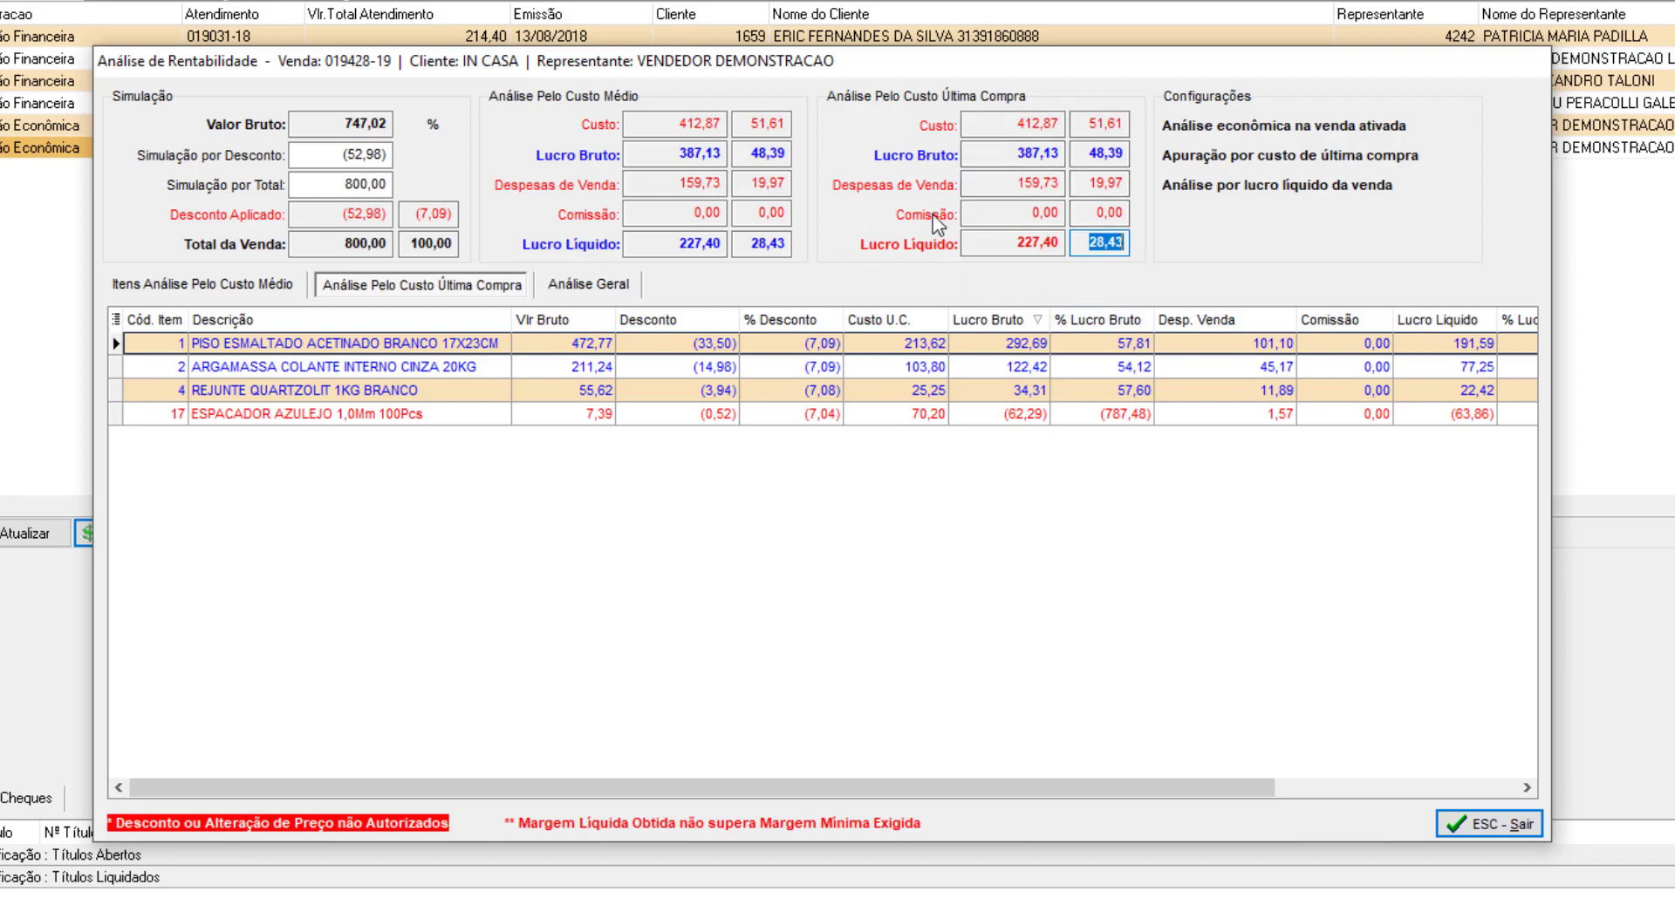
click(1083, 247)
drag(999, 244, 1149, 251)
click(1084, 243)
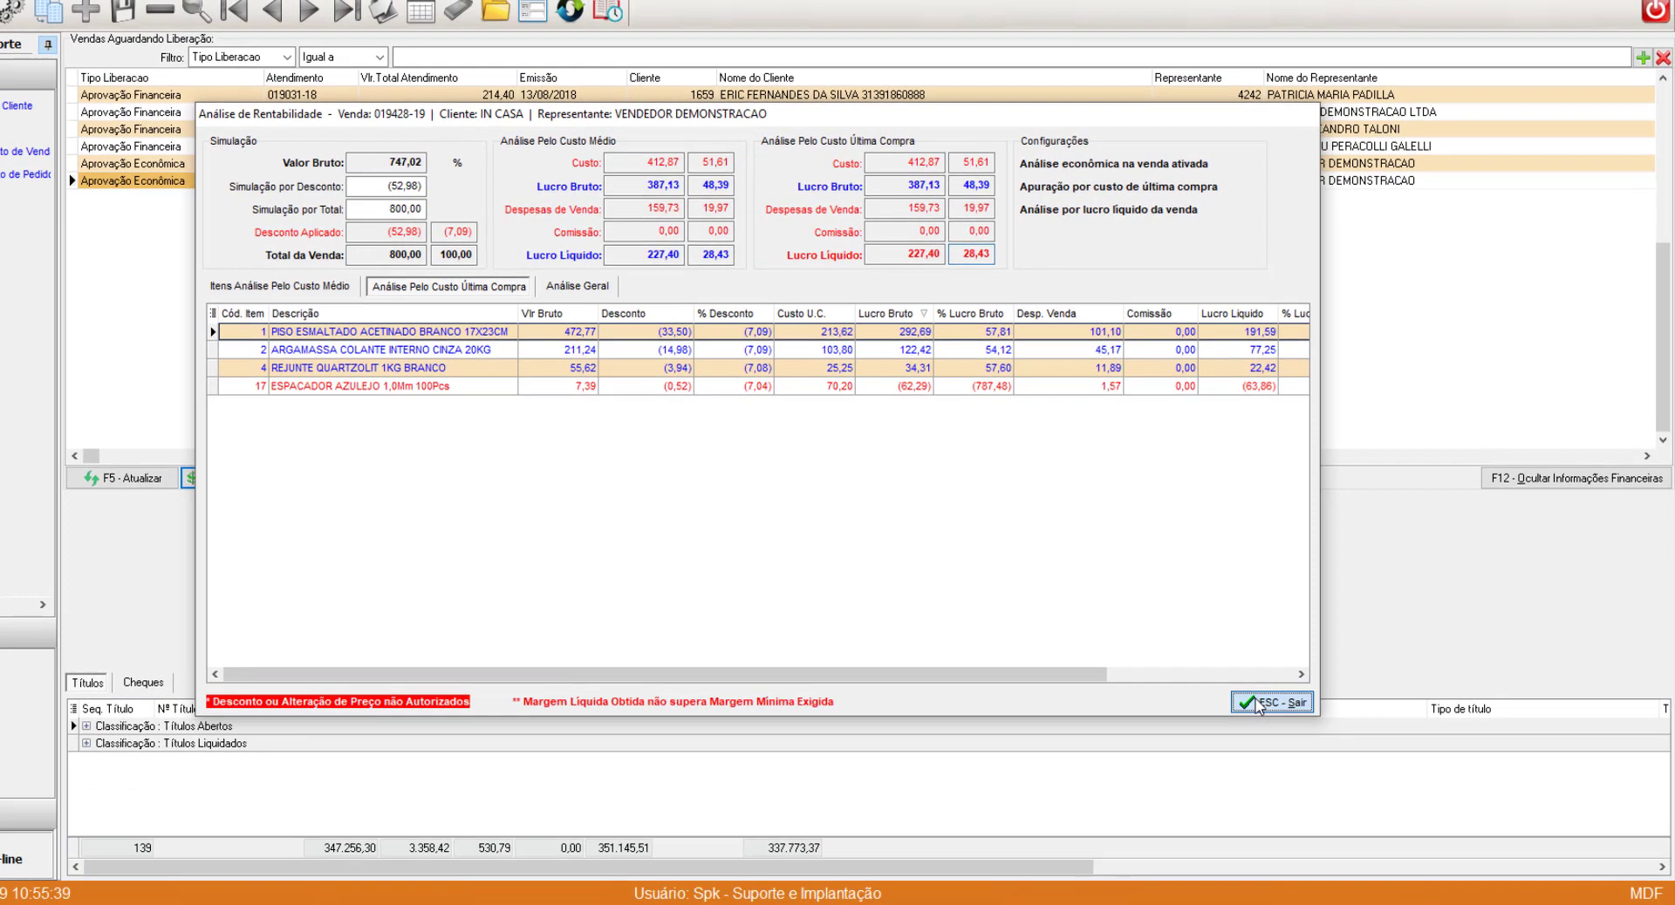
click(1488, 823)
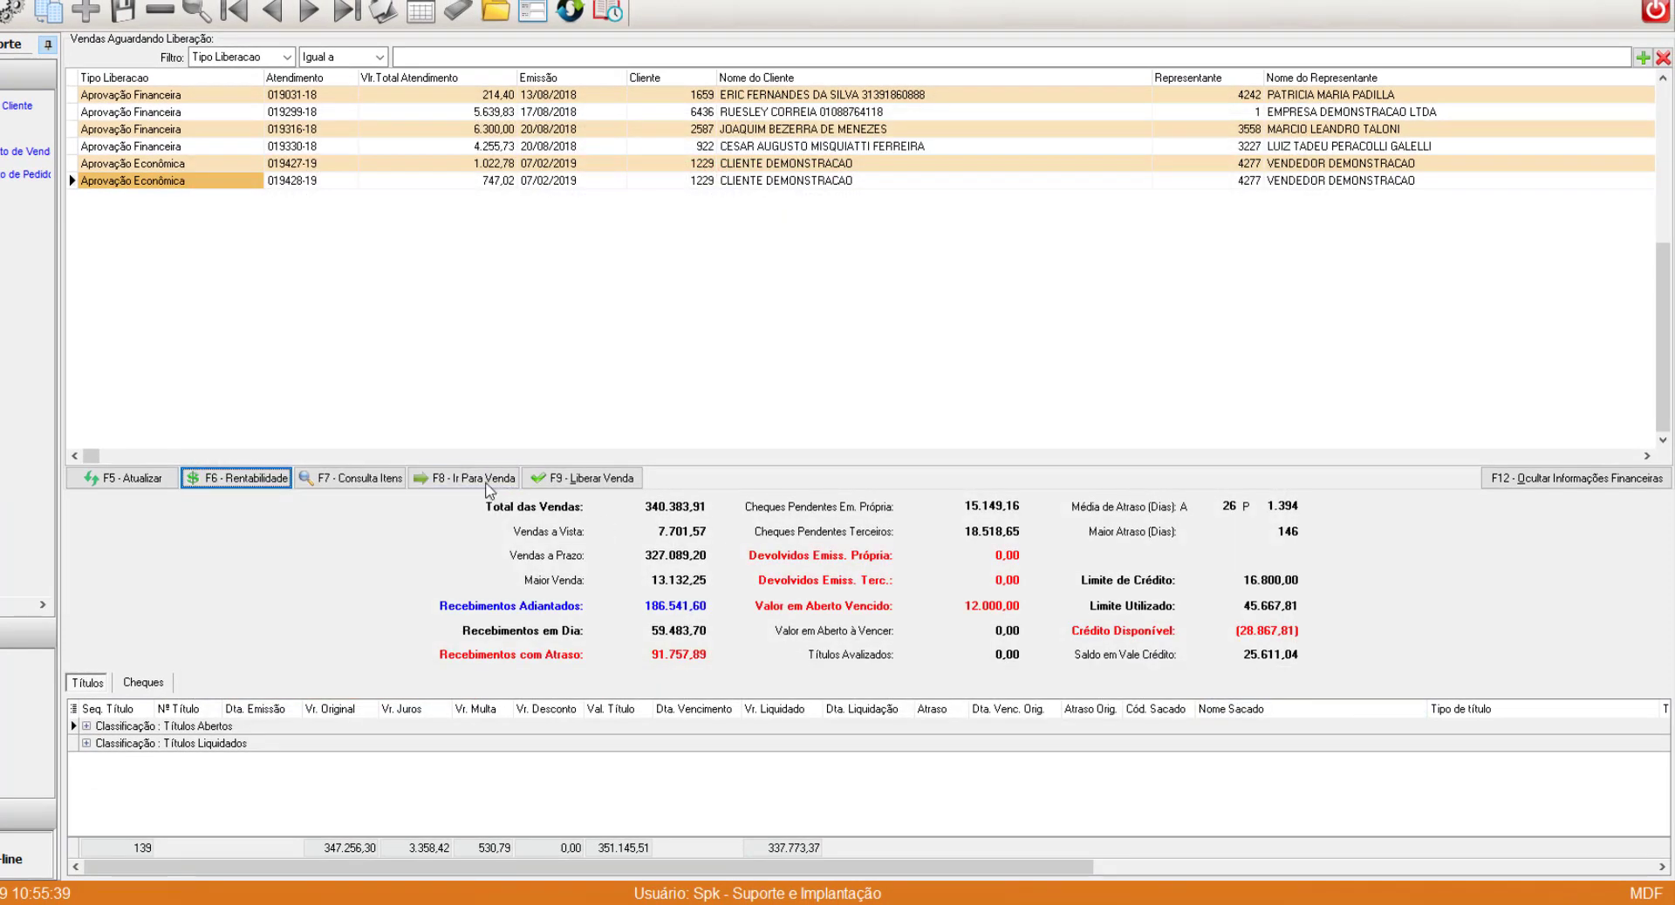
Return from Liberar Venda to the sale's Atendimento ao Cliente window and approve the sale there.
click(599, 482)
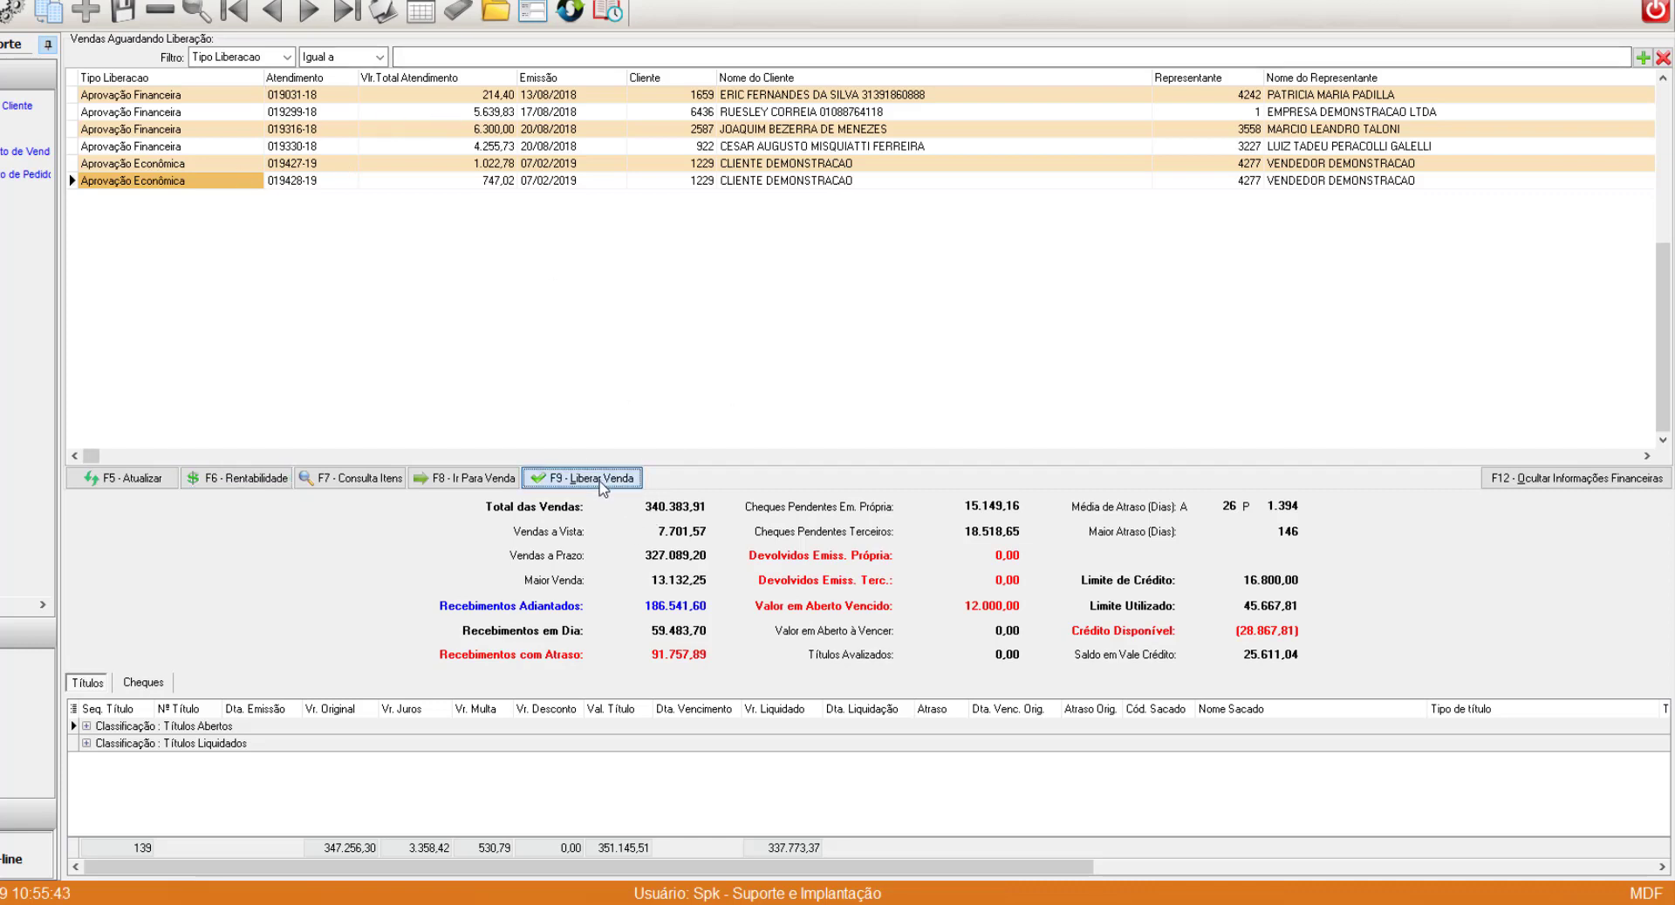
click(817, 446)
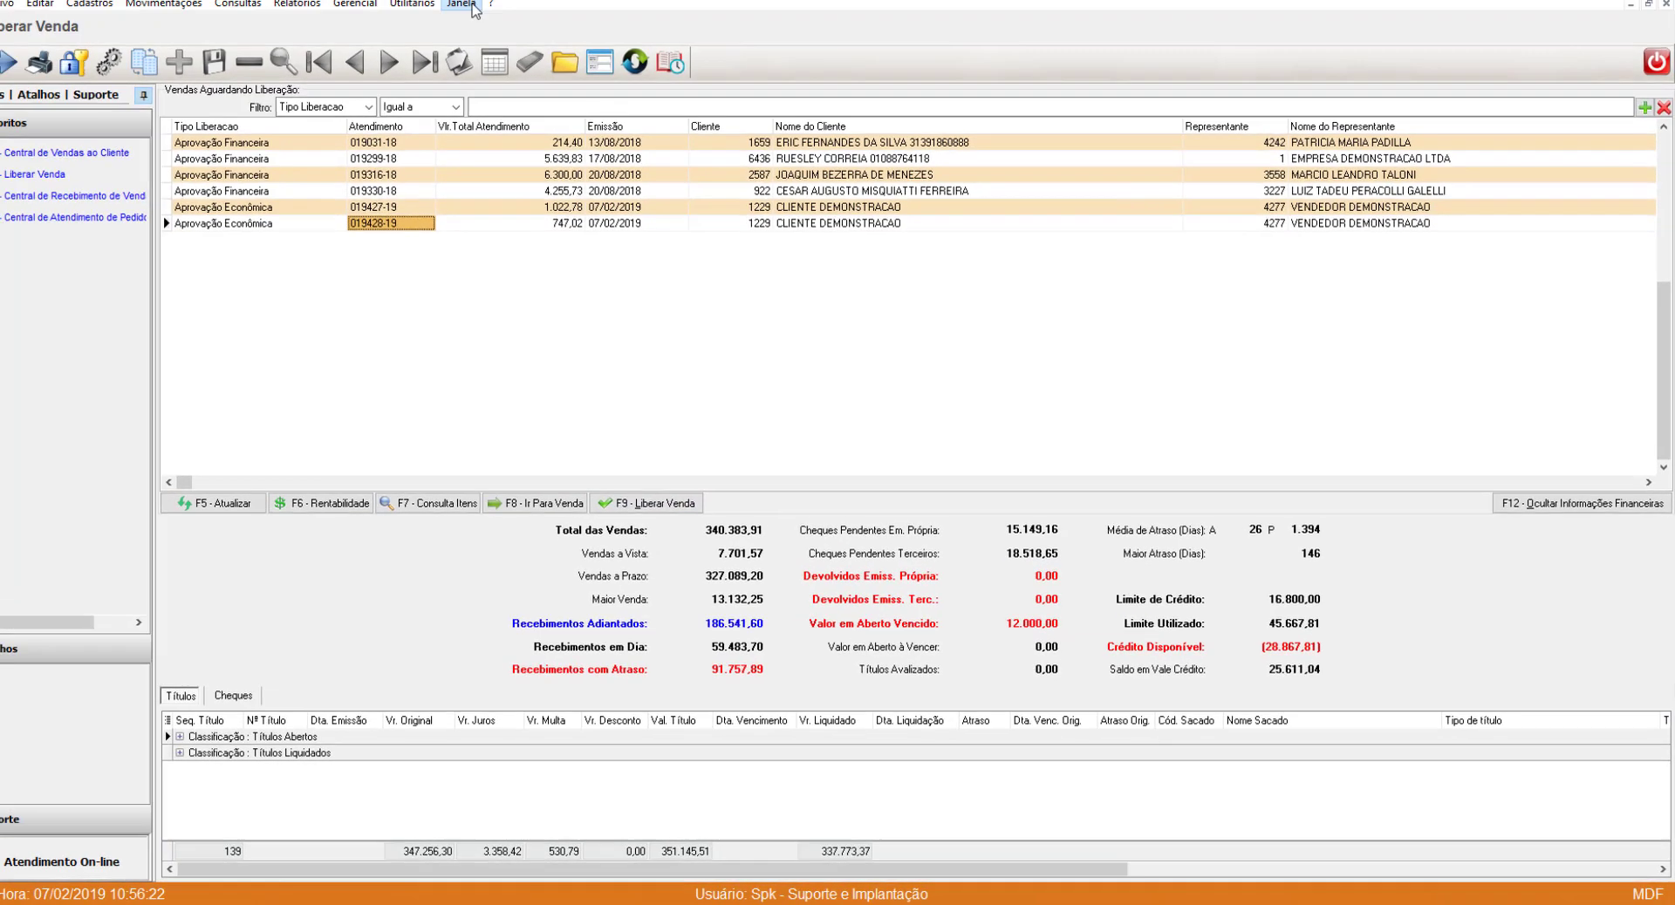
click(496, 29)
click(551, 132)
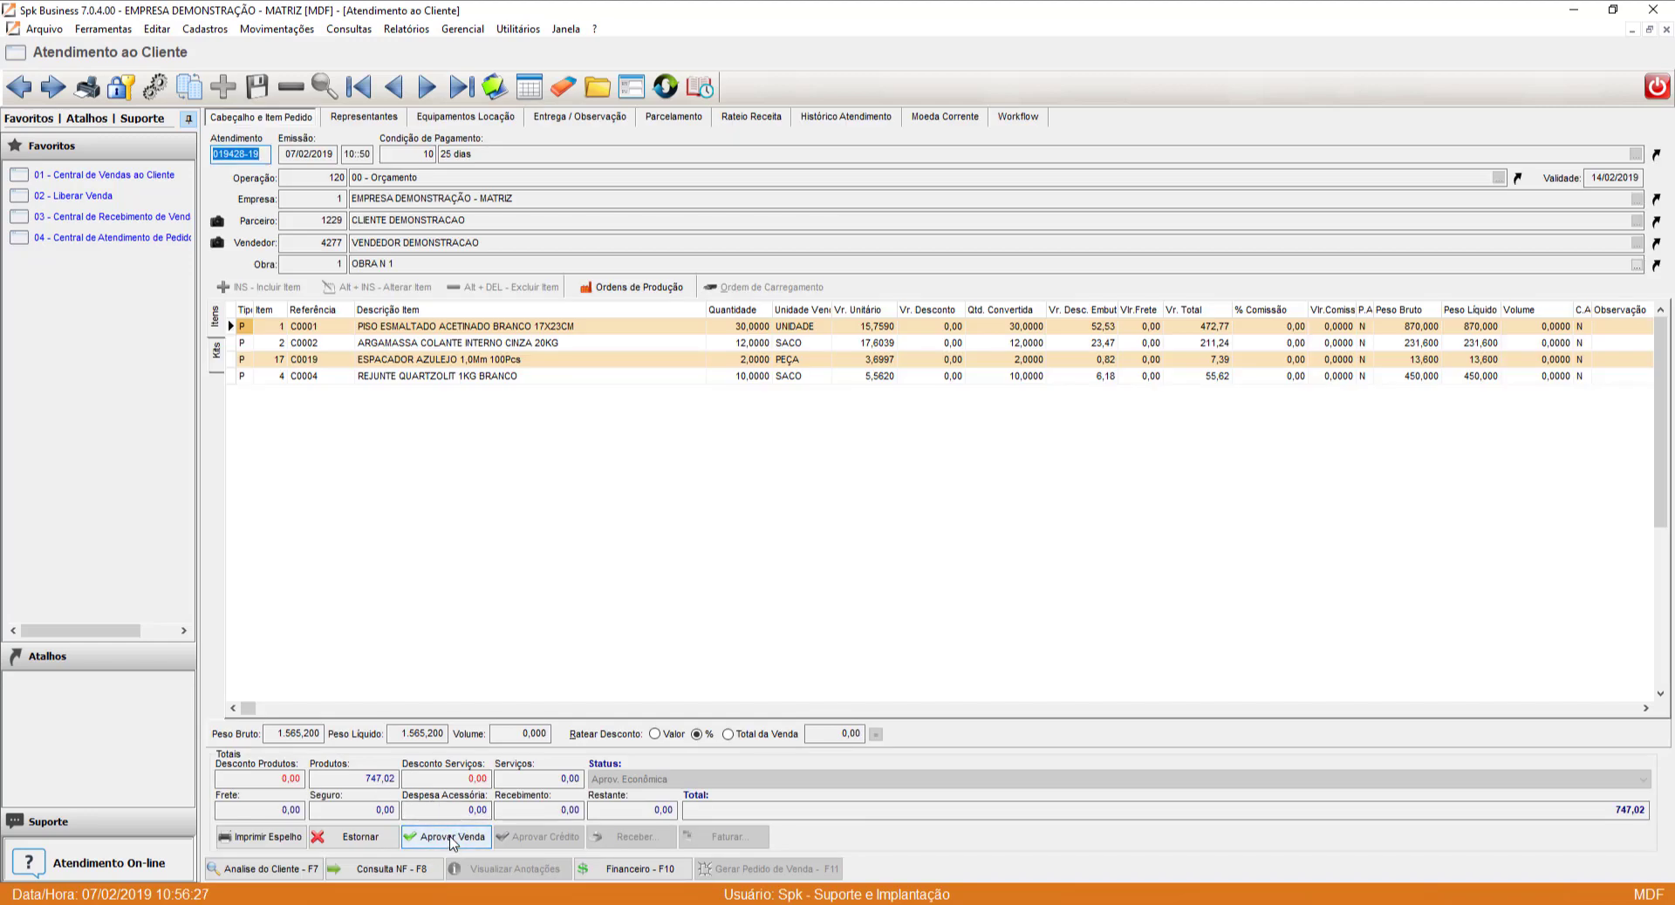
click(452, 837)
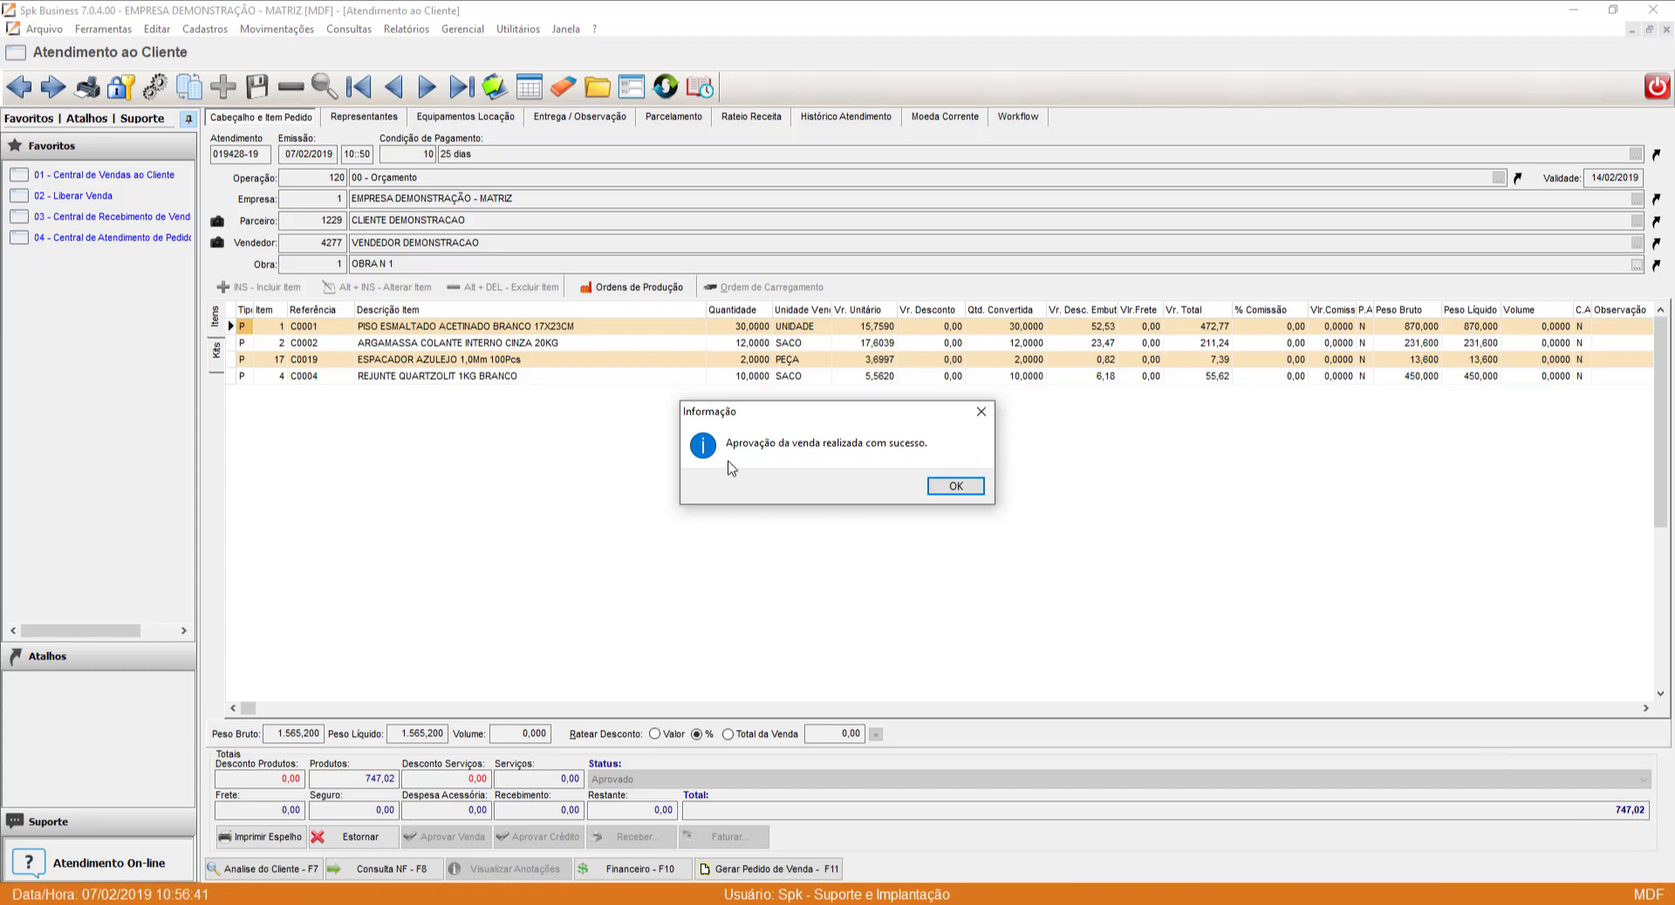
click(951, 487)
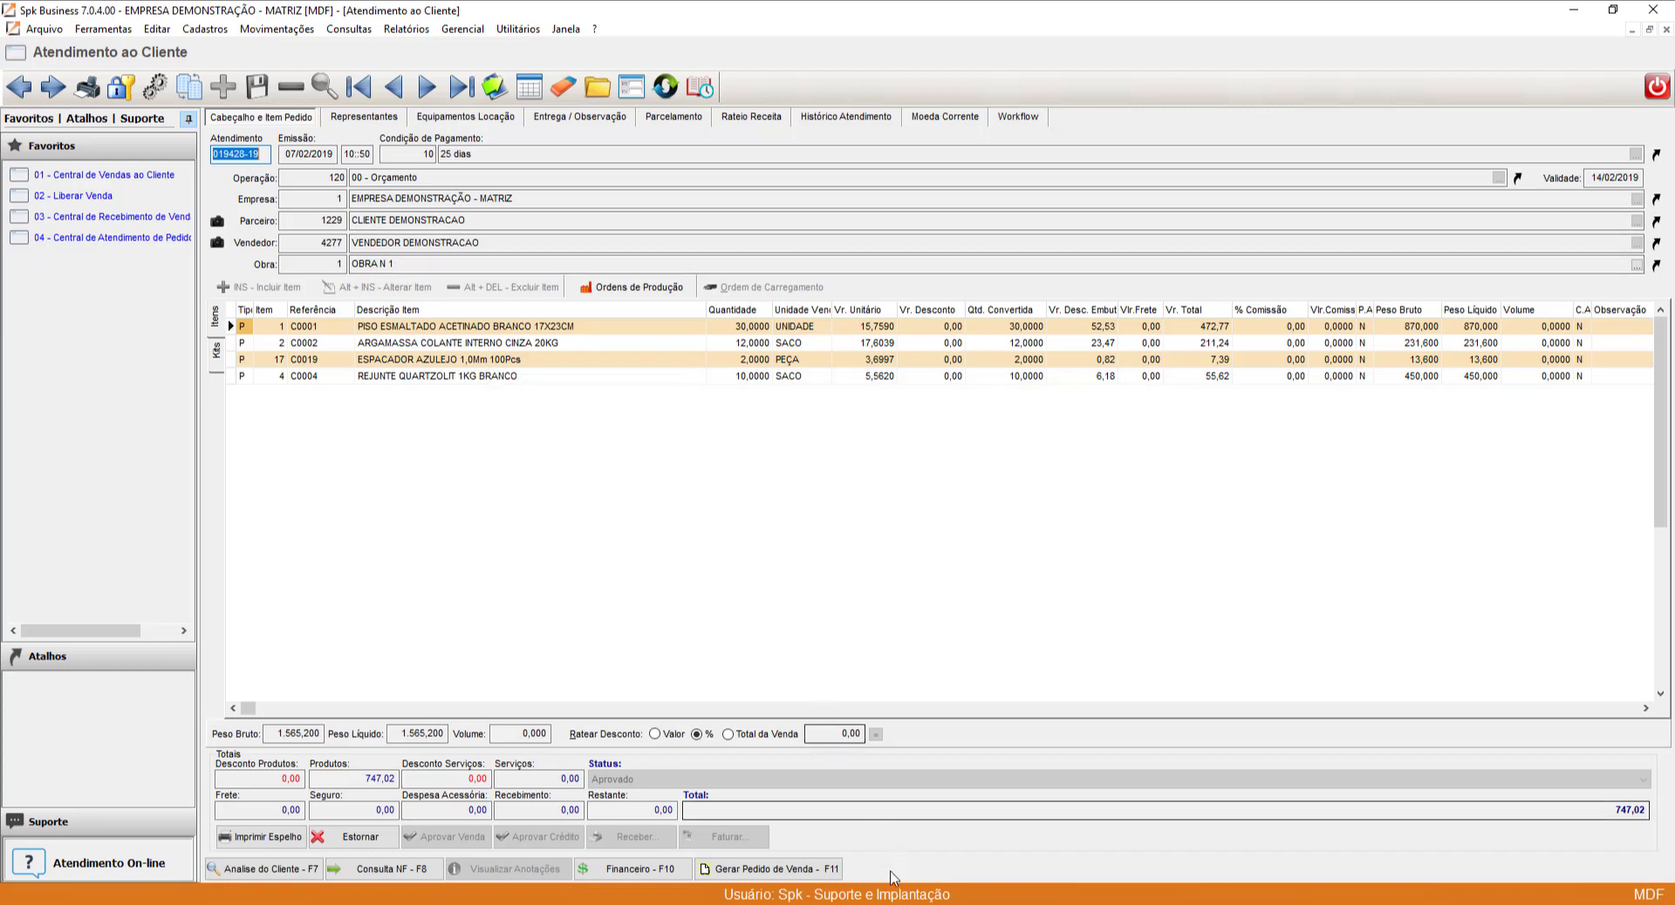
Generate a sales order from the approved quote with operation 02 - Pedido de Venda Usuário define, including all its items.
click(802, 870)
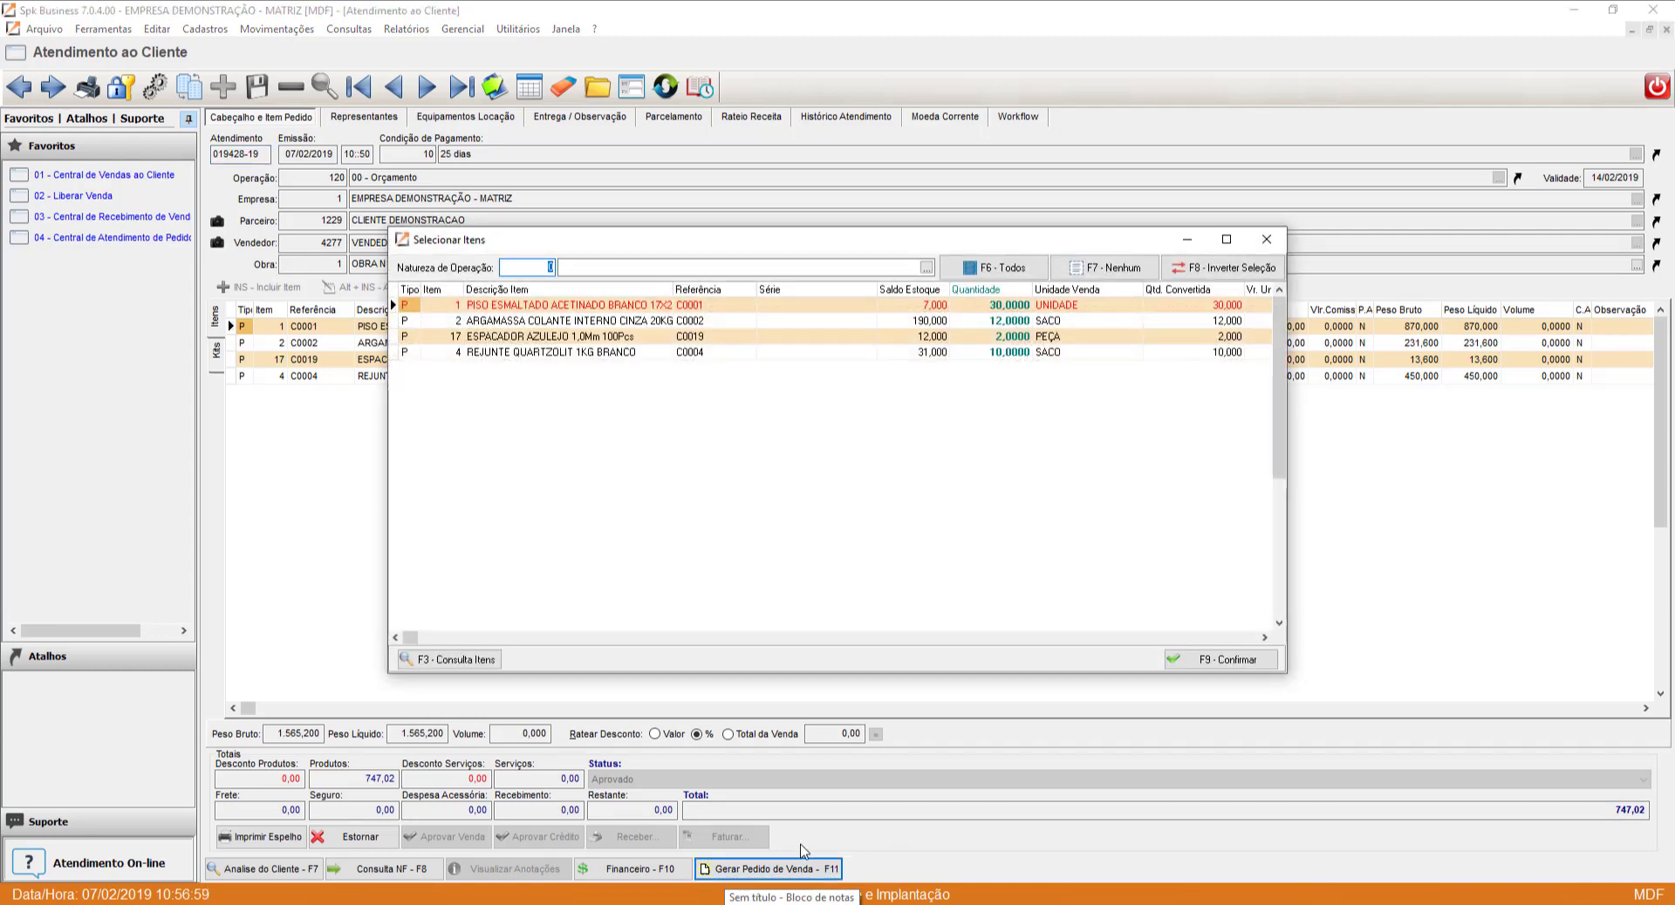
click(590, 271)
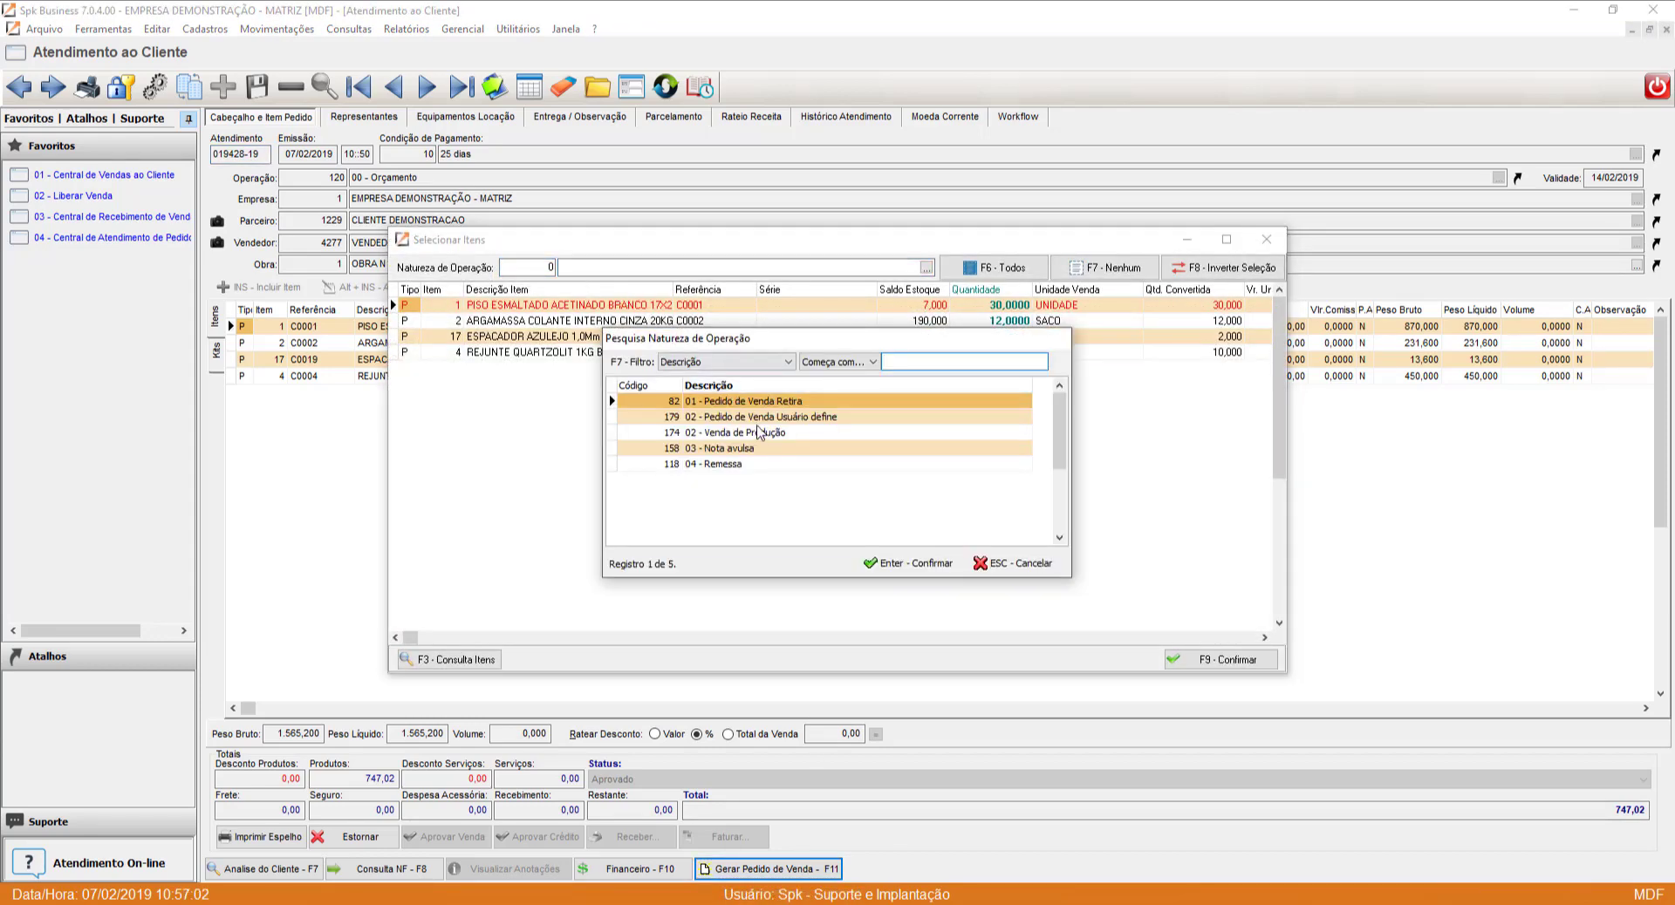
click(760, 418)
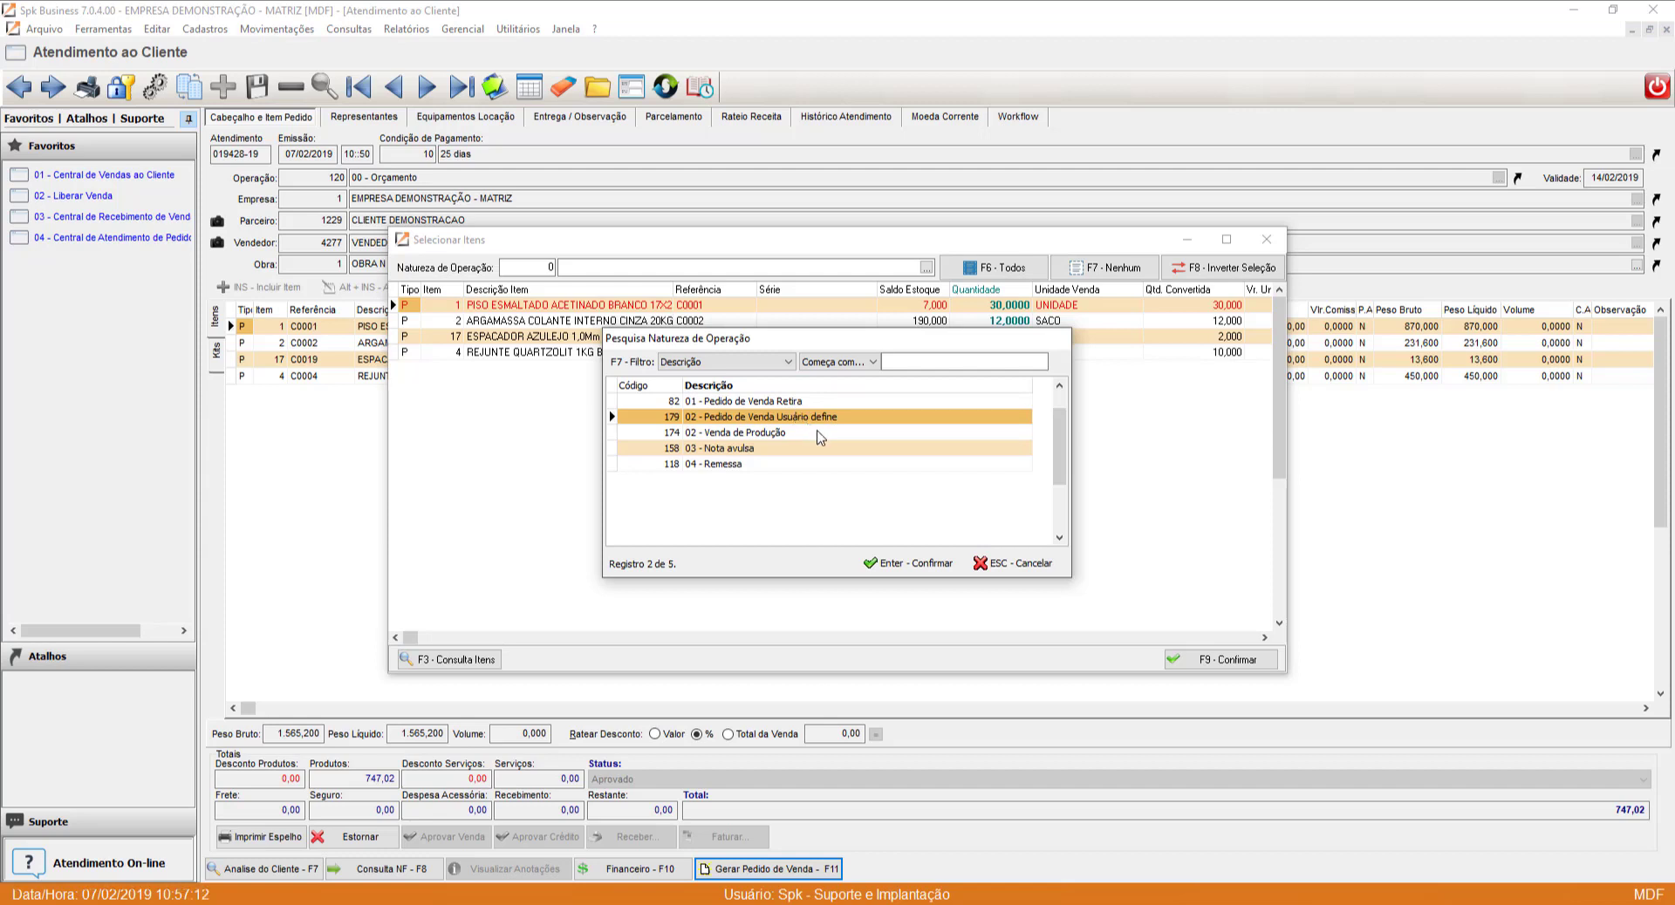
click(912, 560)
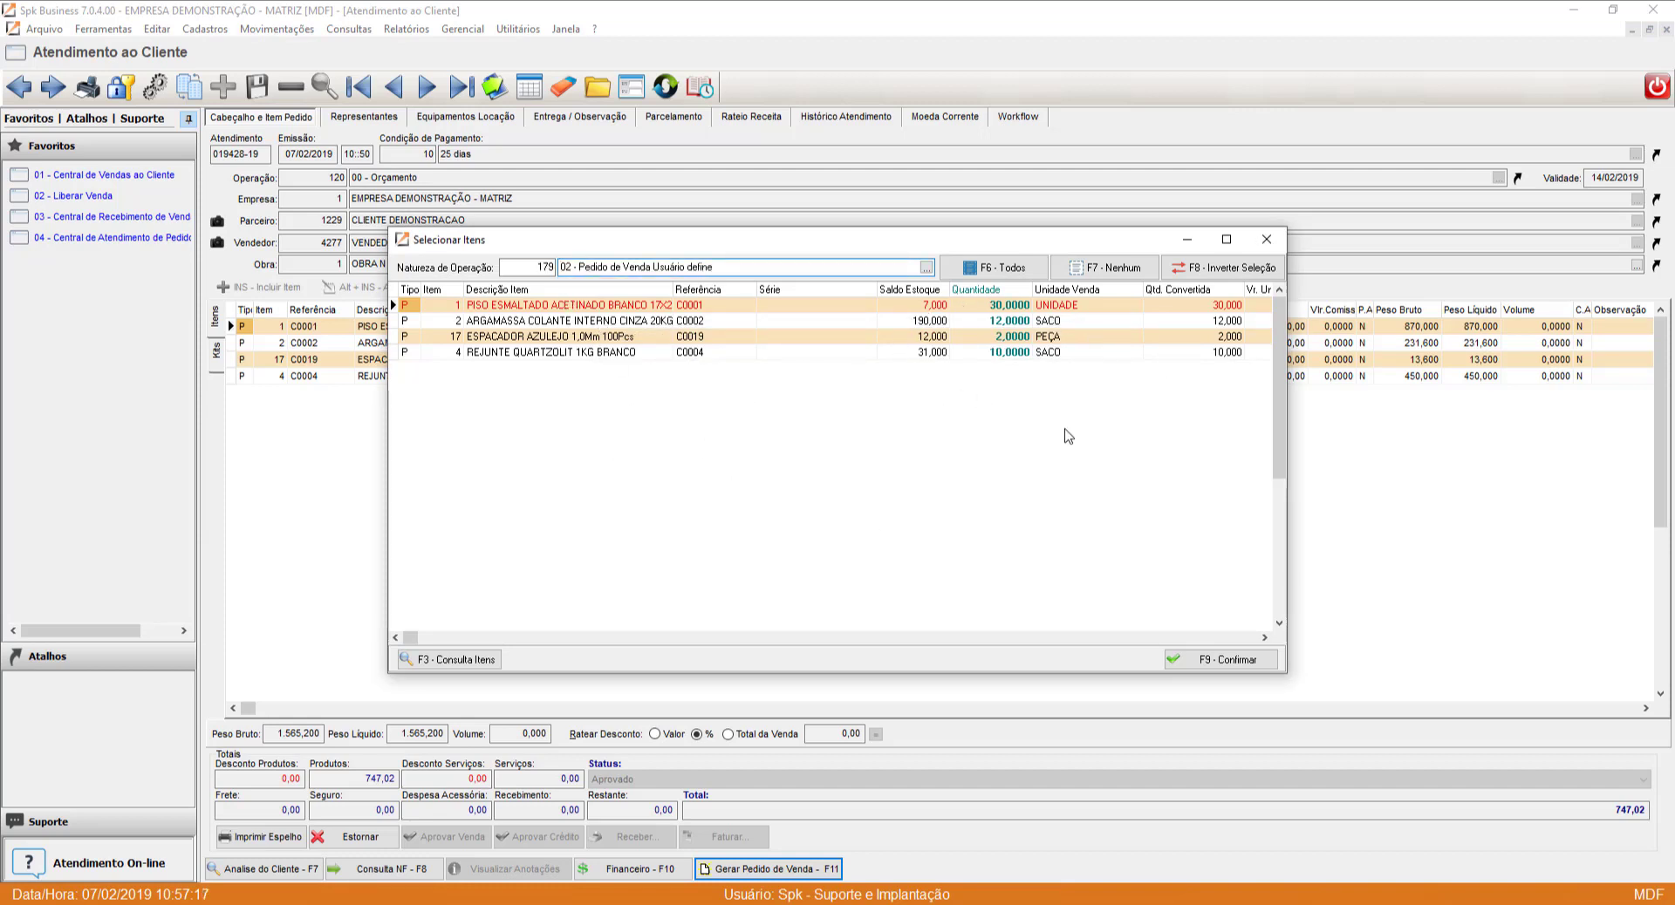
click(1012, 274)
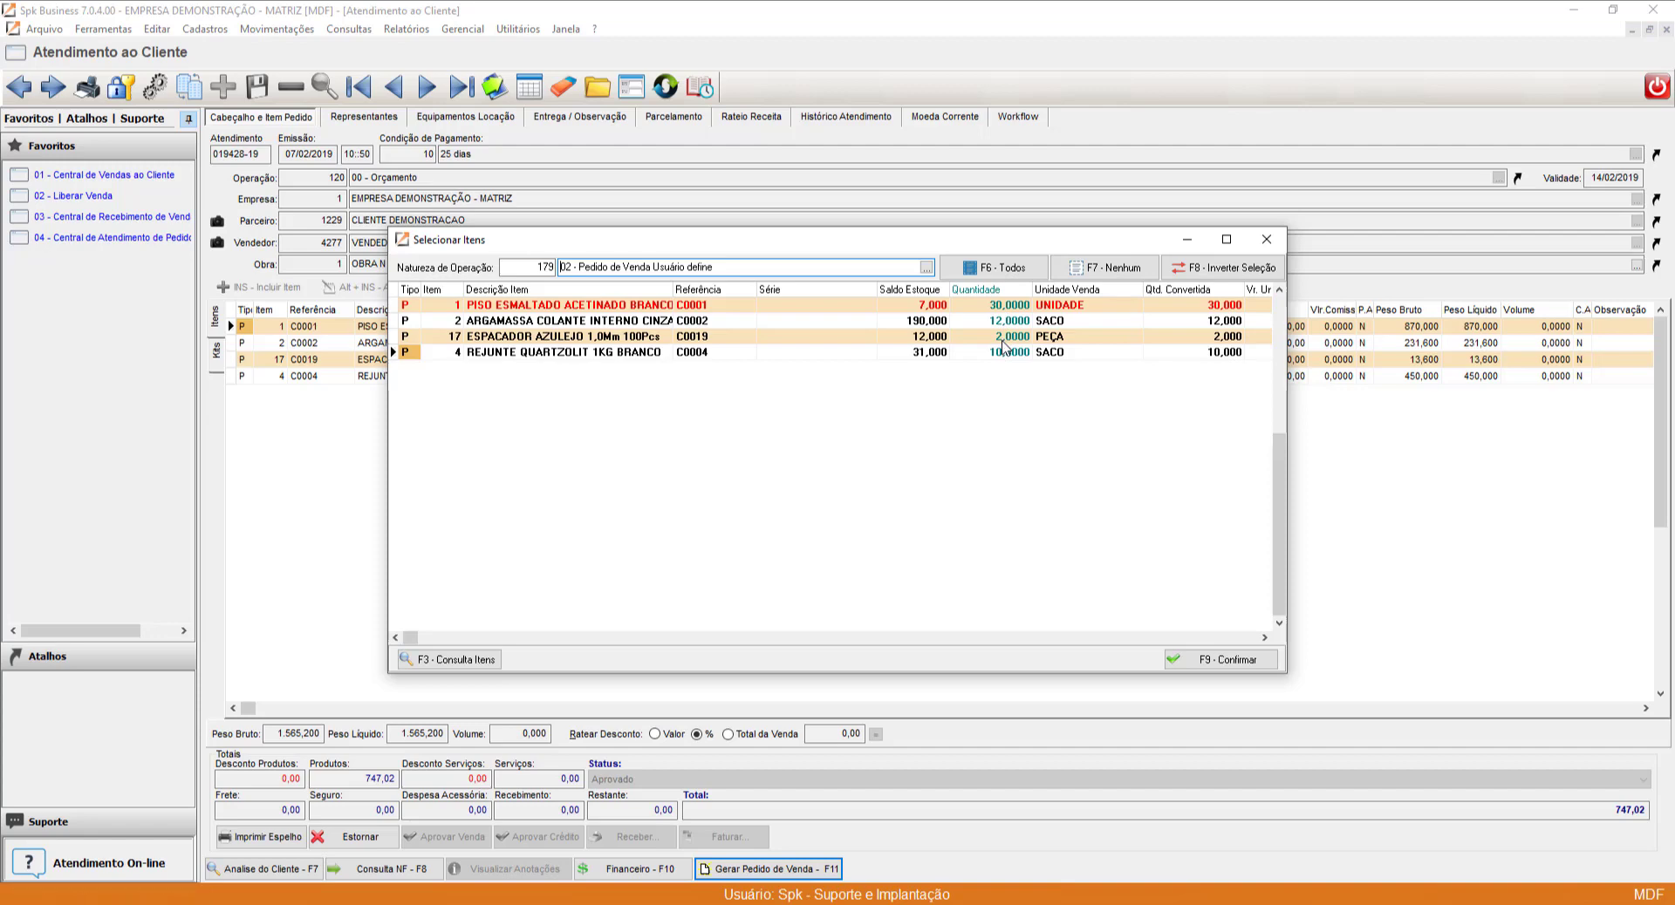
click(1248, 663)
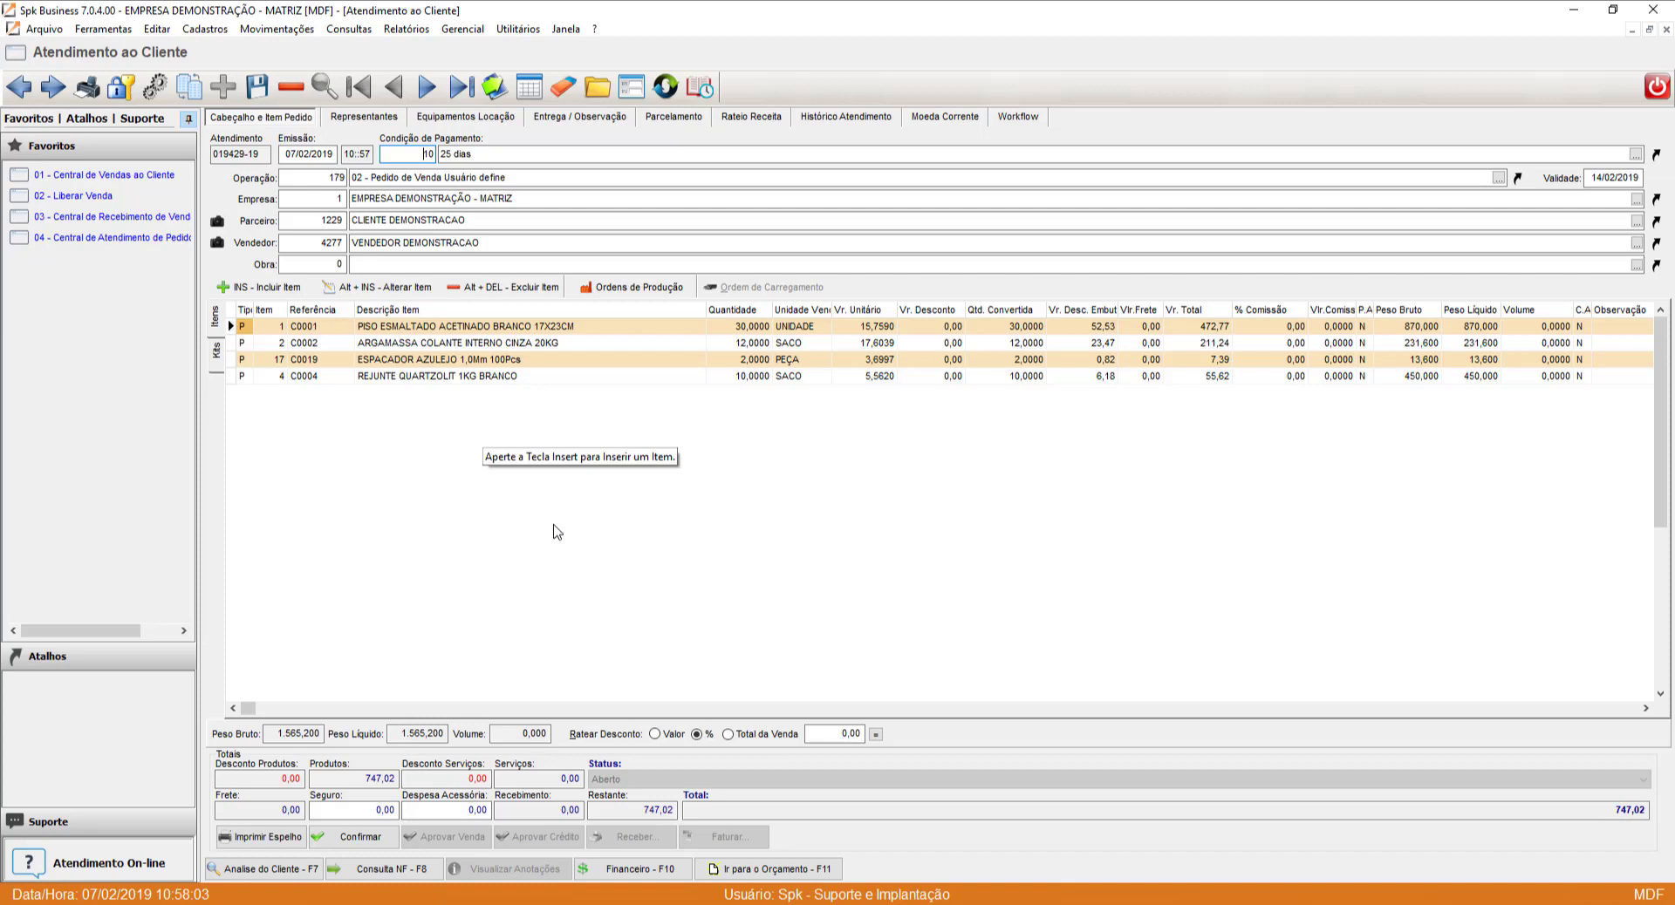
Search the available forms for "frete" and open Configuração Para Cálculo de Frete na Venda.
key(ctrl+s)
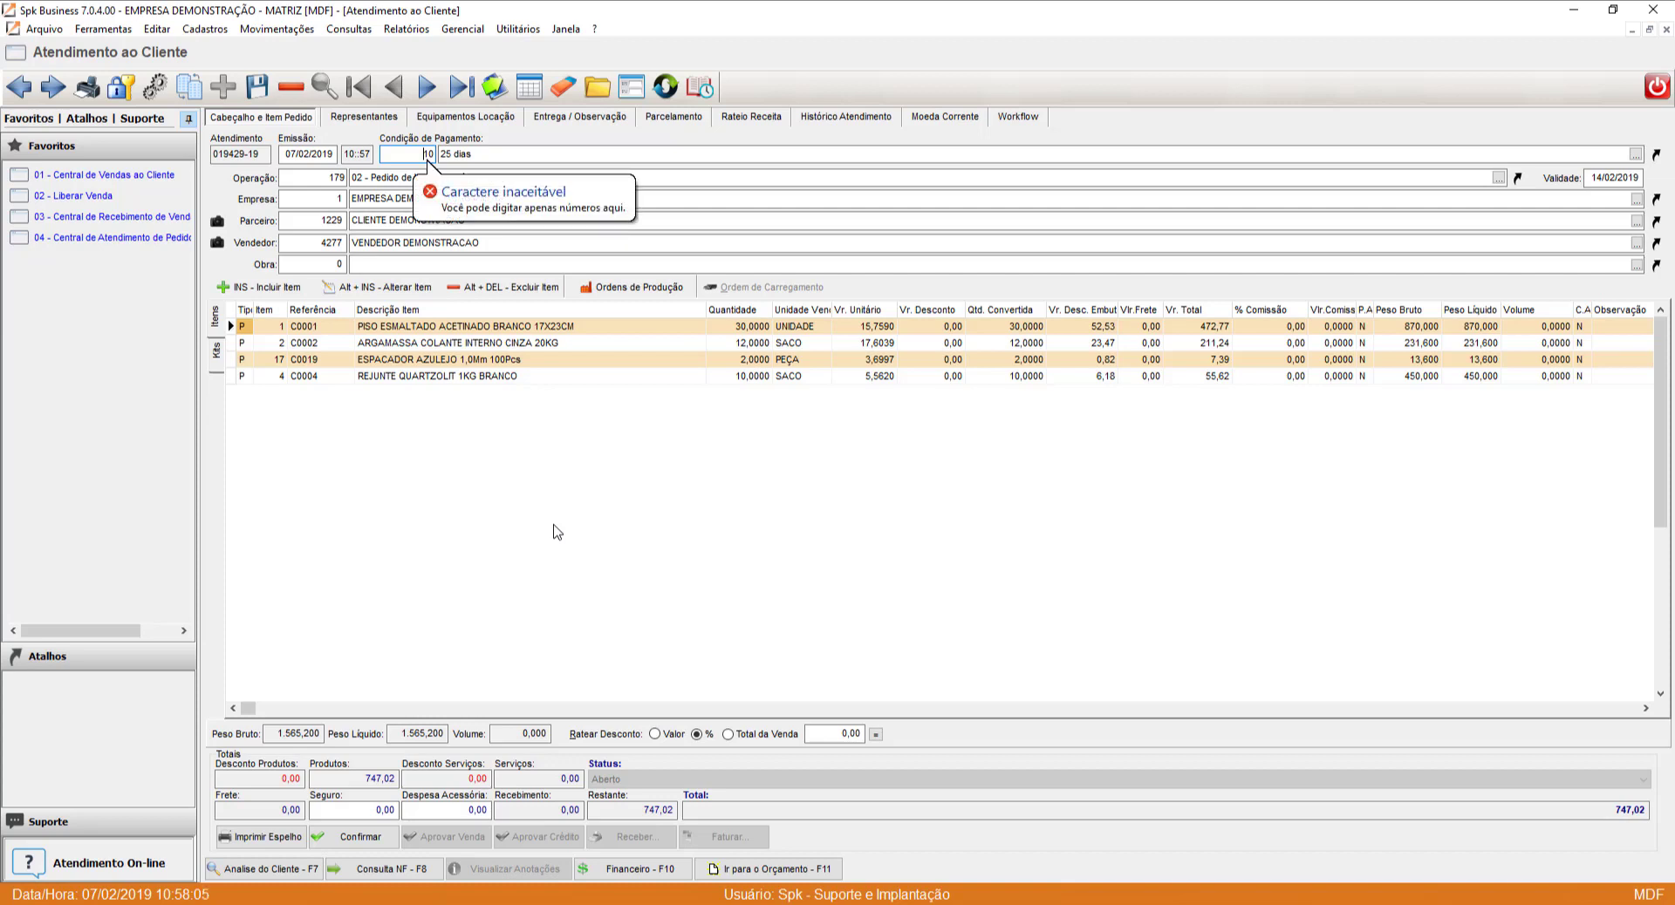
click(277, 29)
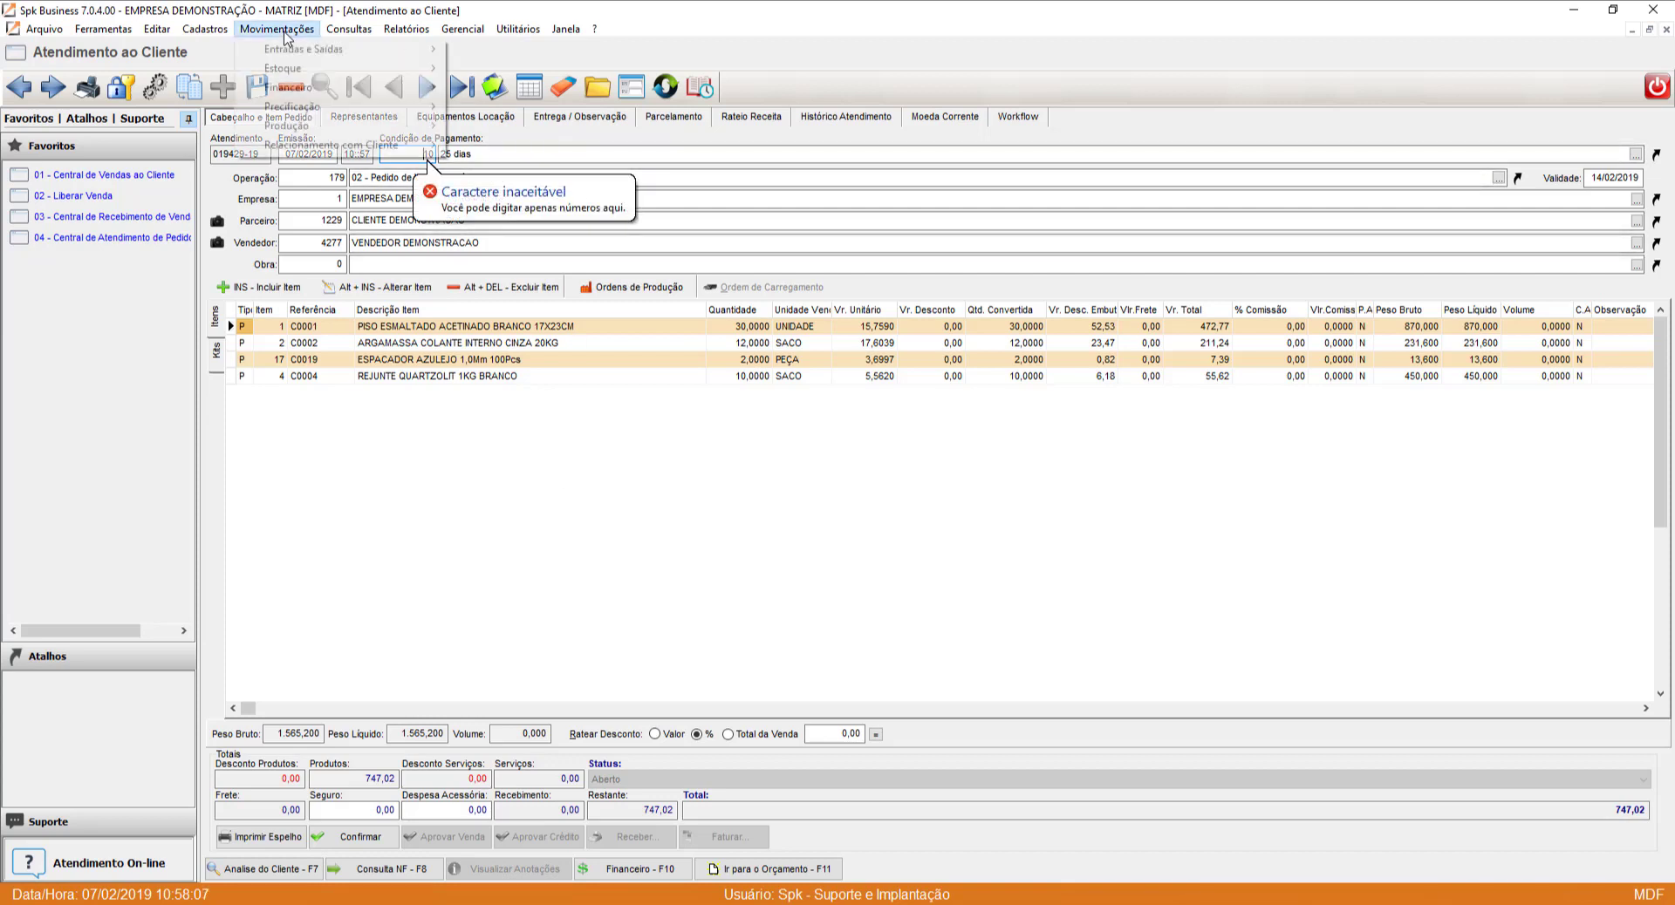
click(548, 43)
click(637, 86)
text(frete)
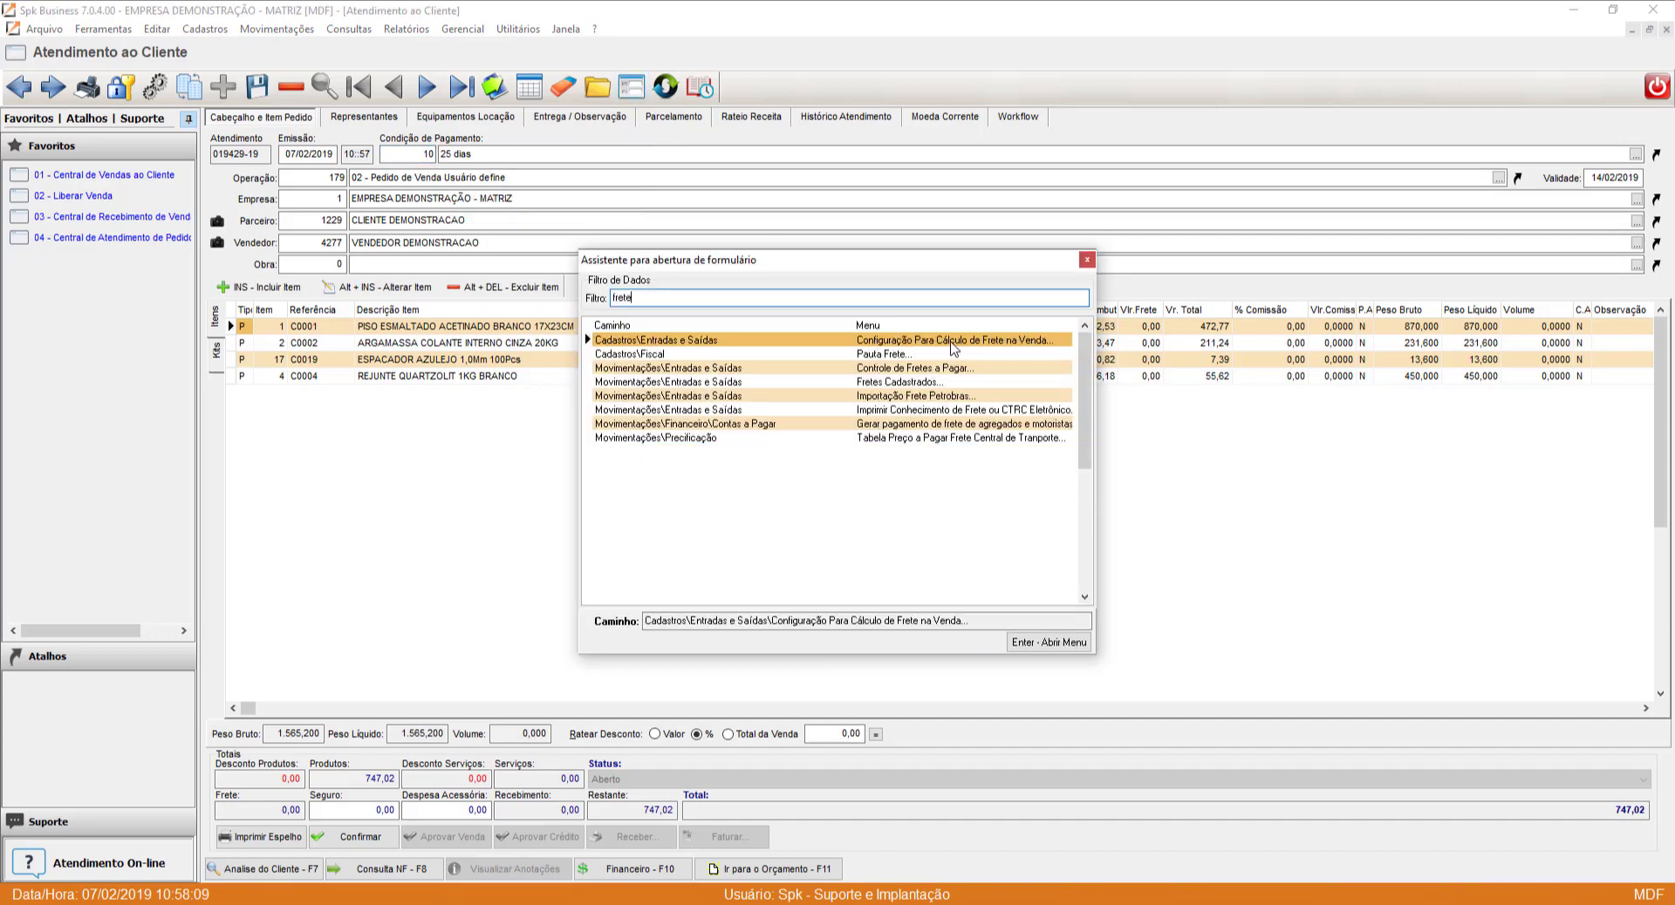
double_click(953, 347)
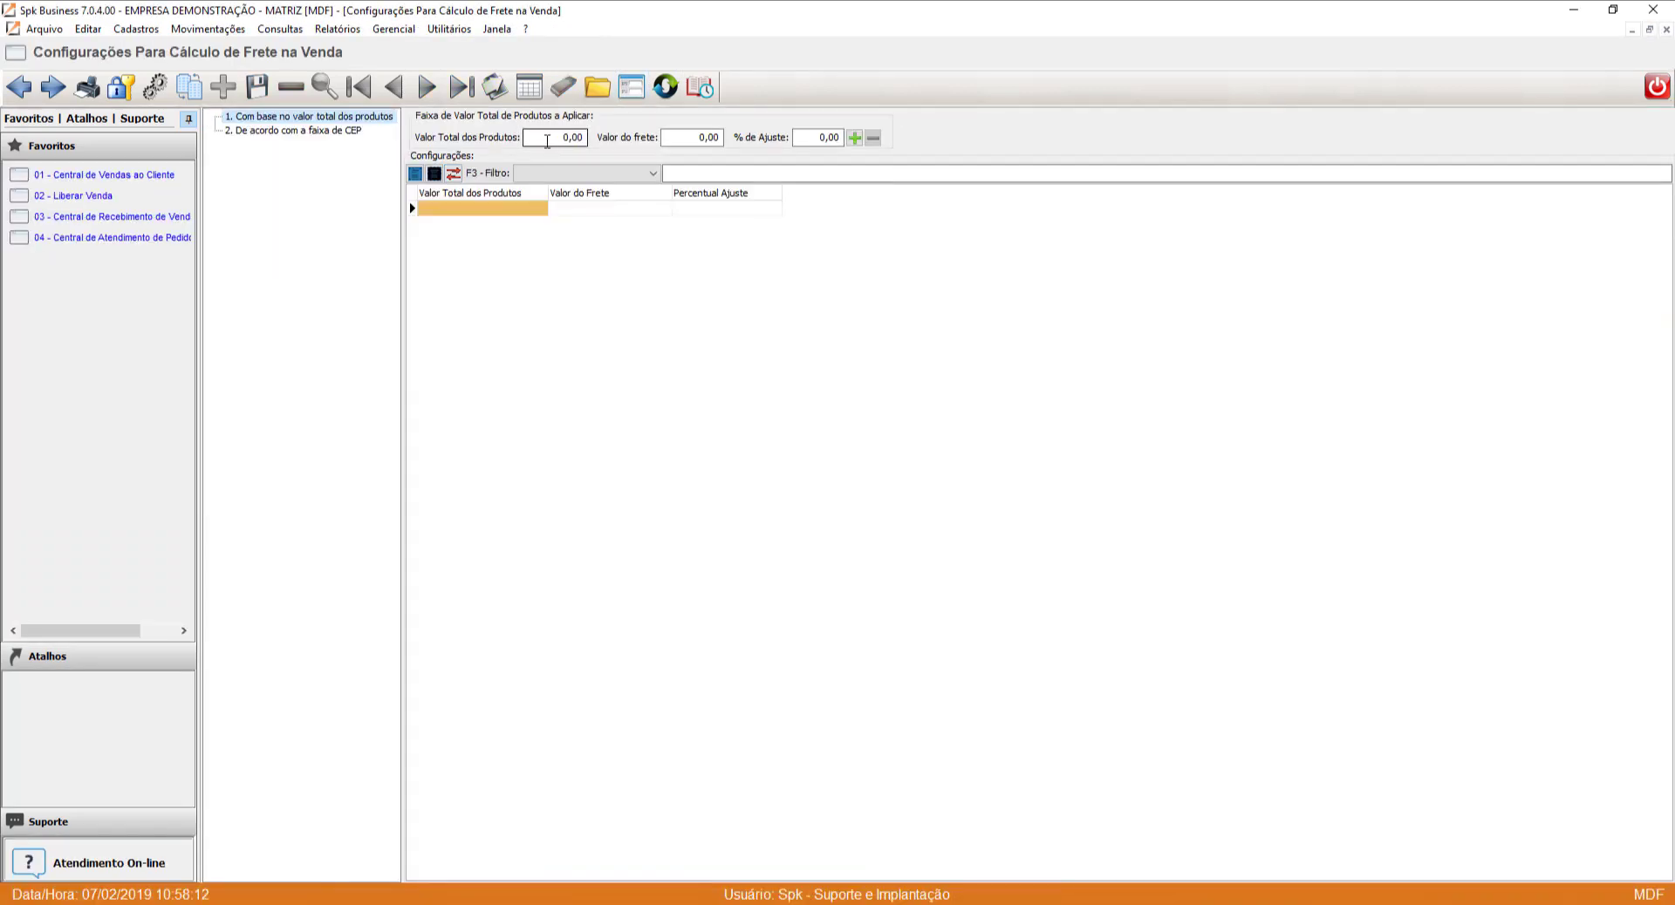
Examine the freight settings by total product value and by CEP range, including the freight and additional per-kilogram values.
click(547, 137)
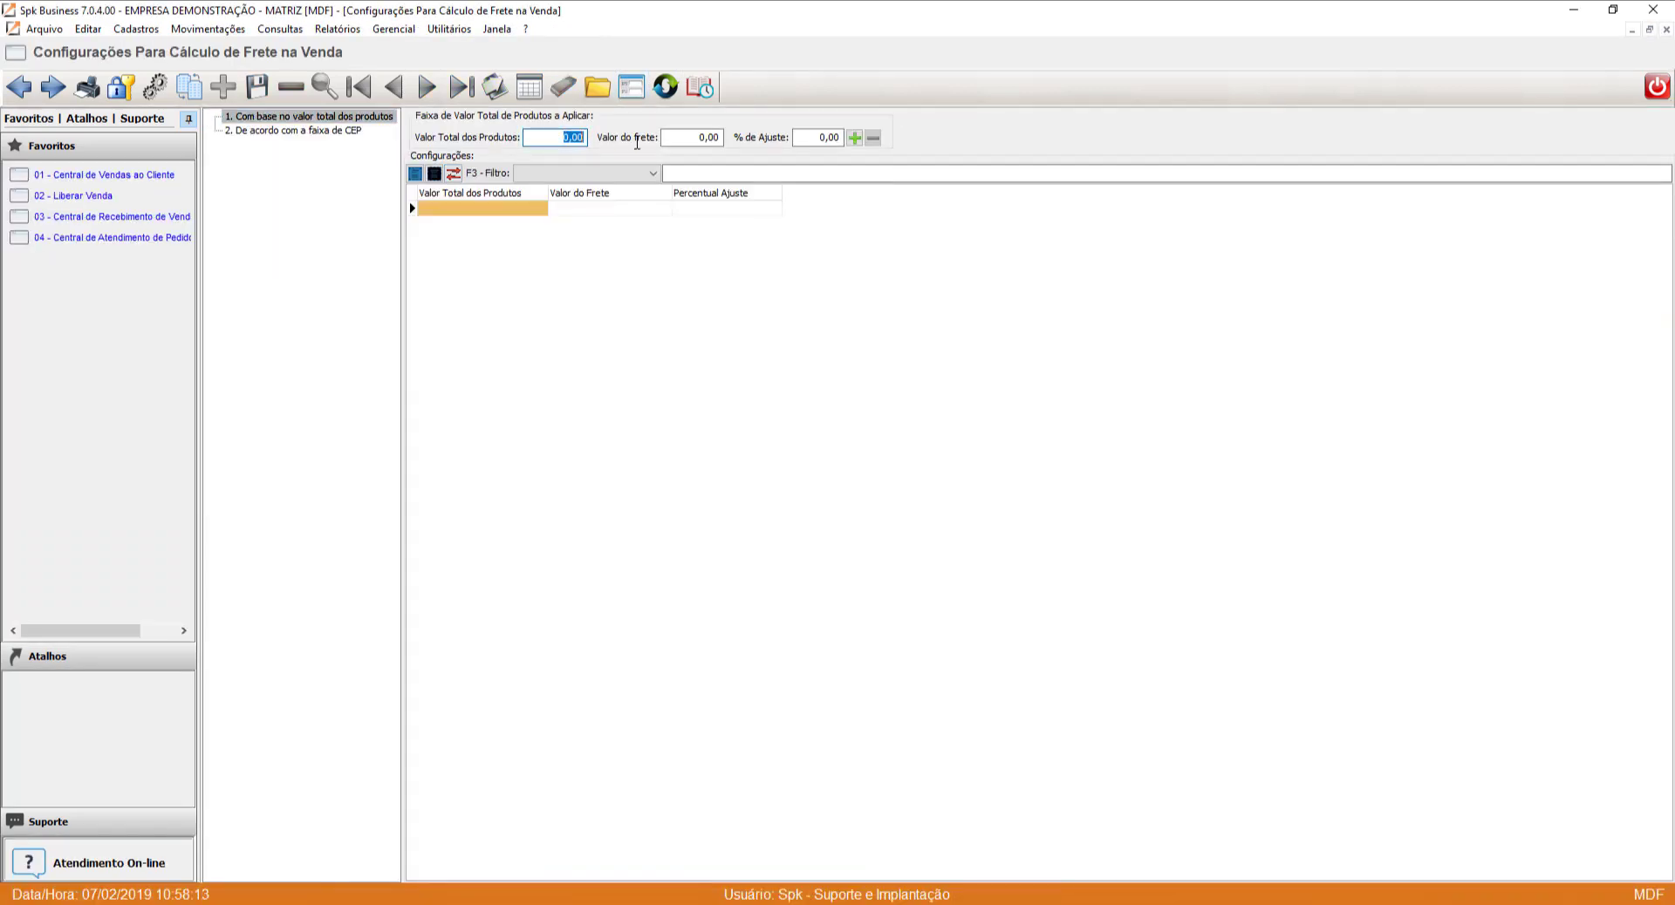
click(268, 133)
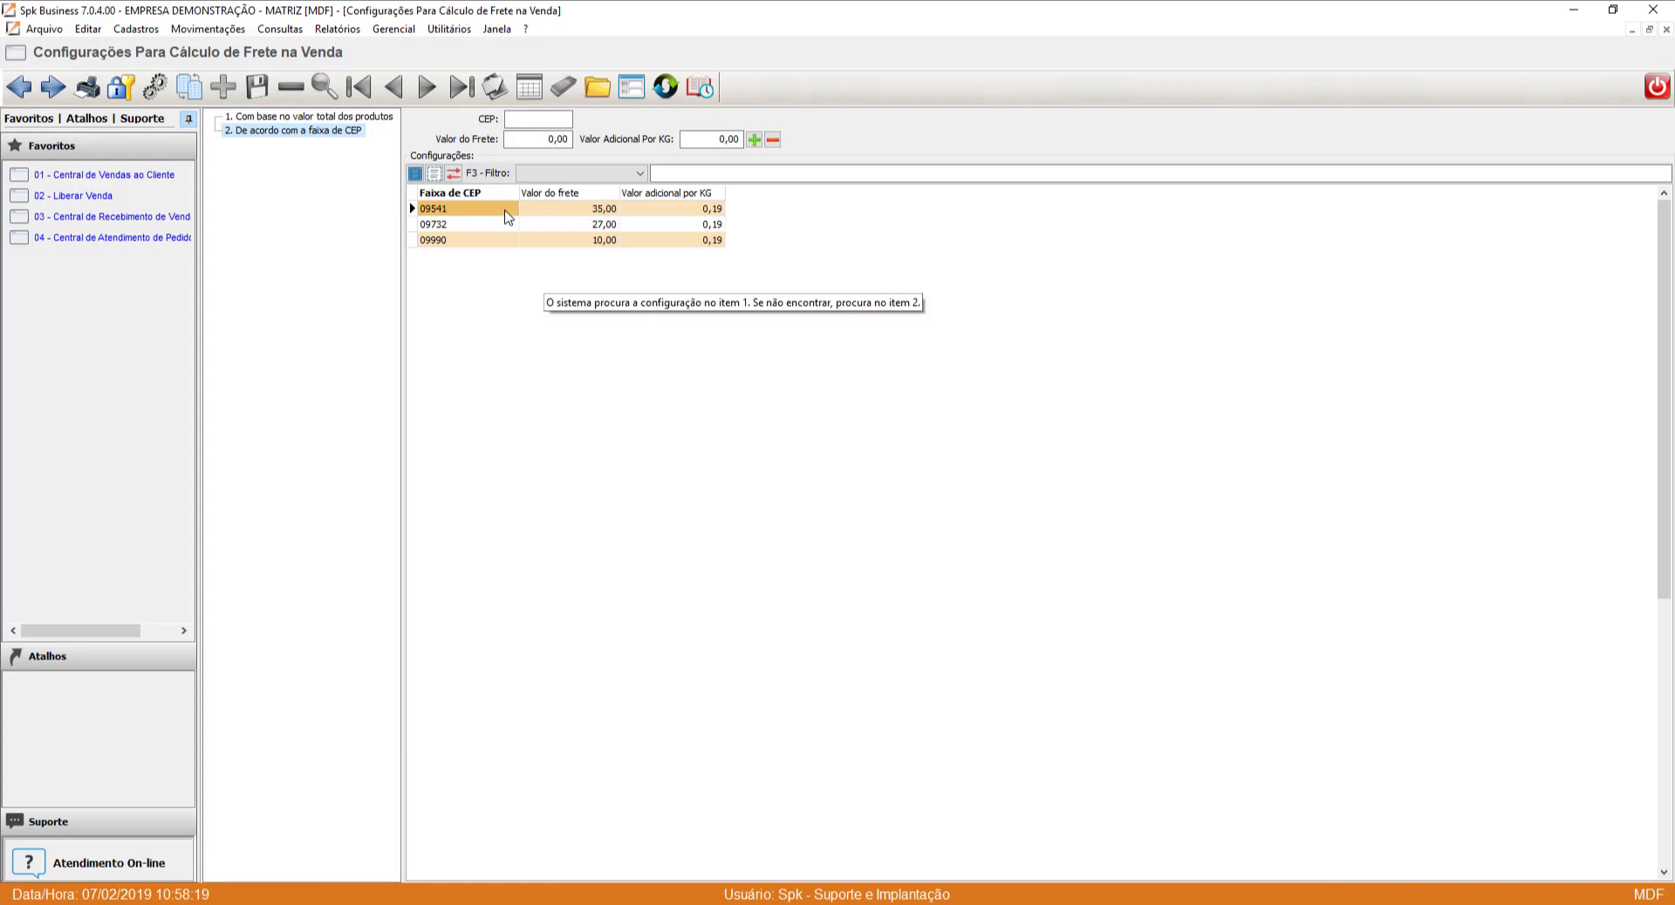
click(581, 211)
click(708, 211)
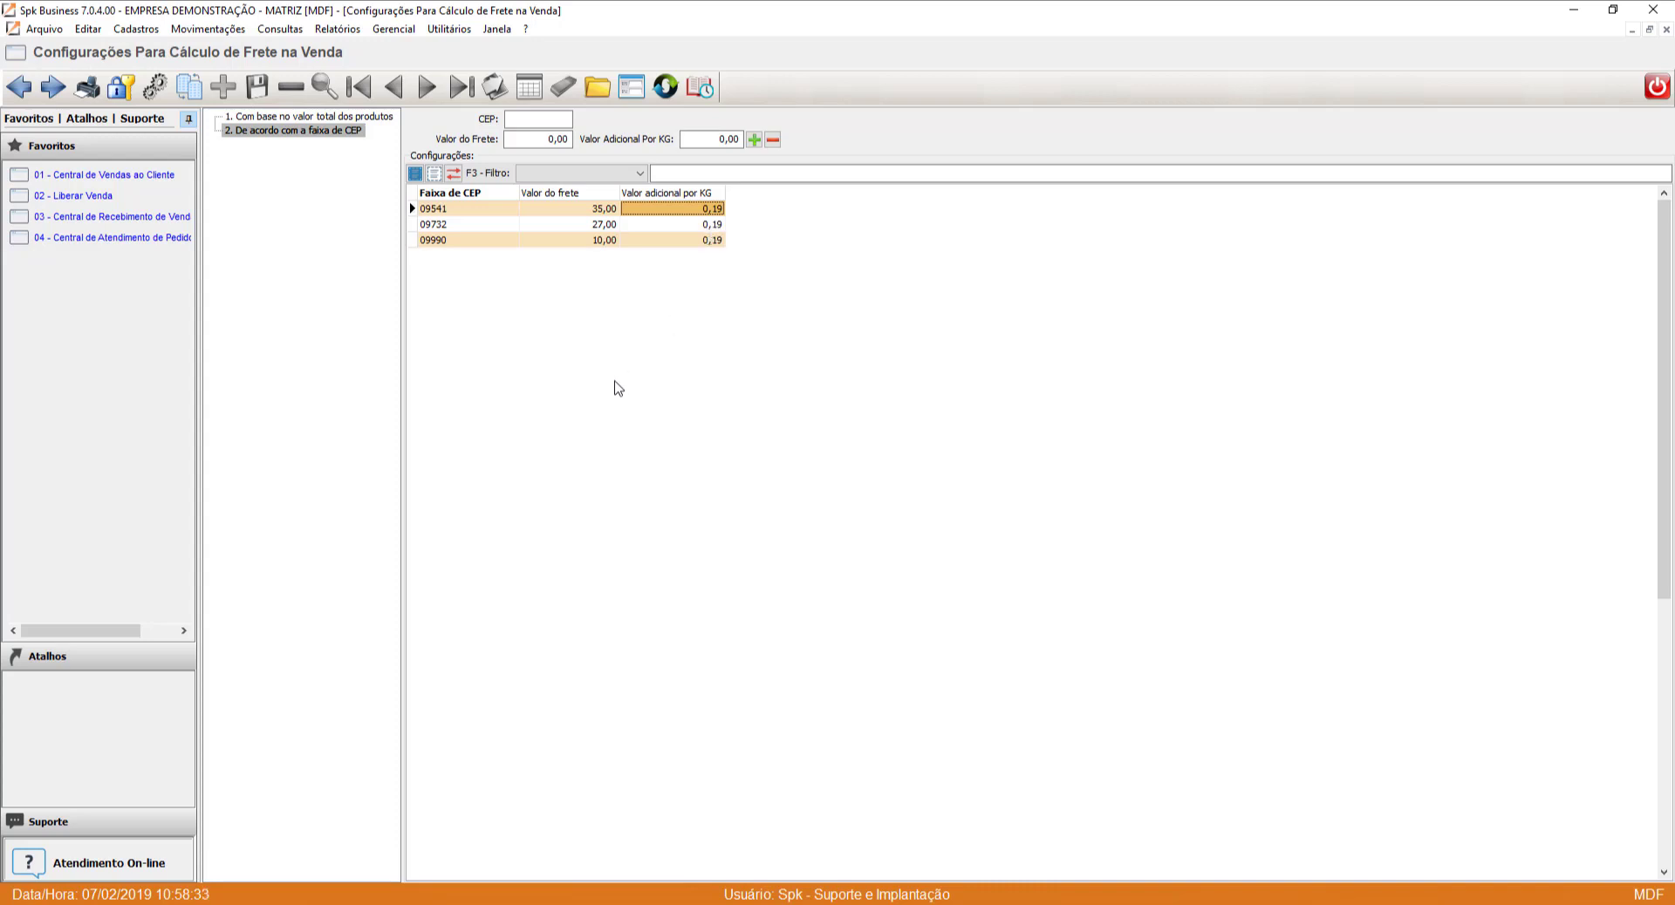
Return to the sales order and open the selection of a pre-registered address in its delivery data.
key(ctrl+Tab)
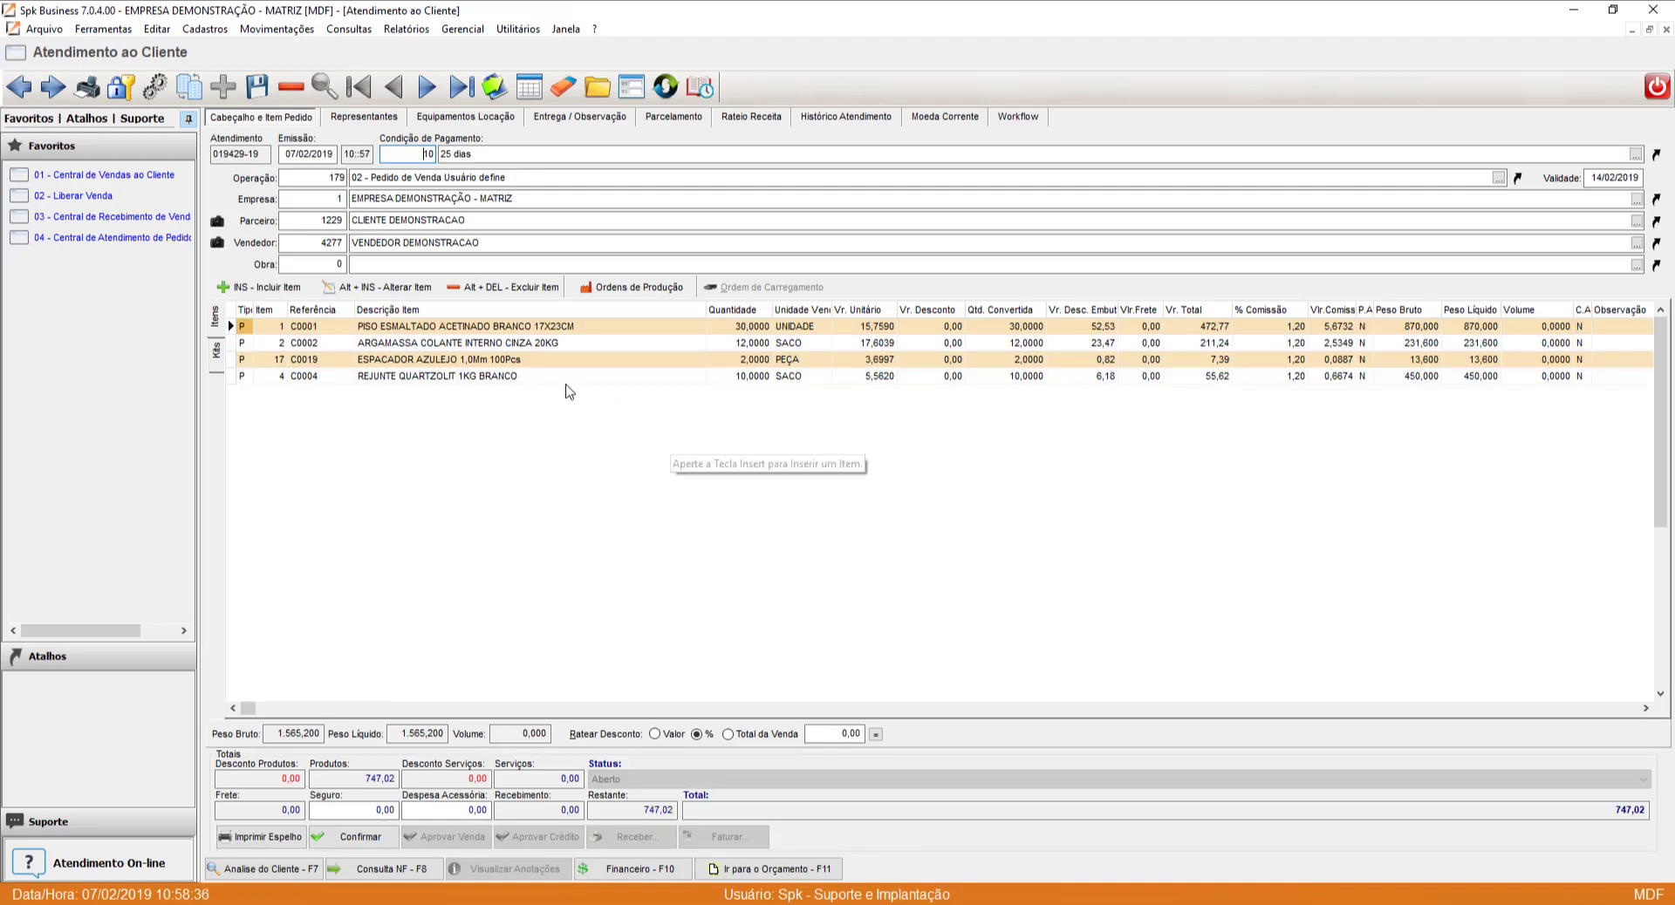
click(573, 120)
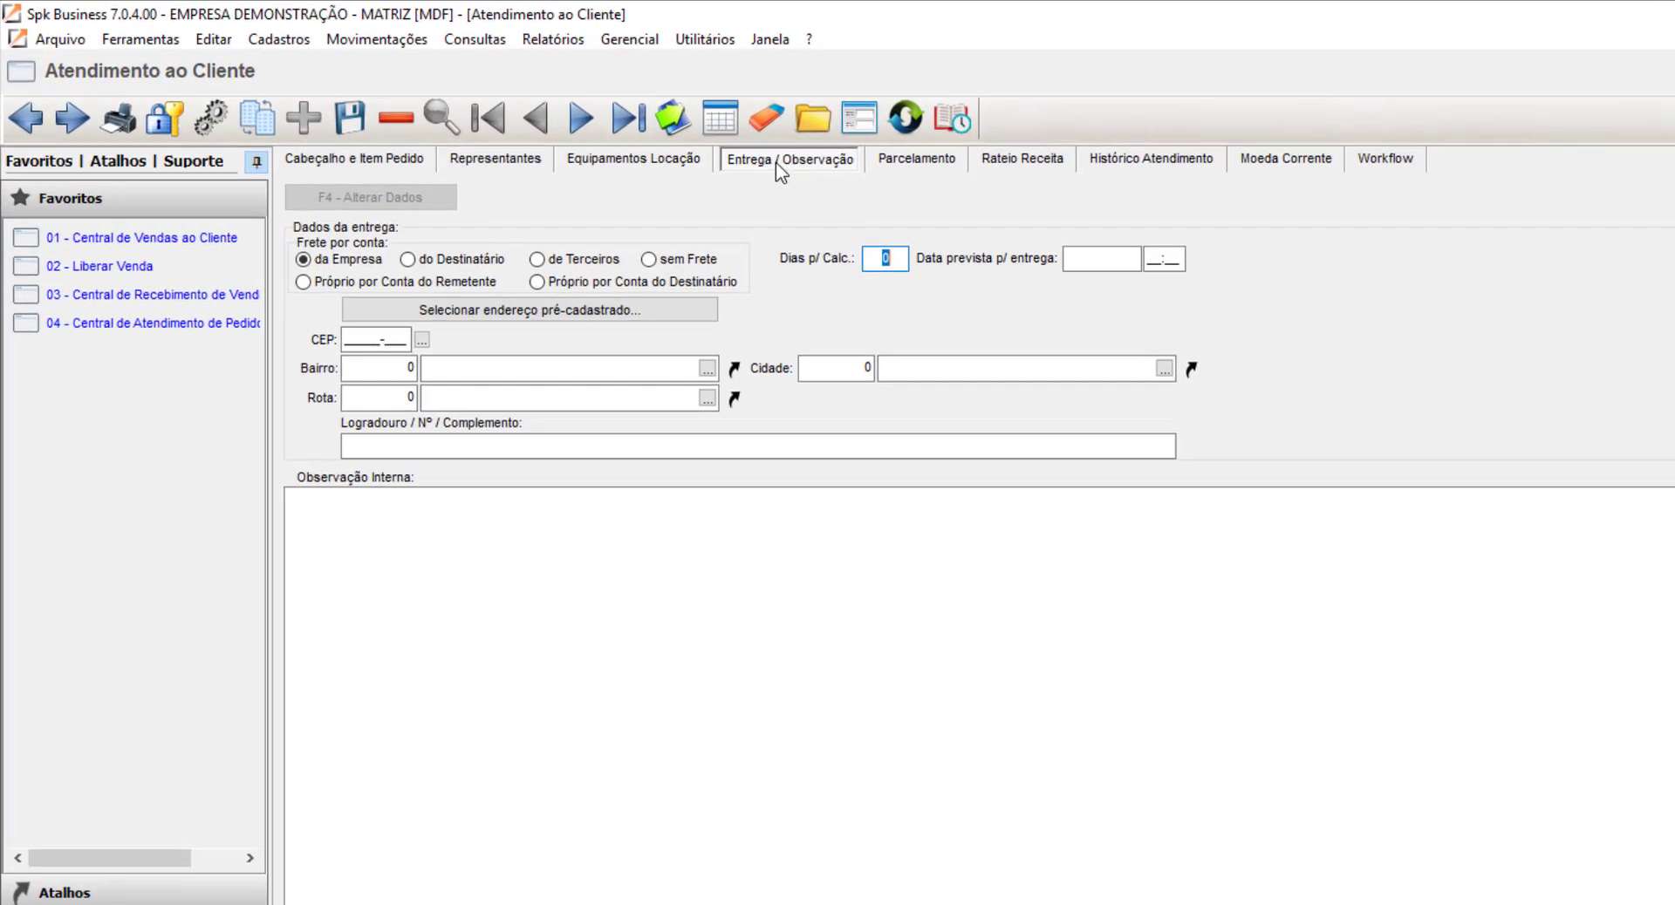
click(527, 319)
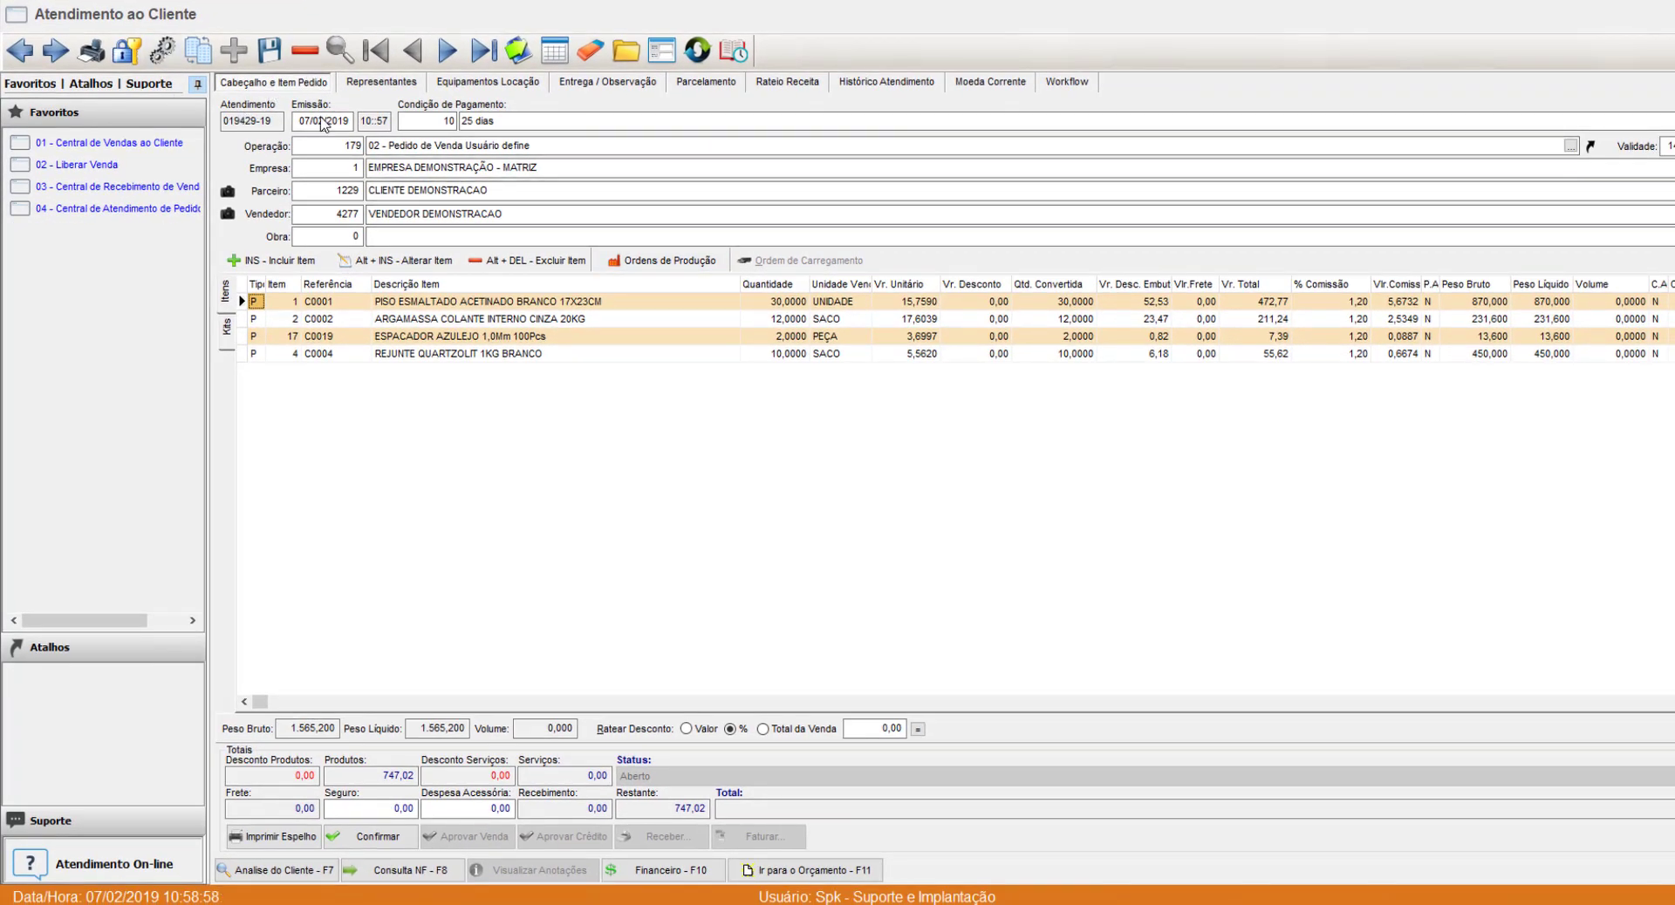
Calculate the order's freight starting from the PISO ESMALTADO ACETINADO BRANCO 17X23CM item and check the freight total.
click(446, 304)
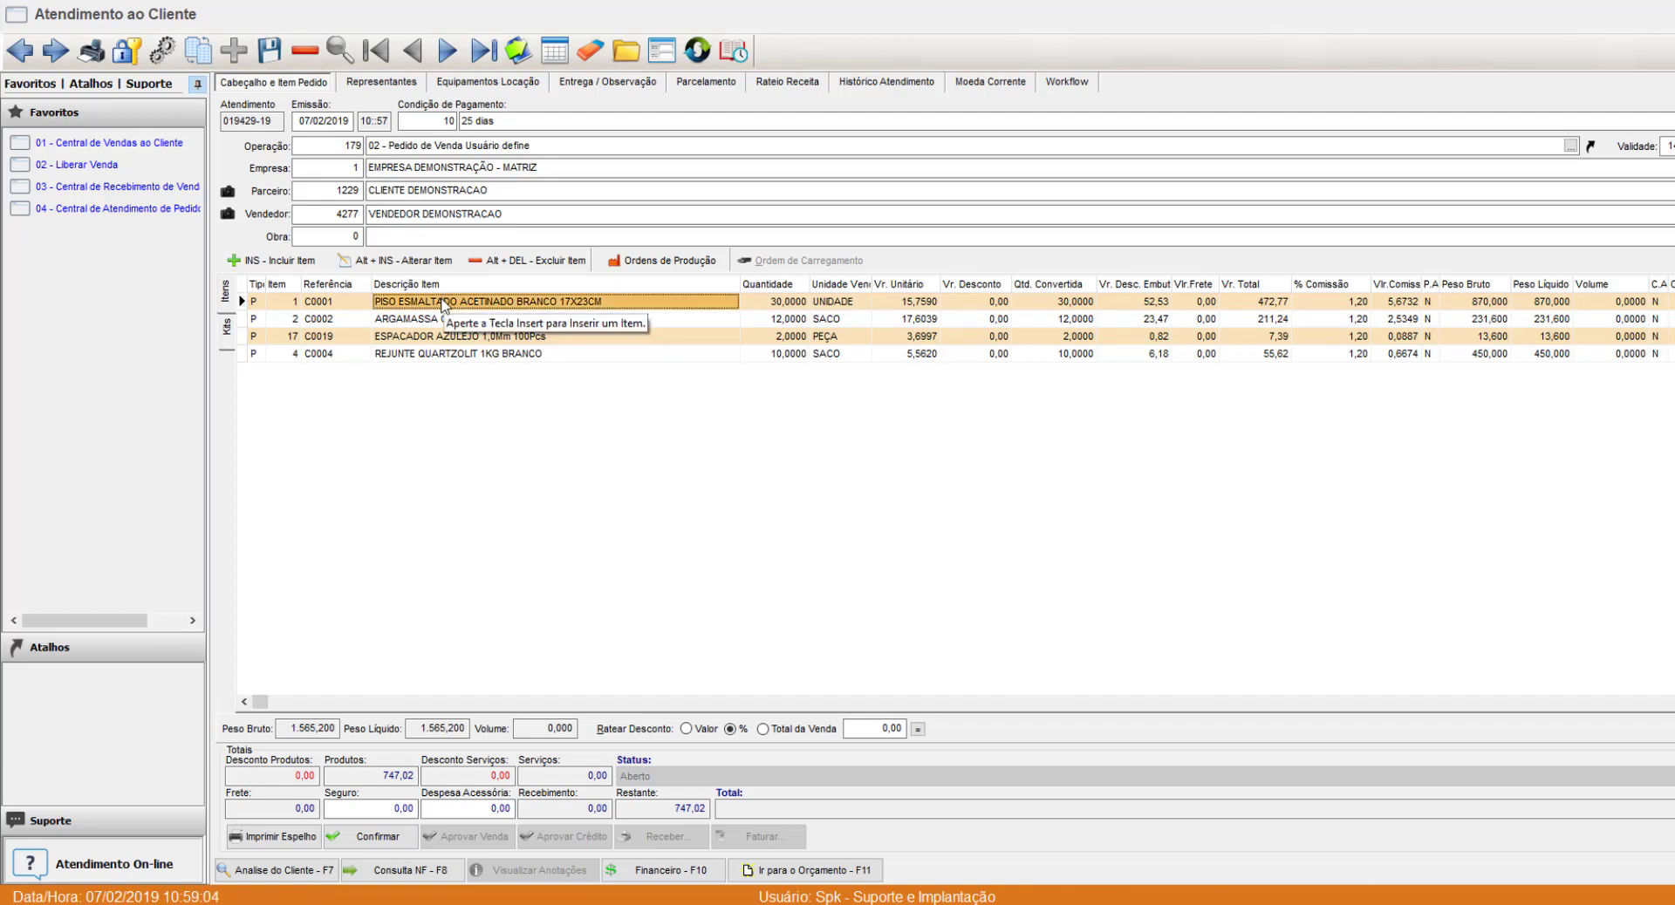
click(403, 260)
key(F6)
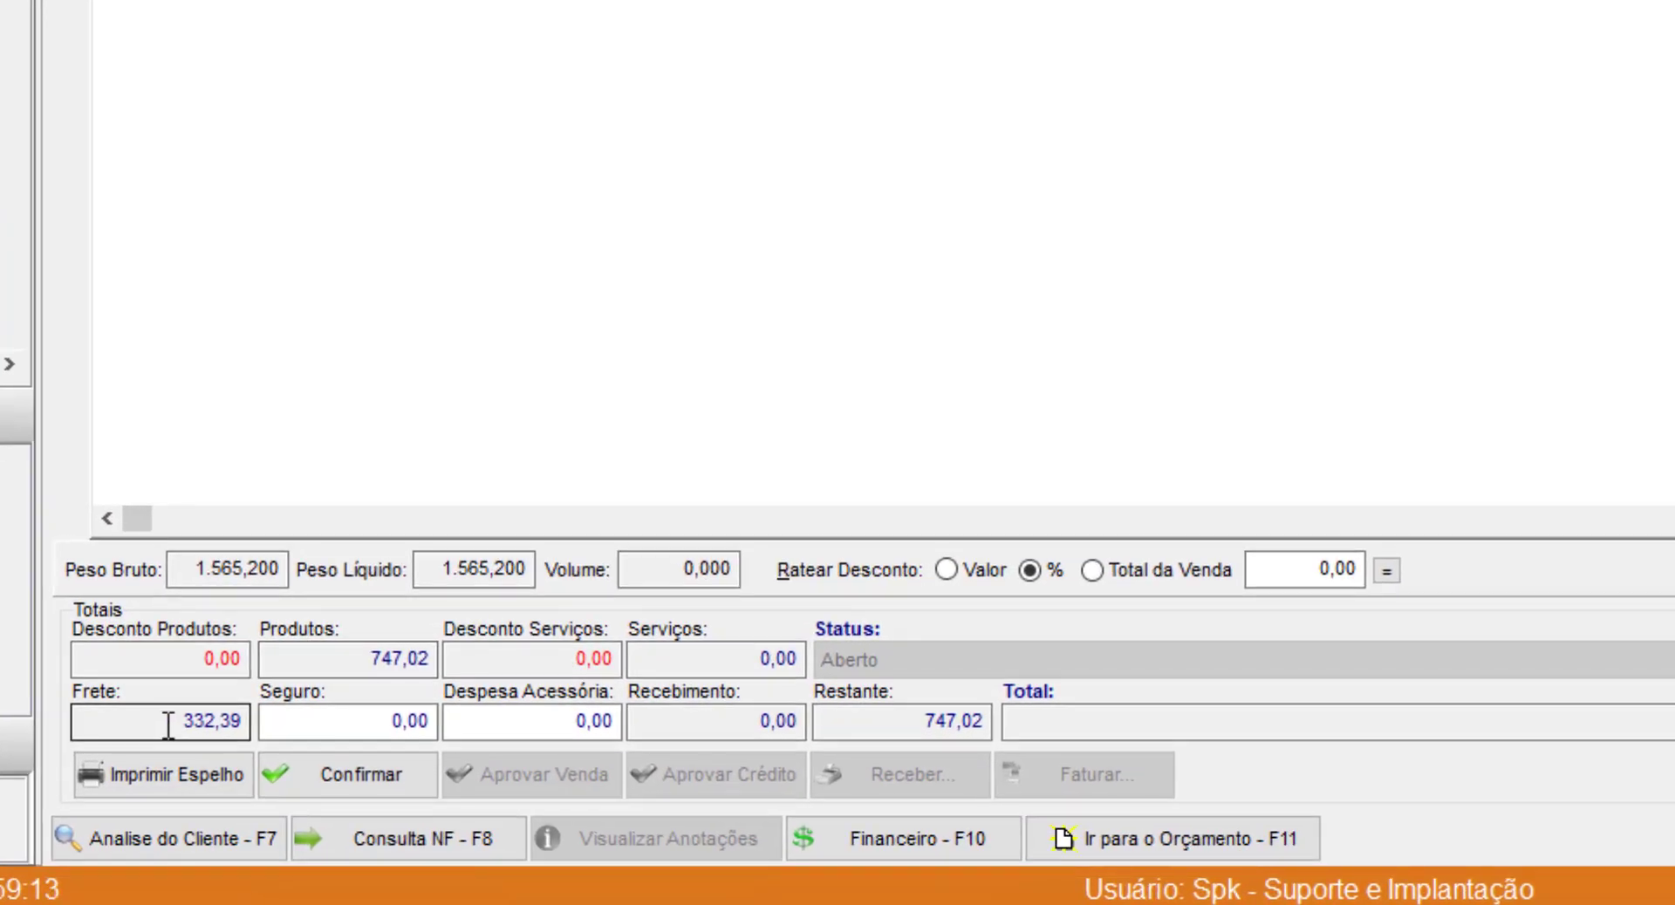
drag(169, 725, 497, 748)
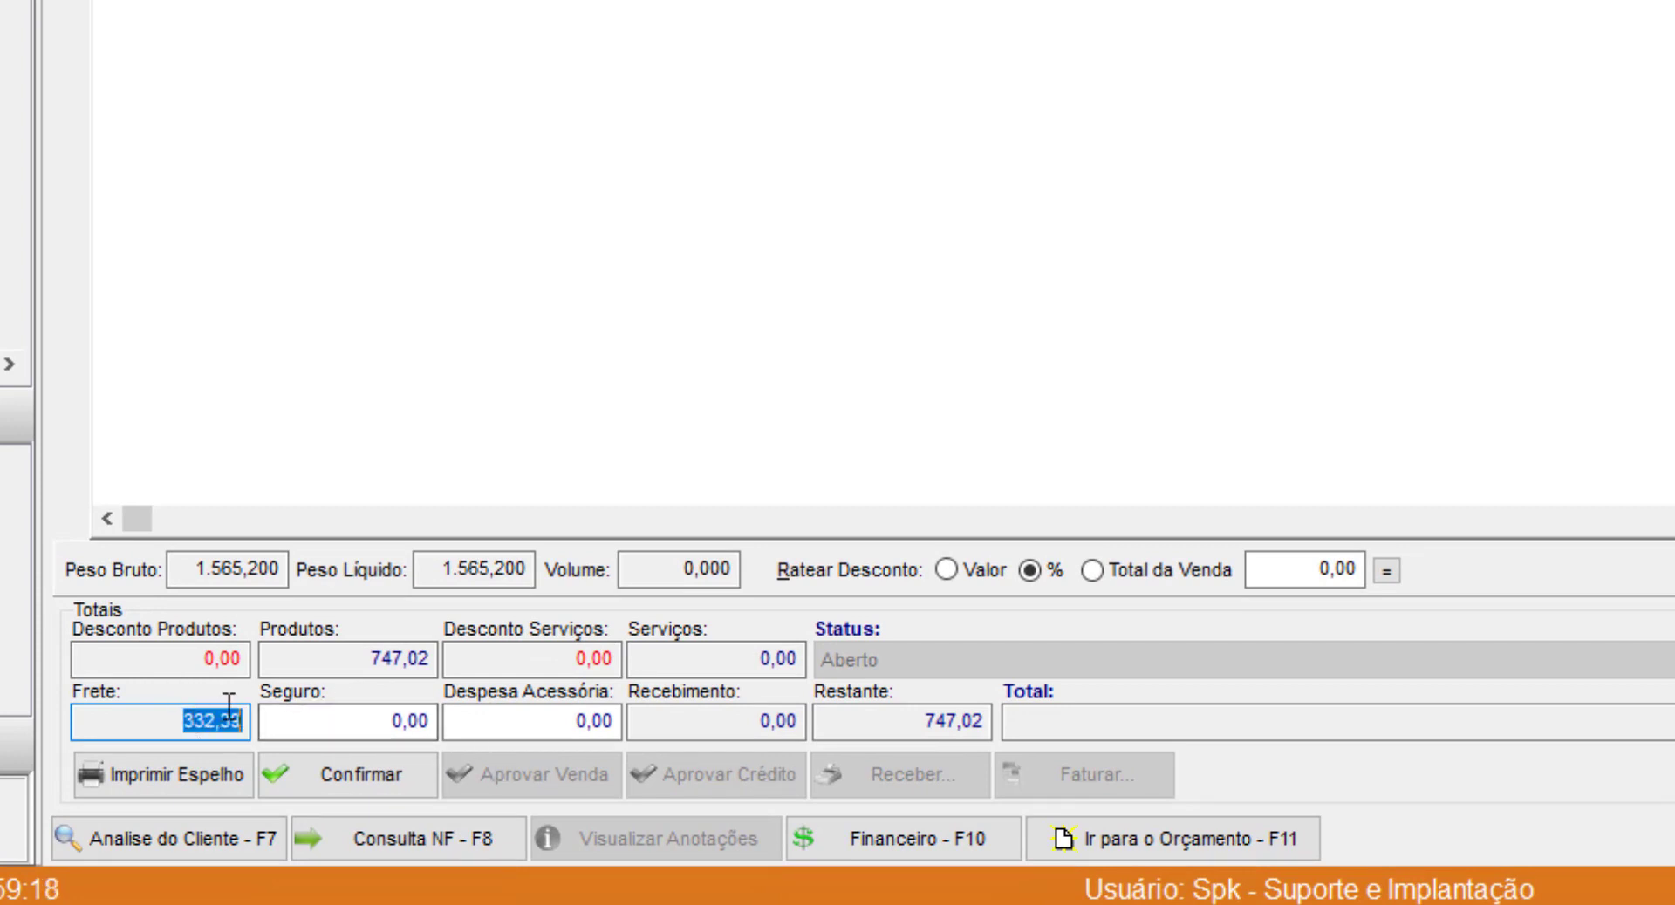
click(161, 725)
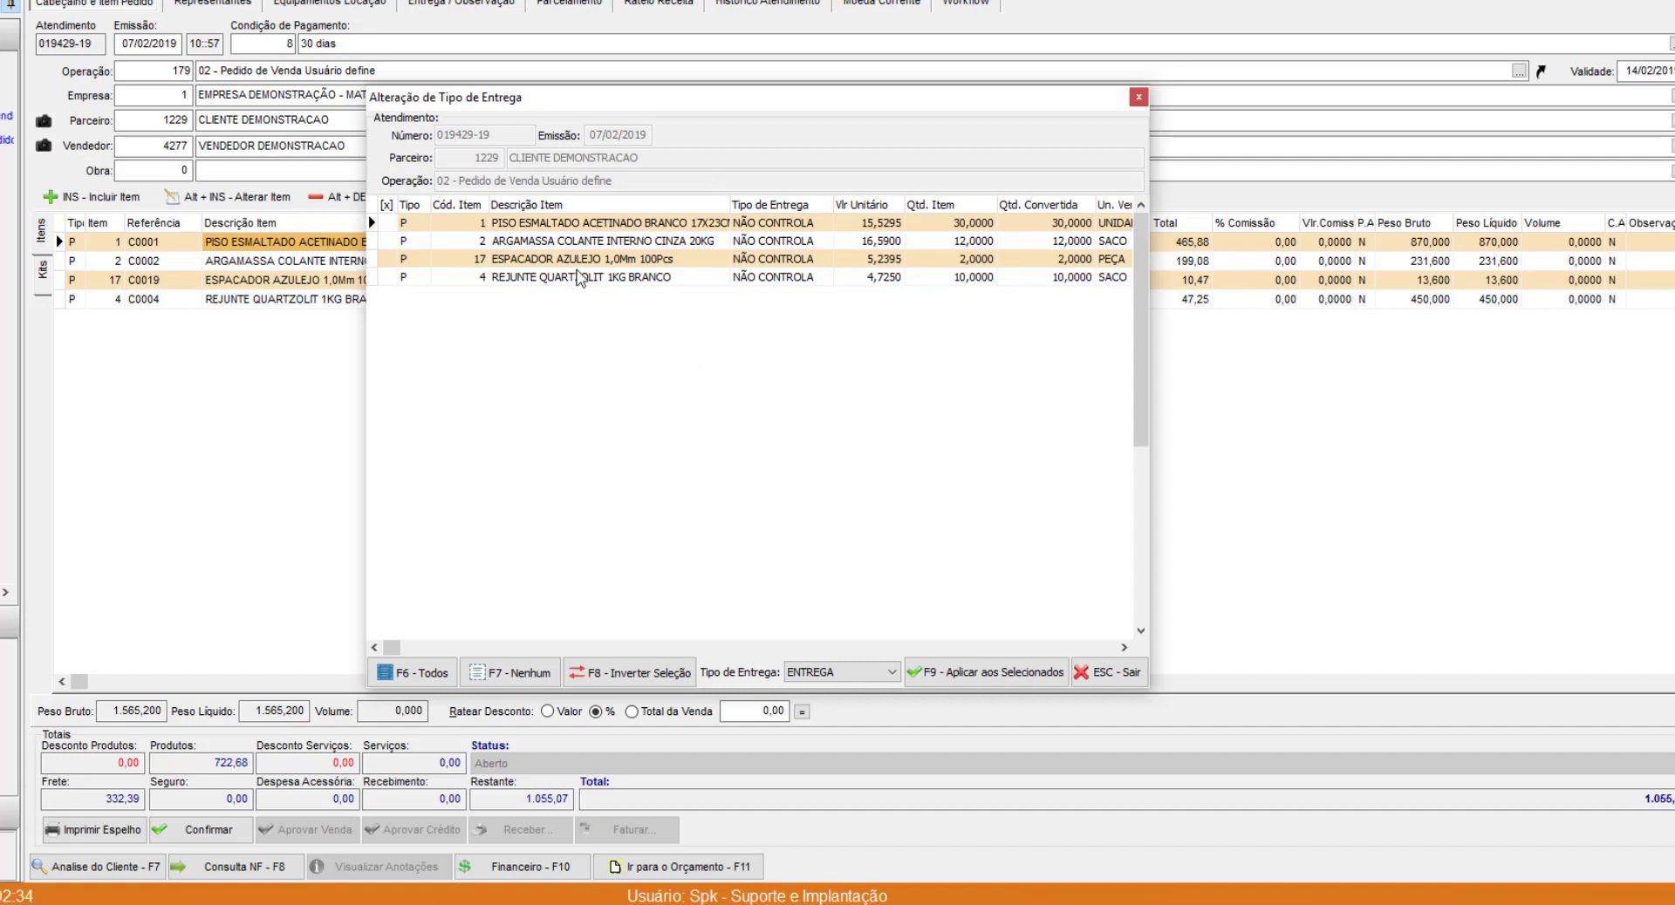
Set the delivery type to ENTREGA for PISO ESMALTADO and ARGAMASSA COLANTE, and to RETIRA for ESPACADOR AZULEJO and REJUNTE QUARTZOLIT.
click(551, 224)
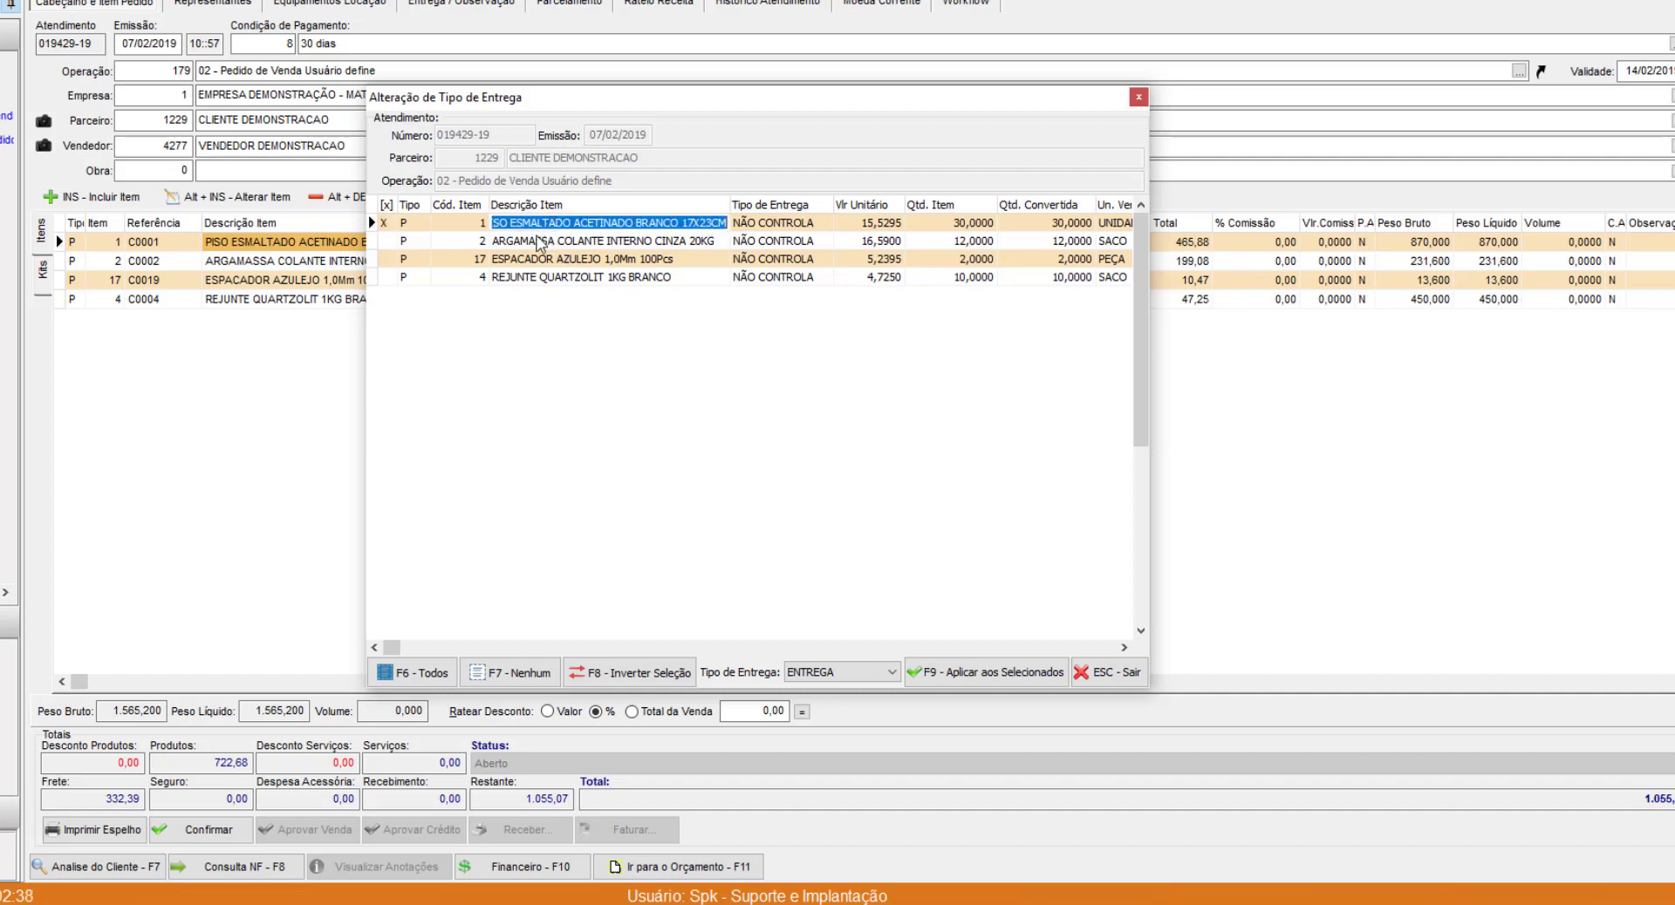
double_click(540, 241)
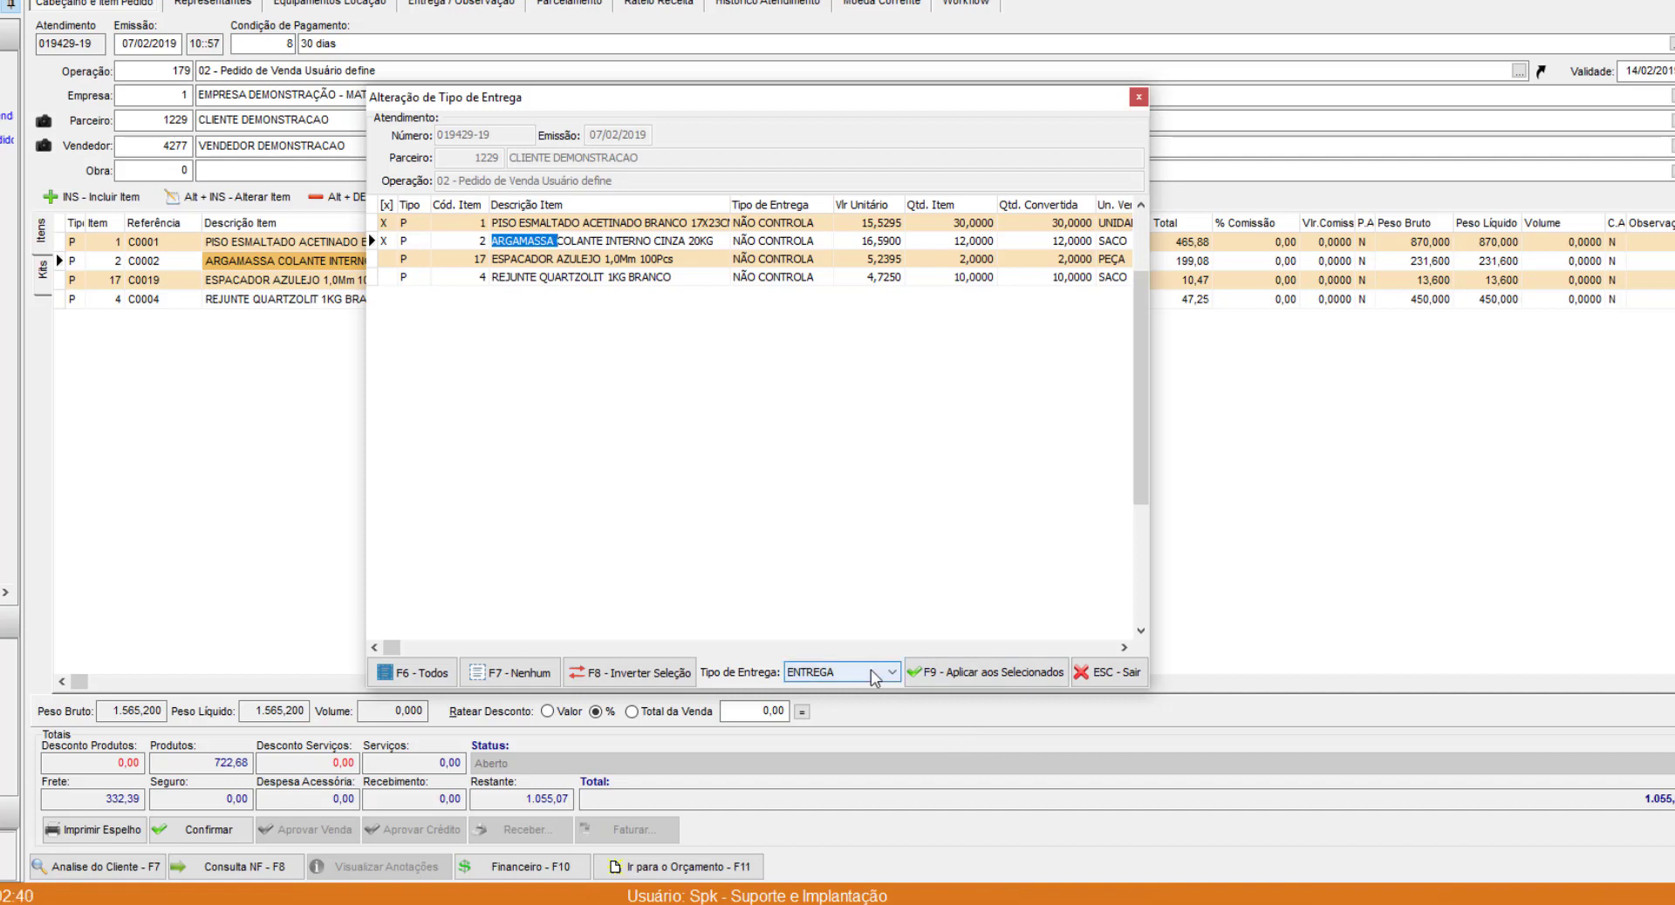
click(959, 676)
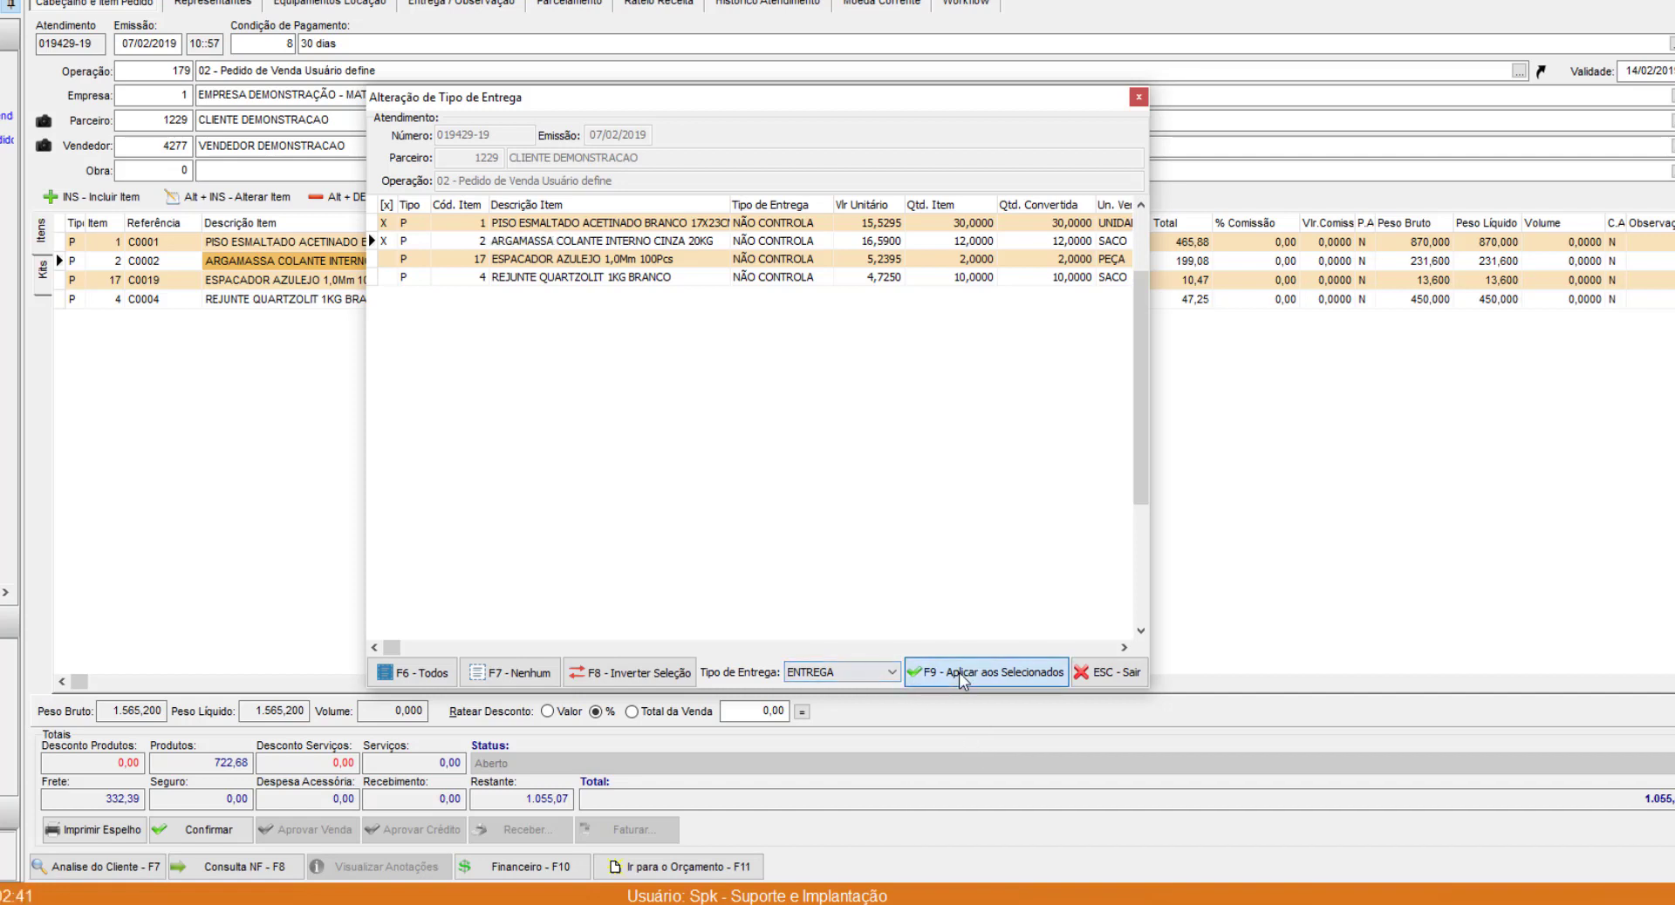
click(611, 679)
click(842, 673)
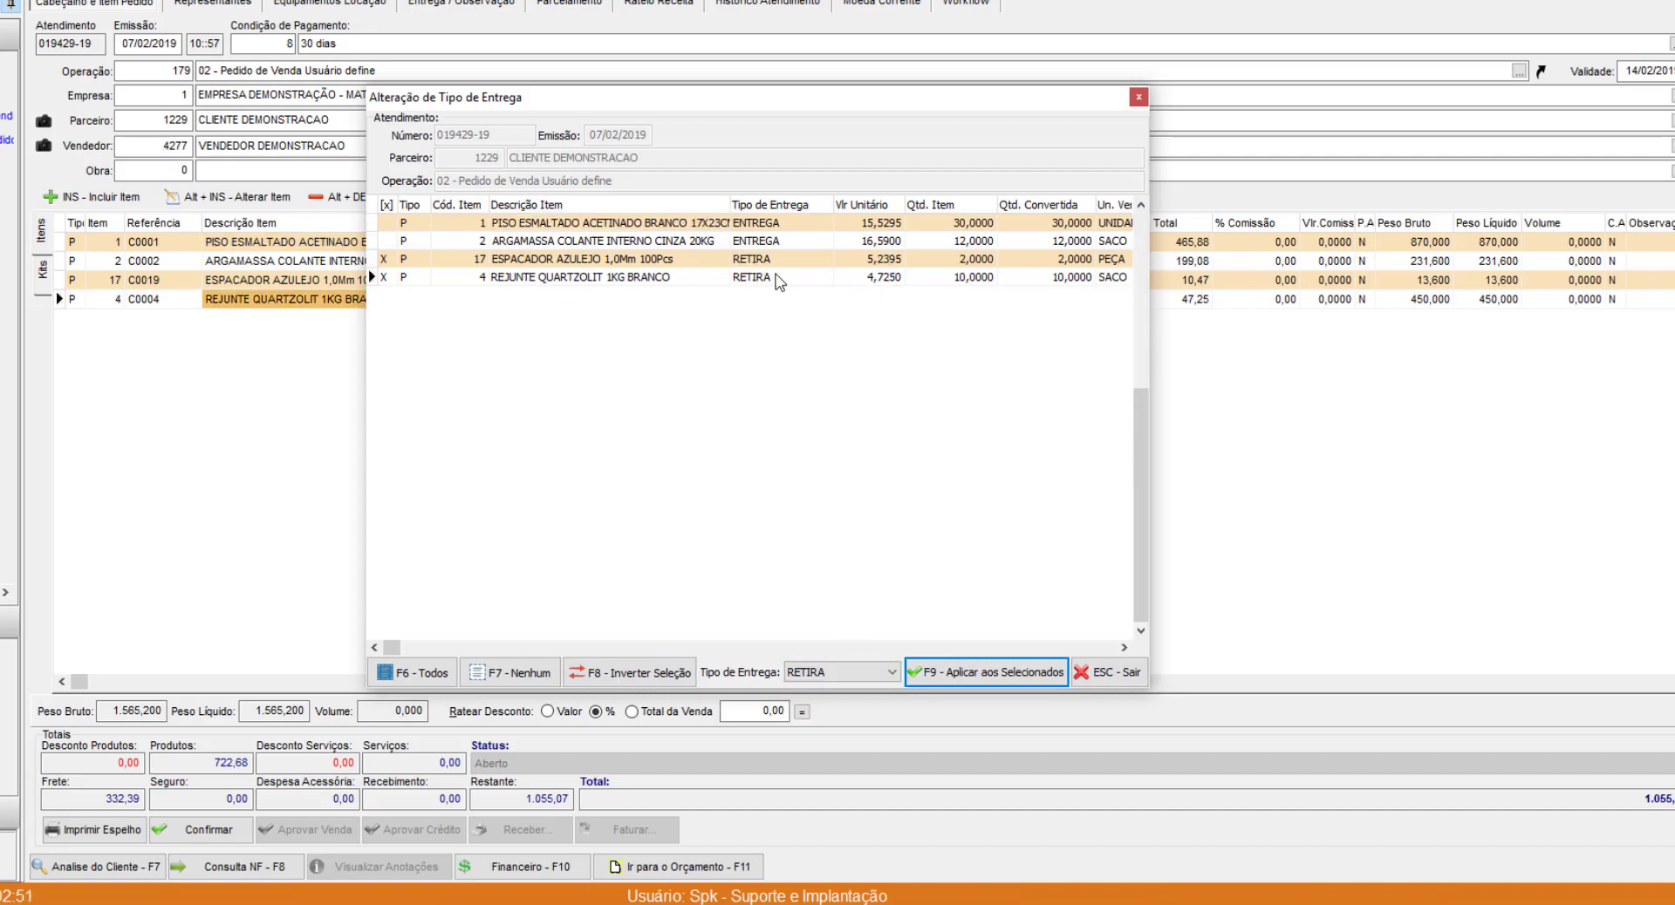
Finish the delivery type changes and confirm the sales order, acknowledging the blocked-credit warning.
click(1117, 674)
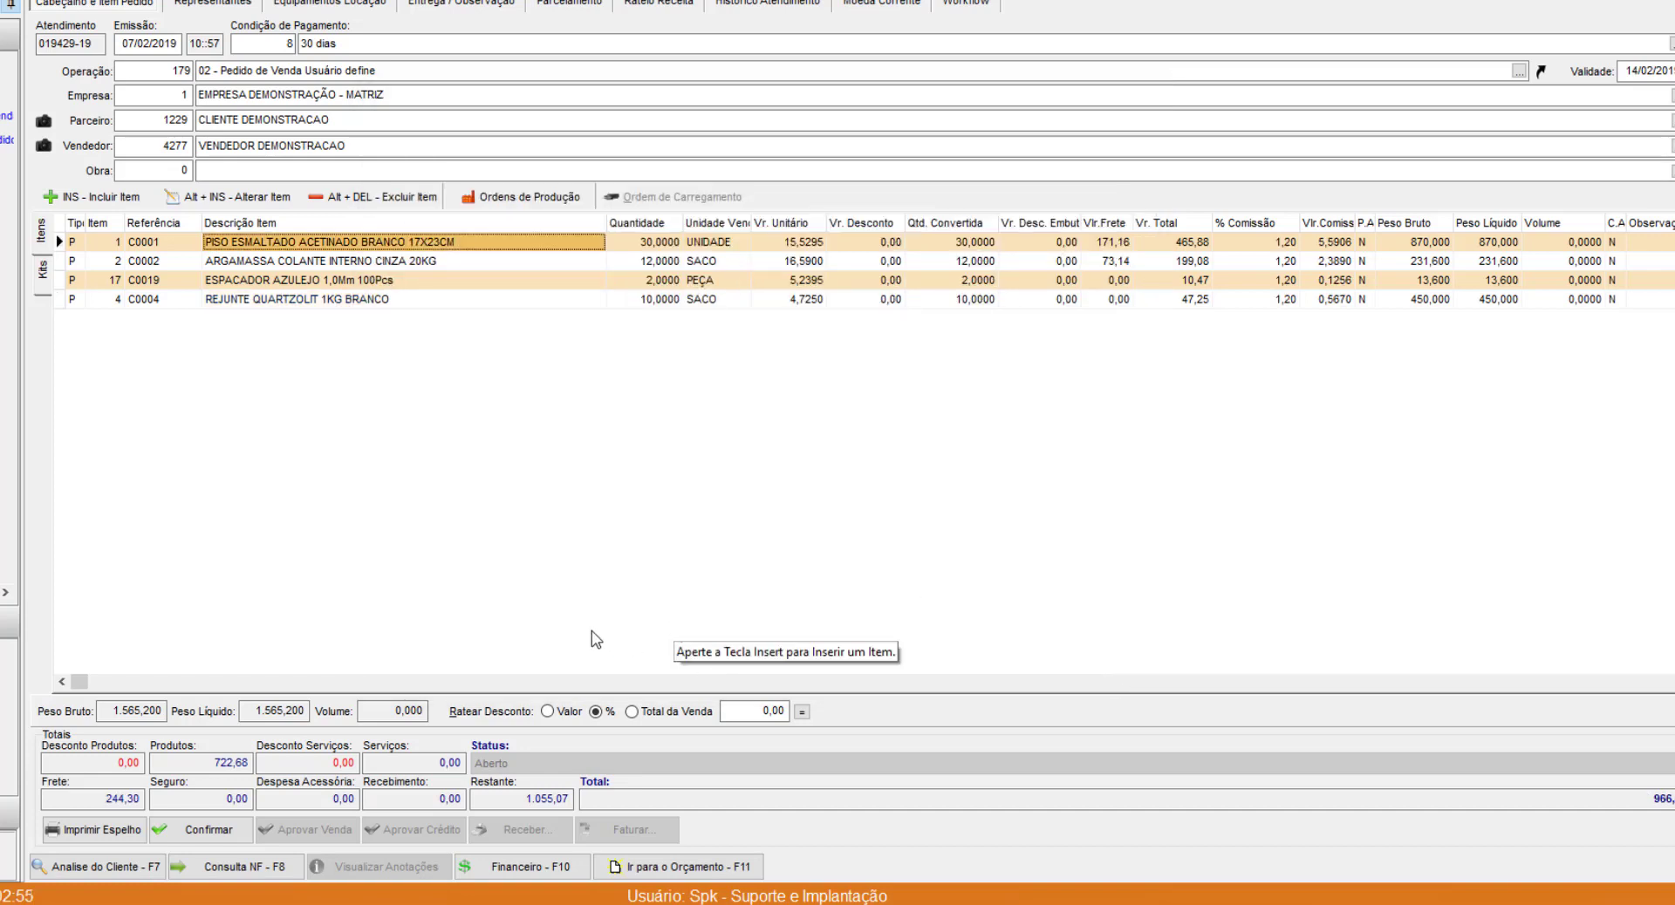
click(199, 830)
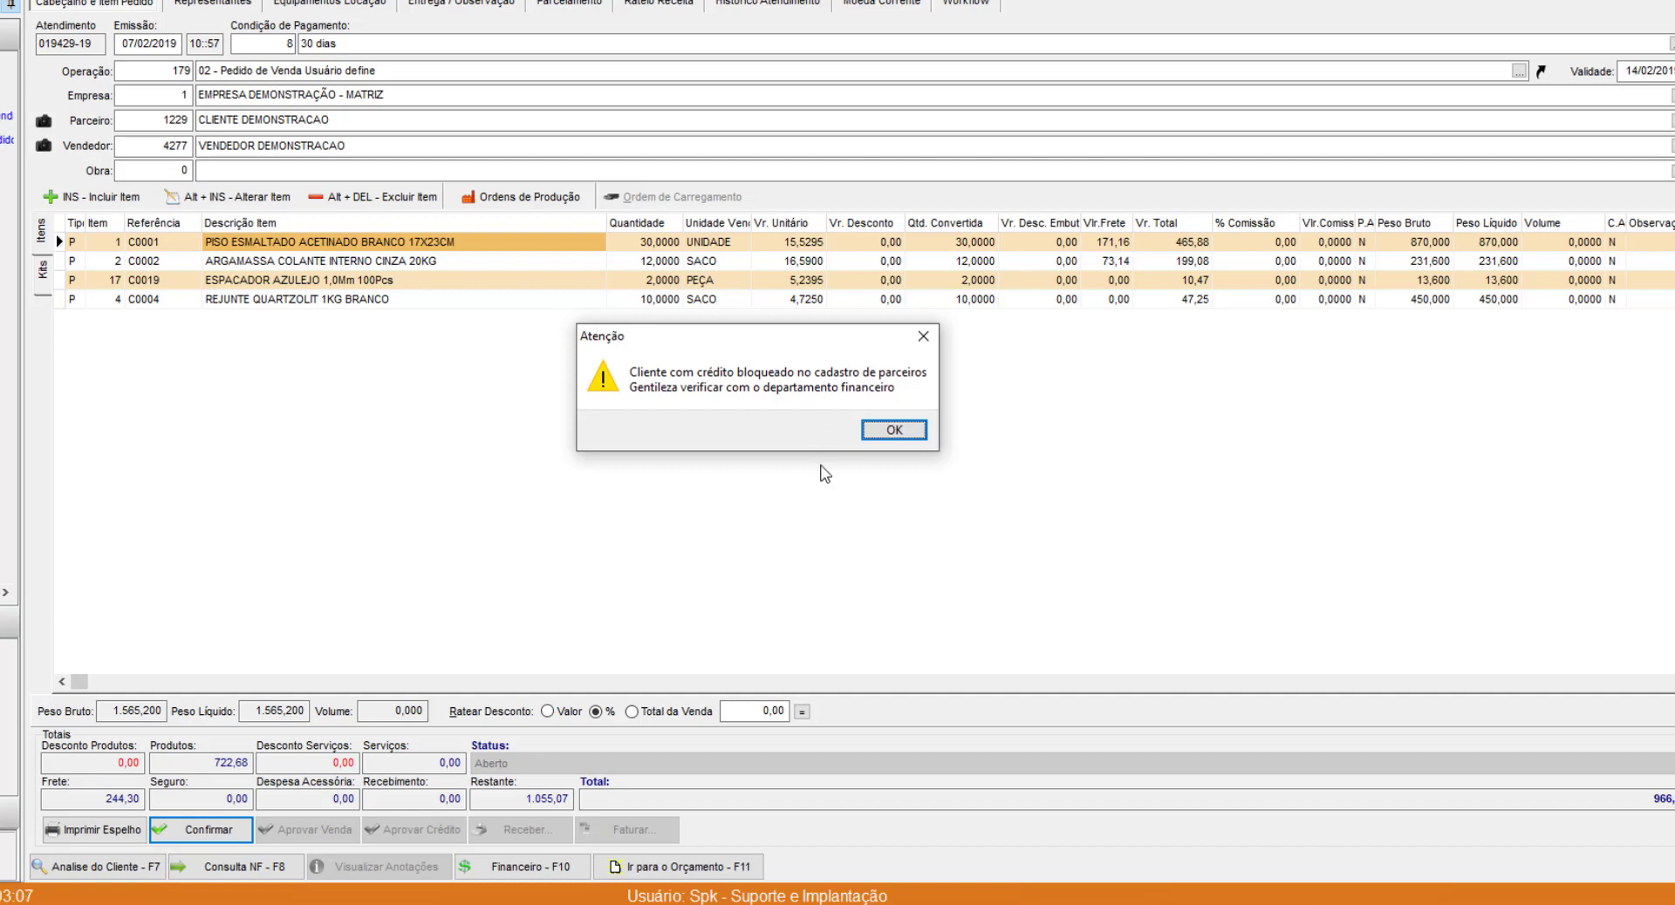
key(Return)
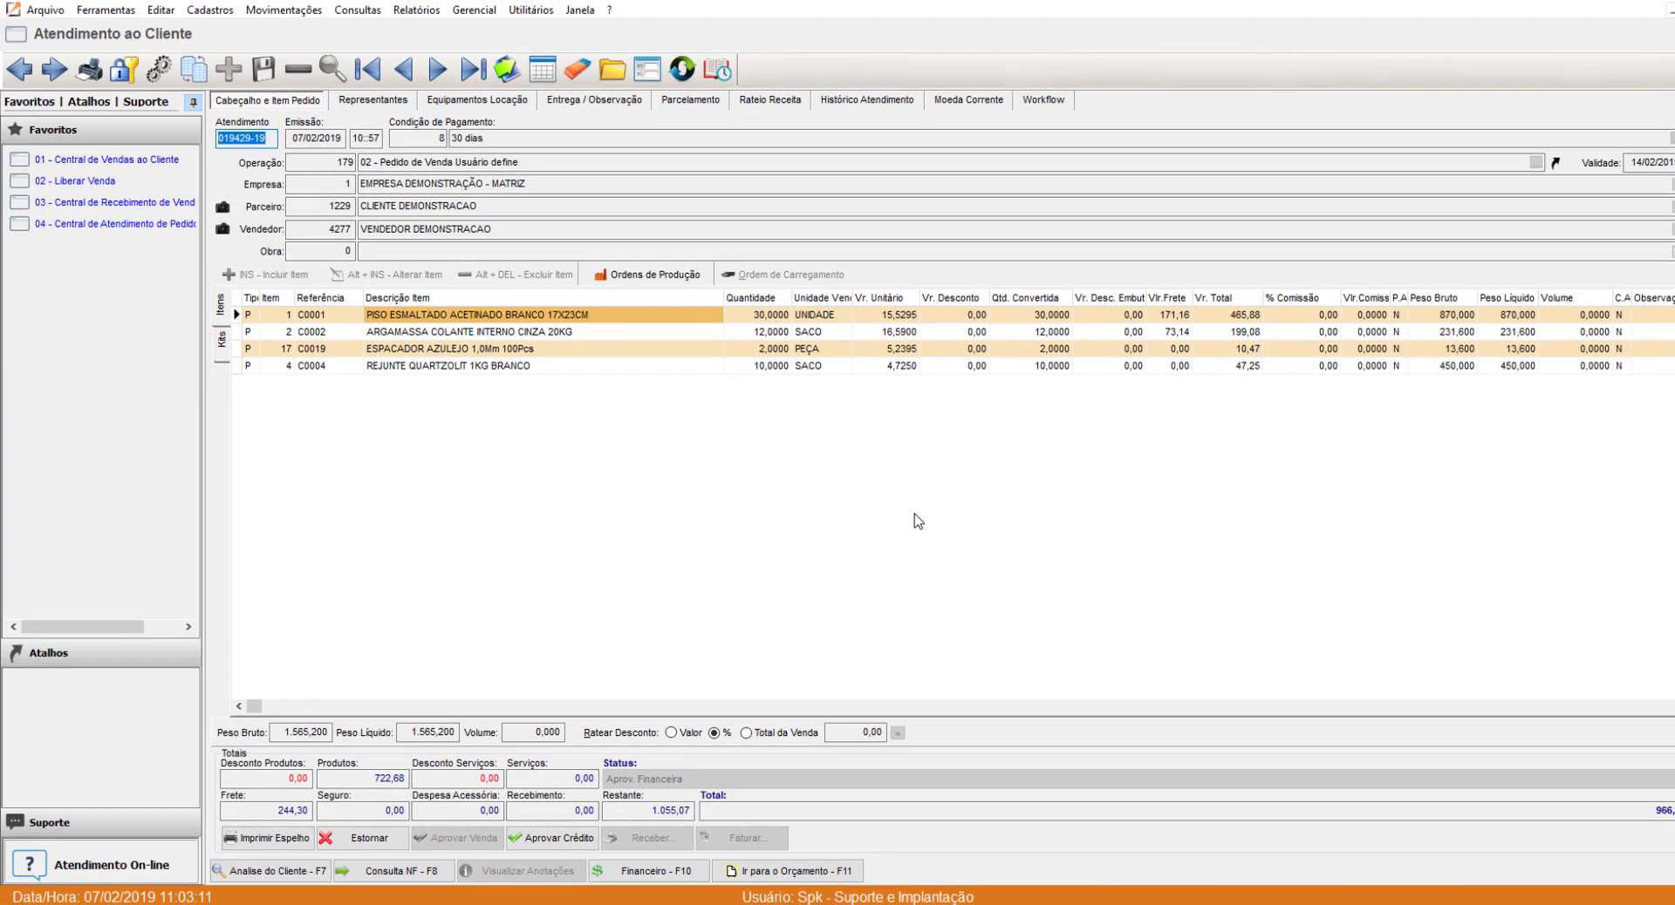
Refresh the sales awaiting release in Liberar Venda and select the newly confirmed order pending financial approval.
click(97, 183)
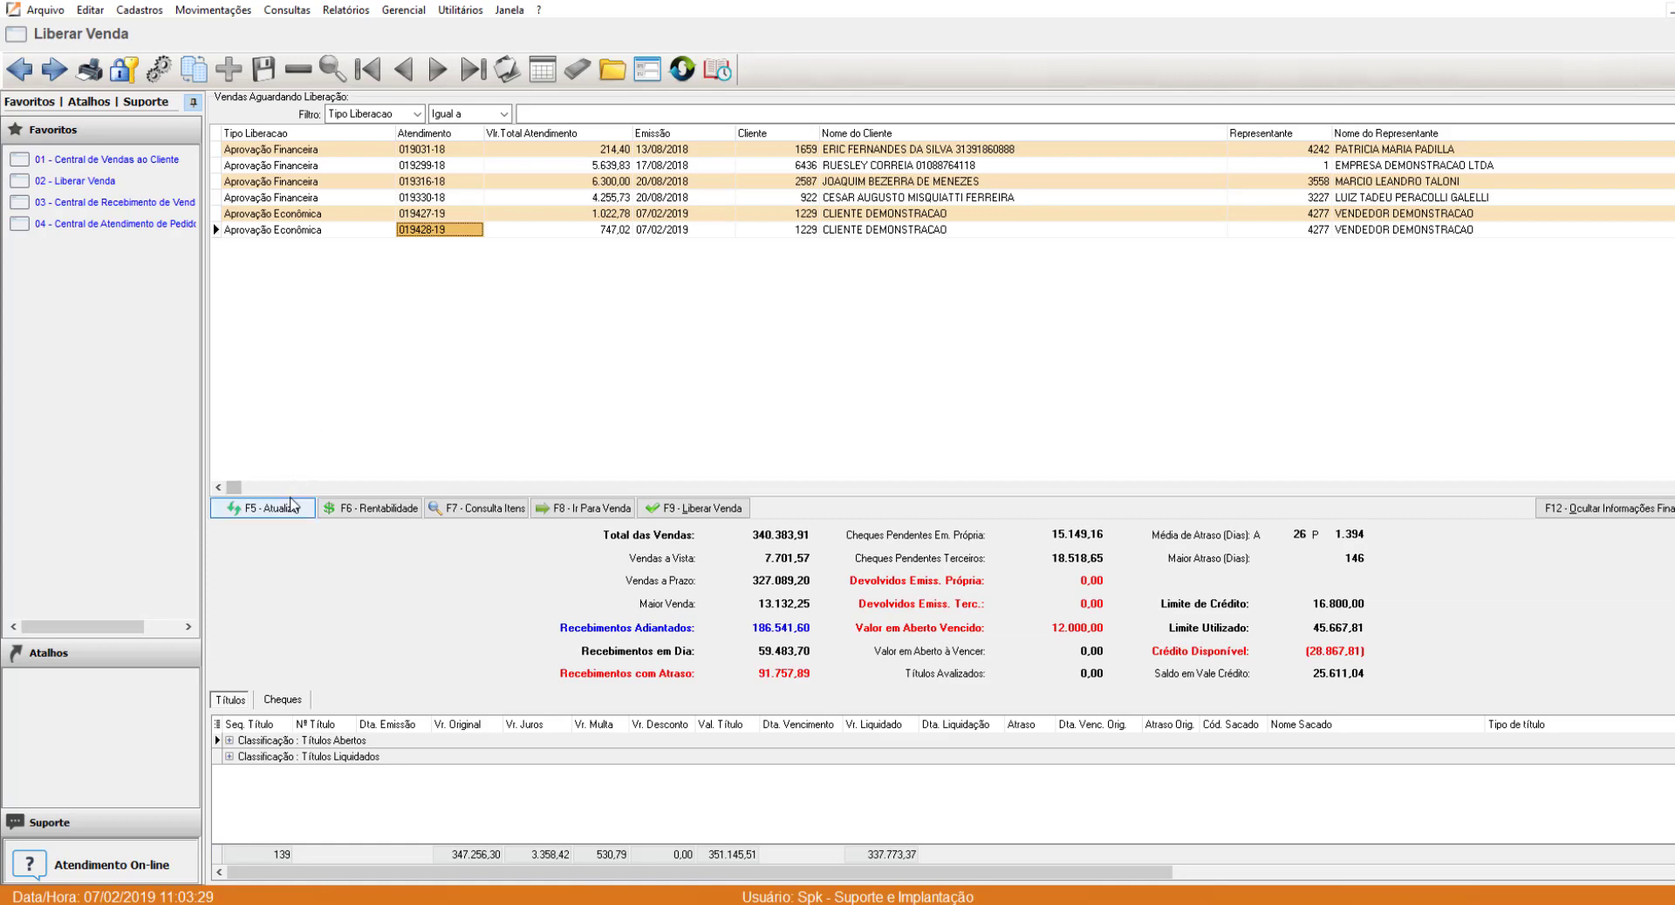
click(294, 507)
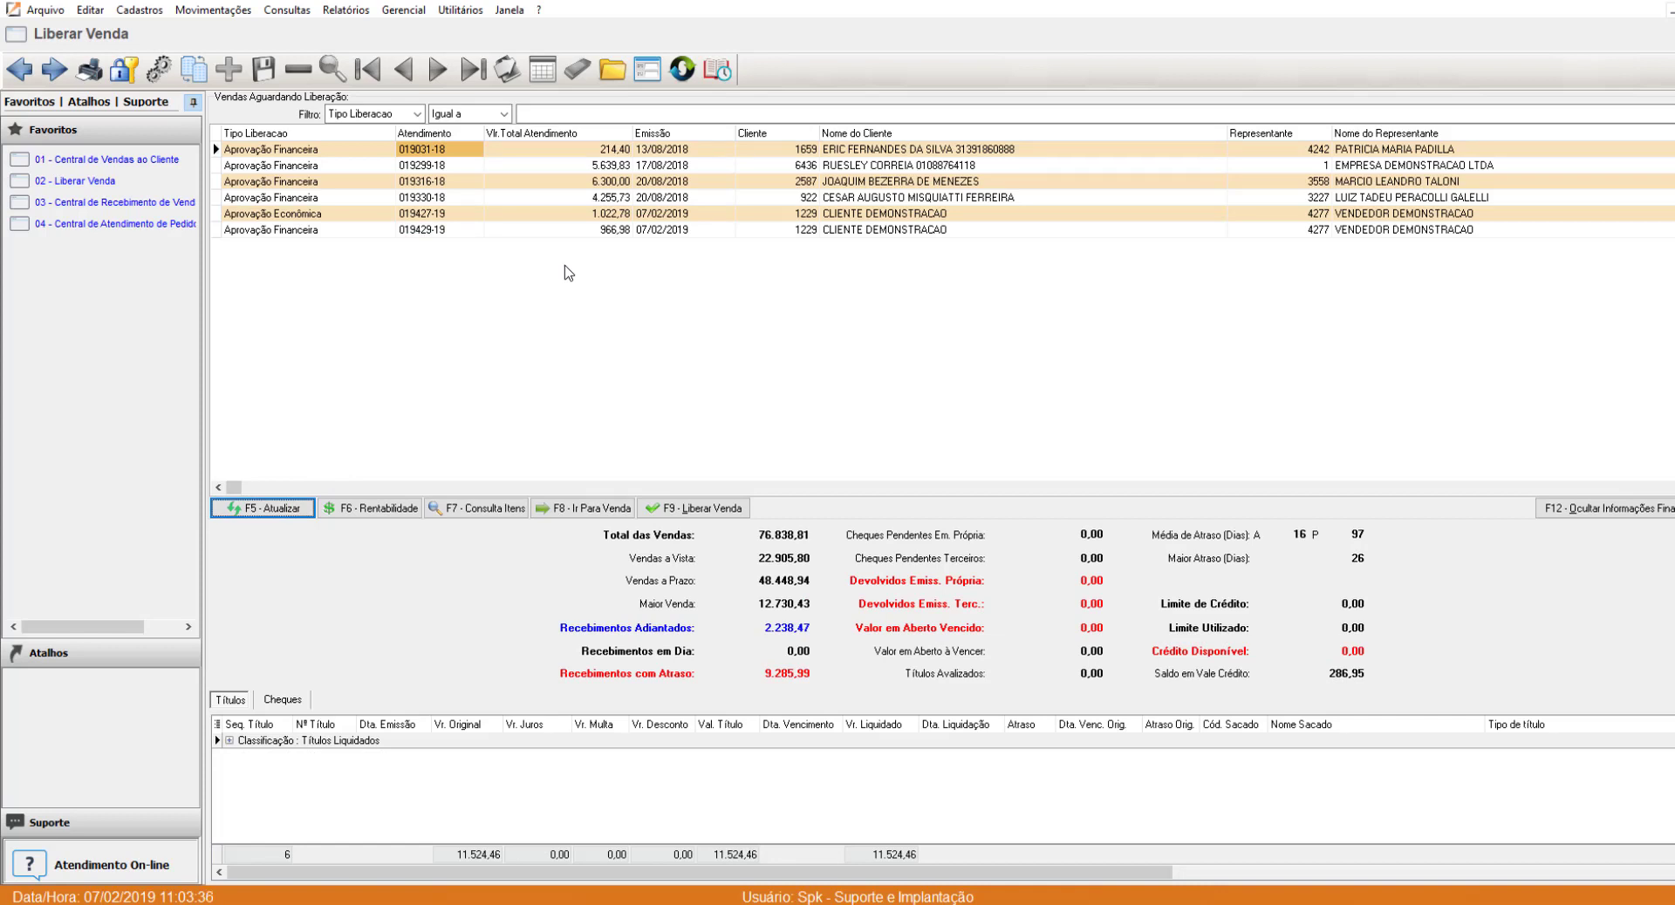
click(538, 229)
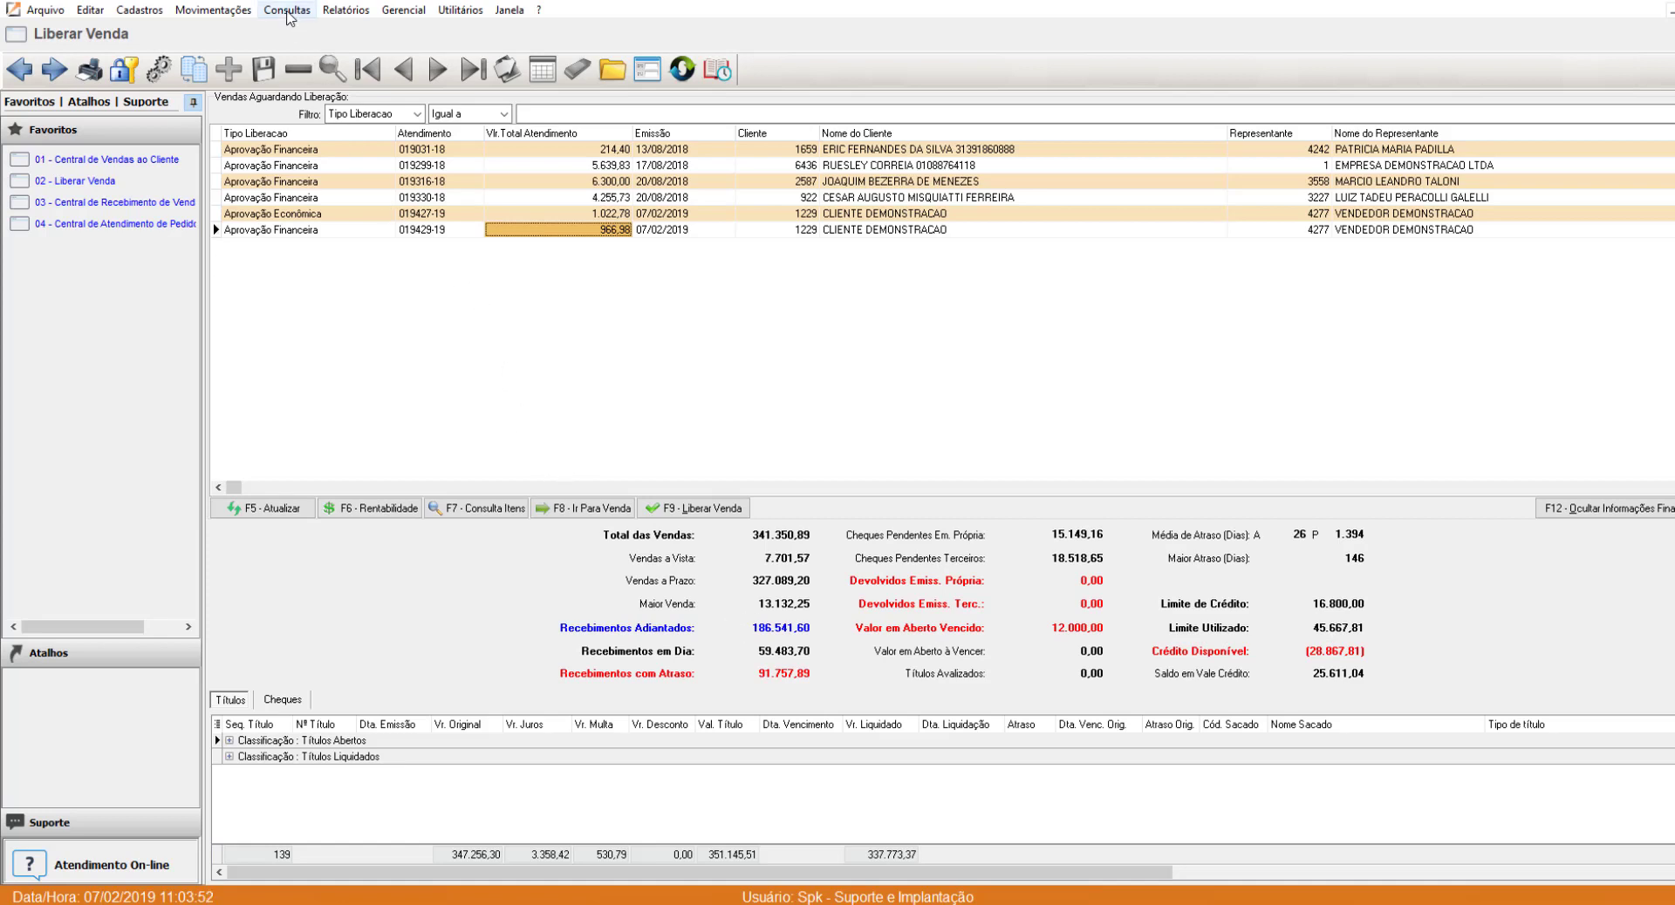
Open the client analysis and load the order's client by the client code.
click(289, 12)
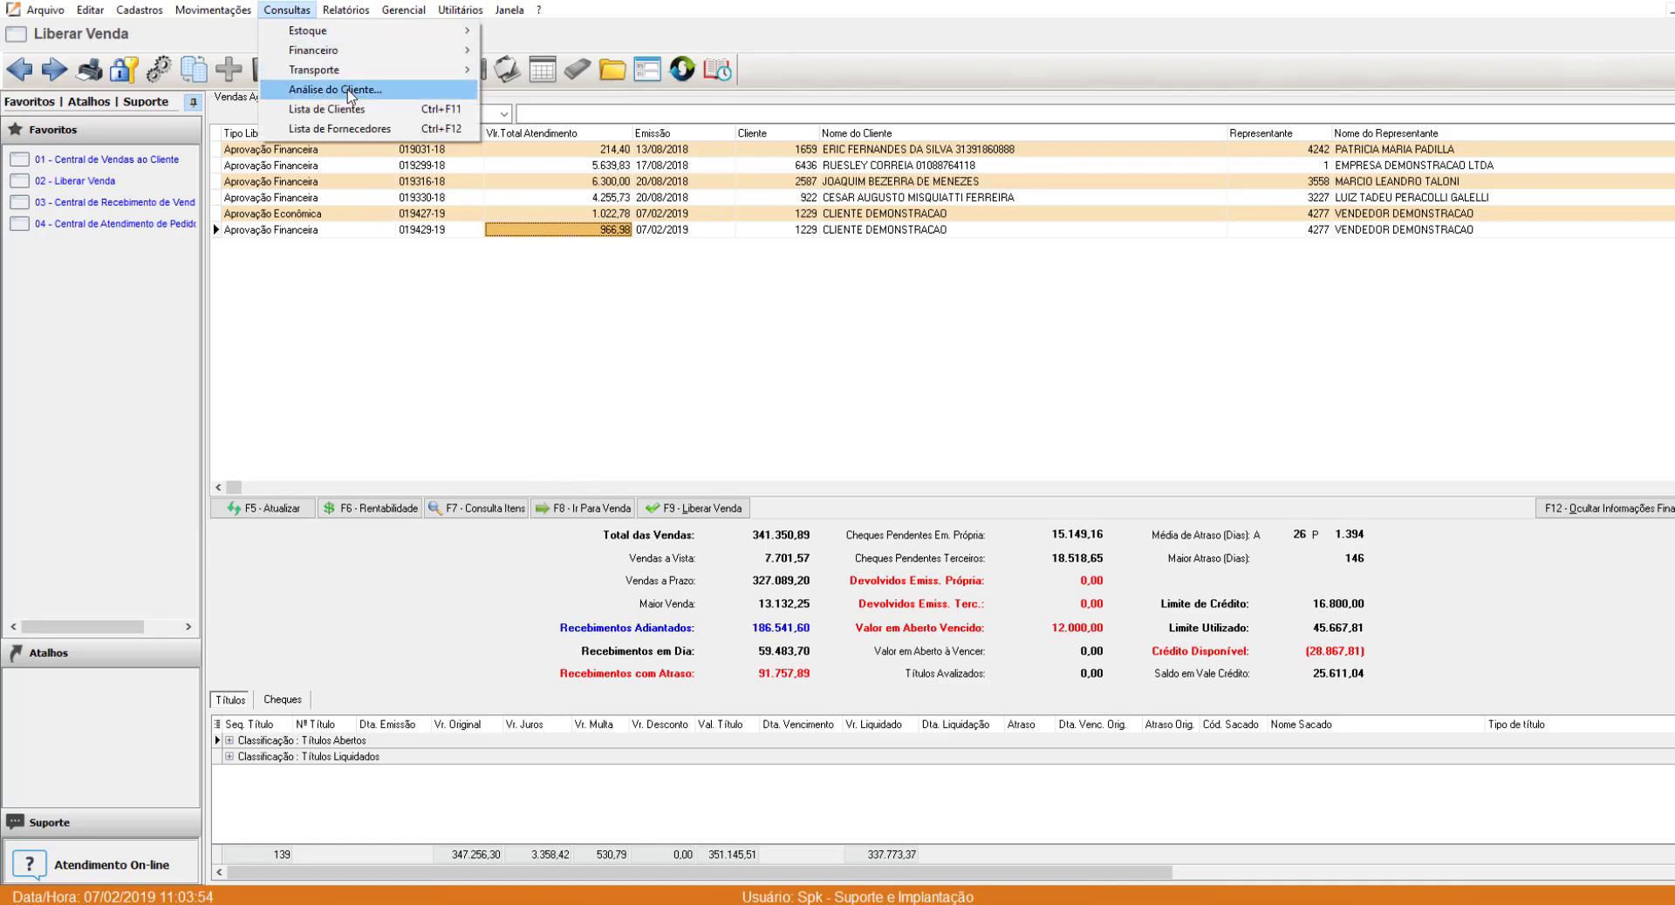
click(349, 96)
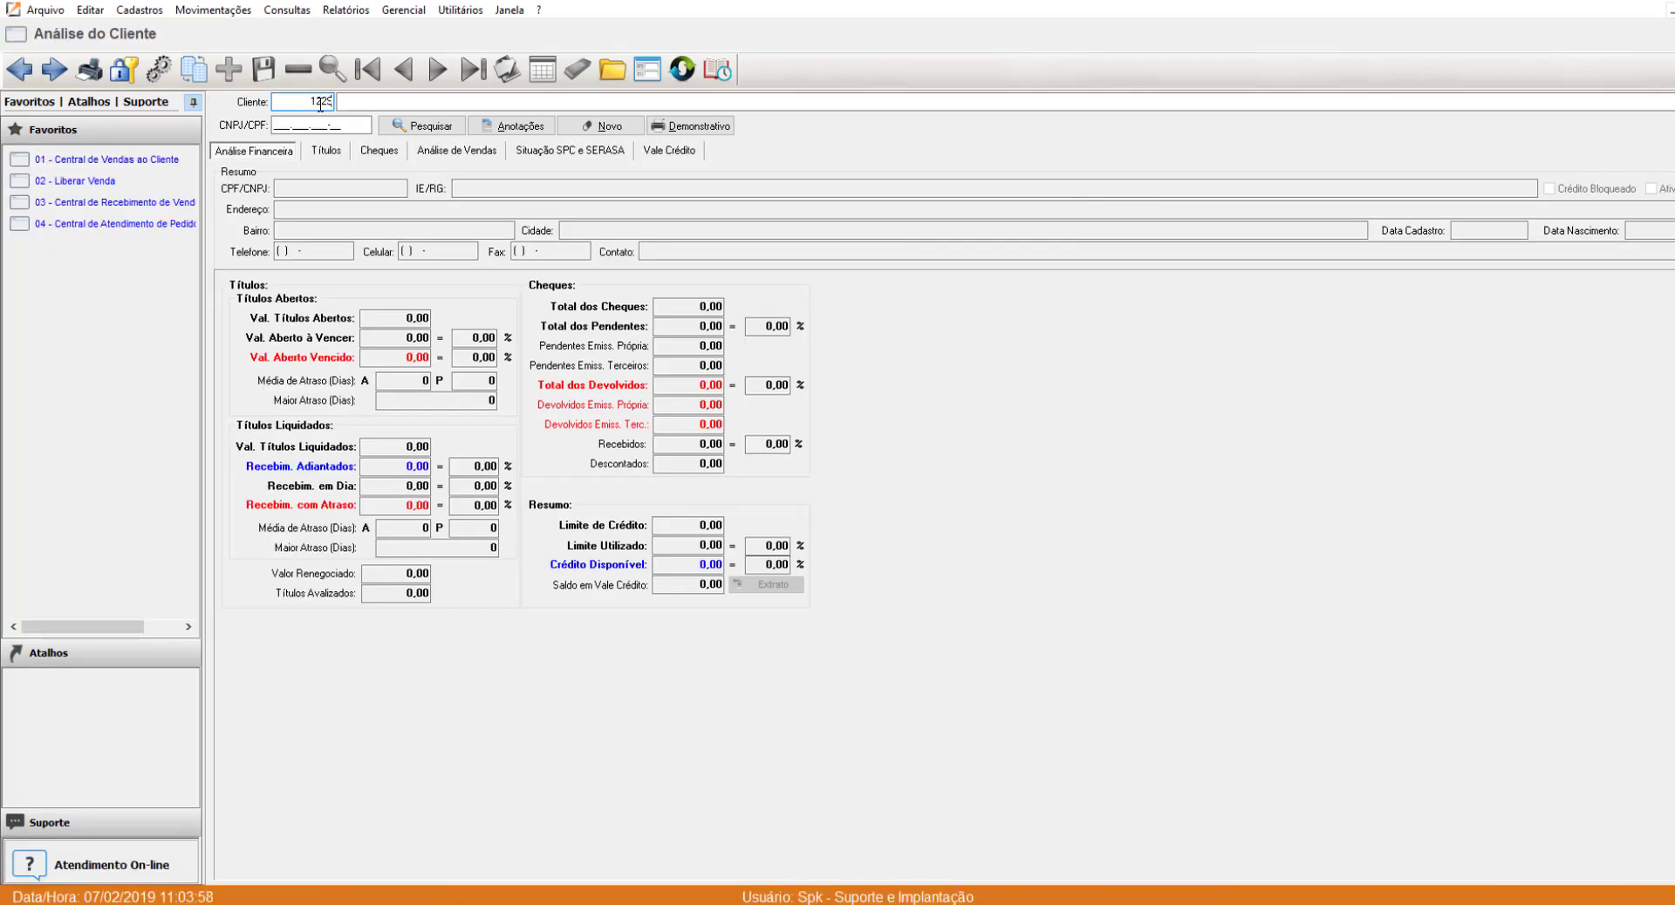
key(Return)
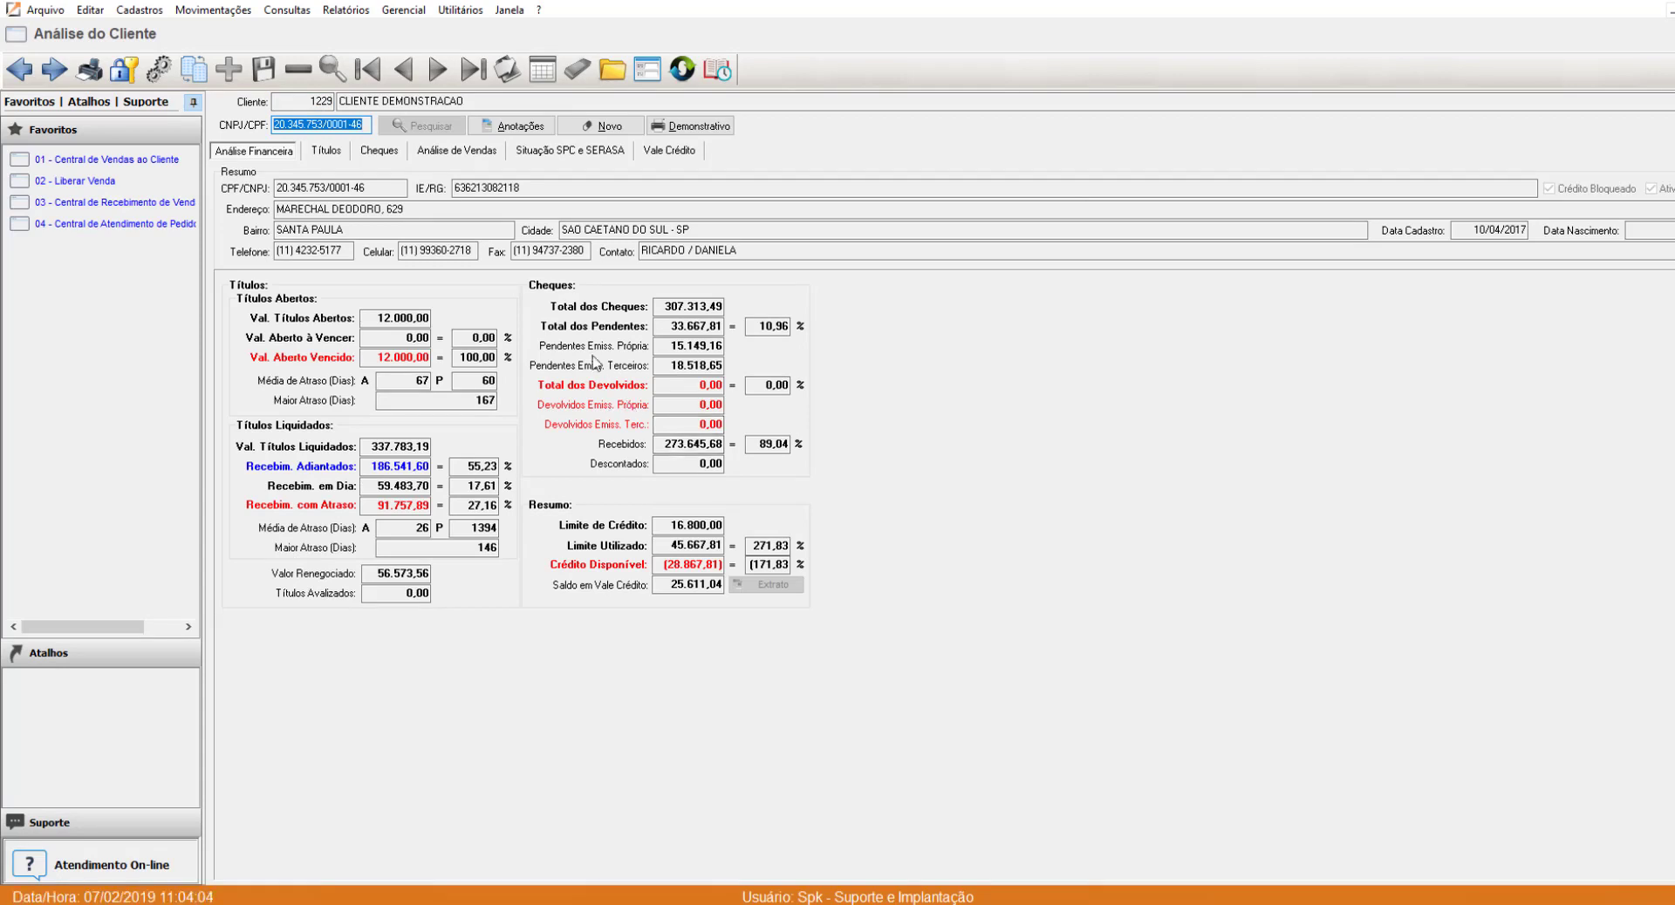
Examine the client's open and settled titles, receipts by punctuality, credit limit, used limit and average payment delay.
click(372, 315)
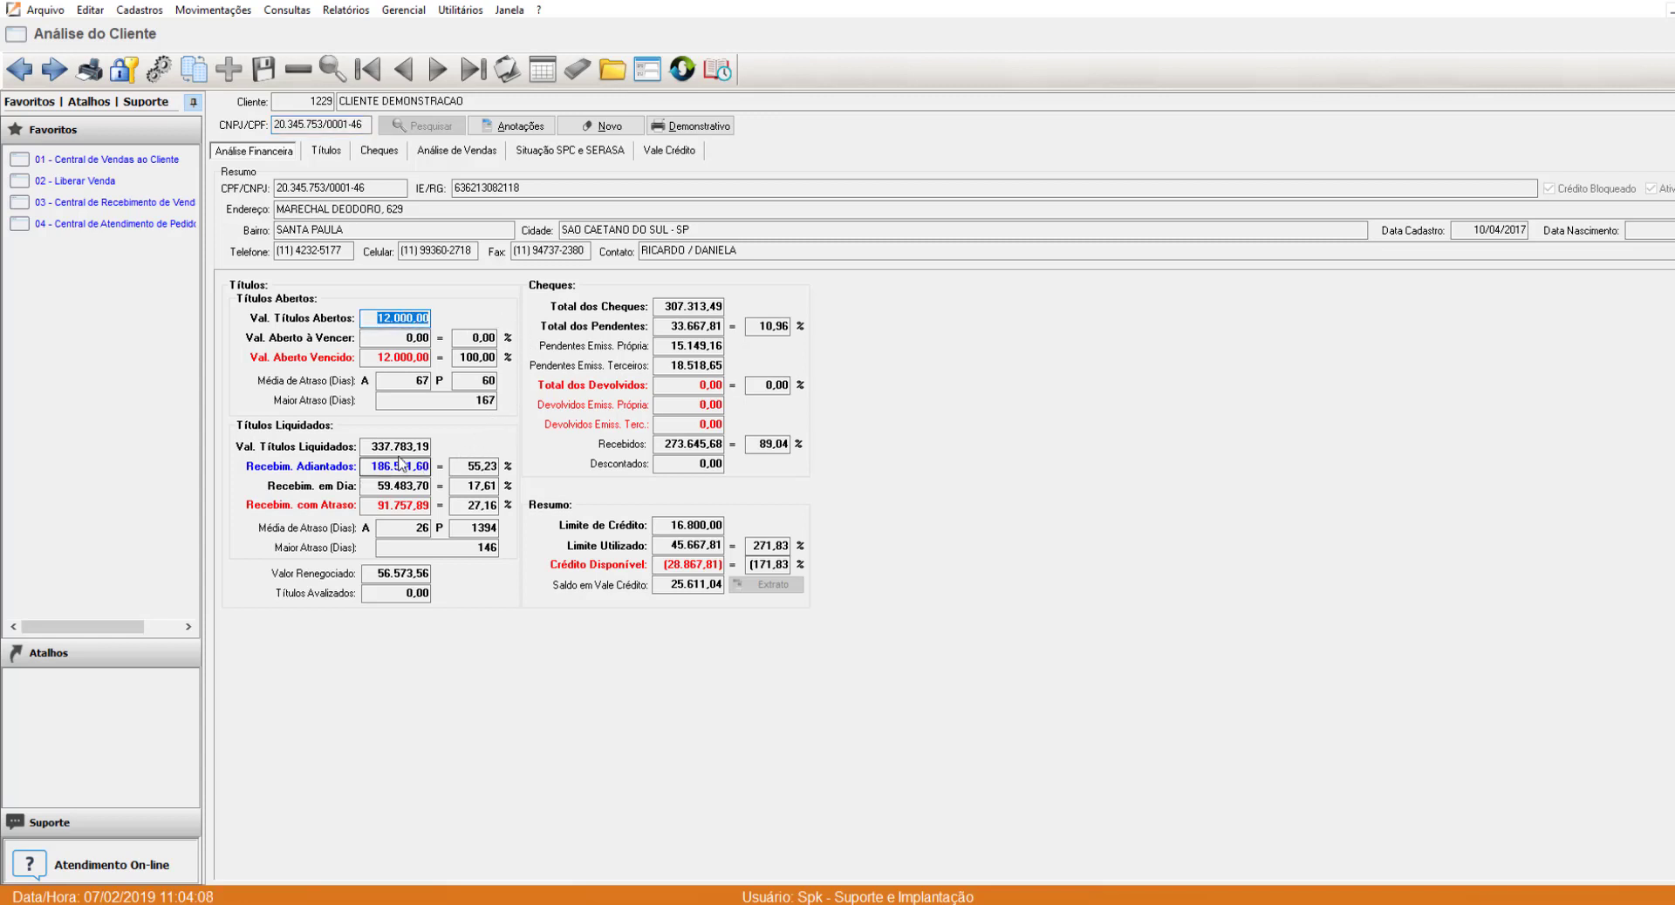
click(365, 448)
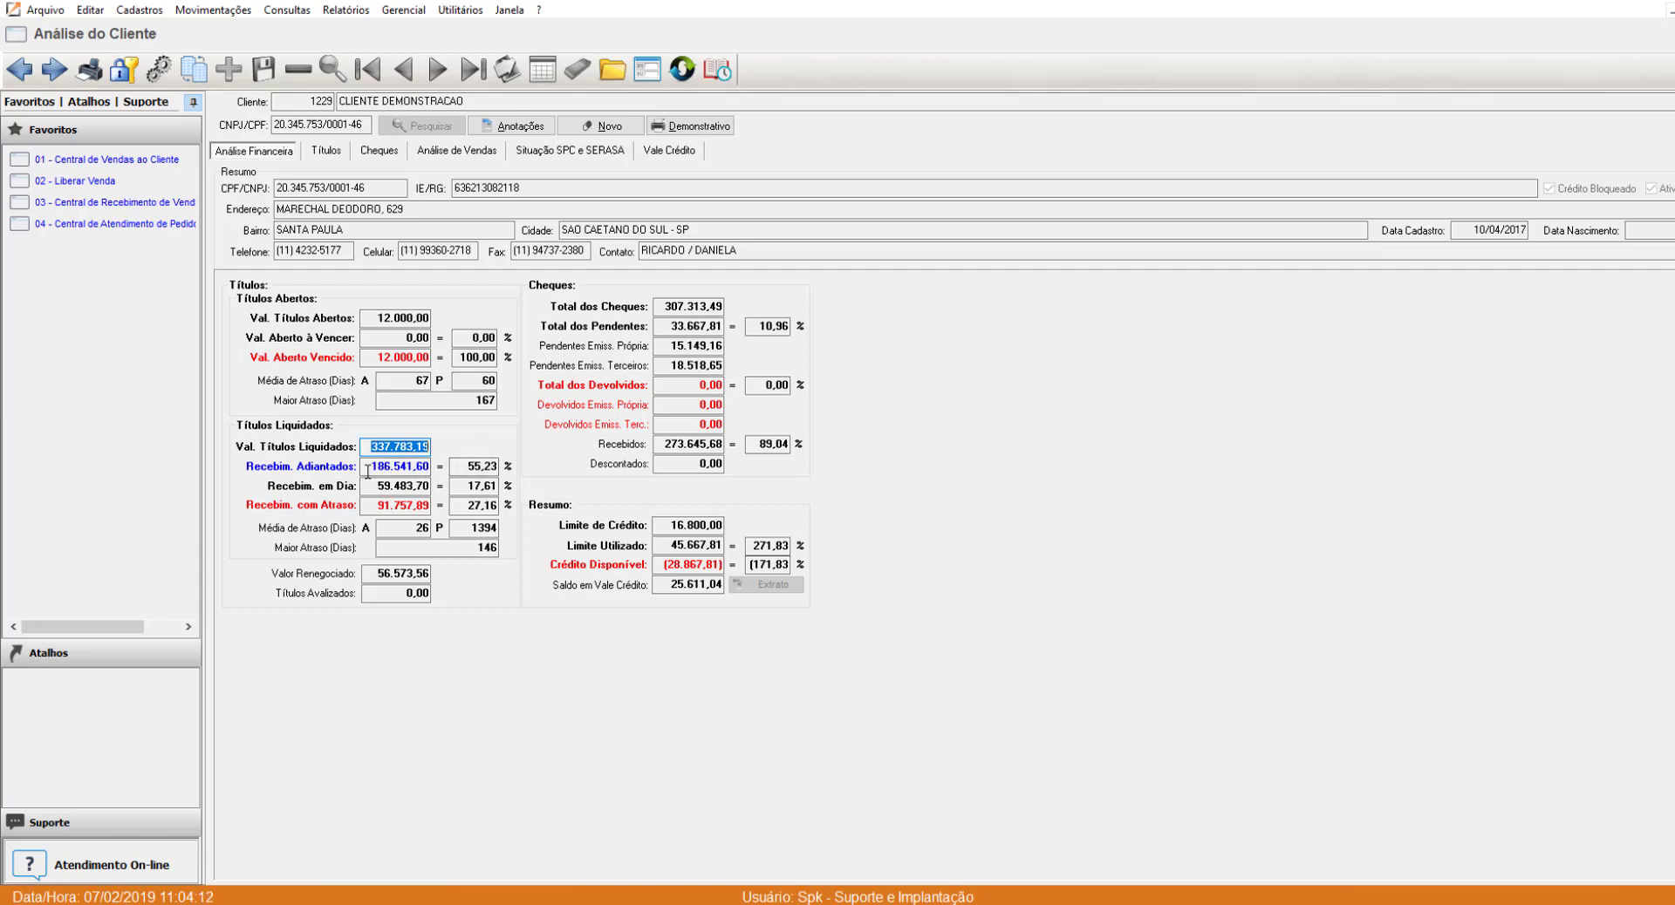
click(365, 467)
click(365, 486)
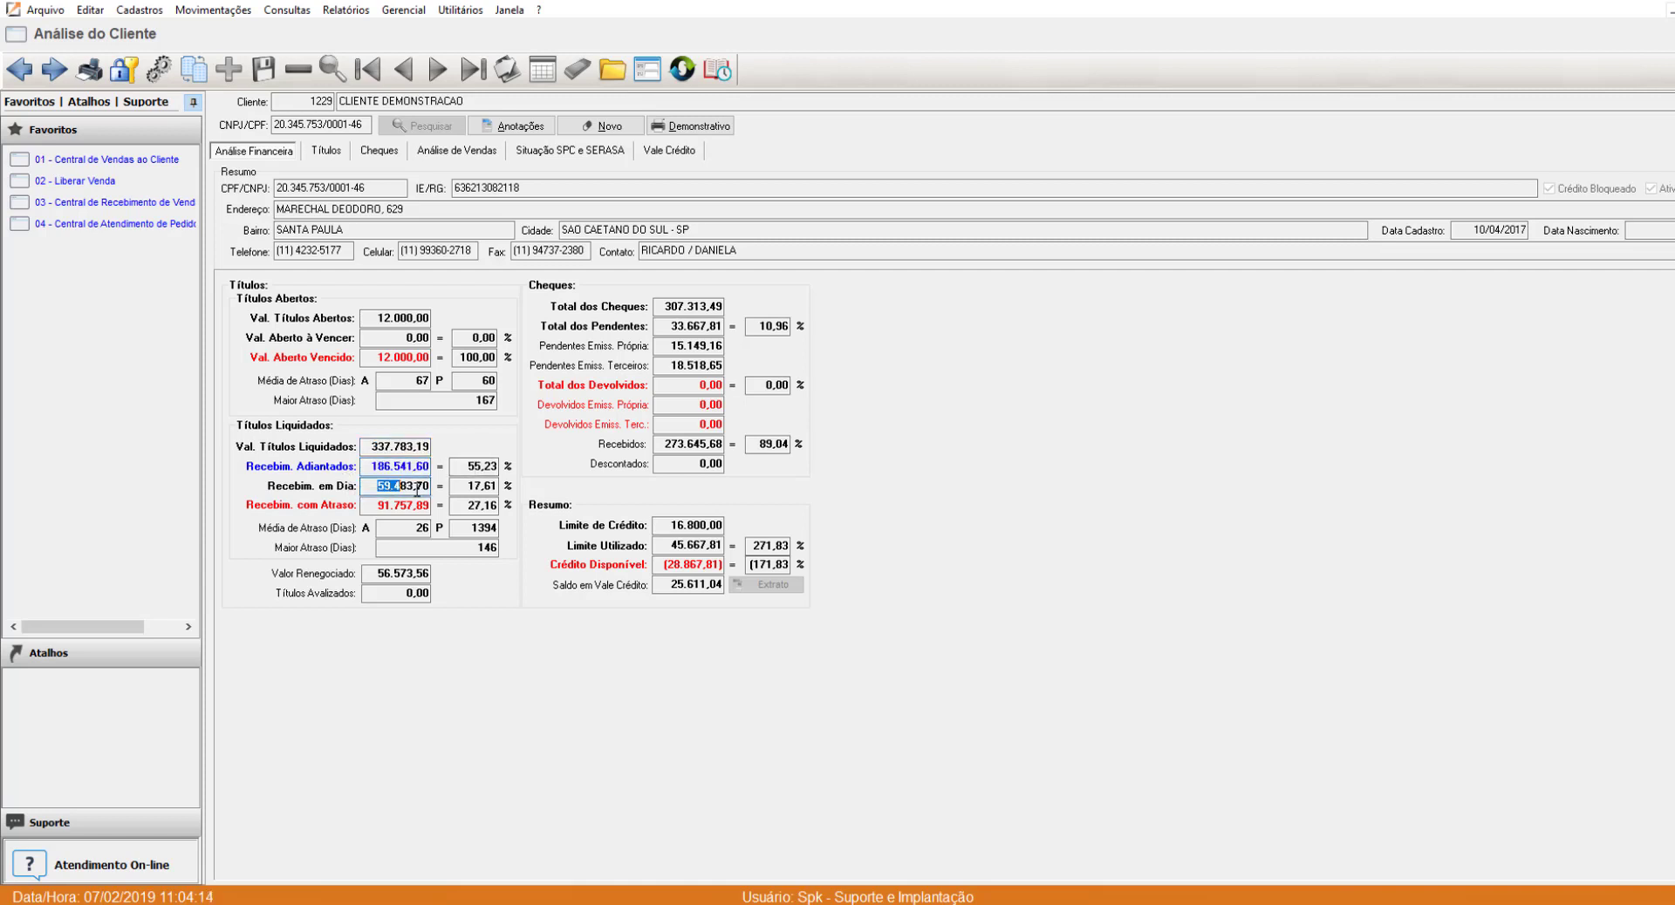
click(368, 505)
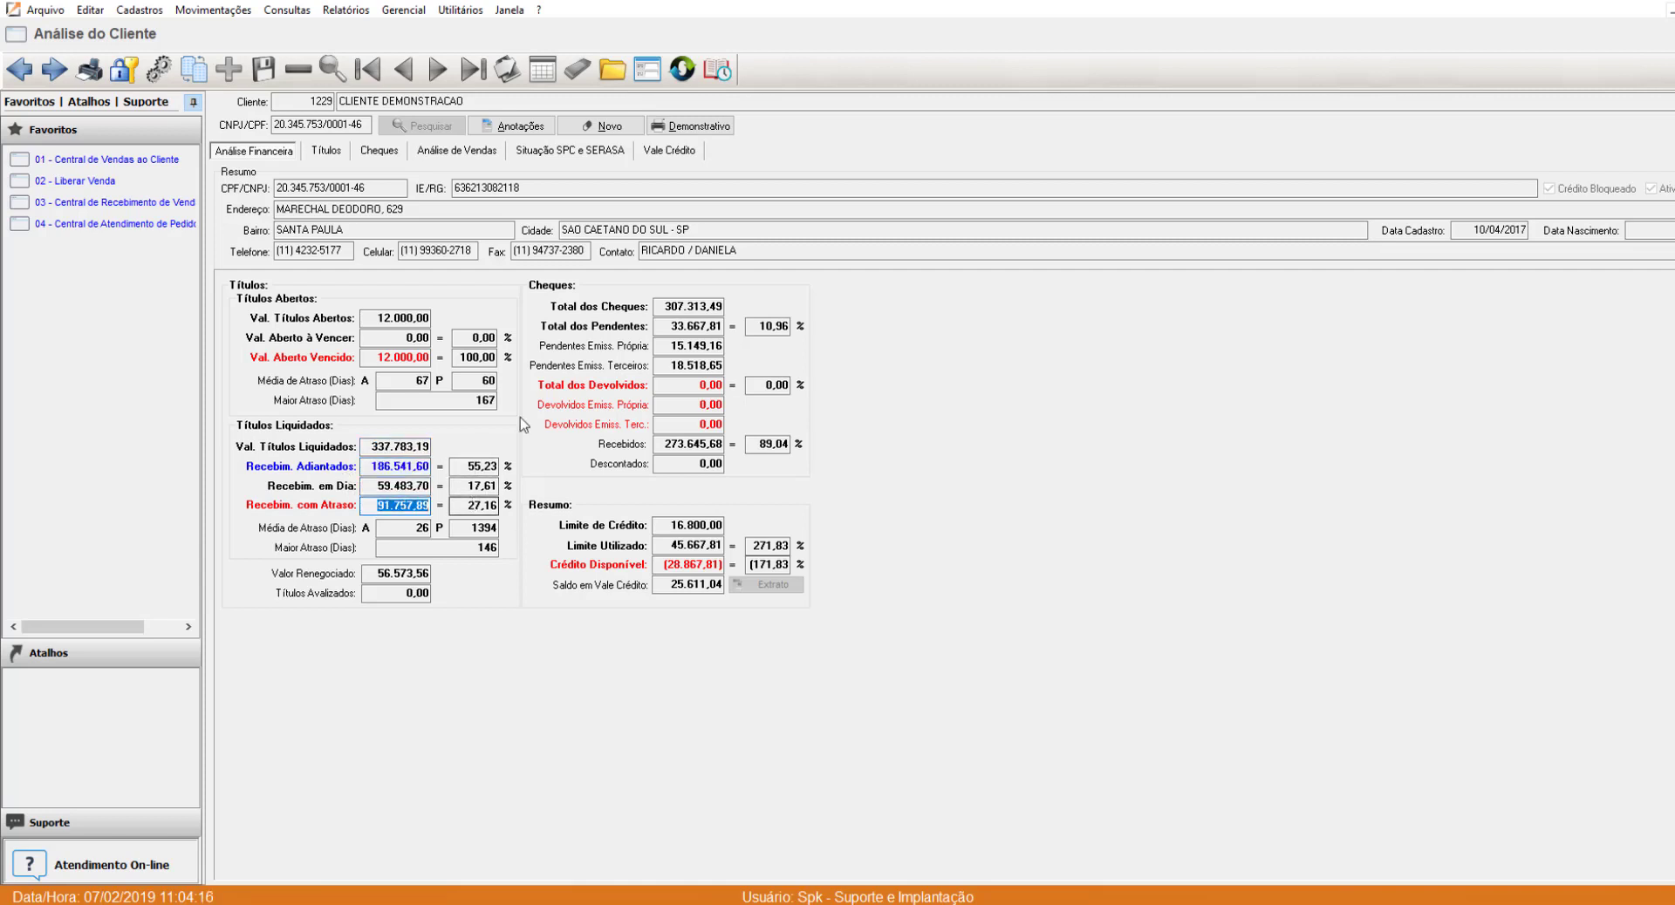
click(672, 523)
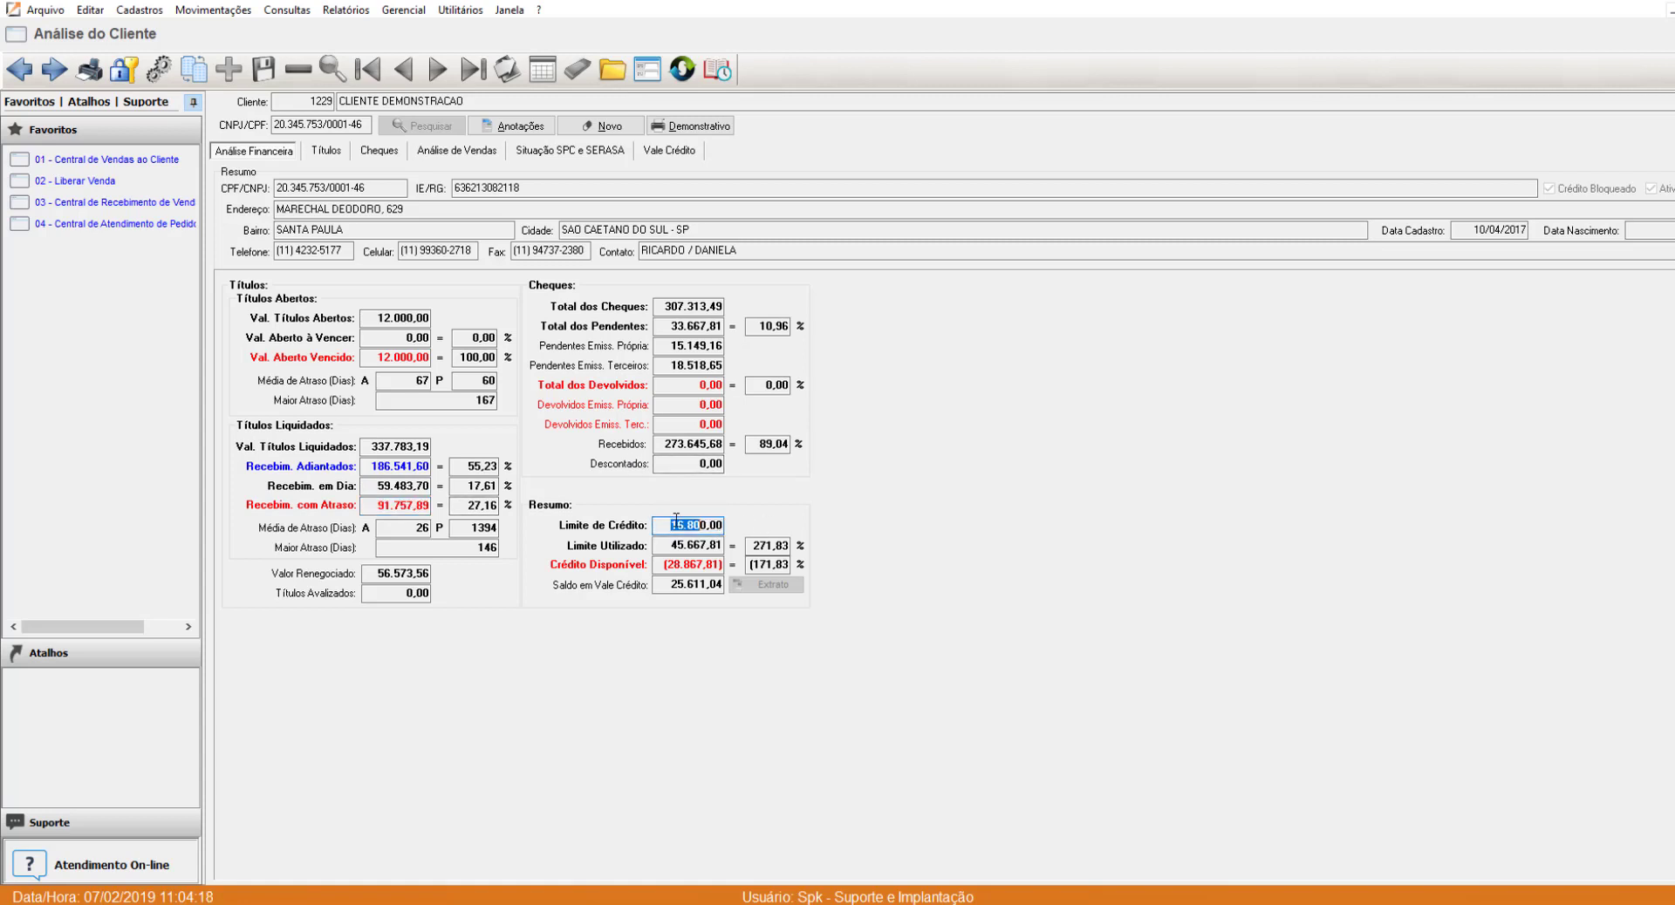
click(670, 546)
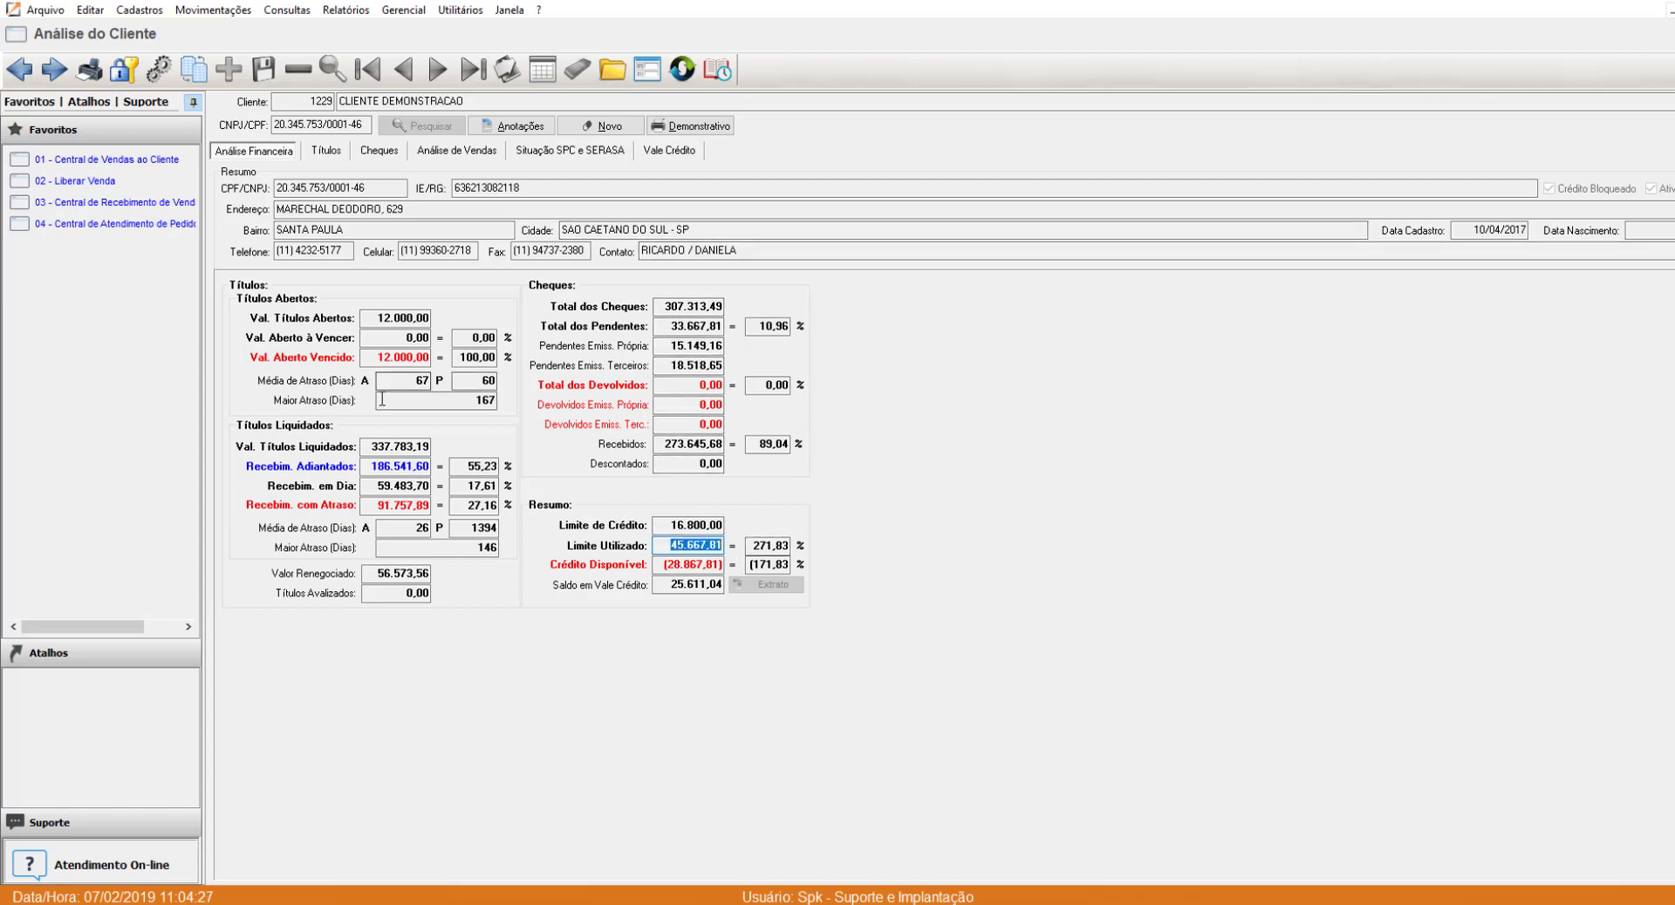
click(405, 381)
click(475, 382)
Review the client's titles, cheques and sales analysis, including smallest sale, largest sale and average ticket, and return to Liberar Venda.
click(328, 152)
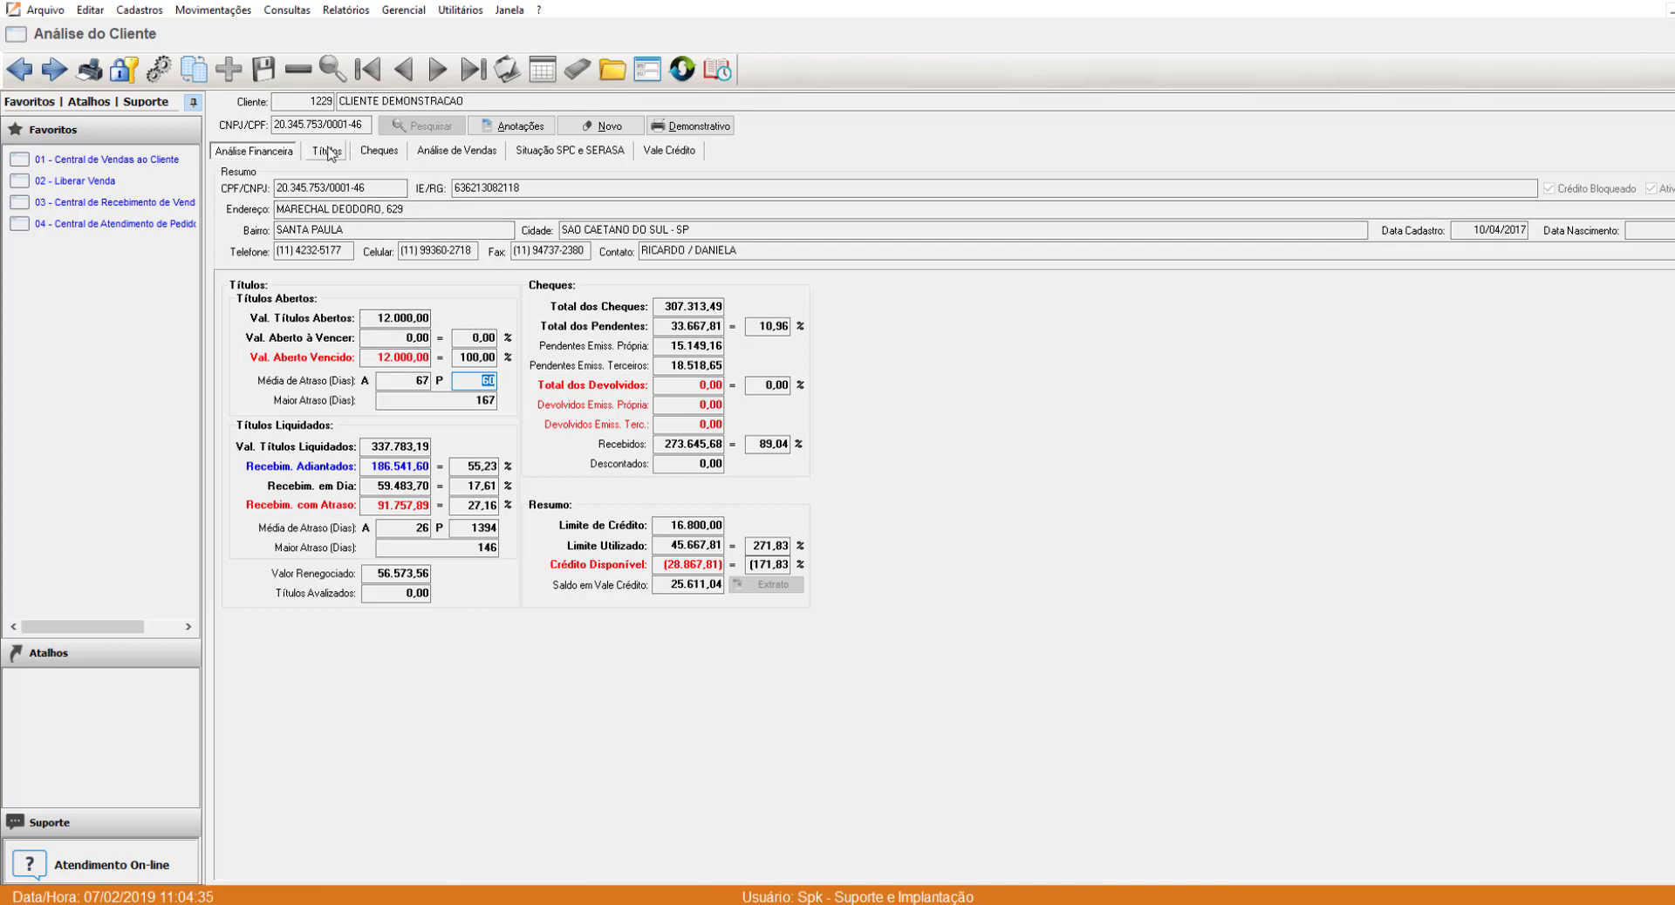
click(384, 157)
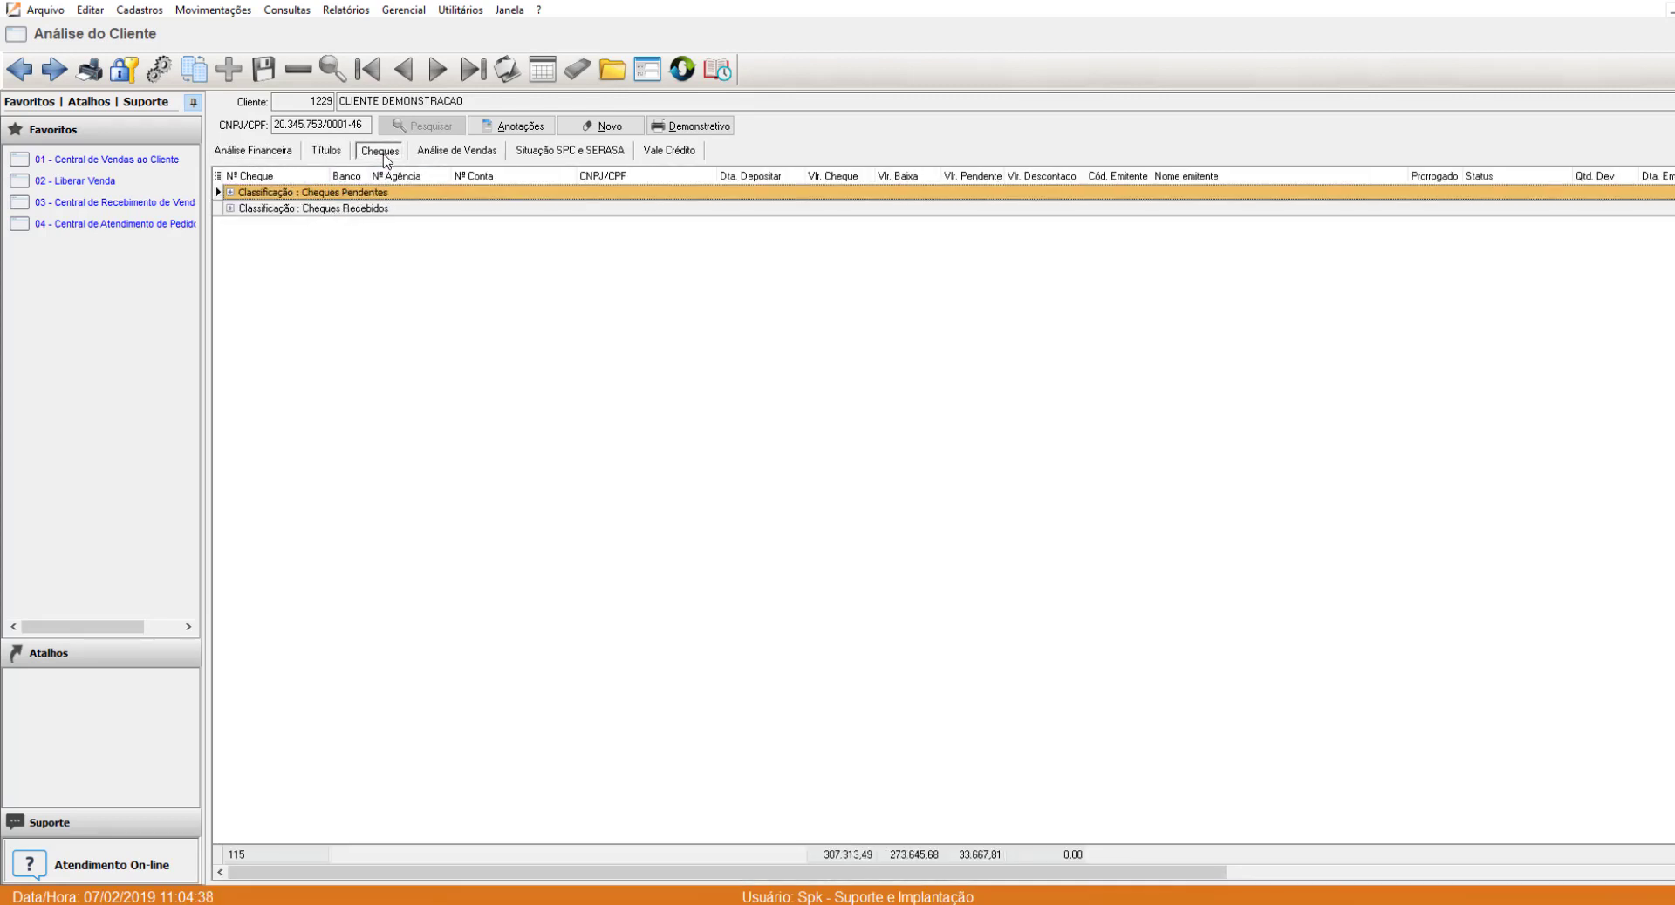
click(454, 153)
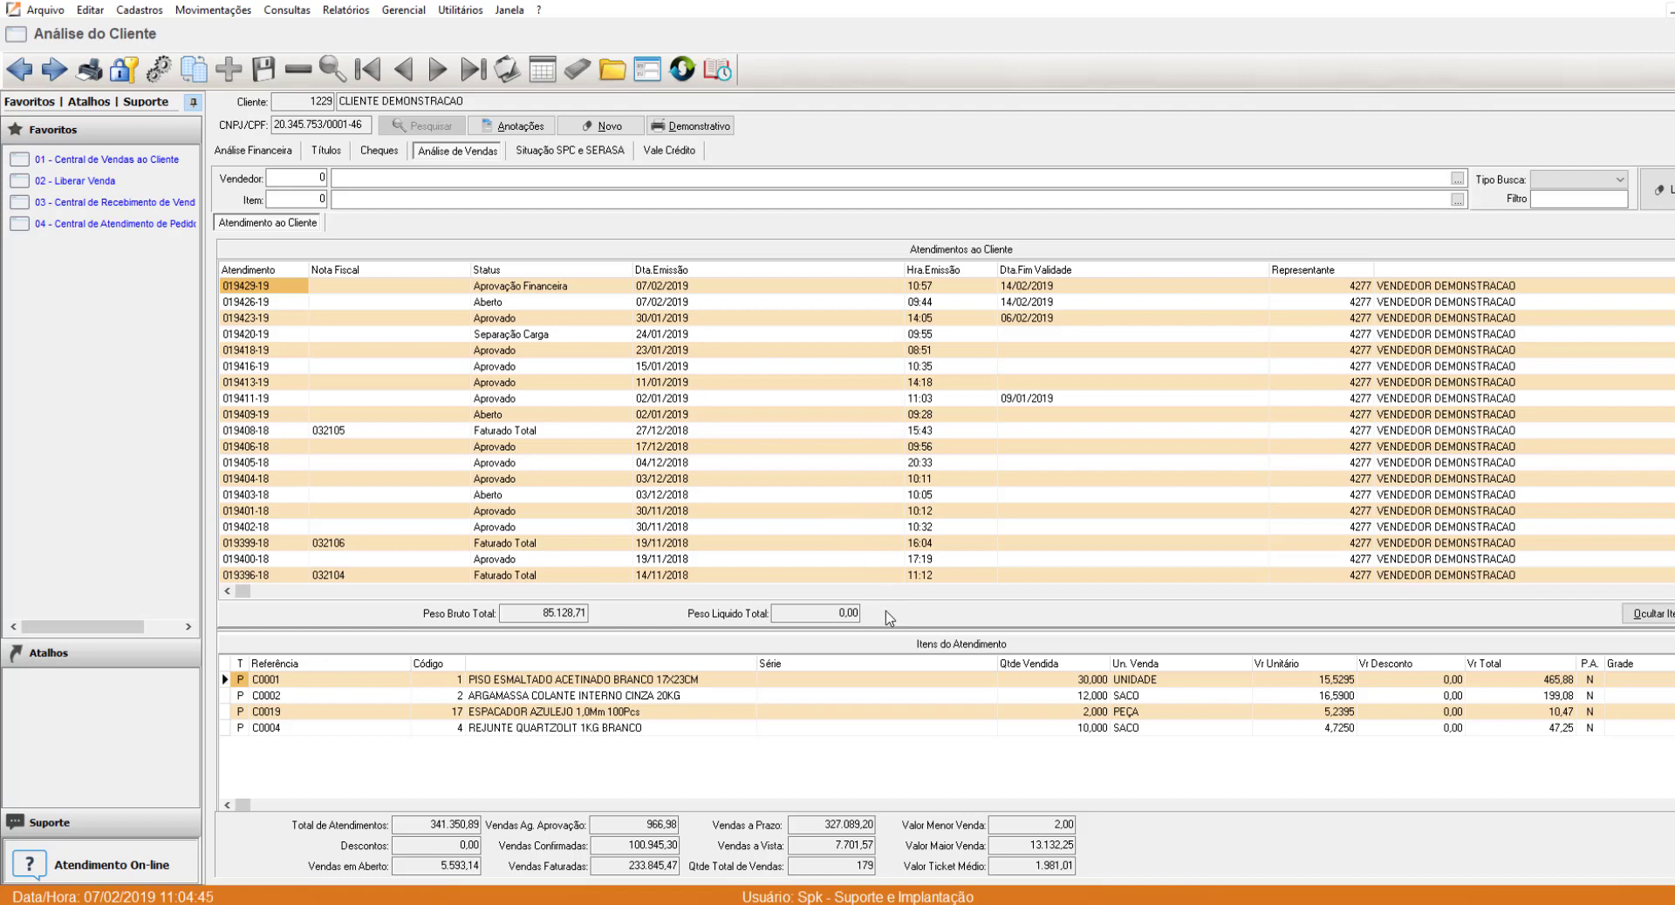
drag(848, 865, 928, 863)
click(1052, 824)
drag(1052, 825, 1140, 820)
drag(1003, 845, 1130, 846)
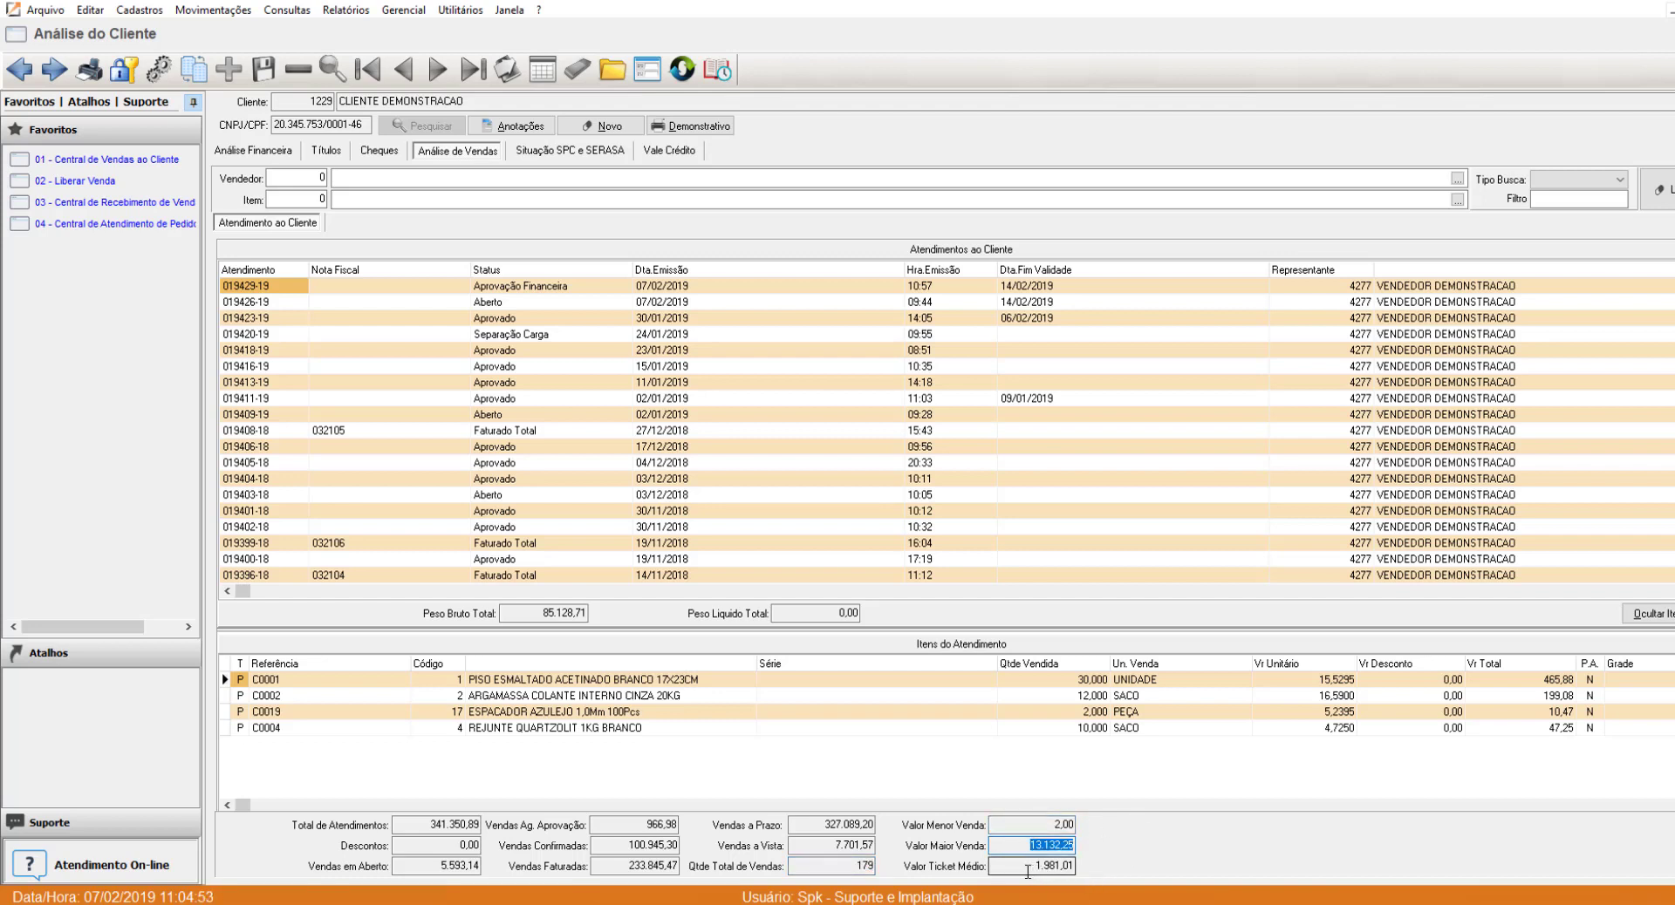
drag(1030, 870, 1116, 872)
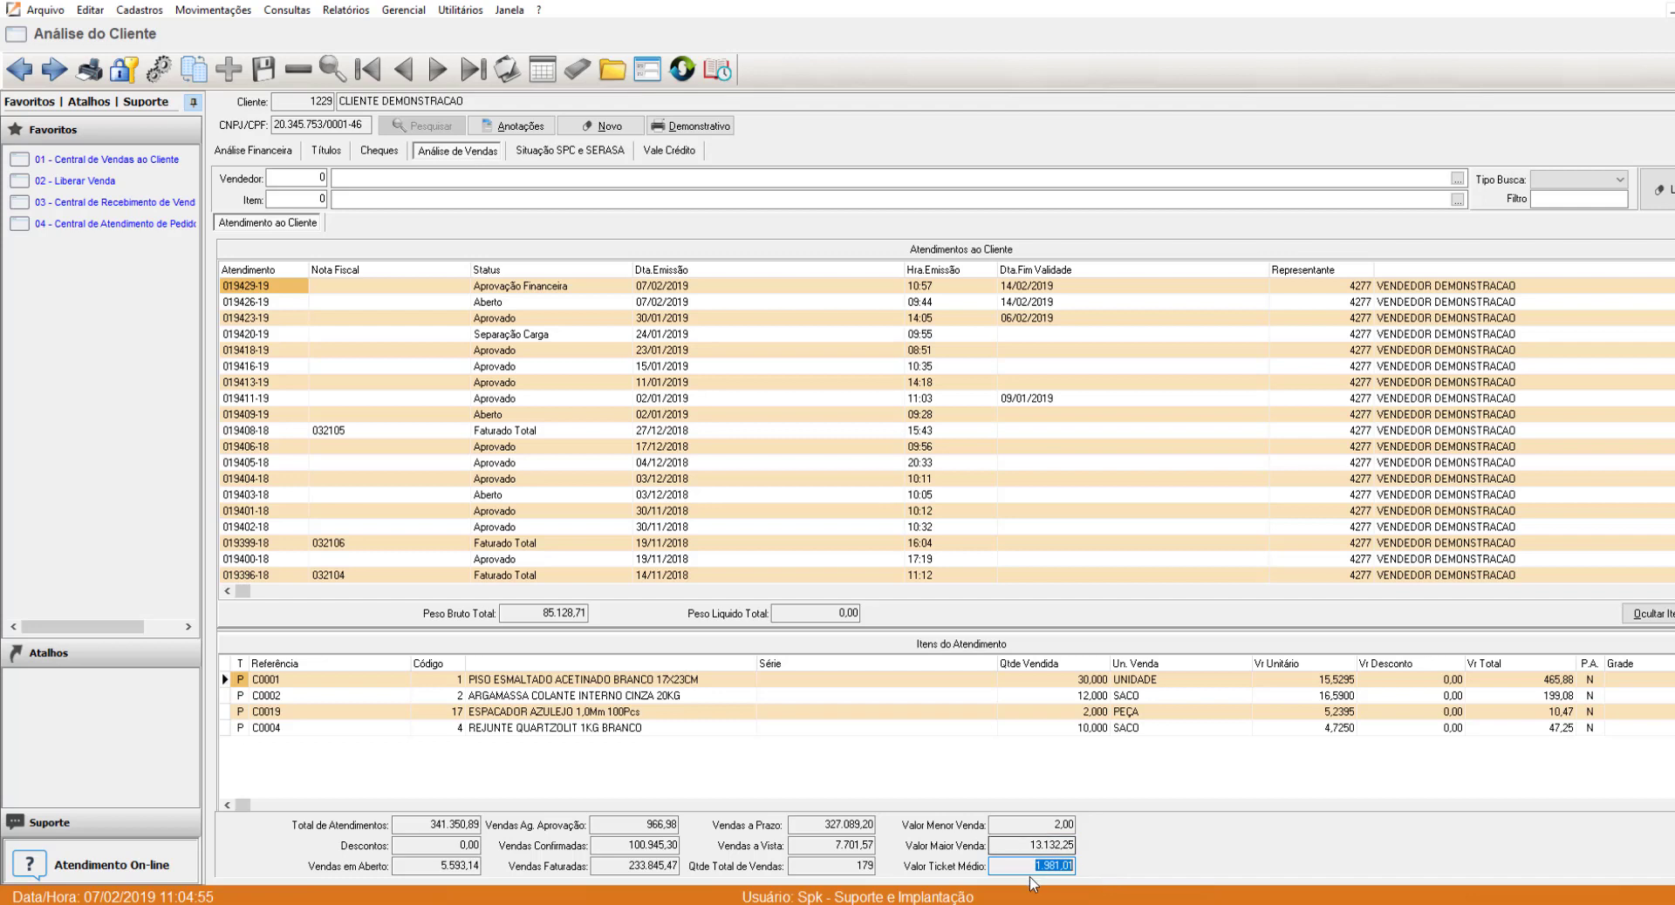
click(1015, 865)
key(Escape)
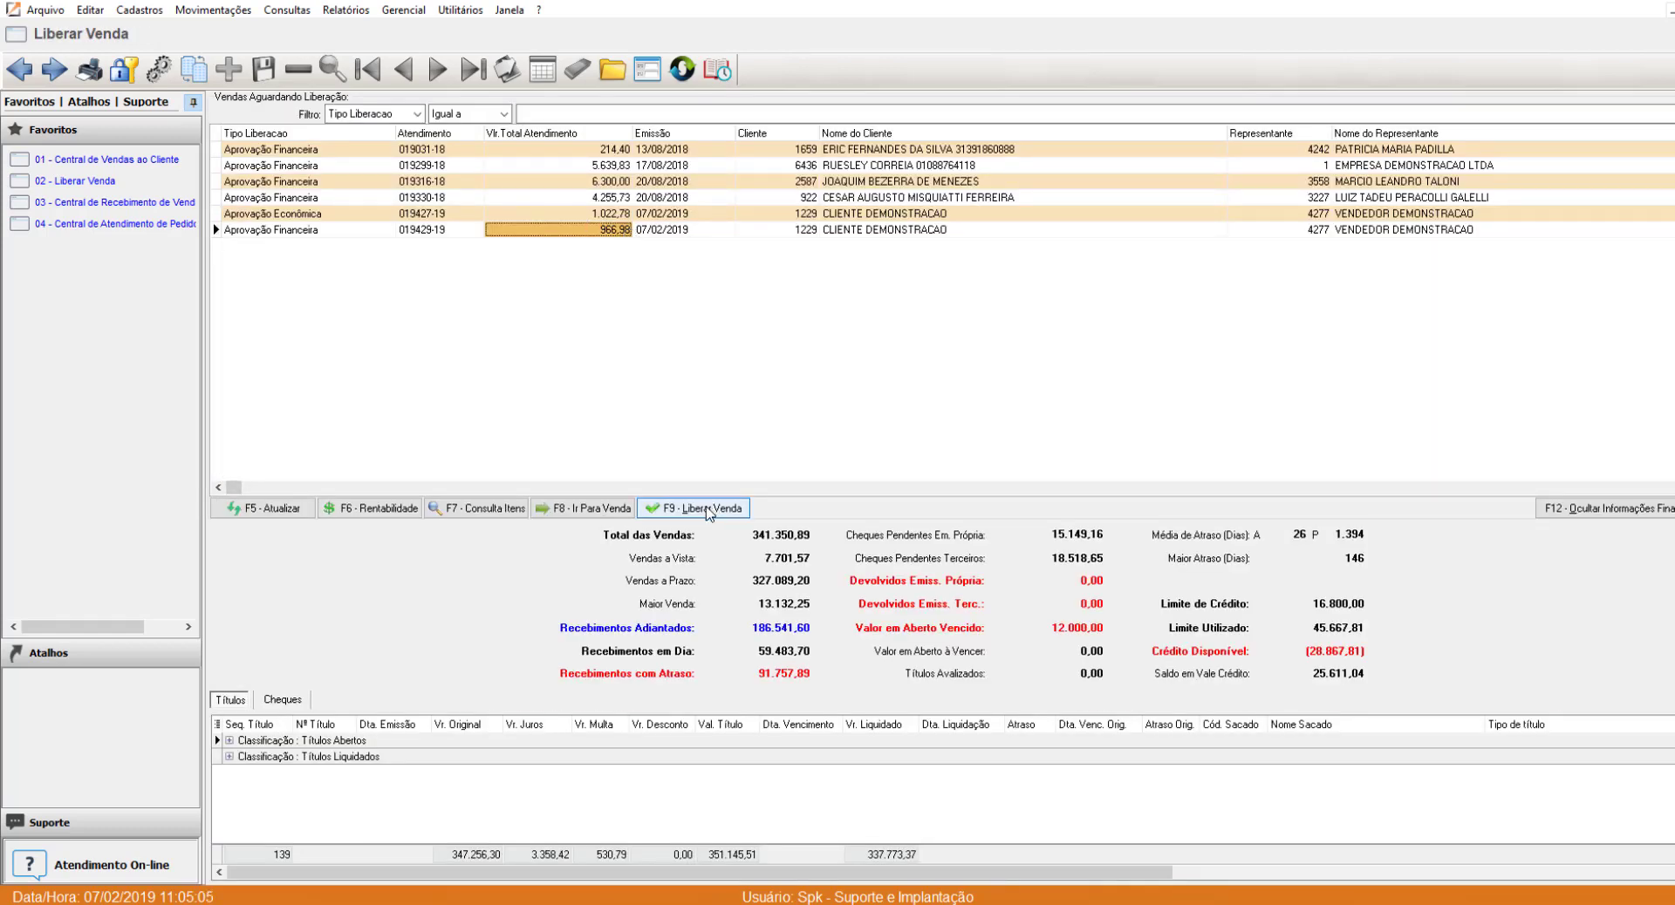
Release the selected order awaiting financial approval and confirm the release.
click(707, 510)
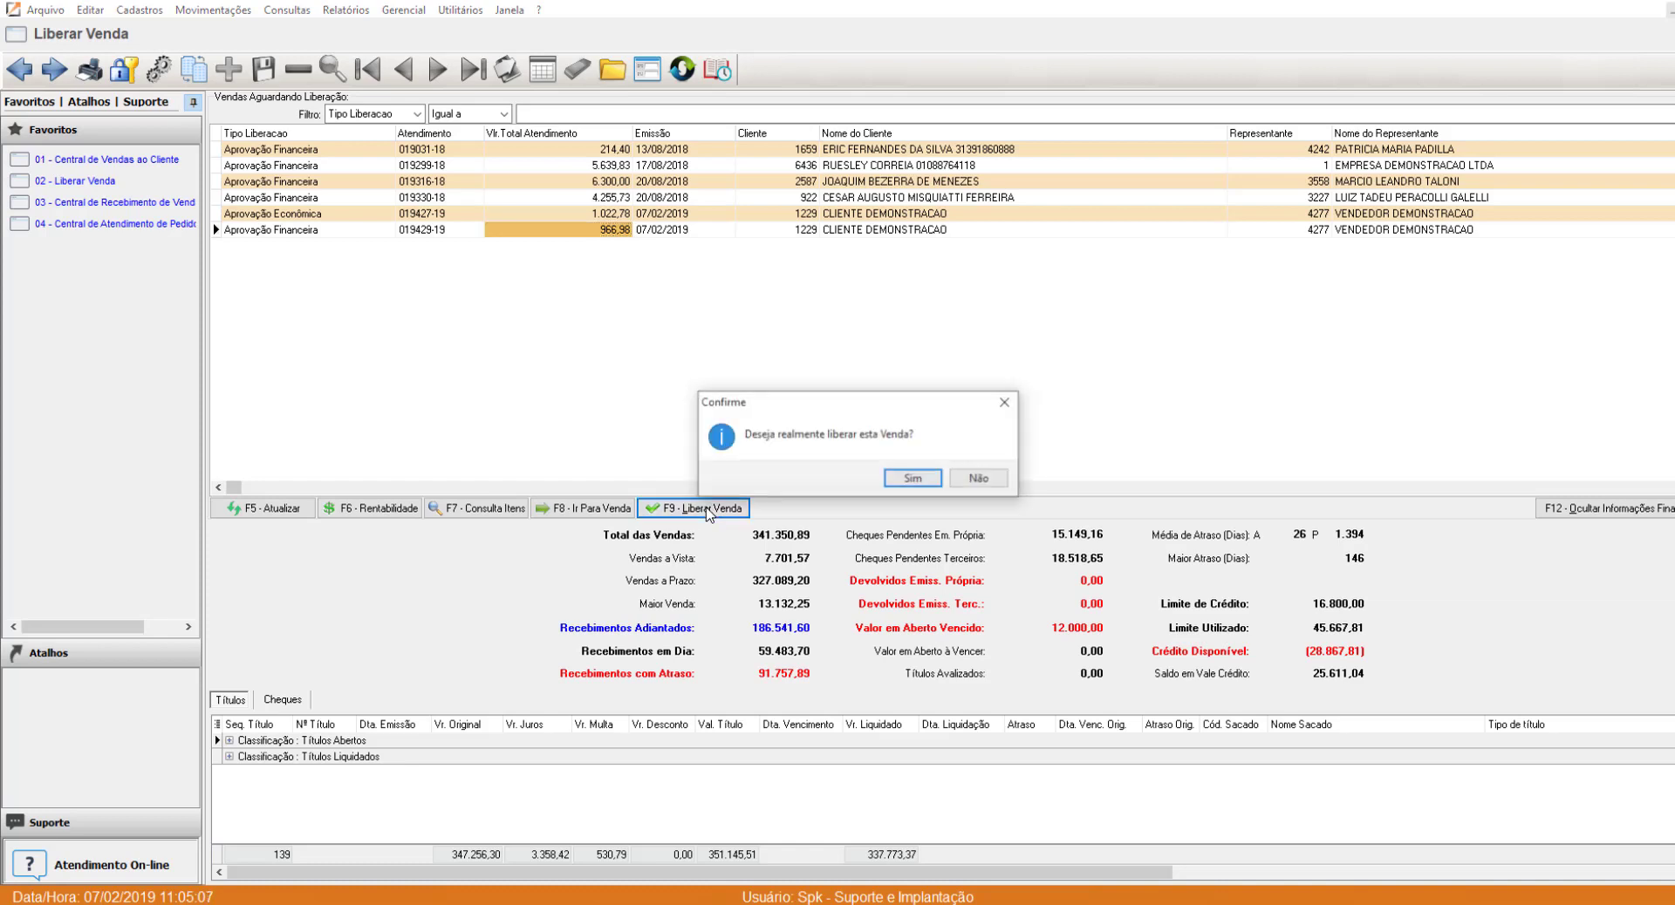
click(913, 489)
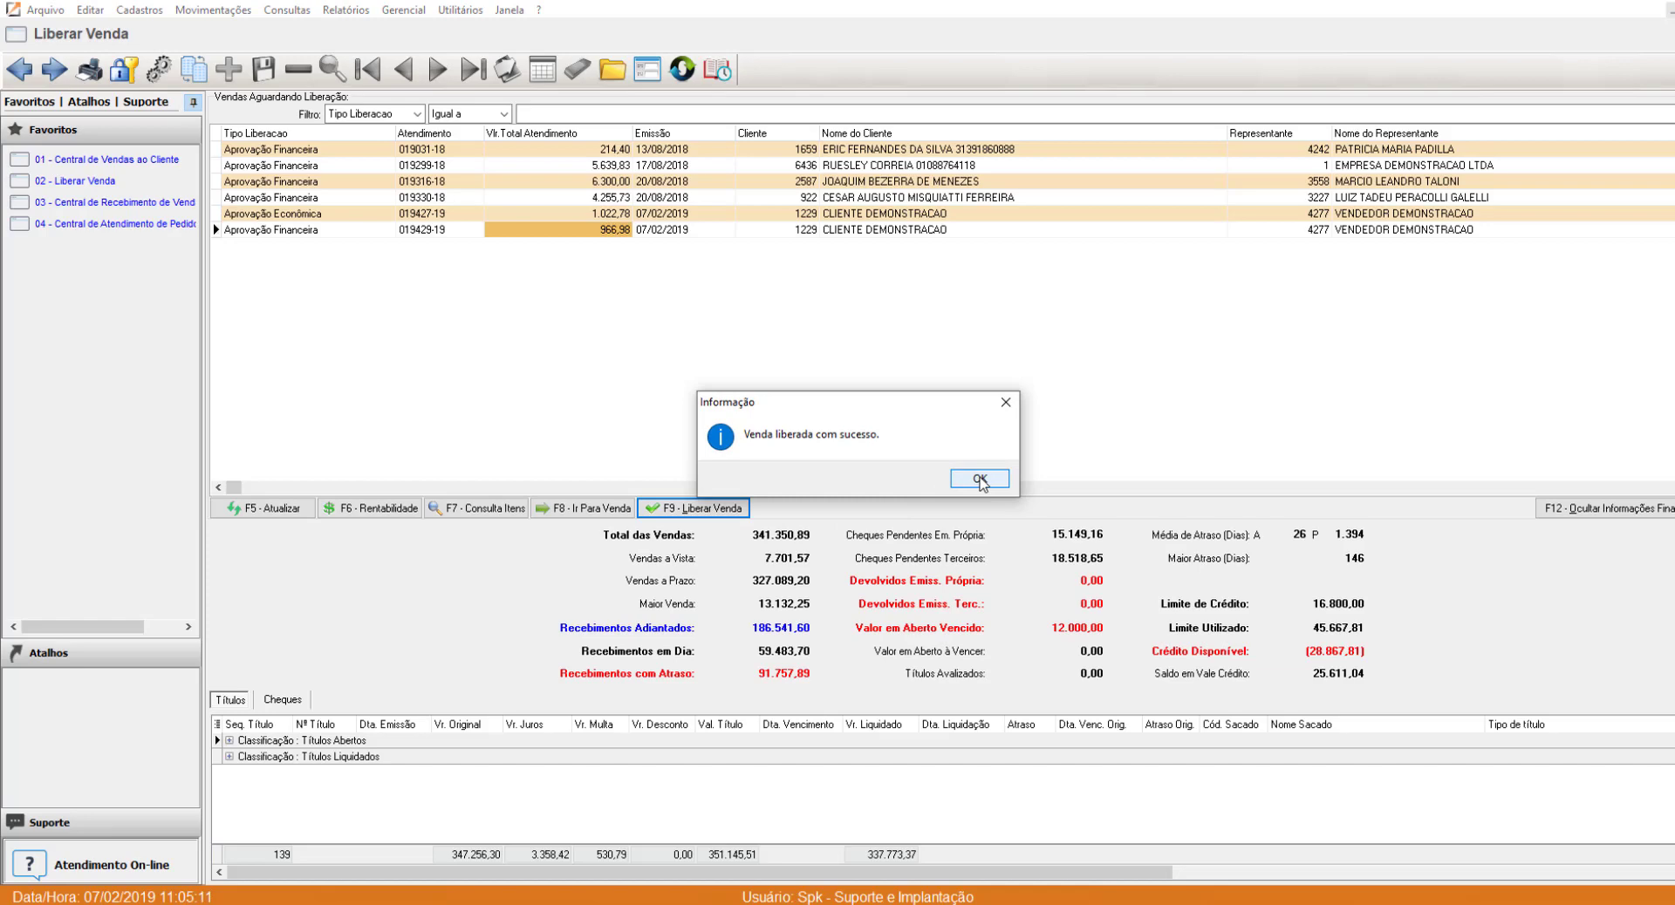
click(979, 480)
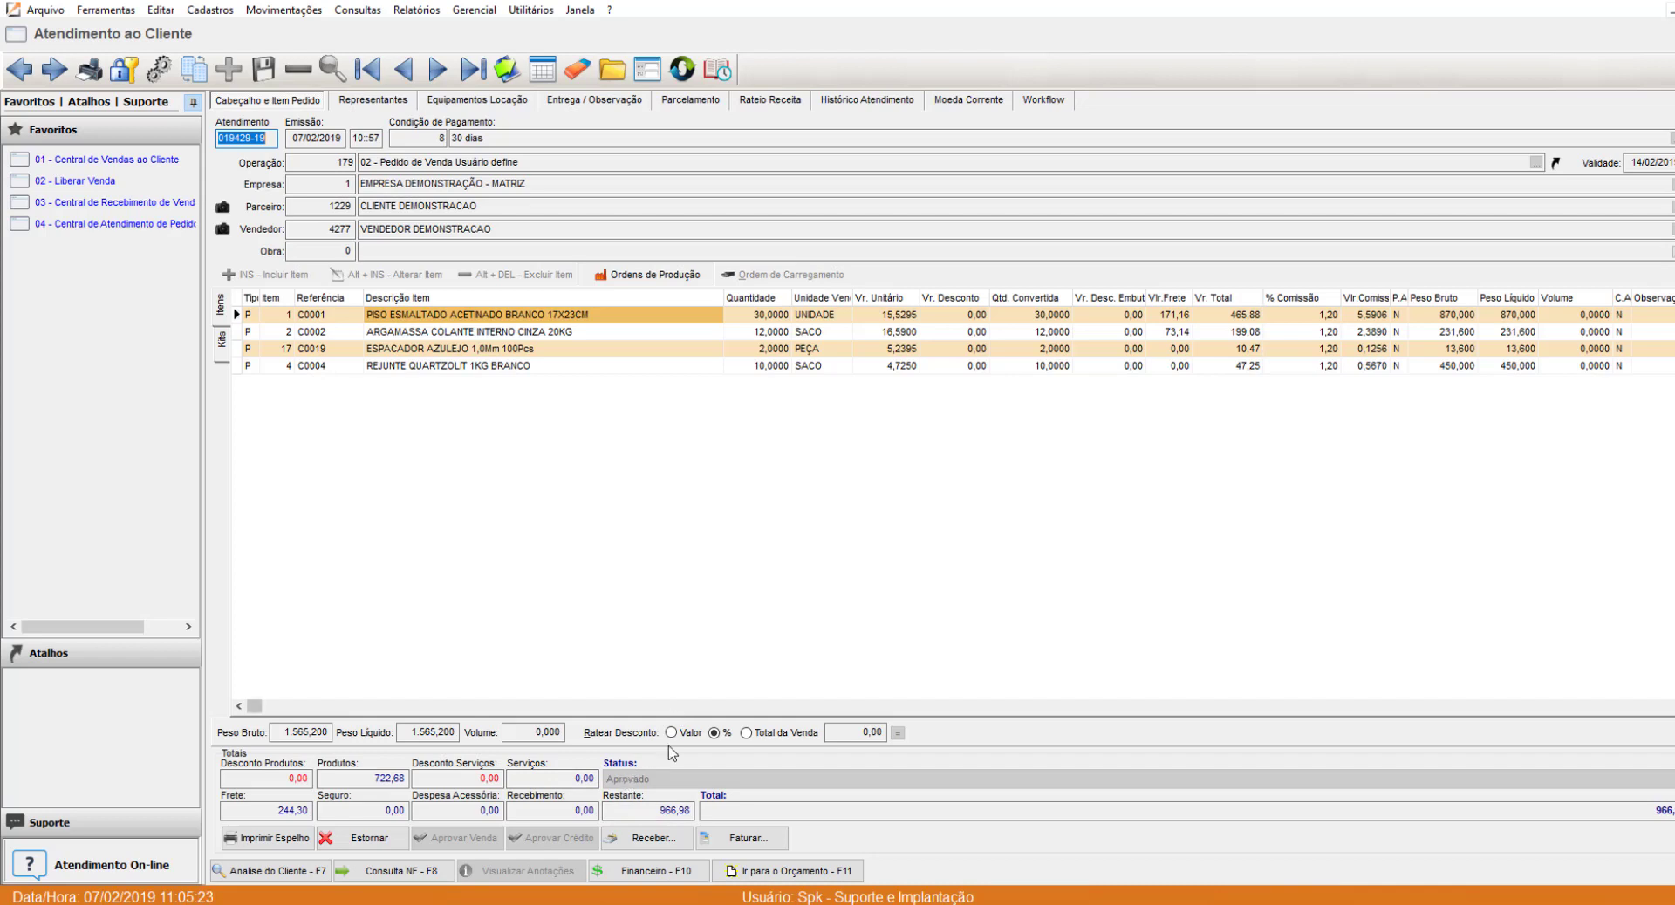
Check the released order and open its payment receipt in Central de Recebimento de Vendas ao Cliente.
click(1029, 583)
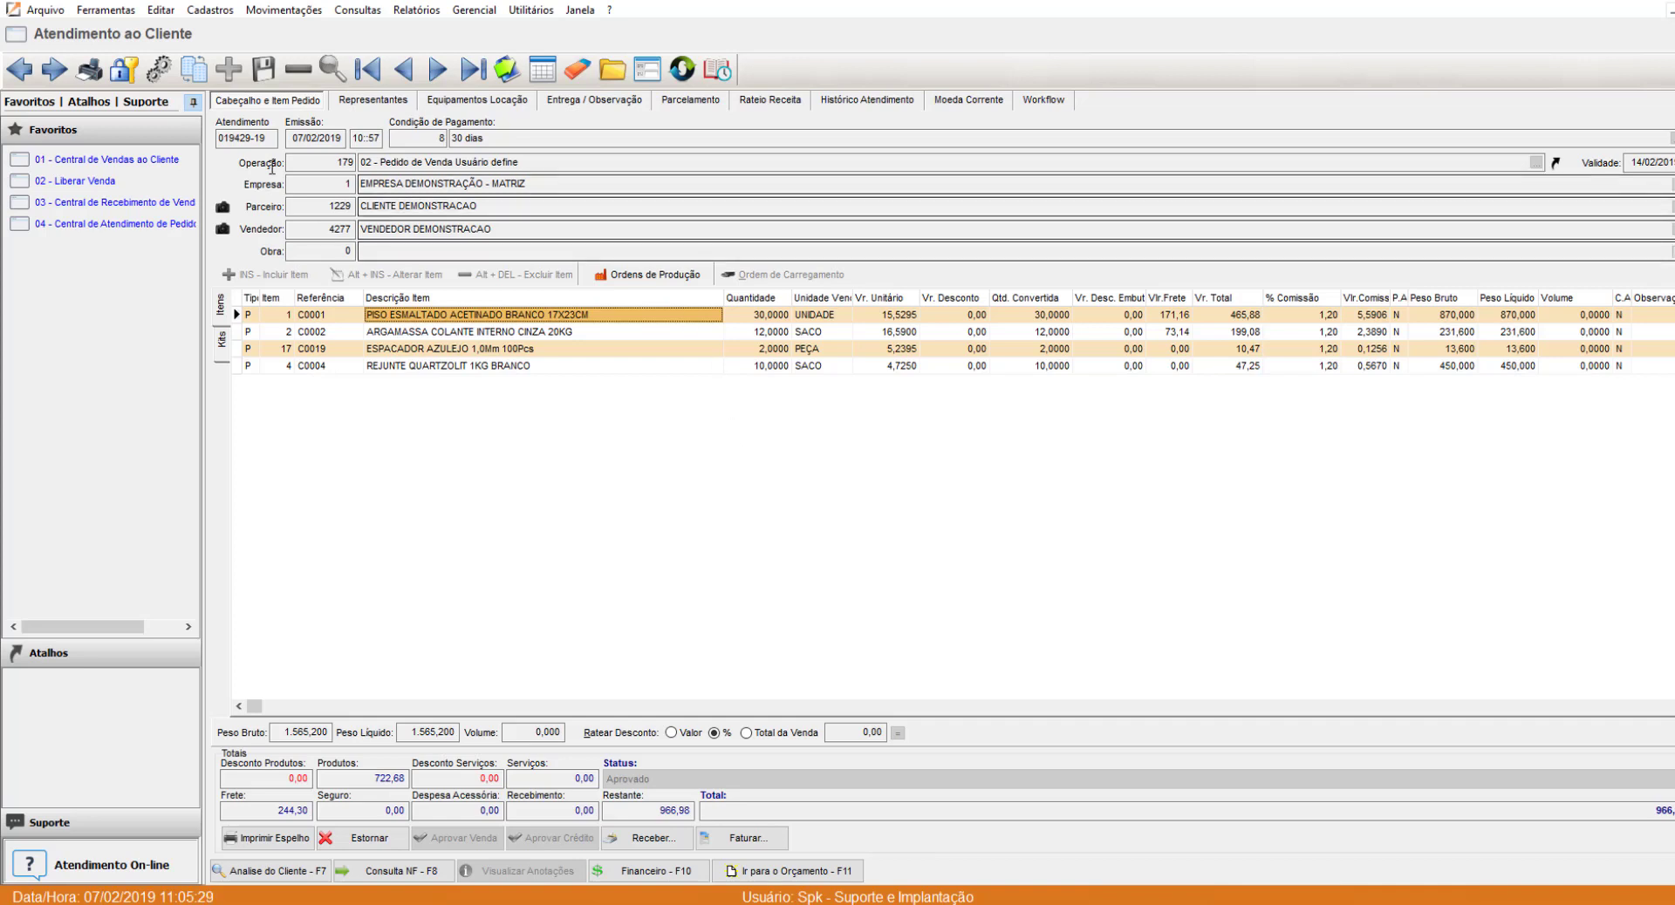
click(152, 202)
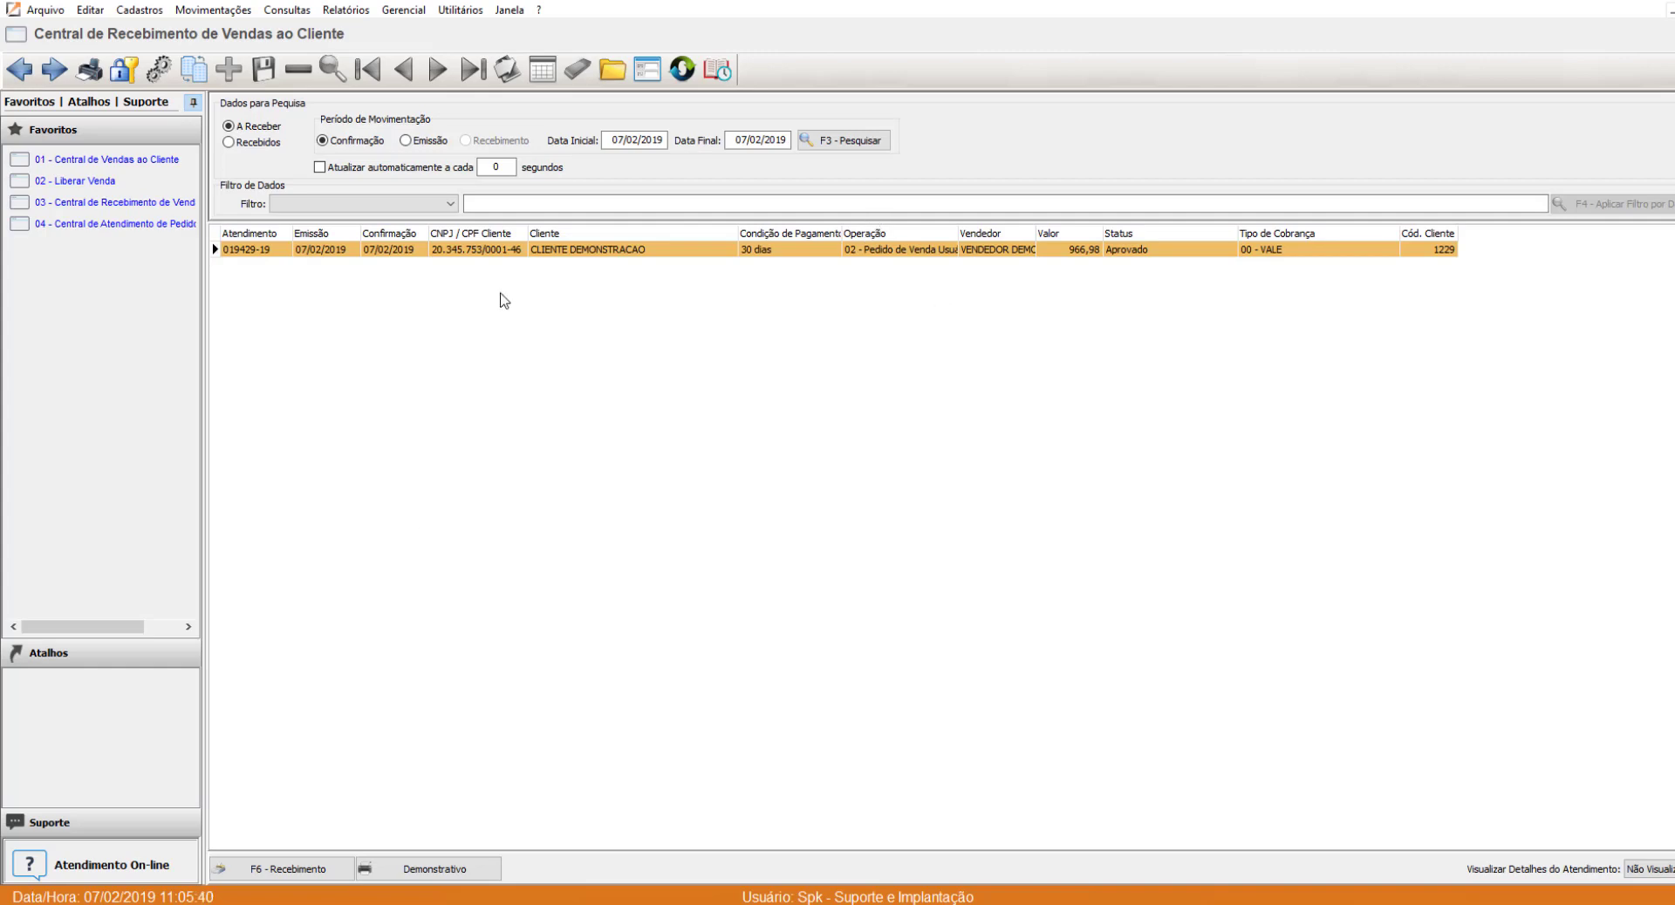
click(331, 860)
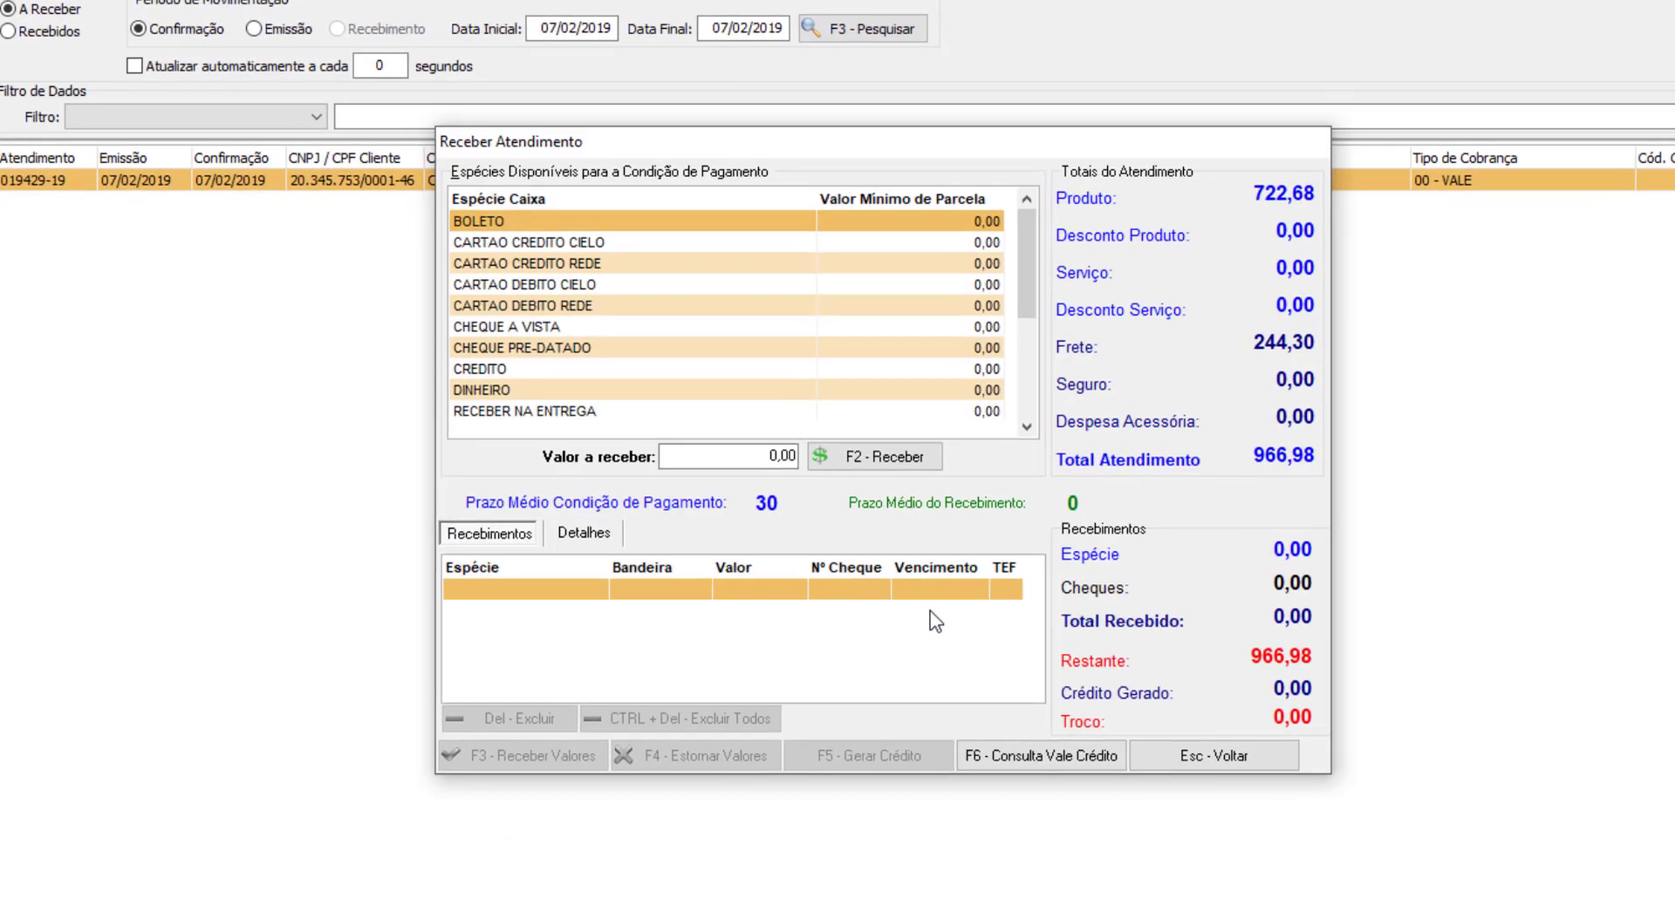
Examine the payment types available for the order and the average term of its payment condition.
scroll(654, 262, down, 9)
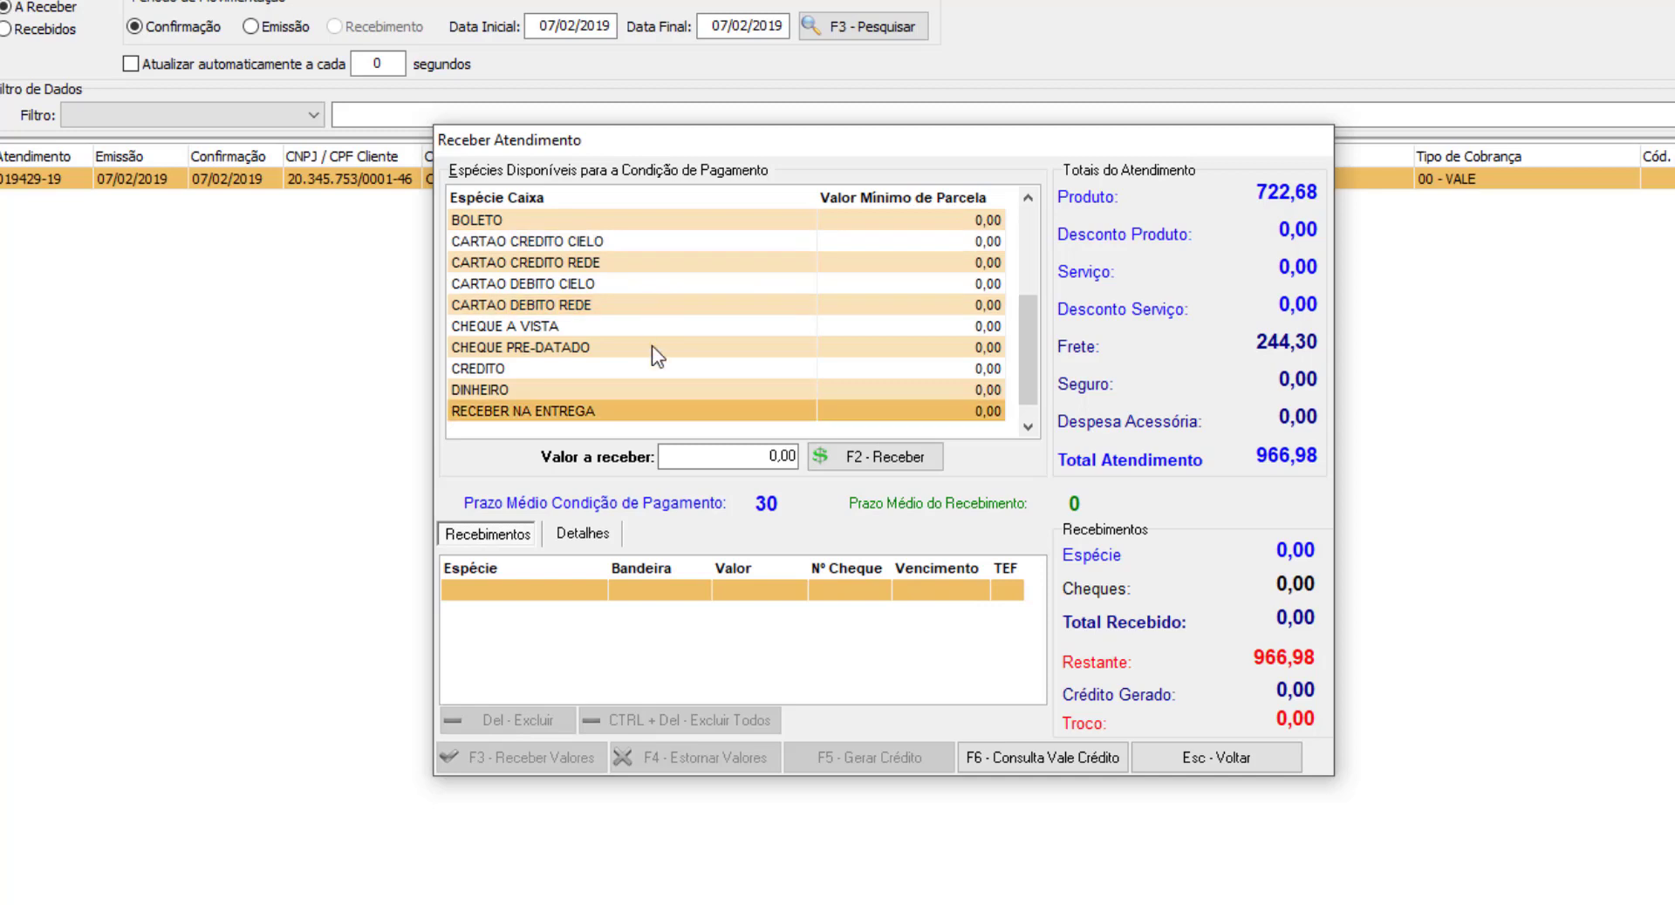
scroll(652, 345, up, 9)
scroll(652, 346, down, 9)
scroll(651, 345, up, 9)
scroll(652, 359, down, 11)
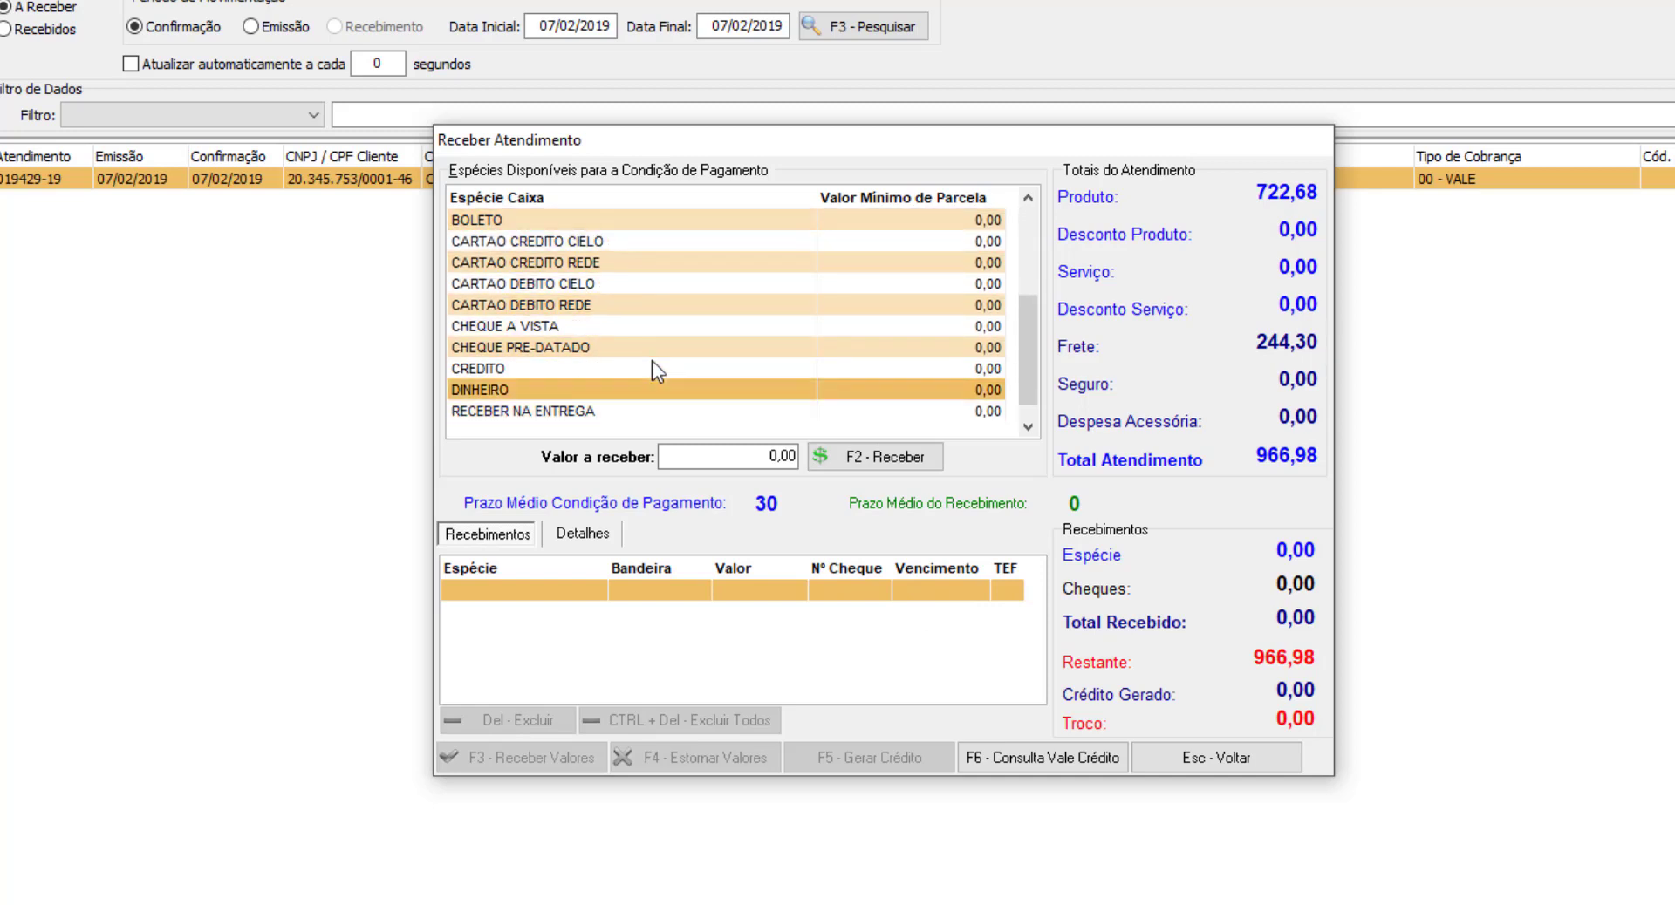
scroll(652, 360, up, 11)
scroll(654, 363, down, 9)
scroll(655, 363, up, 9)
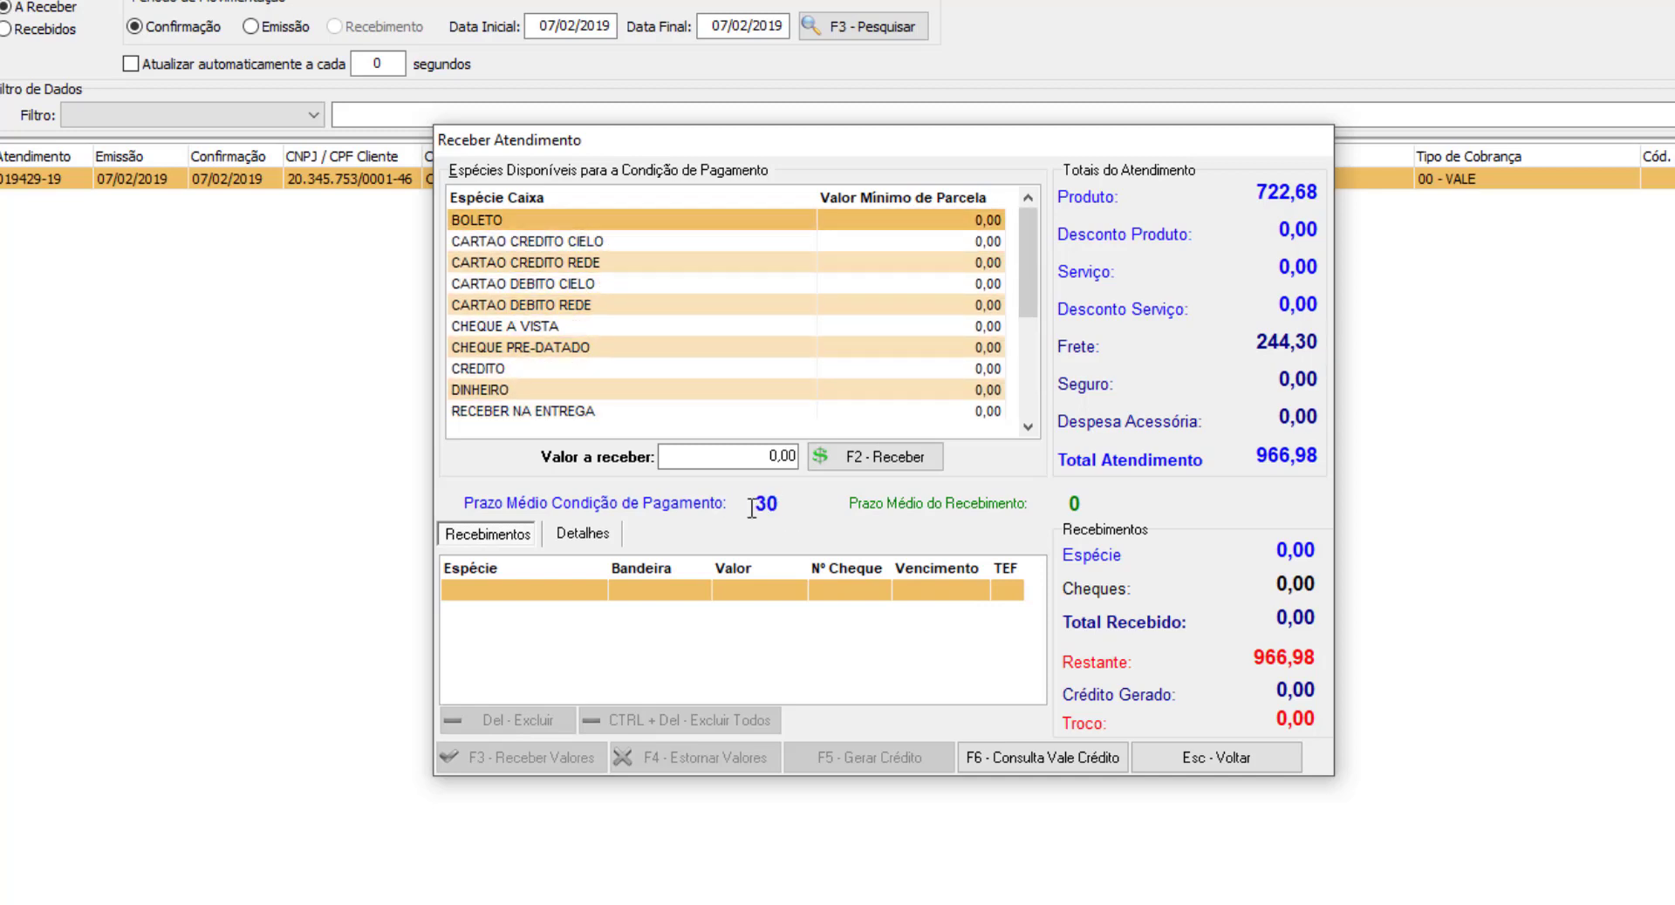
double_click(765, 504)
click(766, 500)
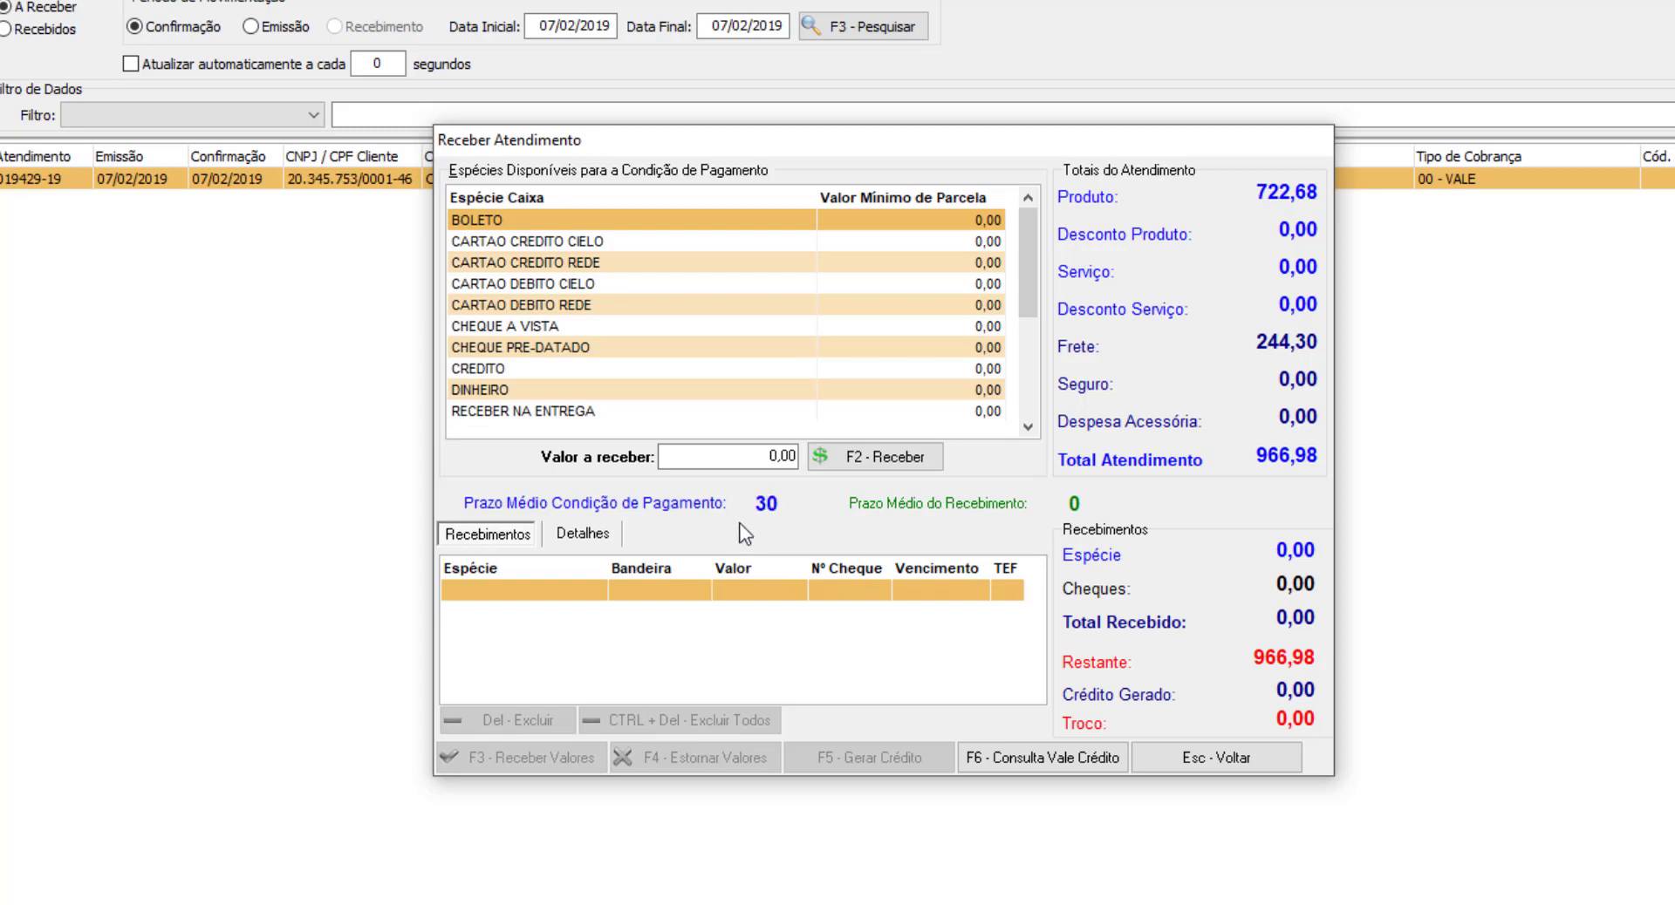
Receive 300,00 of the order's total as DINHEIRO.
click(553, 390)
click(701, 458)
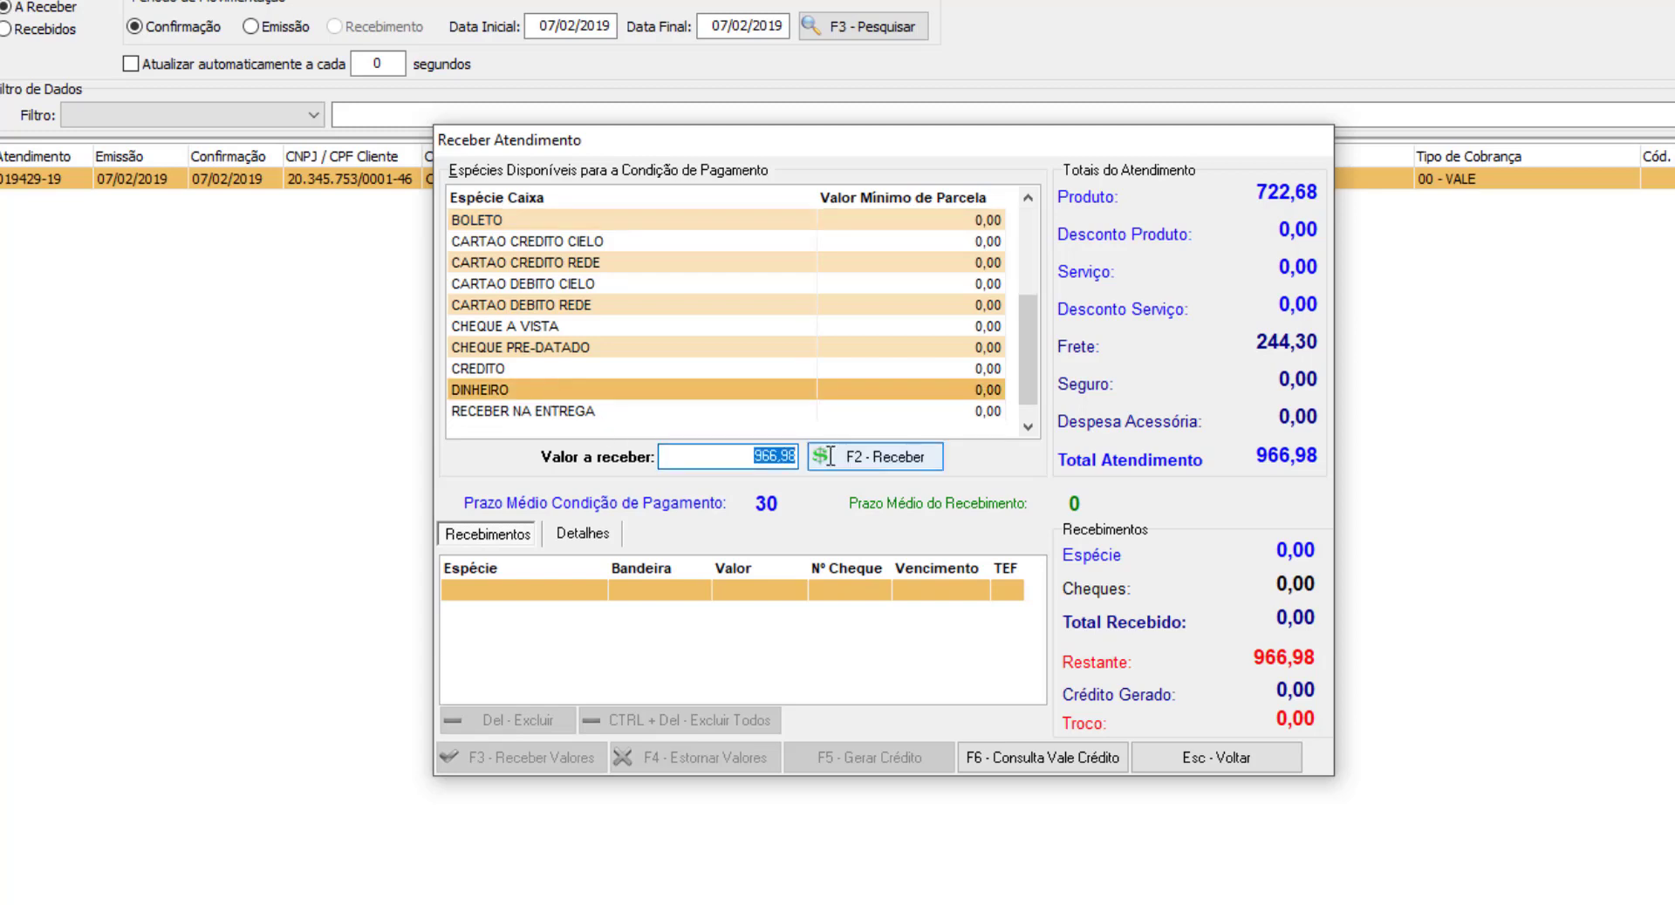
text(300)
click(726, 377)
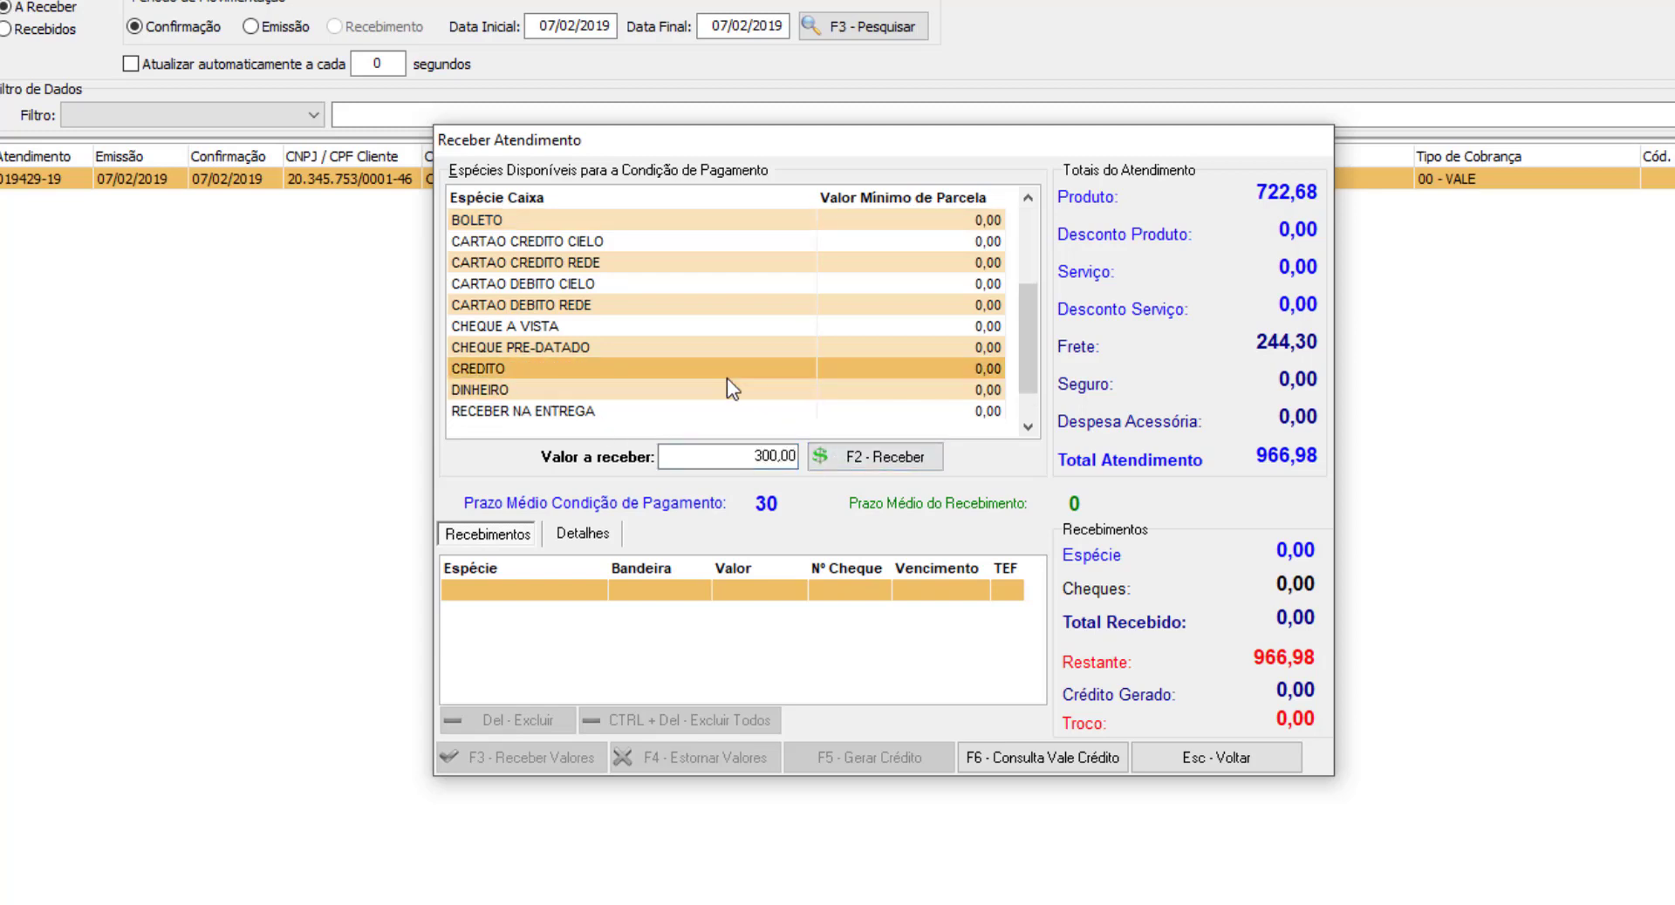
click(732, 390)
click(862, 459)
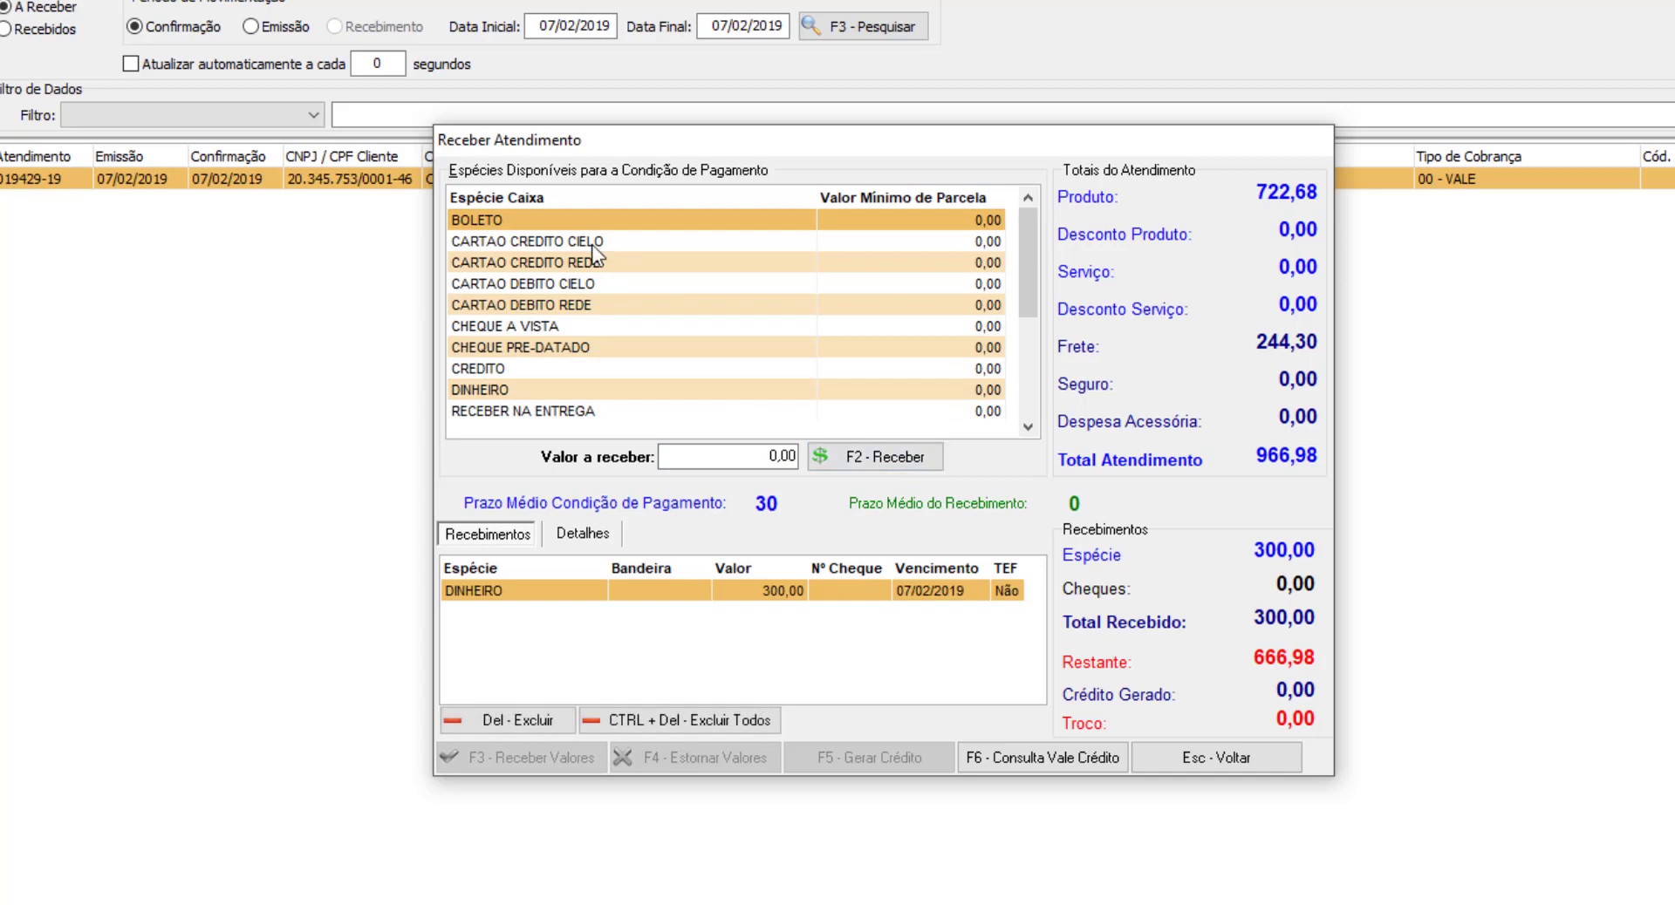
Receive 400,00 of the order's total as CARTAO CREDITO CIELO, bringing up the card instalment options.
click(592, 245)
click(729, 457)
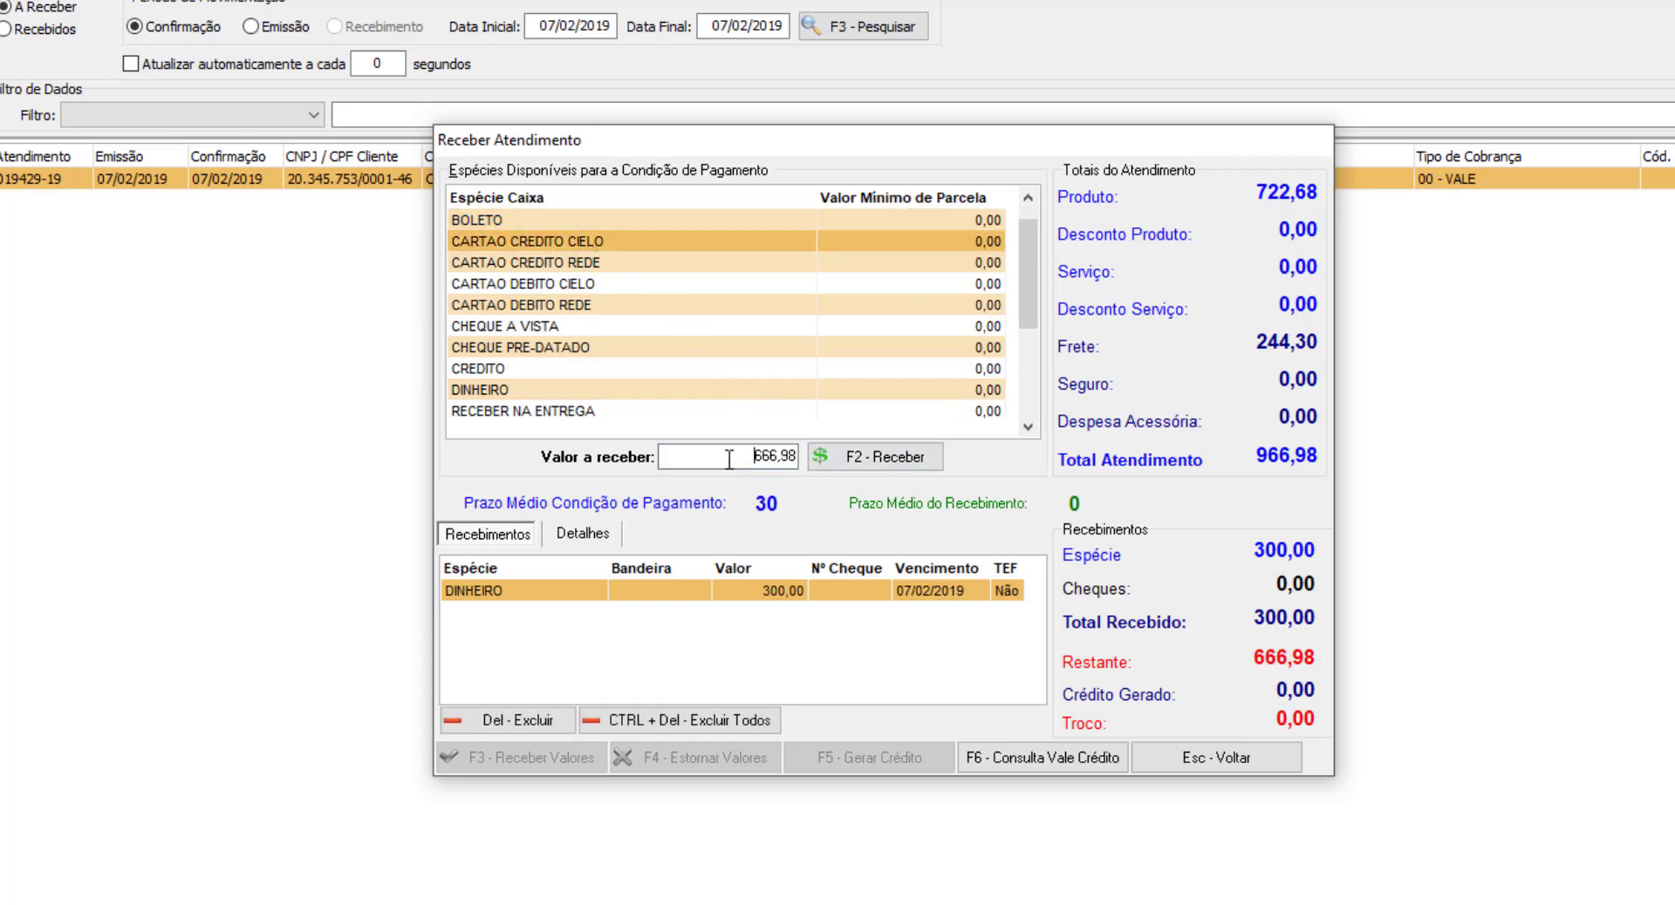
drag(729, 457, 829, 449)
text(400)
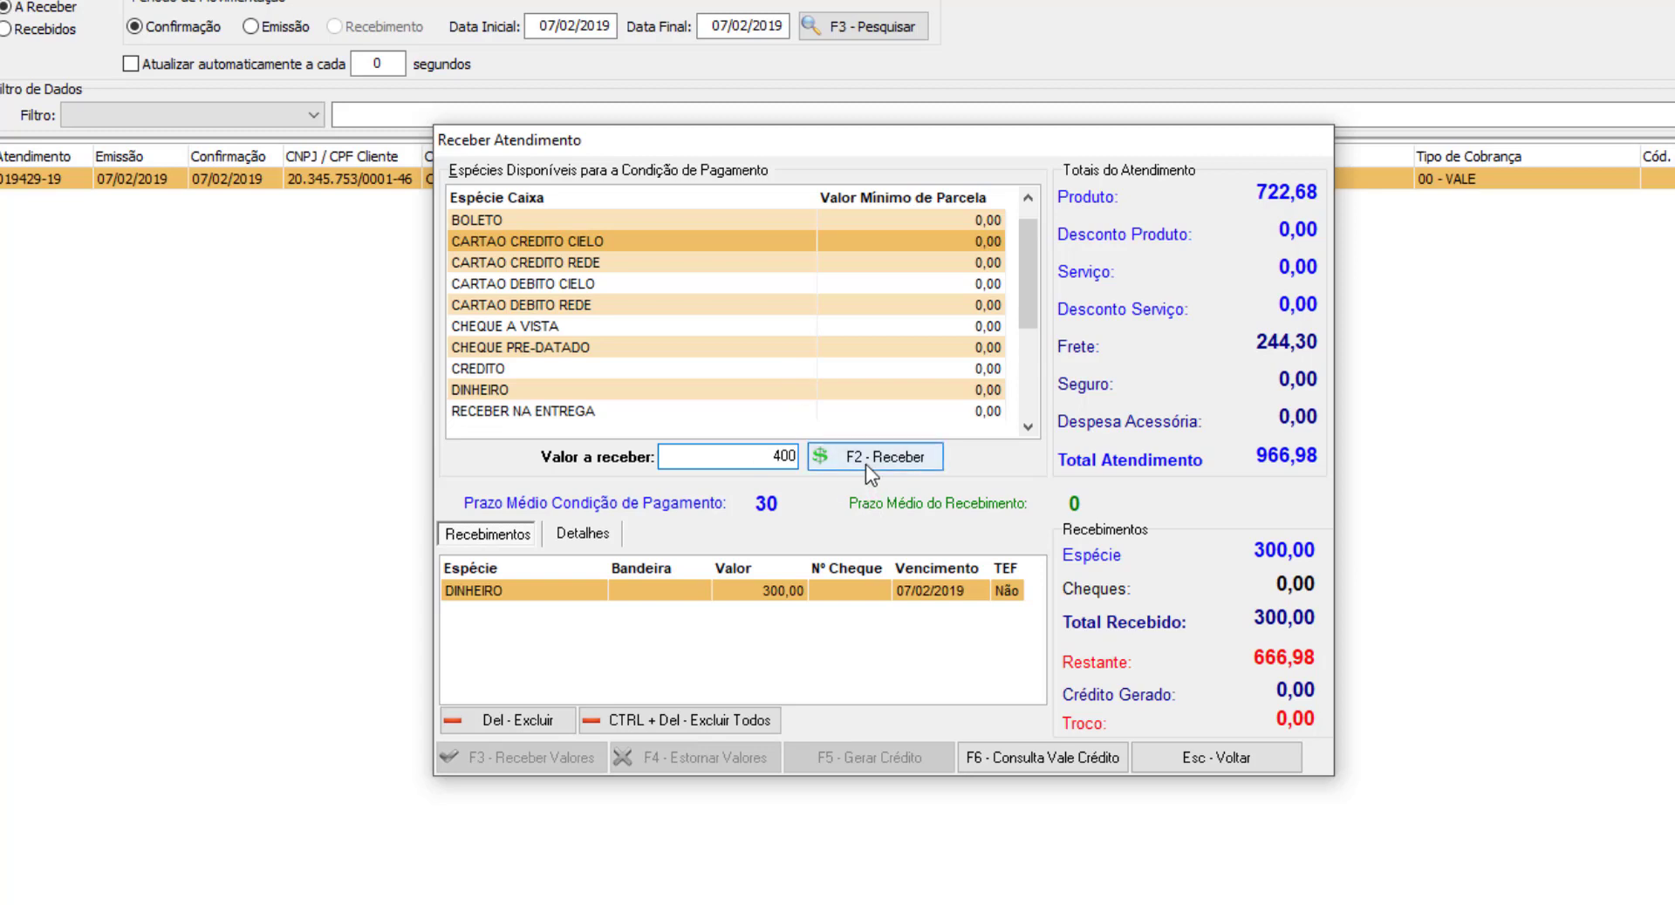
click(866, 464)
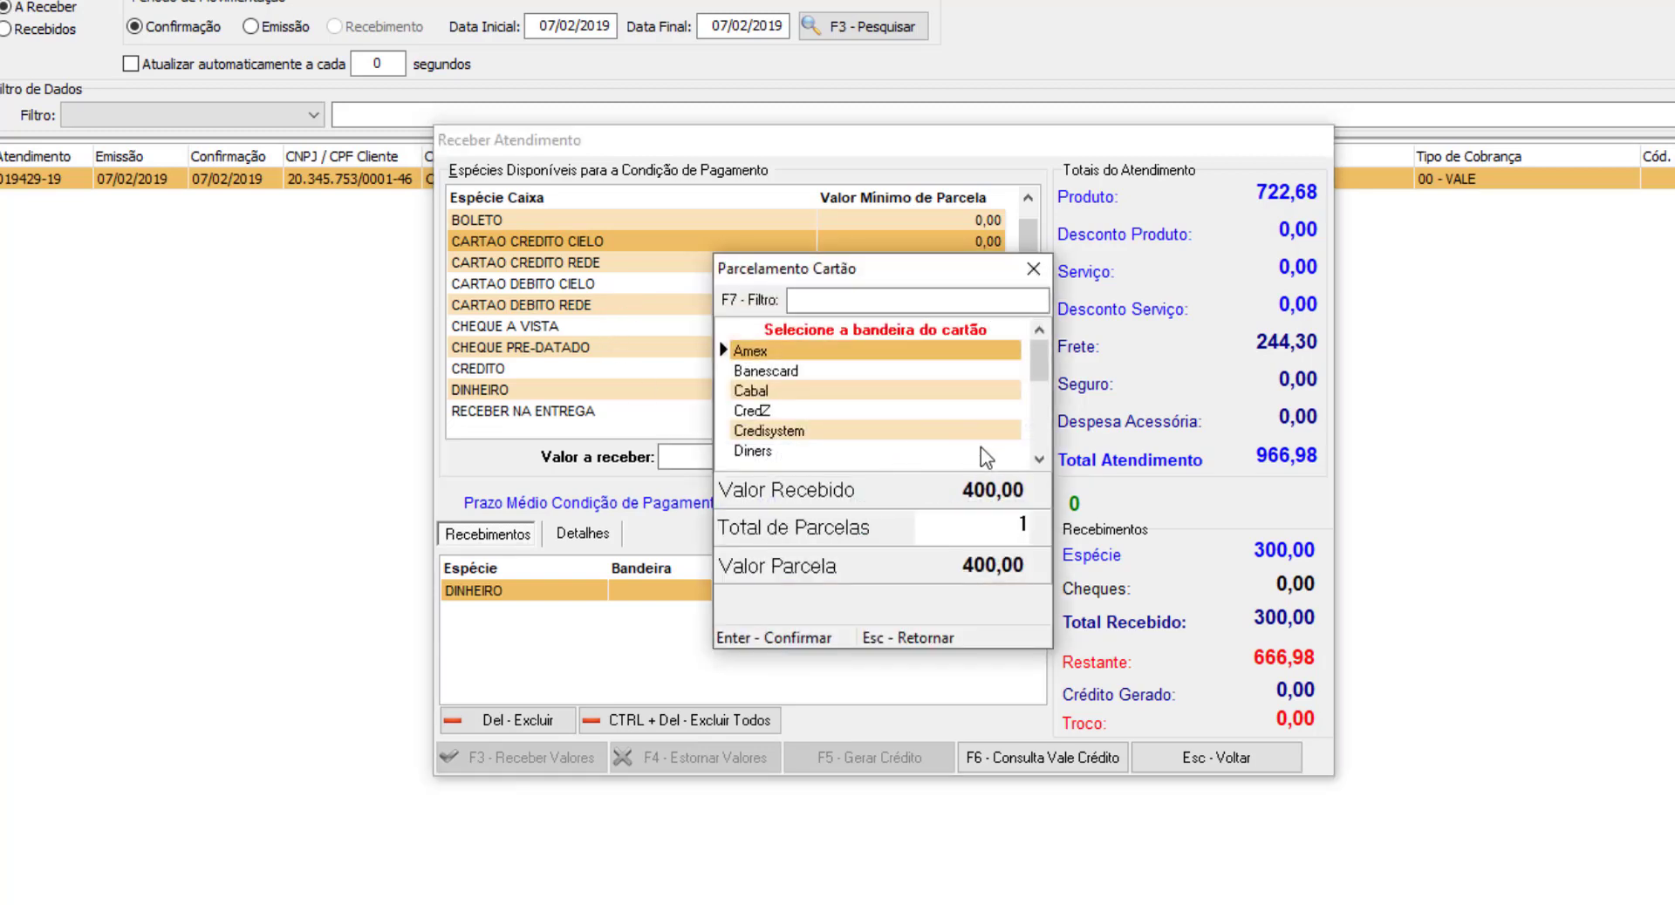
Choose Visa as the card brand with 1 instalment and enter the payment's authorization number.
key(Down)
key(Down)
key(Down)
key(Down)
key(Down)
key(Down)
key(Down)
key(Down)
key(Down)
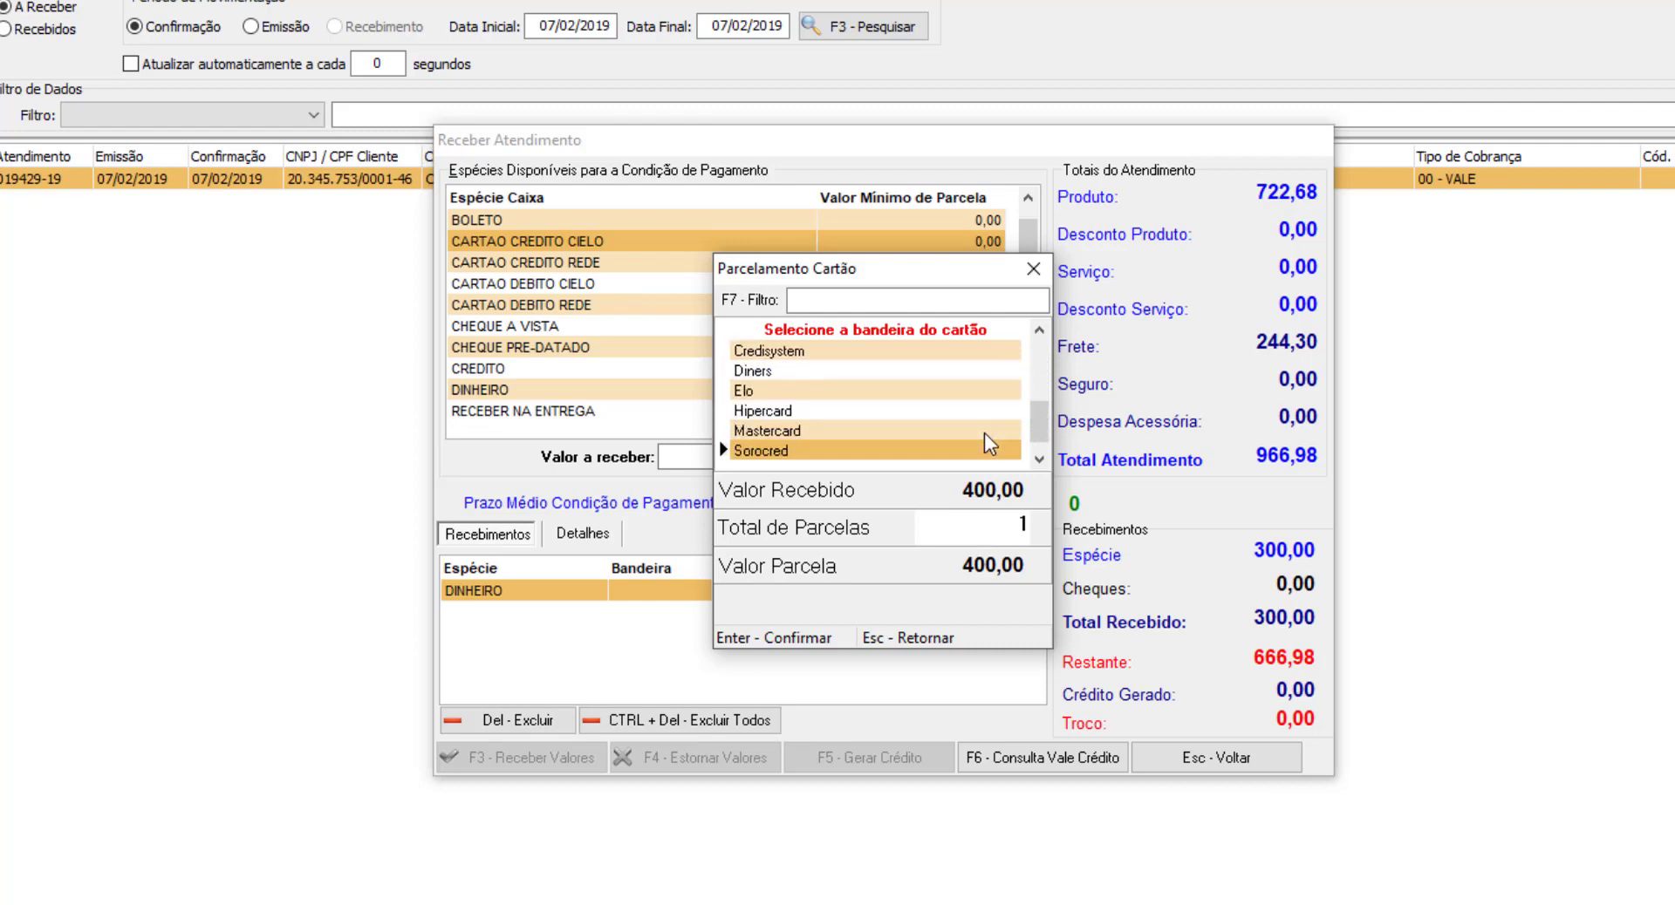
key(Down)
scroll(867, 436, up, 10)
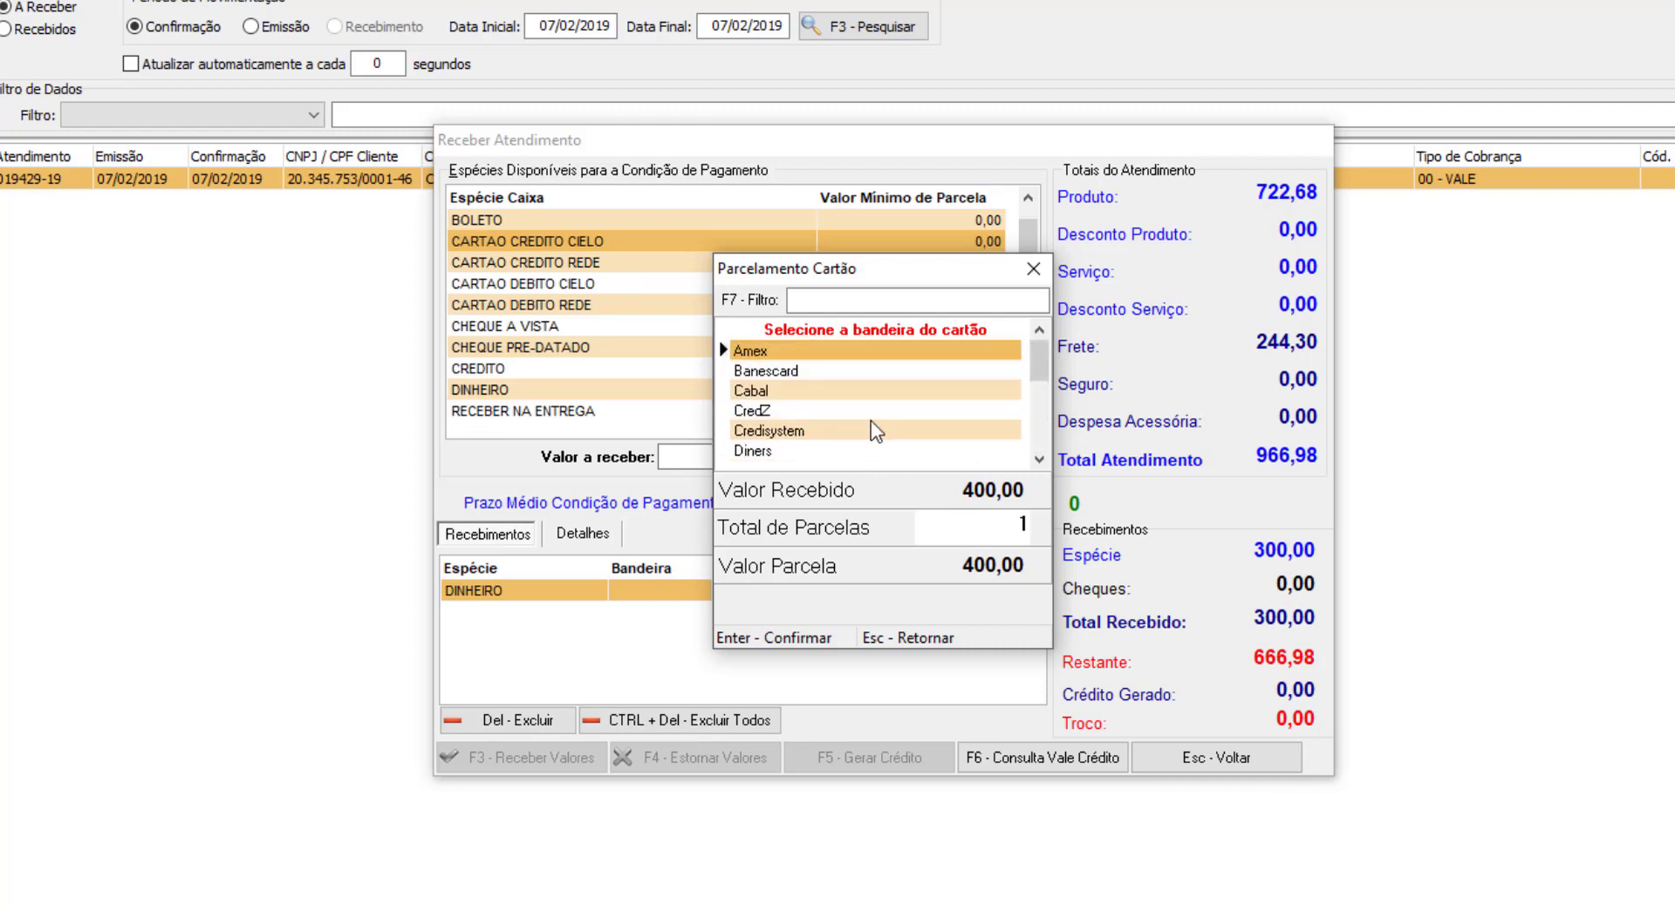
scroll(876, 445, down, 10)
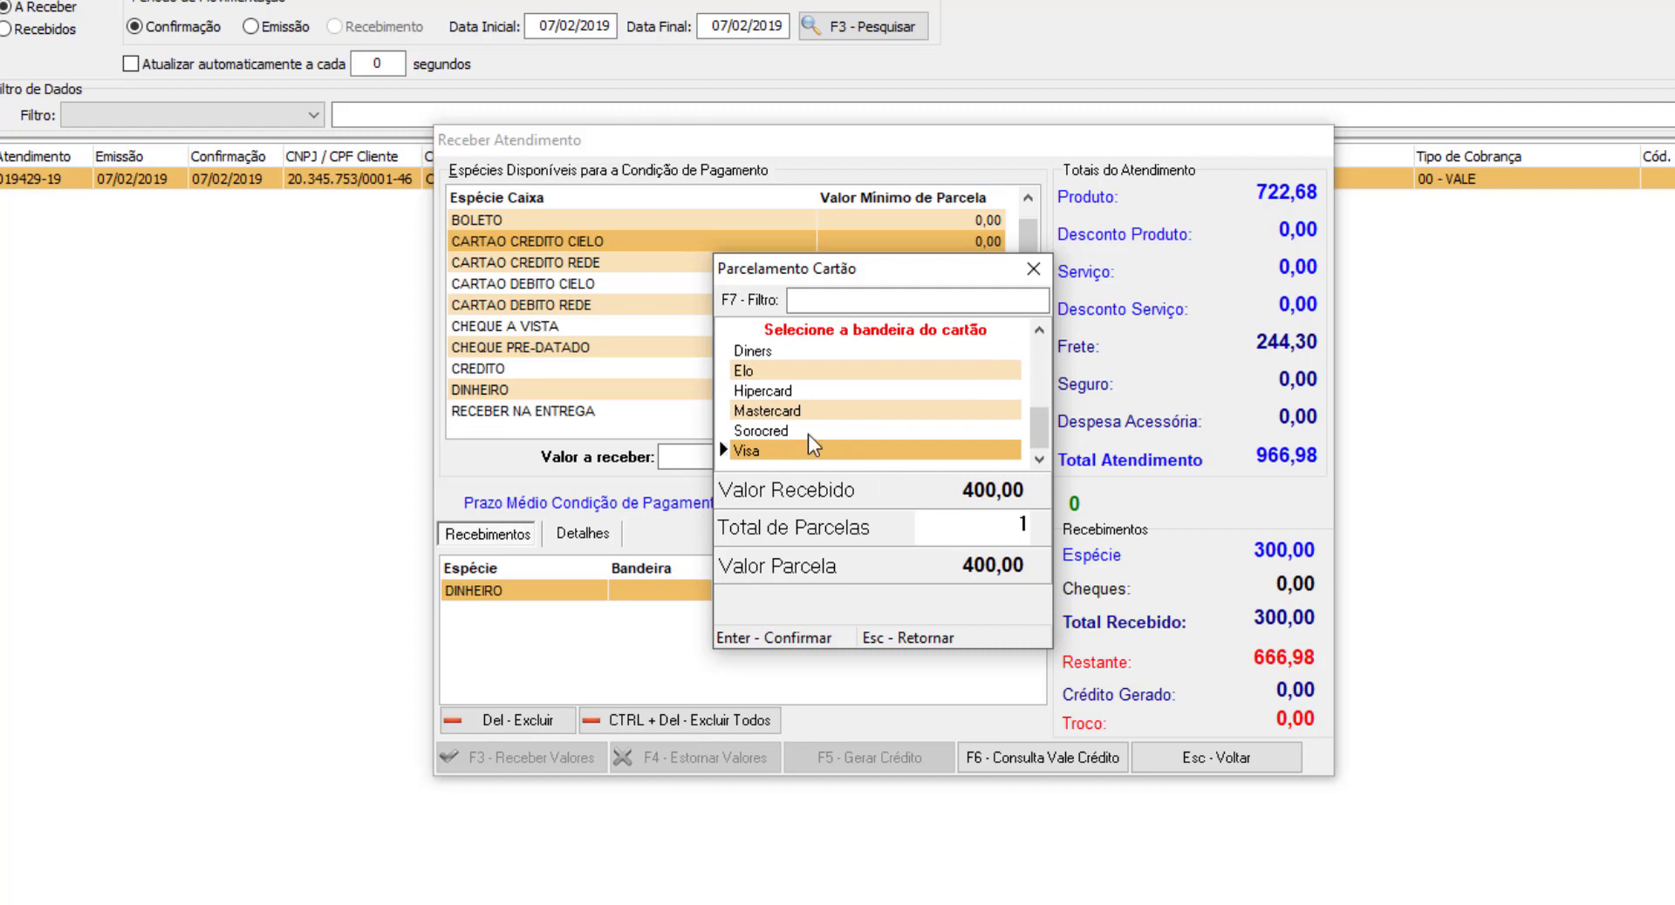
click(980, 519)
key(Return)
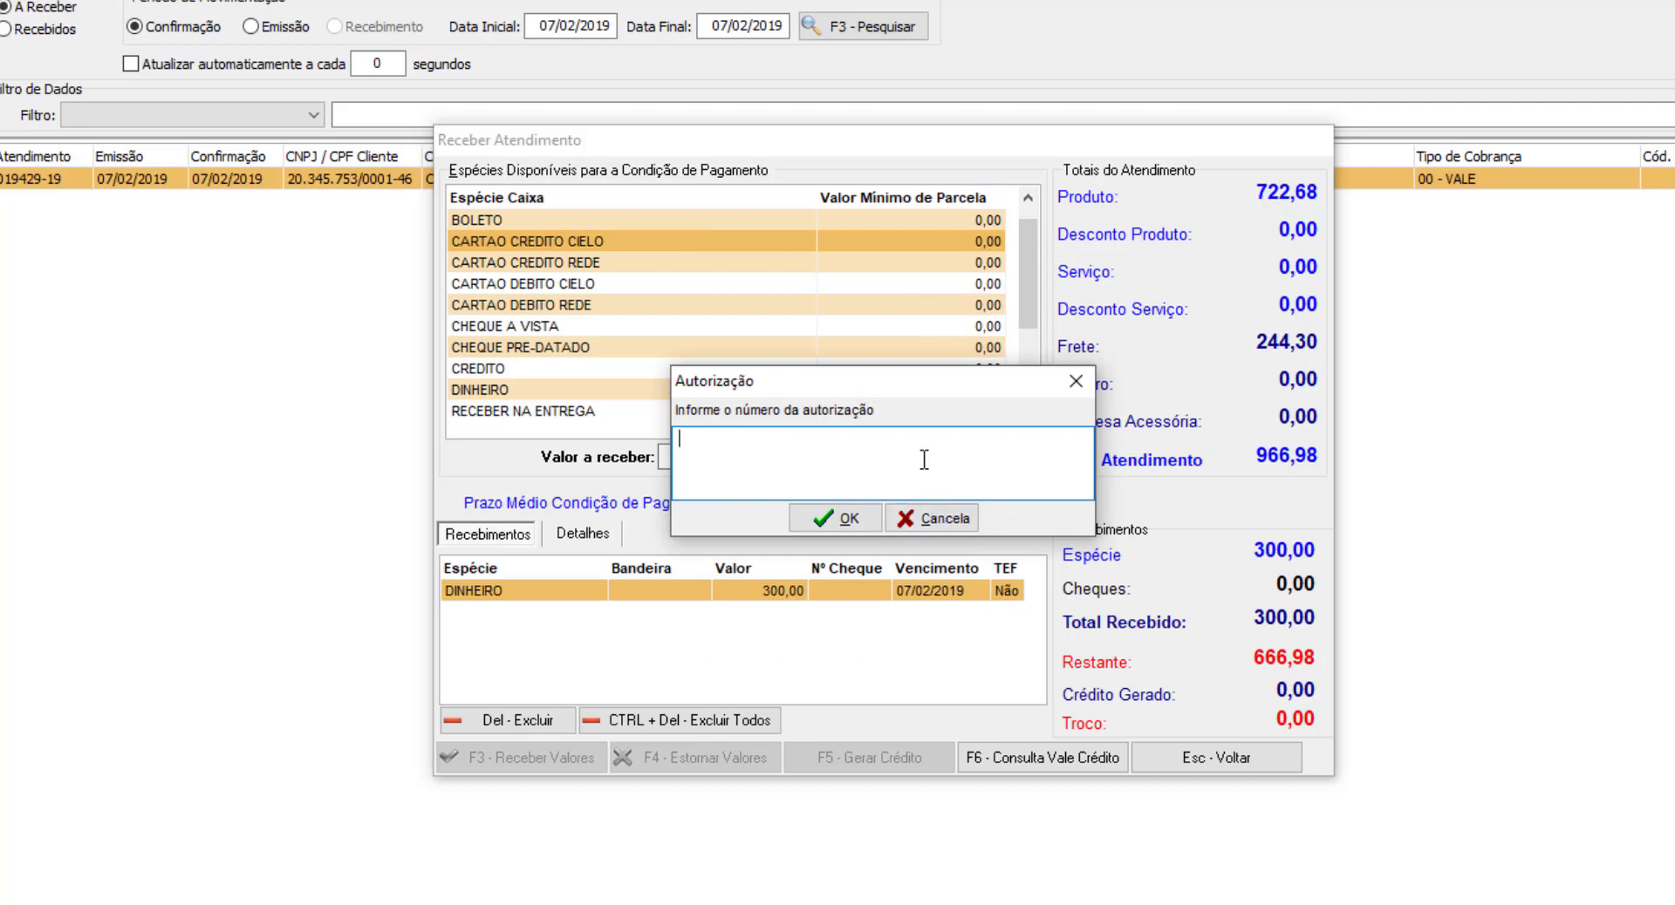
text(5165456)
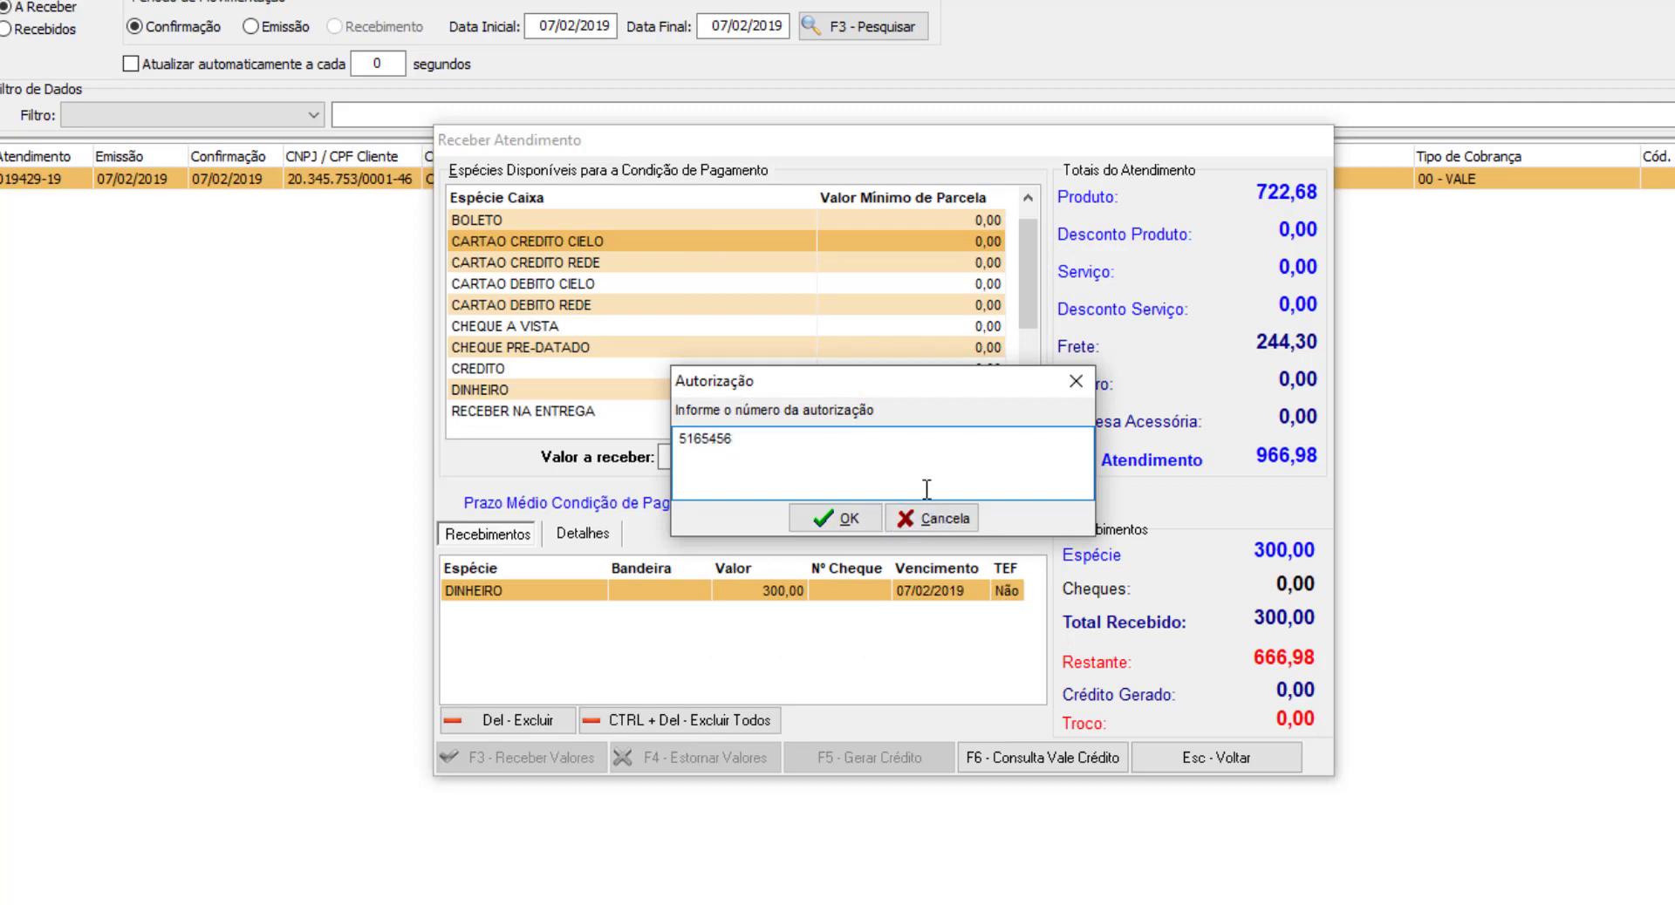
click(836, 520)
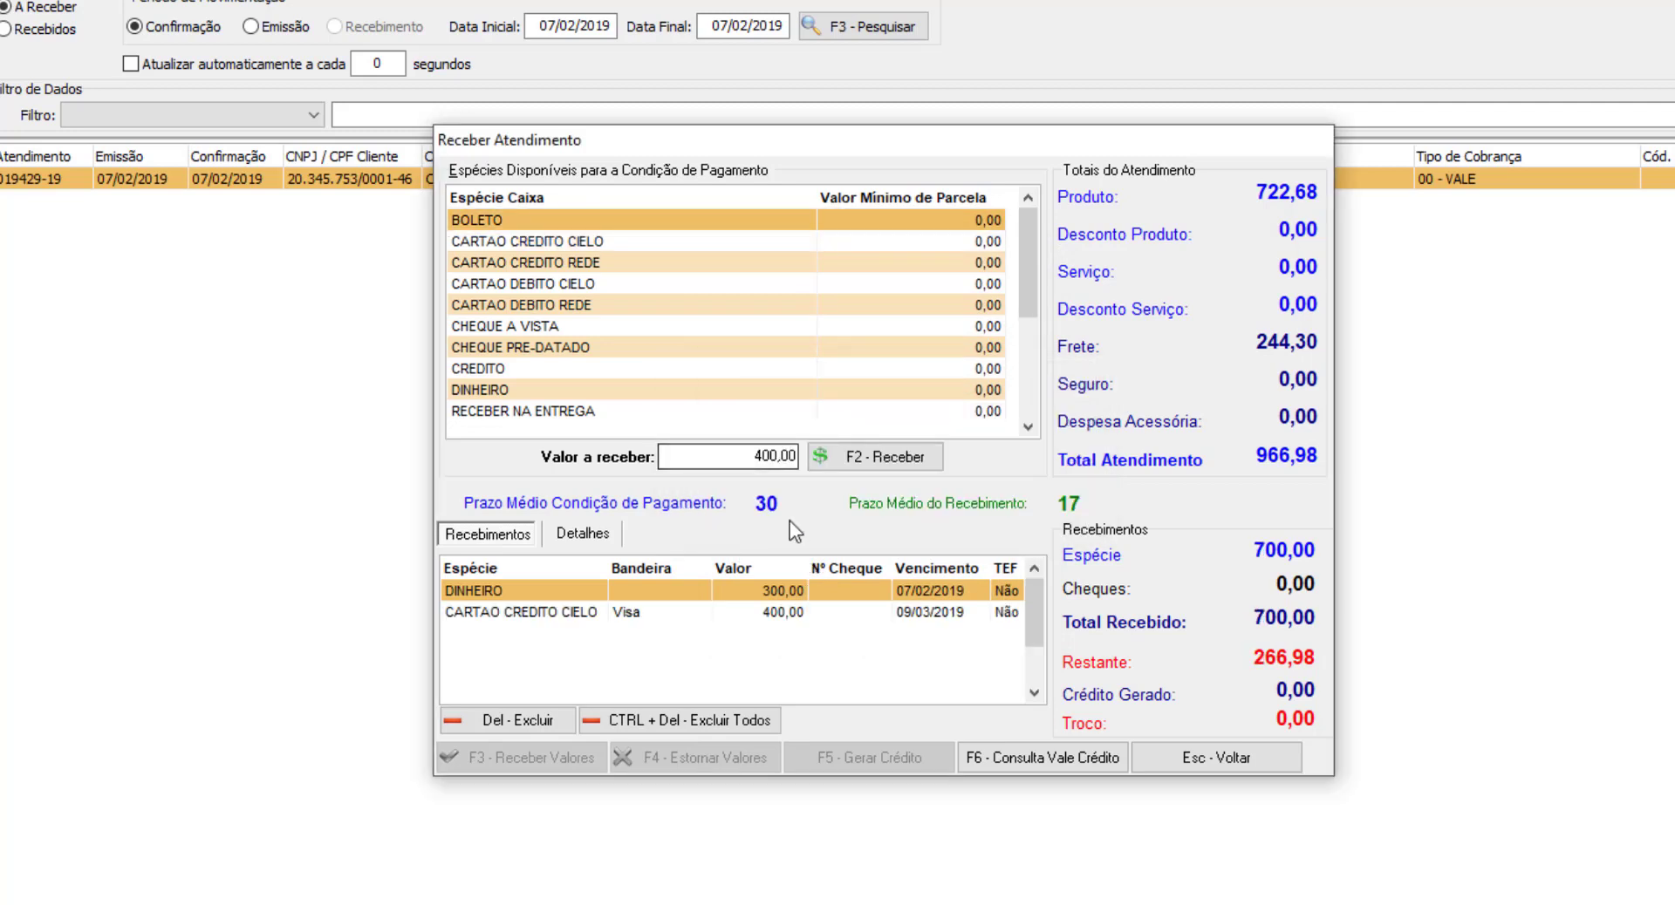
Start a 400,00 receipt as CHEQUE PRE-DATADO and choose 2G ENSINO E TREINAMENTO PROFICIONAL LTDA-ME as the cheque issuer.
click(585, 350)
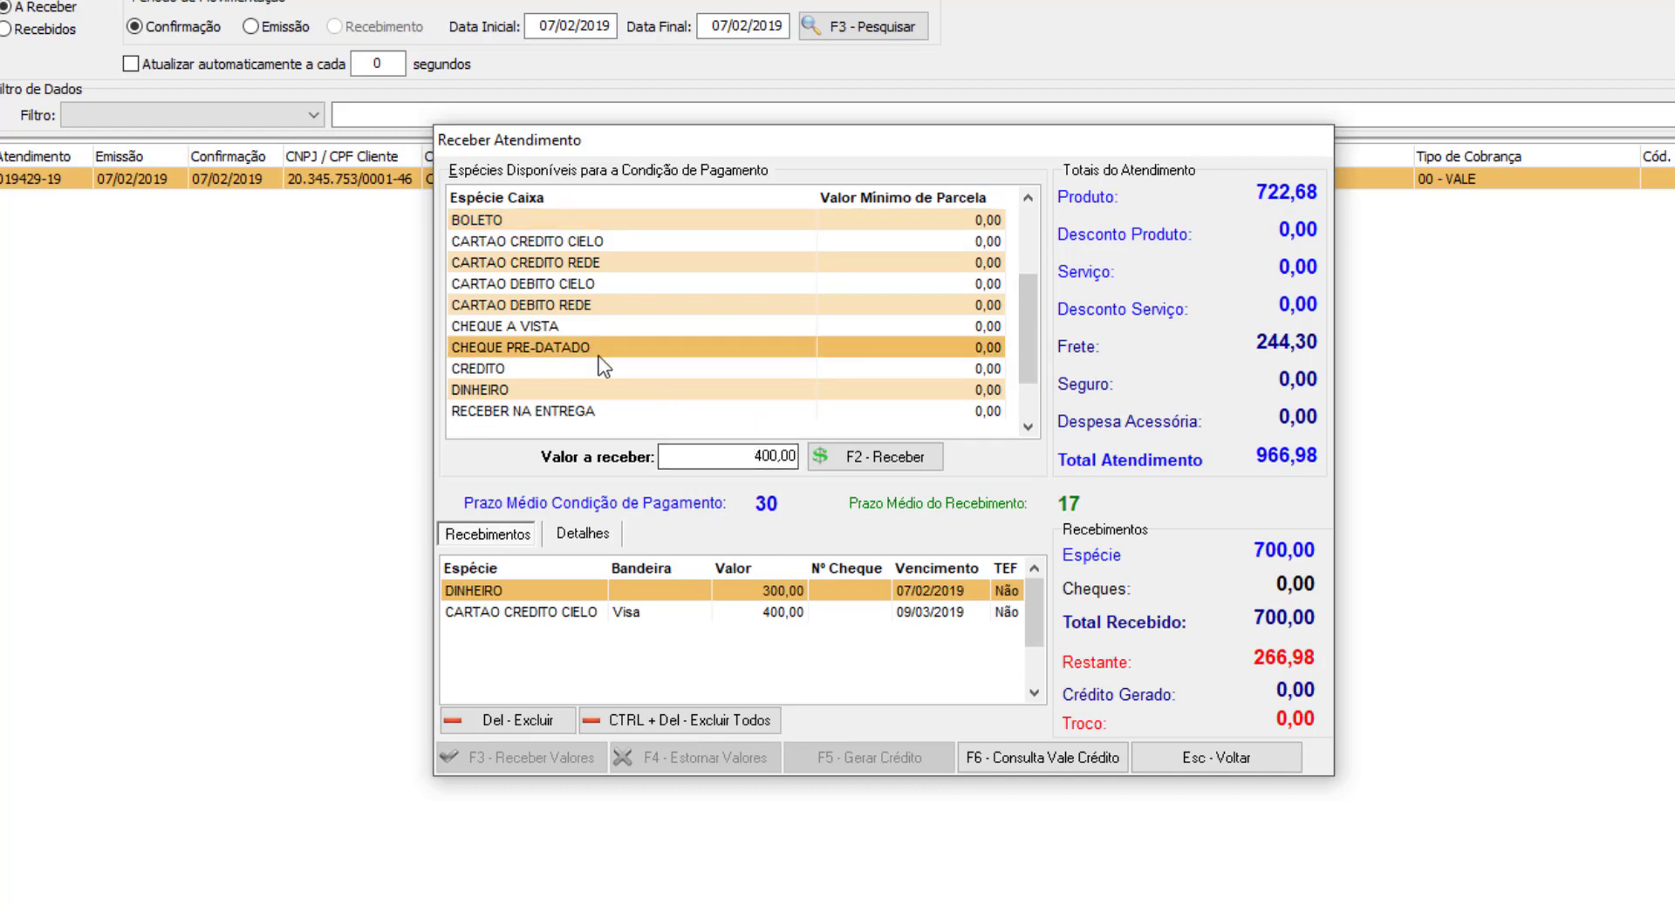
click(736, 462)
text(400)
click(862, 457)
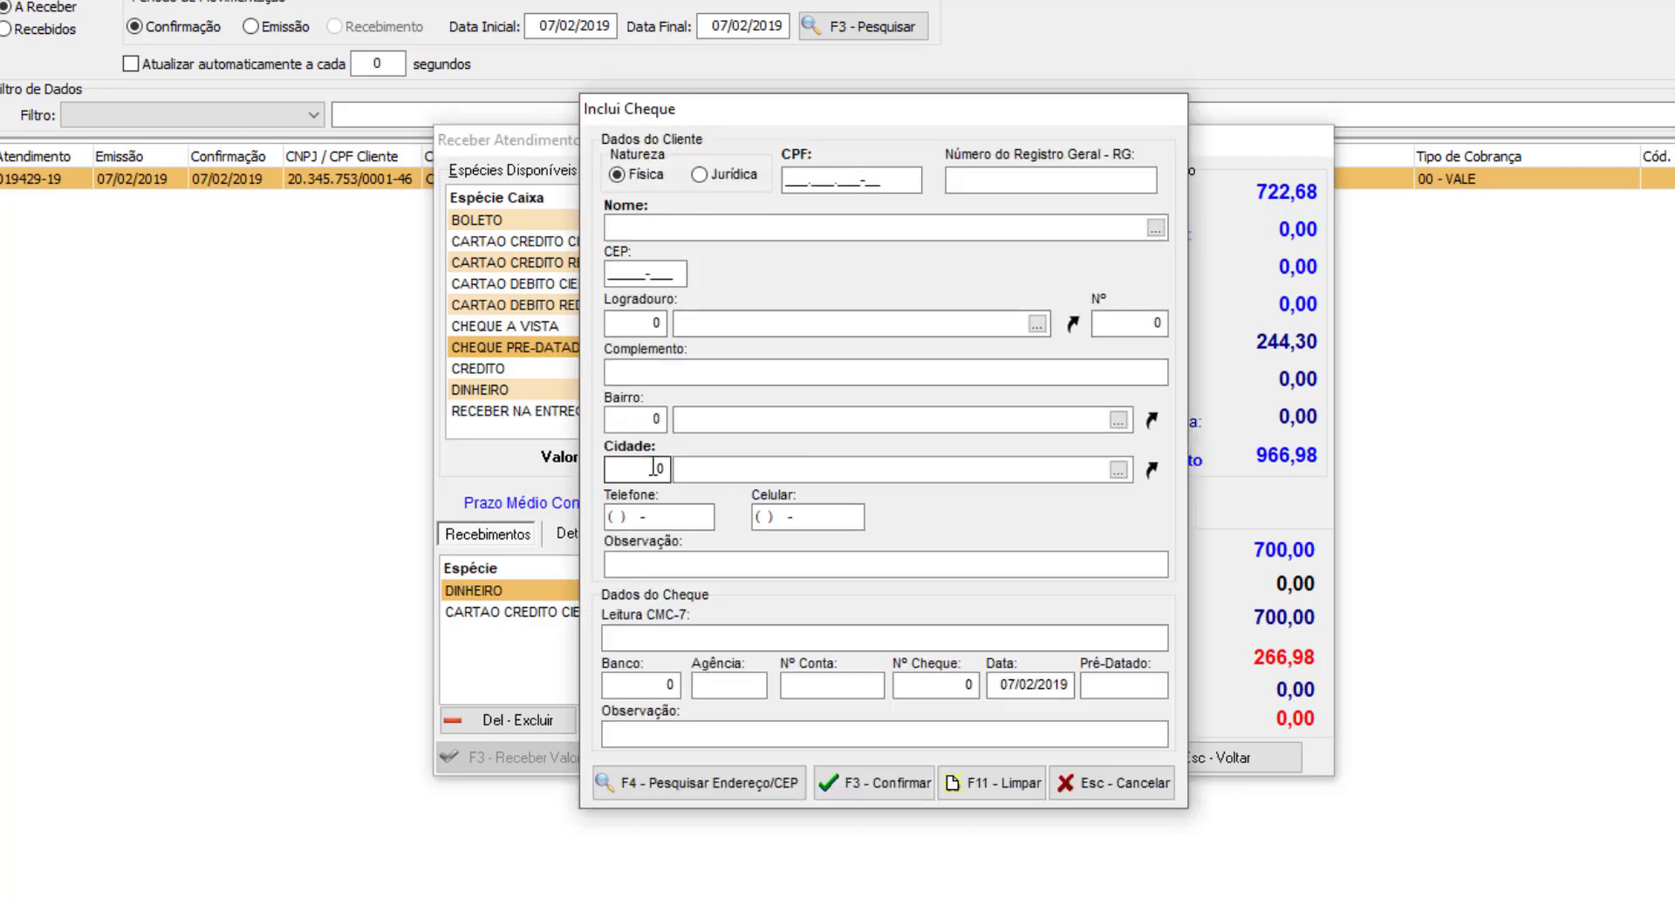
click(762, 223)
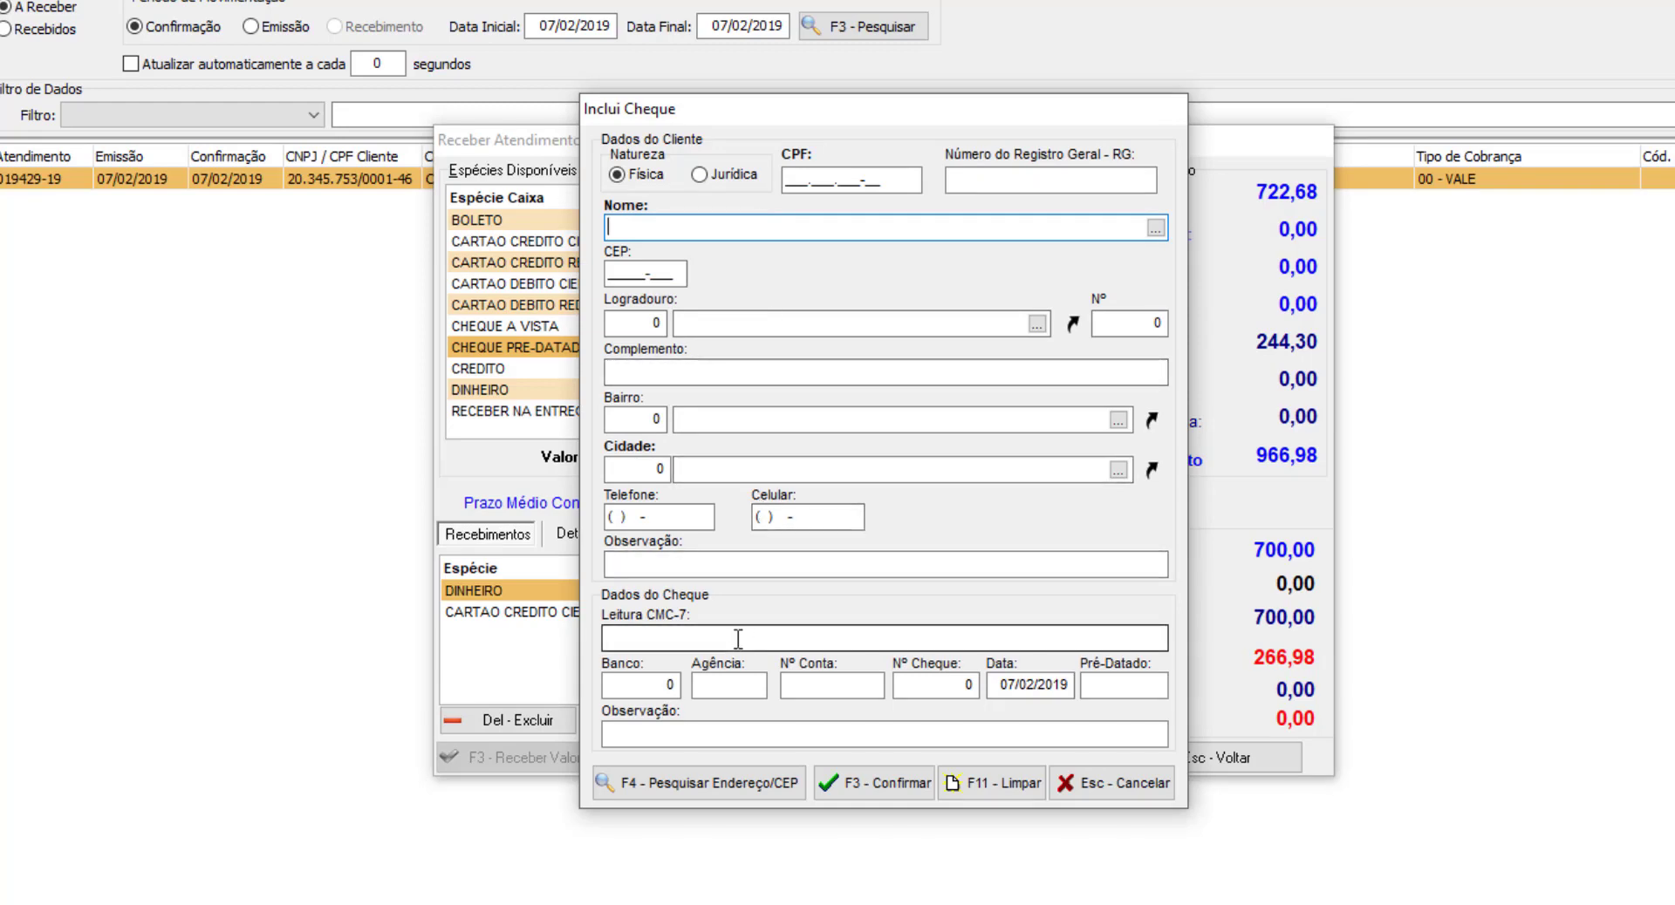
key(Return)
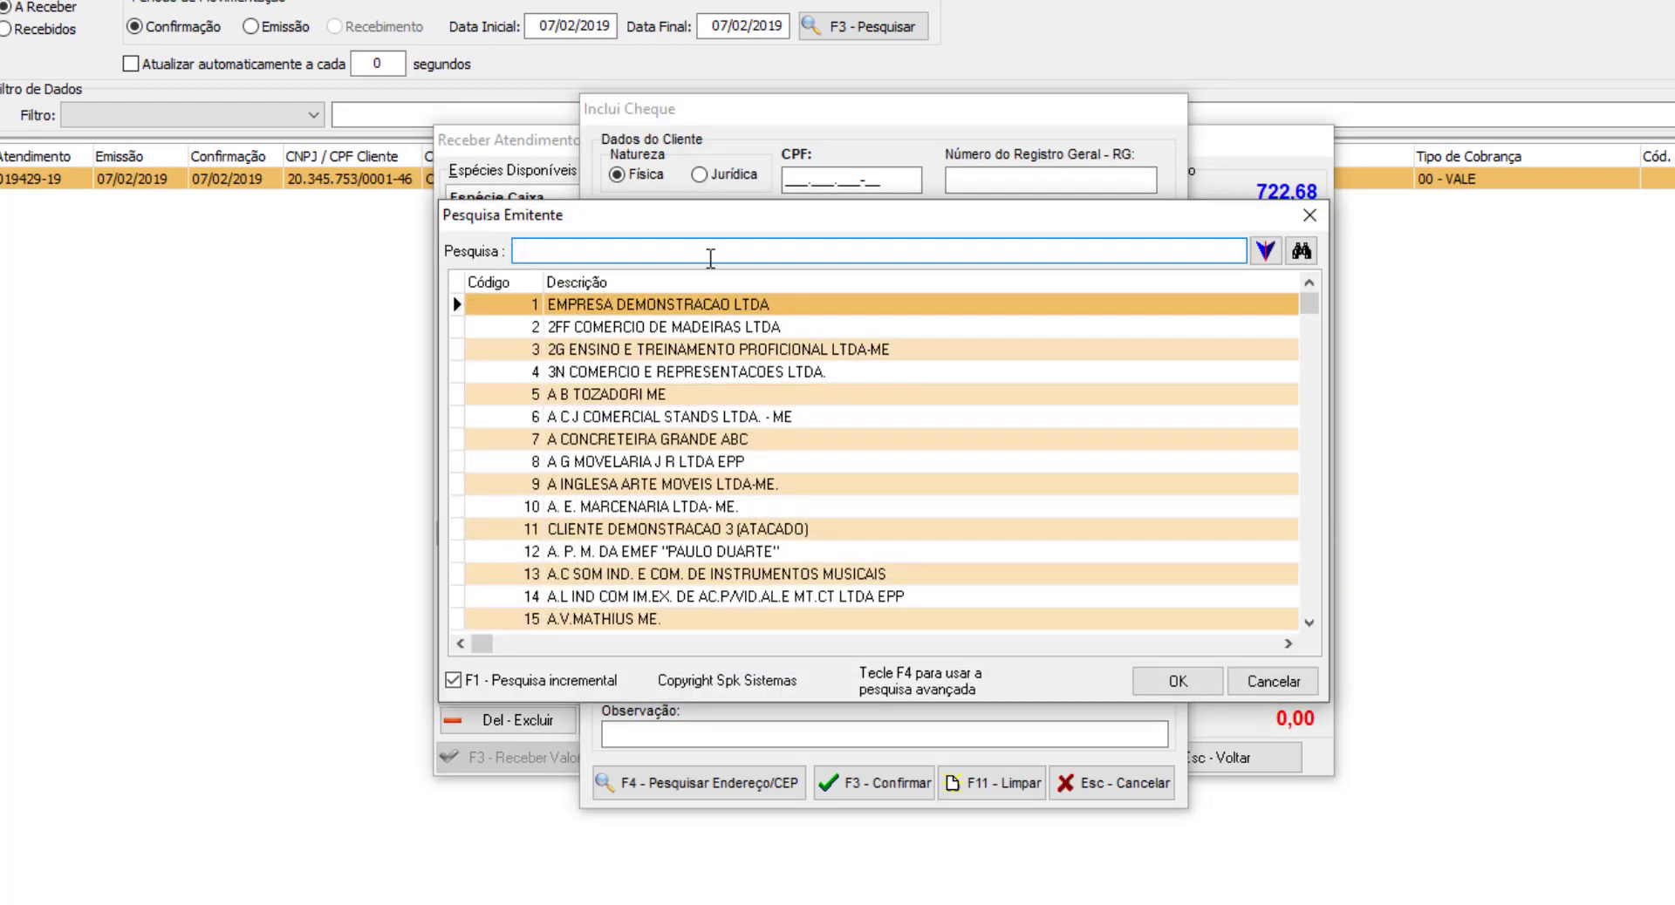
double_click(635, 352)
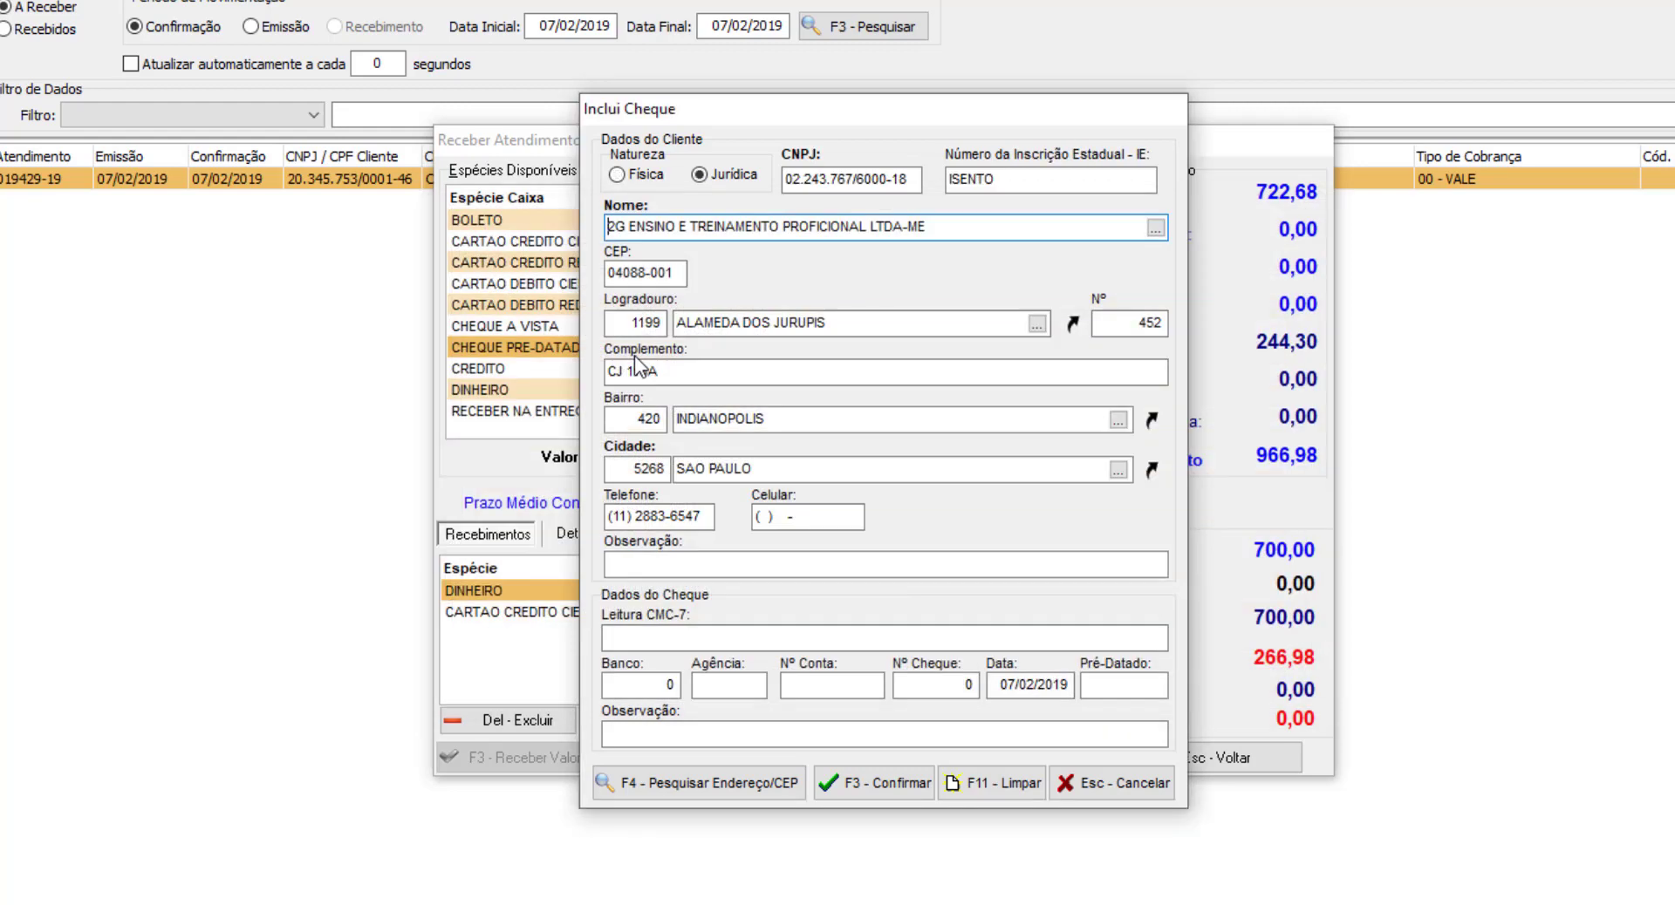
Fill in the cheque's bank details through its CMC-7 reading, post-date it to 07/03/2019 and confirm the cheque.
click(718, 638)
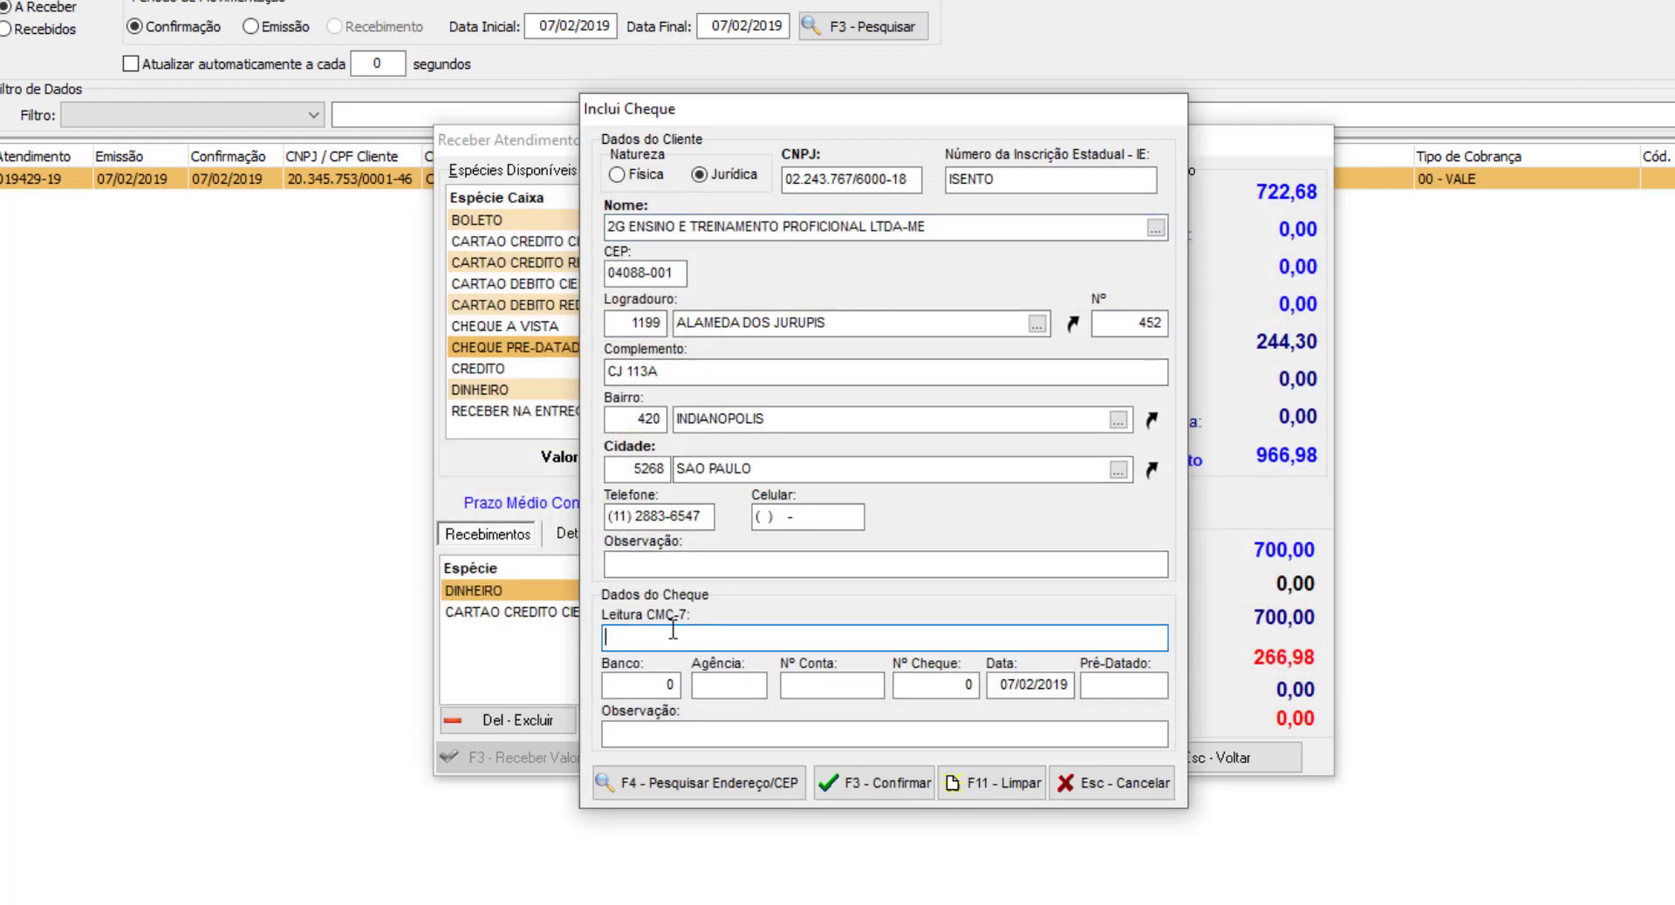
text(777777777777777777777777777777)
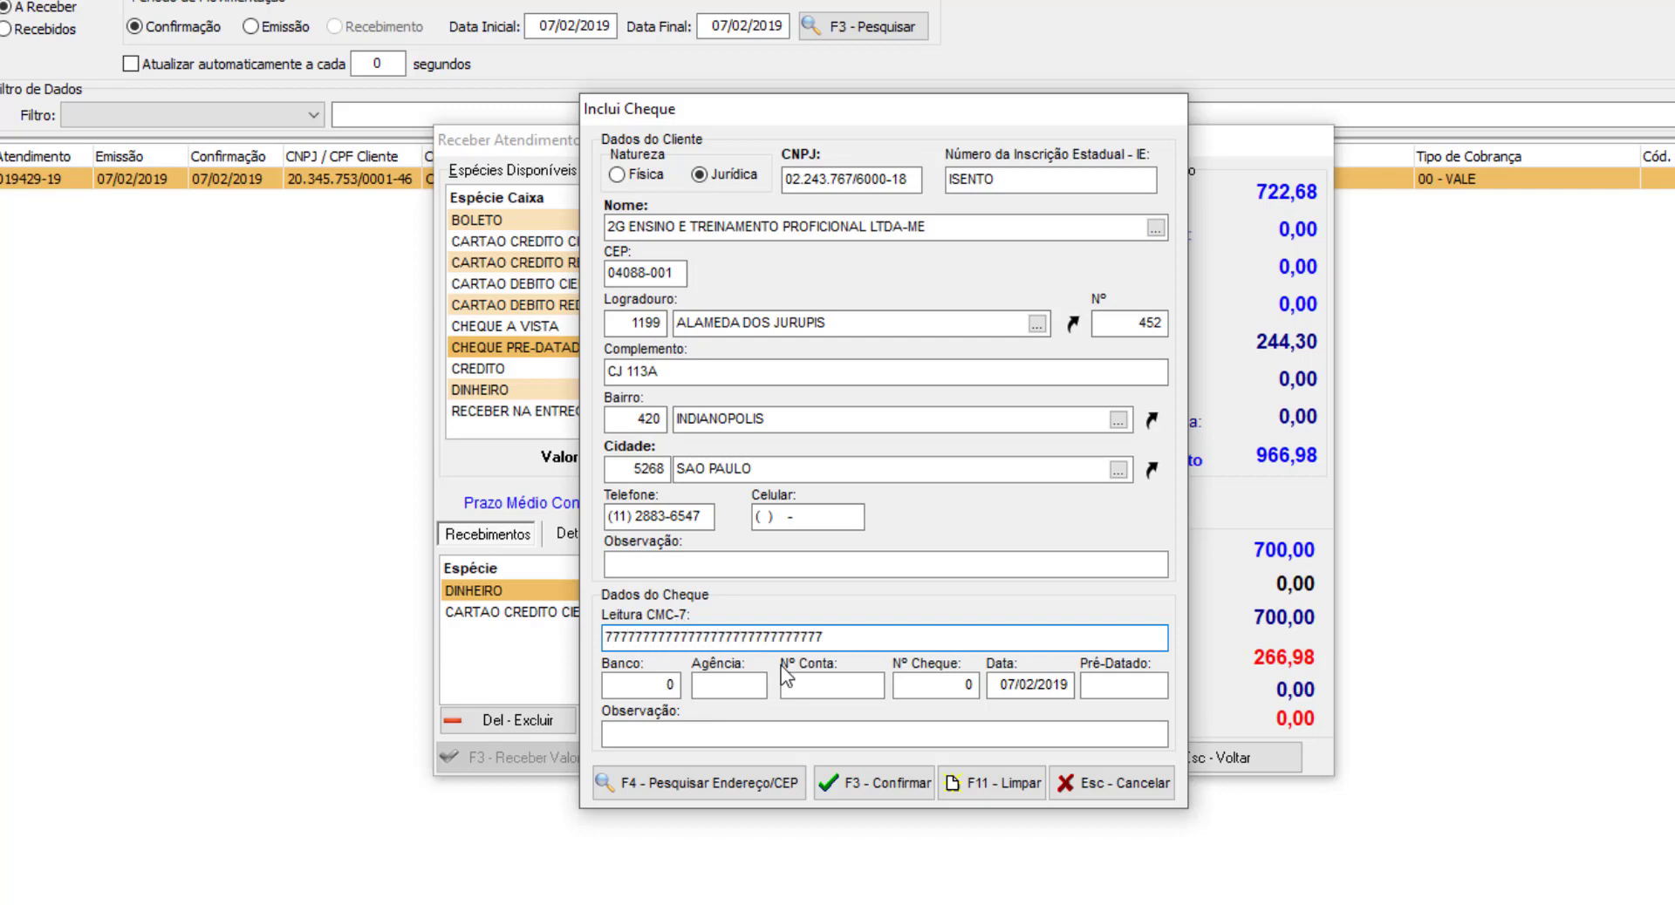
key(Return)
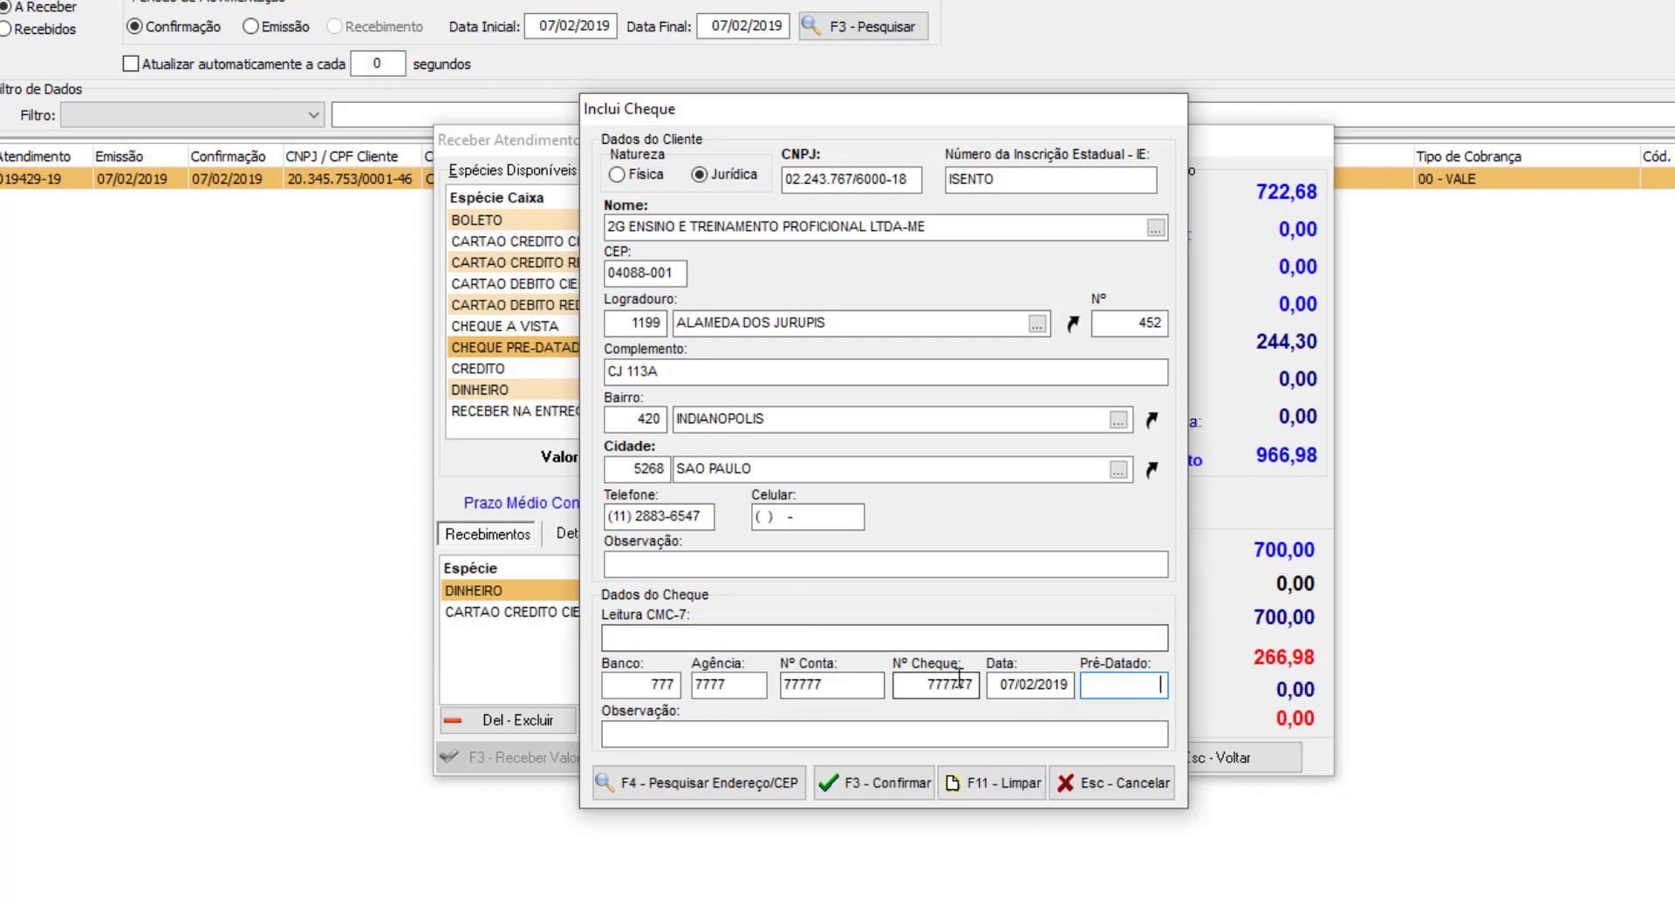
text(0703)
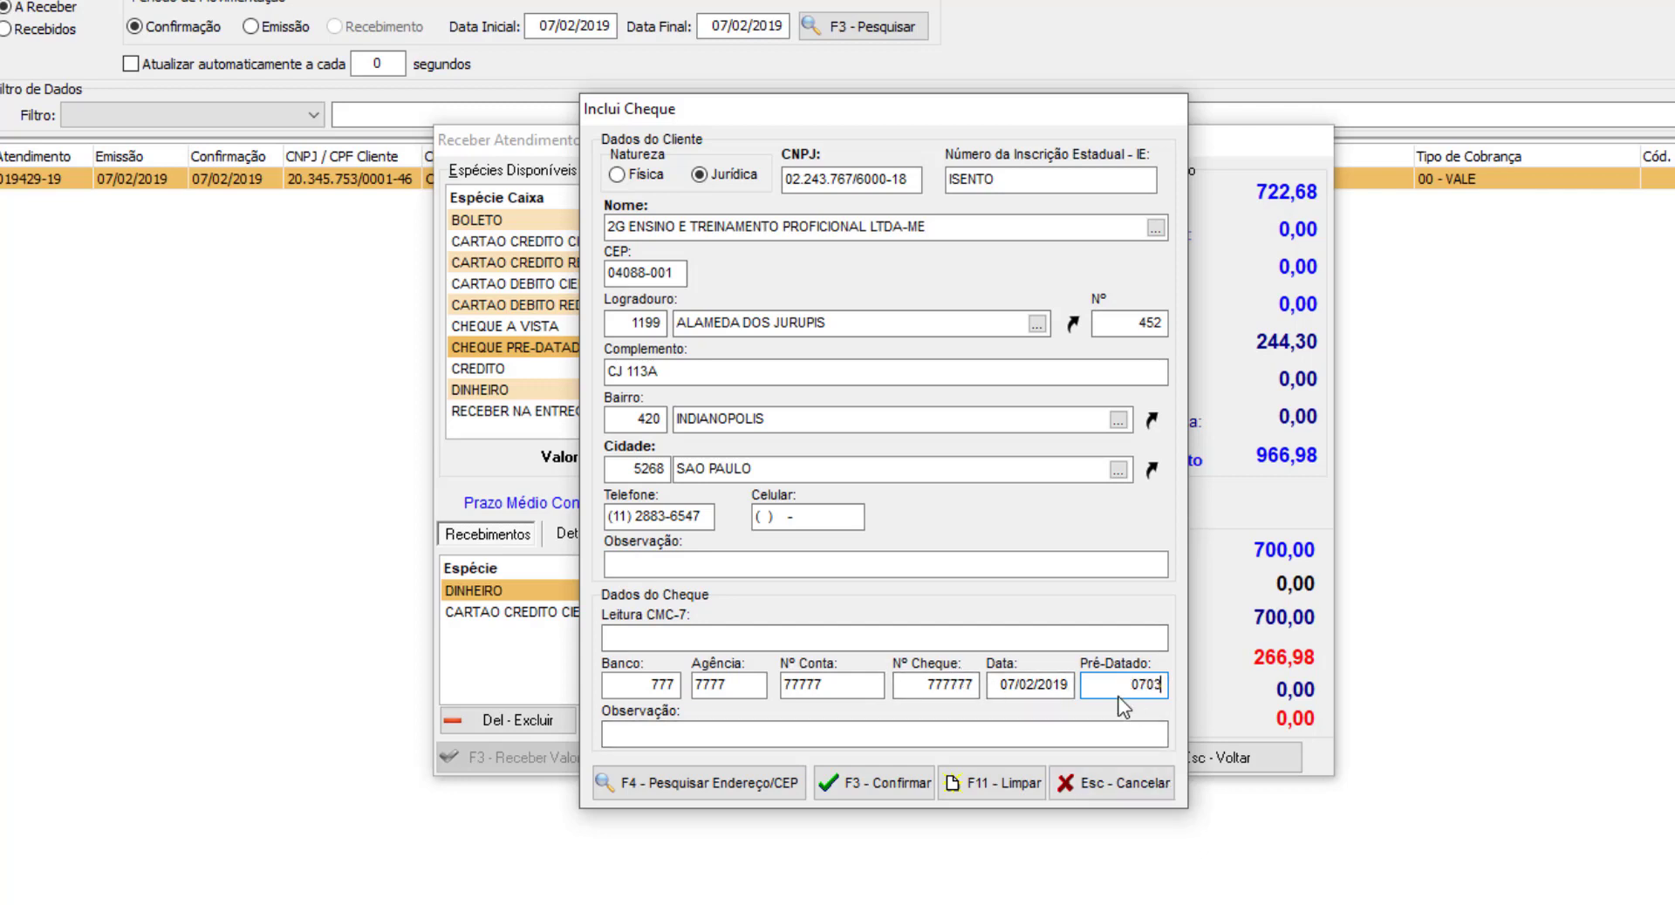
key(Return)
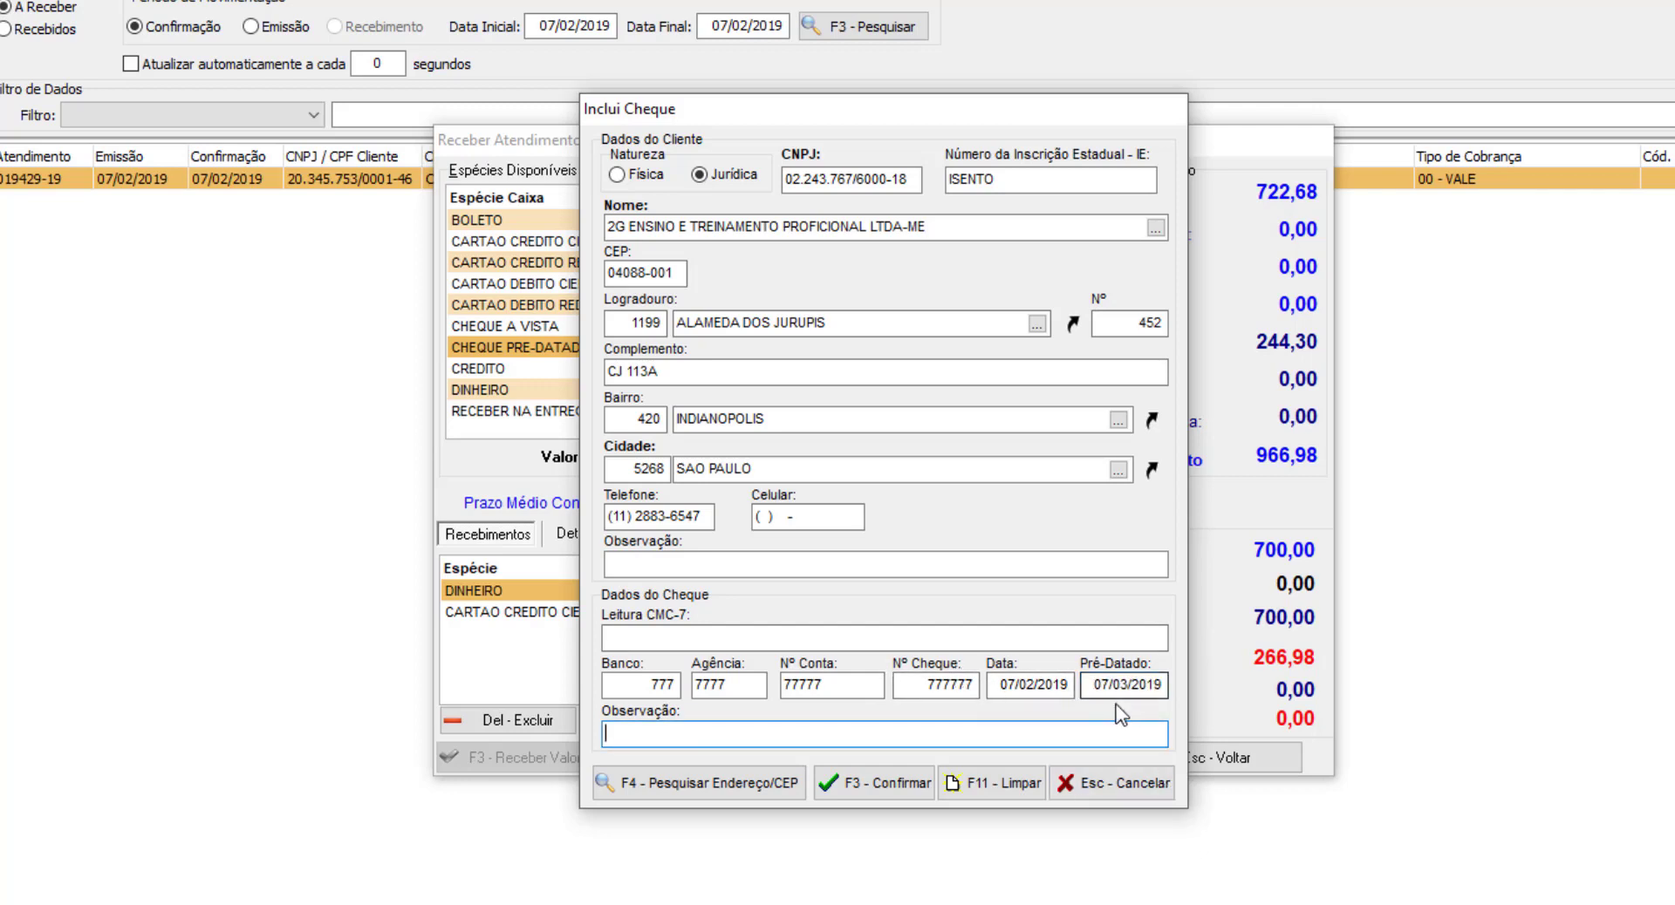
click(872, 787)
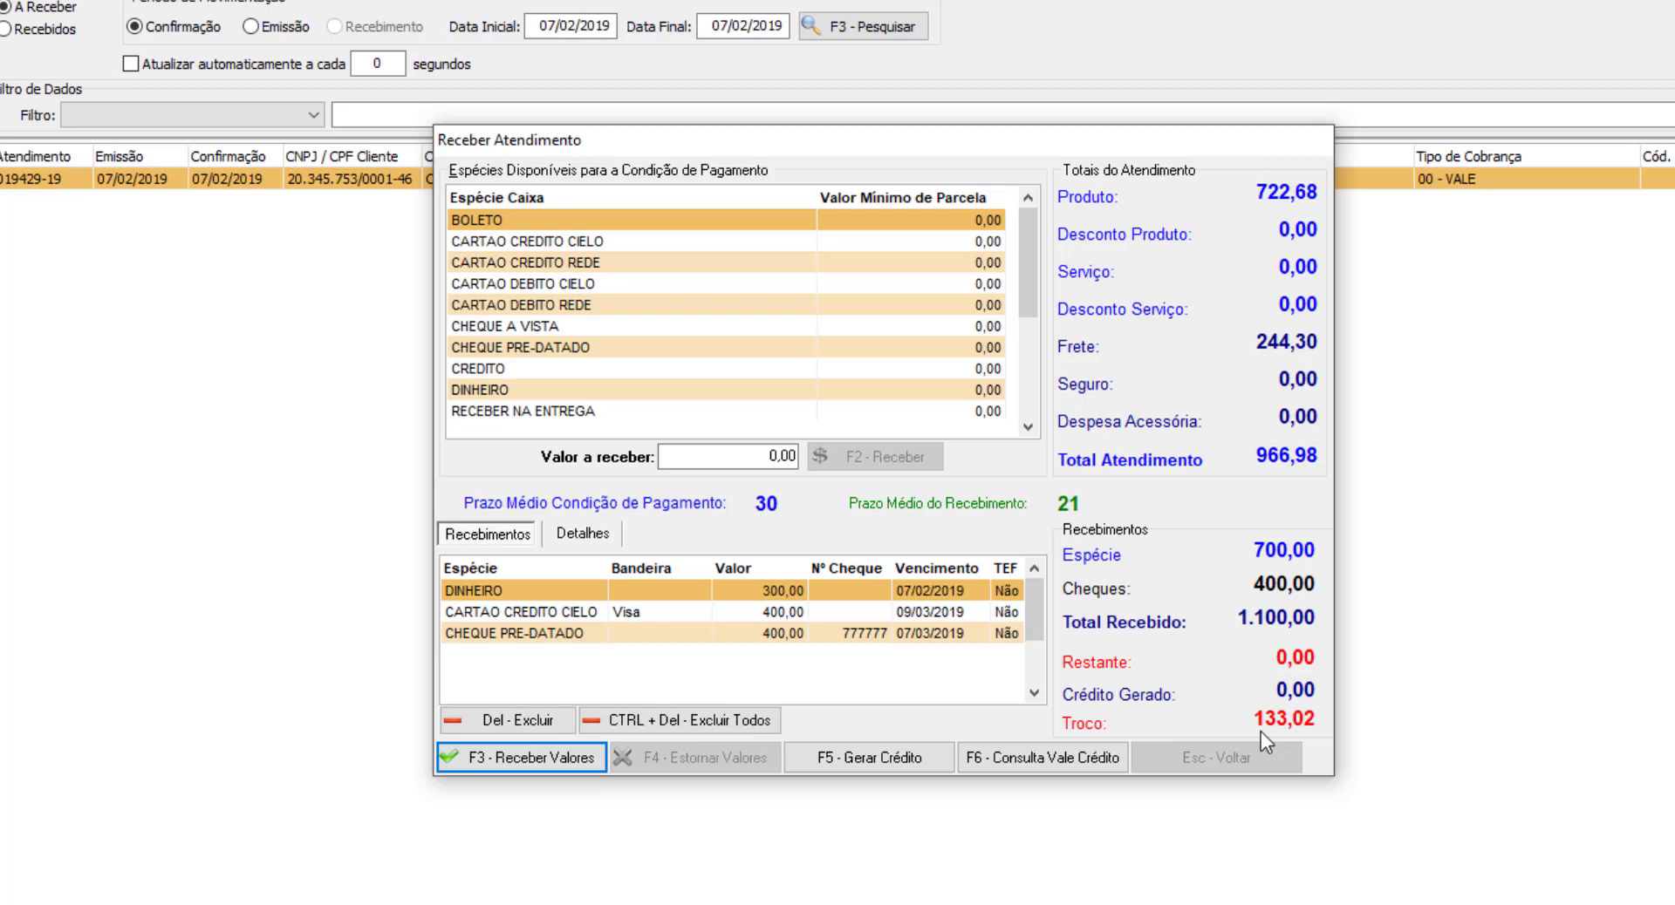
Convert the order's change into customer credit and consult the customer's vale crédito statement.
click(874, 759)
click(862, 495)
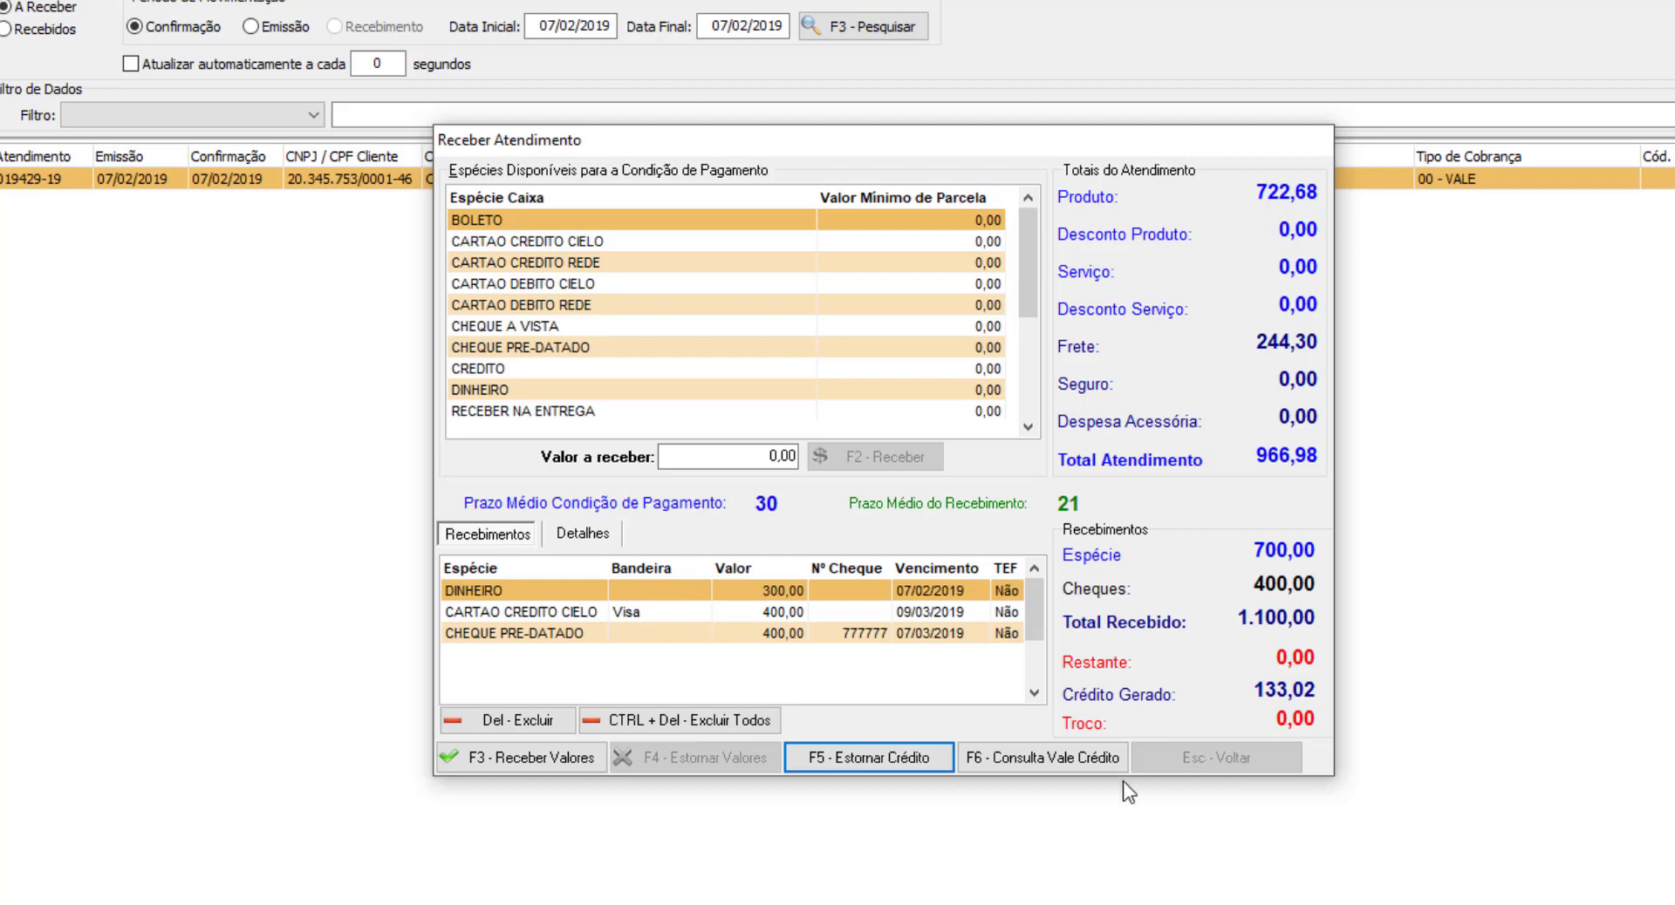
click(1089, 764)
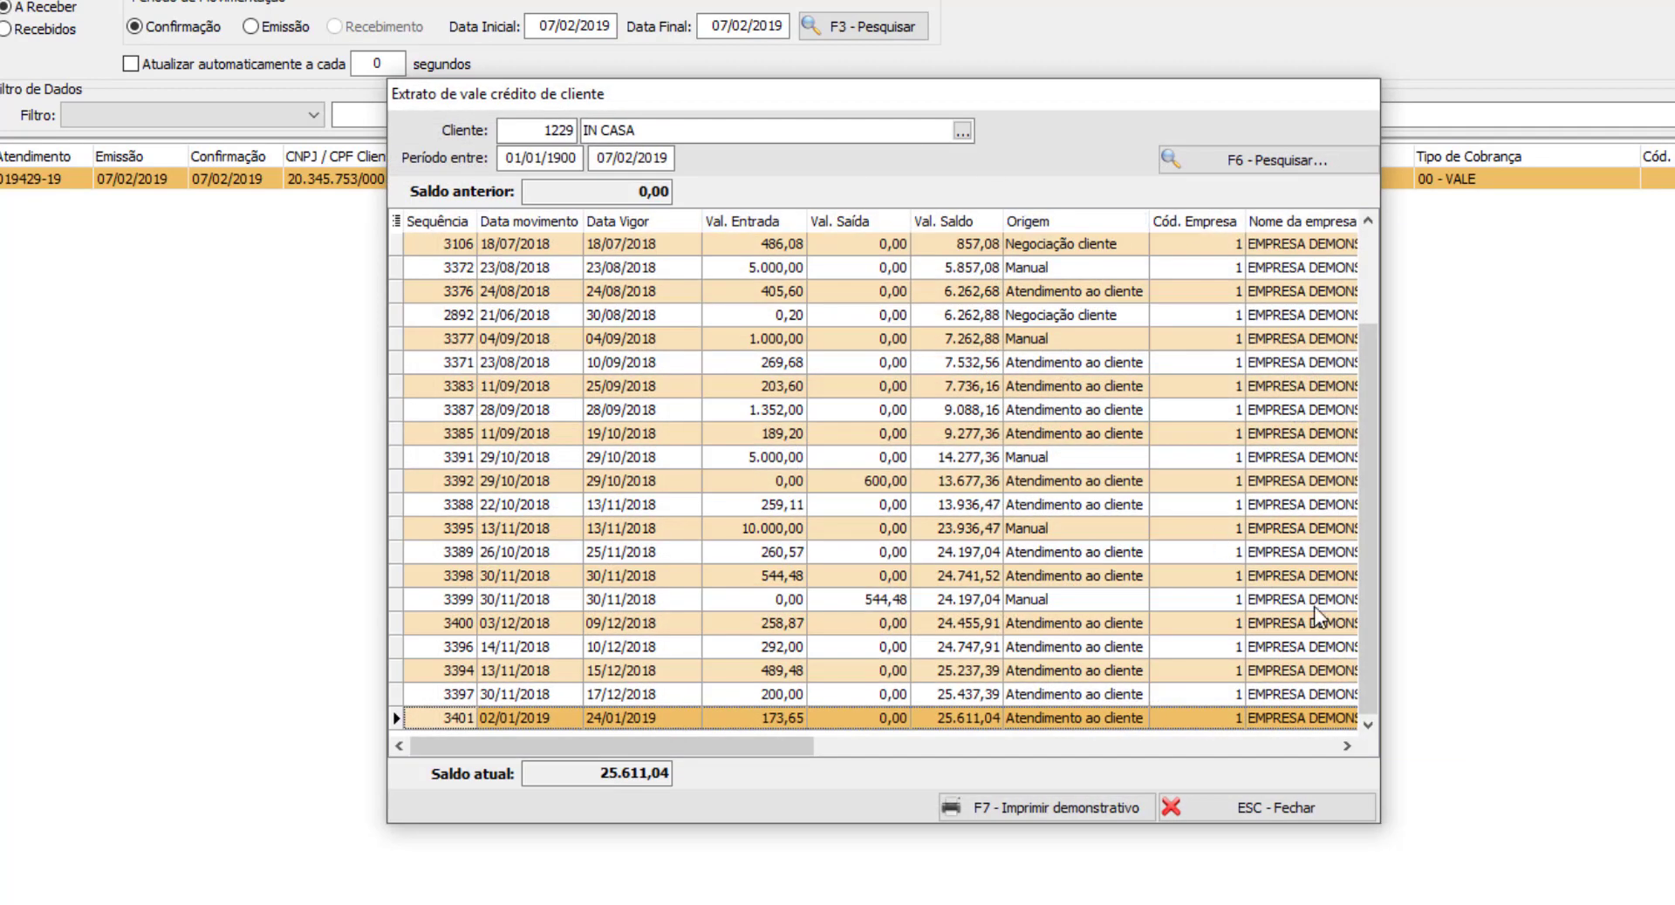
click(1316, 809)
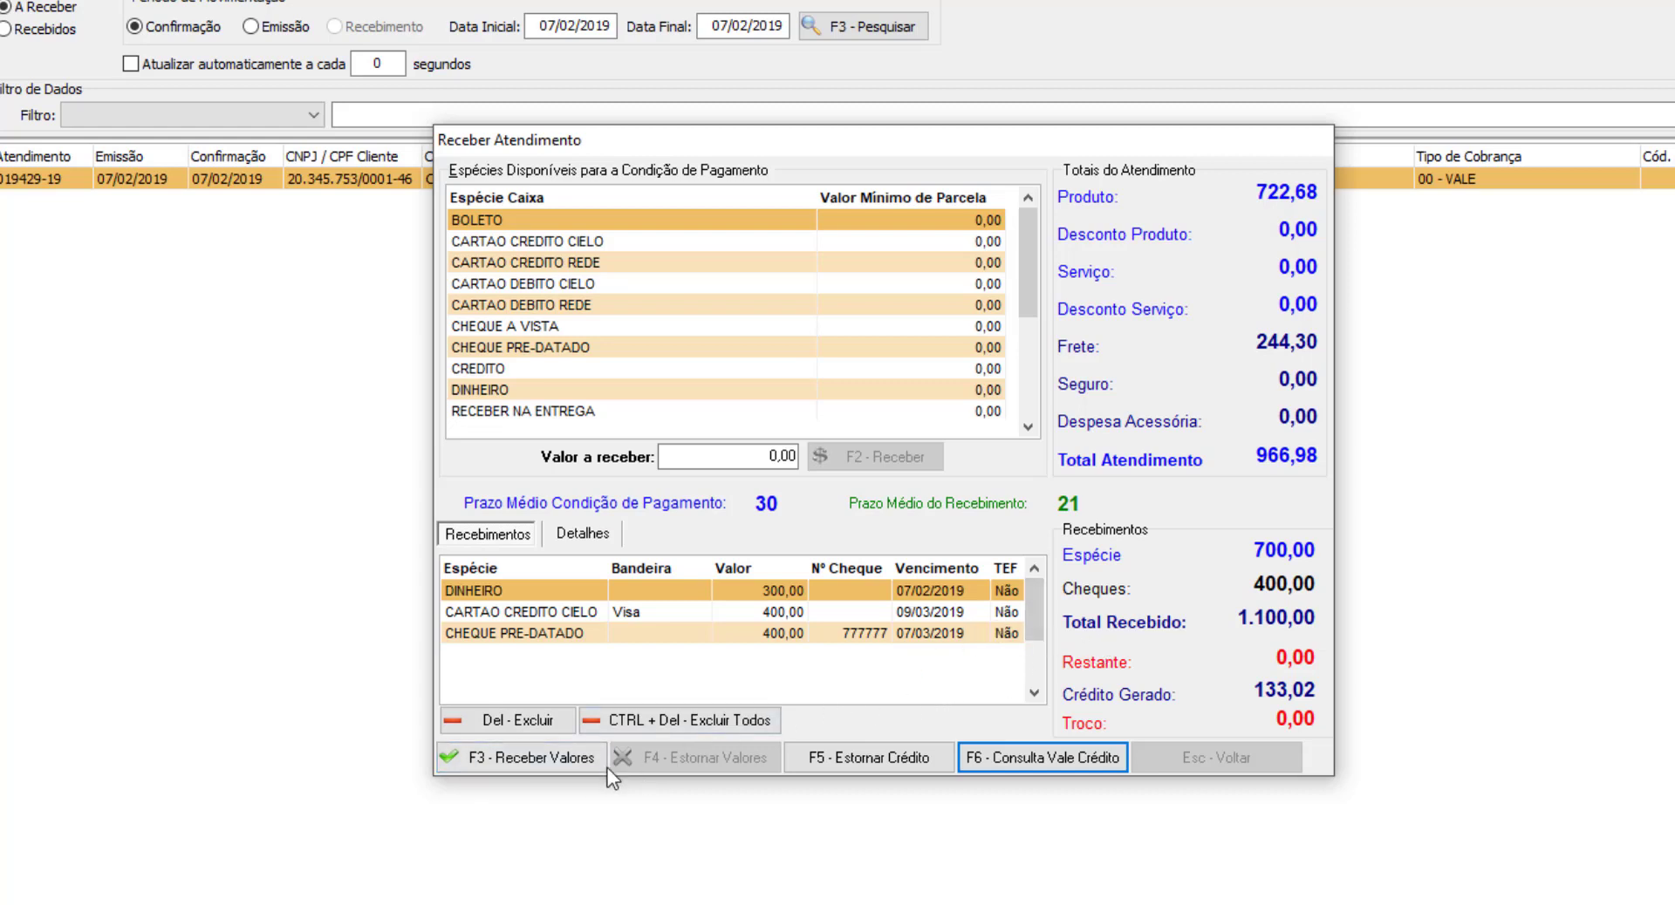
Receive the order's payment values with the vale crédito observation OUTROS.
click(545, 760)
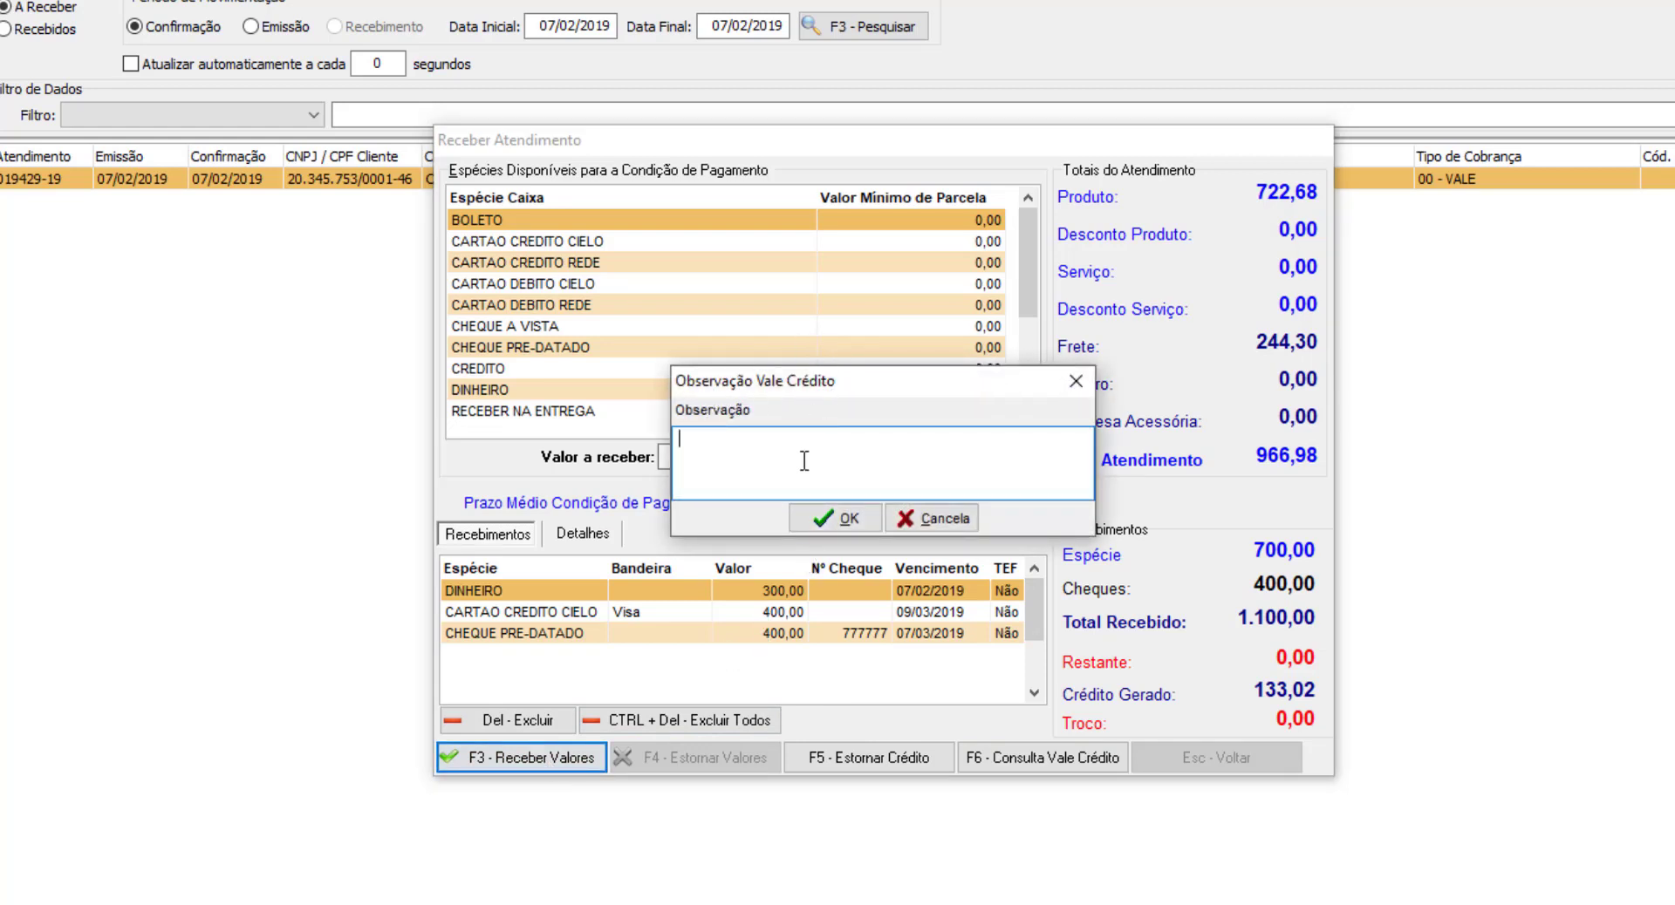
text(OUTROS)
click(850, 525)
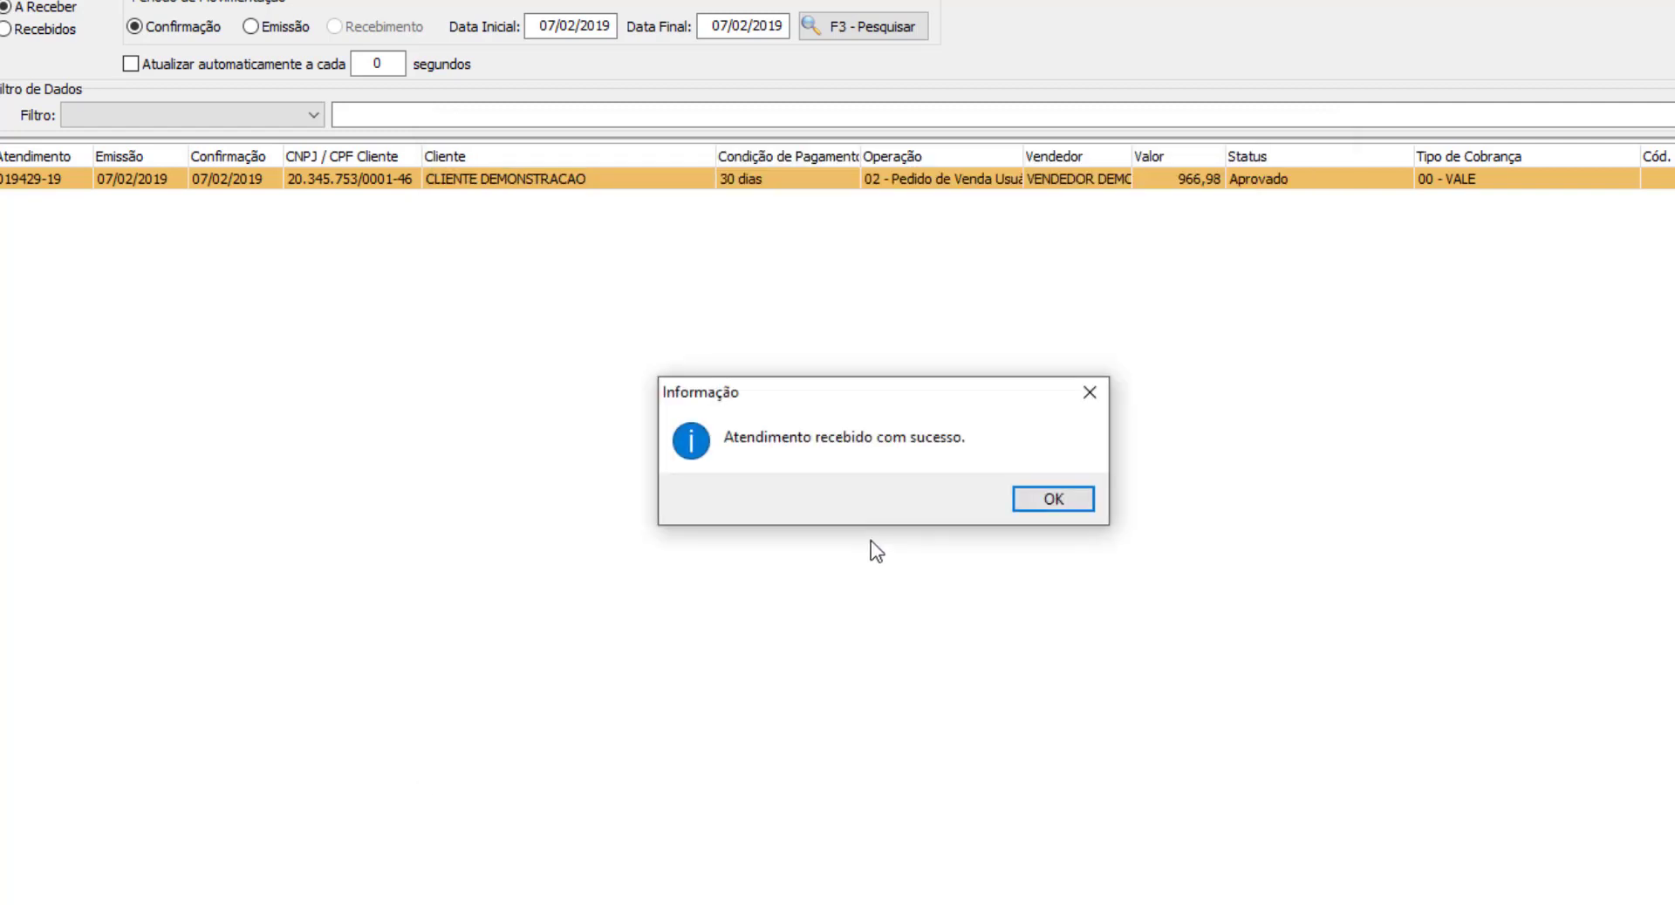
click(1052, 498)
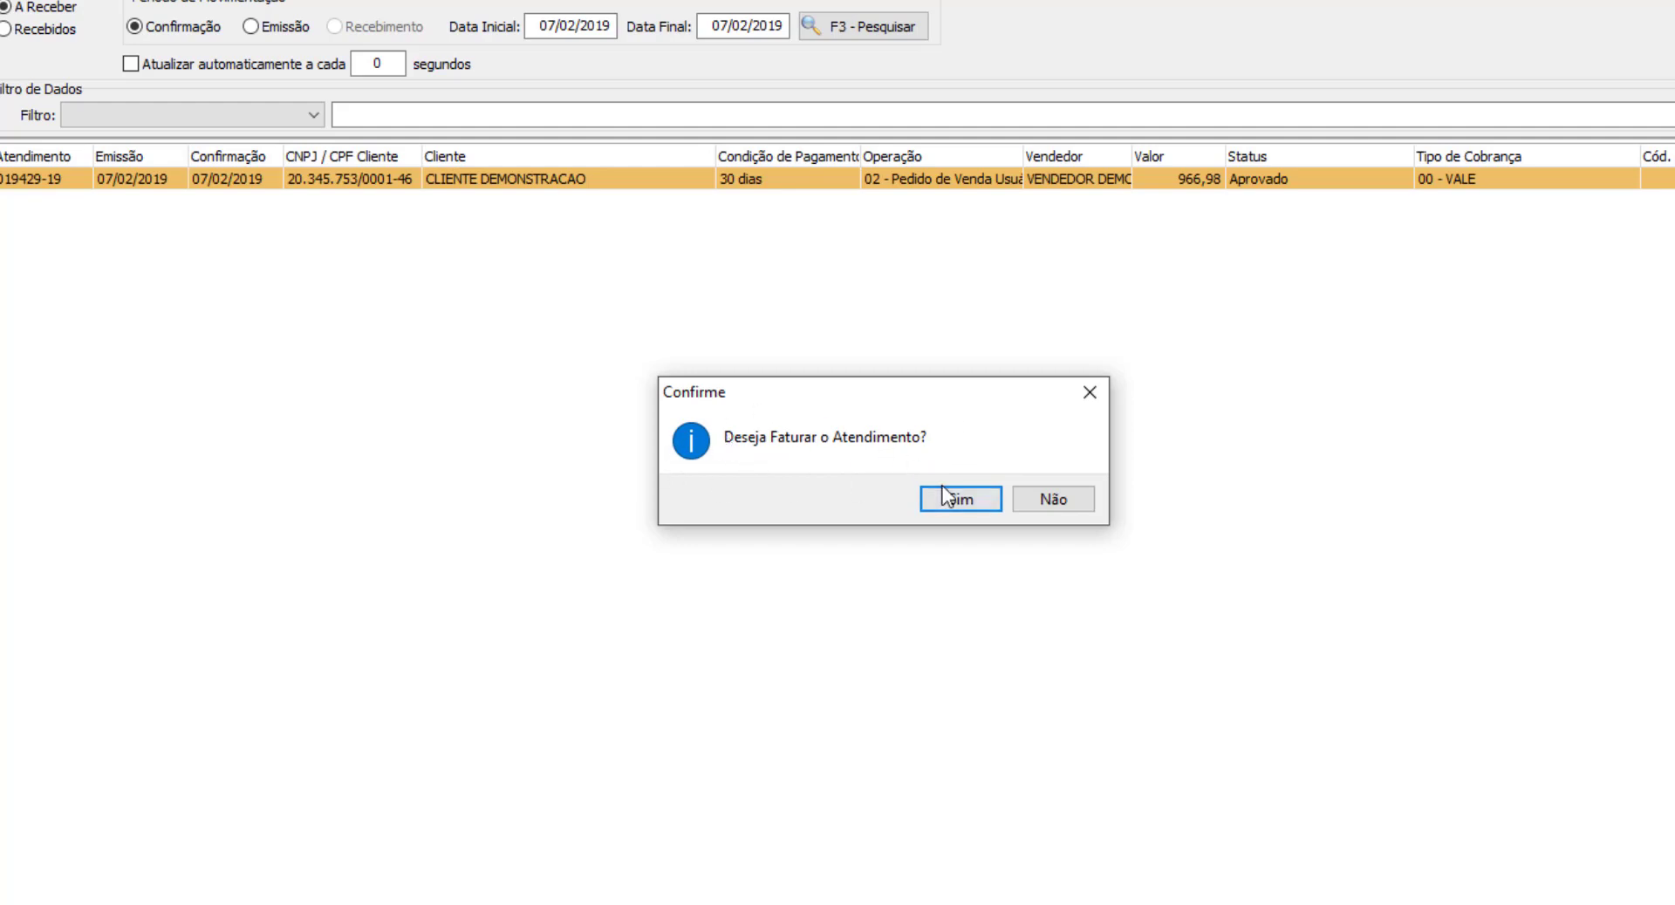
Invoice the received order as a Nota Fiscal Eletrônica and confirm the invoice.
click(977, 496)
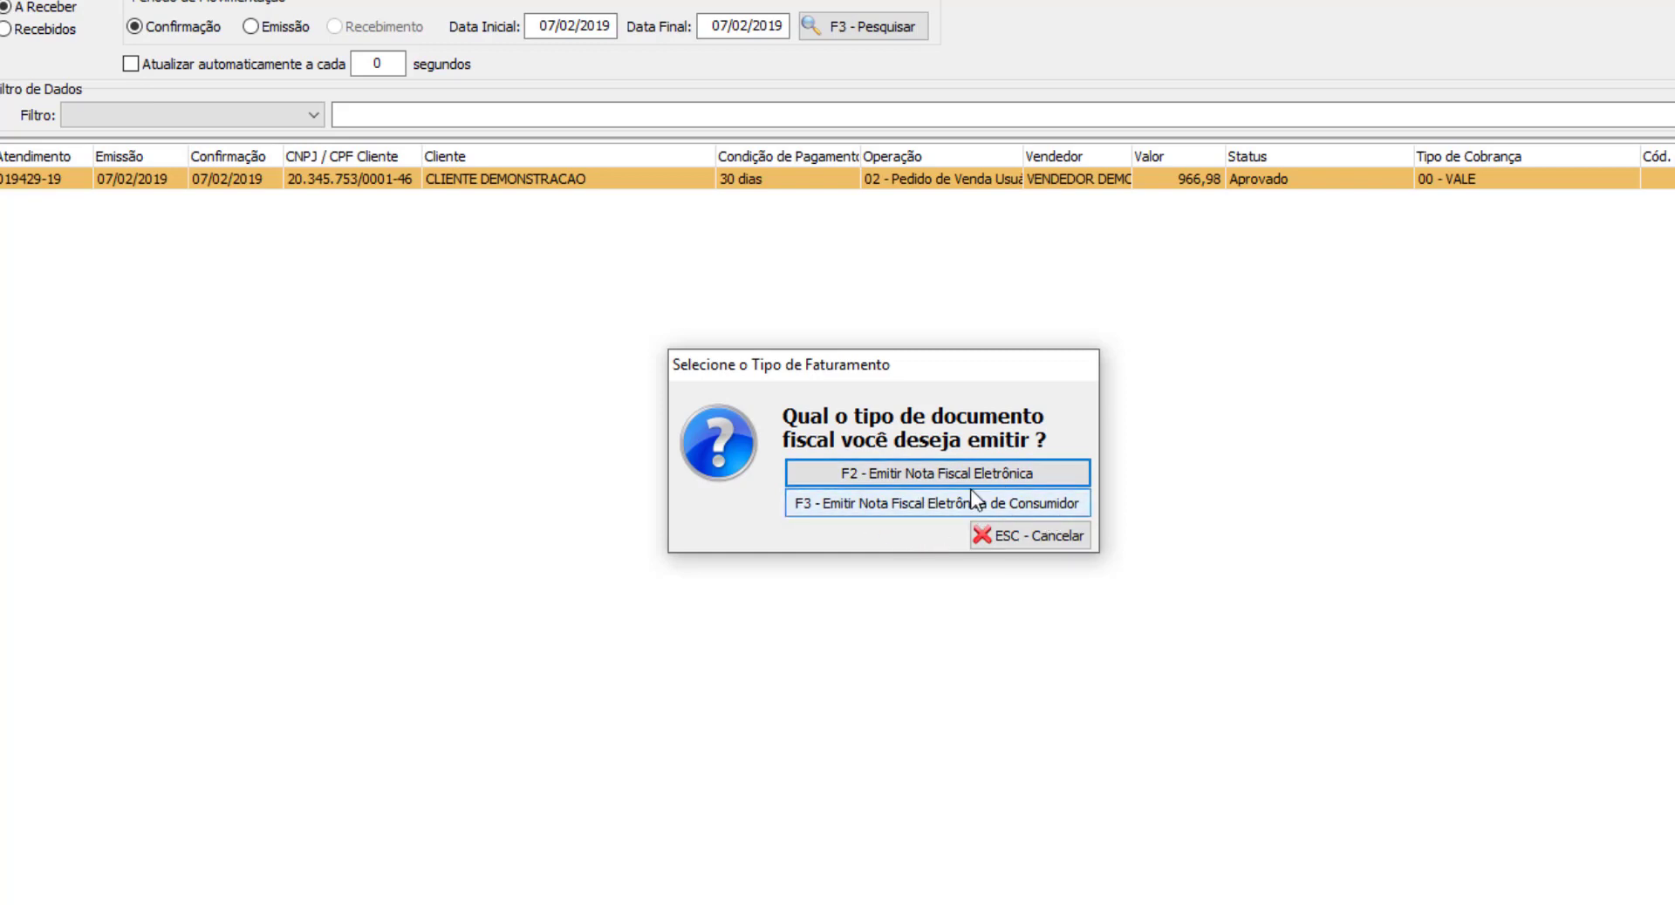
click(981, 486)
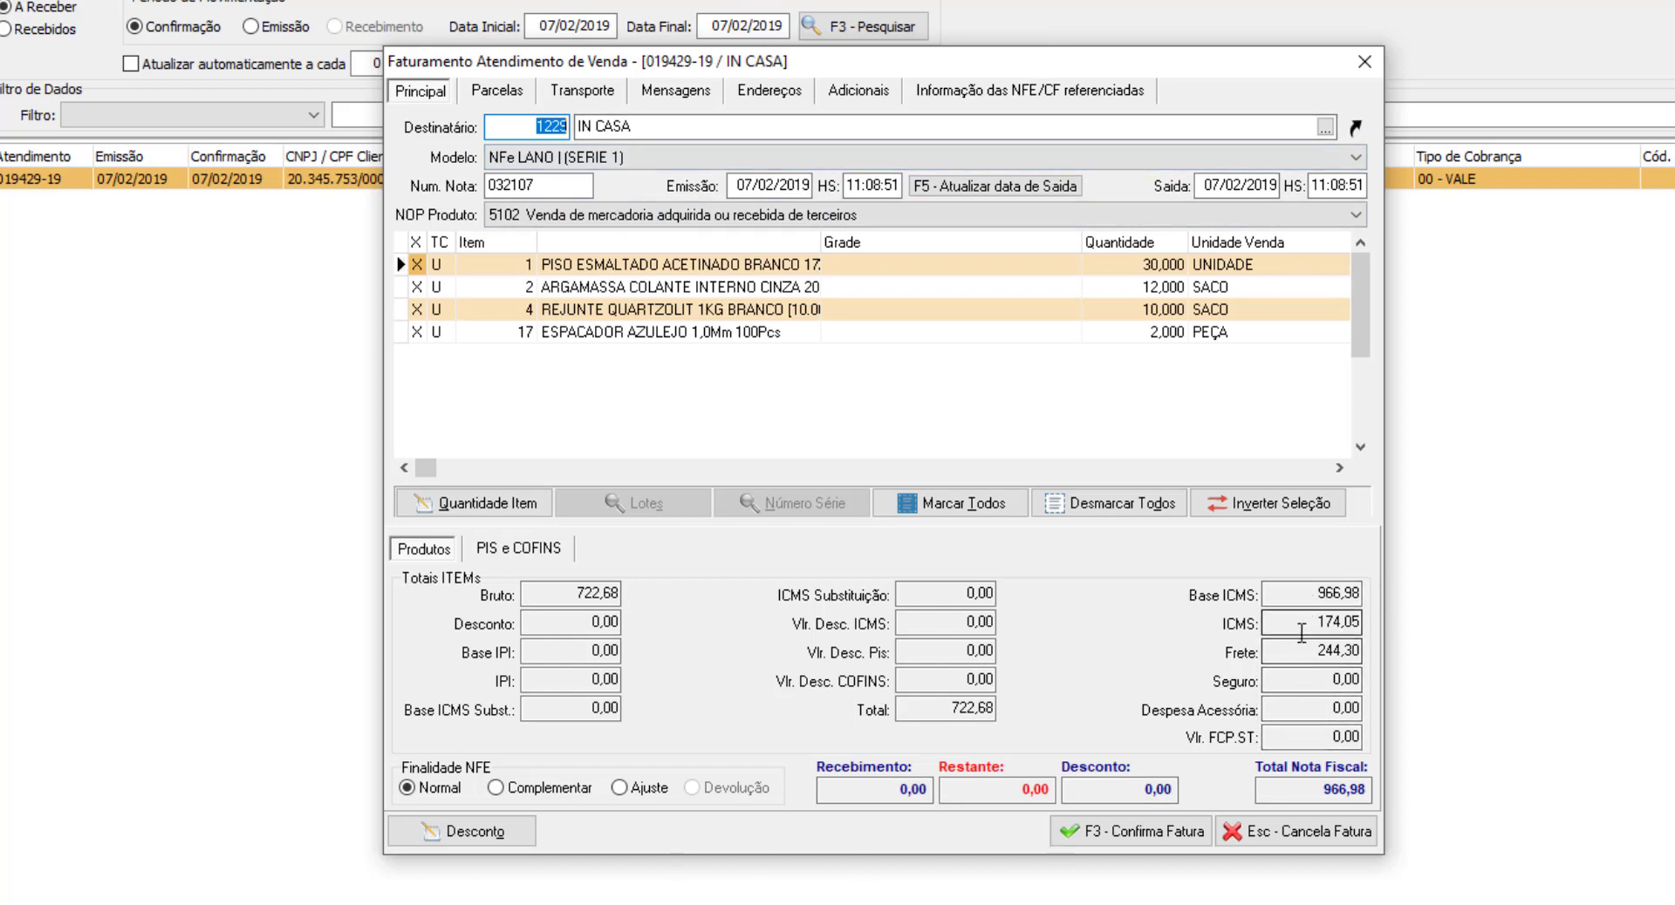
click(1171, 847)
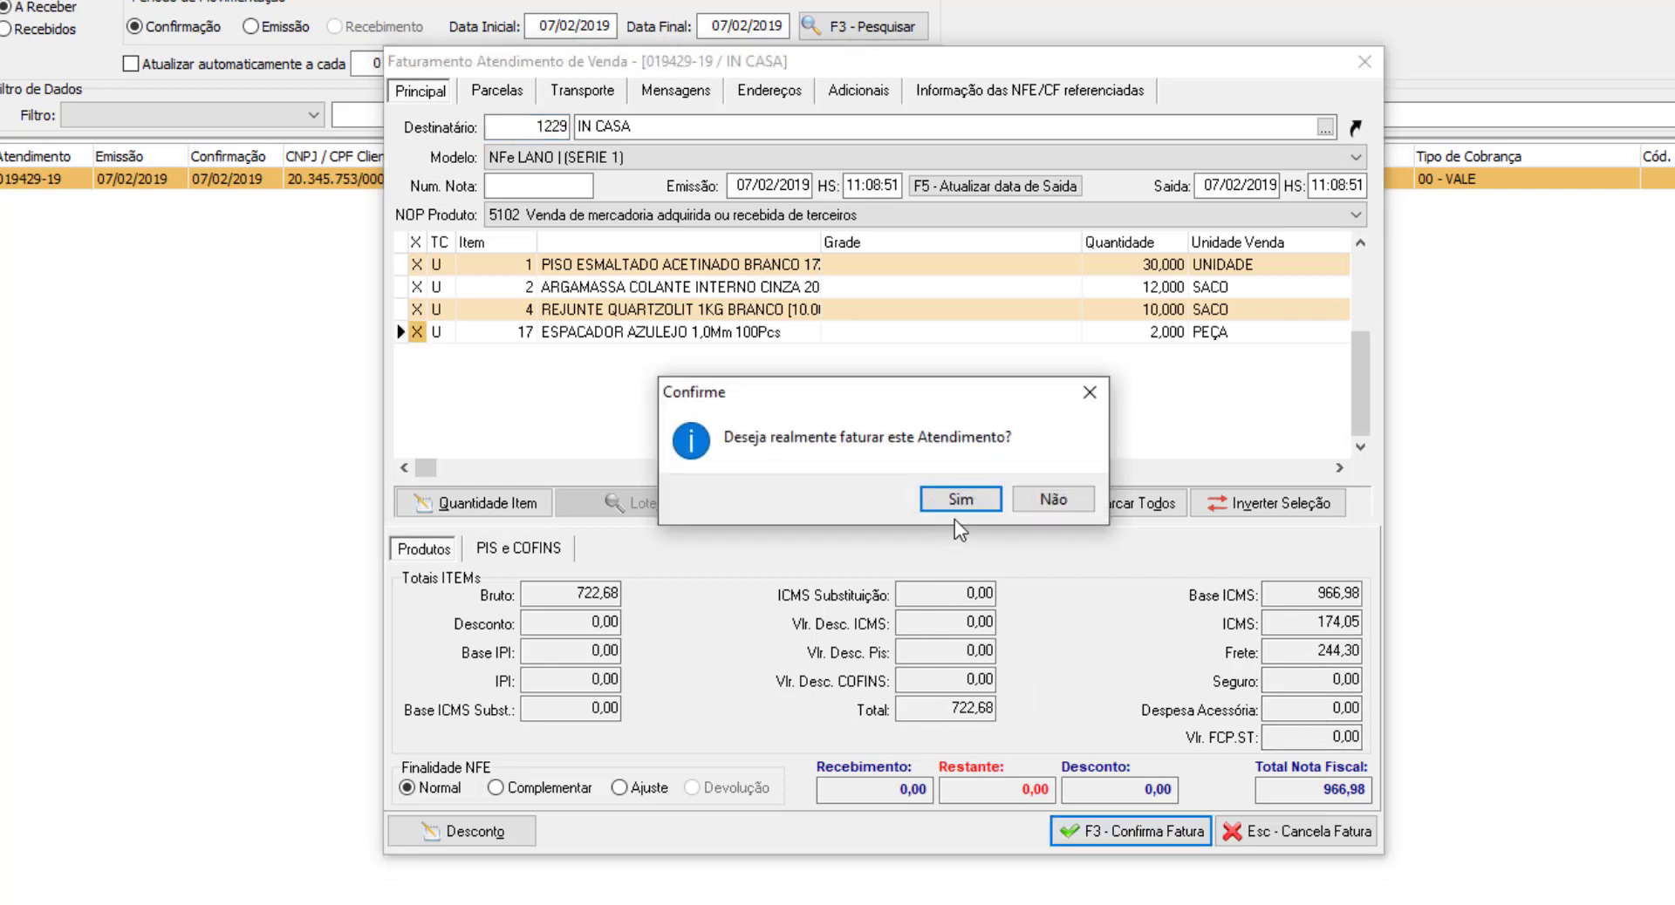
click(958, 513)
click(1017, 508)
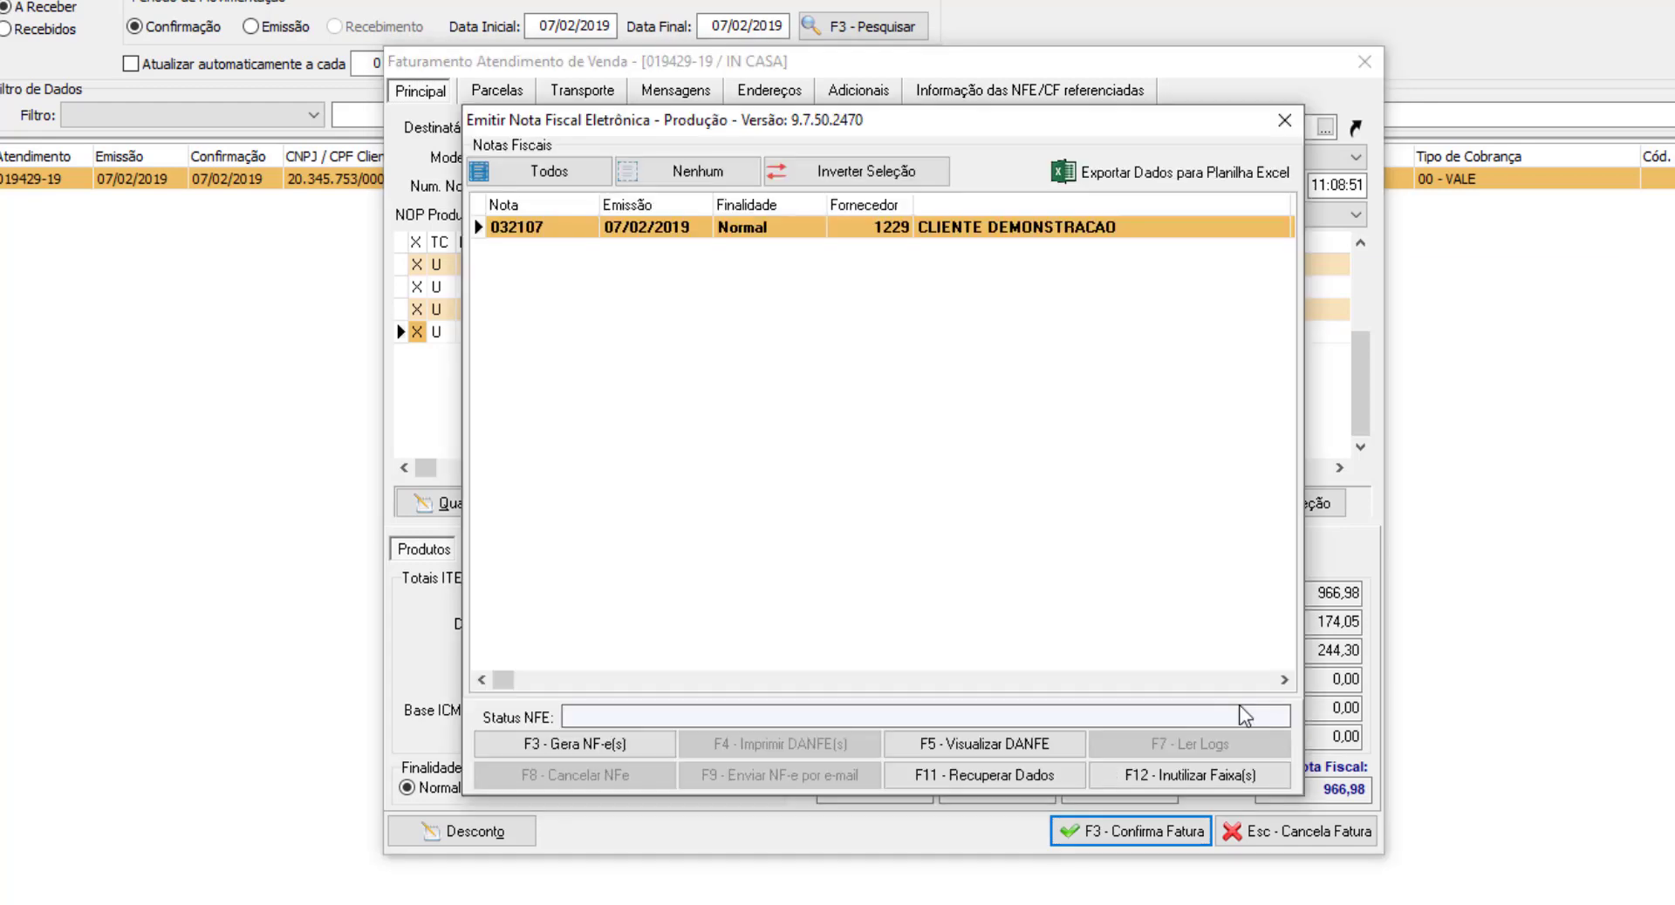
Close the invoice and receipt printing windows, leave the receiving centre and open Central de Atendimento de Pedidos de Venda.
click(1282, 121)
click(1364, 62)
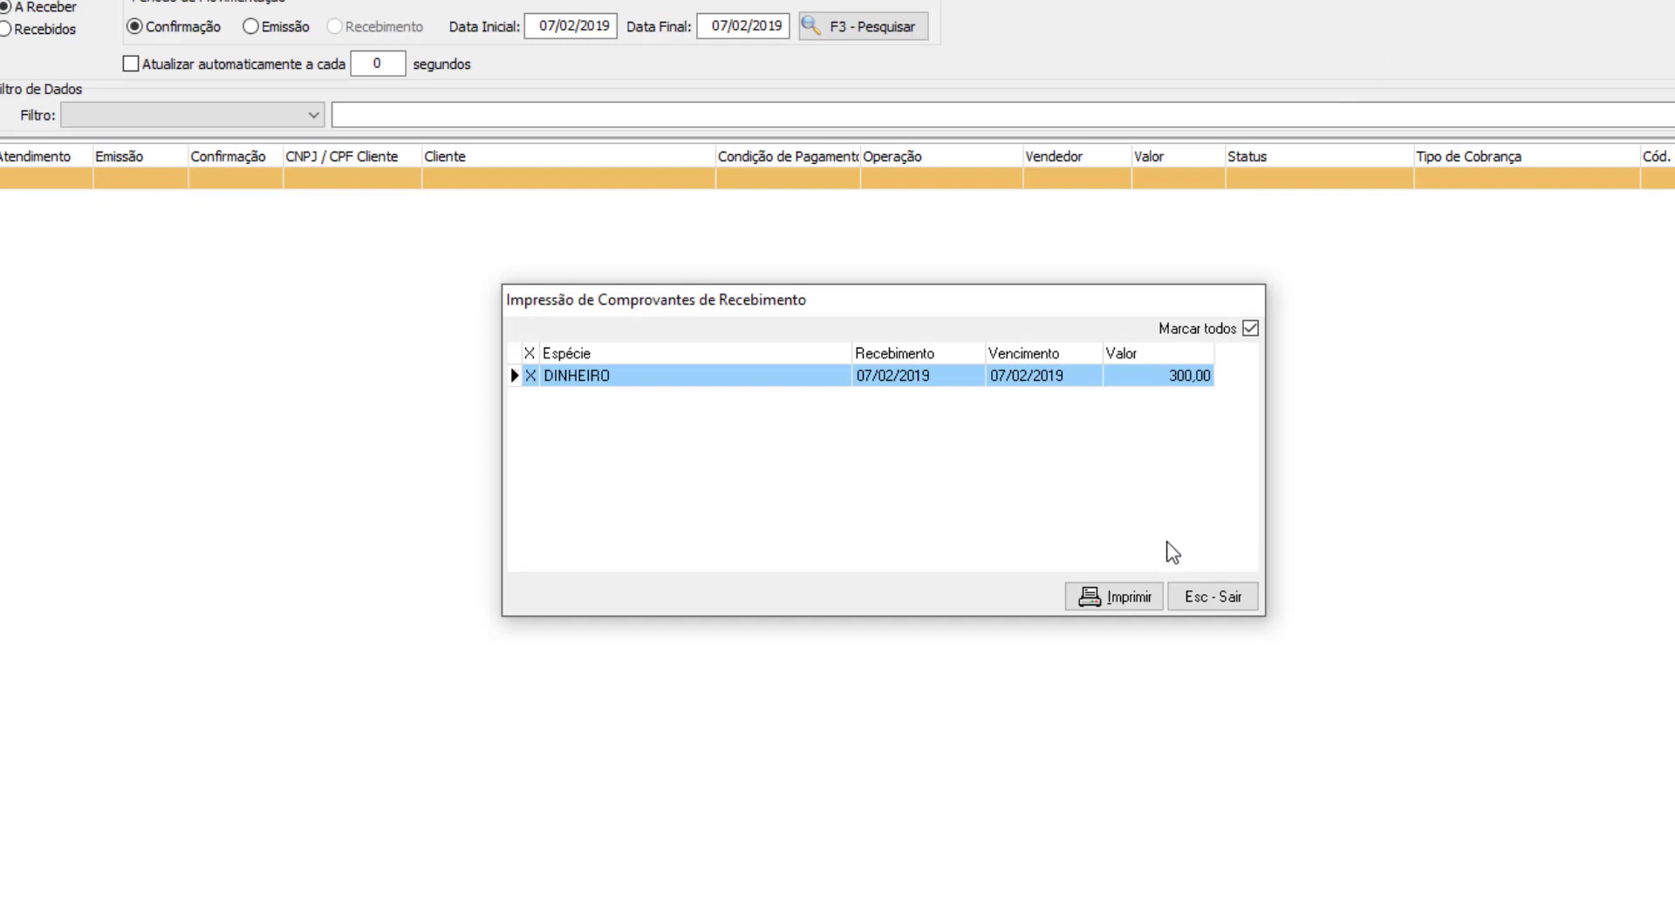
click(1221, 599)
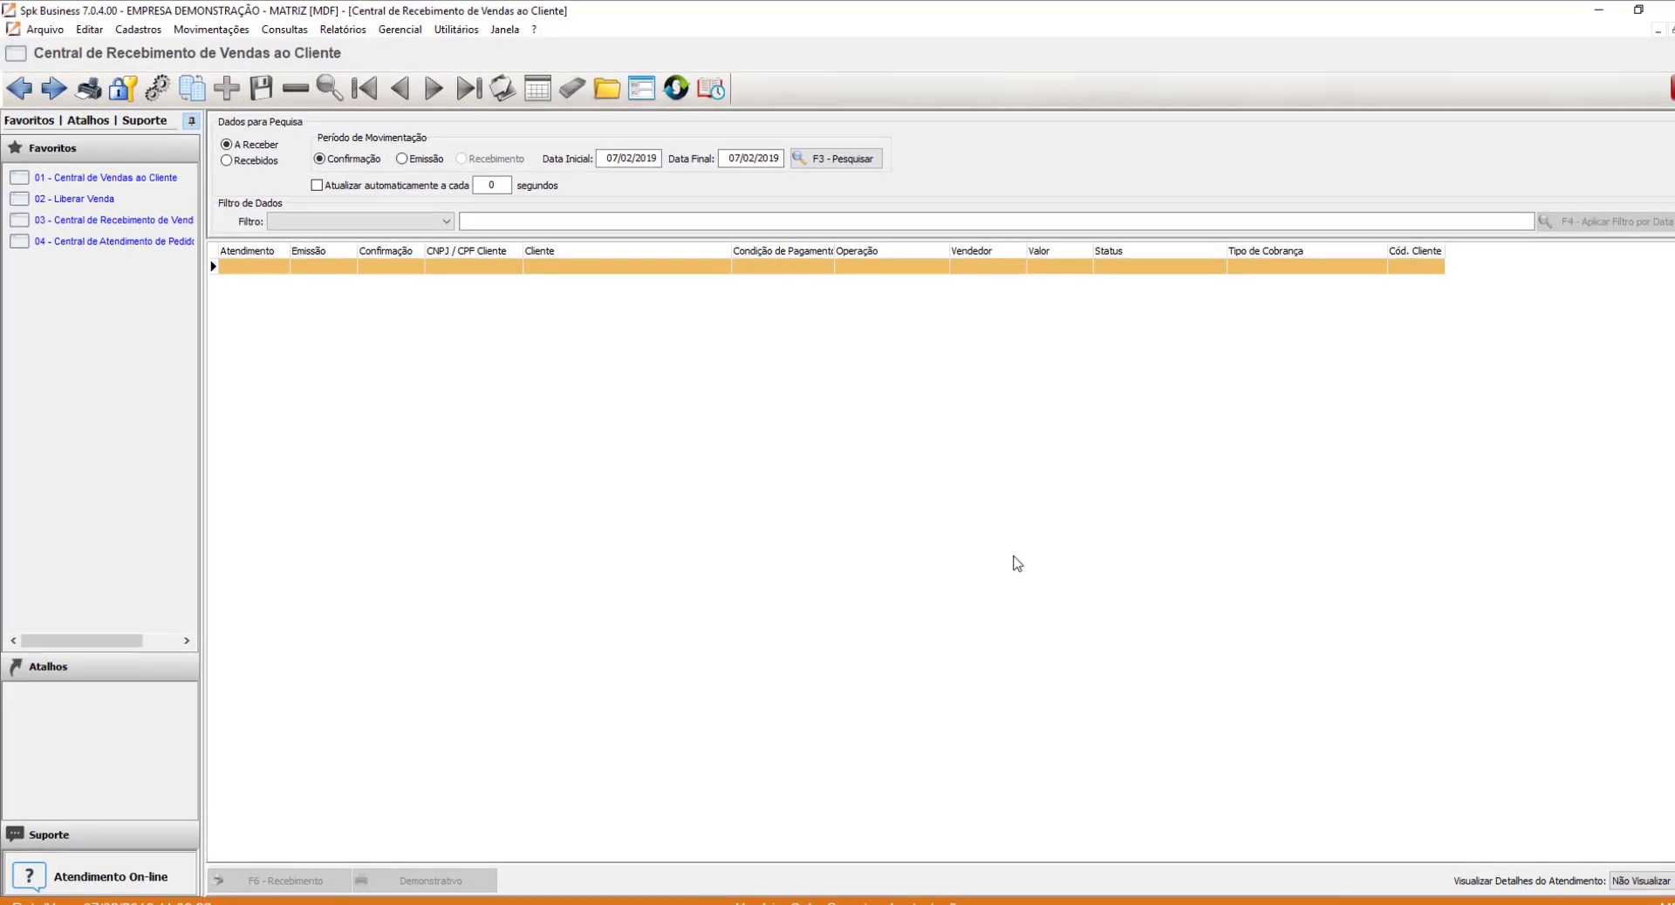
key(Escape)
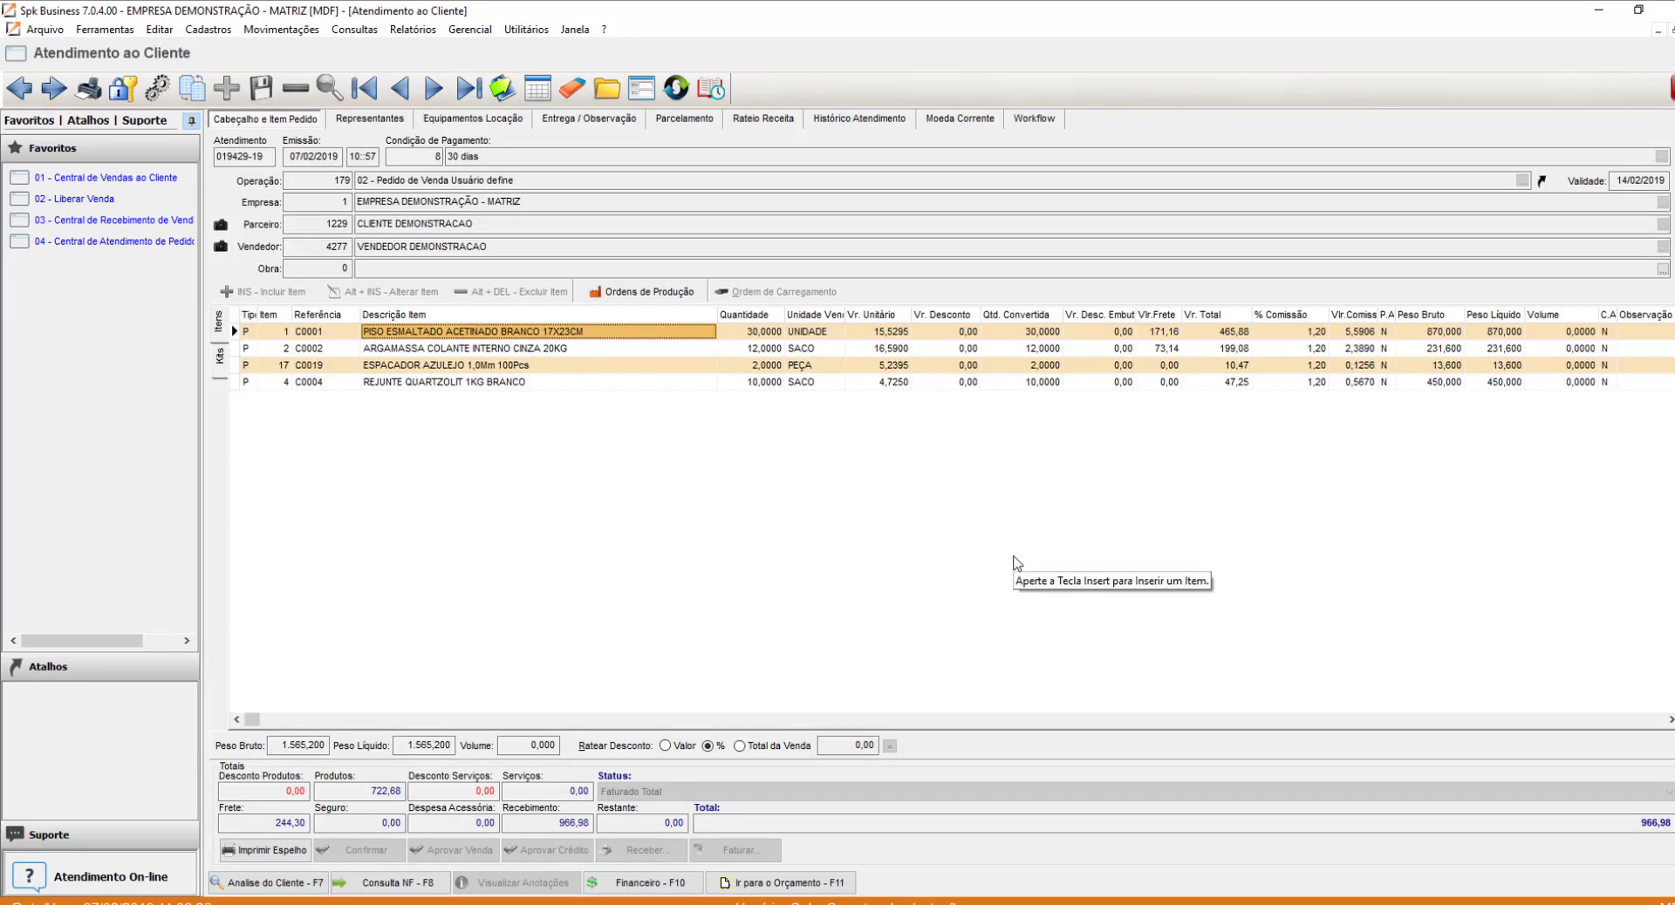
click(148, 244)
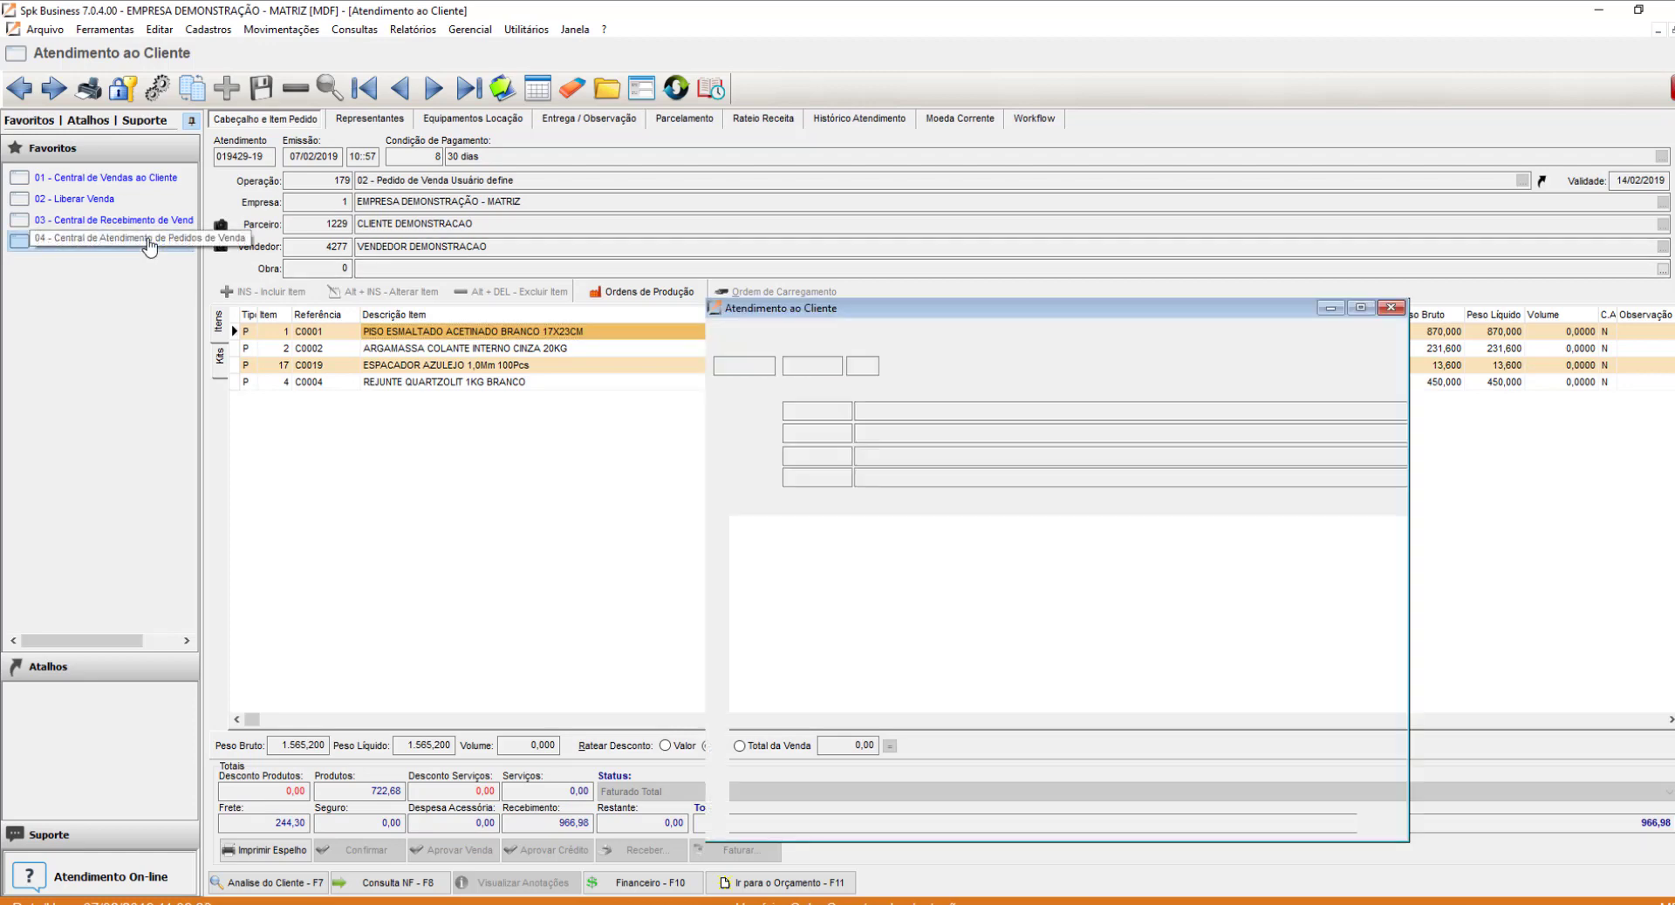
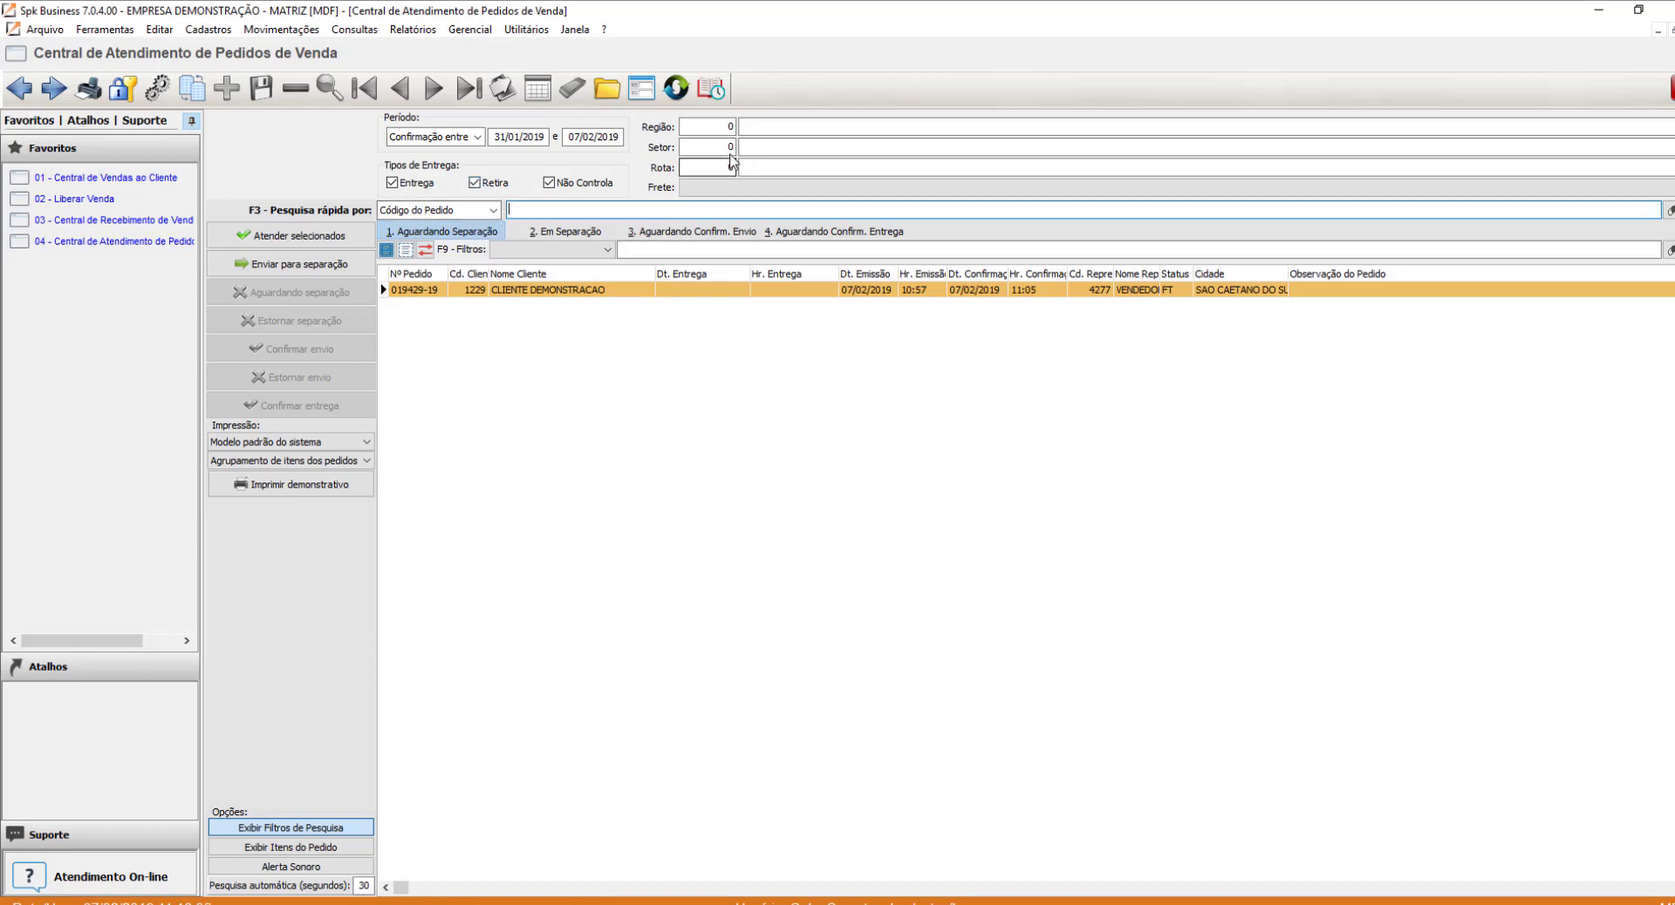
Examine the Região, Setor and Rota filters, the list of sectors, and the sound alert and automatic search options.
drag(717, 126, 757, 167)
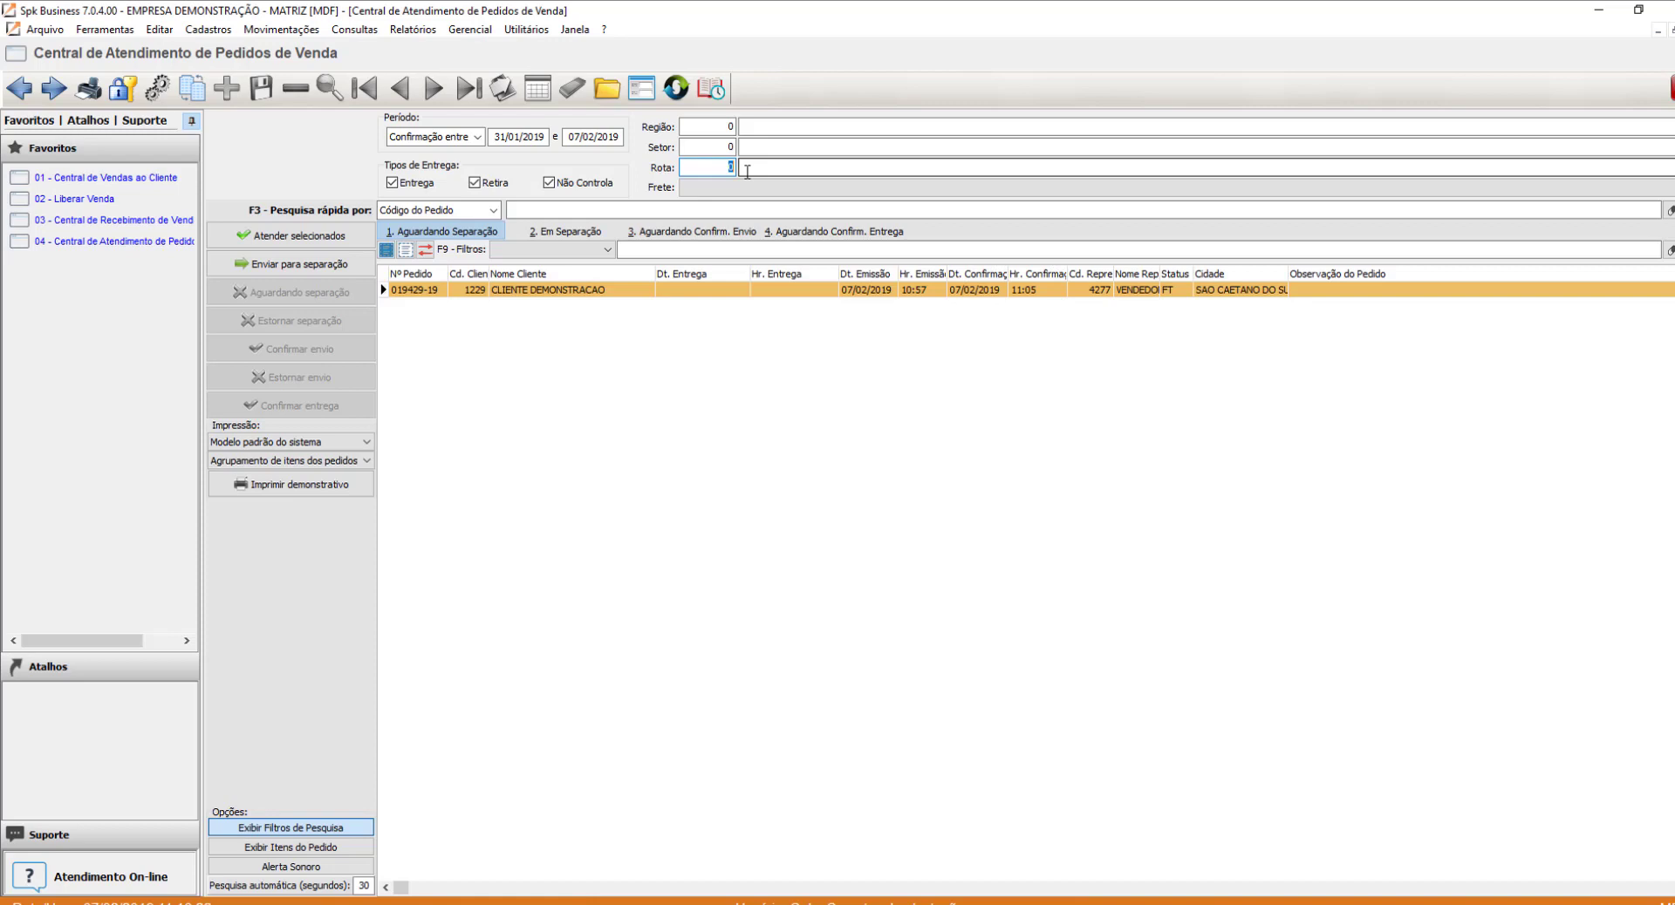
click(782, 126)
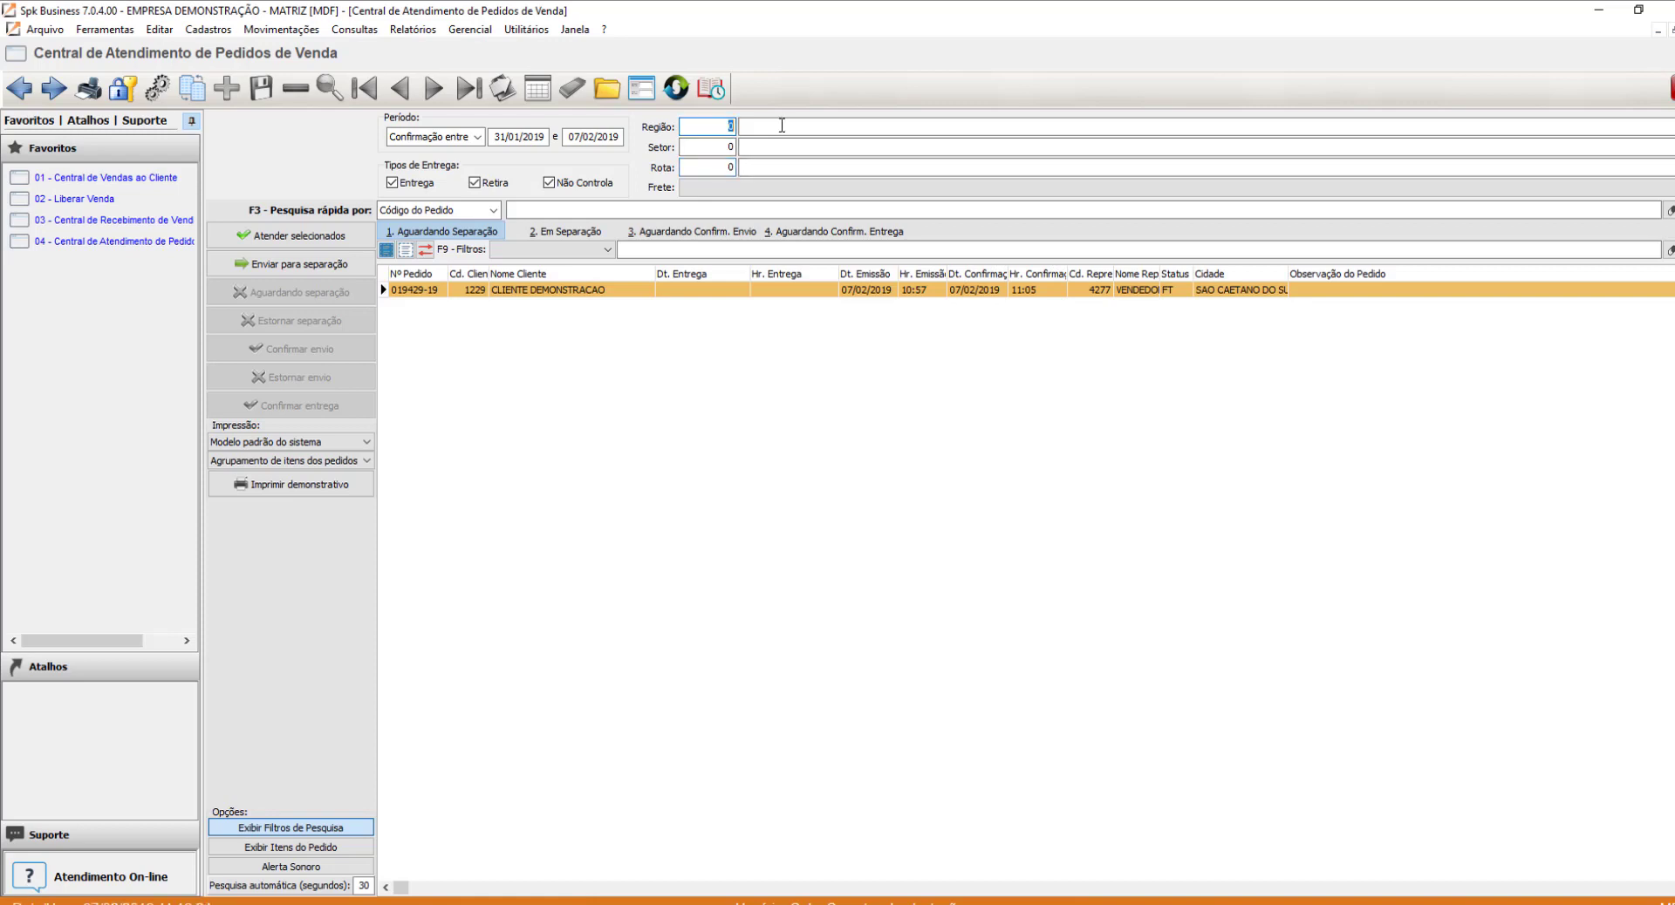
click(721, 165)
click(733, 125)
click(744, 166)
click(720, 146)
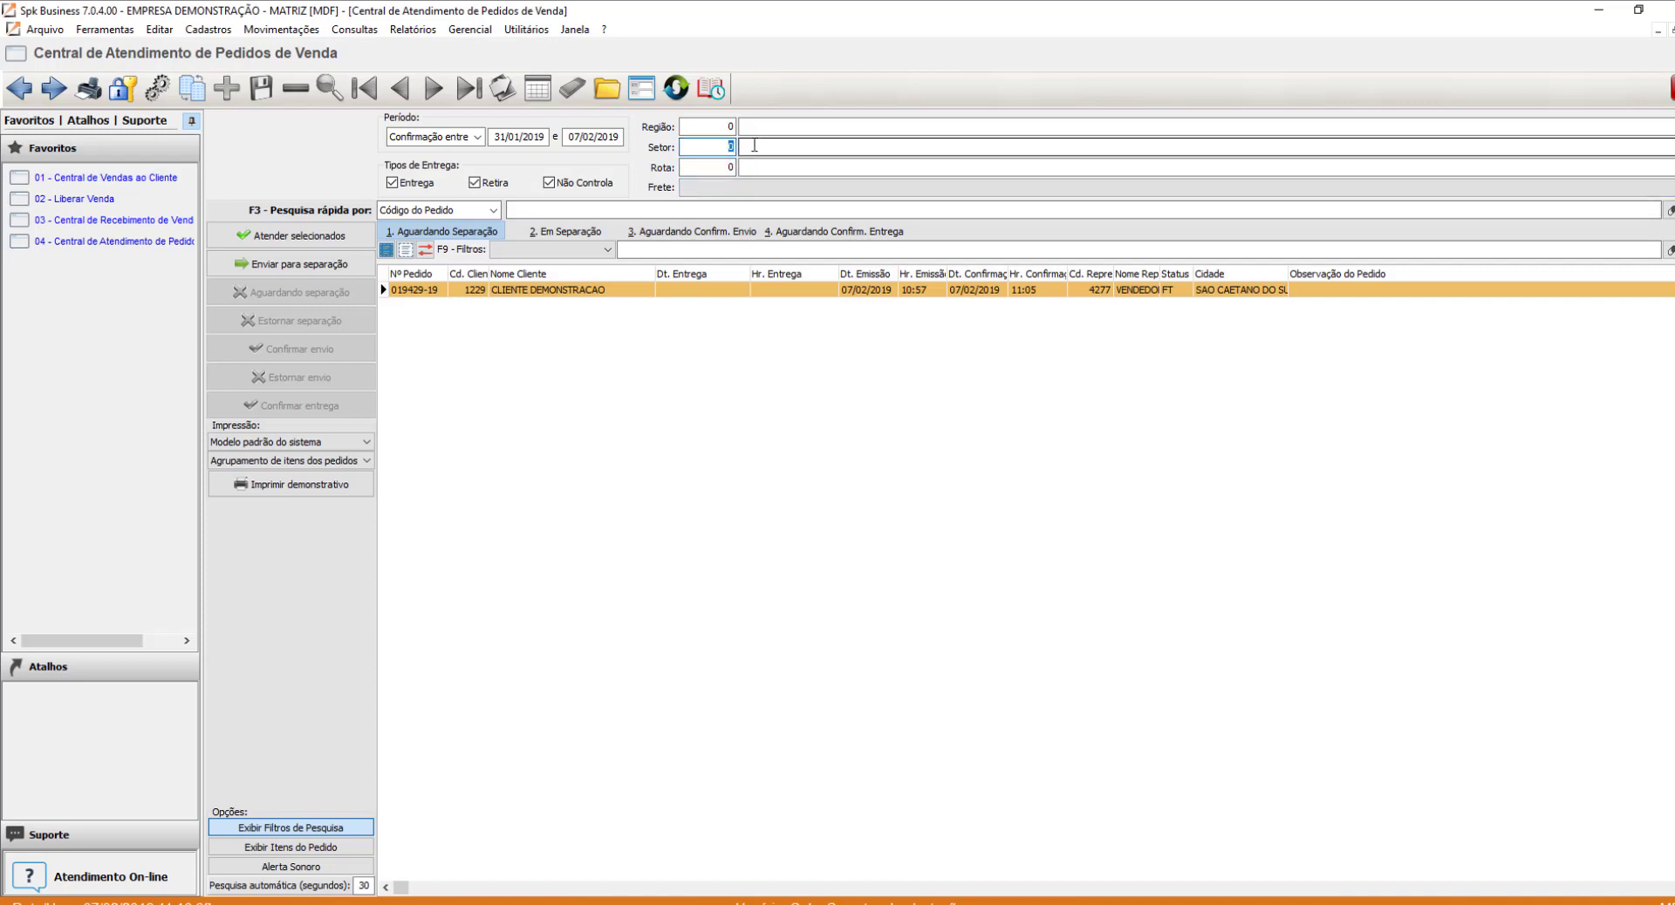
double_click(755, 146)
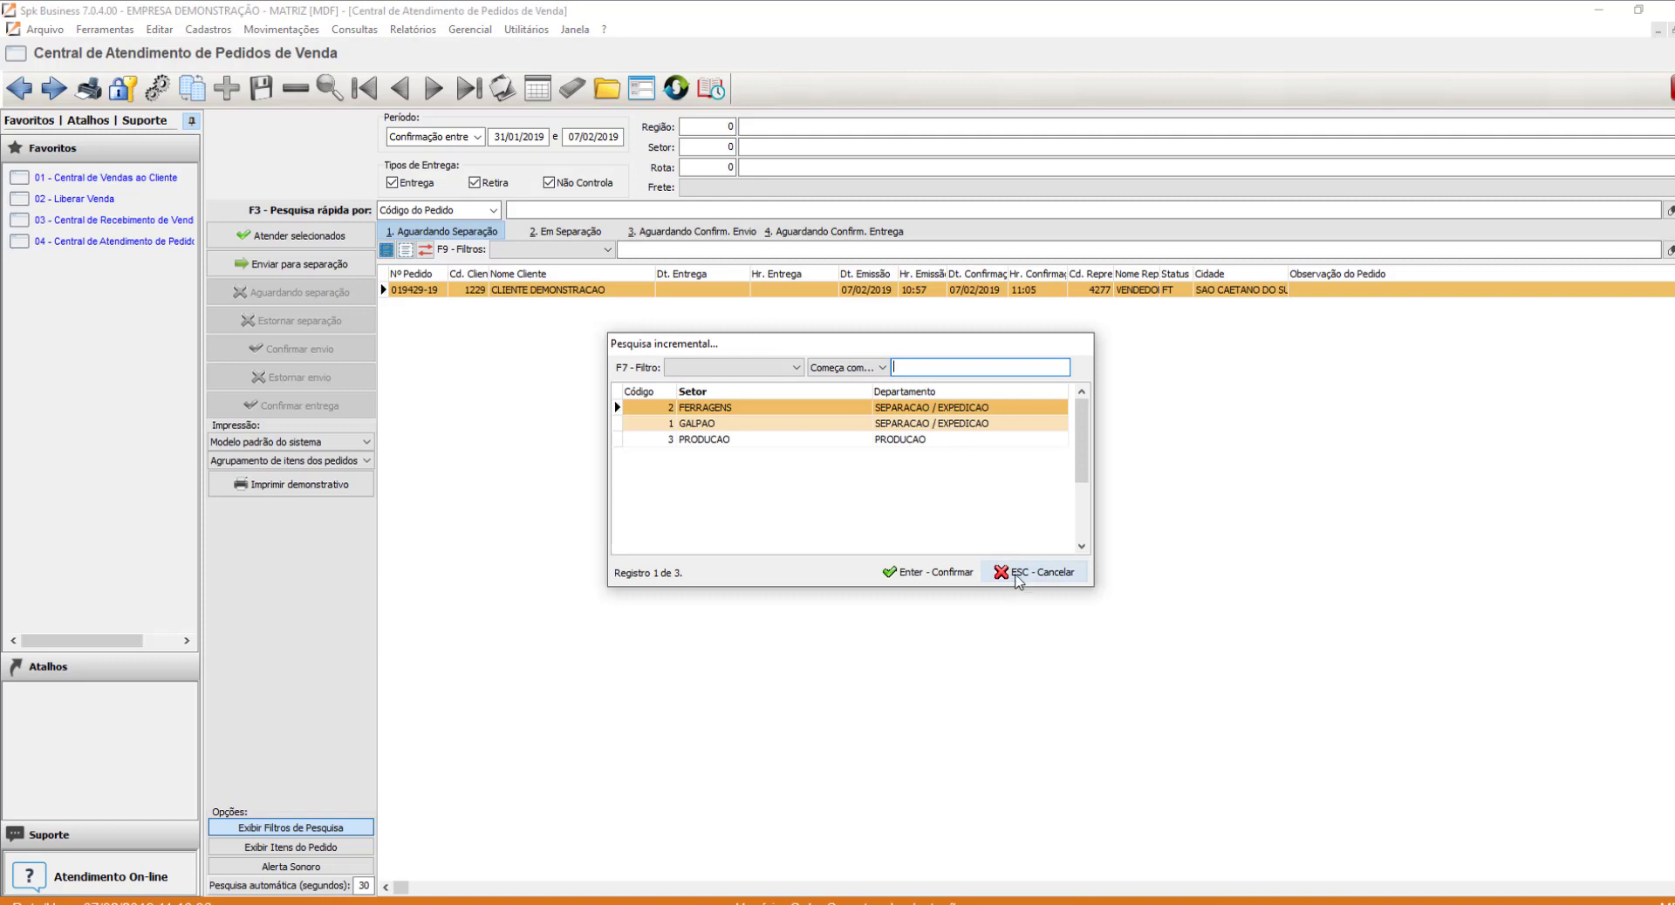
click(1032, 572)
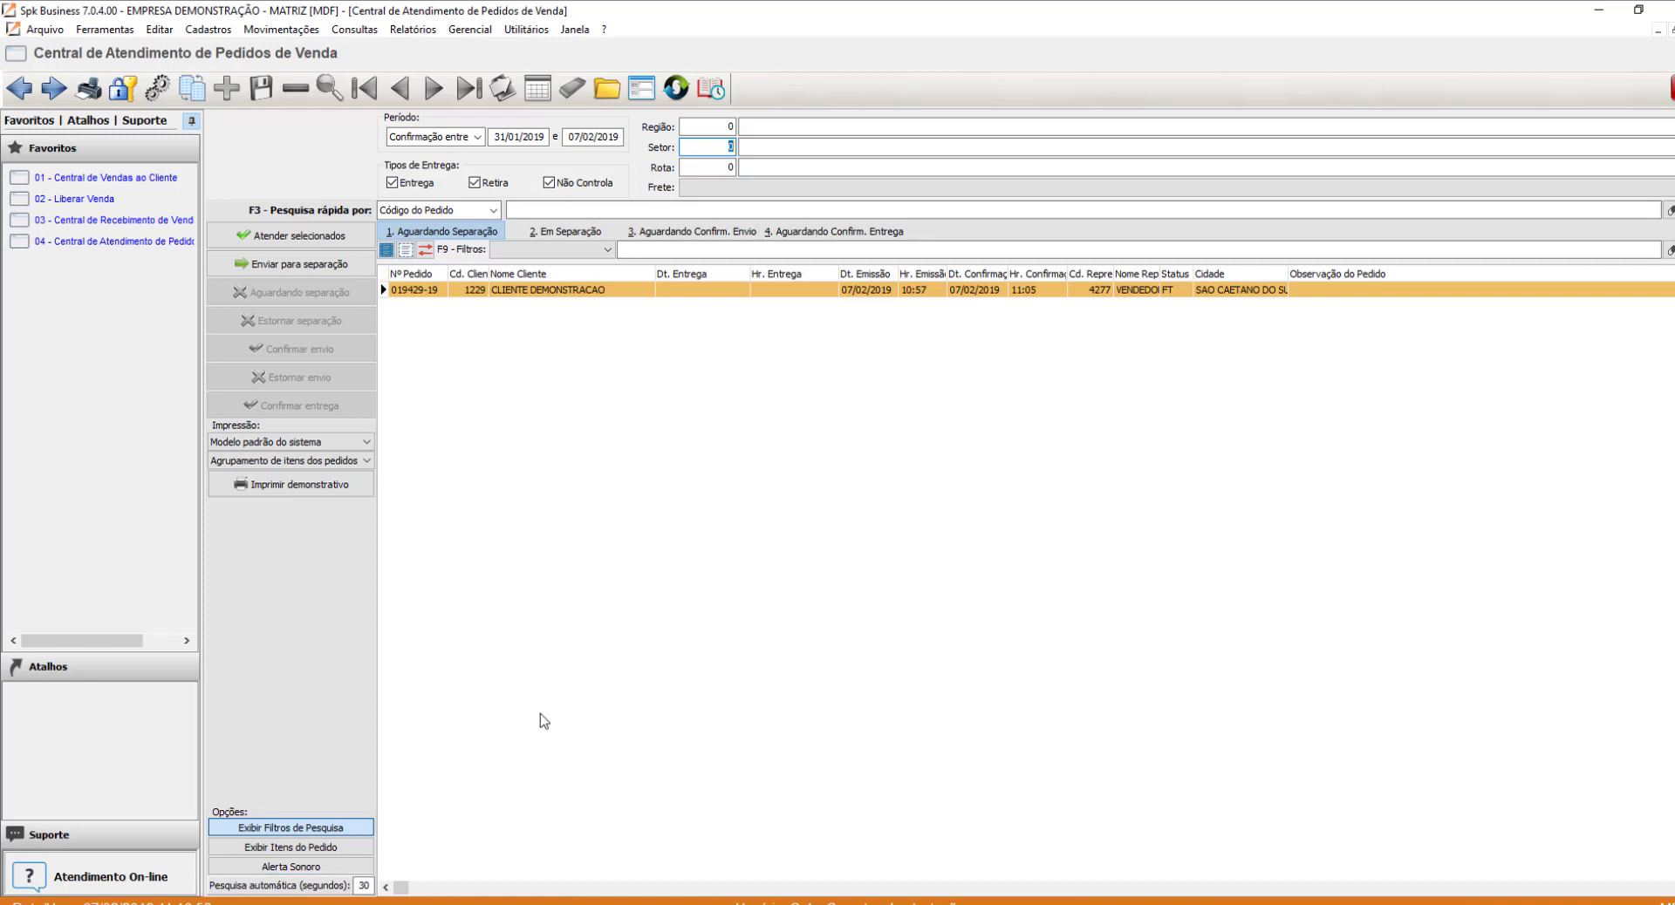
click(339, 870)
double_click(360, 885)
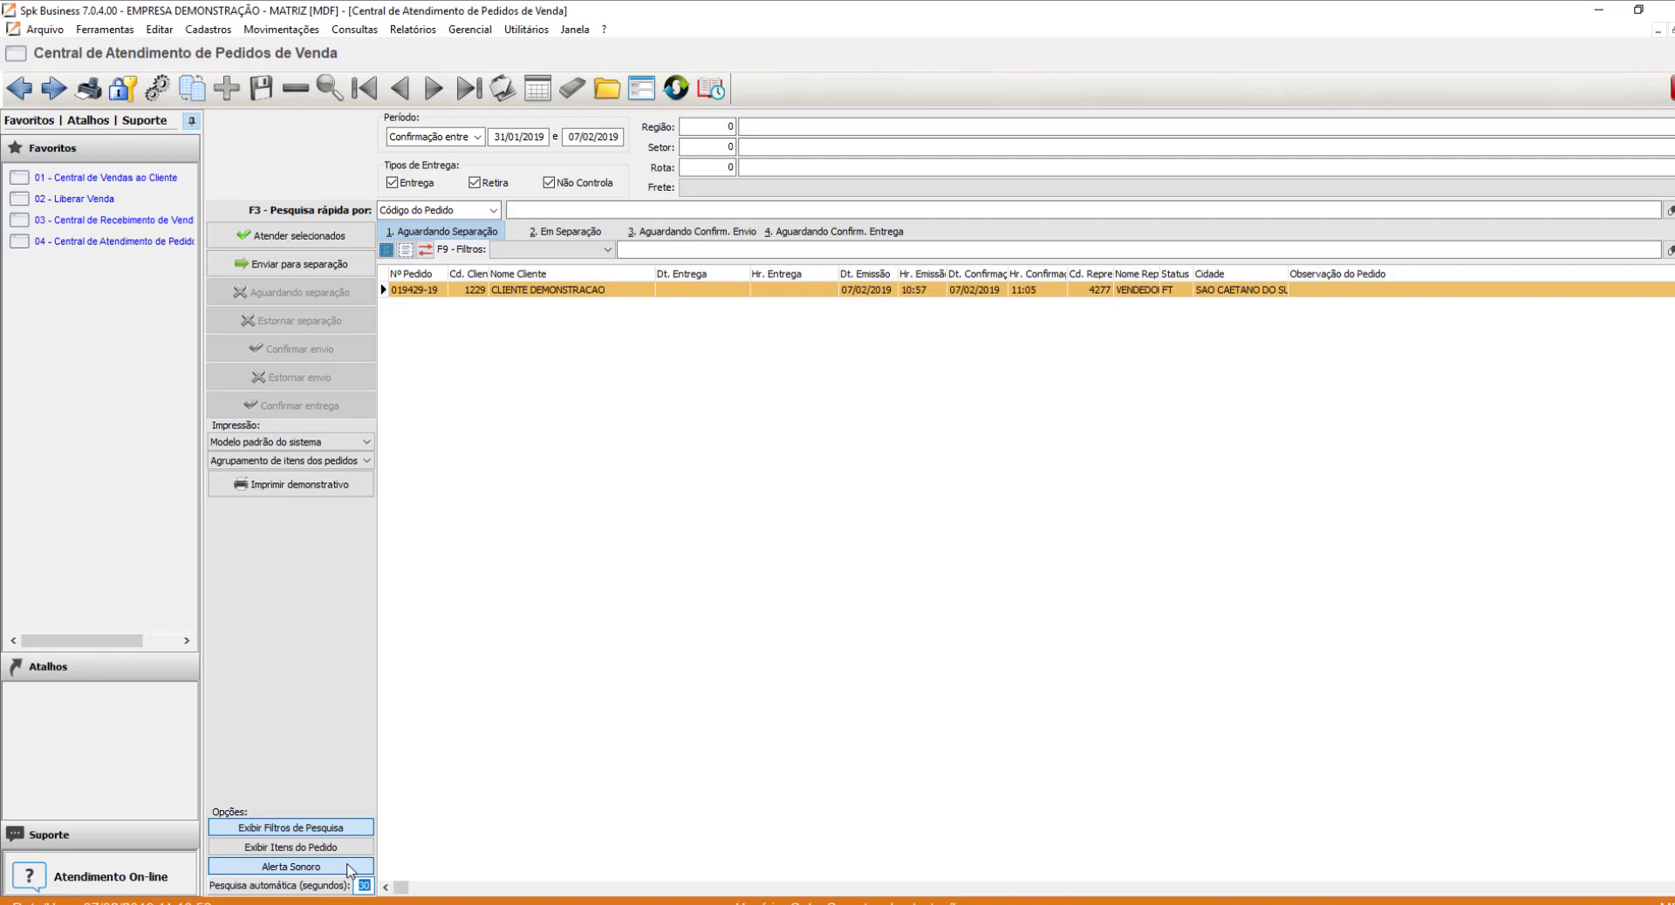
Open the separation of the selected order awaiting separation and review its items' delivery types and sold quantities.
click(535, 295)
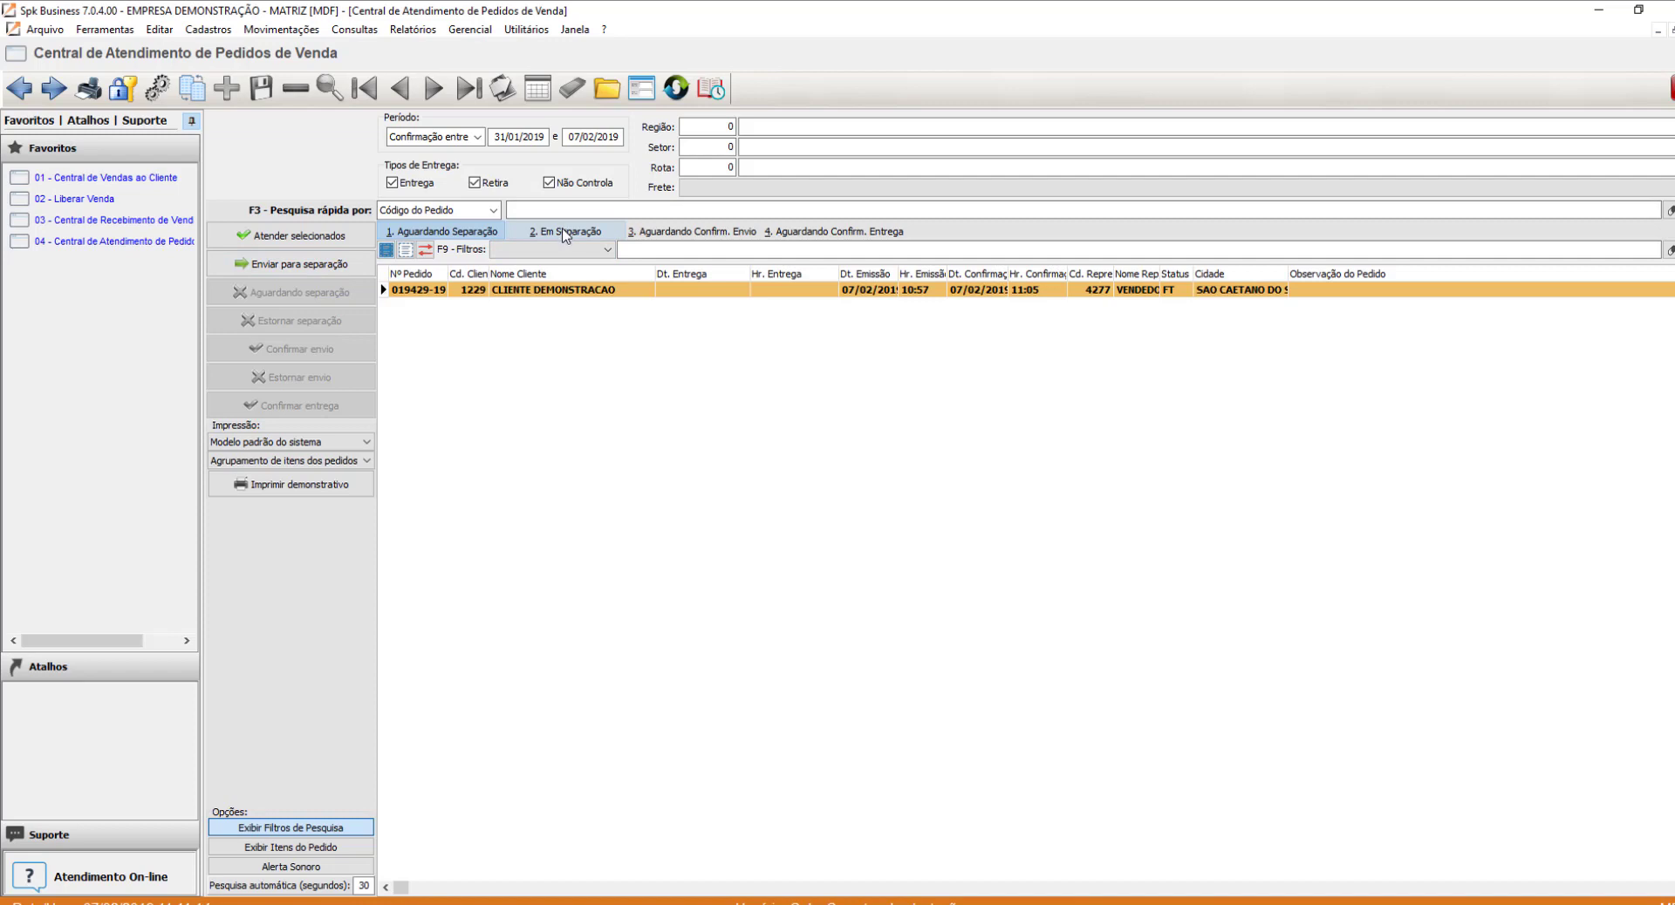
click(341, 246)
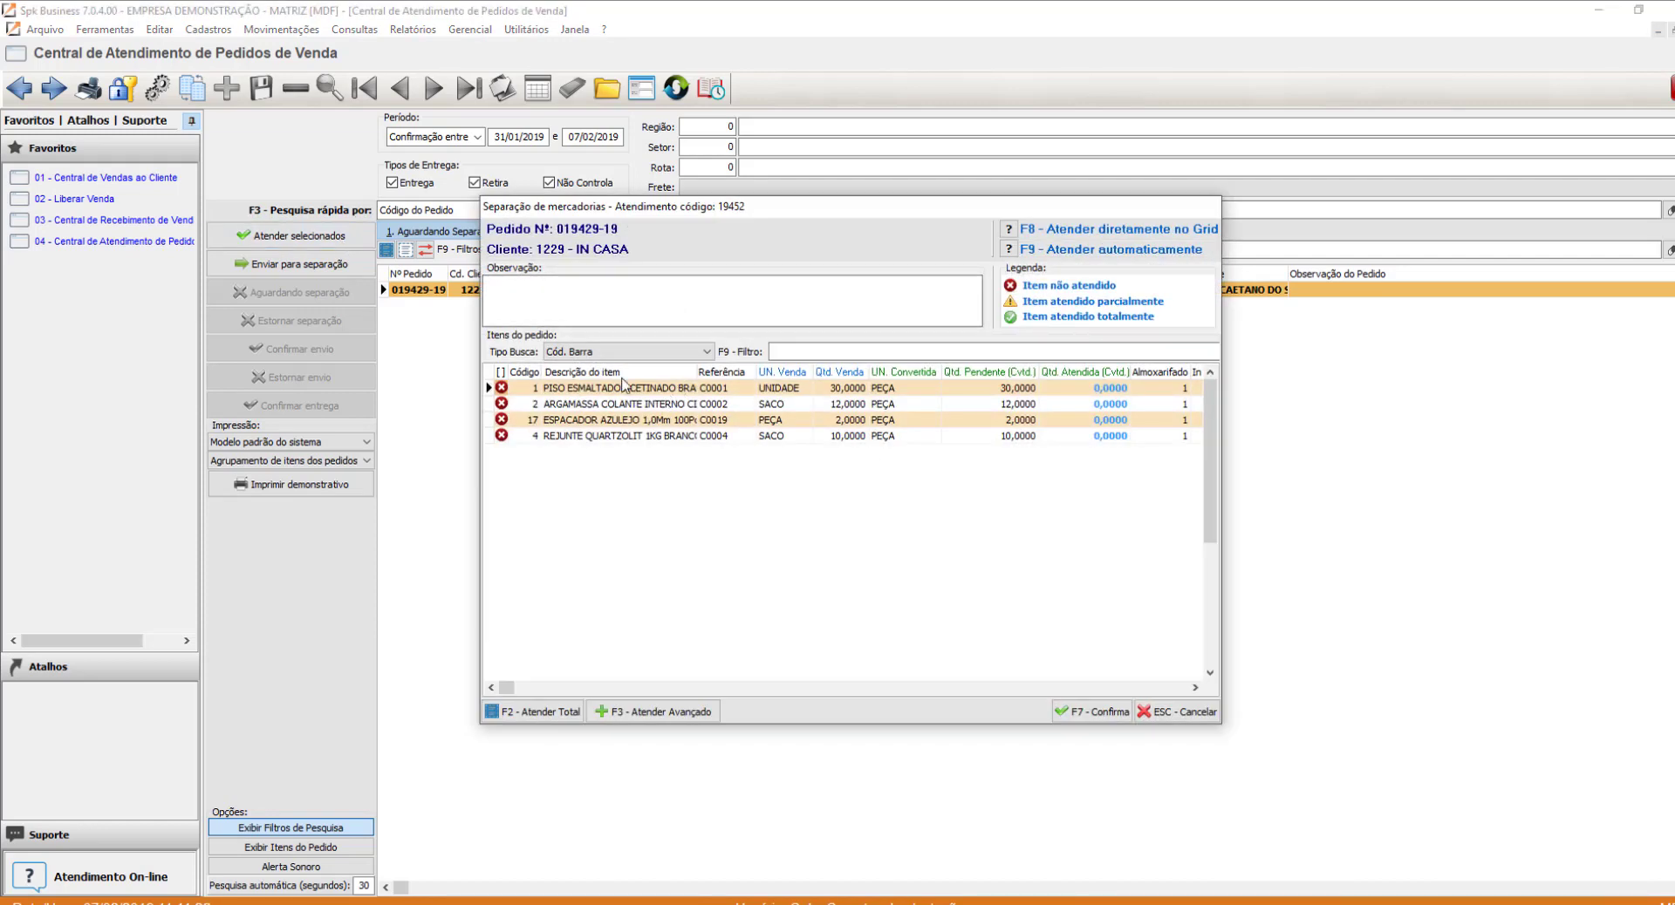
click(1193, 688)
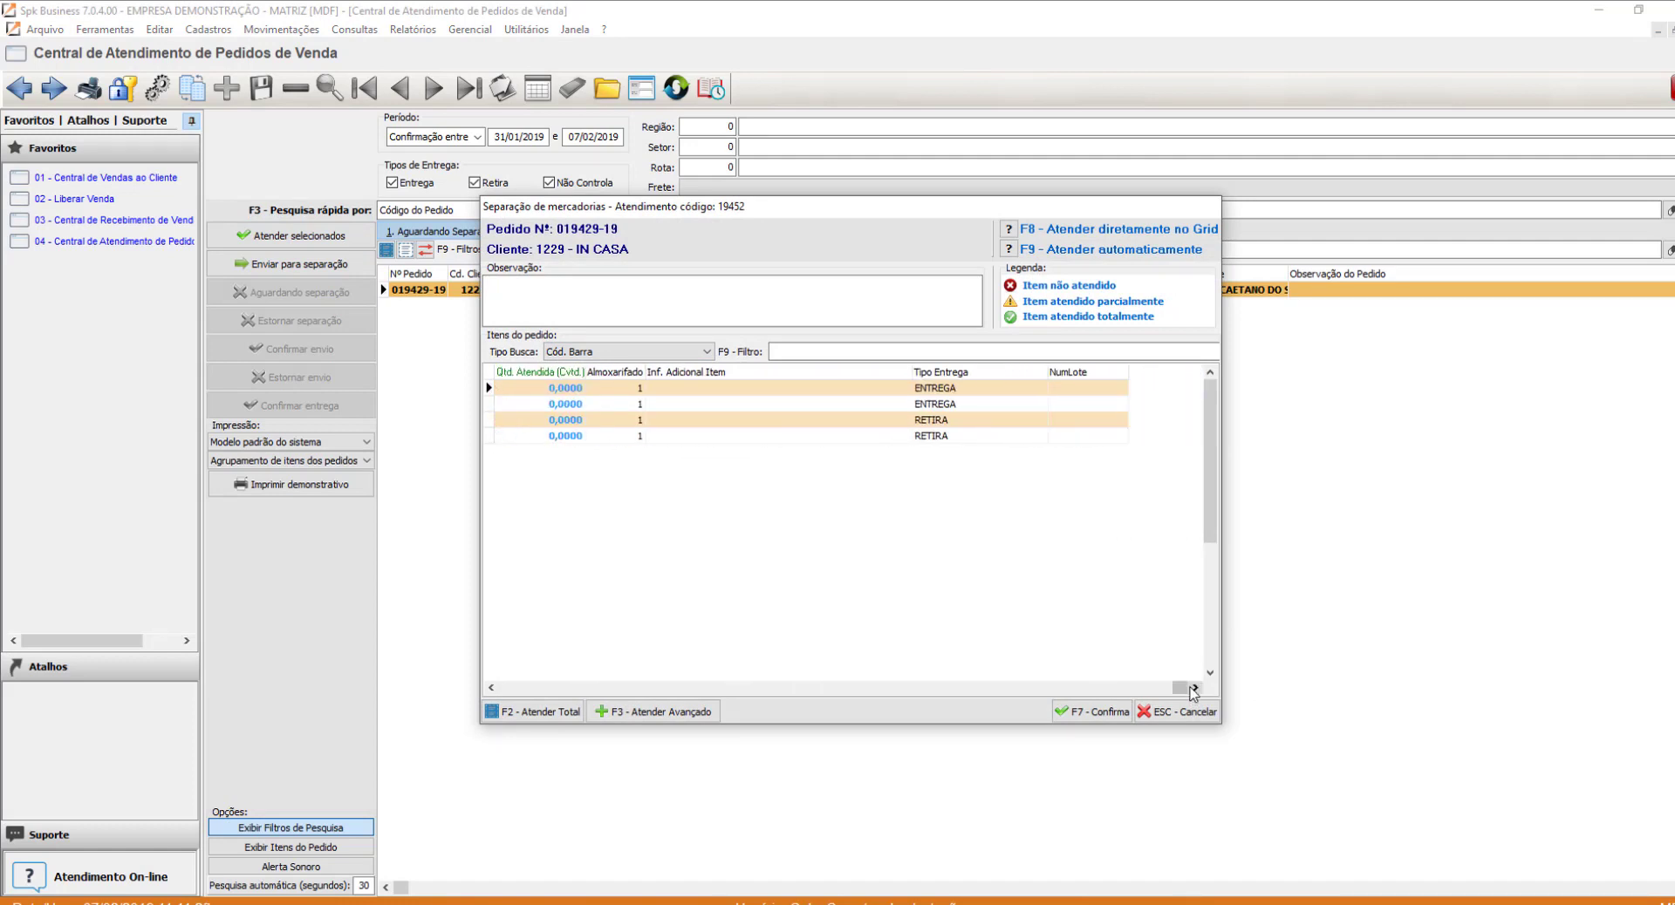
click(966, 389)
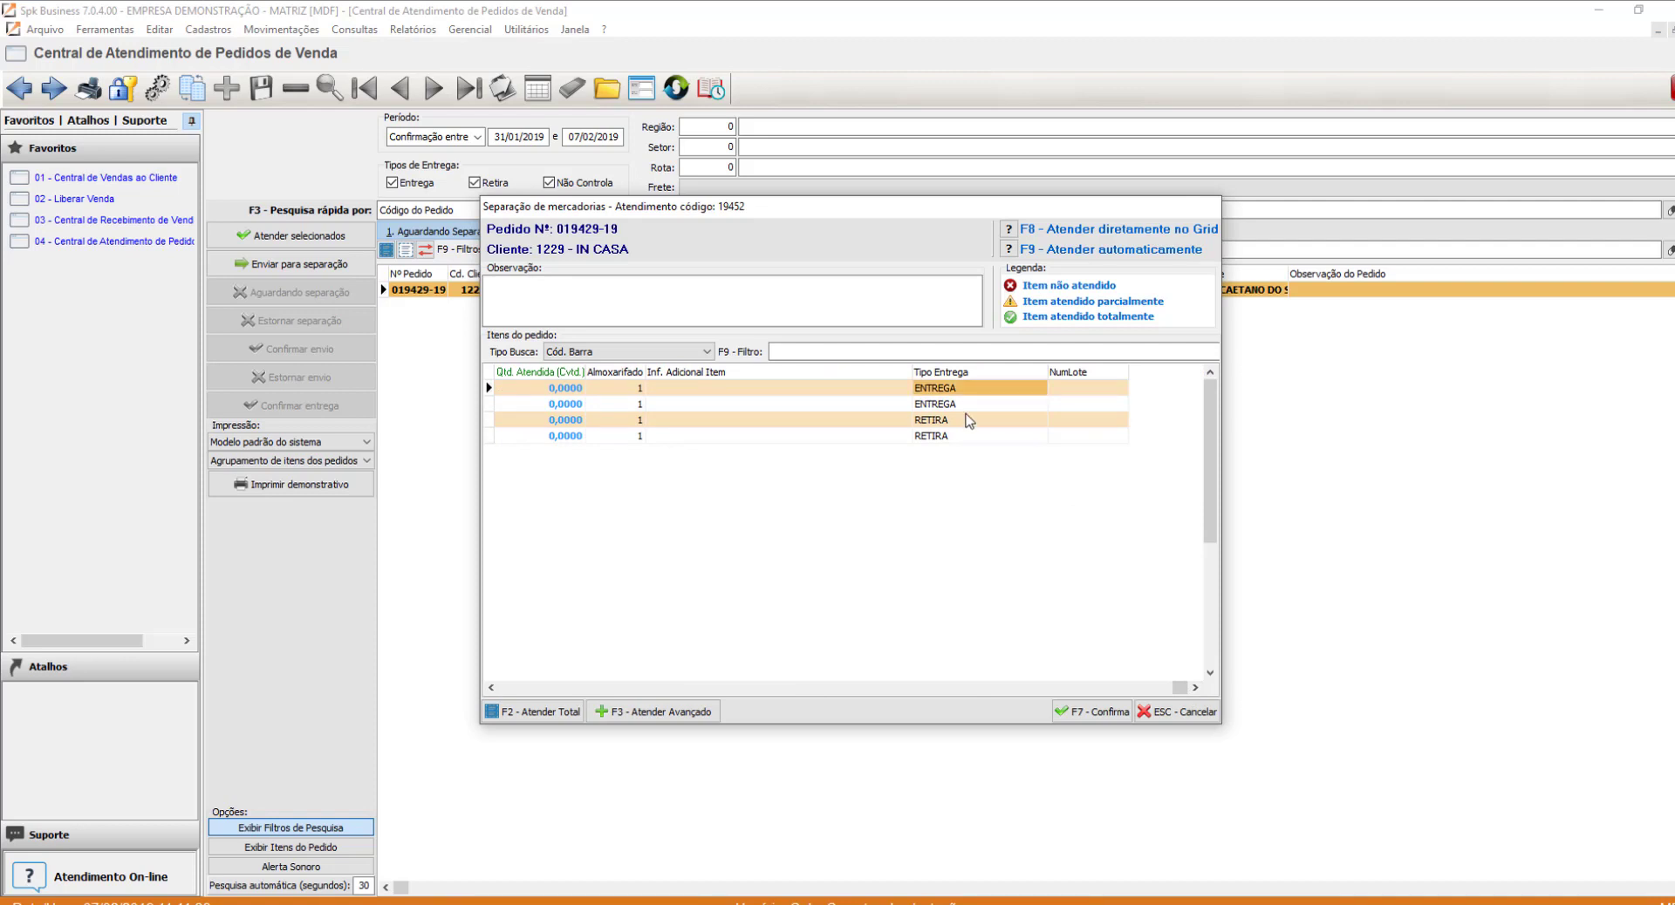
click(956, 426)
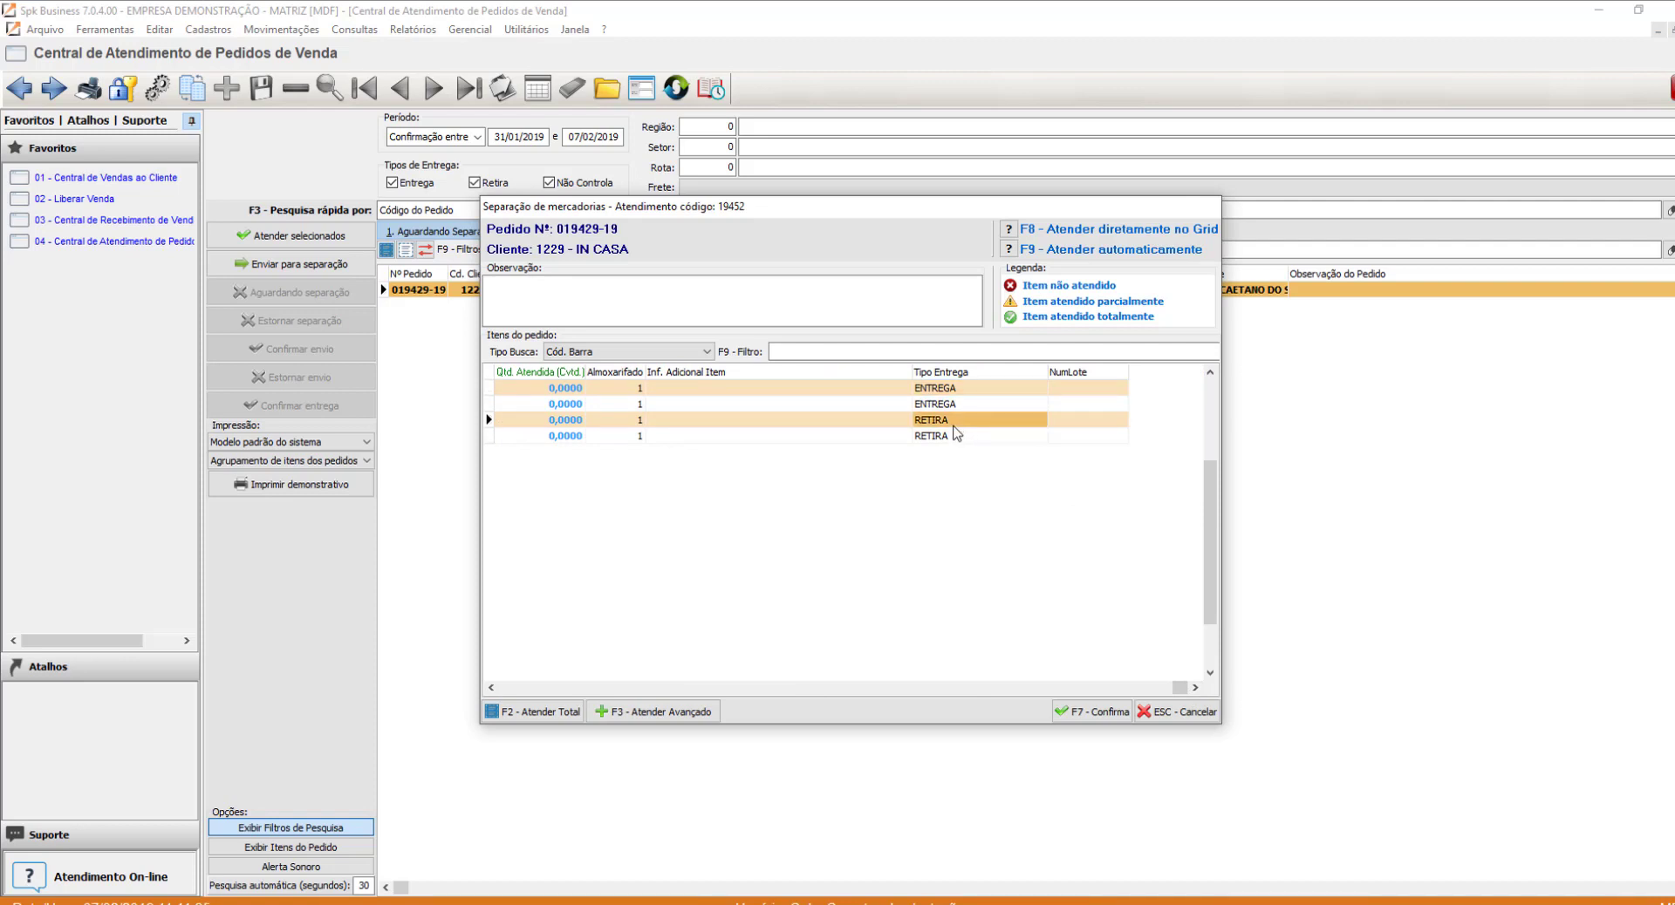
click(493, 688)
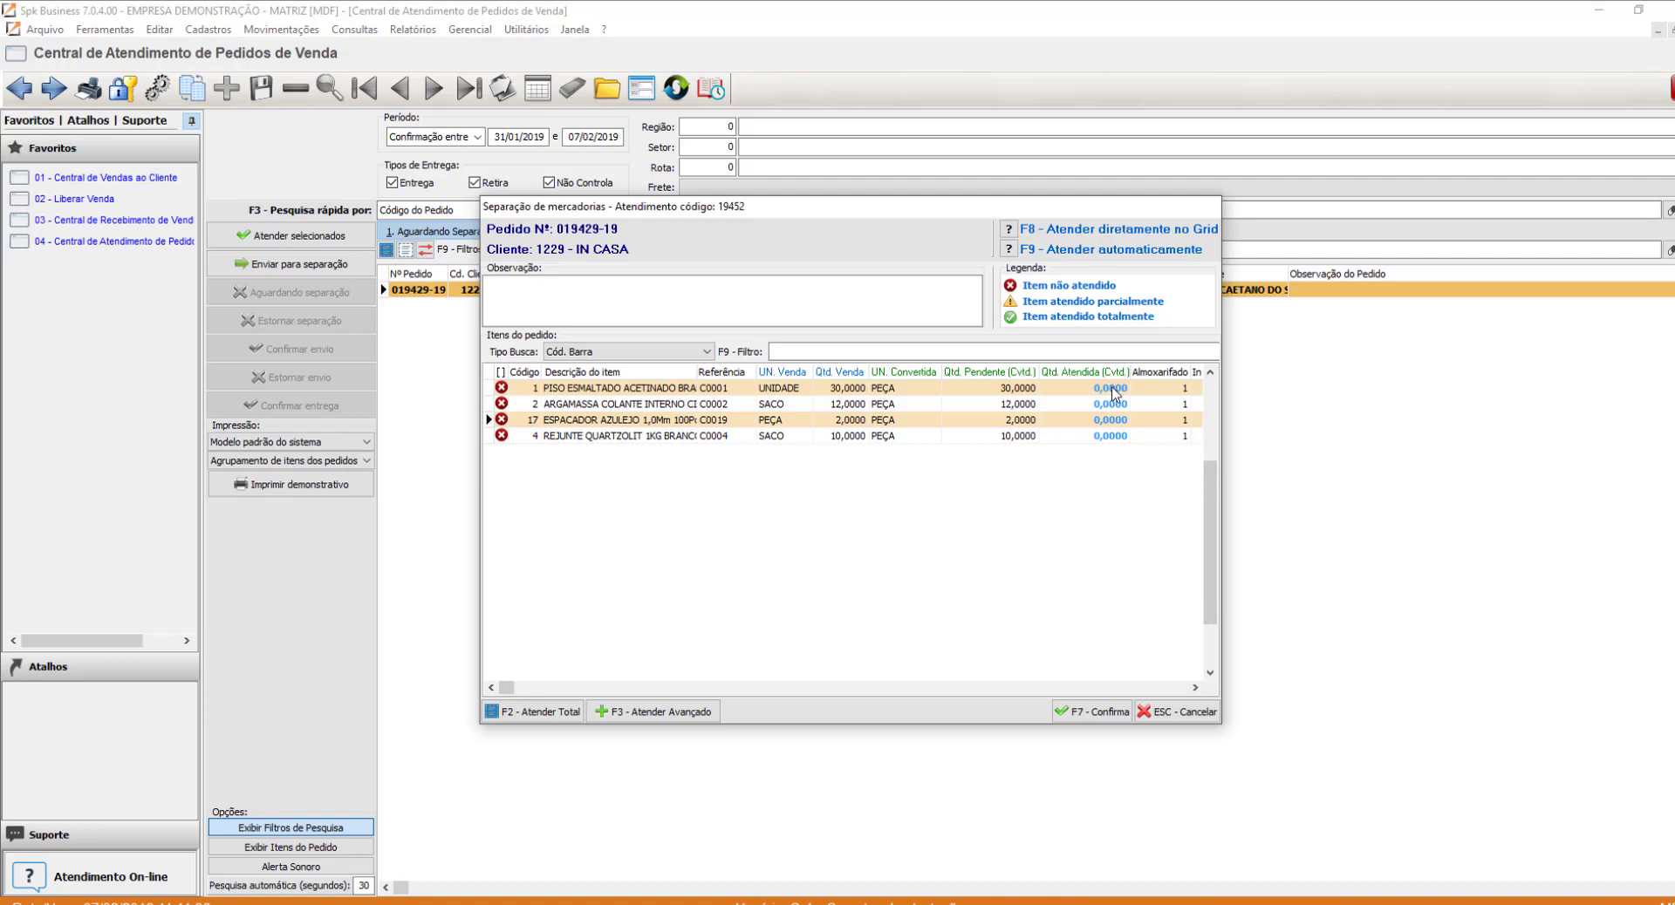
click(837, 391)
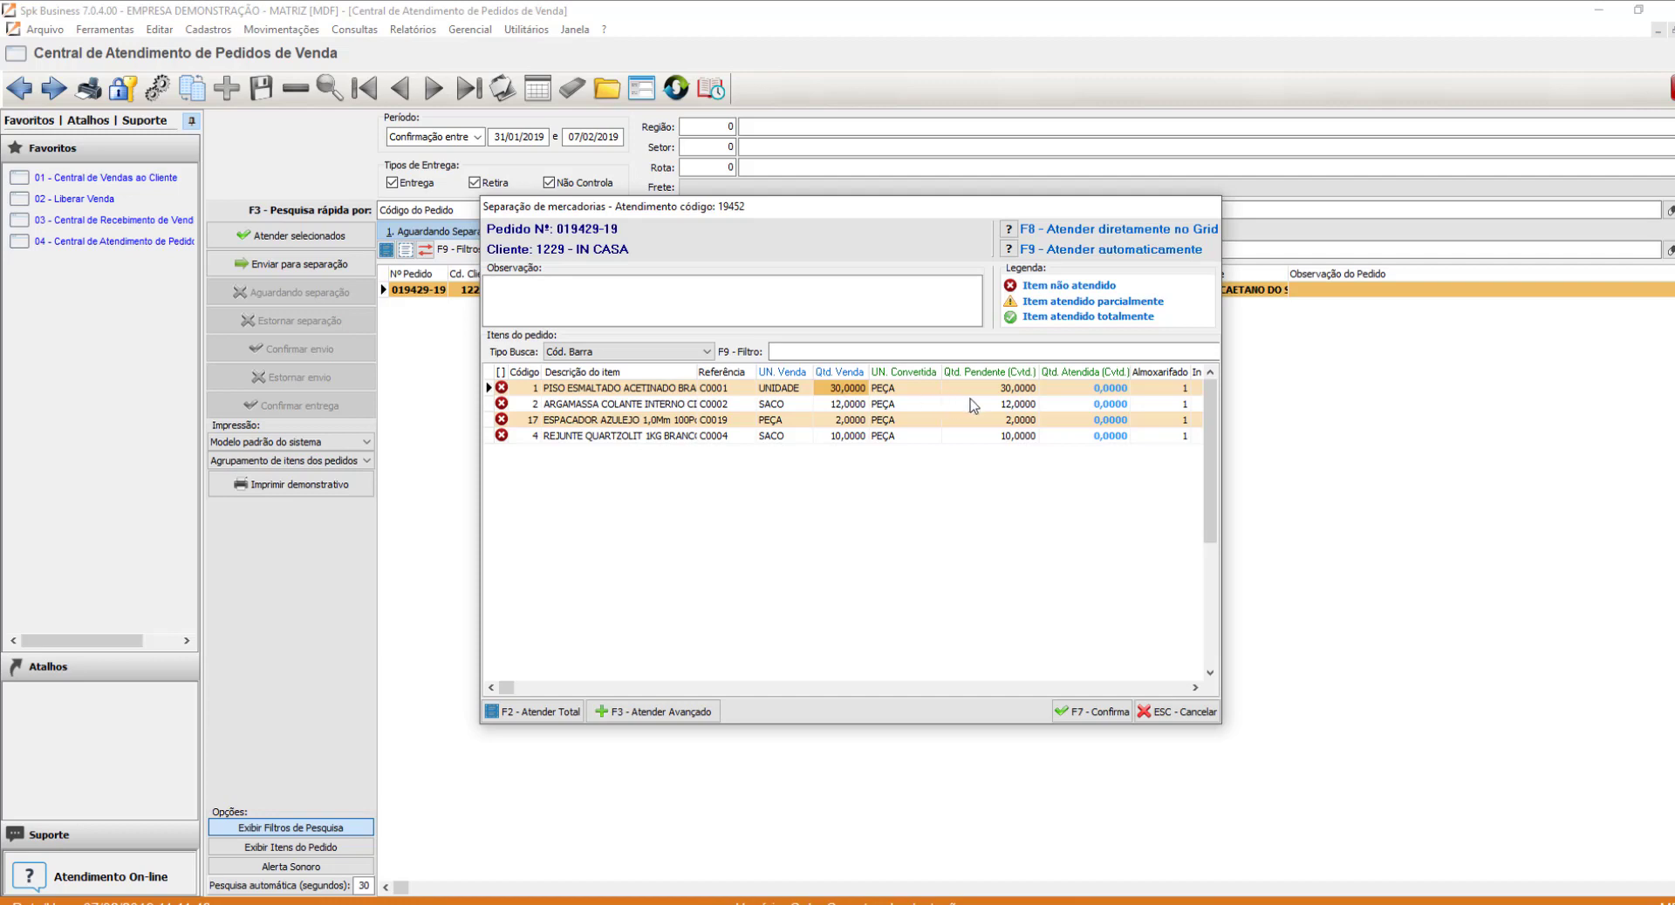
Try to attend the PISO ESMALTADO item partially, with an attended quantity of 15.
click(1105, 394)
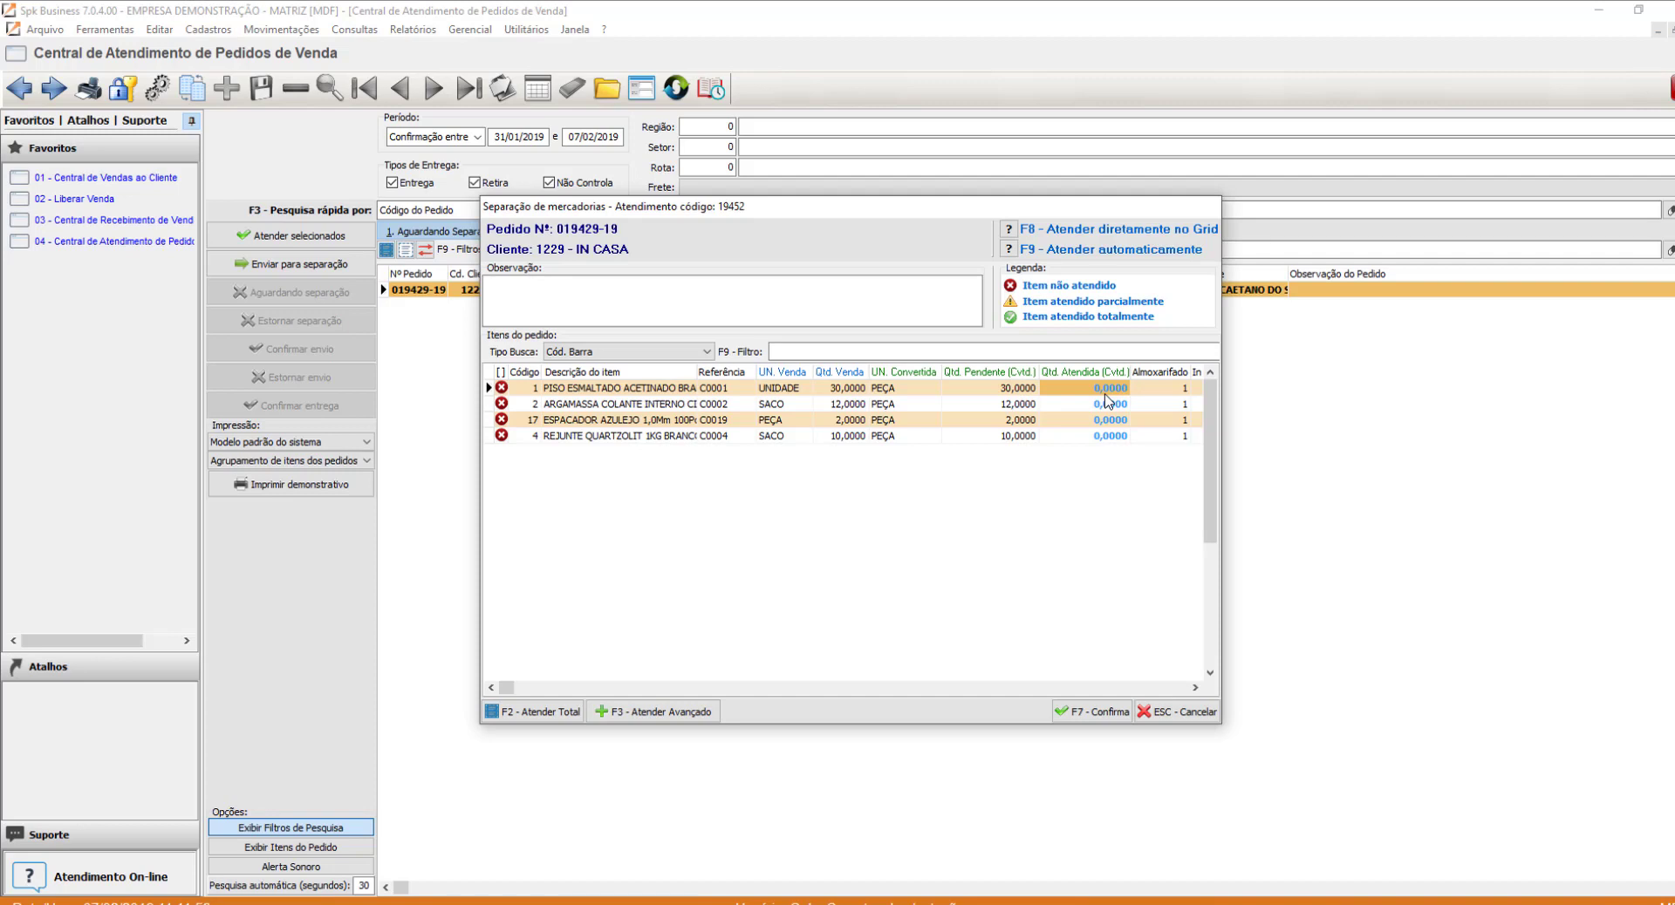
text(15)
key(Down)
click(1089, 389)
click(1050, 404)
Attend all the order's items in full, confirm the separation and preview its demonstrativo on screen.
click(548, 714)
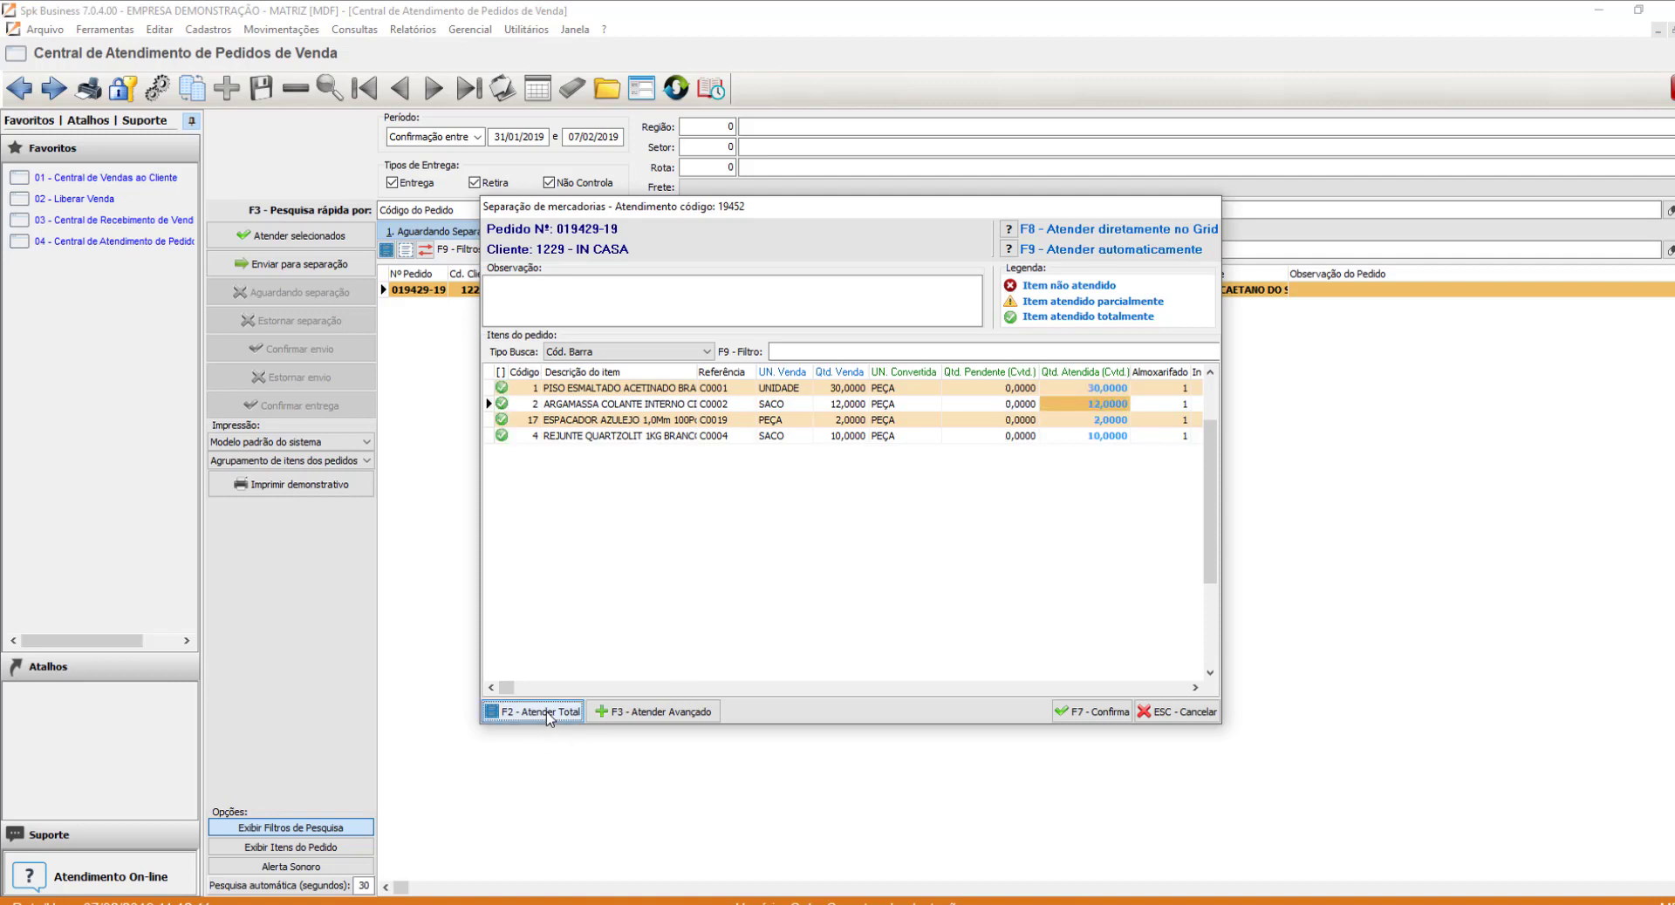
click(1092, 715)
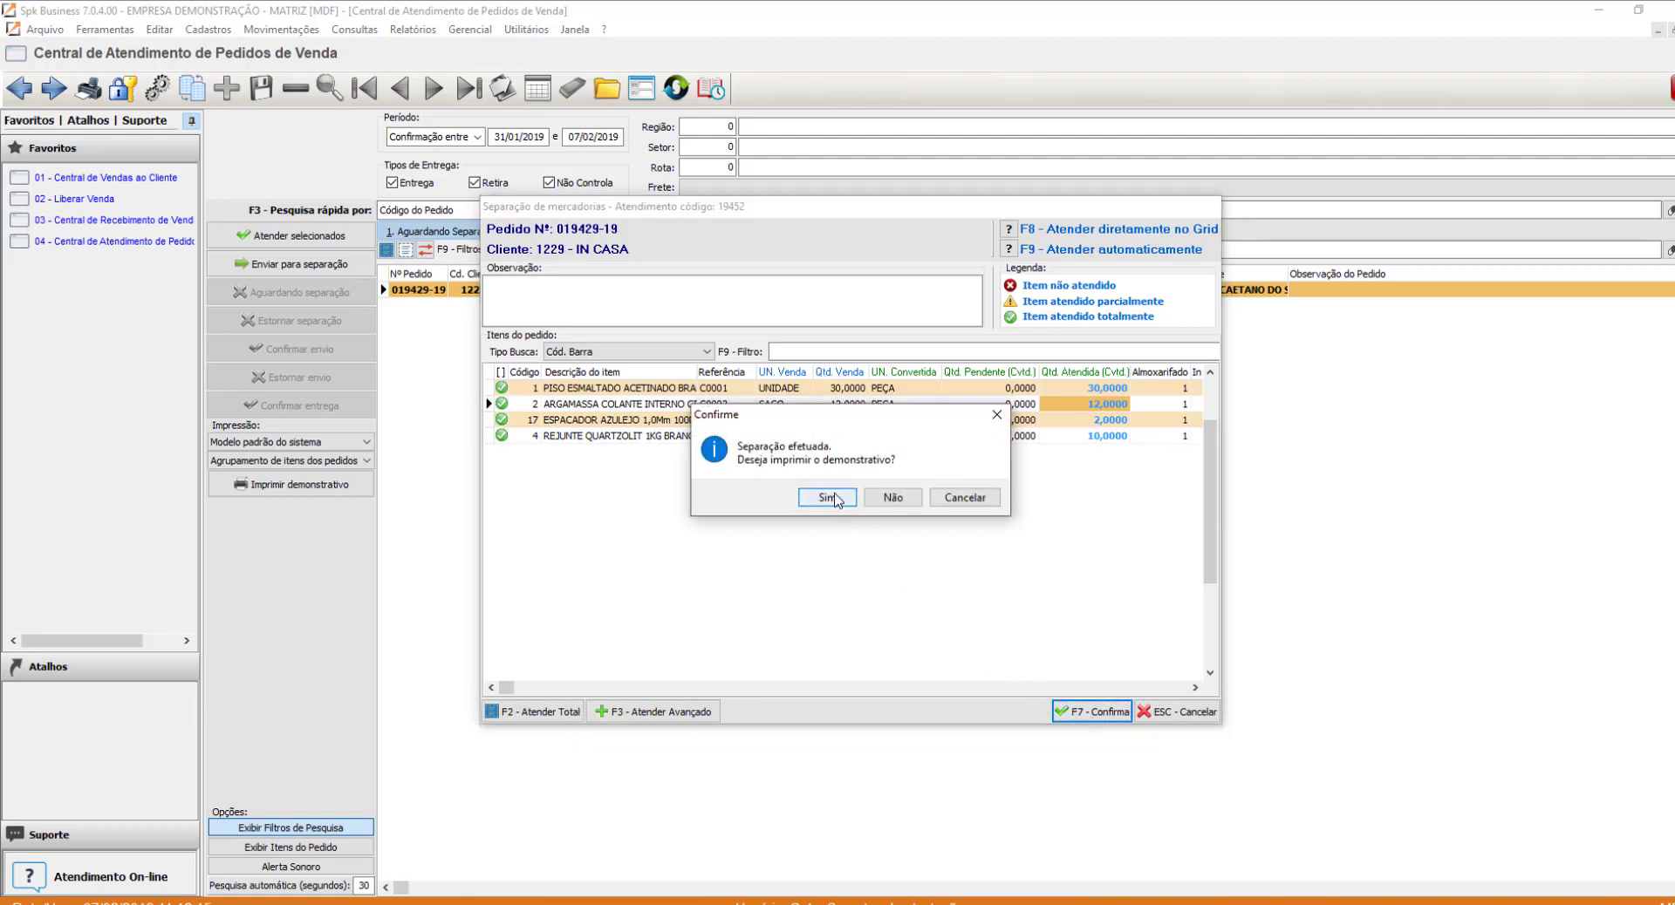
click(827, 498)
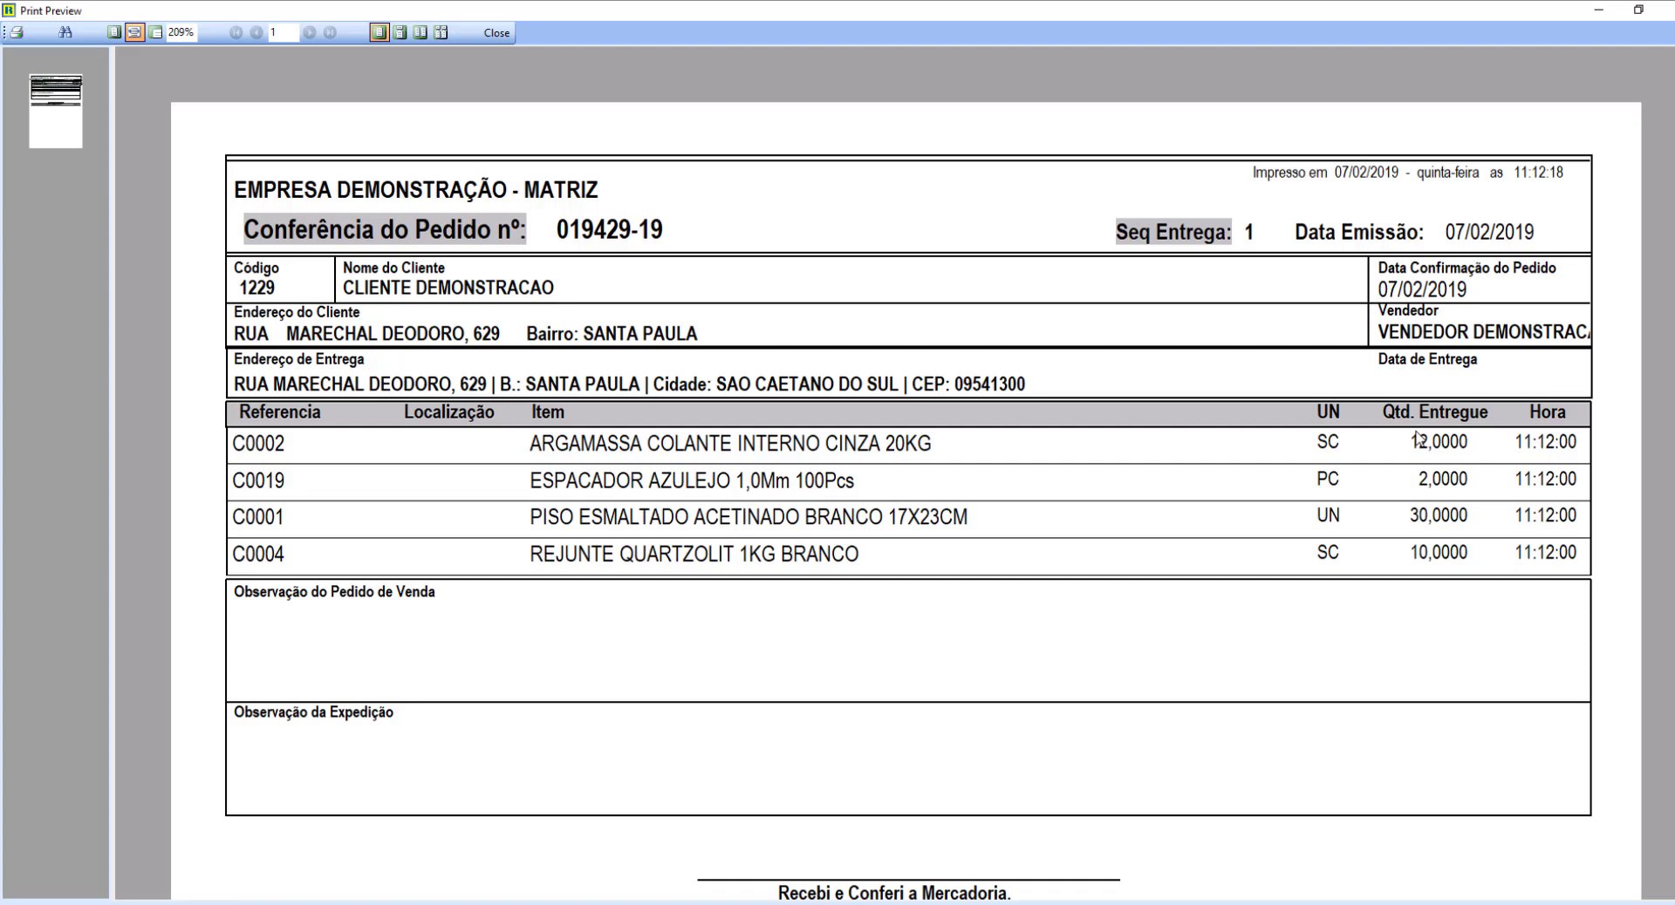
click(508, 33)
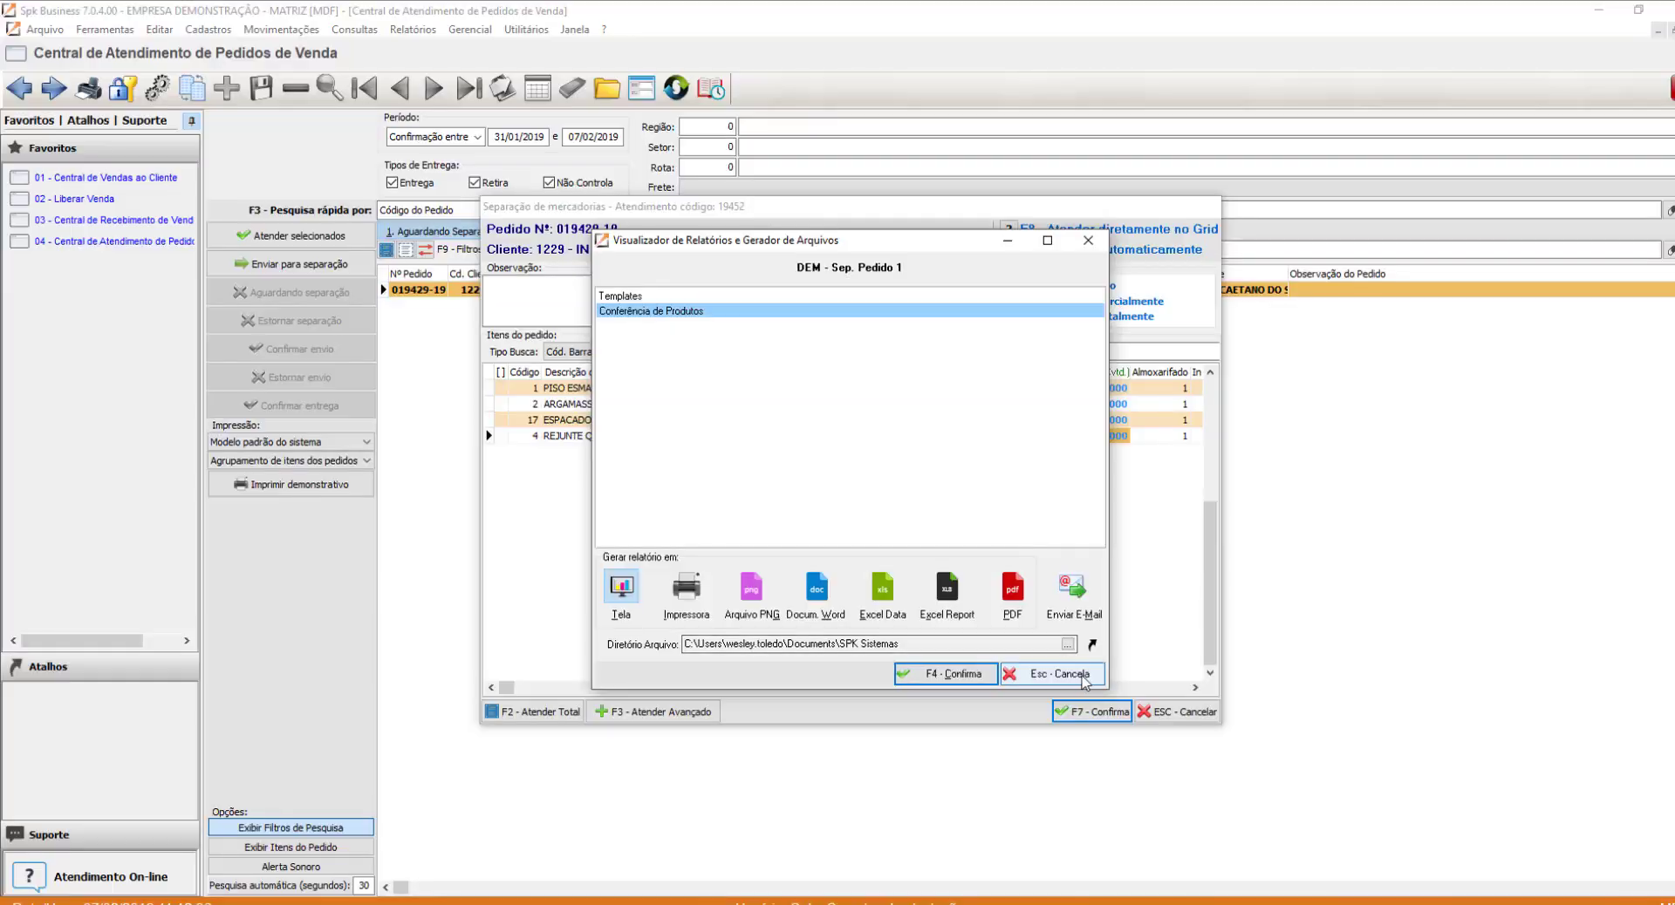
click(1052, 676)
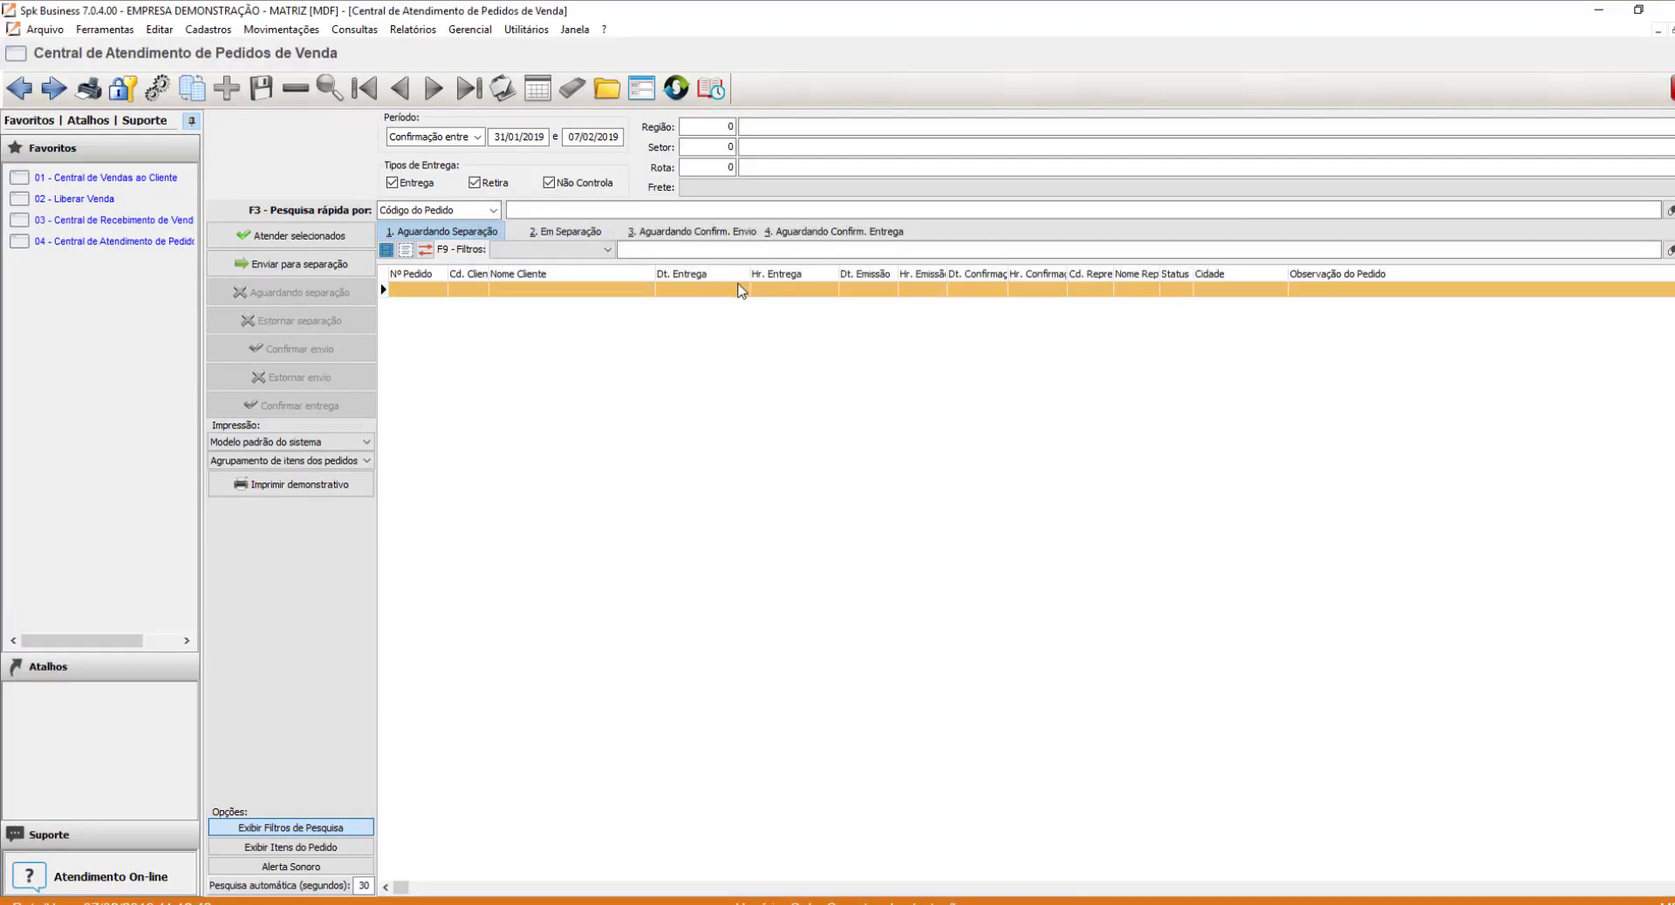
Confirm the shipment of the order awaiting shipping confirmation and choose CLIENTE RETIRA as its carrier.
click(675, 234)
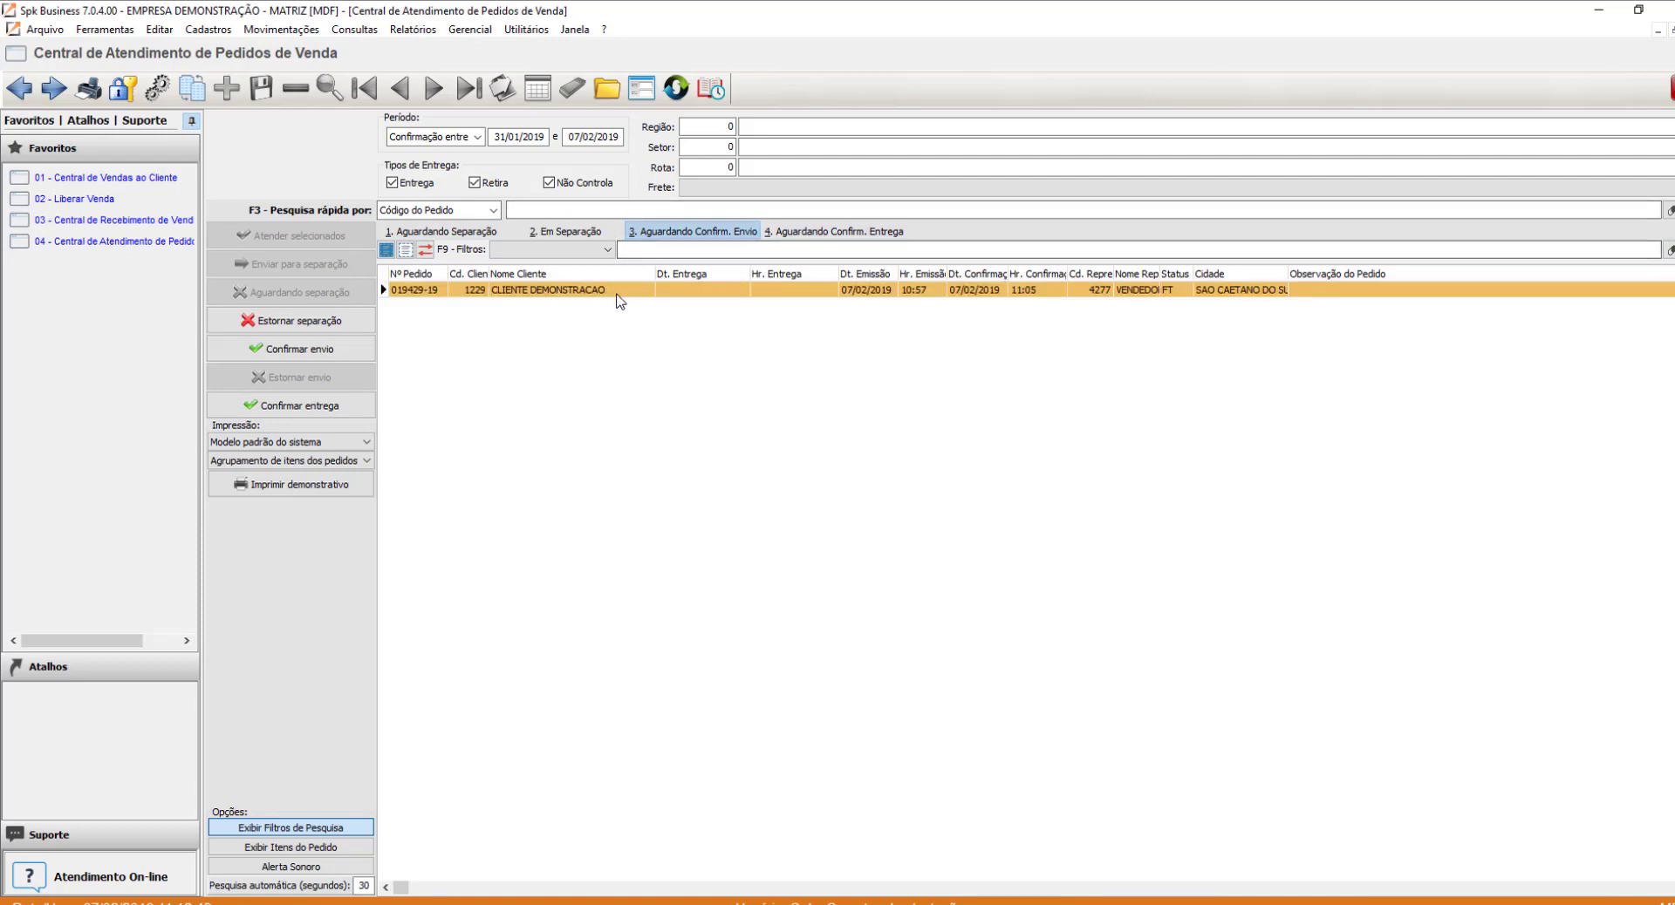
click(344, 354)
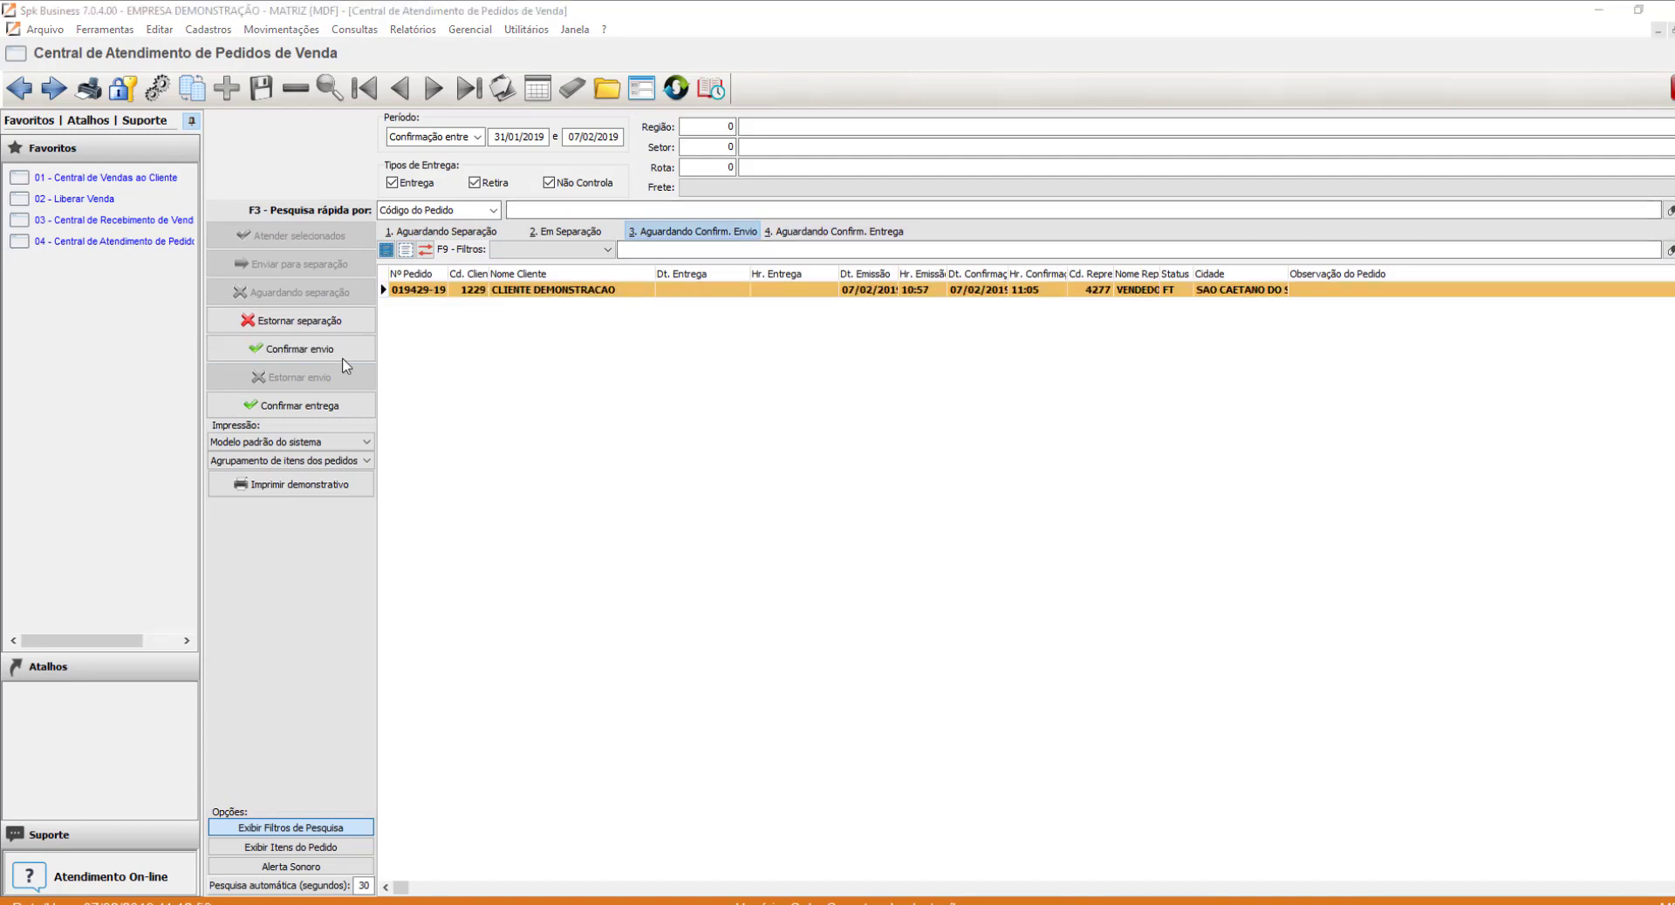
key(Return)
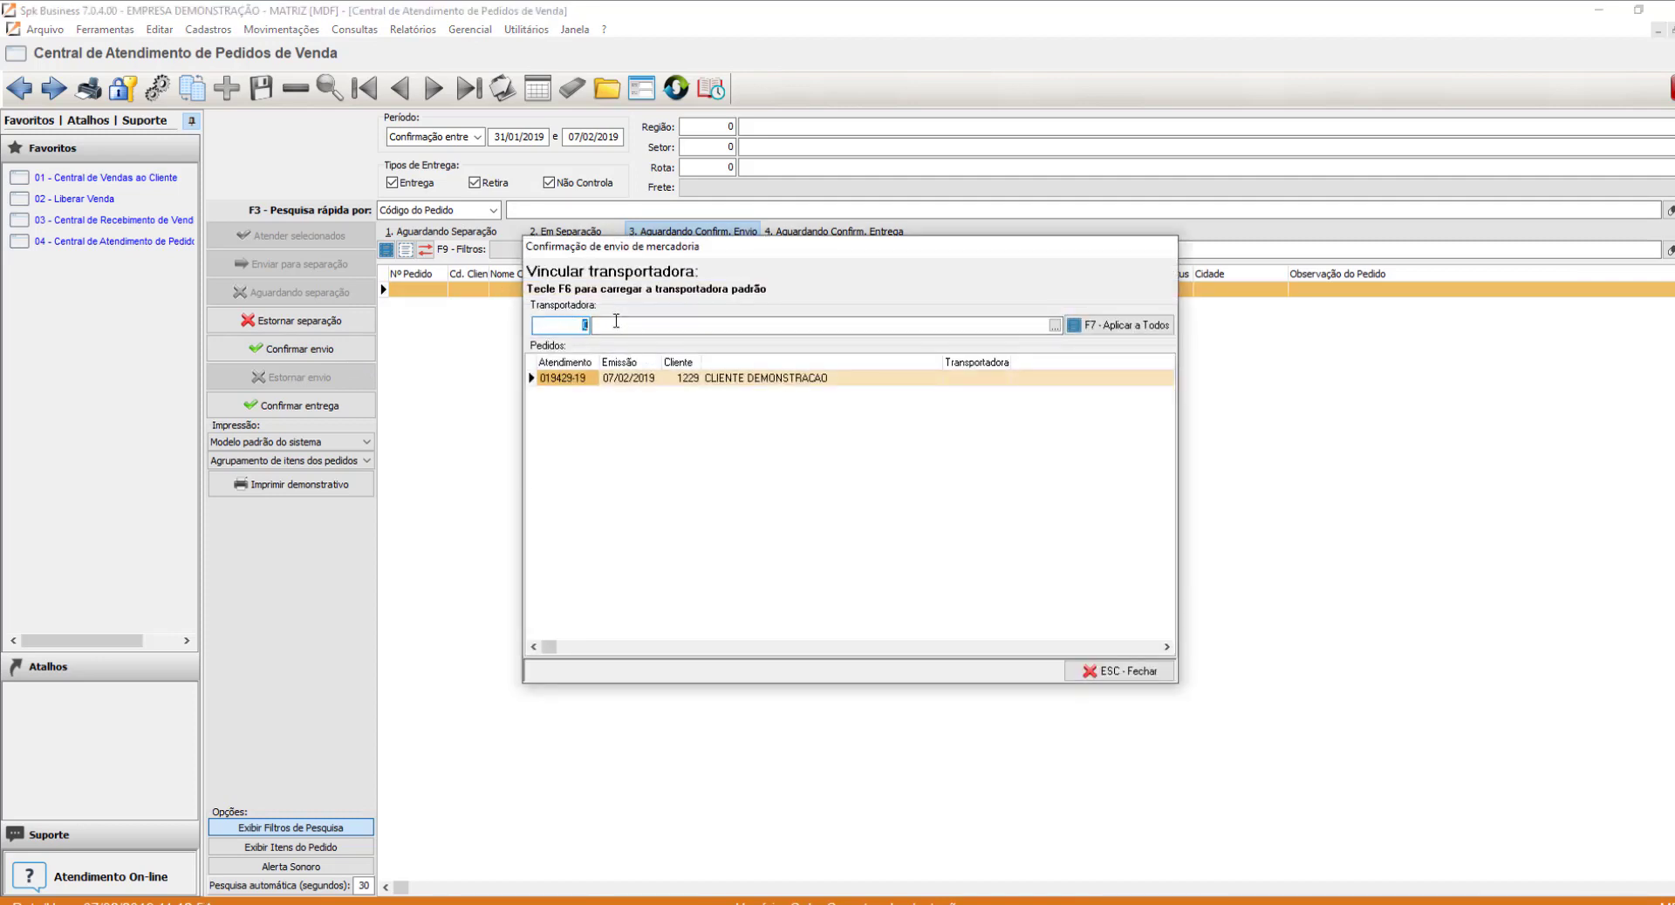
click(758, 327)
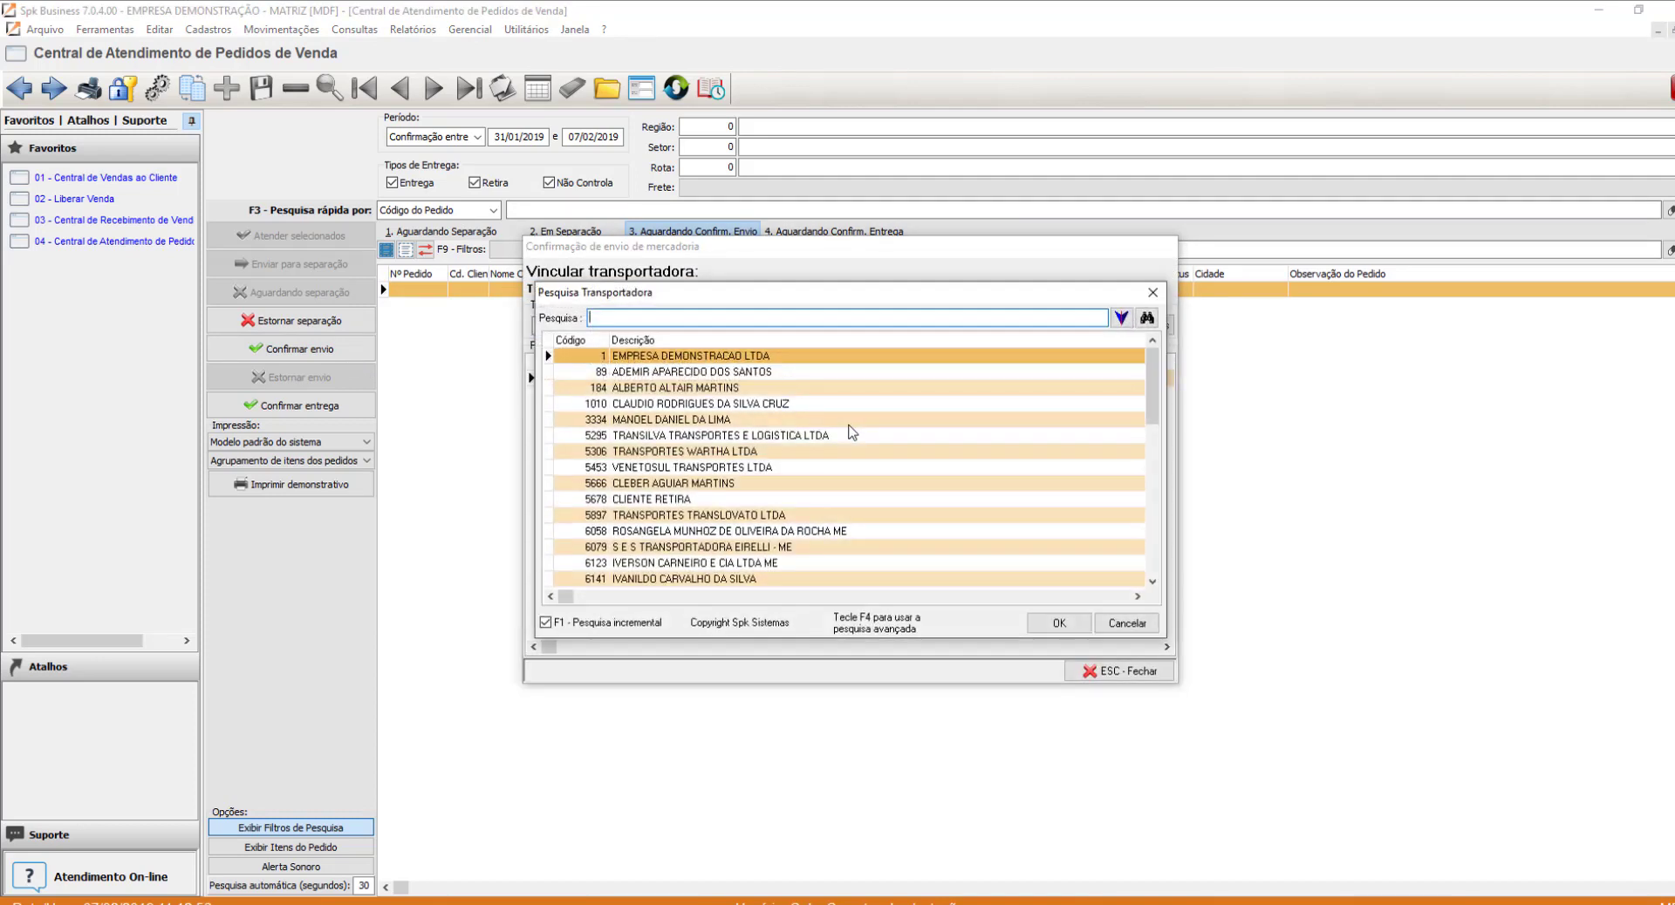
double_click(772, 499)
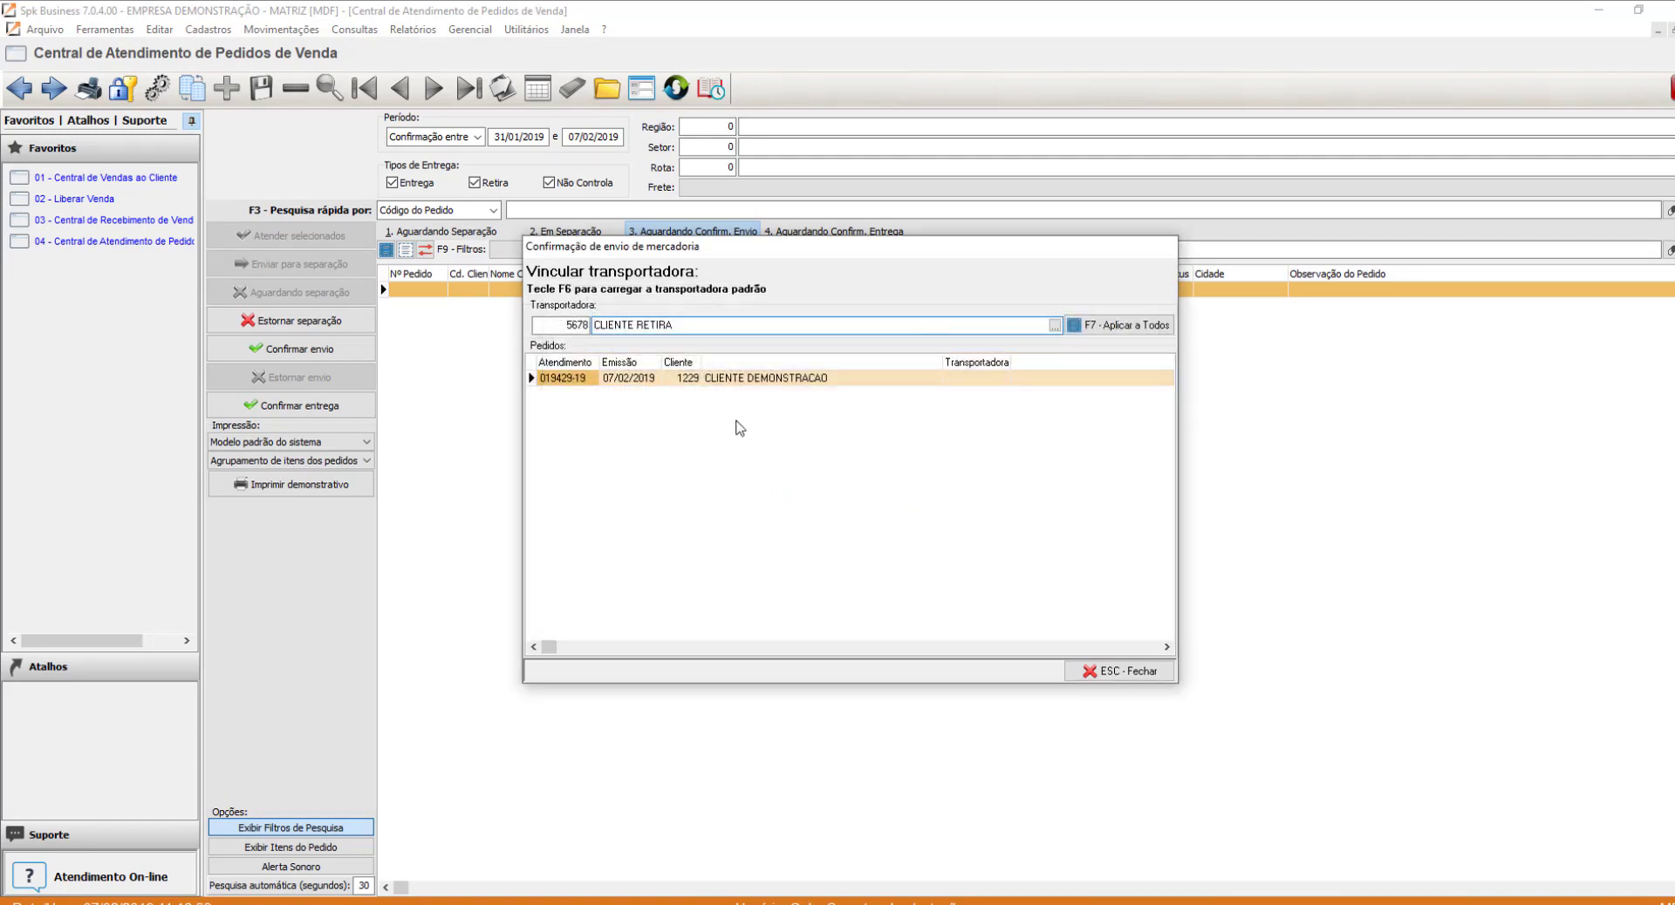
Replace the carrier with the individual carrier listed just above CLIENTE RETIRA and apply it to all listed orders.
click(576, 326)
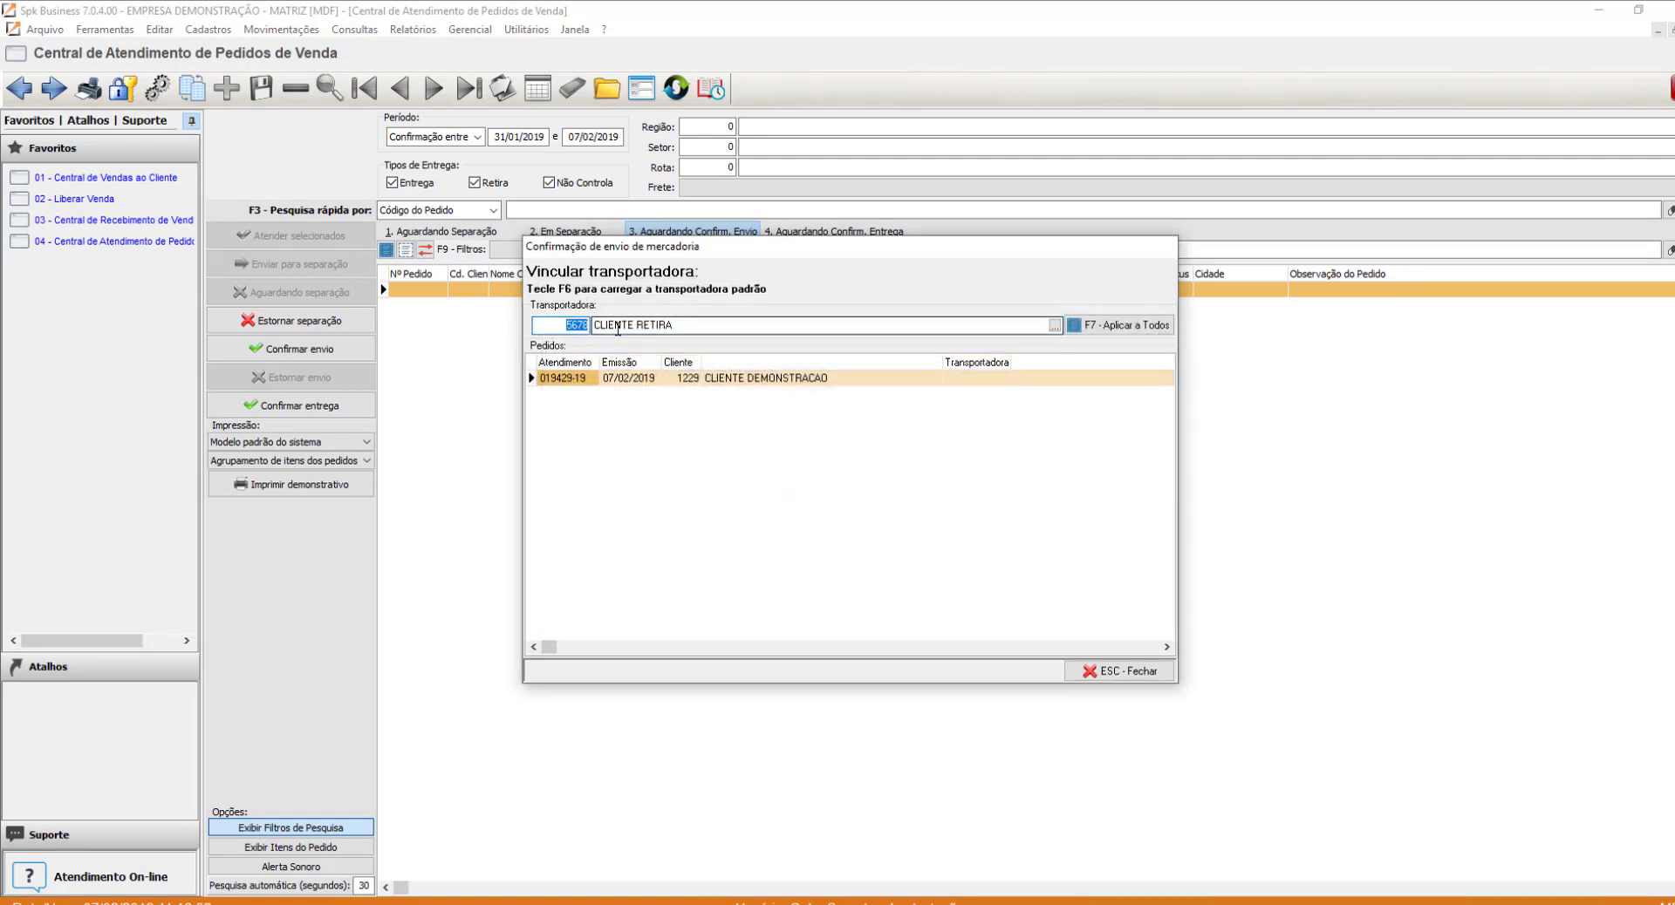
key(BackSpace)
key(Return)
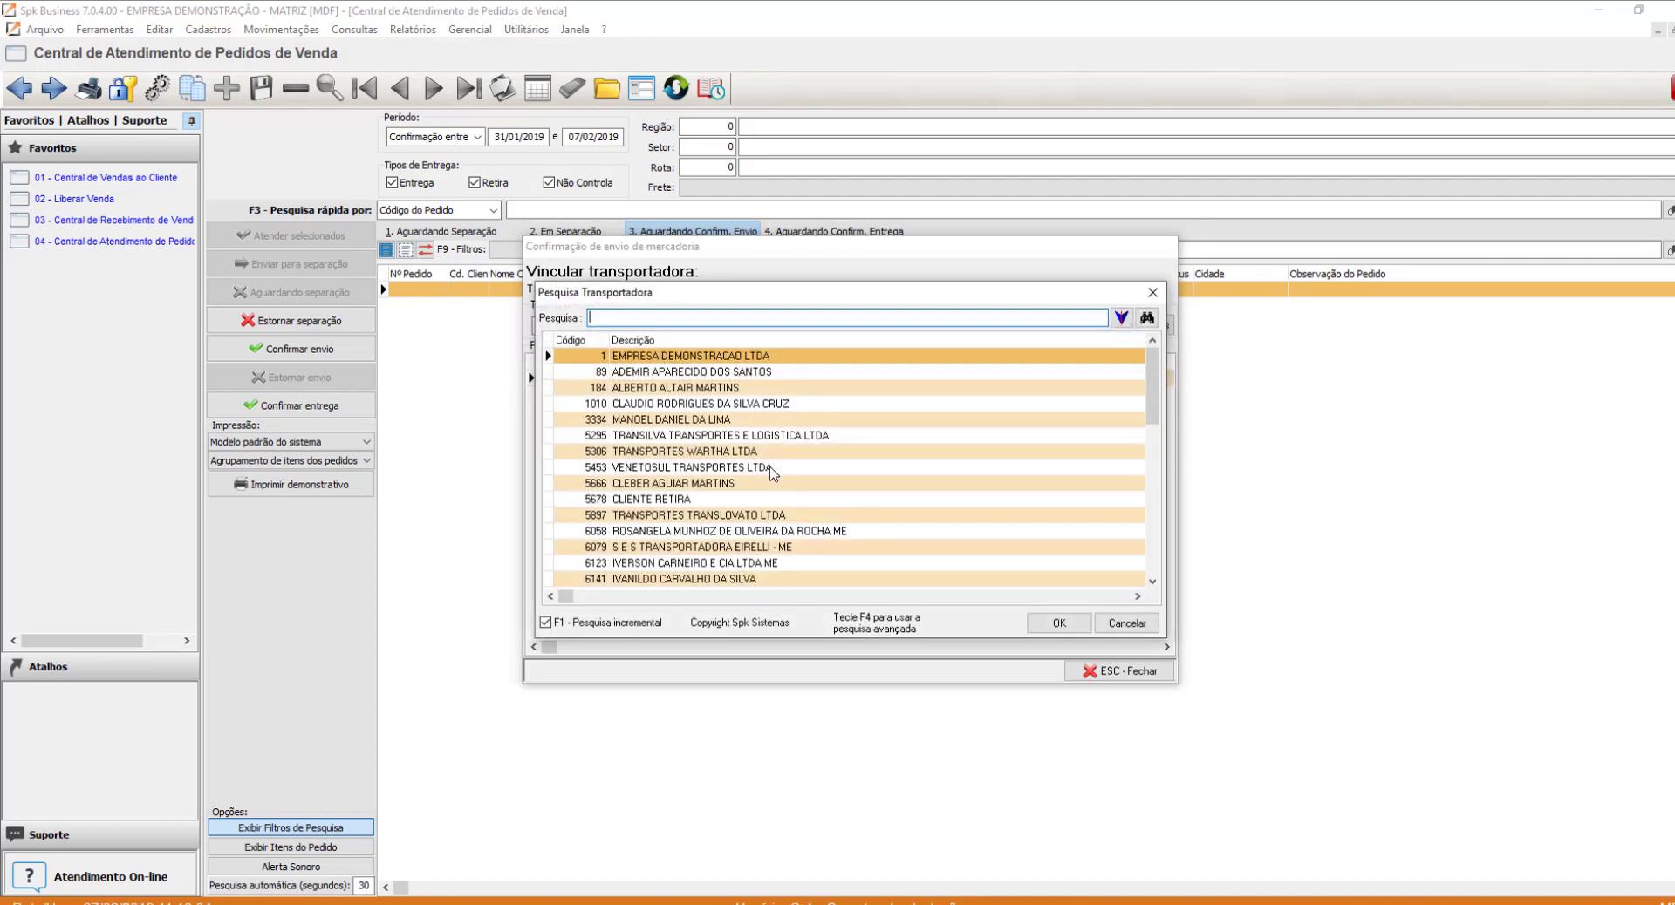
double_click(689, 487)
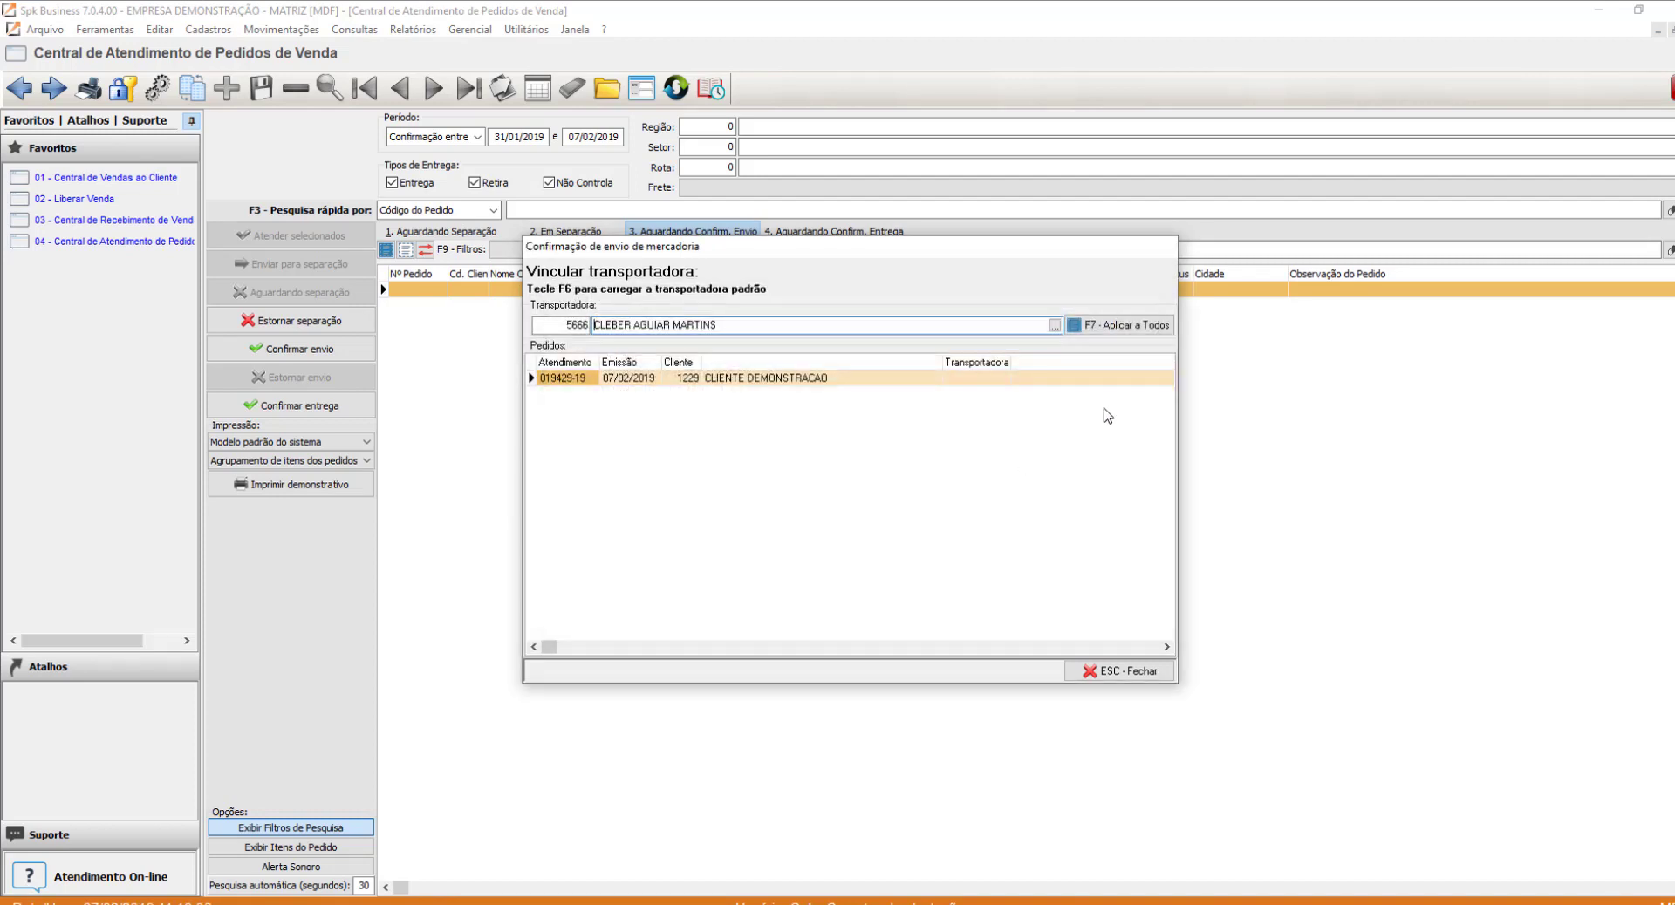
click(1086, 326)
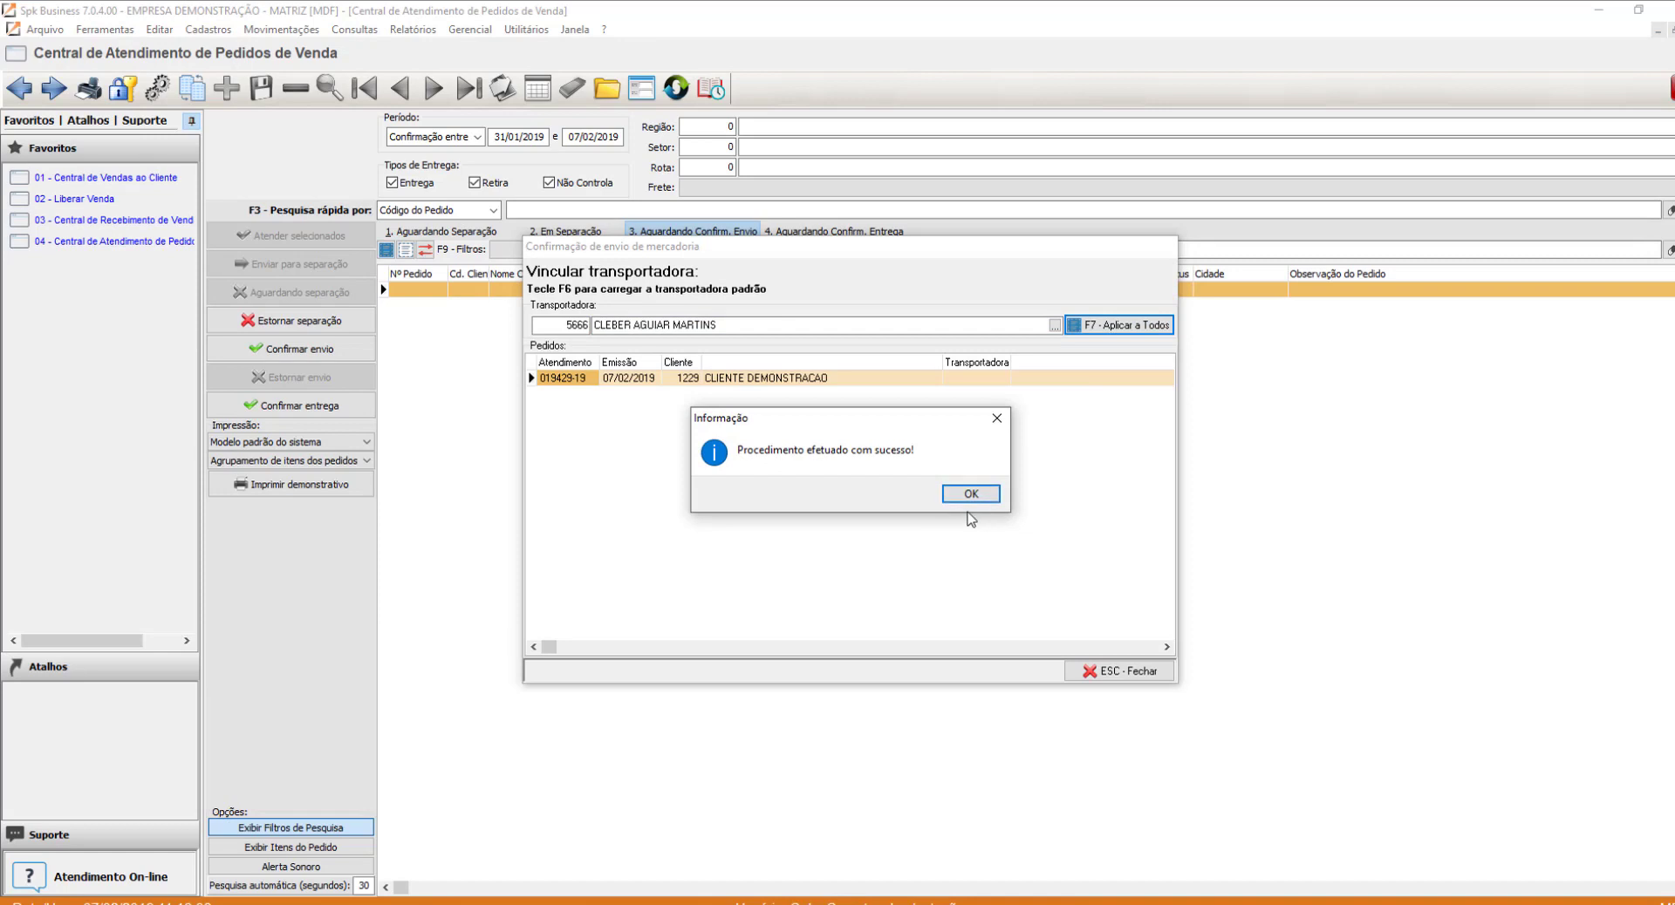
click(967, 496)
Open the order awaiting delivery confirmation, examine its Workflow history of processes and return to the order list.
click(862, 234)
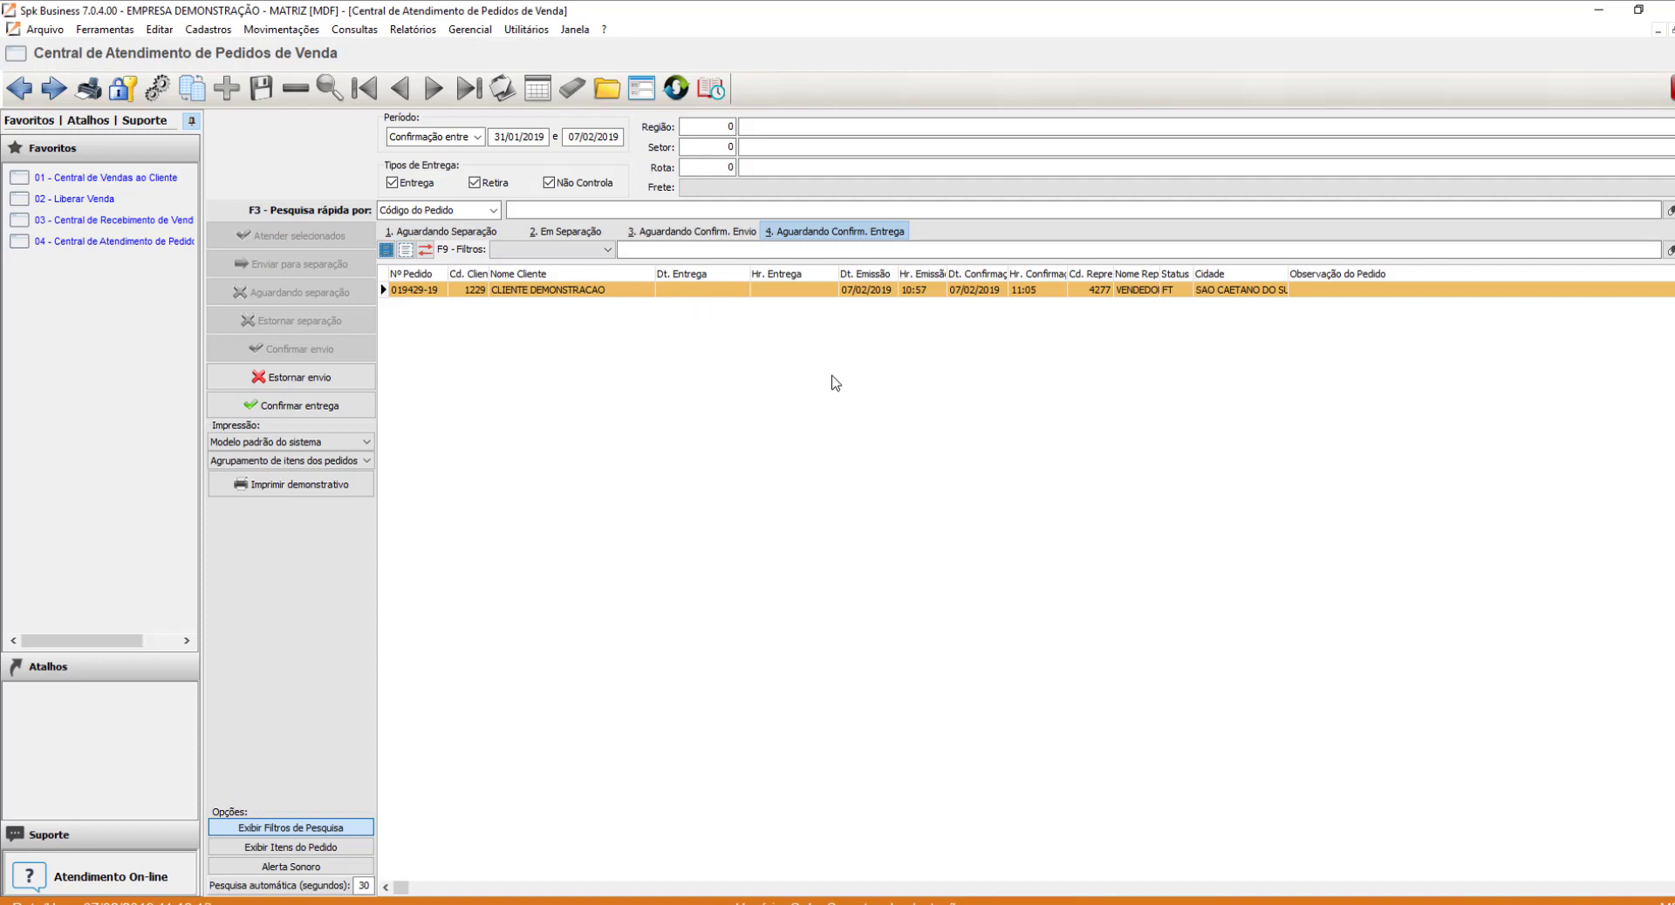
double_click(766, 424)
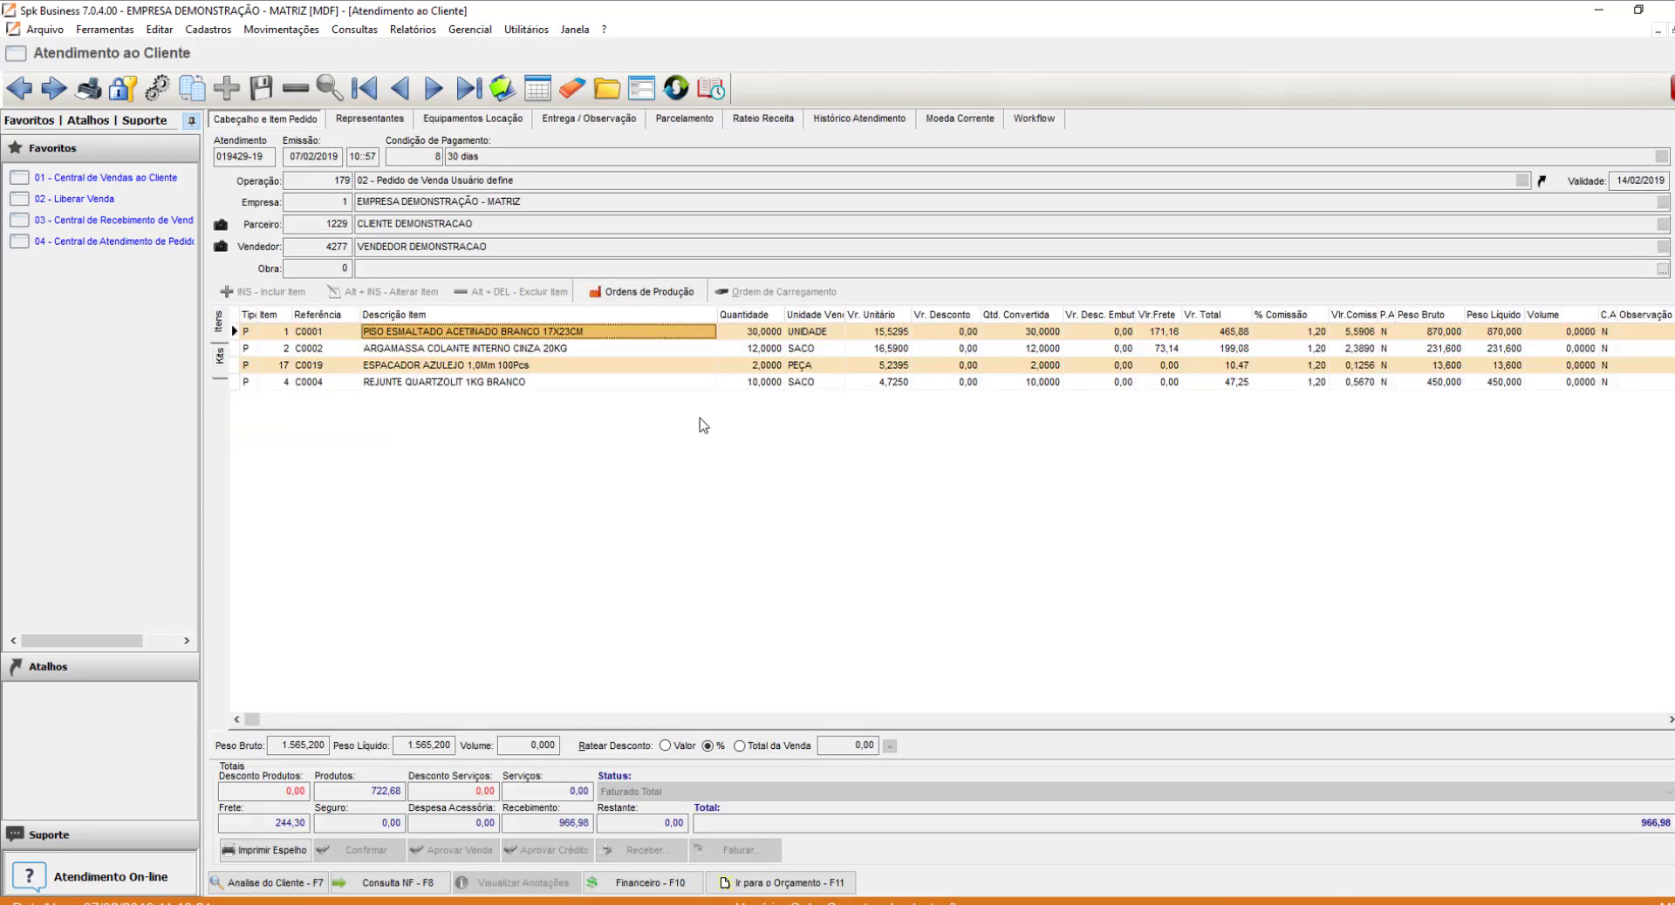
click(1047, 120)
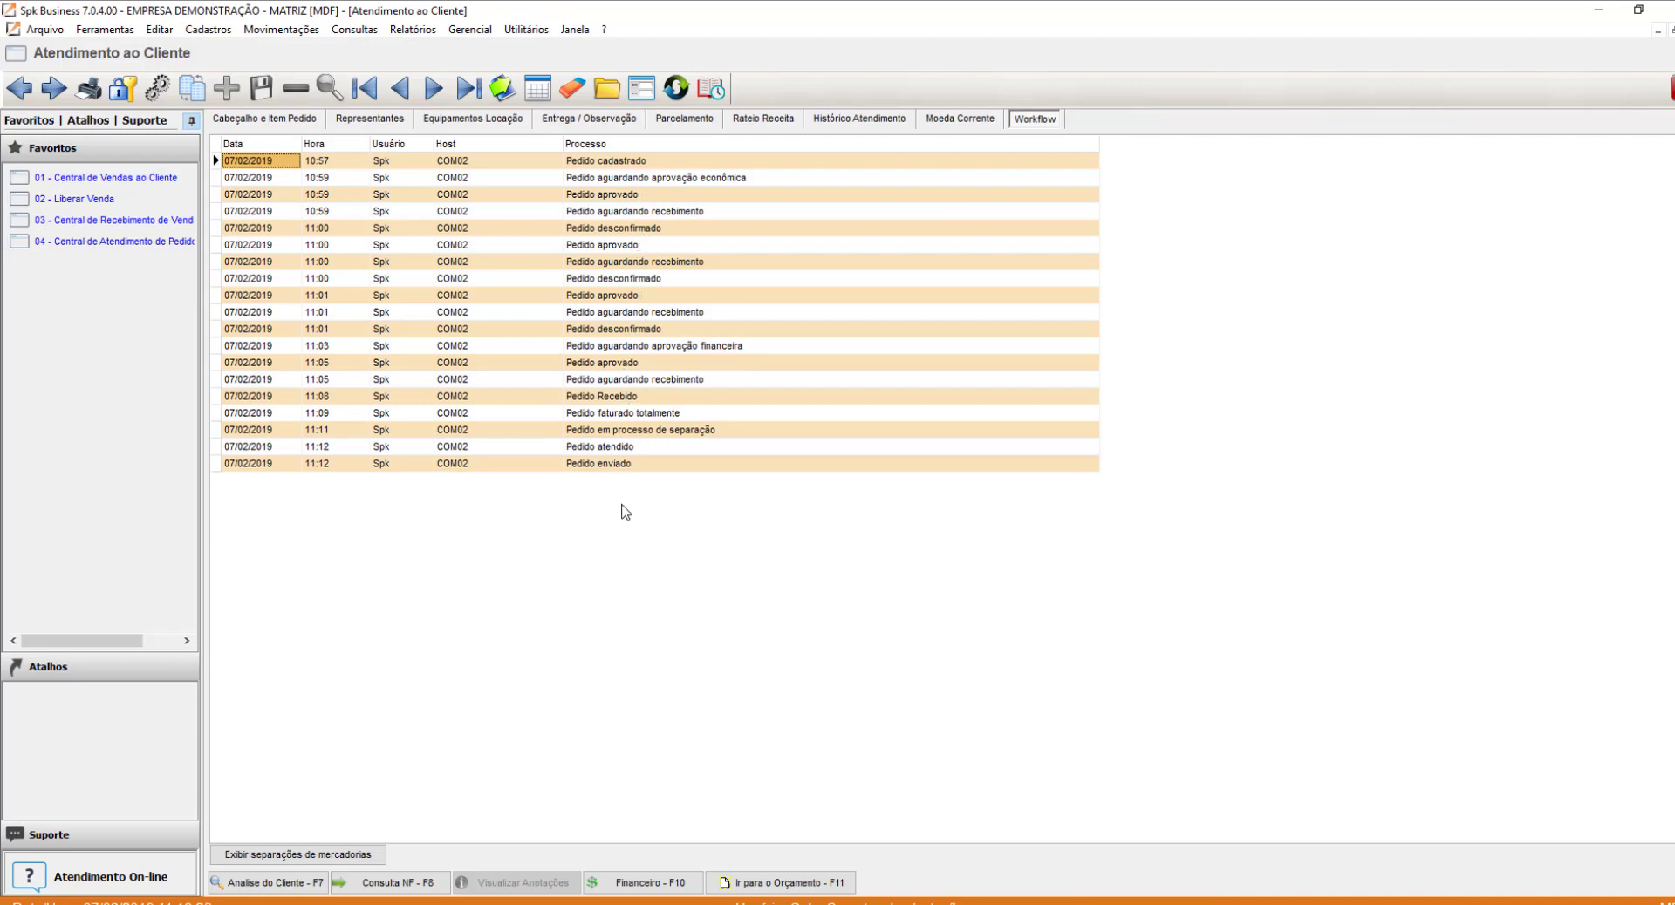
click(633, 431)
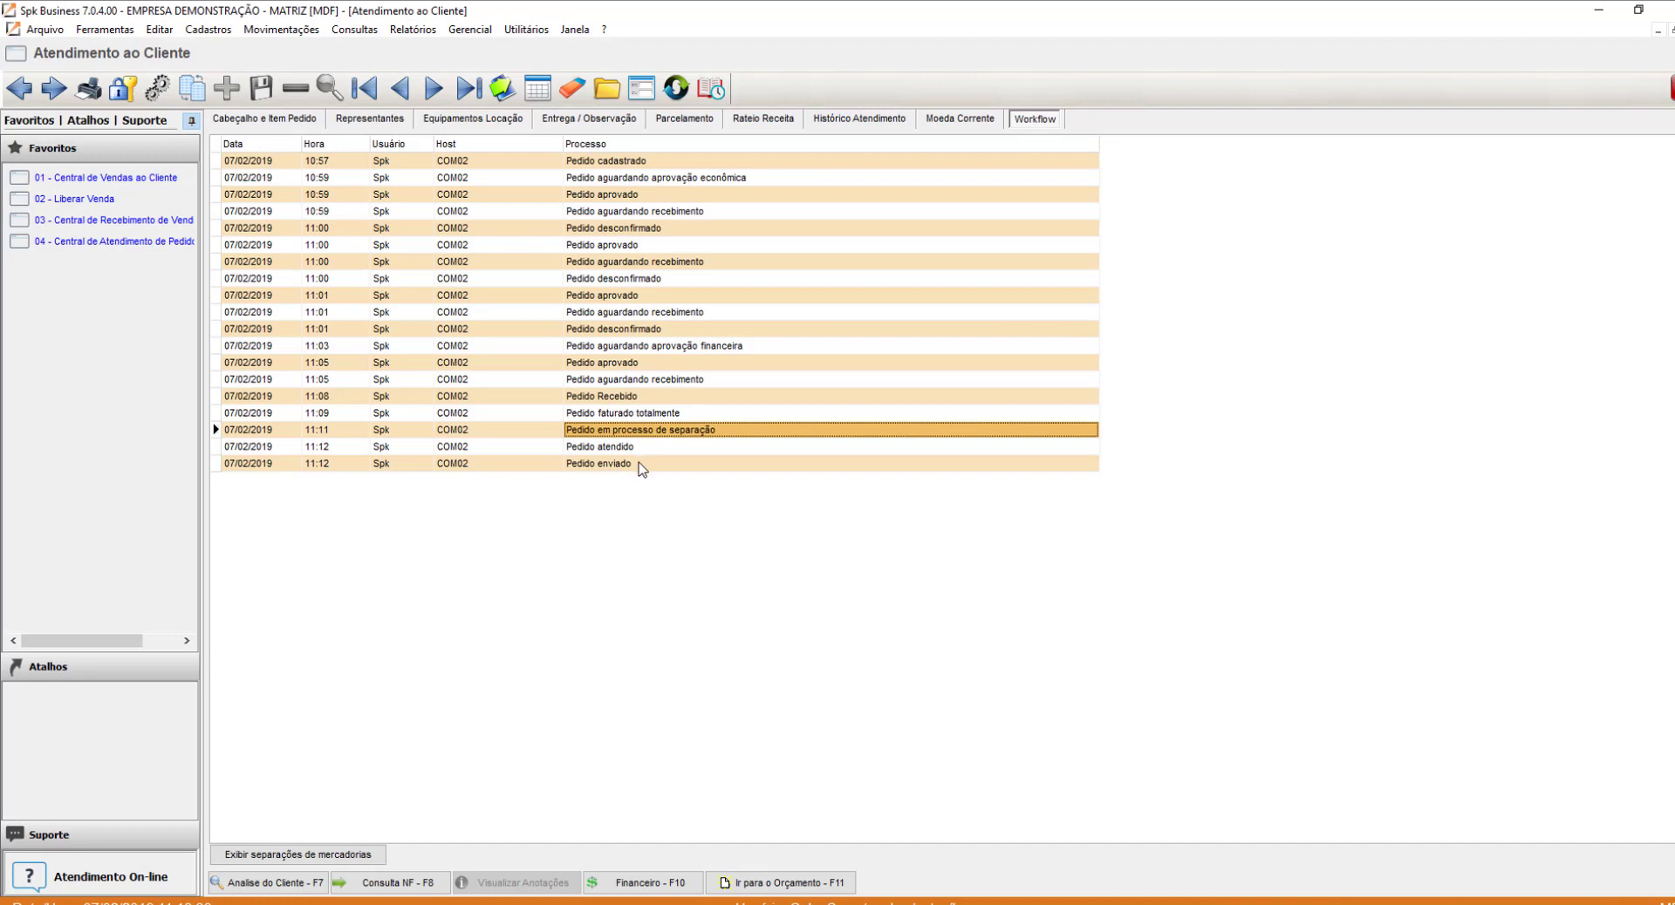
click(642, 466)
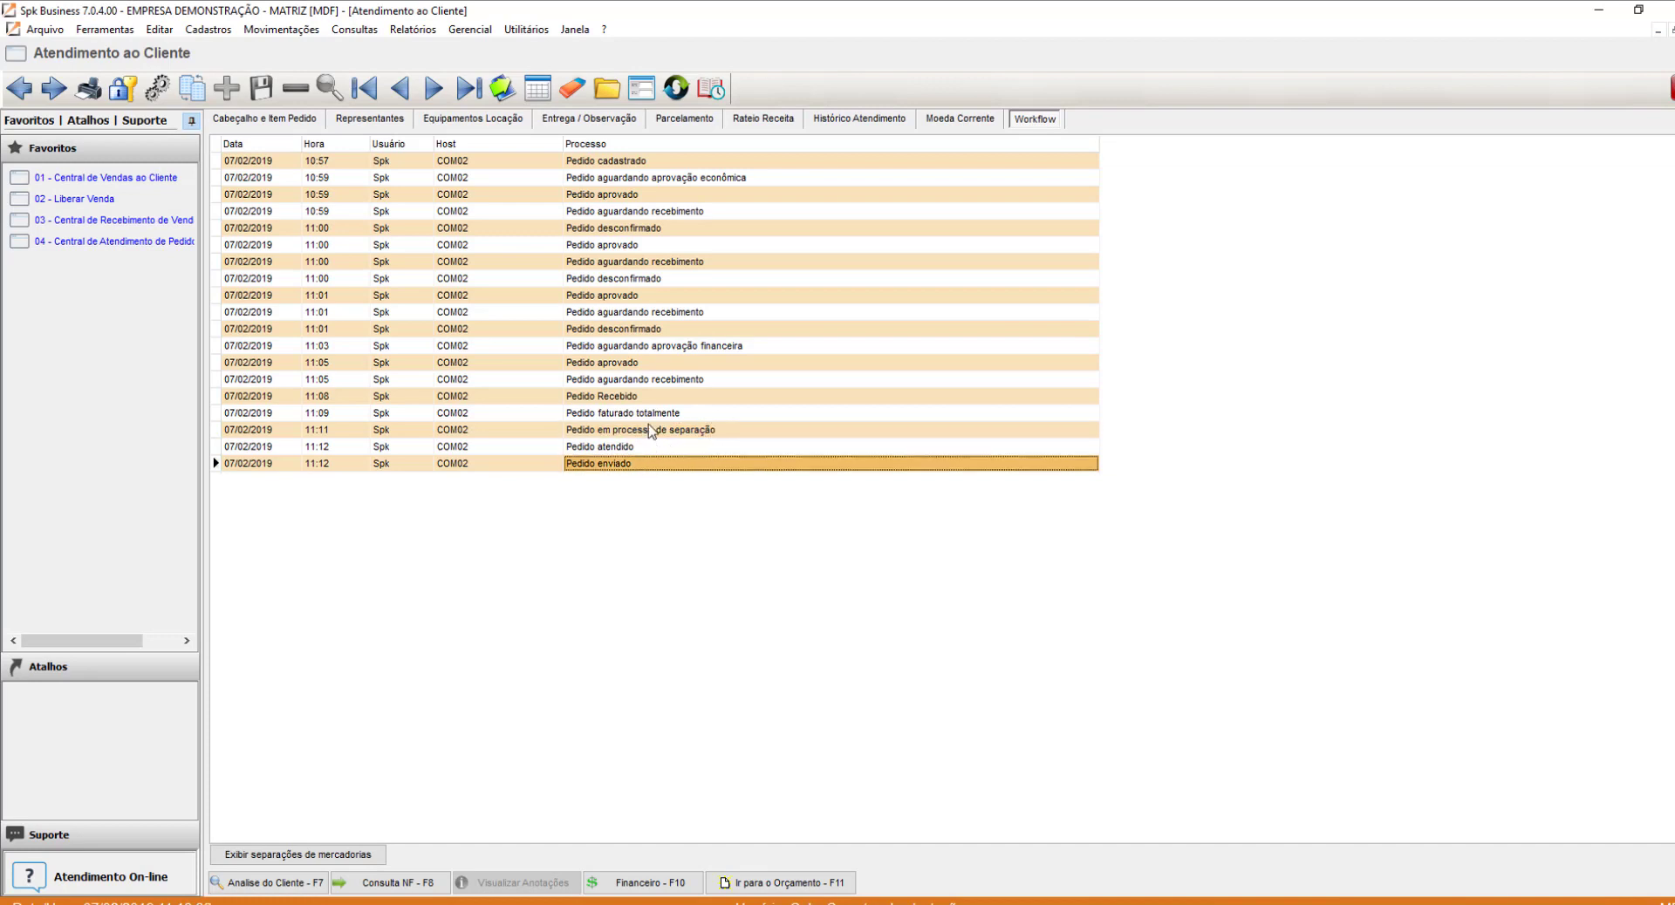
click(275, 122)
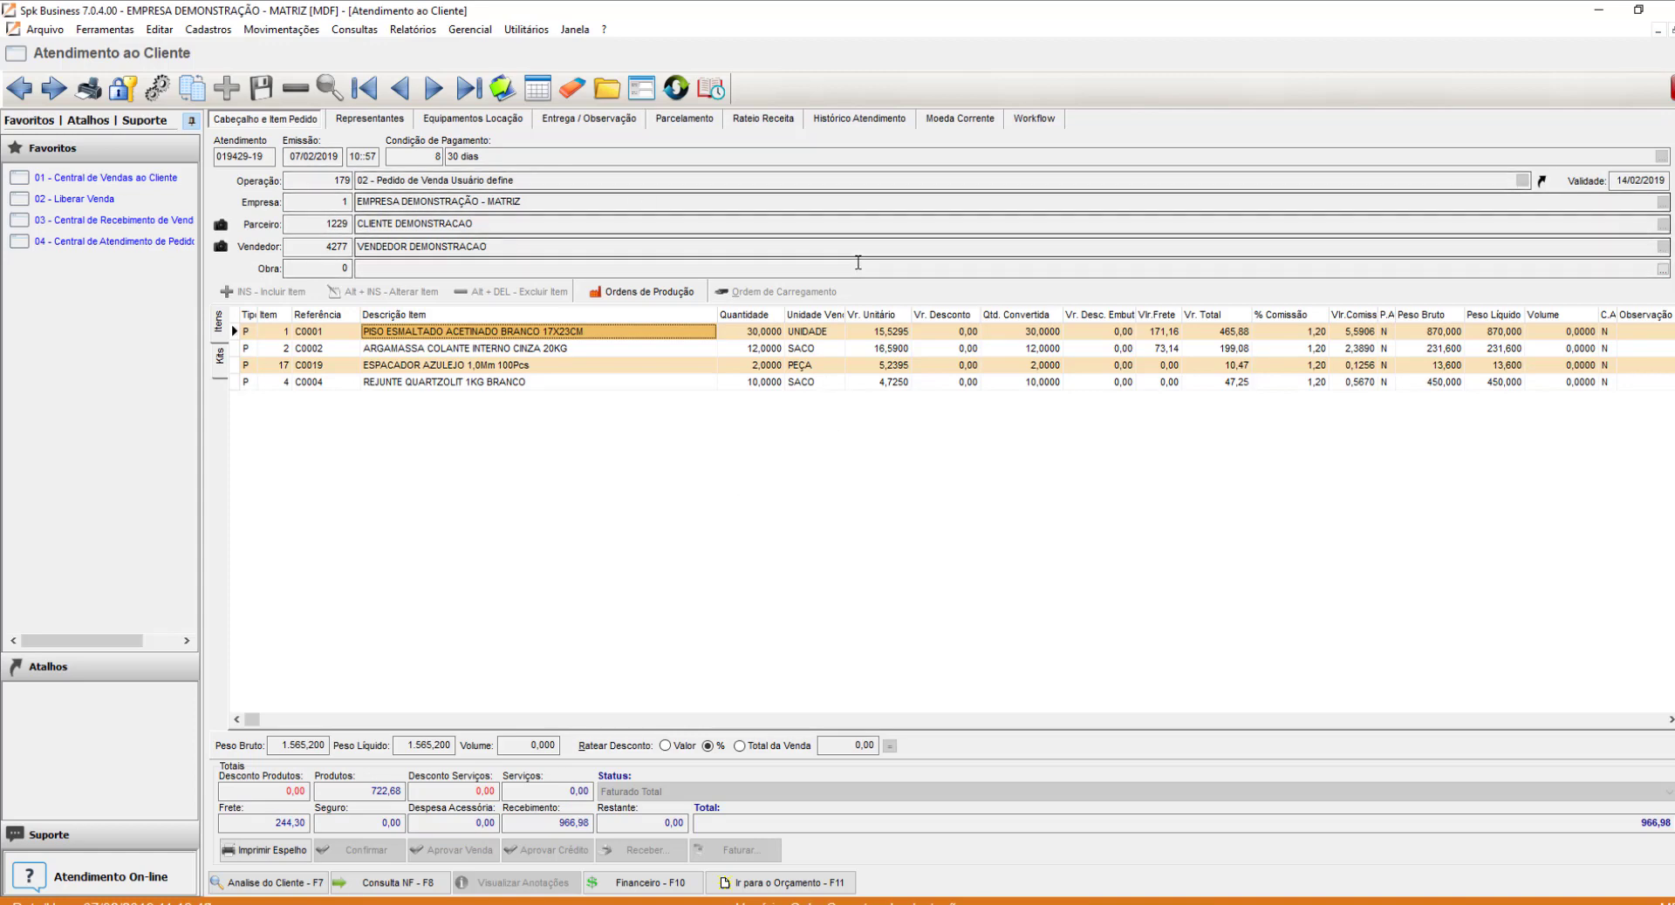
key(Escape)
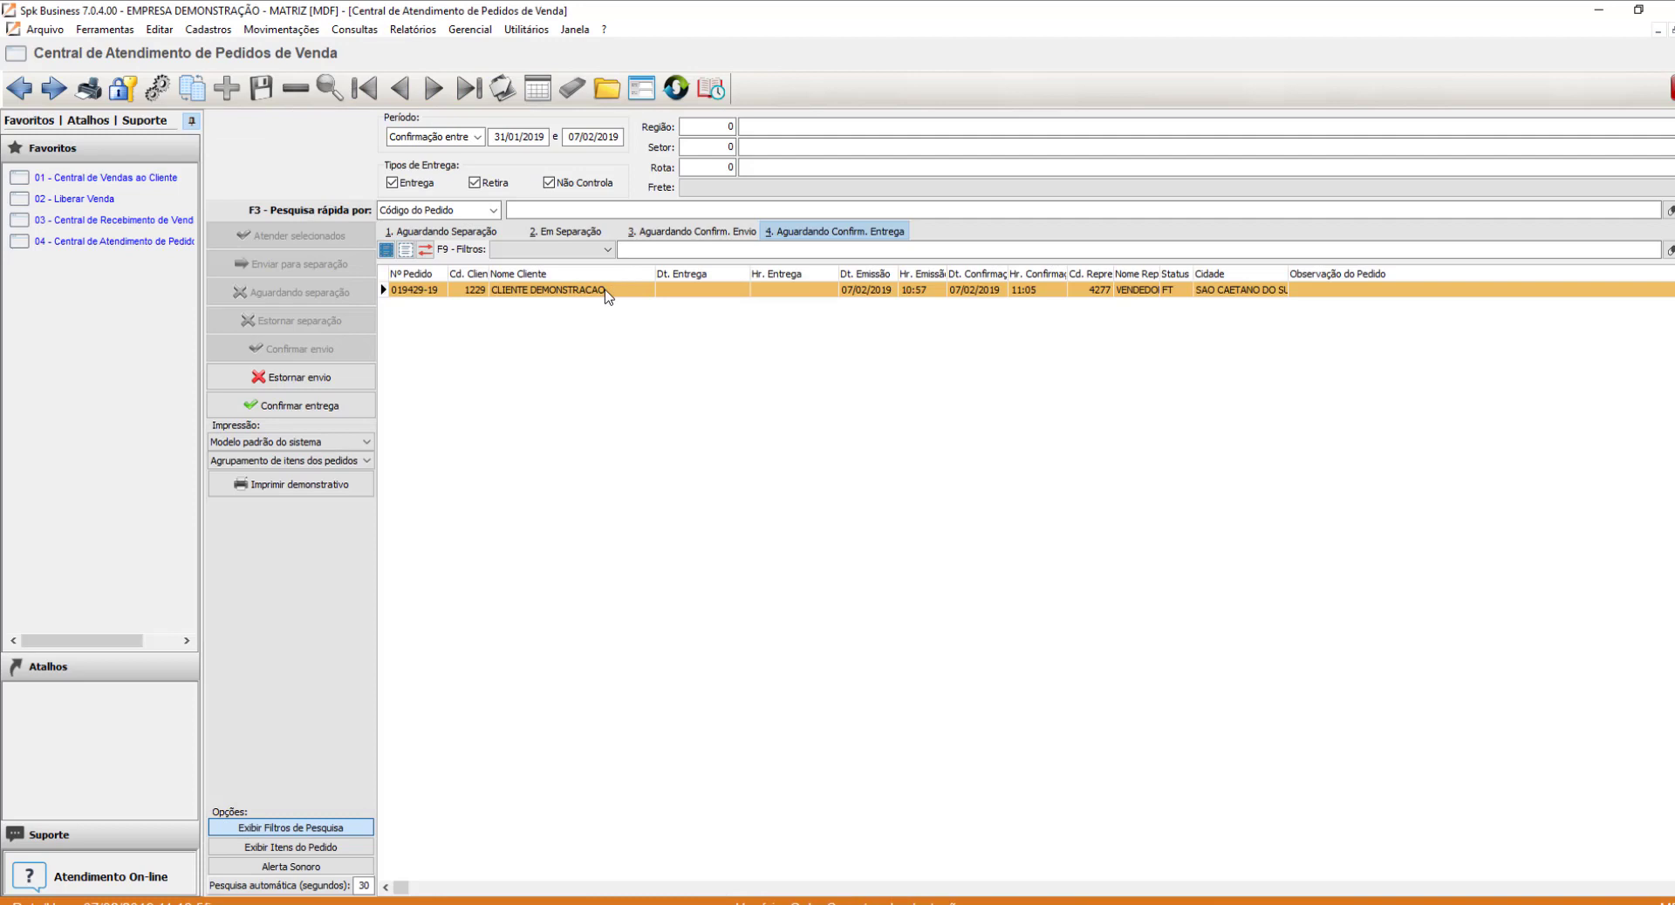
Select the order awaiting delivery confirmation and confirm its delivery.
click(605, 290)
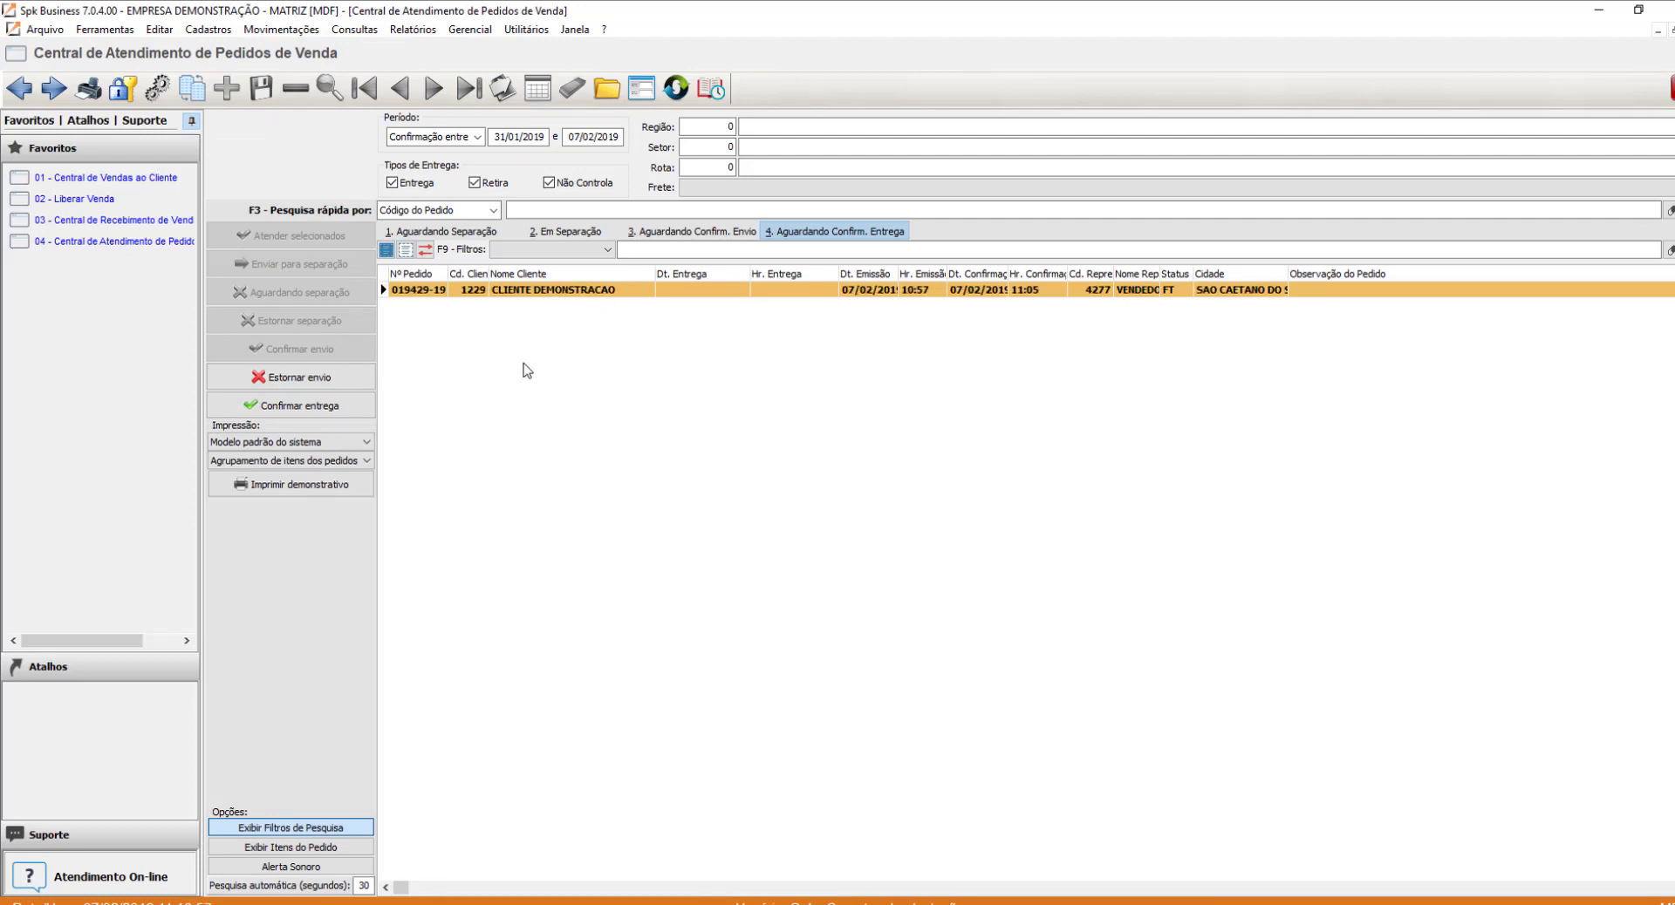
click(321, 410)
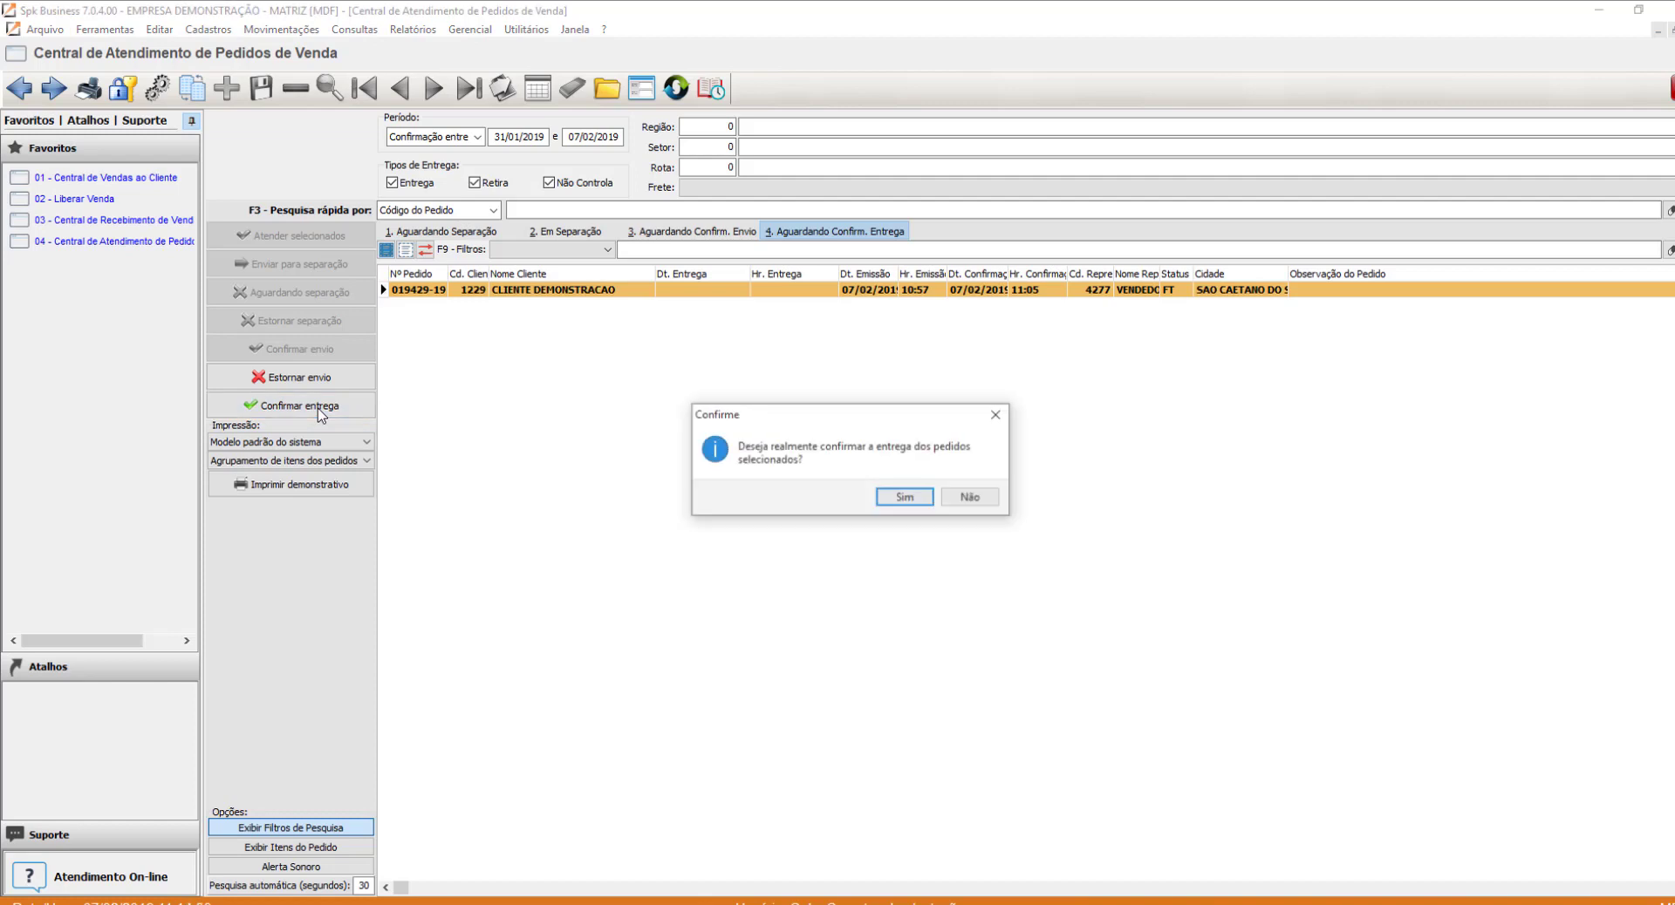
click(905, 497)
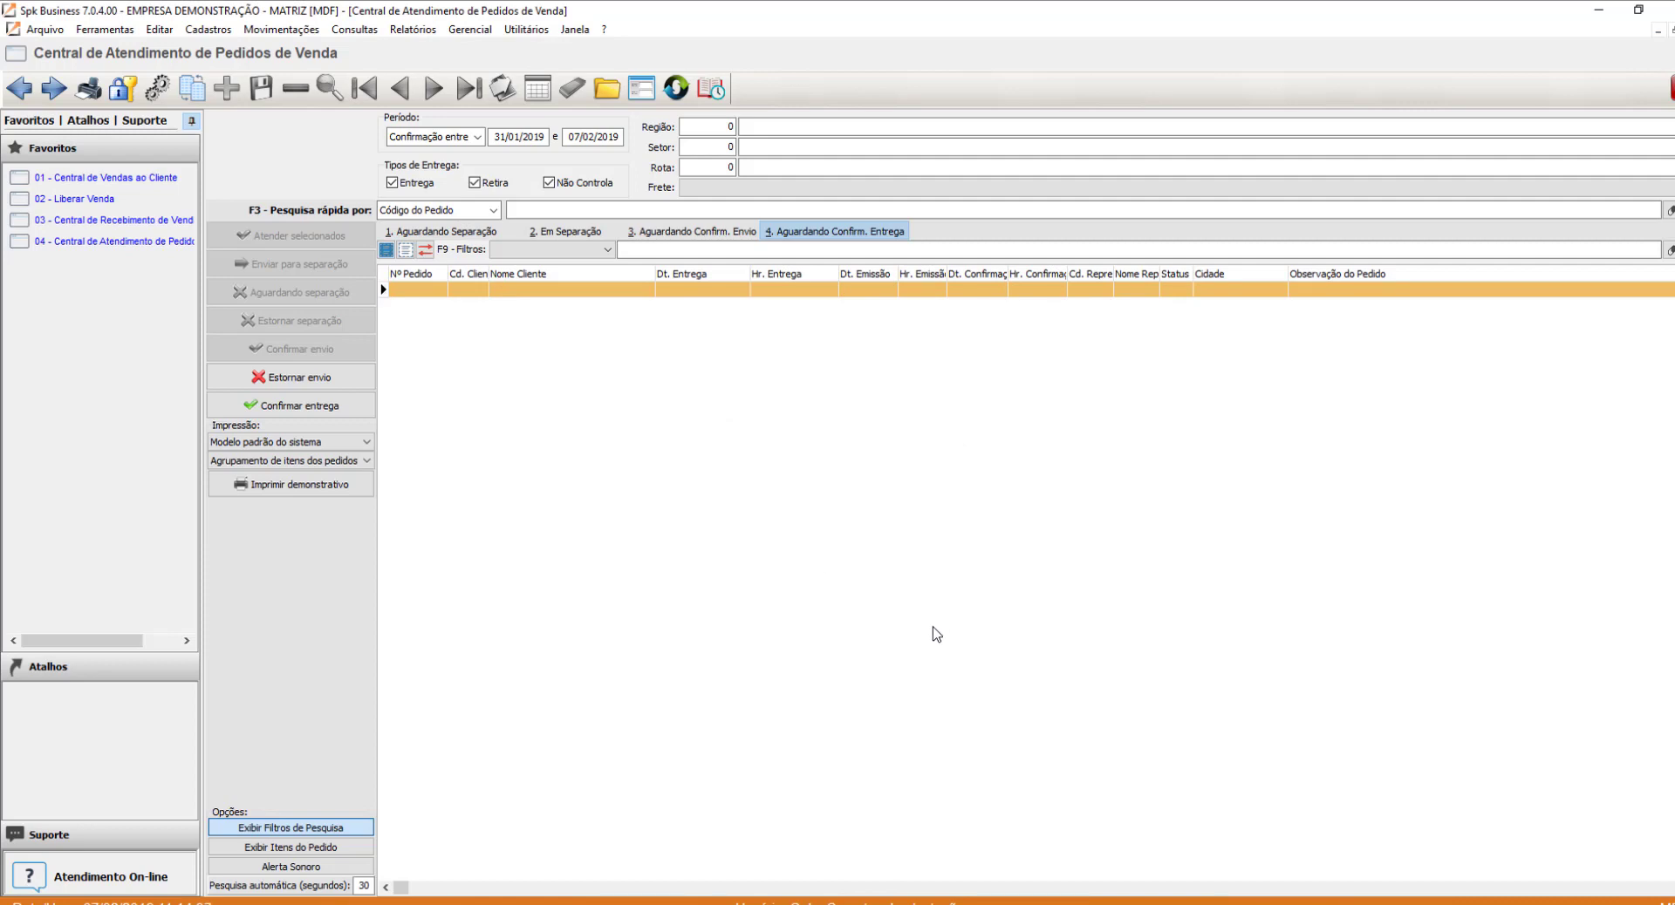
Return to the sale in Atendimento ao Cliente, preview its espelho on screen with the 01 - Pedido de Venda com Logo template and examine the report.
key(ctrl+Tab)
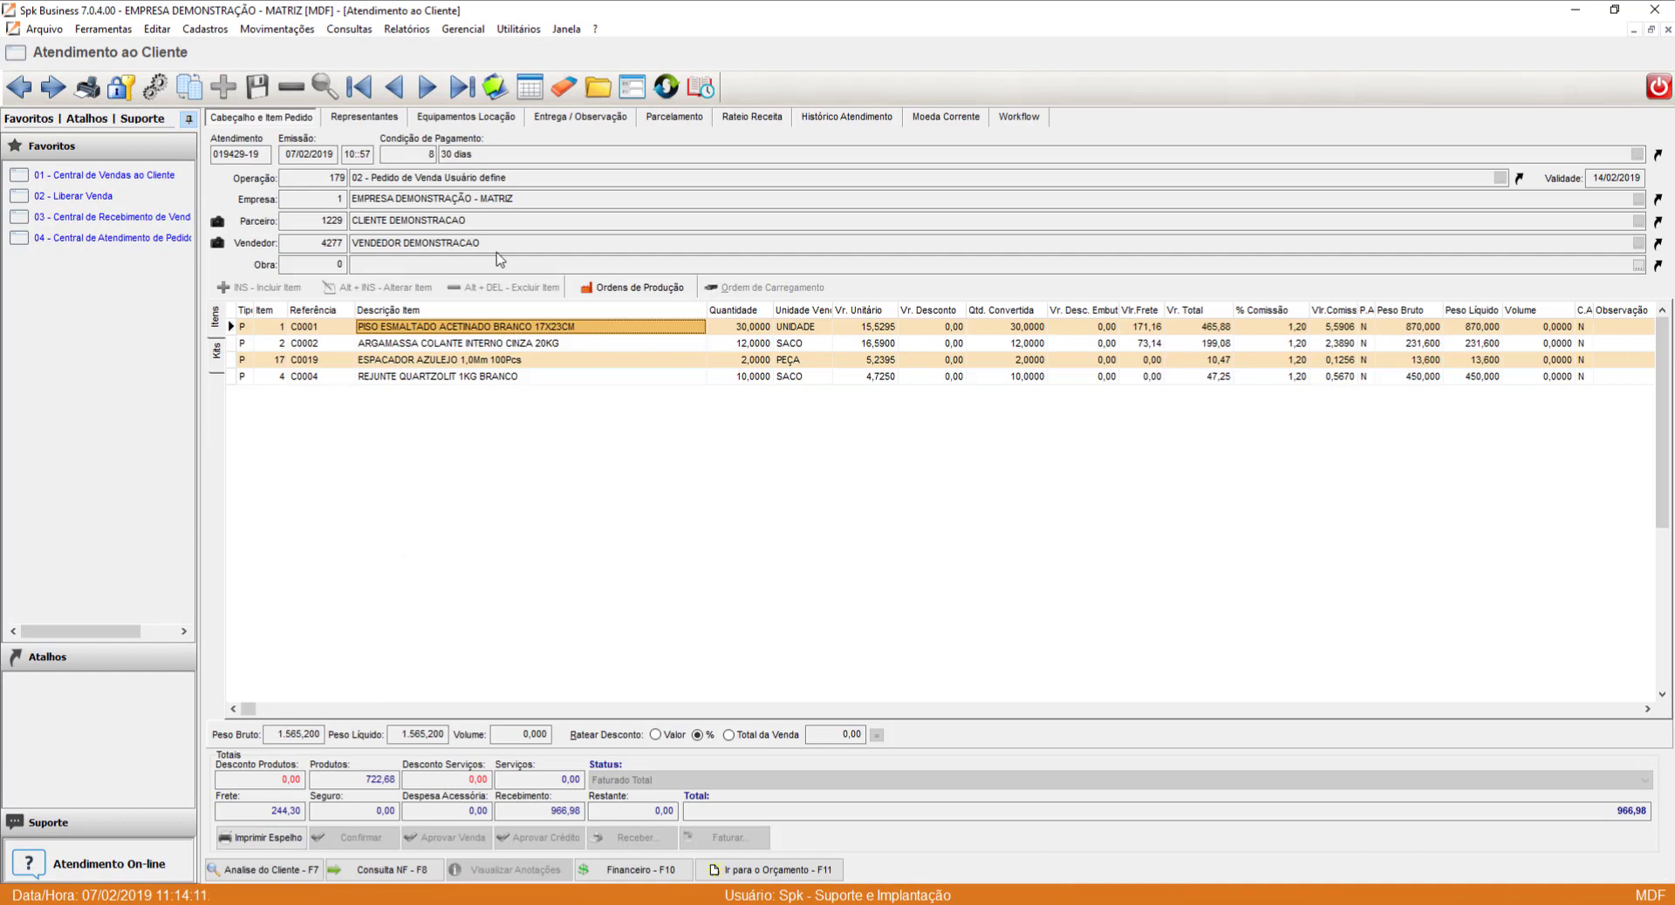
click(261, 840)
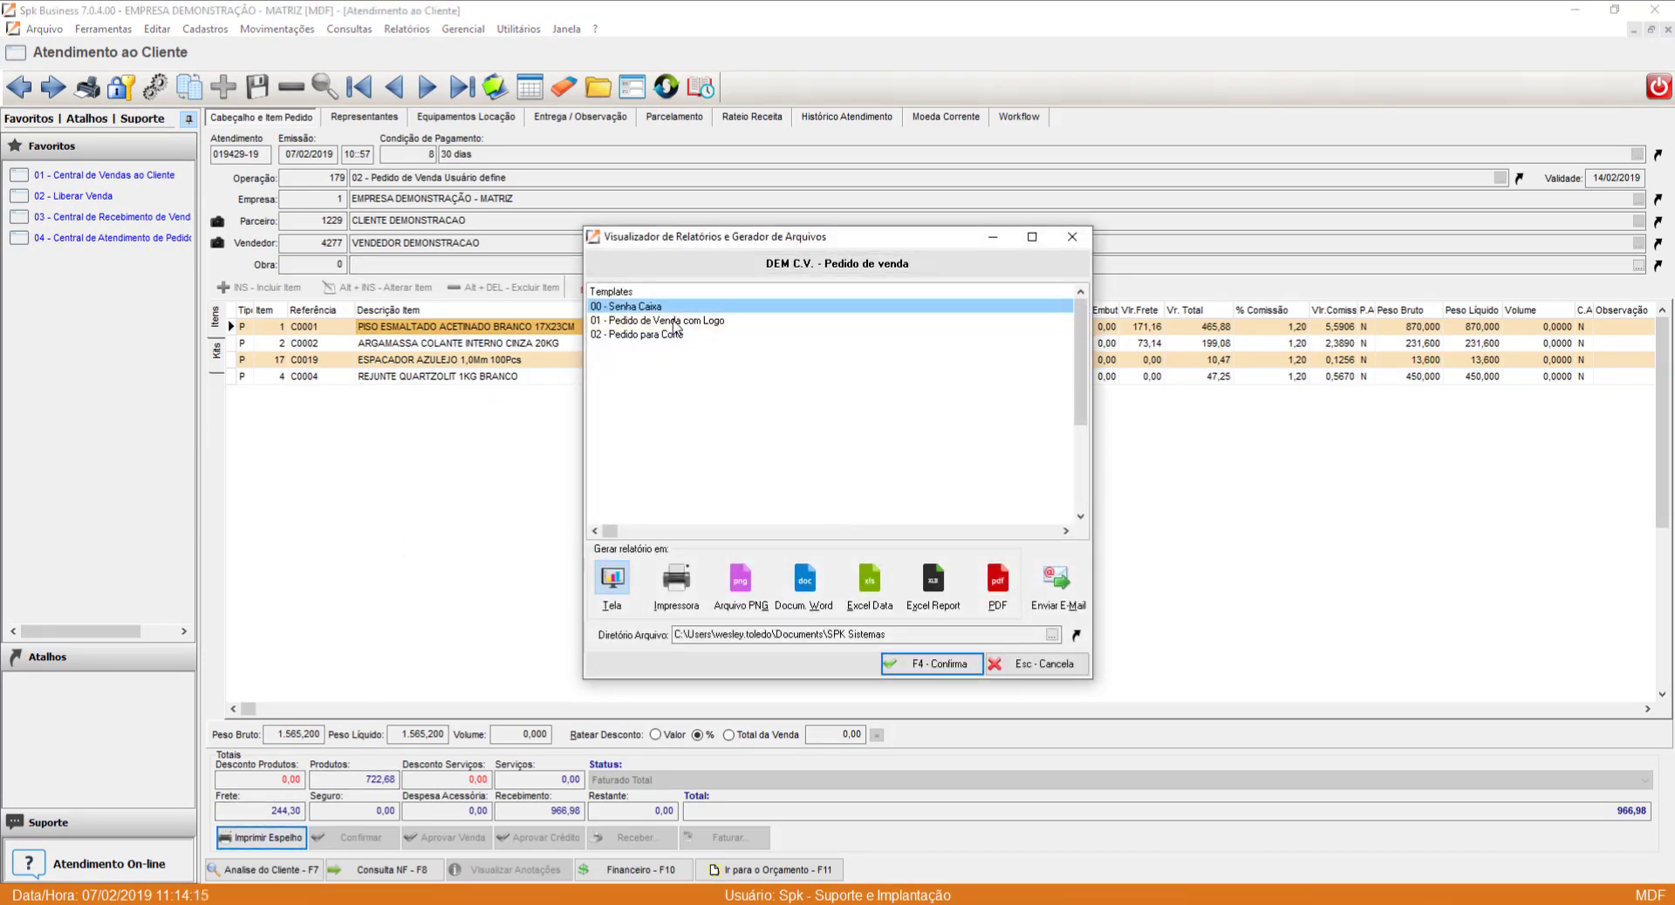
double_click(674, 321)
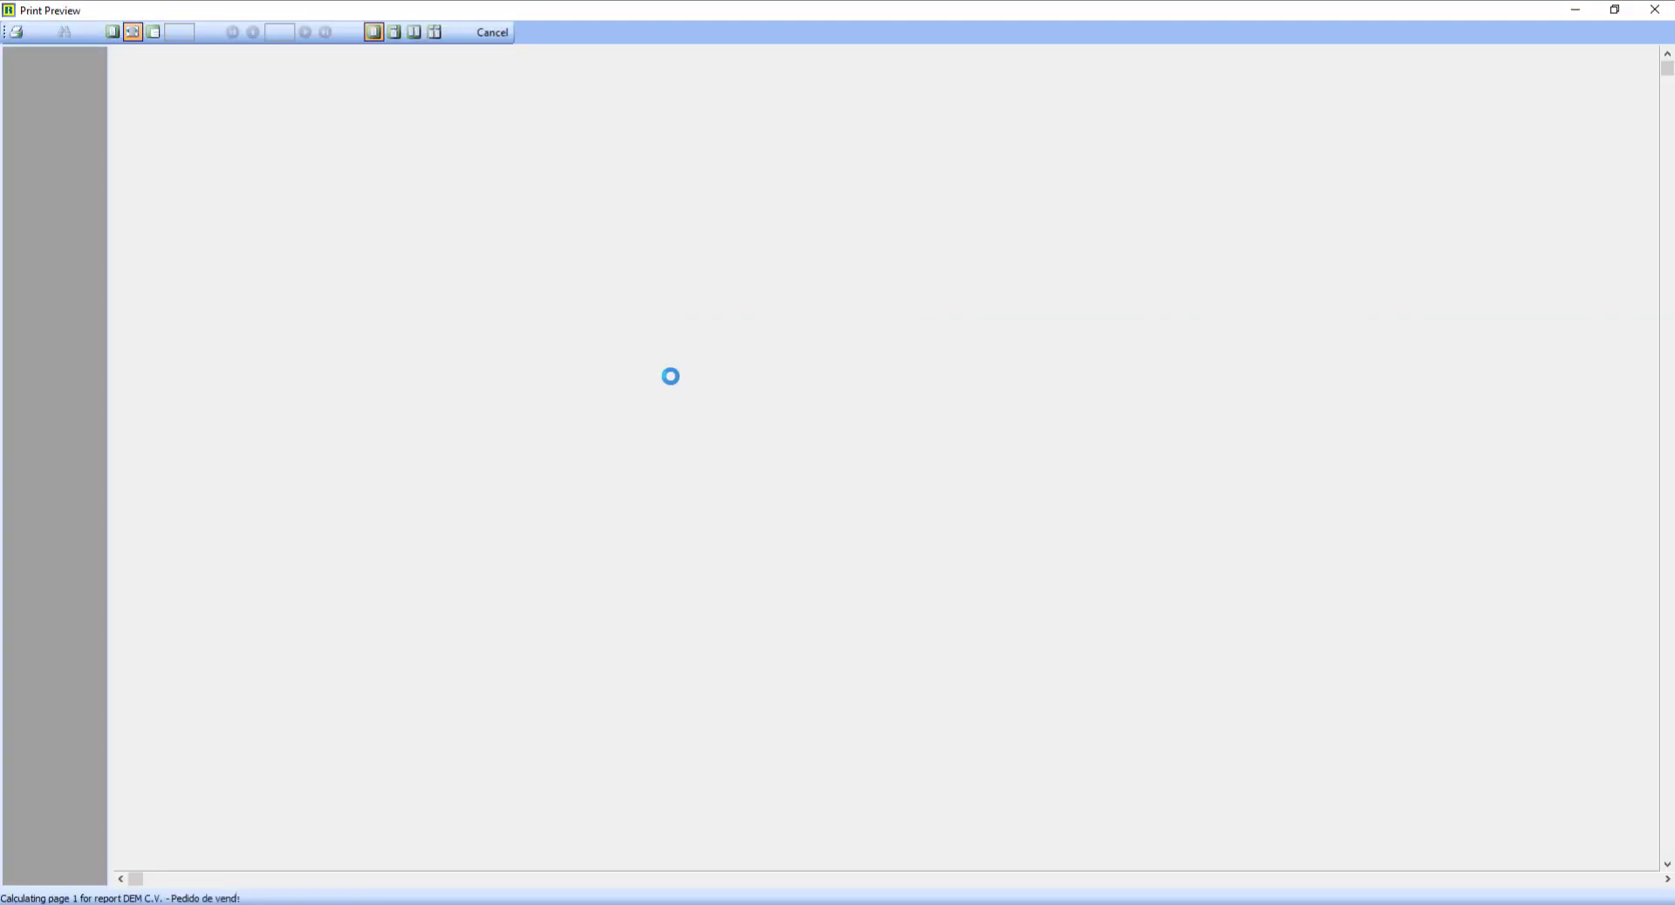
scroll(708, 446, down, 7)
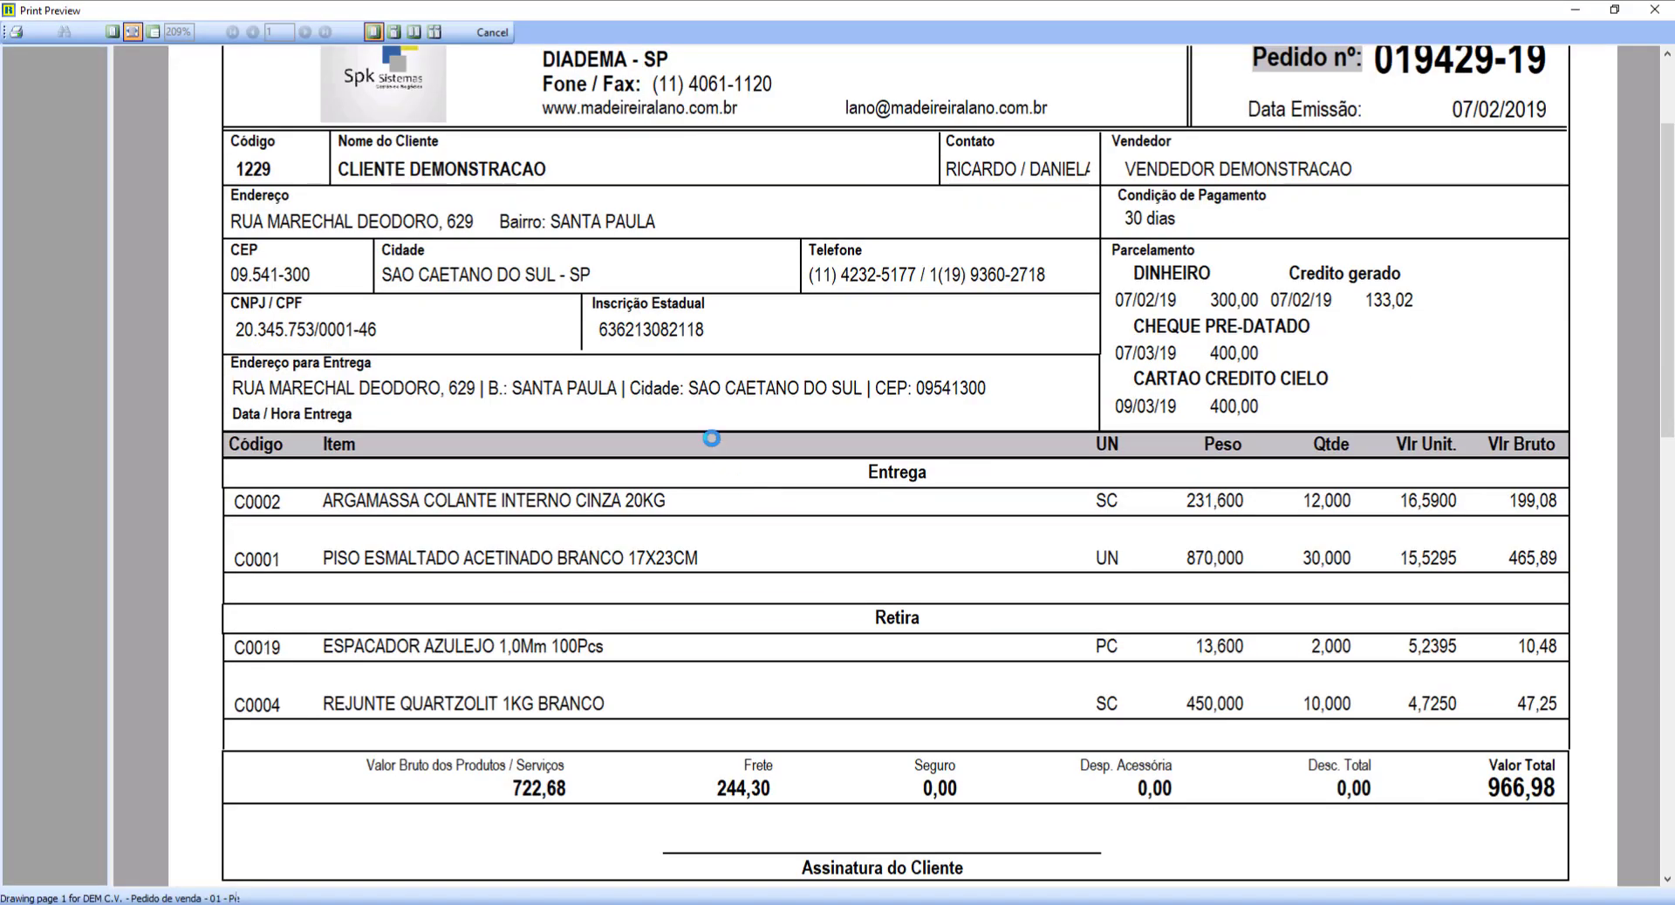
scroll(667, 447, up, 7)
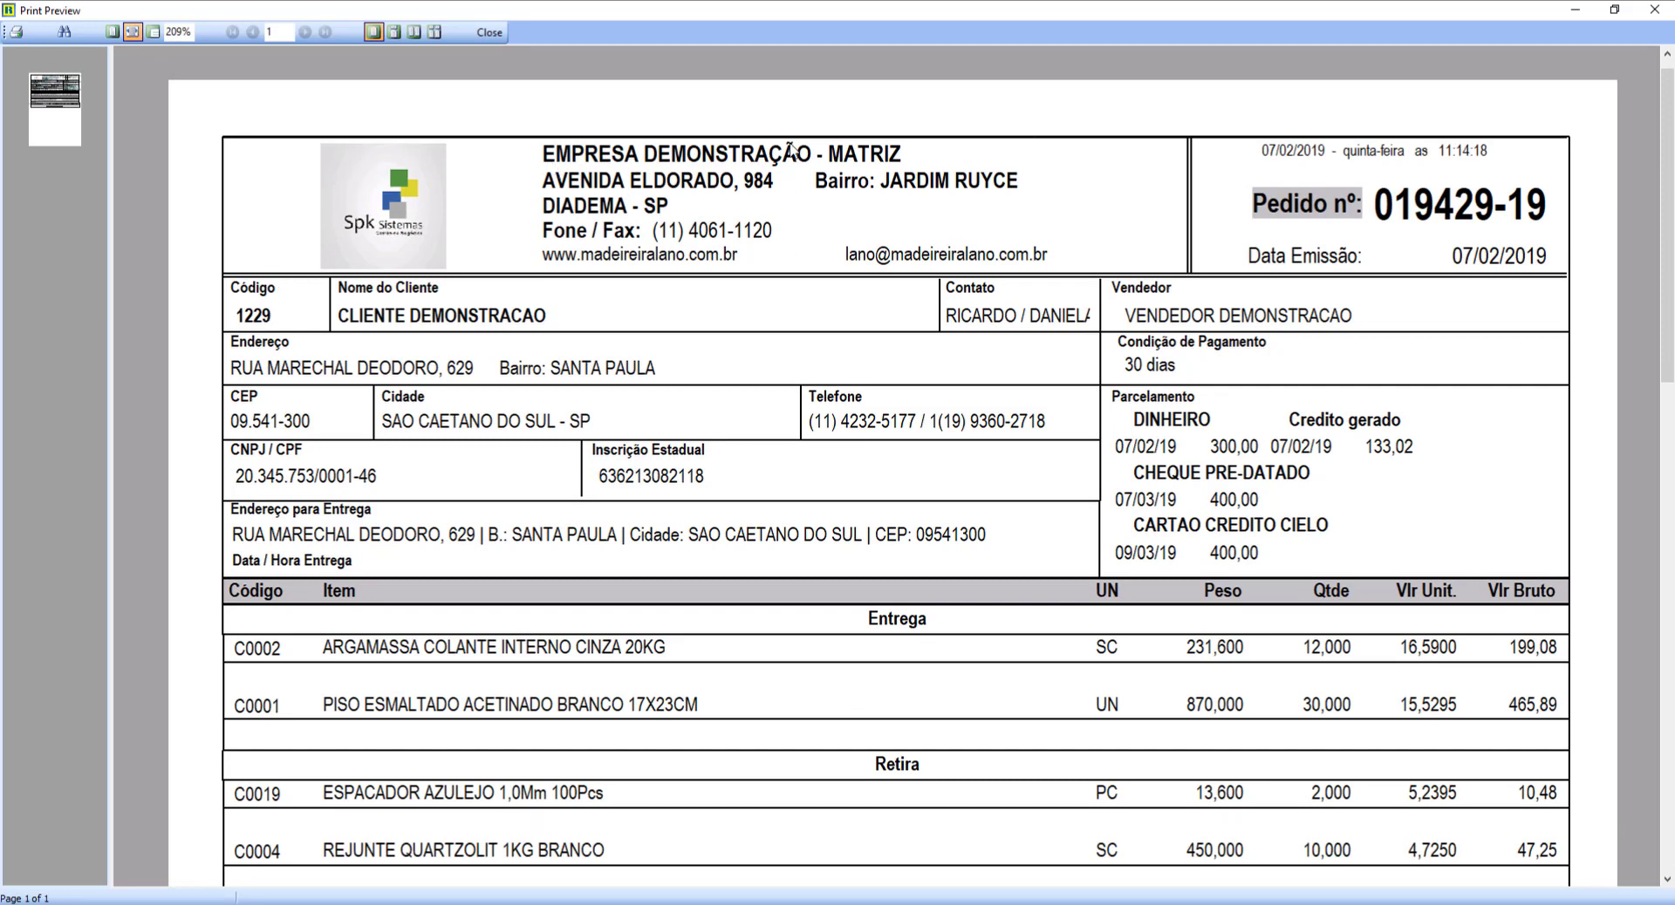
scroll(966, 383, down, 7)
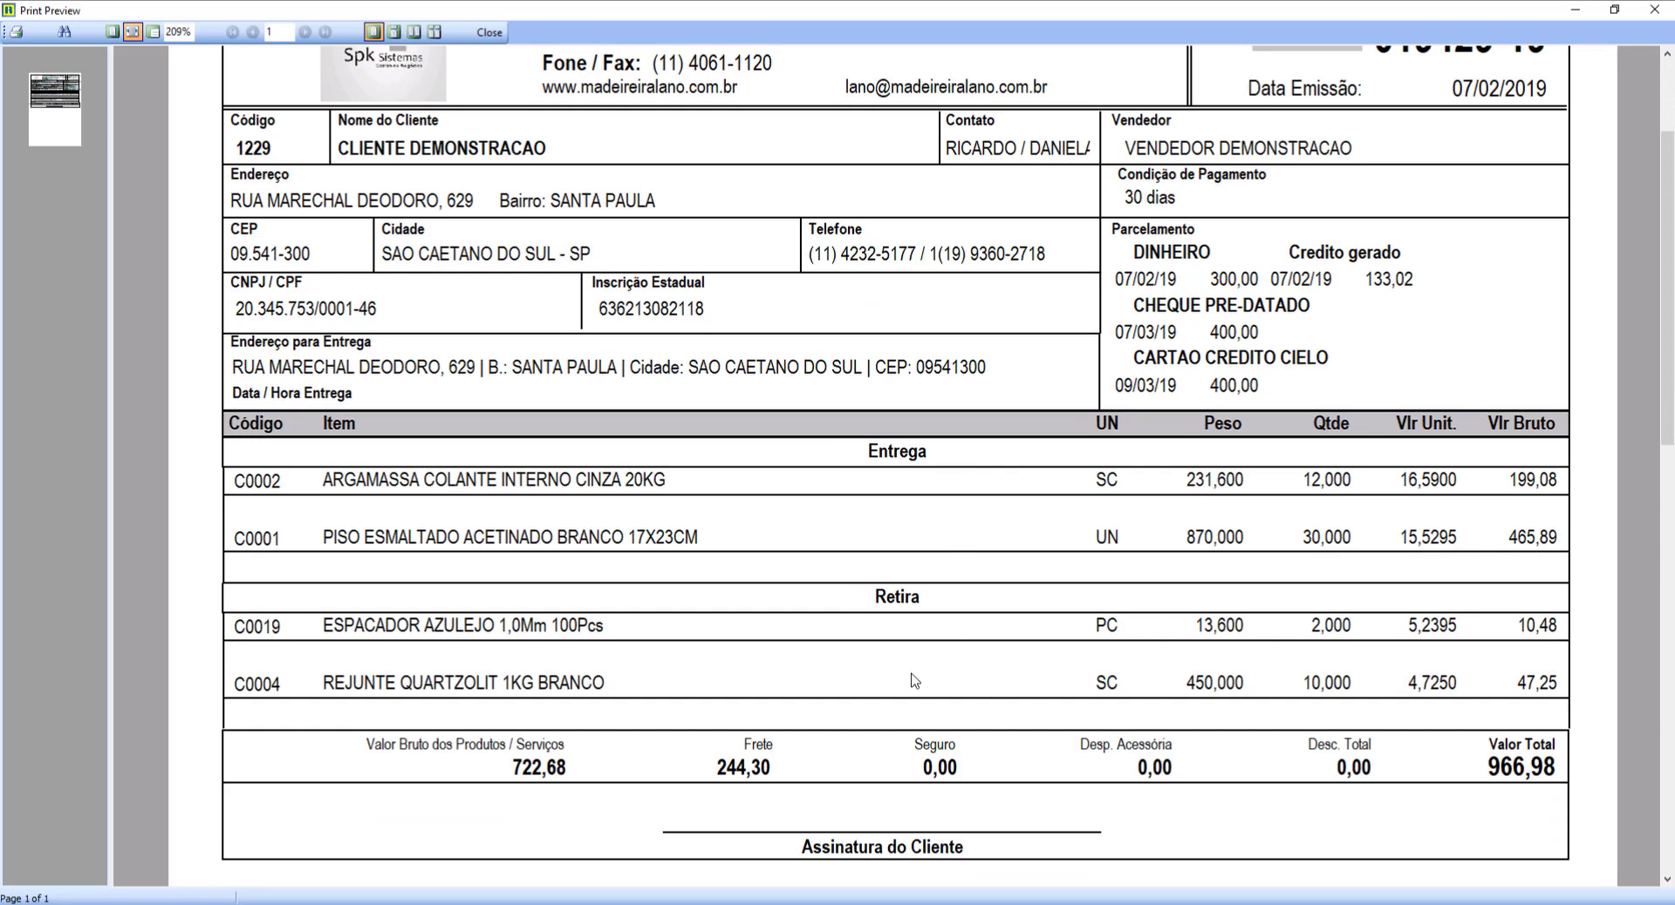
scroll(858, 598, down, 10)
scroll(876, 605, up, 11)
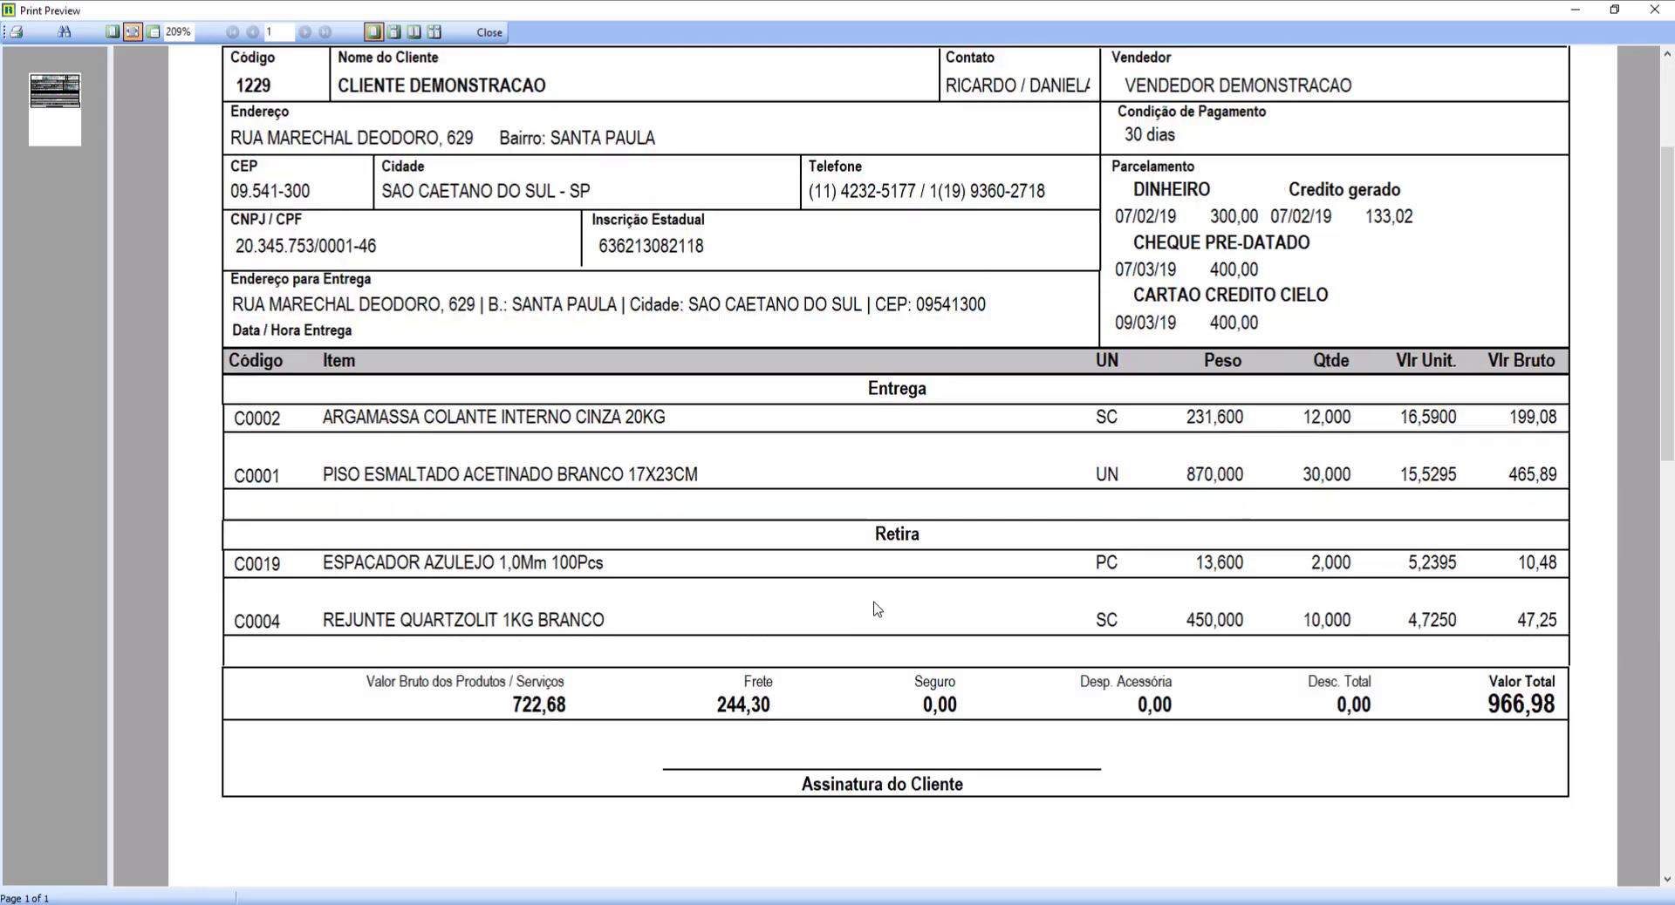
scroll(876, 611, down, 3)
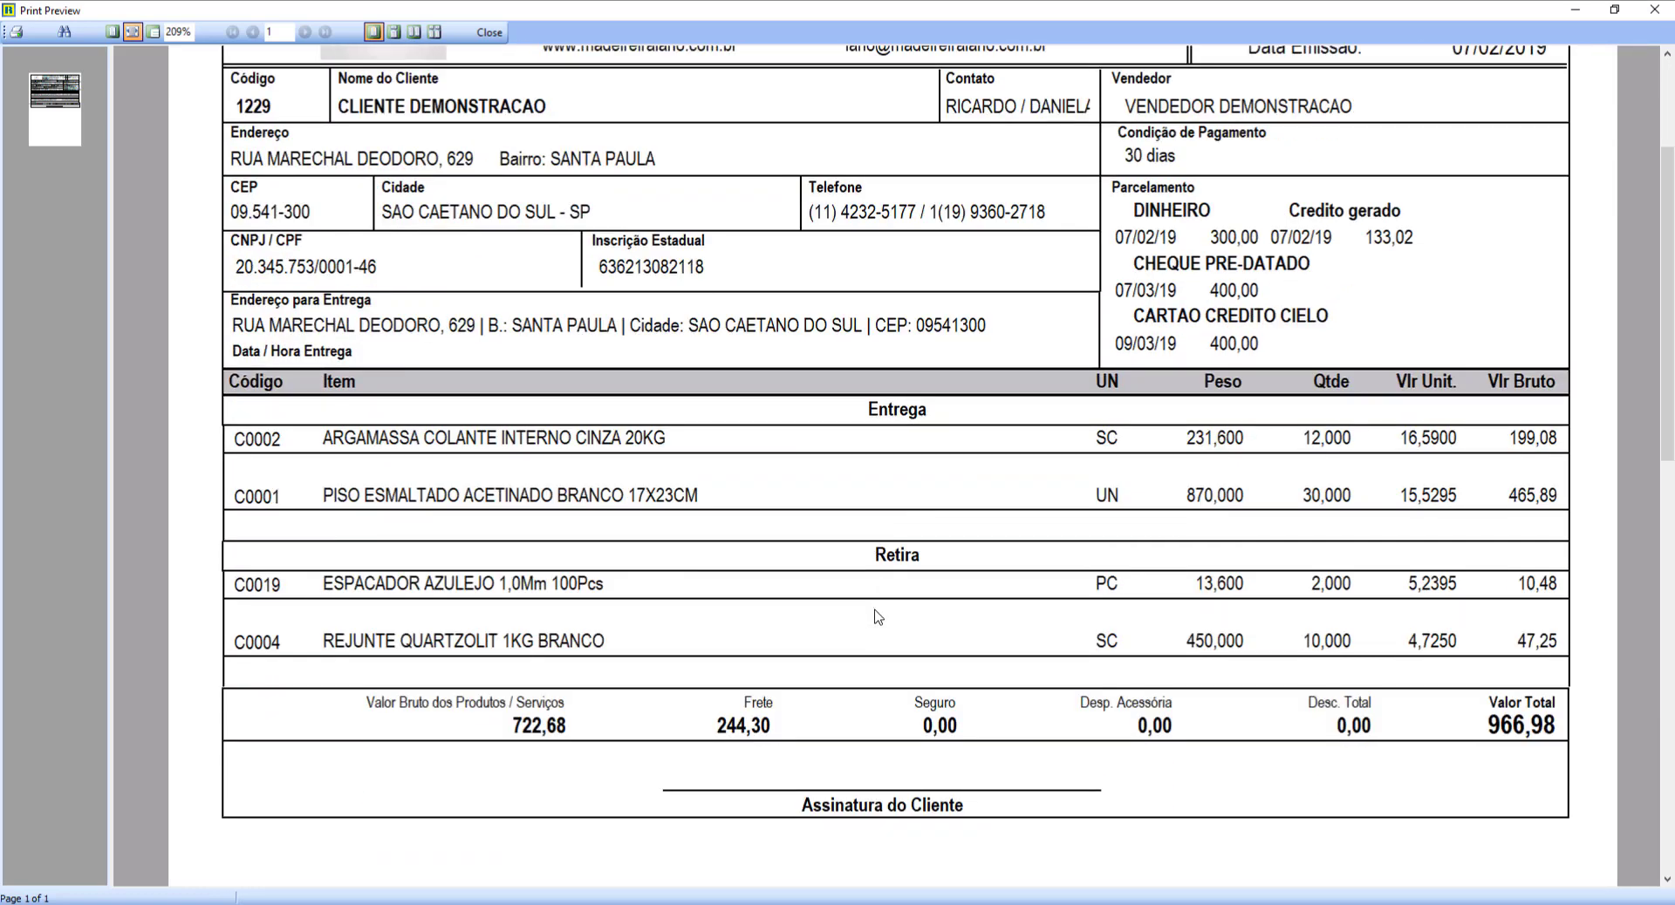